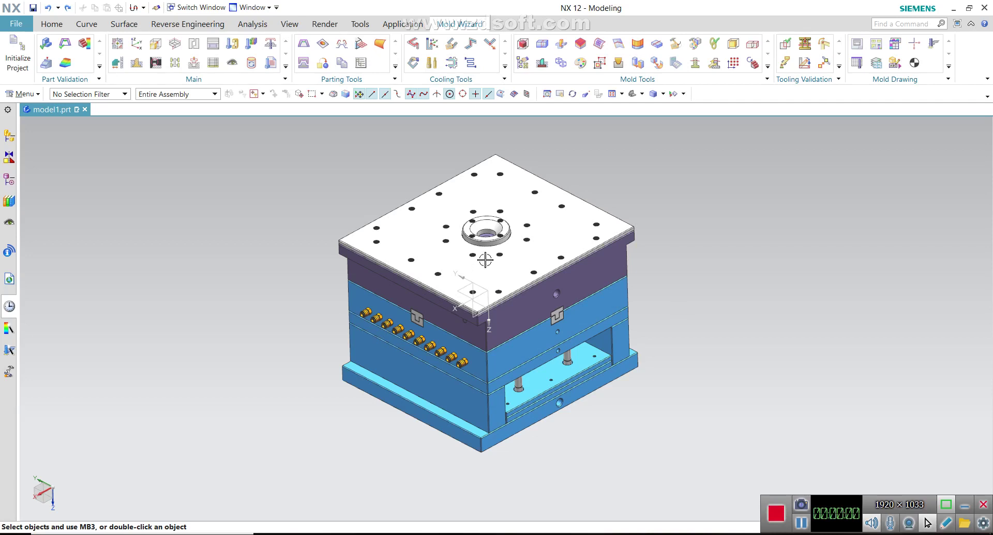
# Step: Orbit the mold and restrict the selection filter to Solid Body
pyautogui.moveTo(575, 250); pyautogui.dragTo(720, 190, button='middle')
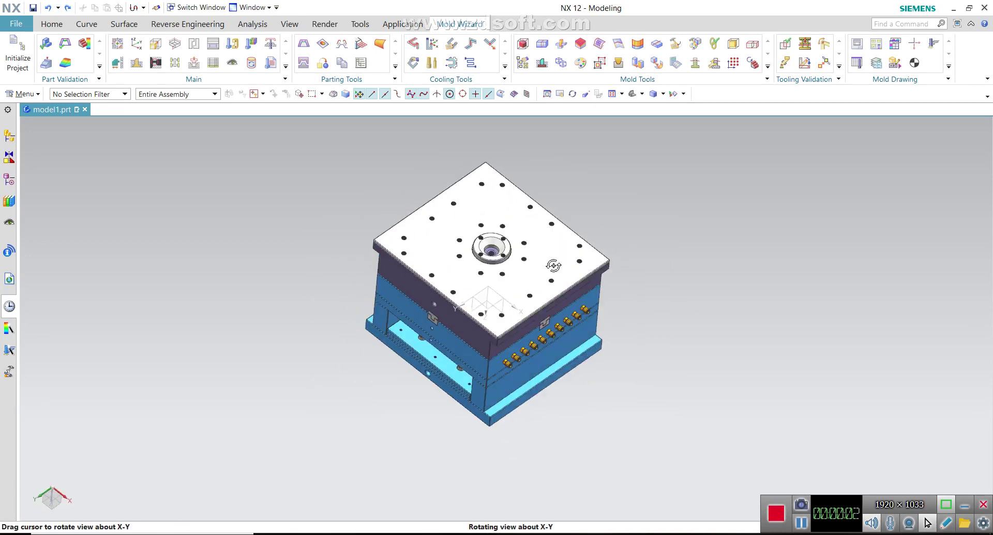
pyautogui.moveTo(576, 203)
pyautogui.mouseDown(button='middle')
pyautogui.moveTo(601, 222)
pyautogui.moveTo(561, 188)
pyautogui.mouseUp(button='middle')
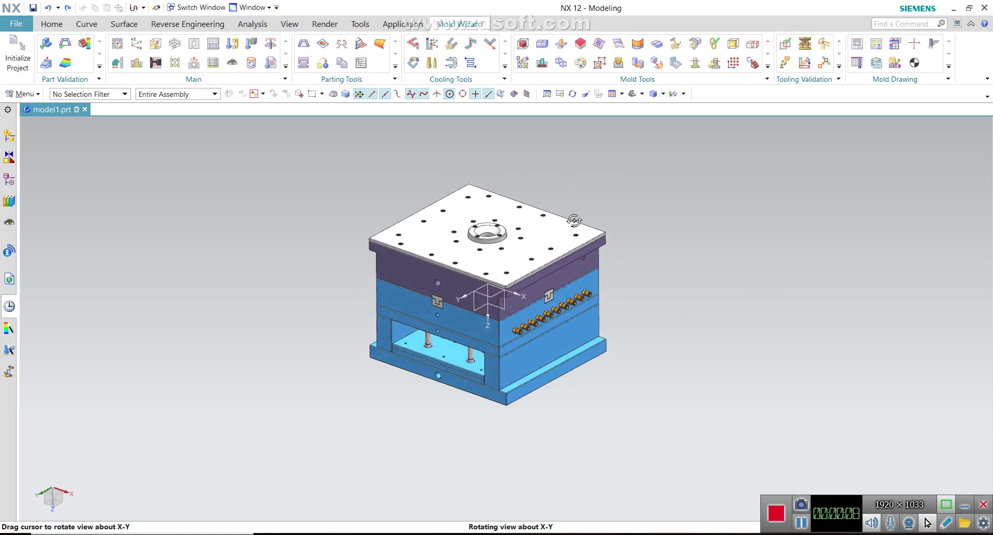
pyautogui.scroll(2, 493, 213)
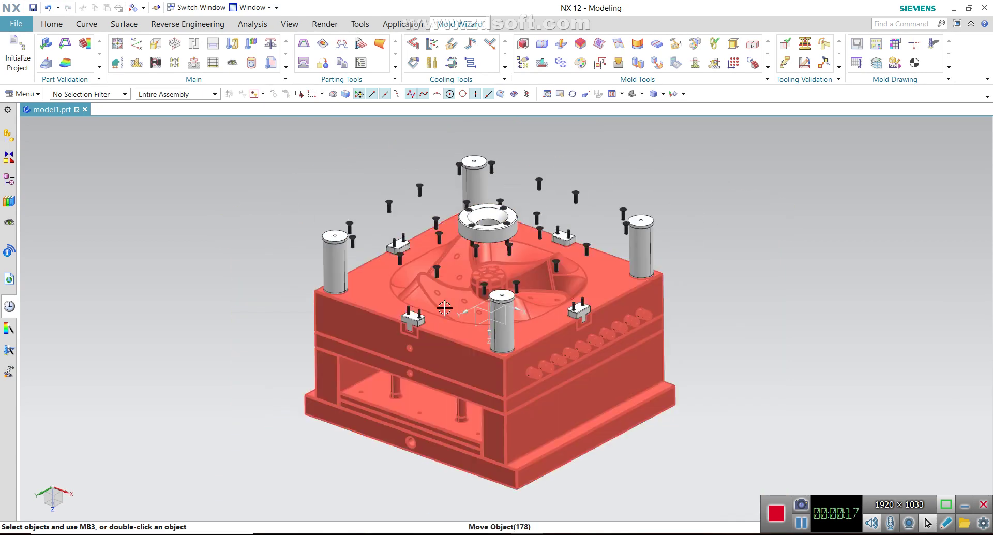
pyautogui.moveTo(445, 308)
pyautogui.mouseDown(button='middle')
pyautogui.moveTo(461, 341)
pyautogui.moveTo(452, 341)
pyautogui.mouseUp(button='middle')
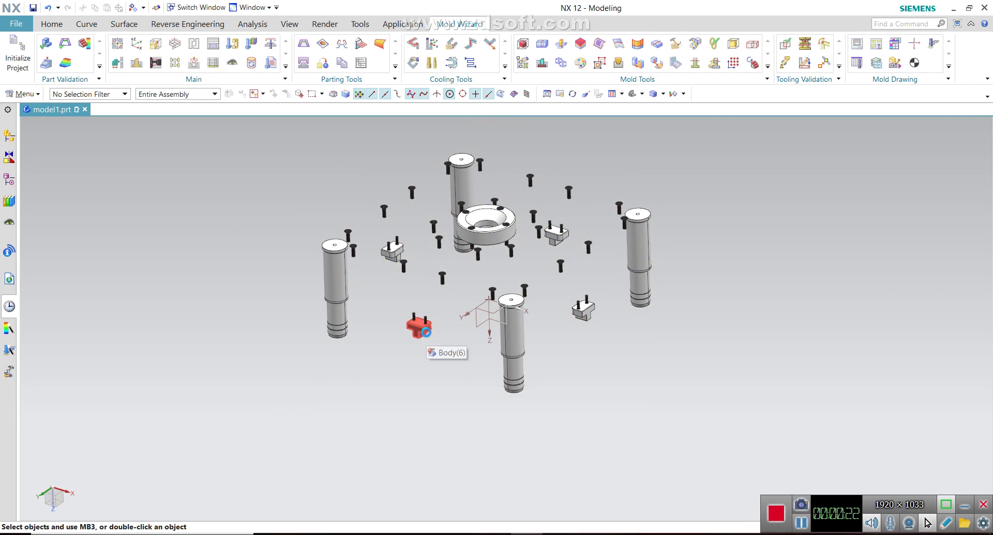
pyautogui.click(80, 95)
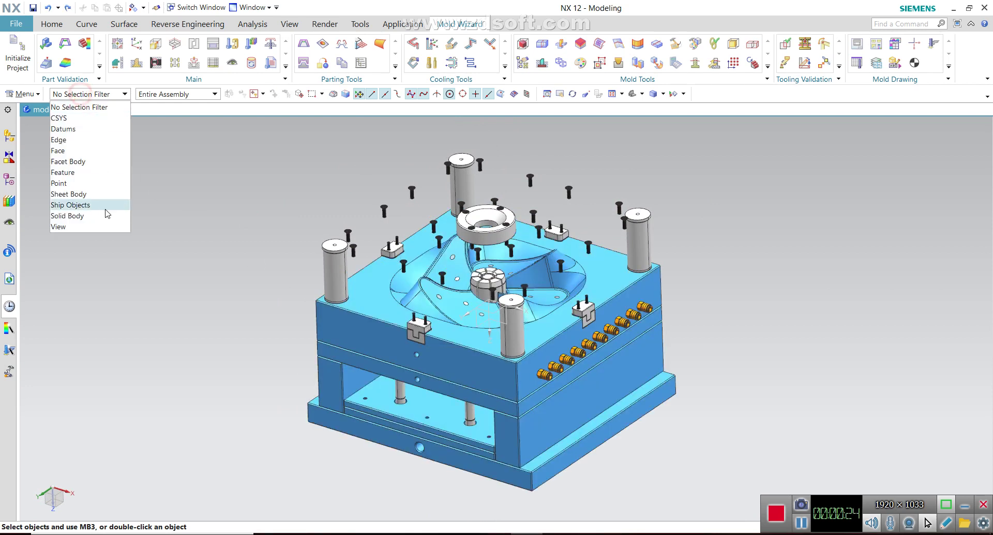
pyautogui.click(100, 216)
# Step: Hide the first top clamp plate with Ctrl+B
pyautogui.moveTo(378, 310)
pyautogui.mouseDown(button='middle')
pyautogui.moveTo(458, 384)
pyautogui.moveTo(441, 388)
pyautogui.mouseUp(button='middle')
pyautogui.scroll(-3, 441, 388)
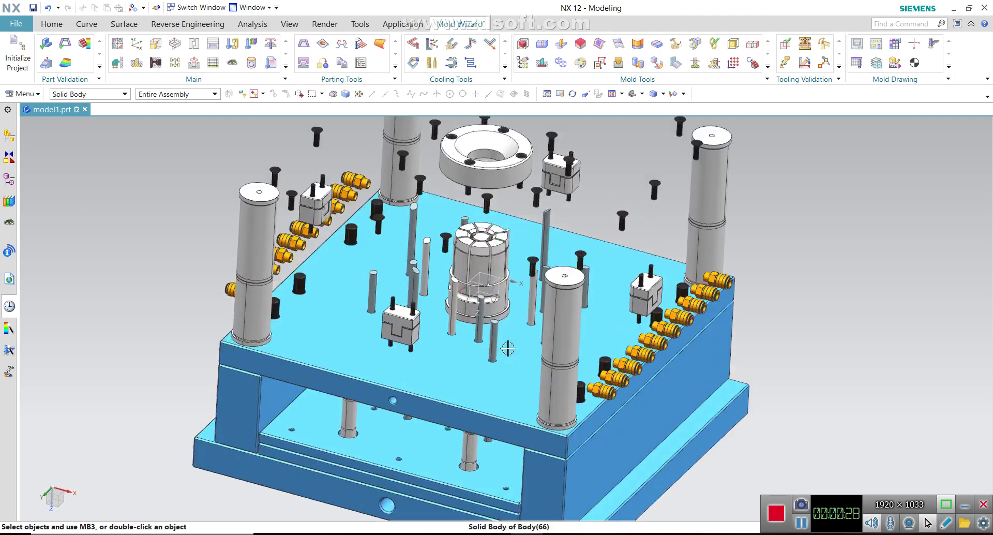
pyautogui.scroll(-3, 440, 388)
pyautogui.click(441, 388)
pyautogui.hotkey('ctrl', 'b')
pyautogui.scroll(3, 434, 414)
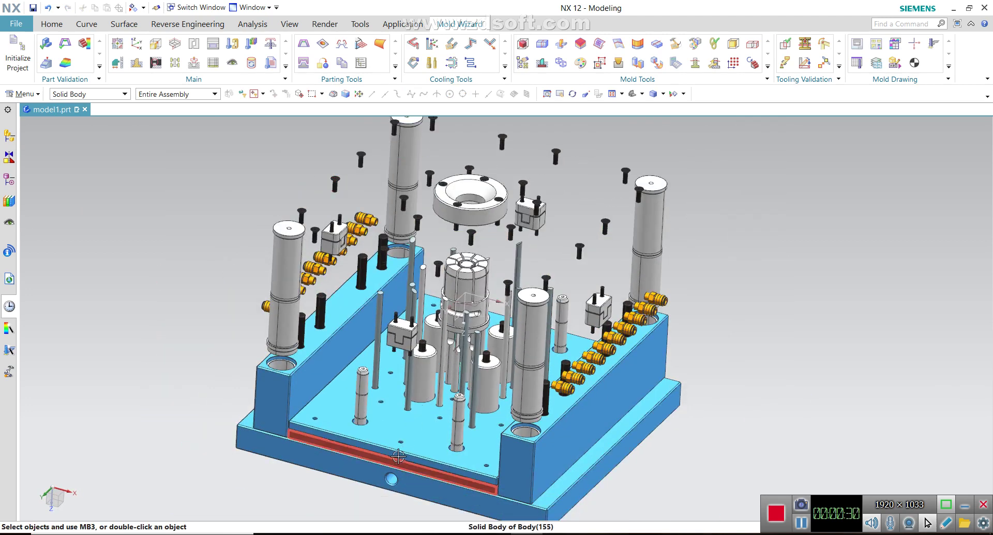
pyautogui.scroll(-5, 417, 415)
# Step: Reorient the view from below and above, then hide the next top clamp plate
pyautogui.moveTo(417, 416)
pyautogui.mouseDown(button='middle')
pyautogui.moveTo(425, 399)
pyautogui.moveTo(406, 406)
pyautogui.moveTo(529, 181)
pyautogui.moveTo(528, 366)
pyautogui.mouseUp(button='middle')
pyautogui.scroll(-2, 491, 252)
pyautogui.scroll(6, 491, 252)
pyautogui.scroll(-2, 532, 408)
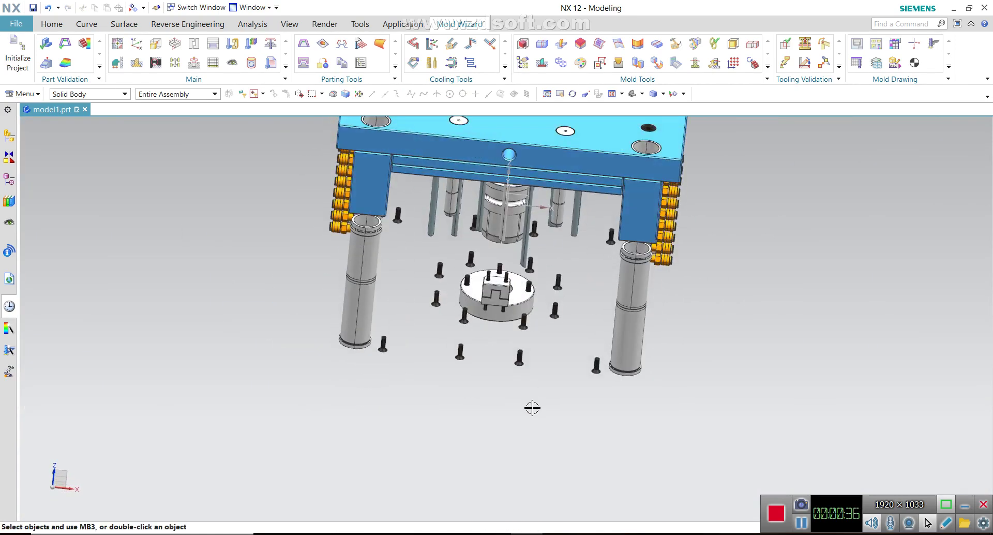
pyautogui.scroll(-2, 529, 399)
pyautogui.scroll(5, 530, 399)
pyautogui.moveTo(529, 399); pyautogui.dragTo(553, 245, button='middle')
pyautogui.scroll(-3, 552, 241)
pyautogui.click(550, 237)
pyautogui.hotkey('ctrl', 'b')
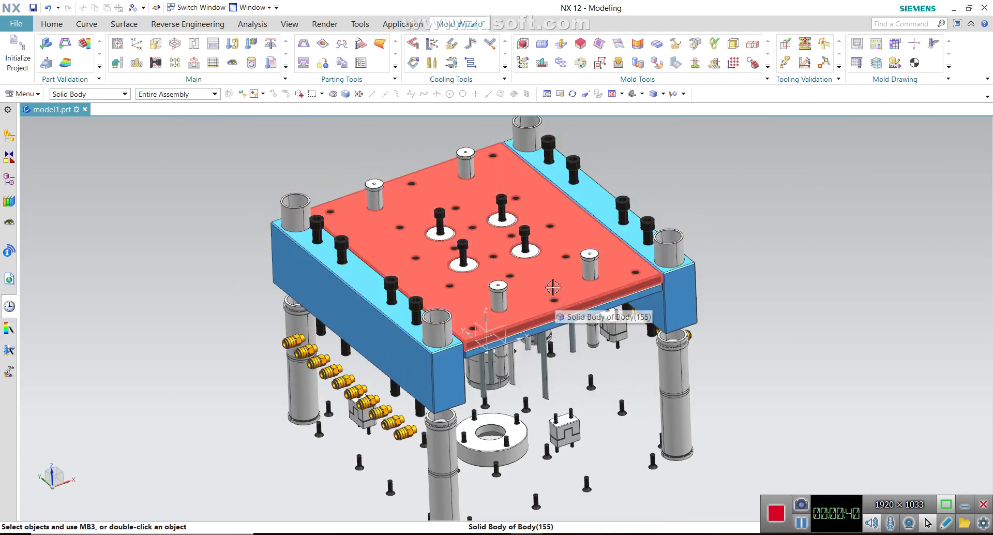
# Step: Hide the blue plate and the plate beneath it, then bring up the Show list
pyautogui.click(564, 321)
pyautogui.hotkey('ctrl', 'b')
pyautogui.click(565, 324)
pyautogui.hotkey('ctrl', 'b')
pyautogui.hotkey('ctrl', 'shift', 'k')
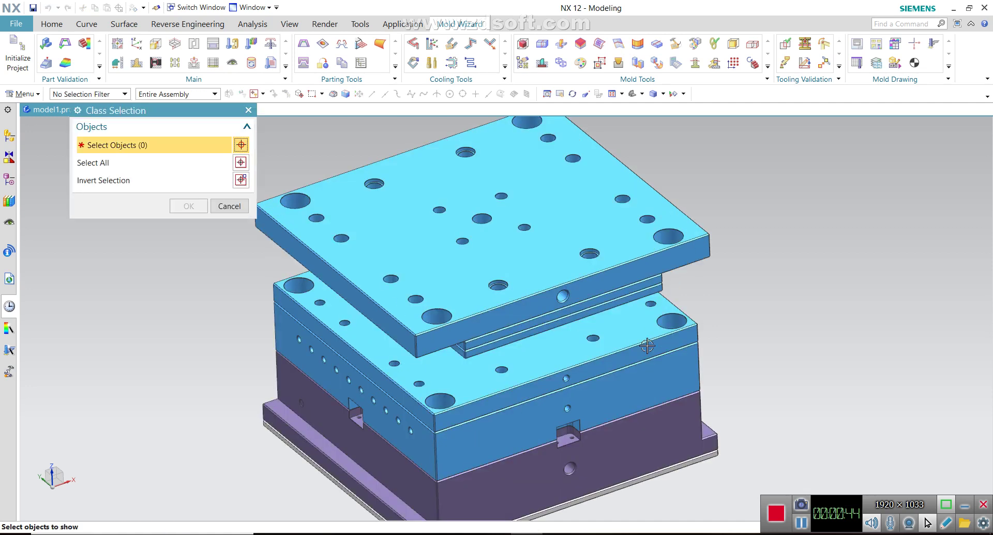
# Step: Show all seven hidden plates again and start a section view from the View tab
pyautogui.moveTo(657, 159); pyautogui.dragTo(347, 476)
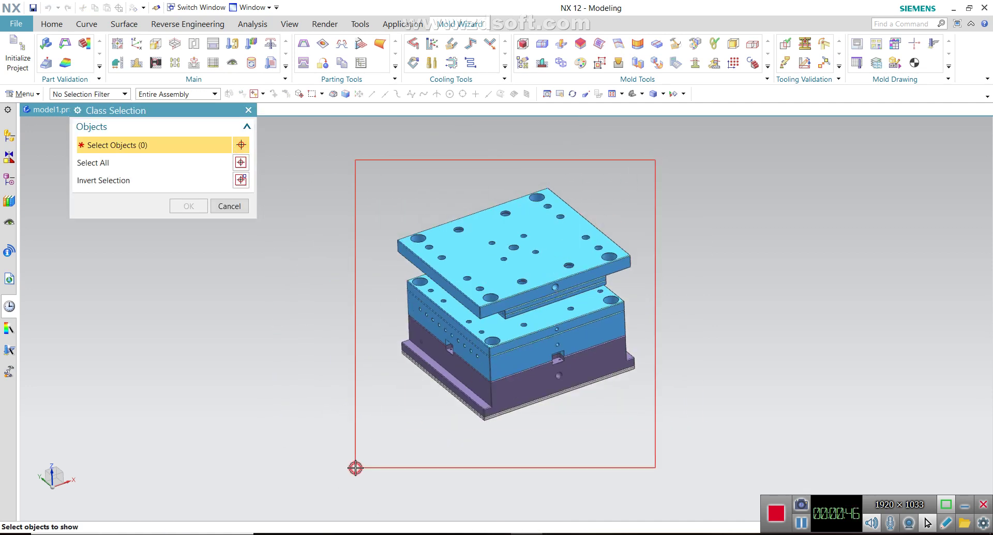
pyautogui.click(187, 206)
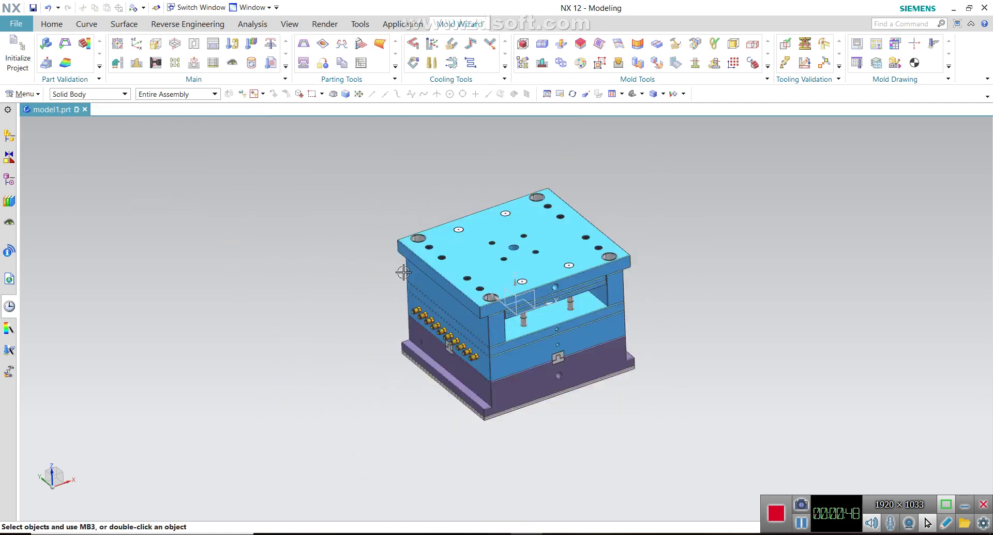
pyautogui.moveTo(404, 297)
pyautogui.mouseDown(button='middle')
pyautogui.moveTo(415, 372)
pyautogui.moveTo(427, 317)
pyautogui.moveTo(602, 230)
pyautogui.mouseUp(button='middle')
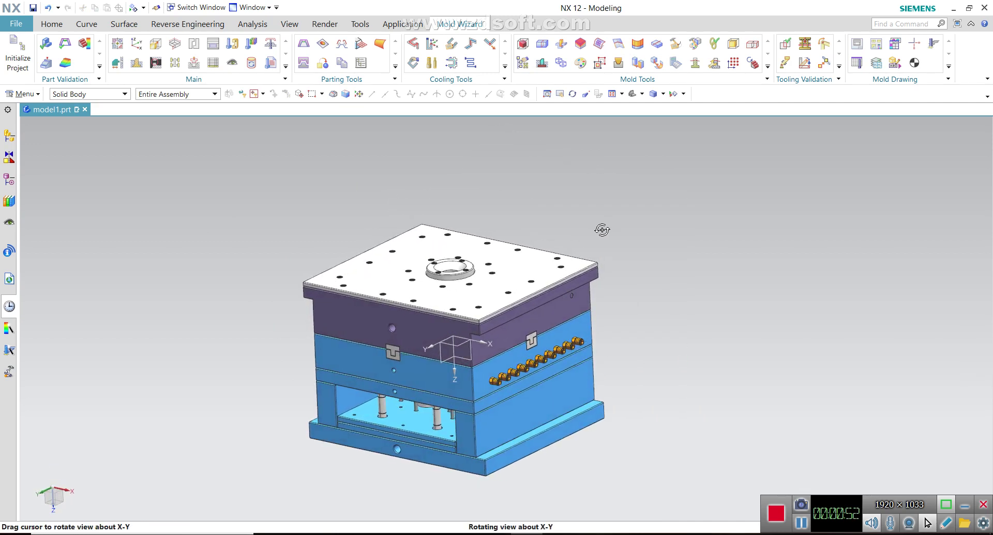
pyautogui.scroll(2, 436, 324)
pyautogui.scroll(-3, 436, 325)
pyautogui.scroll(3, 437, 324)
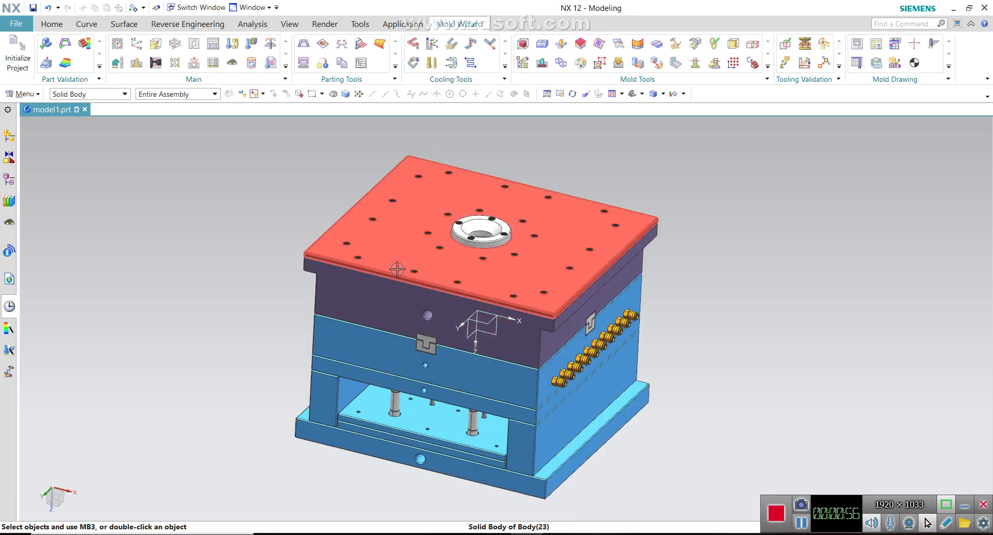
pyautogui.click(289, 23)
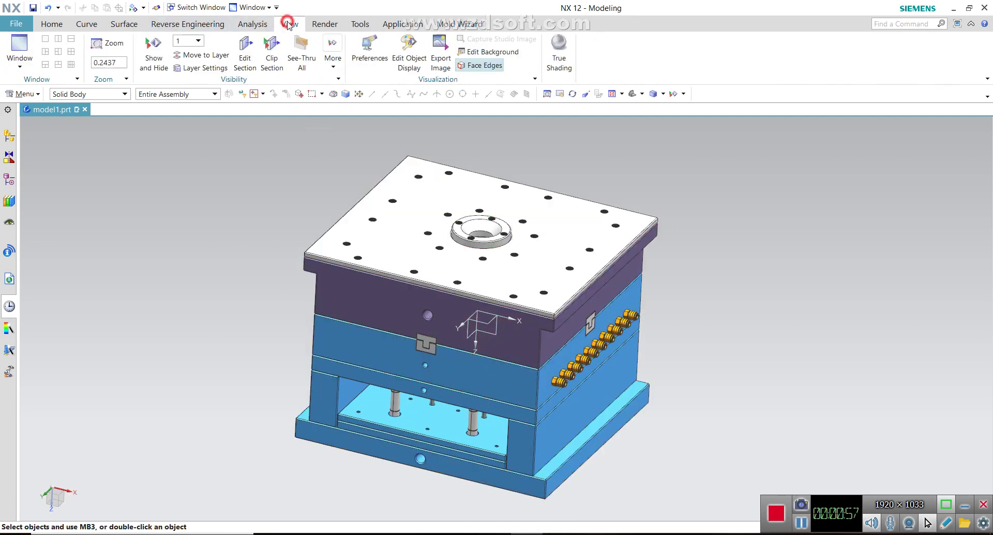
pyautogui.click(245, 44)
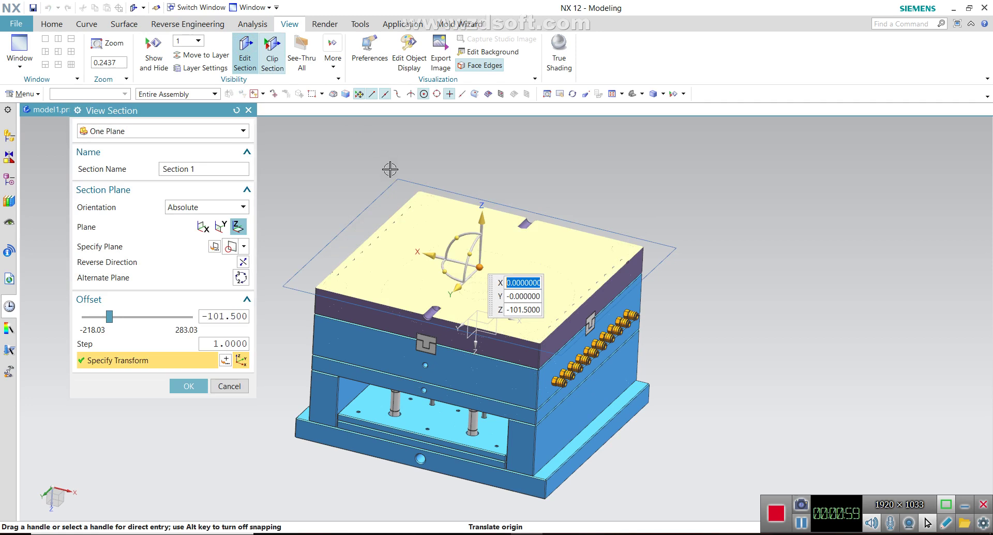
# Step: Section the mold along Plane X and accept the cut
pyautogui.click(203, 228)
pyautogui.moveTo(625, 260); pyautogui.dragTo(567, 252, button='middle')
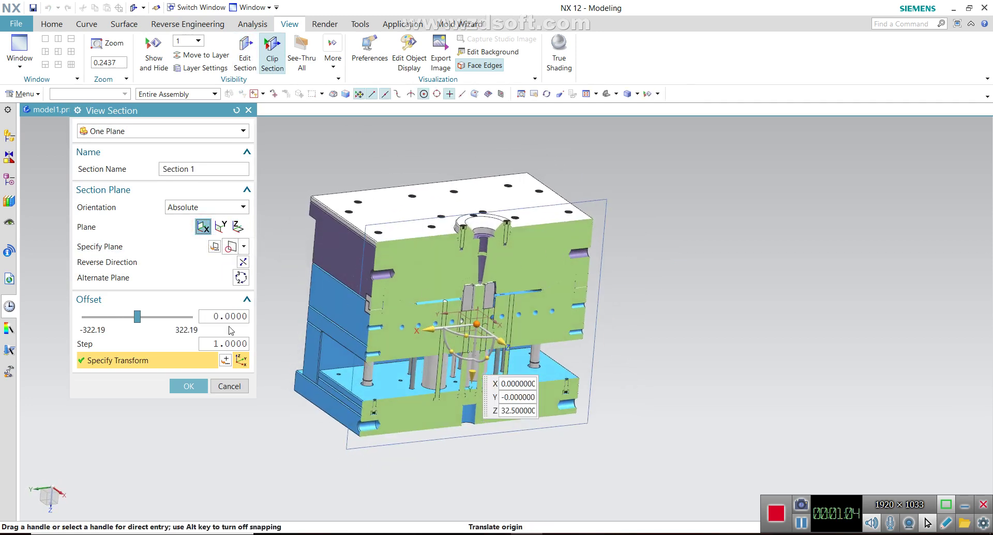
pyautogui.click(186, 386)
# Step: Orbit and zoom around the green cut face, then switch section clipping off
pyautogui.moveTo(328, 256); pyautogui.dragTo(418, 270, button='middle')
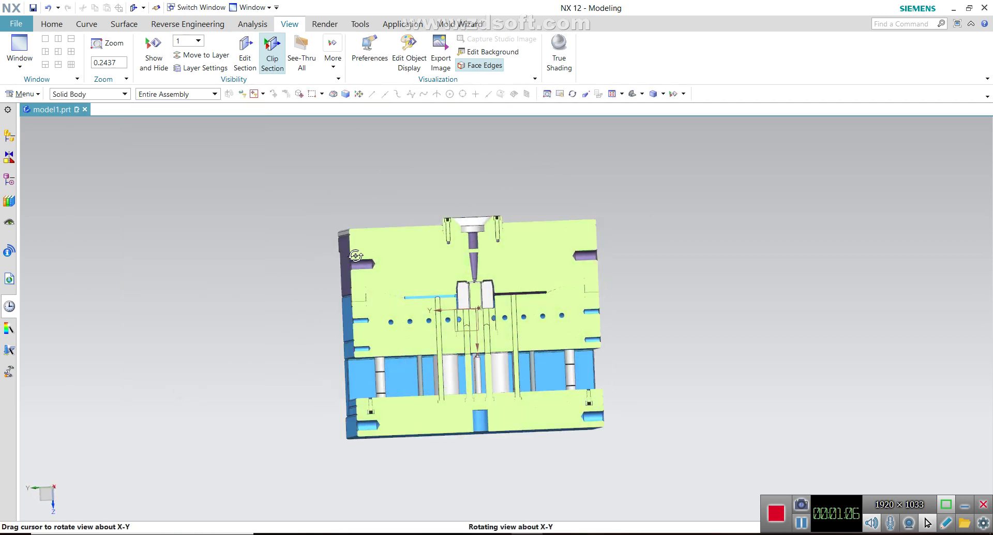
pyautogui.scroll(4, 417, 270)
pyautogui.moveTo(482, 269); pyautogui.dragTo(444, 264, button='middle')
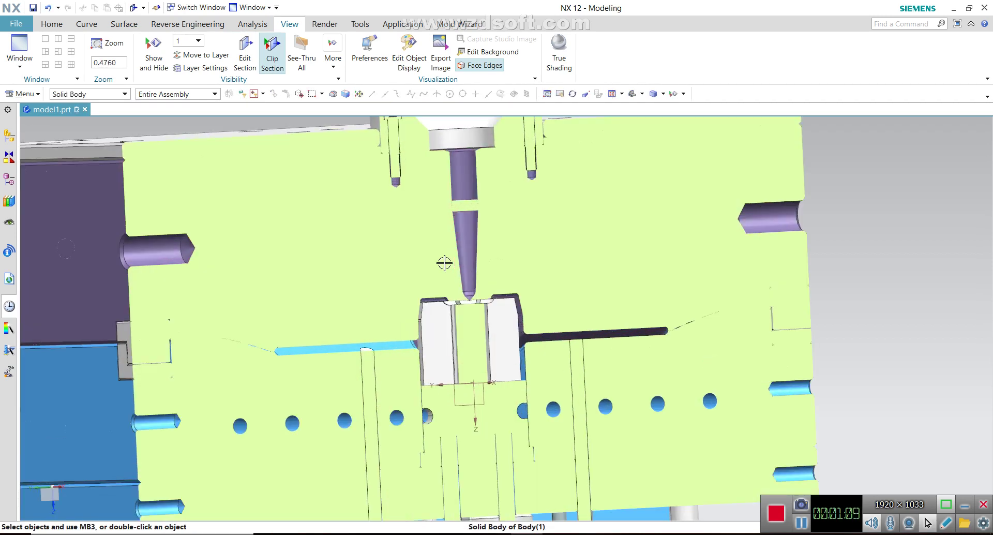
pyautogui.scroll(-2, 445, 263)
pyautogui.moveTo(444, 265); pyautogui.dragTo(453, 281, button='middle')
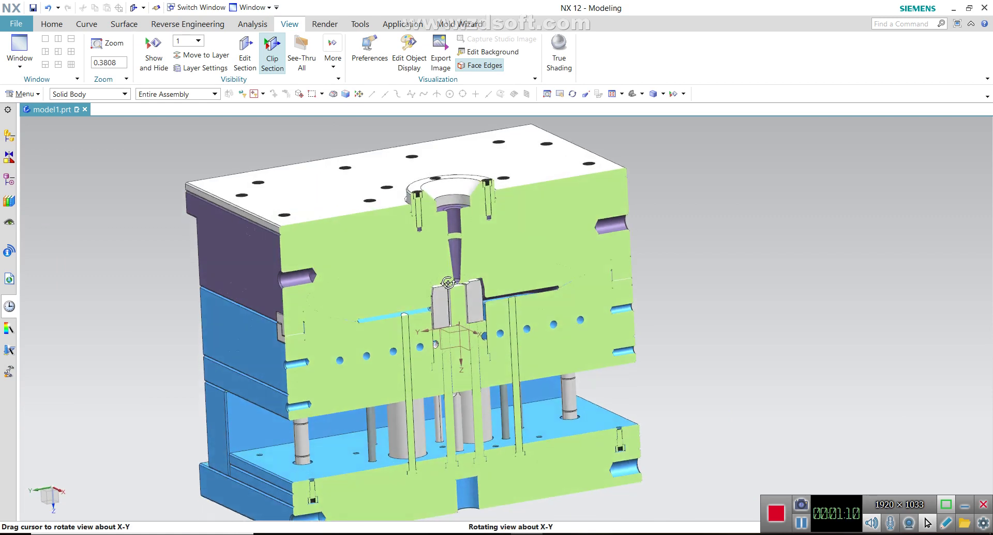
pyautogui.moveTo(749, 282)
pyautogui.mouseDown(button='middle')
pyautogui.moveTo(839, 303)
pyautogui.moveTo(346, 324)
pyautogui.mouseUp(button='middle')
pyautogui.moveTo(768, 281)
pyautogui.mouseDown(button='middle')
pyautogui.moveTo(691, 273)
pyautogui.moveTo(703, 278)
pyautogui.moveTo(731, 248)
pyautogui.moveTo(721, 268)
pyautogui.mouseUp(button='middle')
pyautogui.scroll(-2, 712, 262)
pyautogui.scroll(-1, 703, 248)
pyautogui.click(282, 48)
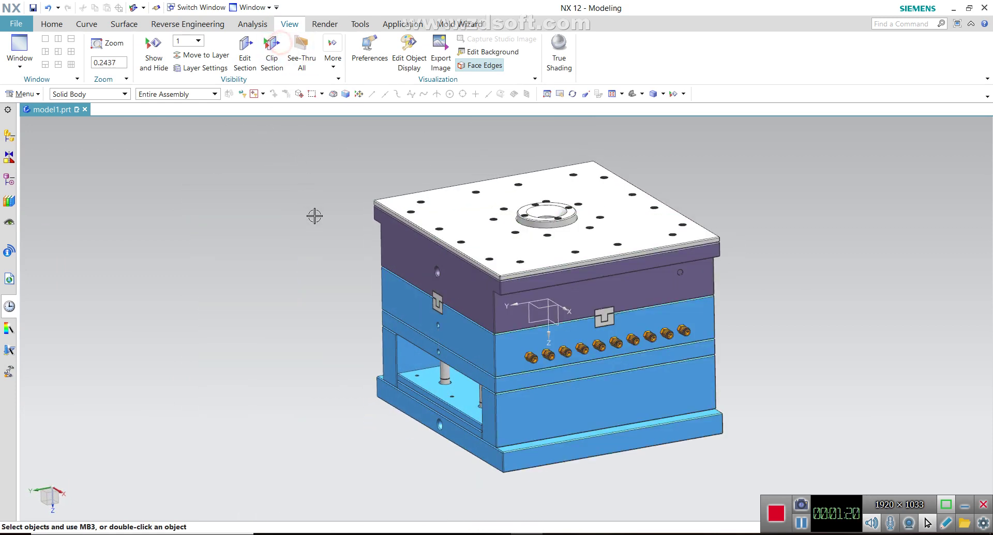
# Step: Orbit and zoom around the full uncut mold, then reset to the Home view
pyautogui.scroll(-2, 310, 202)
pyautogui.moveTo(370, 217)
pyautogui.mouseDown(button='middle')
pyautogui.moveTo(450, 292)
pyautogui.moveTo(404, 207)
pyautogui.moveTo(517, 196)
pyautogui.mouseUp(button='middle')
pyautogui.scroll(1, 517, 195)
pyautogui.scroll(-2, 538, 179)
pyautogui.scroll(1, 536, 185)
pyautogui.moveTo(532, 185)
pyautogui.mouseDown(button='middle')
pyautogui.moveTo(550, 184)
pyautogui.moveTo(528, 158)
pyautogui.moveTo(524, 184)
pyautogui.mouseUp(button='middle')
pyautogui.scroll(-1, 538, 194)
pyautogui.scroll(3, 523, 193)
pyautogui.press('Home')
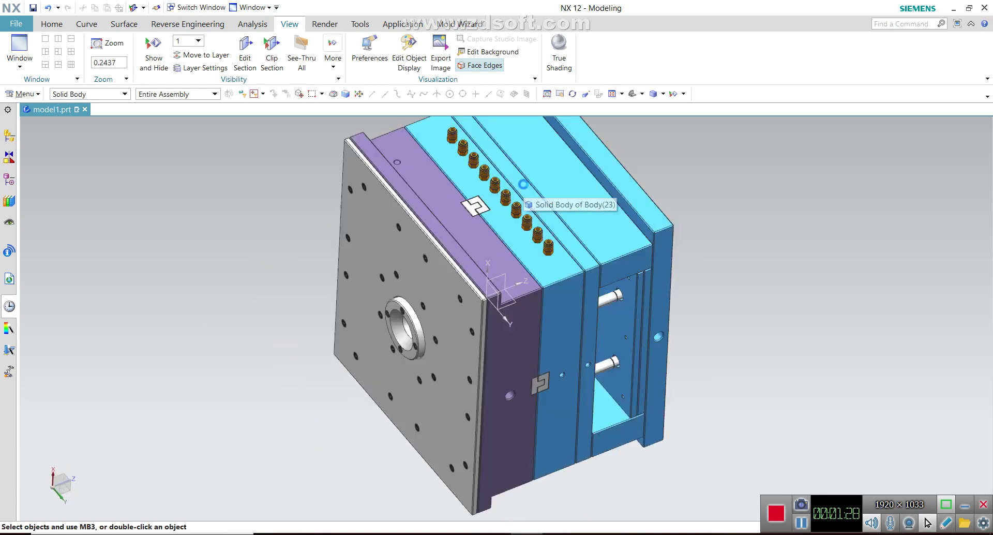
# Step: Orbit and zoom to inspect the mold top from the other side
pyautogui.scroll(-2, 554, 261)
pyautogui.moveTo(492, 204)
pyautogui.mouseDown(button='middle')
pyautogui.moveTo(482, 209)
pyautogui.moveTo(585, 280)
pyautogui.mouseUp(button='middle')
pyautogui.scroll(-1, 544, 314)
pyautogui.scroll(2, 545, 314)
pyautogui.scroll(-1, 559, 383)
pyautogui.scroll(1, 569, 435)
pyautogui.scroll(1, 579, 451)
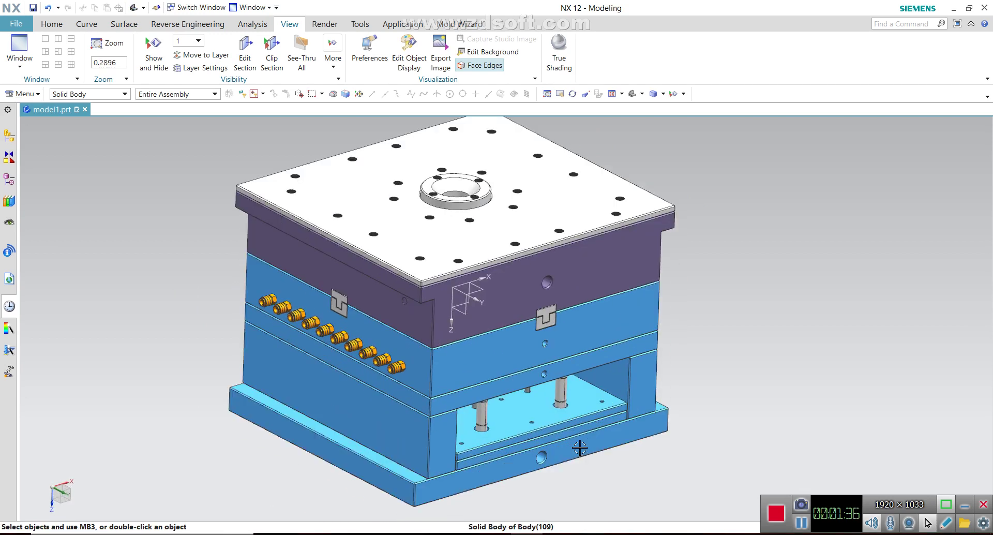
pyautogui.scroll(-1, 424, 238)
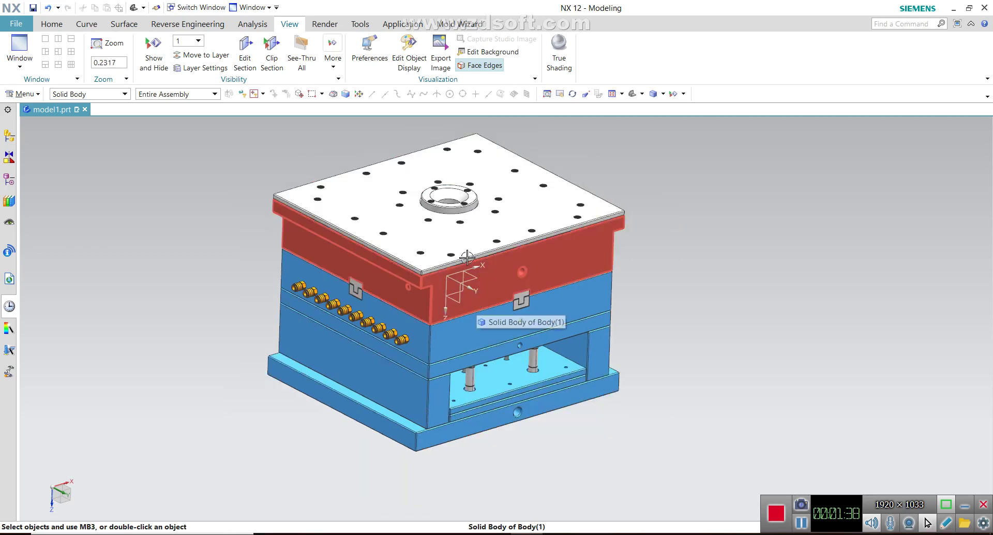
pyautogui.moveTo(256, 158); pyautogui.dragTo(270, 203, button='middle')
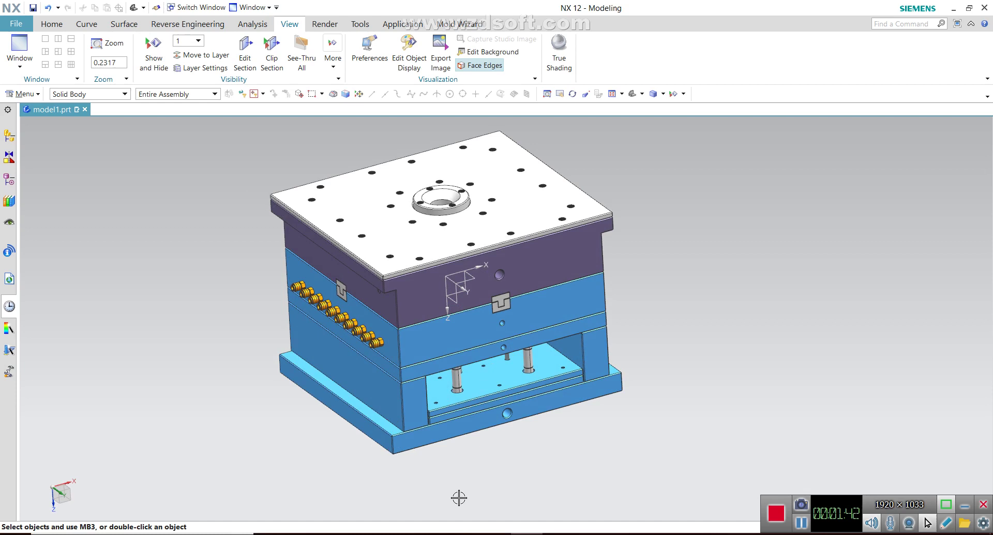
pyautogui.moveTo(510, 473); pyautogui.dragTo(506, 457, button='middle')
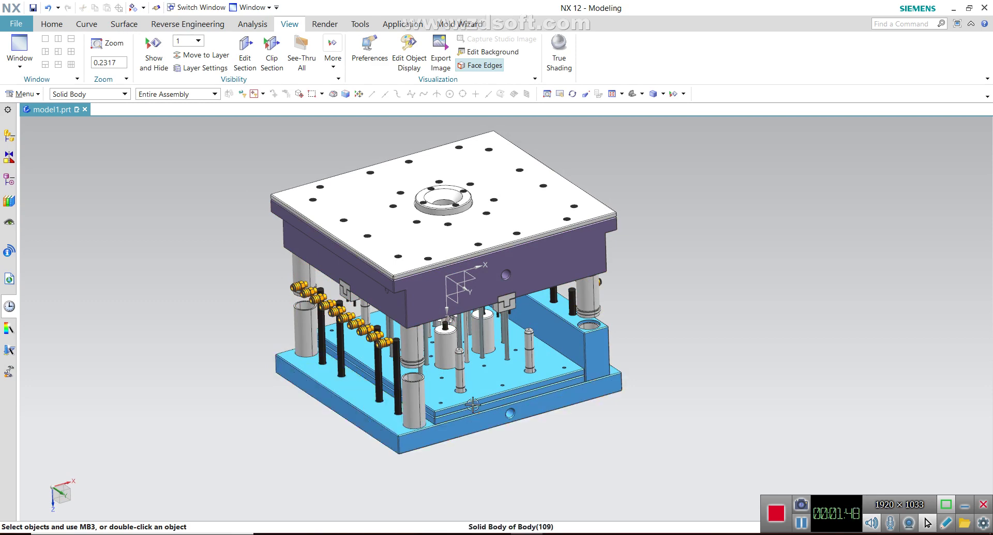
# Step: Hide the lower clamp and ejector plates and orbit to inspect inside the mold
pyautogui.click(466, 443)
pyautogui.hotkey('ctrl', 'b')
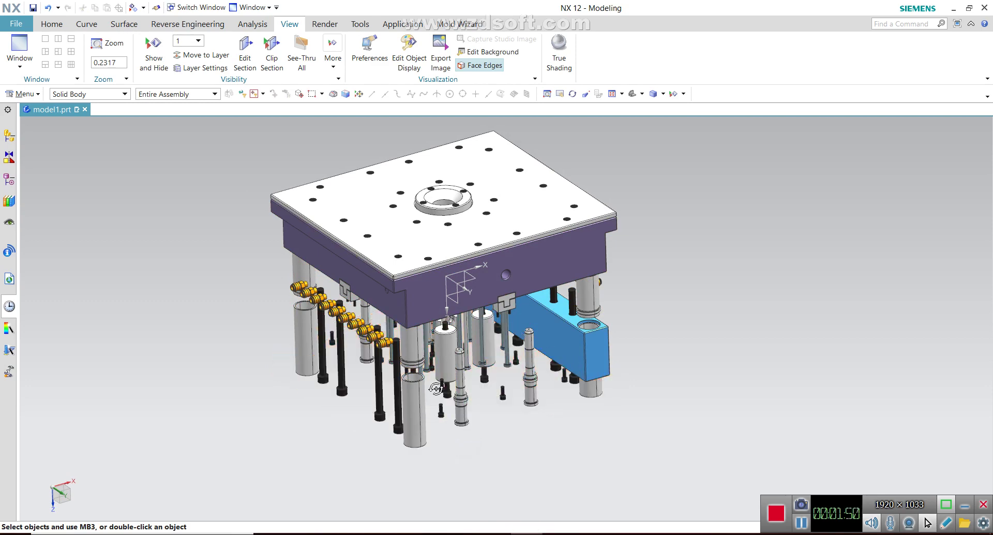
pyautogui.moveTo(436, 388); pyautogui.dragTo(459, 267, button='middle')
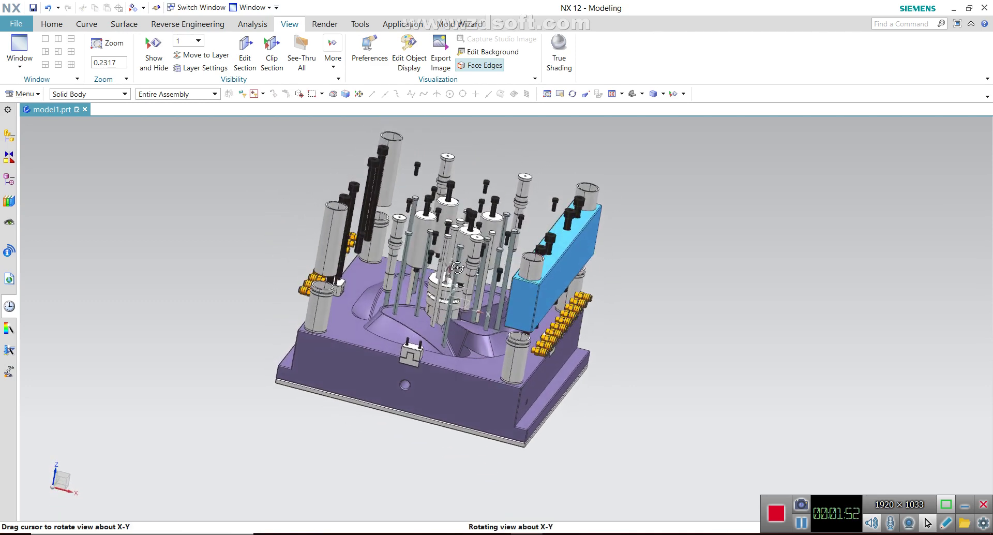
pyautogui.scroll(3, 459, 267)
pyautogui.moveTo(458, 268)
pyautogui.mouseDown(button='middle')
pyautogui.moveTo(458, 332)
pyautogui.moveTo(481, 320)
pyautogui.moveTo(463, 317)
pyautogui.mouseUp(button='middle')
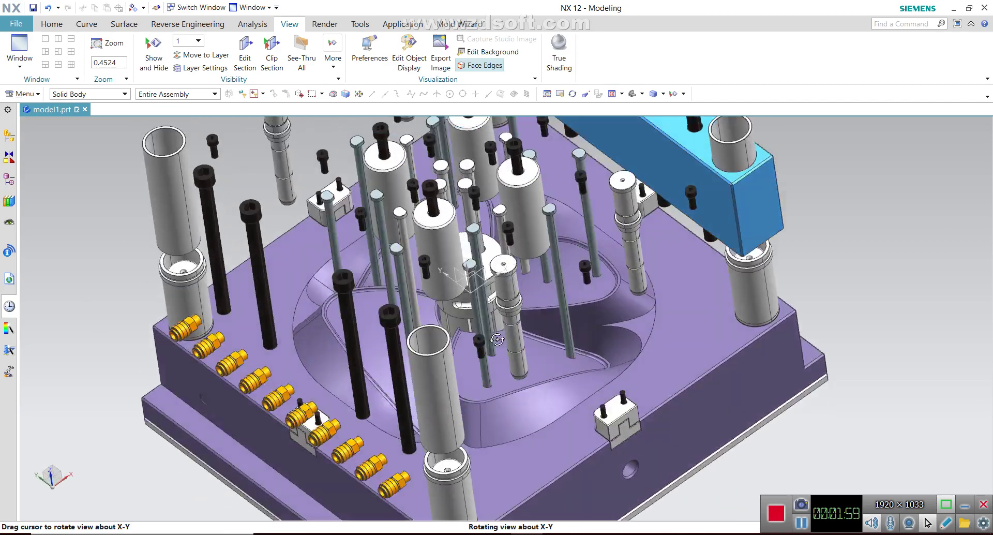
pyautogui.moveTo(464, 317)
pyautogui.mouseDown(button='middle')
pyautogui.moveTo(482, 317)
pyautogui.moveTo(498, 349)
pyautogui.mouseUp(button='middle')
pyautogui.scroll(-5, 482, 317)
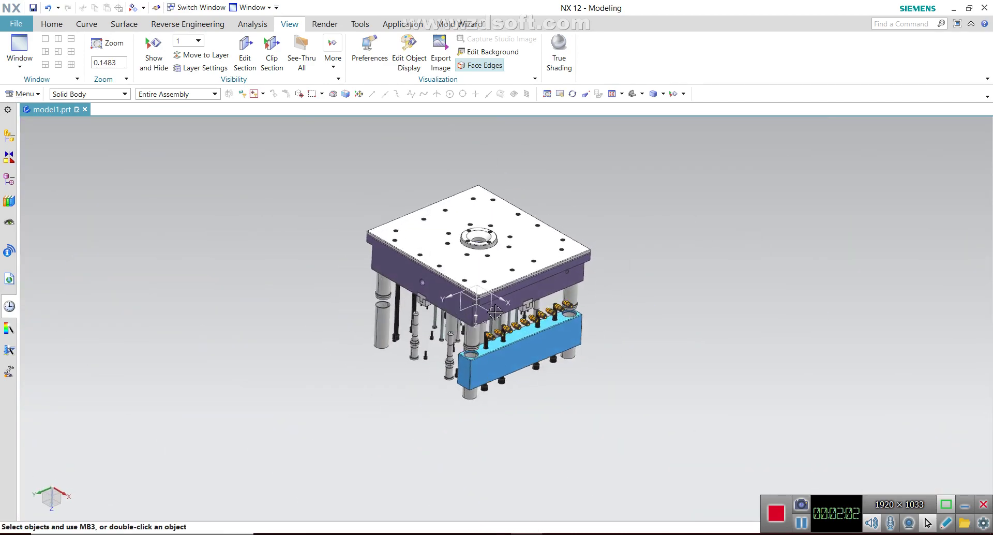
pyautogui.scroll(-2, 492, 270)
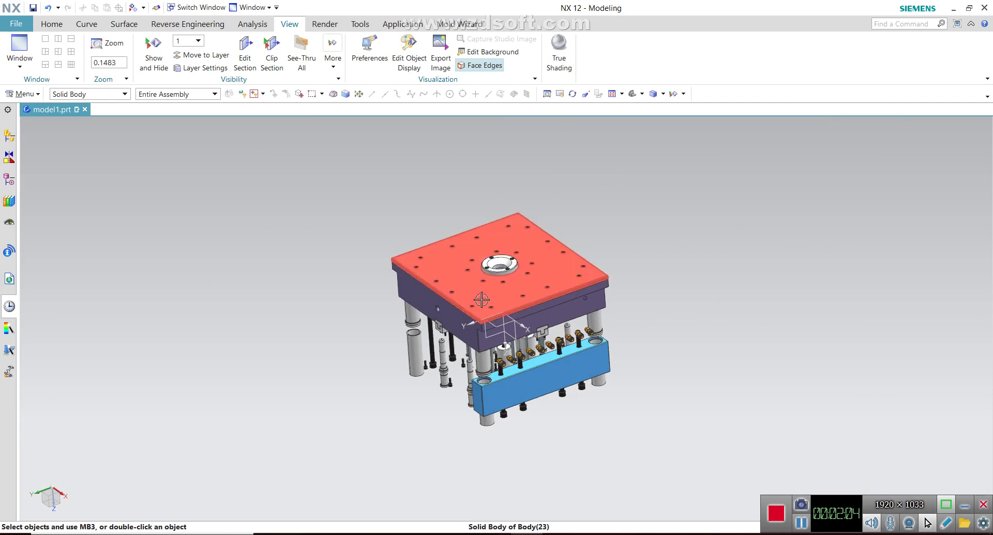
pyautogui.scroll(5, 478, 299)
pyautogui.scroll(-4, 528, 300)
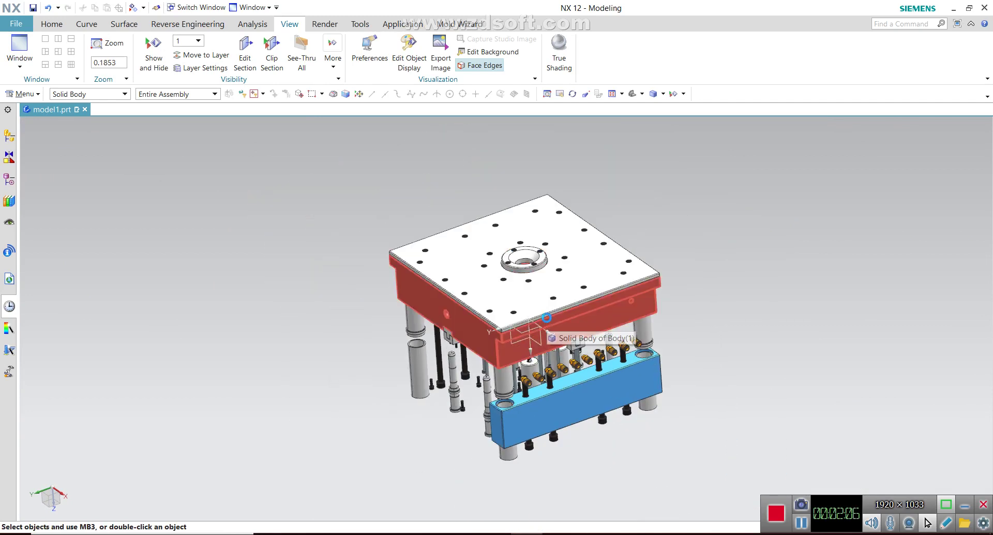
# Step: Show all the hidden mold plates again via a box selection in Show
pyautogui.hotkey('ctrl', 'shift', 'k')
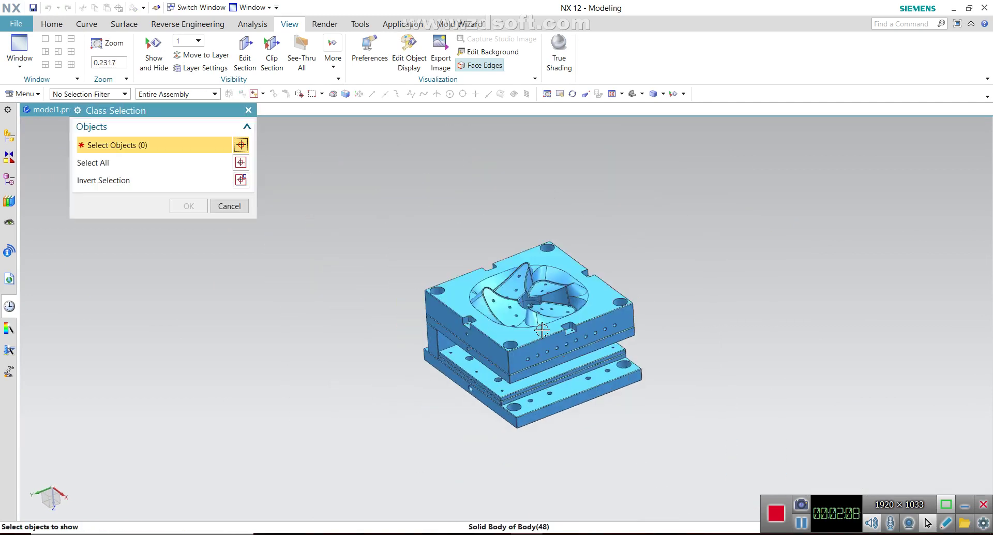
pyautogui.scroll(3, 543, 330)
pyautogui.moveTo(539, 327); pyautogui.dragTo(498, 294, button='middle')
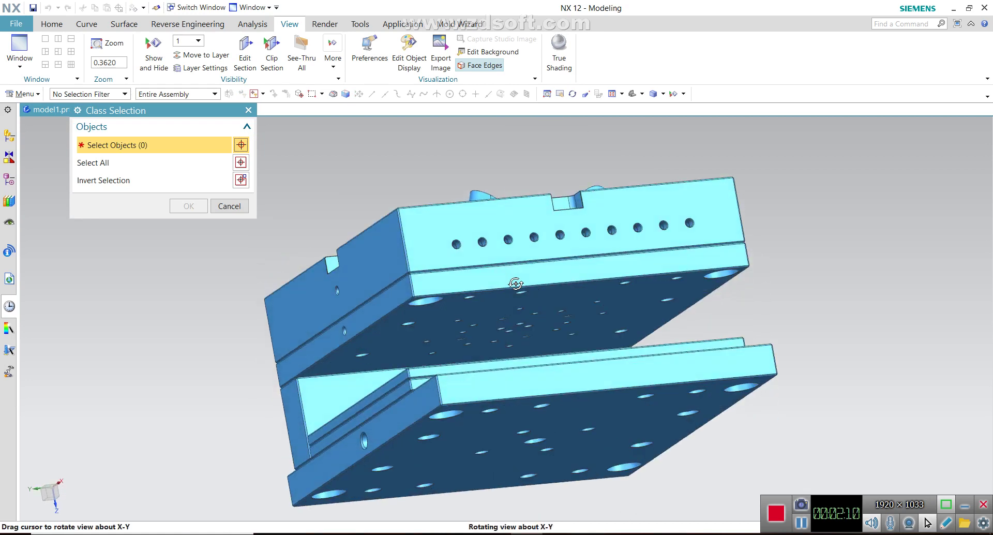
pyautogui.press('Home')
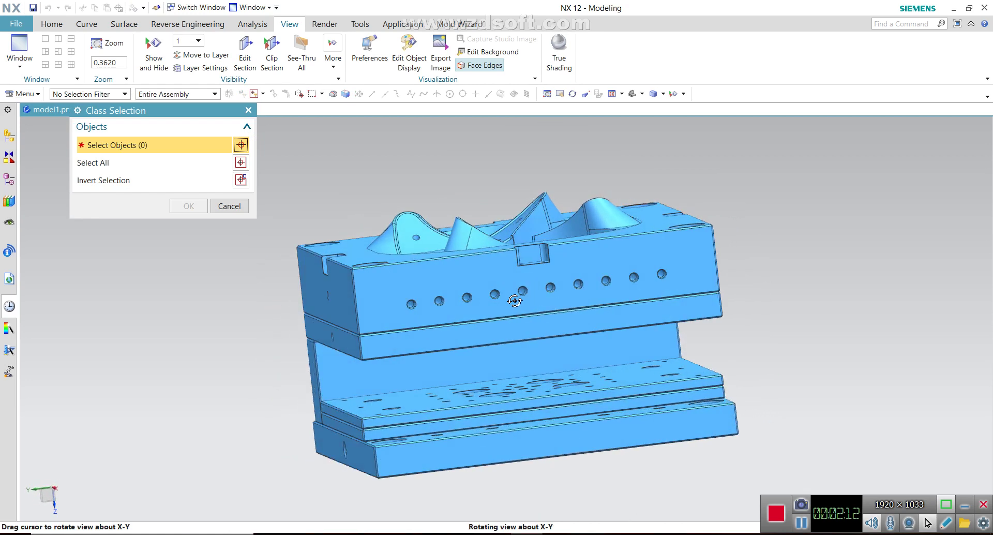
pyautogui.moveTo(556, 360); pyautogui.dragTo(310, 471)
pyautogui.click(189, 206)
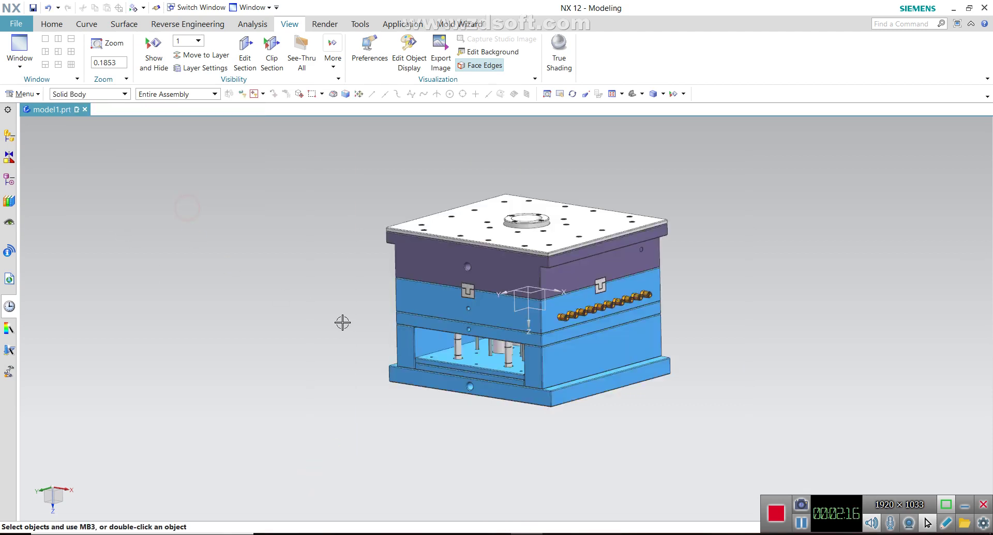
pyautogui.moveTo(339, 320); pyautogui.dragTo(372, 339, button='middle')
pyautogui.scroll(1, 612, 249)
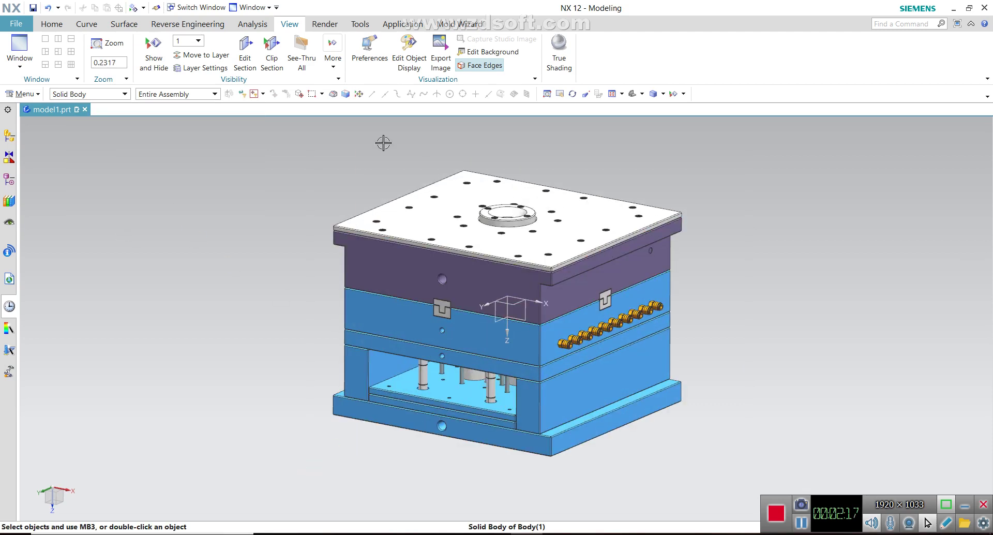
# Step: Preview section cuts through the mold along Plane X and then Plane Y
pyautogui.click(256, 52)
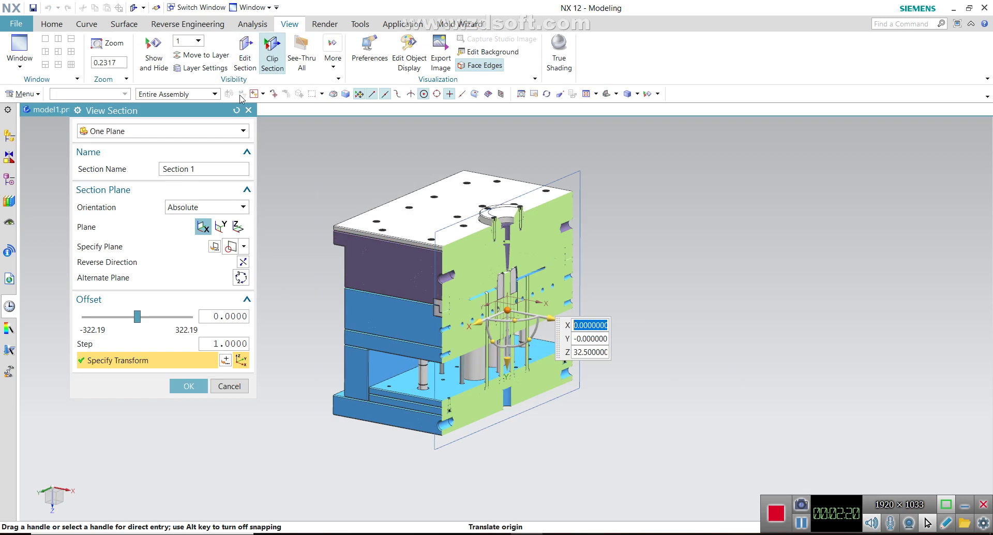
pyautogui.click(254, 110)
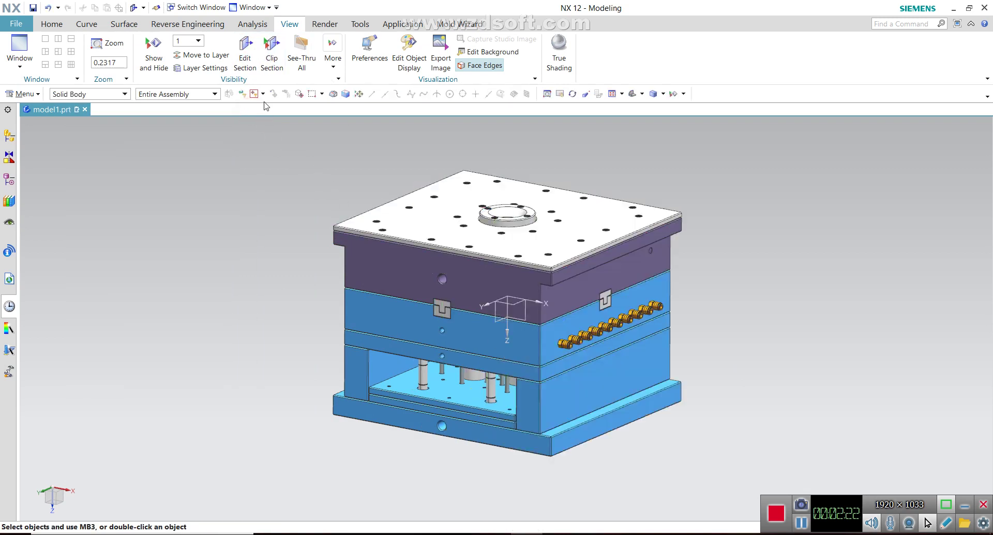
pyautogui.click(245, 52)
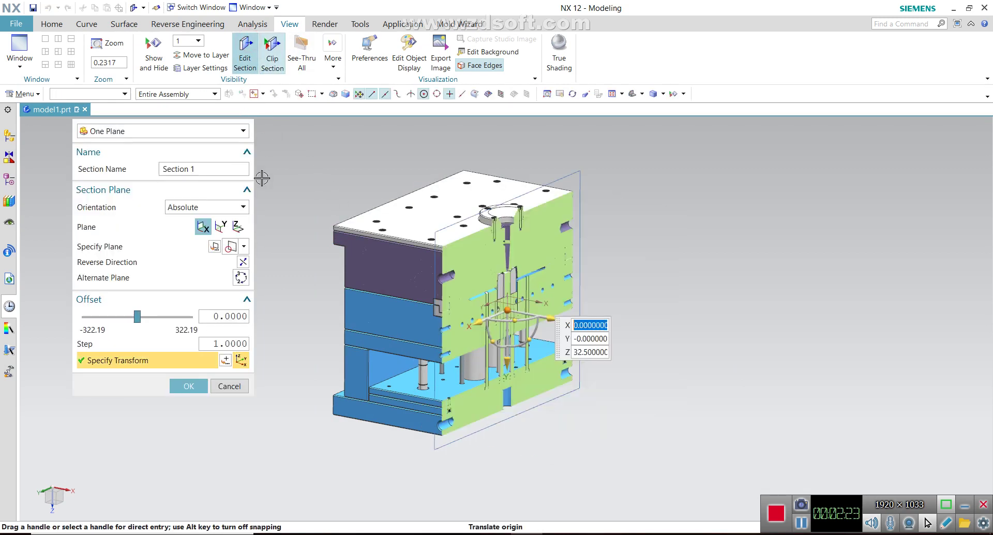
pyautogui.click(203, 227)
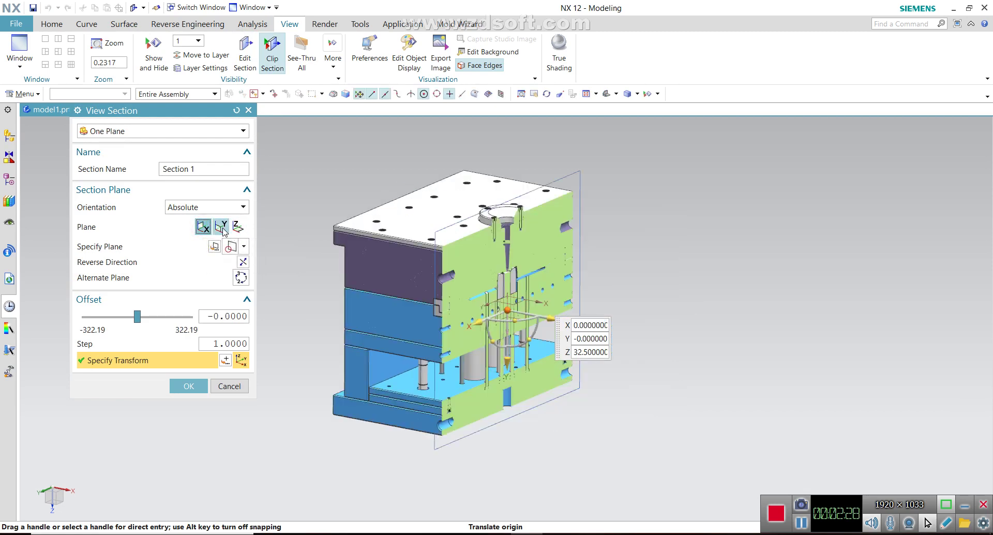
pyautogui.click(222, 227)
# Step: Clear the section cut and switch to the paralel-cool.jpg diagram
pyautogui.moveTo(345, 276); pyautogui.dragTo(349, 271, button='middle')
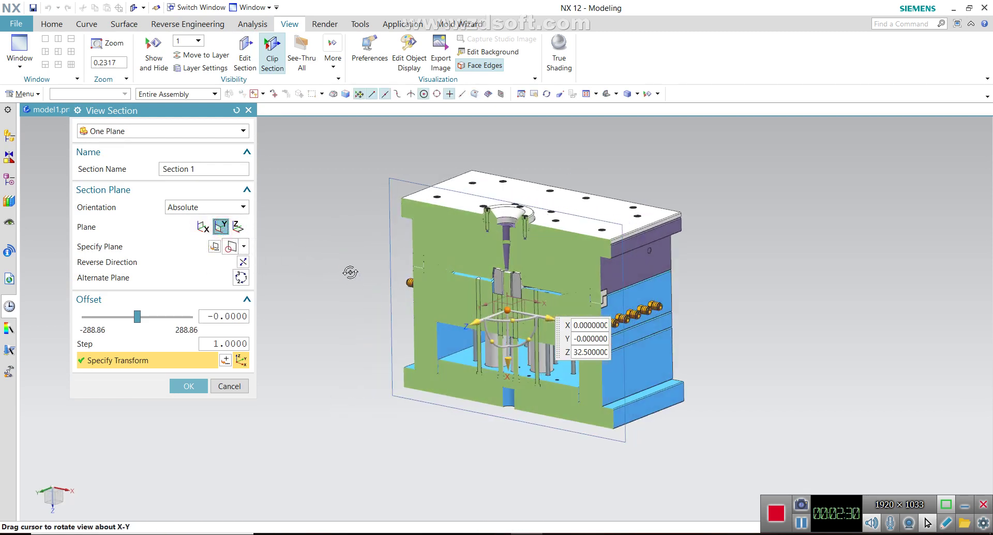
pyautogui.click(222, 384)
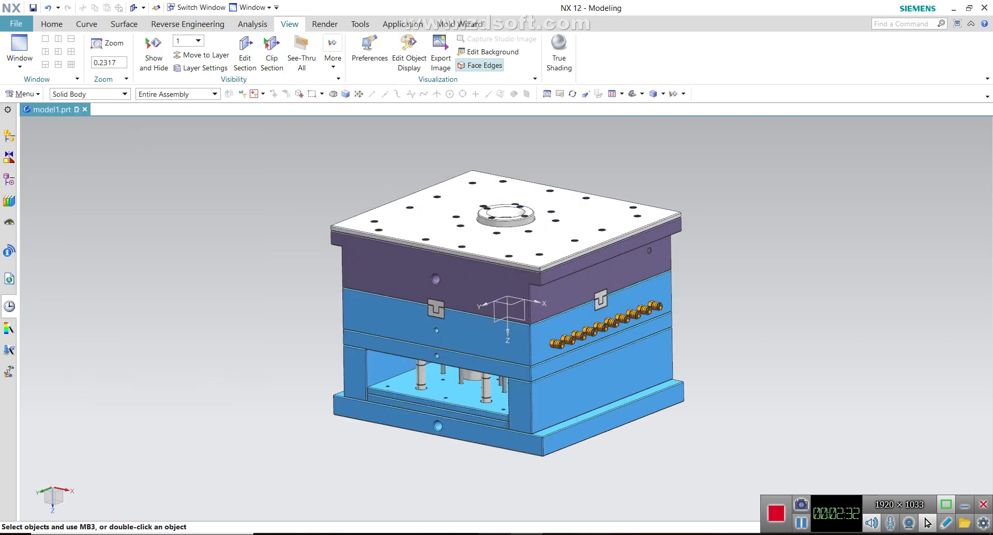
pyautogui.hotkey('alt', 'Tab')
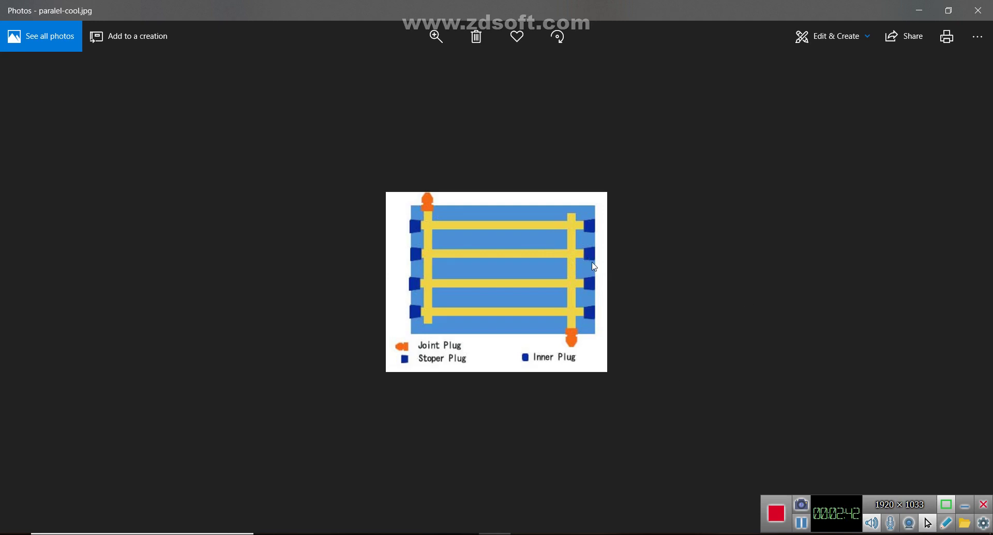
# Step: Zoom into the paralel-cool.jpg cooling diagram, zoom back out, and return to NX
pyautogui.click(431, 37)
pyautogui.moveTo(392, 67); pyautogui.dragTo(436, 72)
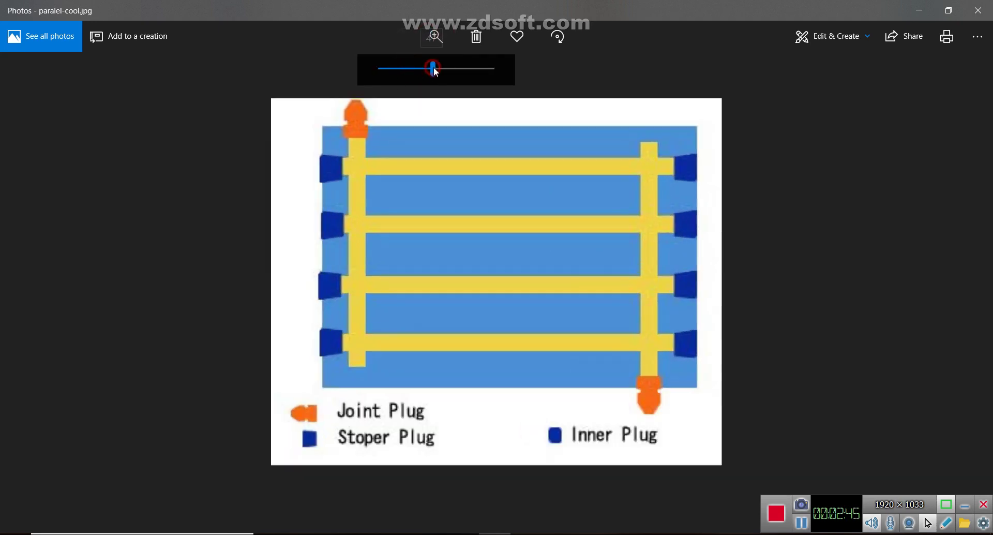
pyautogui.click(166, 326)
pyautogui.scroll(-2, 517, 491)
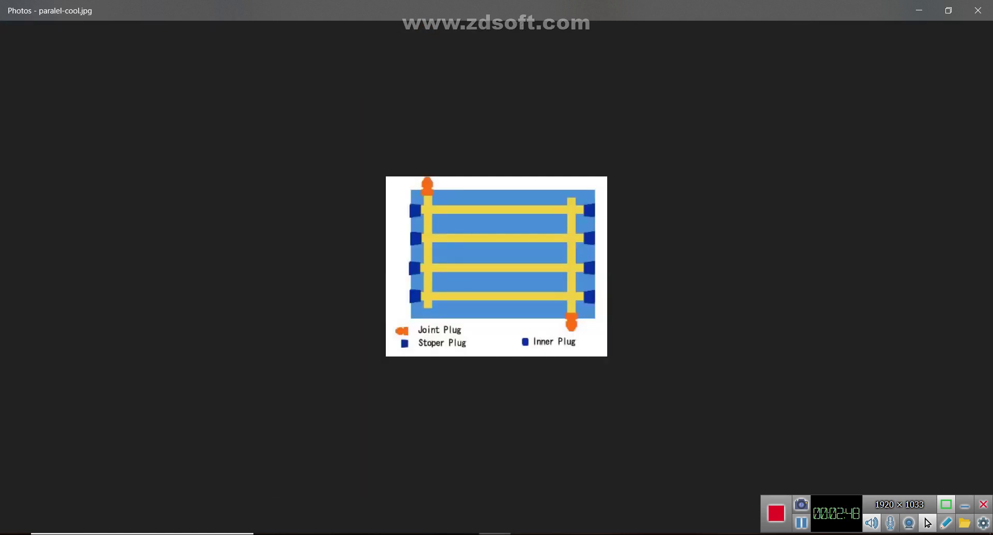
pyautogui.click(510, 533)
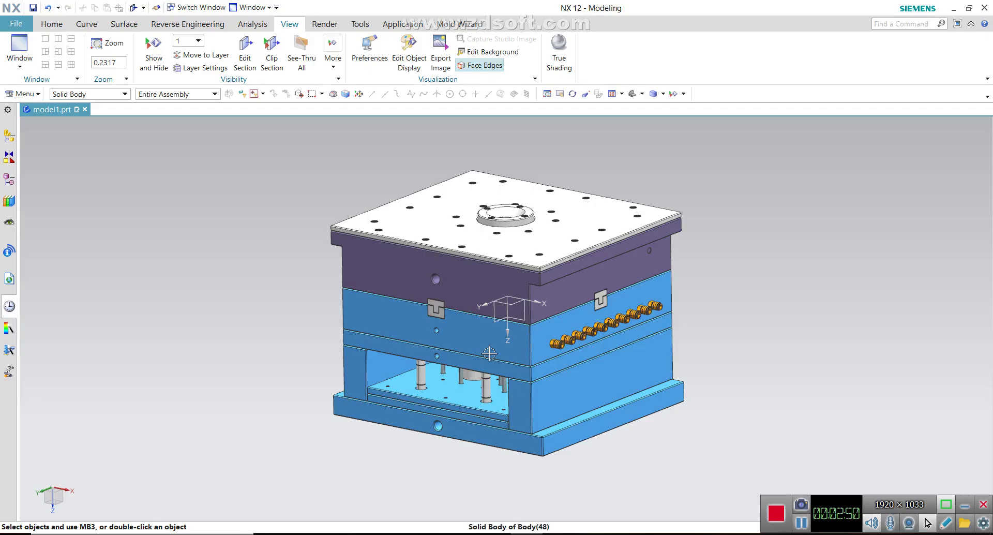
# Step: Section the mold horizontally on Plane Z at offset 32.5 through the top plate
pyautogui.moveTo(490, 353); pyautogui.dragTo(488, 370, button='middle')
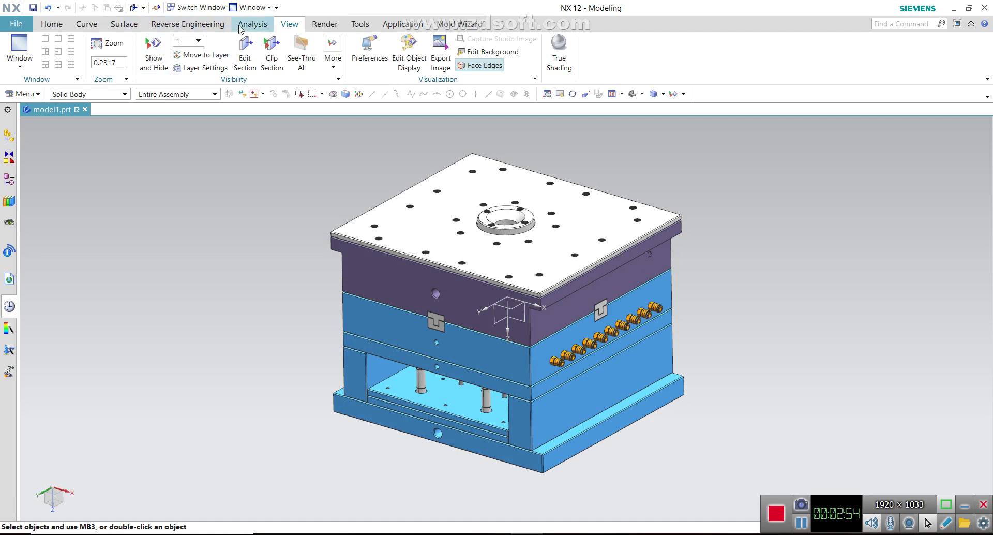
pyautogui.click(247, 56)
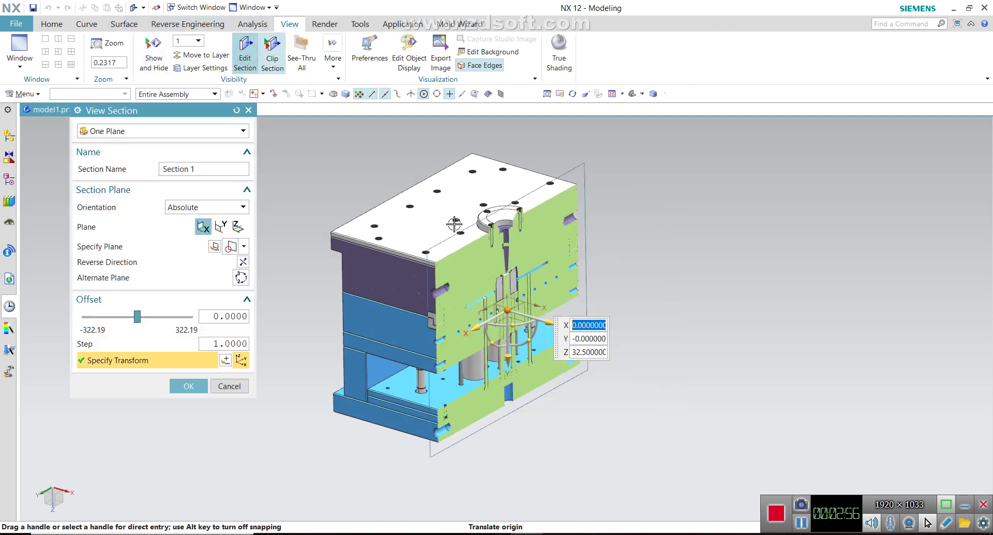
pyautogui.click(221, 226)
pyautogui.click(238, 227)
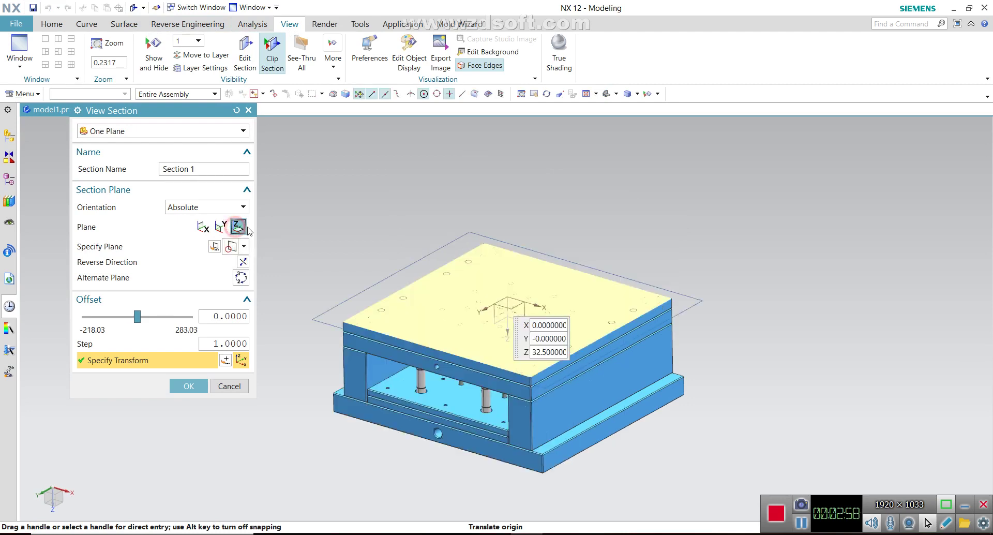
pyautogui.moveTo(506, 255); pyautogui.dragTo(517, 208)
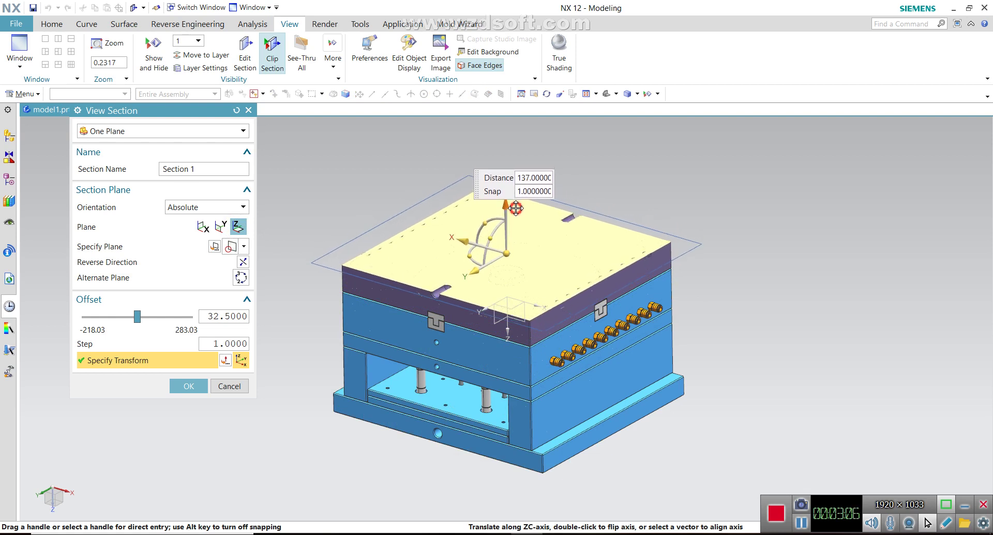
pyautogui.middleClick(513, 208)
pyautogui.moveTo(594, 207)
pyautogui.mouseDown(button='middle')
pyautogui.moveTo(548, 194)
pyautogui.moveTo(662, 282)
pyautogui.mouseUp(button='middle')
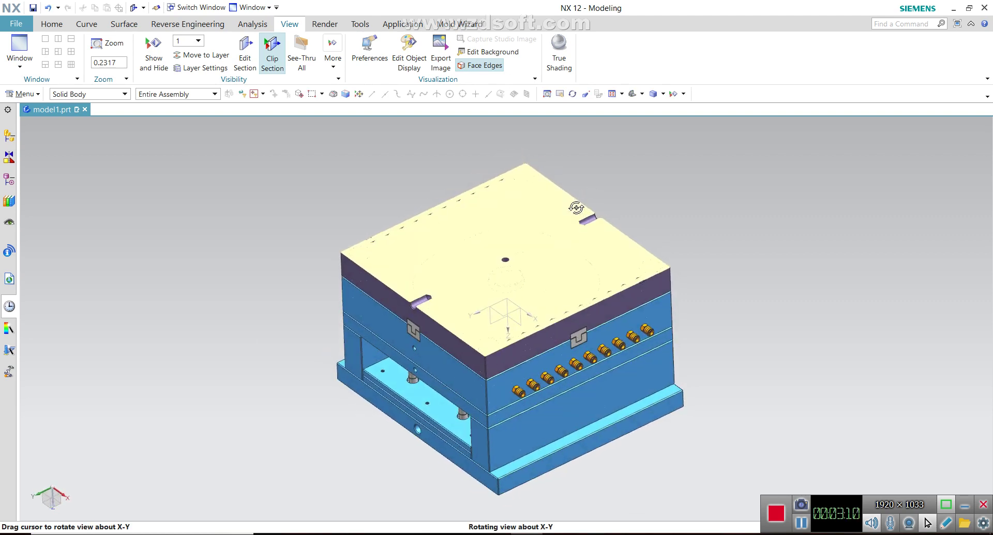
# Step: Zoom around the mould and switch to the Home modelling tab
pyautogui.scroll(2, 661, 282)
pyautogui.scroll(1, 662, 282)
pyautogui.scroll(2, 621, 254)
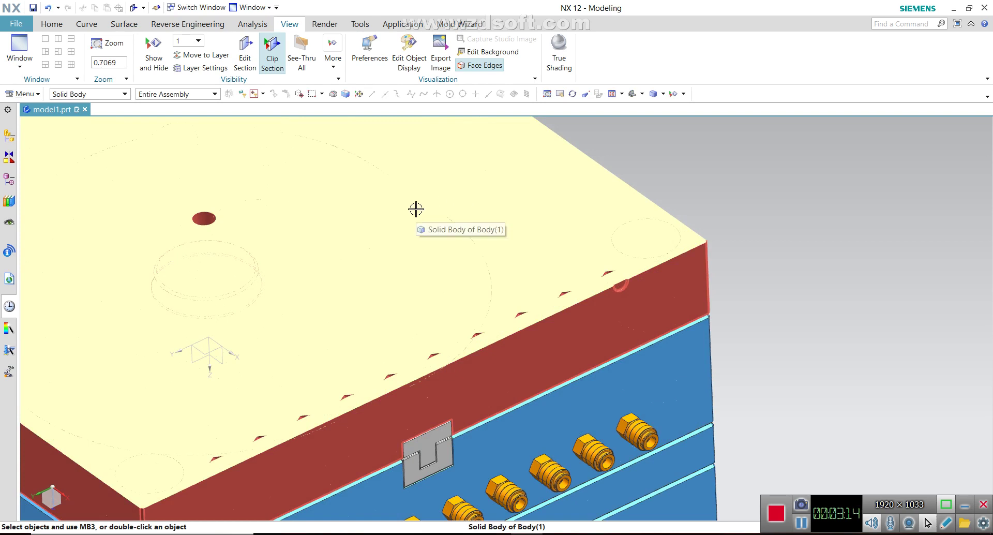
pyautogui.scroll(-2, 504, 278)
pyautogui.scroll(-2, 471, 257)
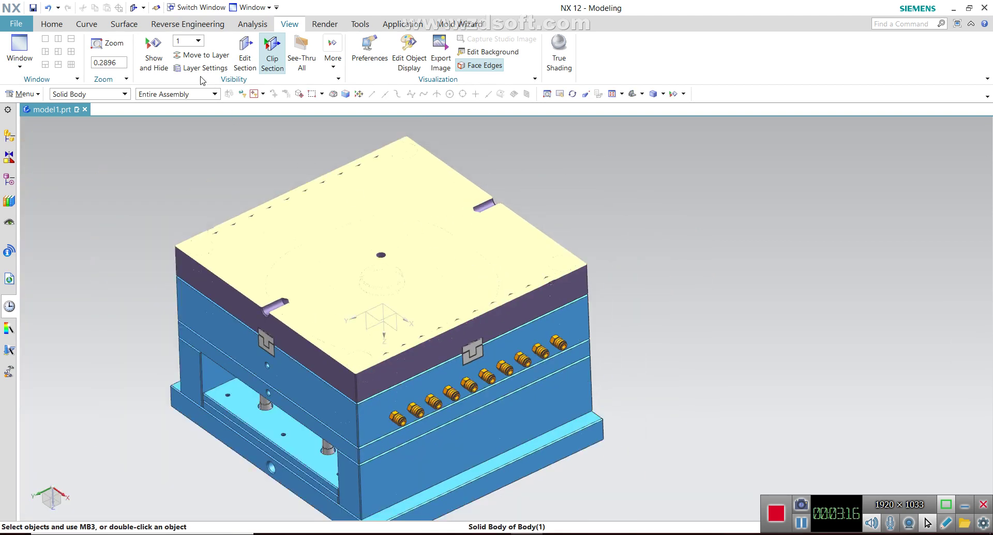
pyautogui.click(52, 23)
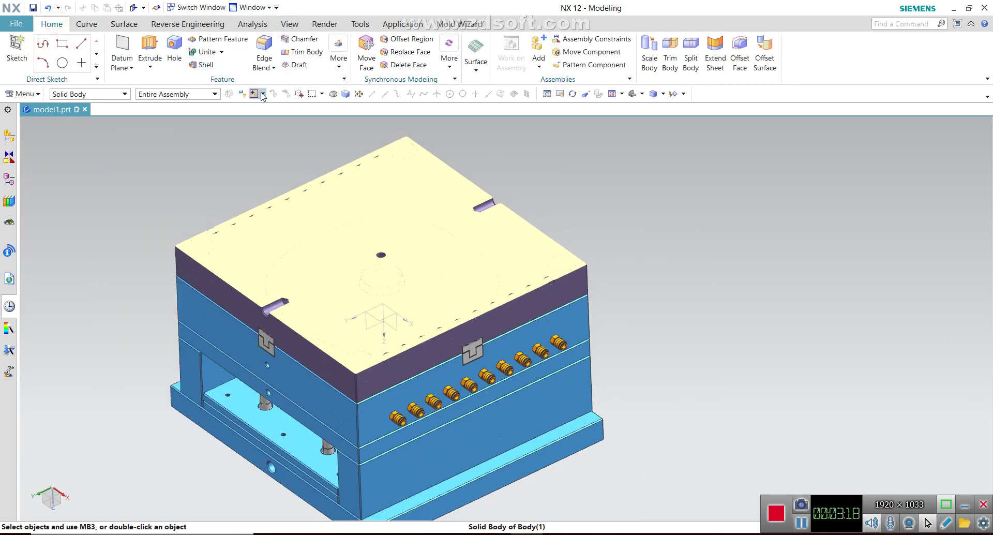
pyautogui.scroll(3, 556, 285)
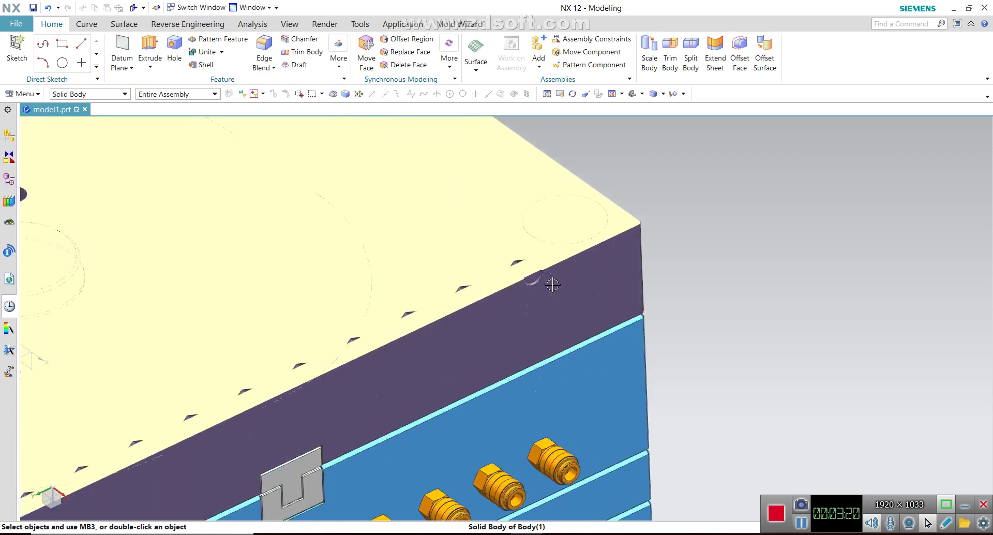
pyautogui.scroll(-2, 554, 289)
pyautogui.scroll(-2, 554, 290)
pyautogui.scroll(1, 562, 270)
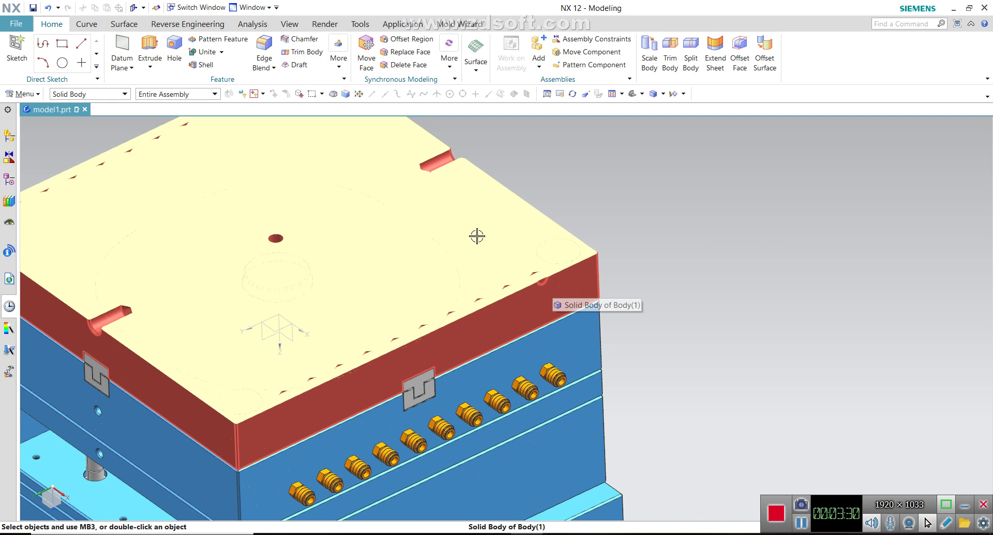
# Step: Turn off section clipping on the View tab and return to Home
pyautogui.click(290, 24)
pyautogui.click(271, 52)
pyautogui.scroll(-2, 680, 267)
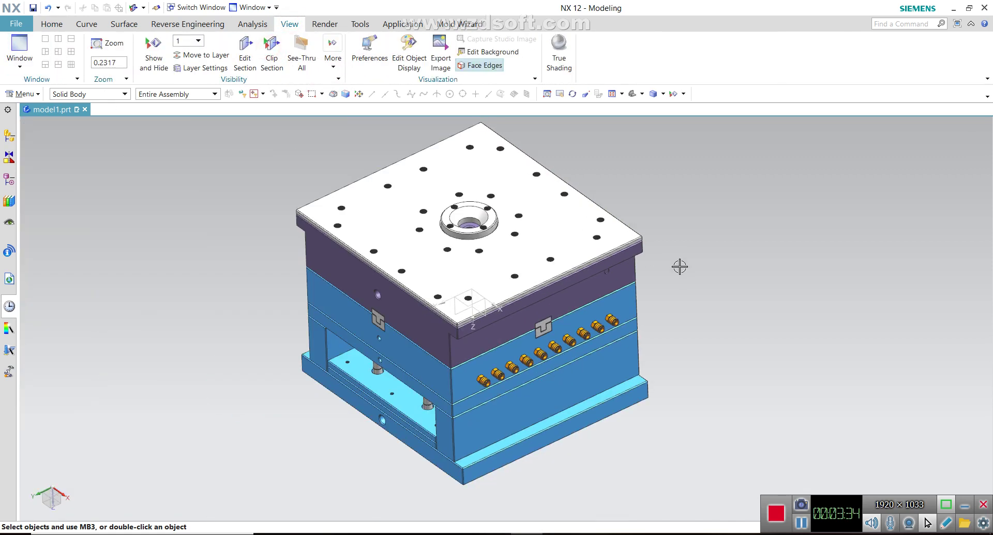
pyautogui.scroll(2, 643, 274)
pyautogui.scroll(2, 643, 278)
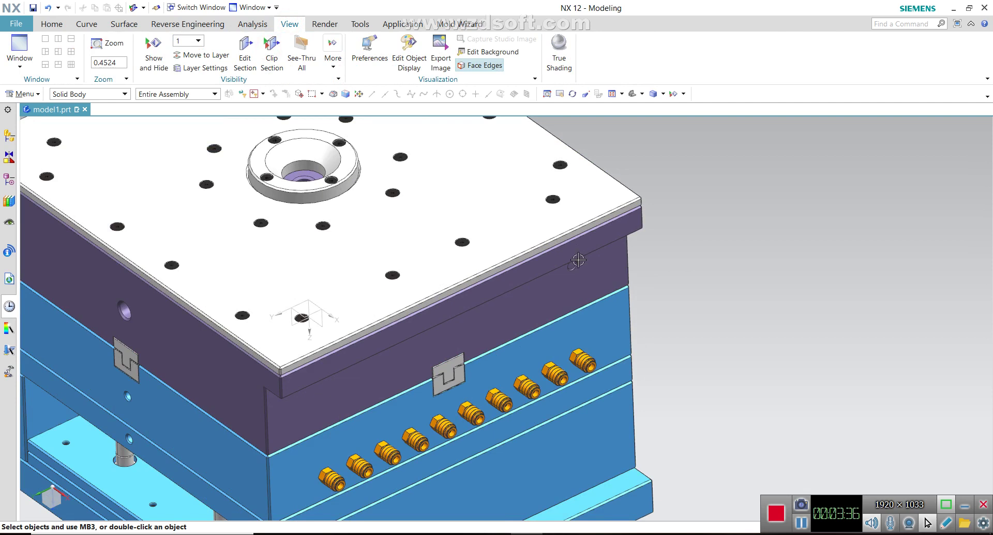
pyautogui.click(51, 24)
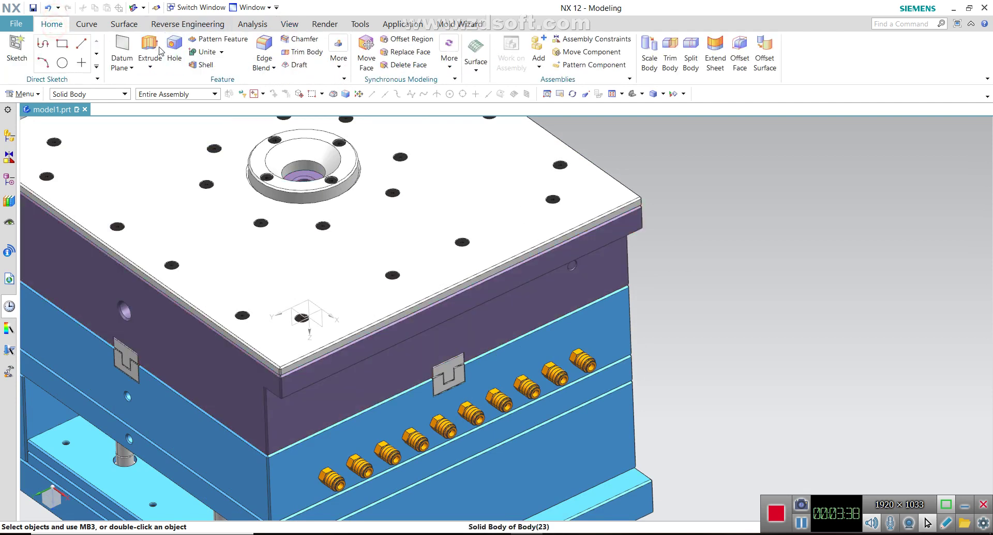
# Step: Create a Point and Direction datum plane at the side hole's arc centre, normal to the plate face
pyautogui.click(124, 41)
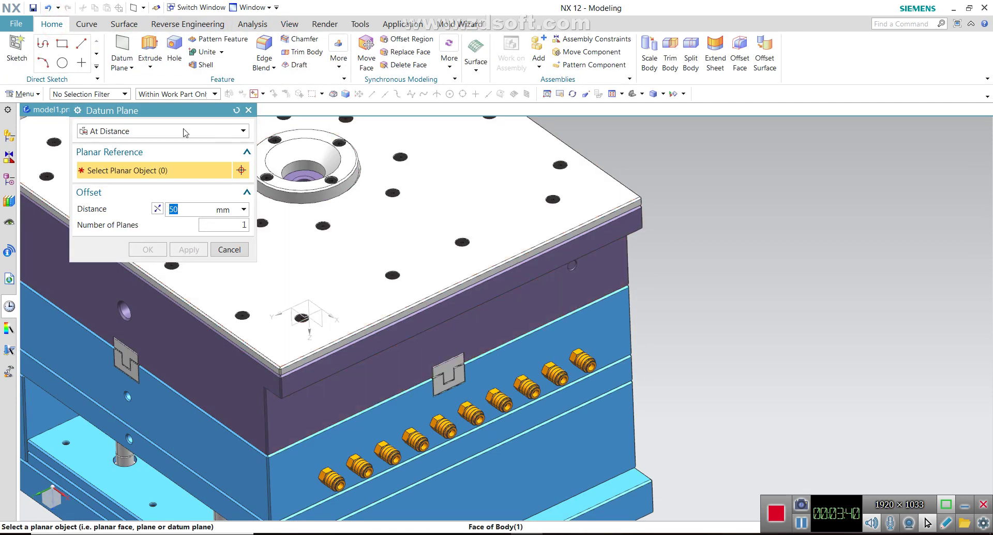
pyautogui.click(185, 133)
pyautogui.click(141, 239)
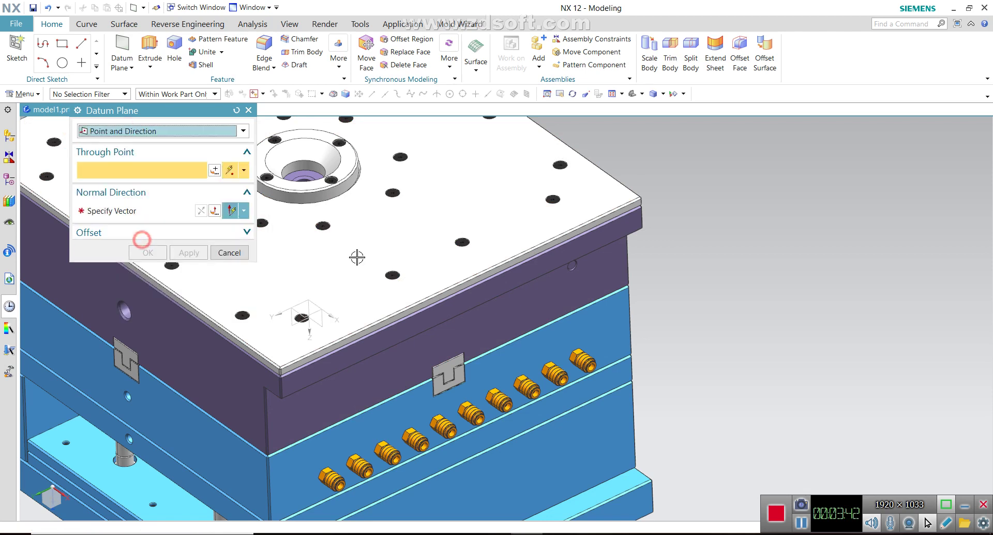
pyautogui.scroll(2, 571, 265)
pyautogui.scroll(4, 572, 265)
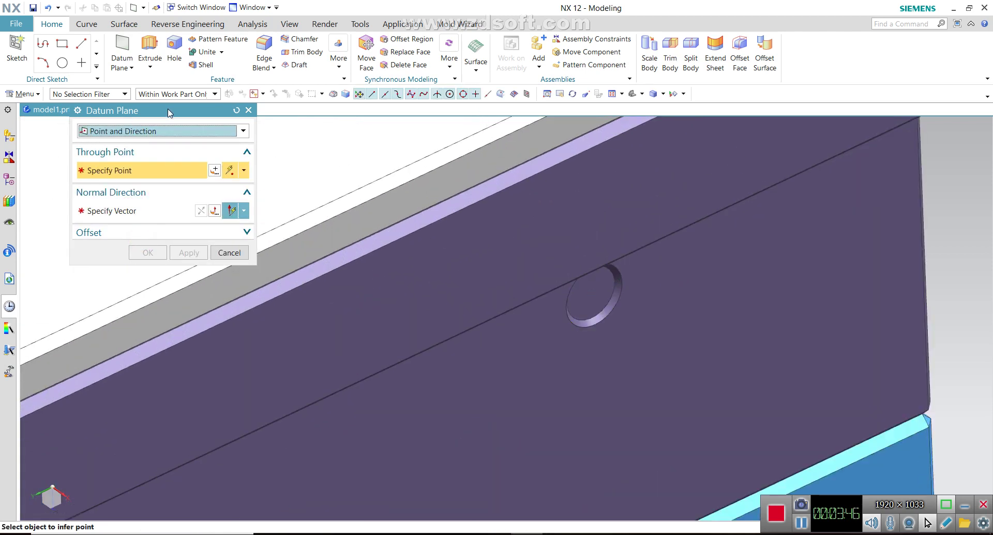
pyautogui.click(244, 171)
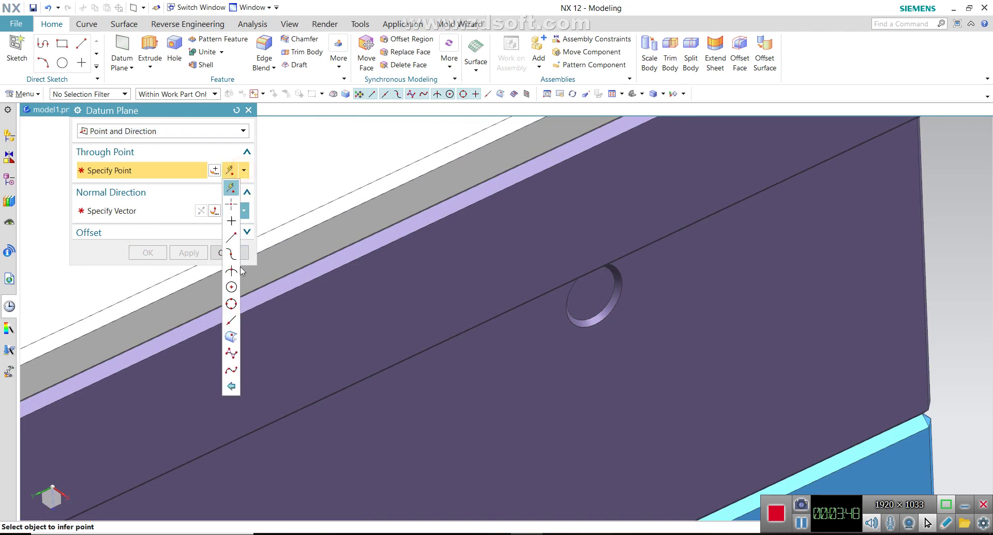
pyautogui.click(232, 284)
pyautogui.click(624, 280)
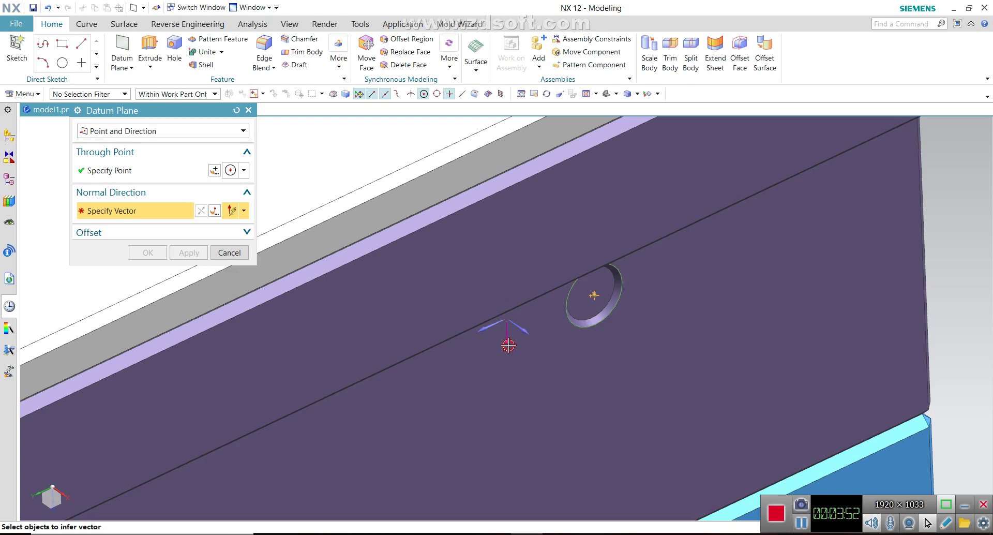
pyautogui.click(509, 344)
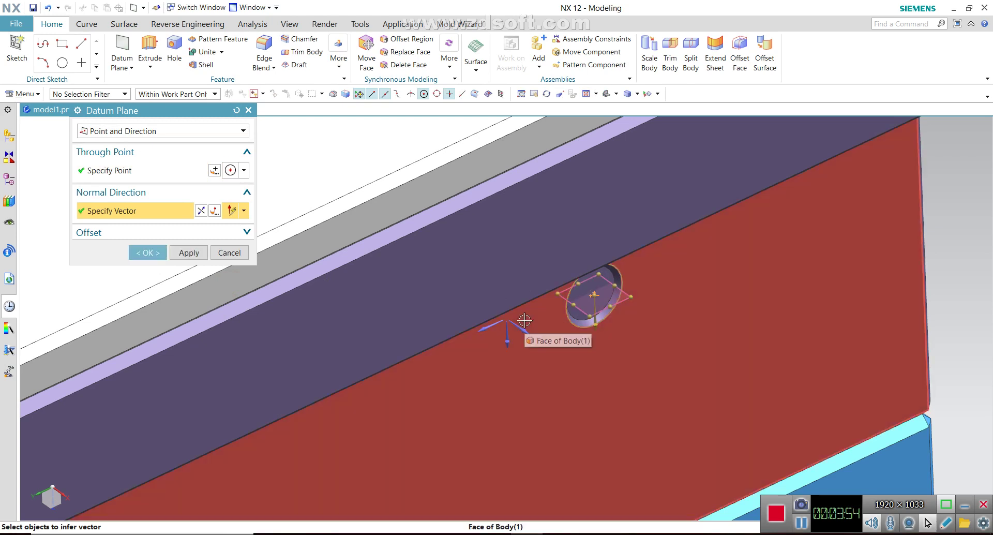
pyautogui.click(154, 252)
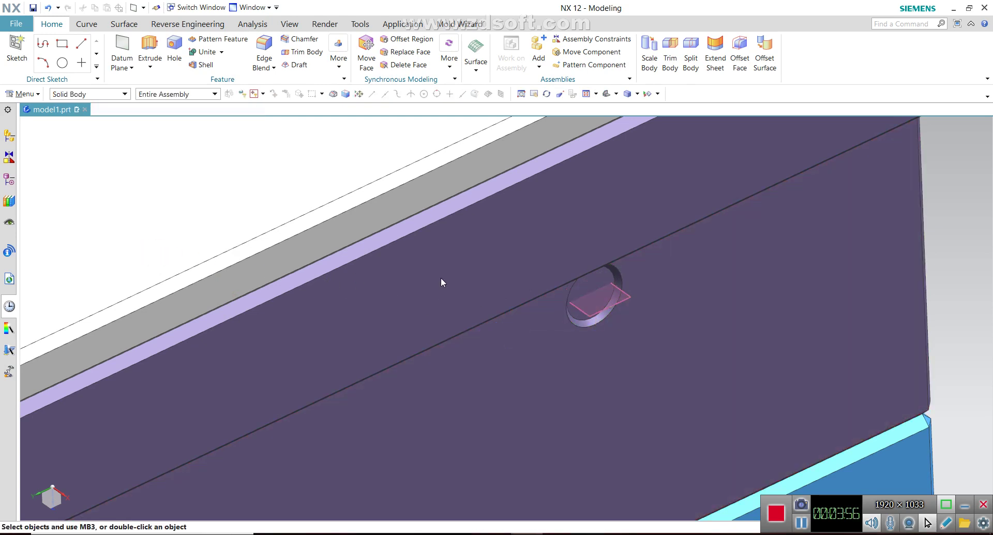
# Step: Start a new sketch on the new datum plane at the hole
pyautogui.click(17, 46)
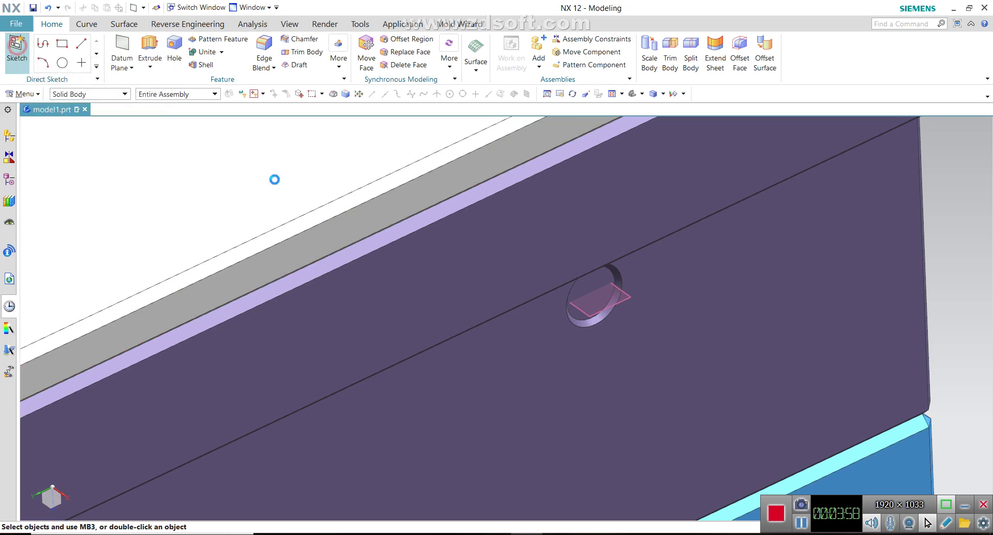
pyautogui.click(609, 307)
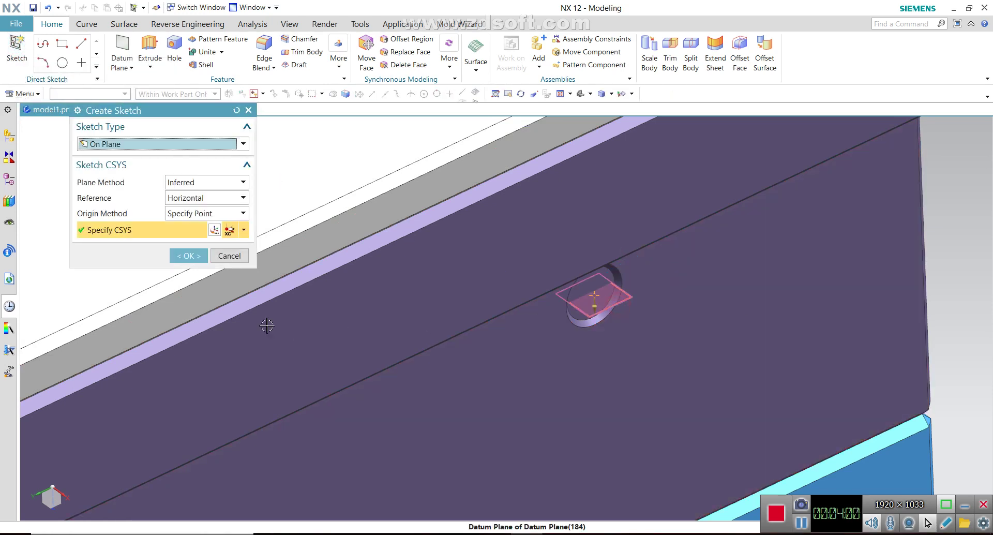
pyautogui.click(188, 256)
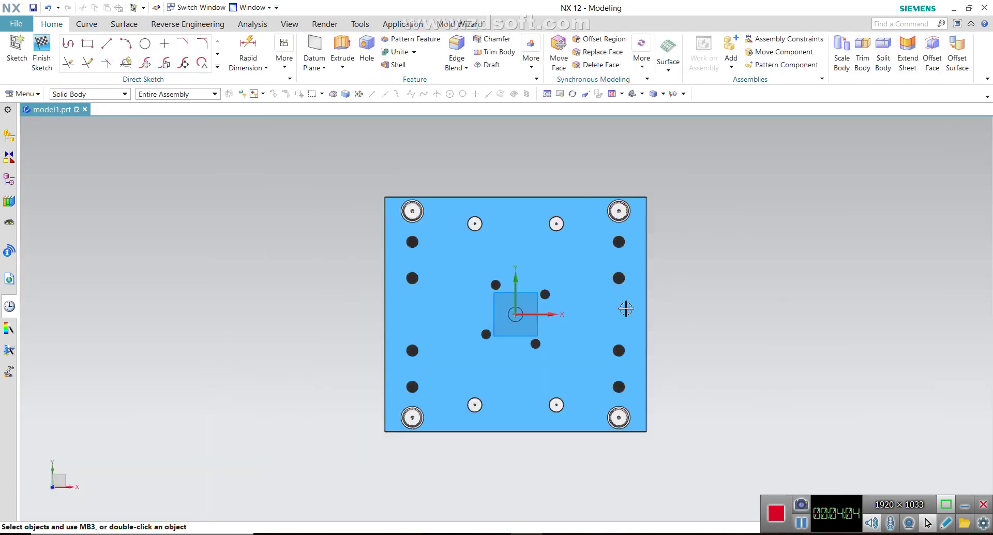
# Step: Display the mould as Static Wireframe and orbit it into a tilted 3-D view
pyautogui.moveTo(714, 335)
pyautogui.mouseDown(button='middle')
pyautogui.moveTo(714, 195)
pyautogui.moveTo(709, 211)
pyautogui.moveTo(727, 222)
pyautogui.mouseUp(button='middle')
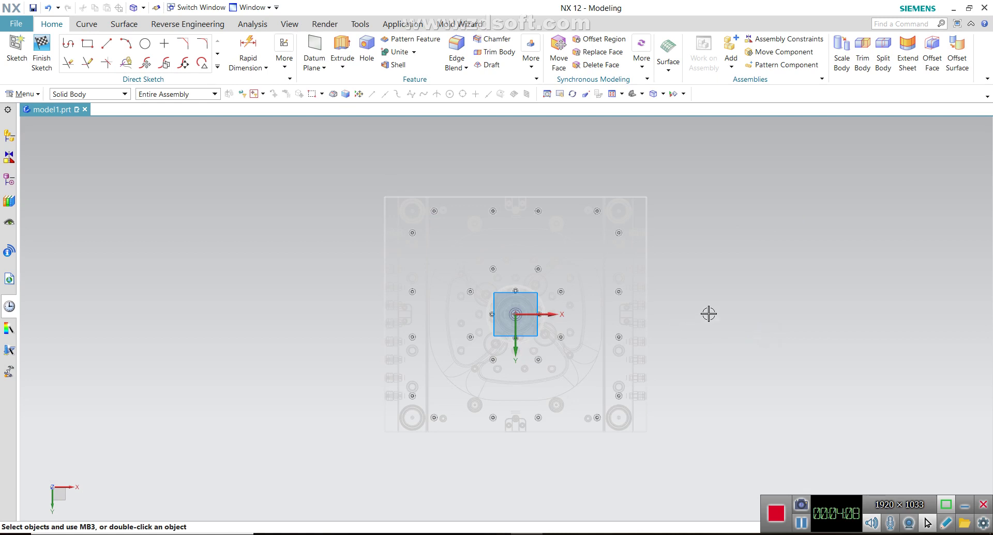
pyautogui.click(663, 94)
pyautogui.click(684, 156)
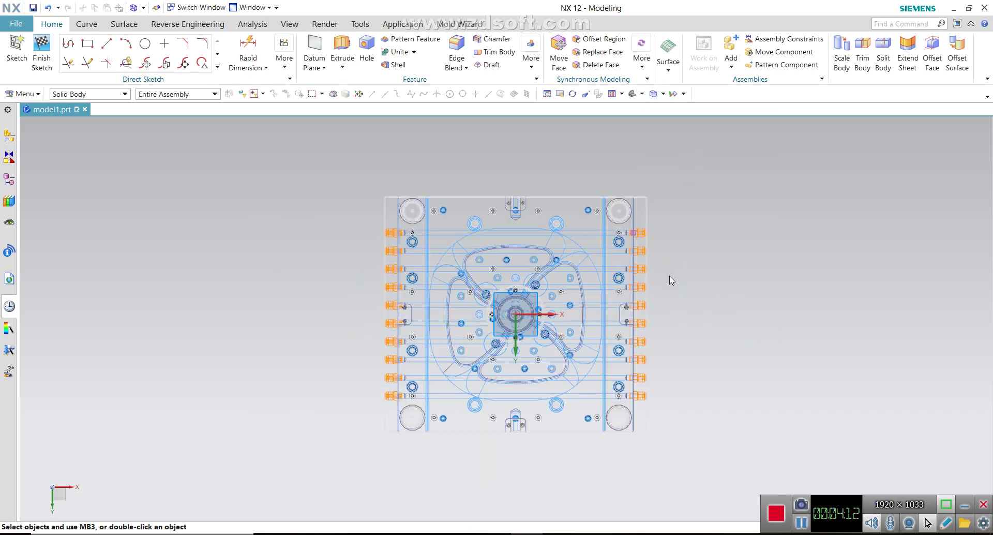
pyautogui.scroll(2, 651, 326)
pyautogui.scroll(-1, 651, 326)
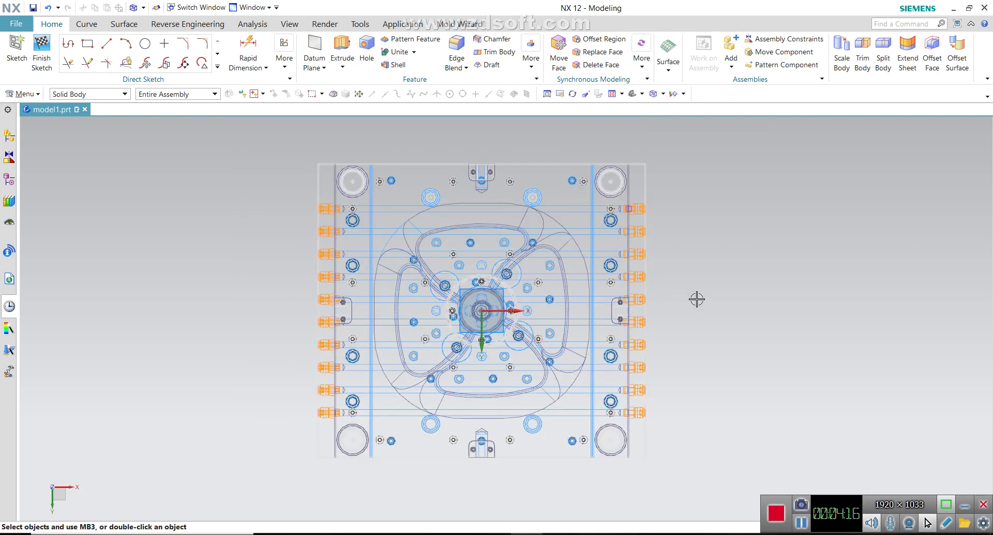
pyautogui.moveTo(689, 333)
pyautogui.mouseDown(button='middle')
pyautogui.moveTo(746, 260)
pyautogui.moveTo(791, 264)
pyautogui.moveTo(771, 300)
pyautogui.mouseUp(button='middle')
# Step: Inspect the mould top-down (F8), from the side and isometrically, ending in shaded display
pyautogui.moveTo(766, 271); pyautogui.dragTo(770, 284, button='right')
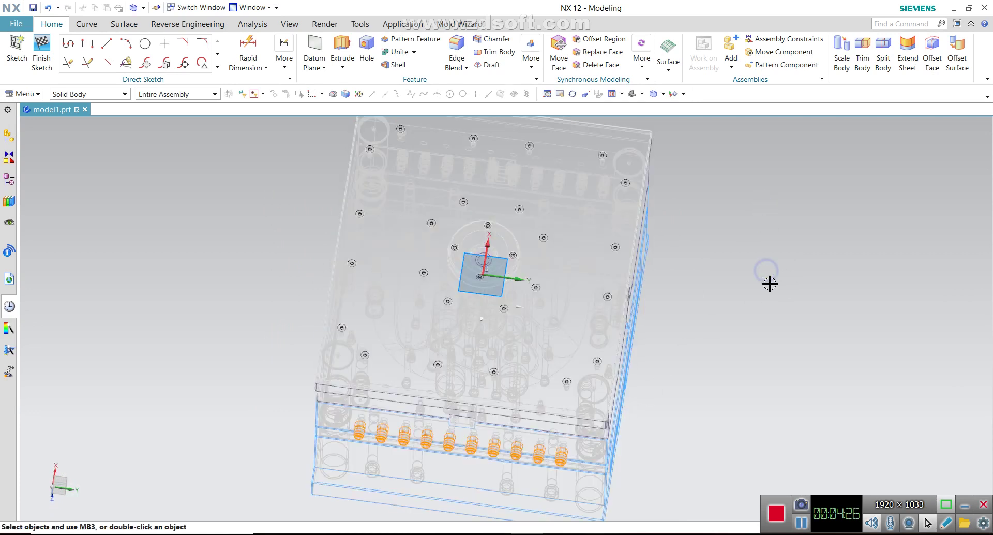
pyautogui.moveTo(759, 215)
pyautogui.mouseDown(button='middle')
pyautogui.moveTo(761, 266)
pyautogui.moveTo(758, 248)
pyautogui.mouseUp(button='middle')
pyautogui.press('F8')
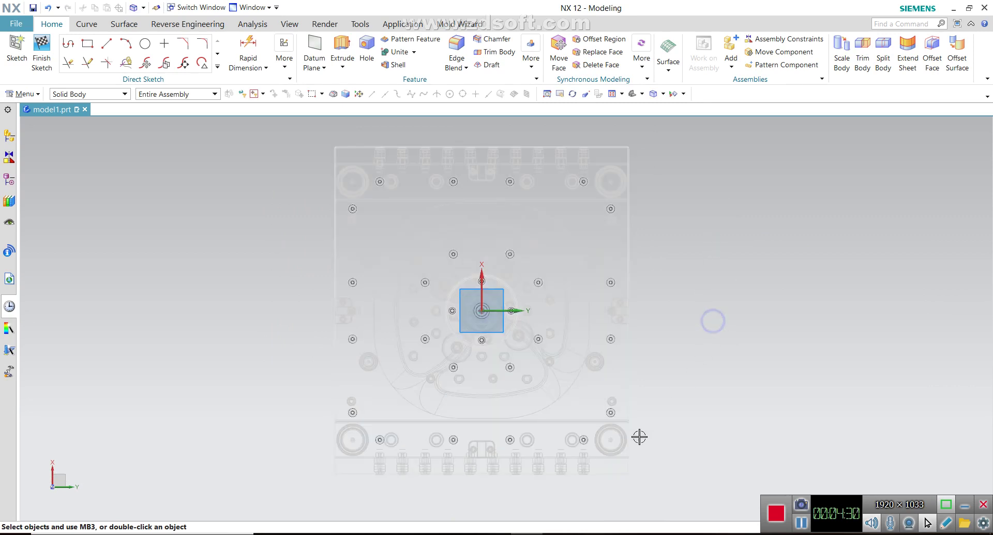
pyautogui.scroll(3, 579, 455)
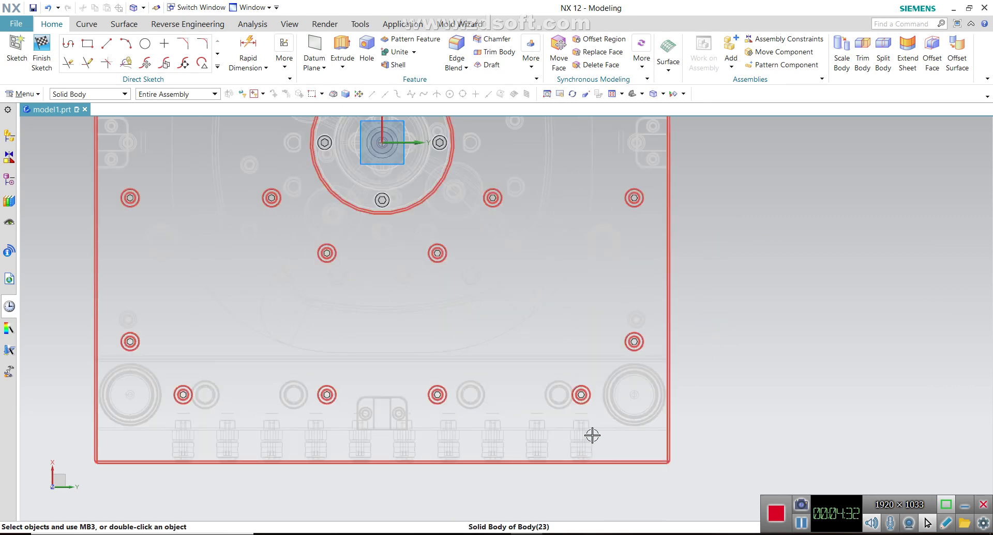
pyautogui.scroll(2, 589, 476)
pyautogui.scroll(-5, 424, 326)
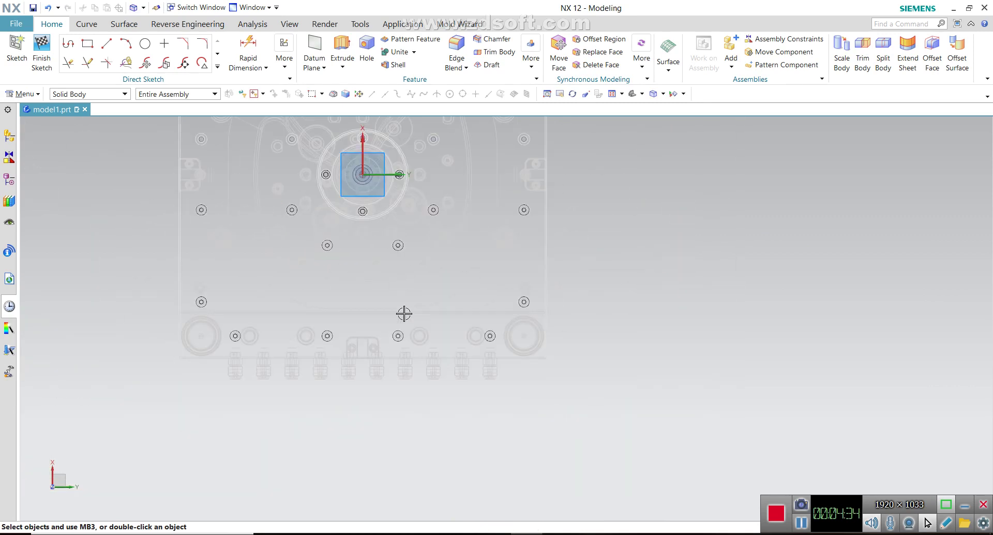
pyautogui.scroll(2, 443, 264)
pyautogui.scroll(-2, 405, 255)
pyautogui.moveTo(250, 202); pyautogui.dragTo(266, 164, button='middle')
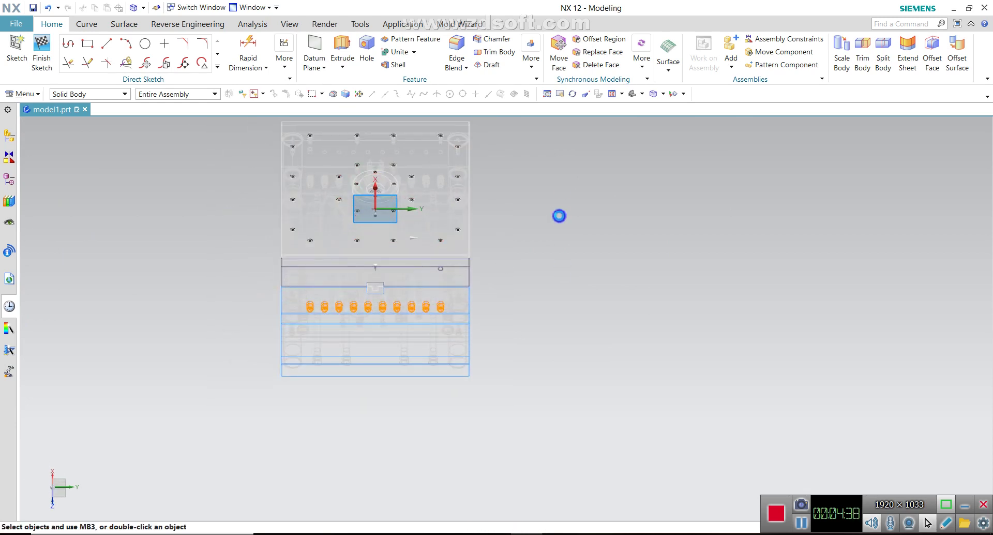
pyautogui.moveTo(550, 232); pyautogui.dragTo(458, 227, button='middle')
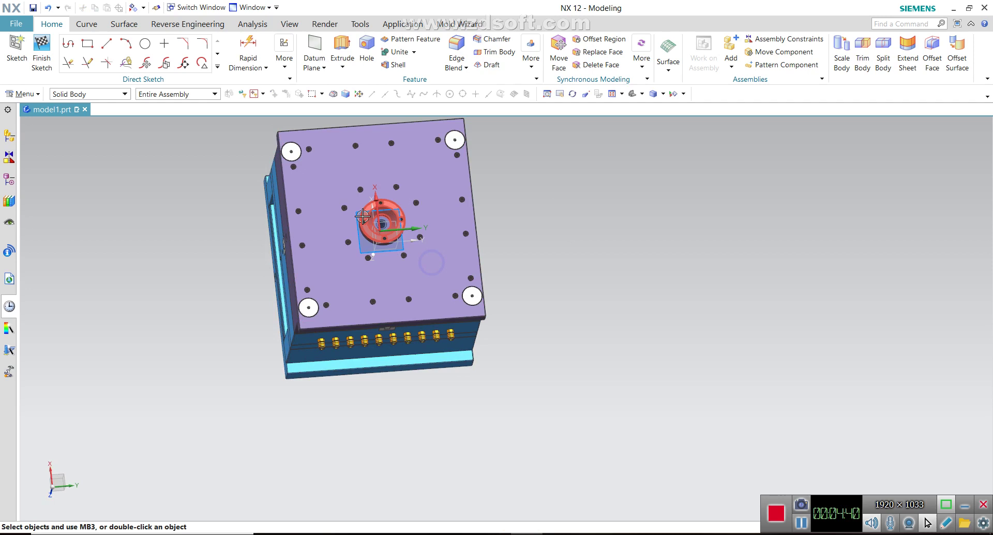
pyautogui.moveTo(382, 248); pyautogui.dragTo(504, 340, button='middle')
# Step: Set the selection filter to any object and hide the first top-plate screws
pyautogui.scroll(-2, 504, 340)
pyautogui.scroll(2, 501, 209)
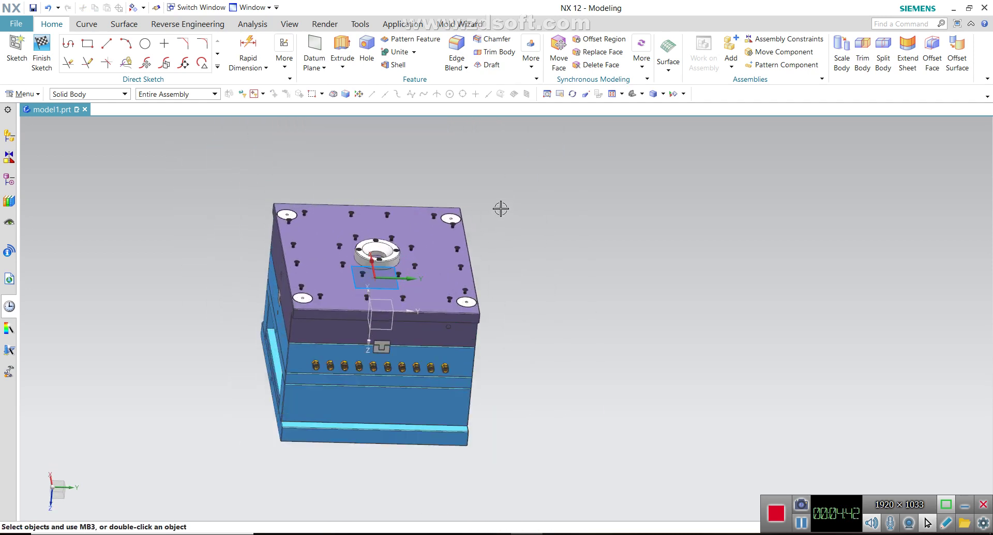
pyautogui.scroll(2, 363, 201)
pyautogui.scroll(2, 332, 201)
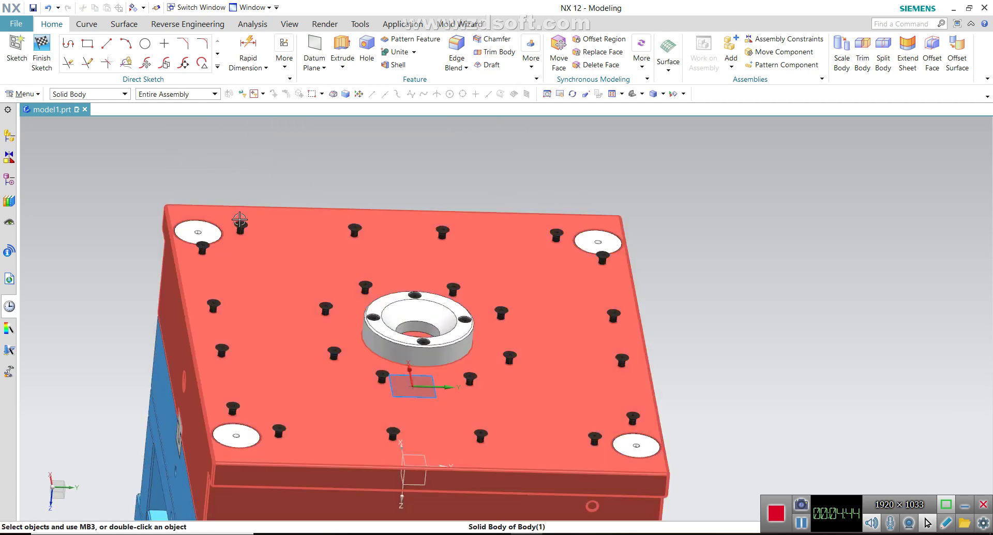
pyautogui.hotkey('ctrl', 'b')
pyautogui.click(92, 95)
pyautogui.click(78, 104)
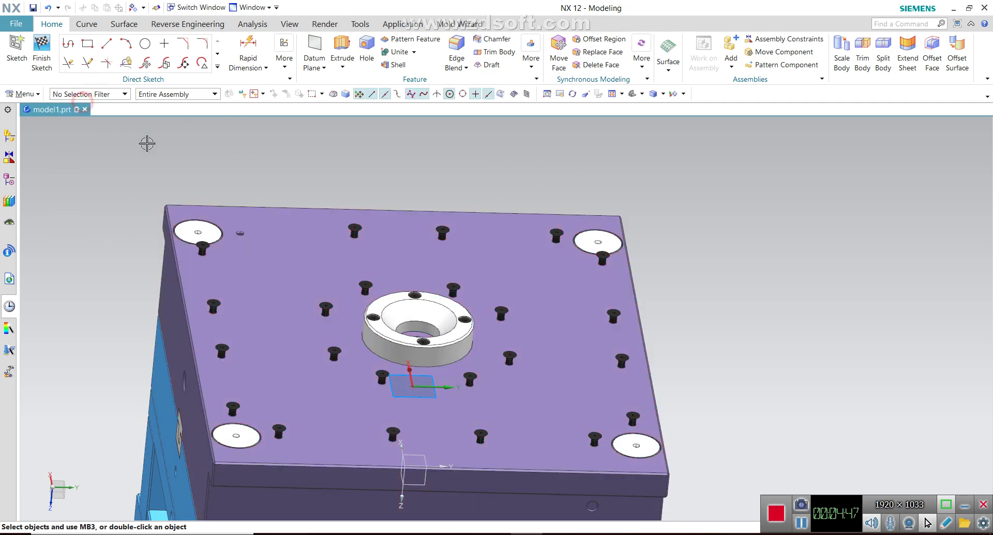
pyautogui.click(355, 228)
pyautogui.hotkey('ctrl', 'b')
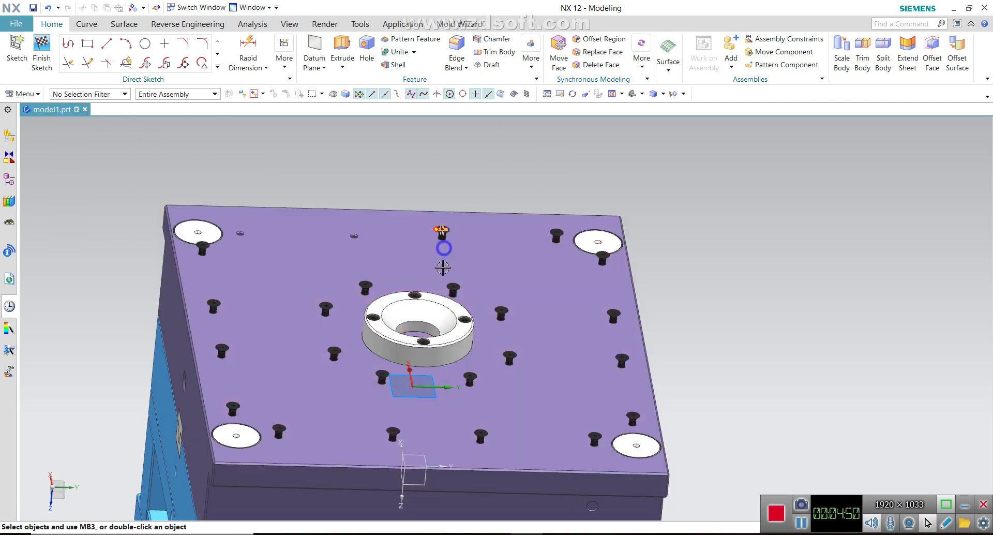
# Step: Restrict selection to solid bodies and hide the lower-right screws
pyautogui.click(92, 95)
pyautogui.click(72, 228)
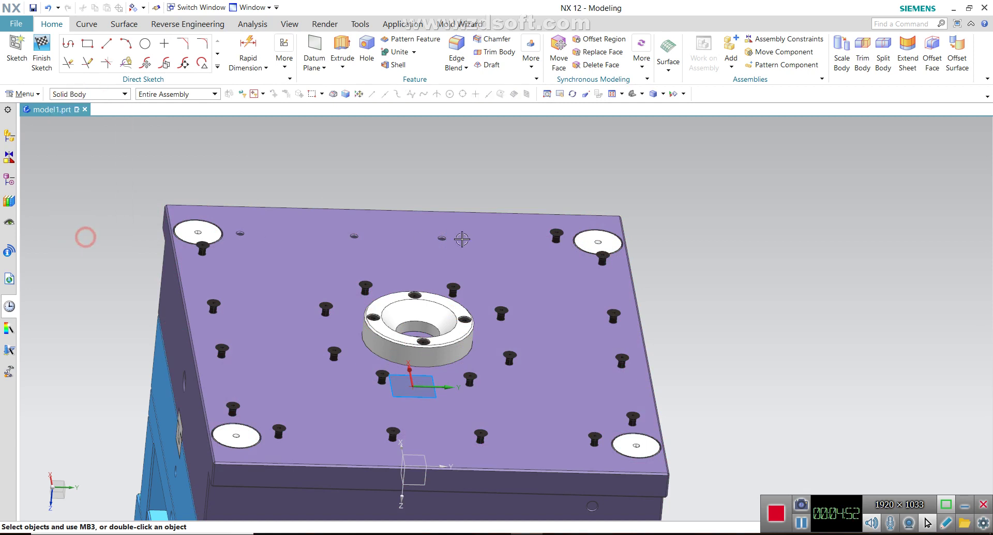
pyautogui.hotkey('ctrl', 'b')
pyautogui.rightClick(602, 255)
pyautogui.hotkey('ctrl', 'b')
pyautogui.rightClick(614, 337)
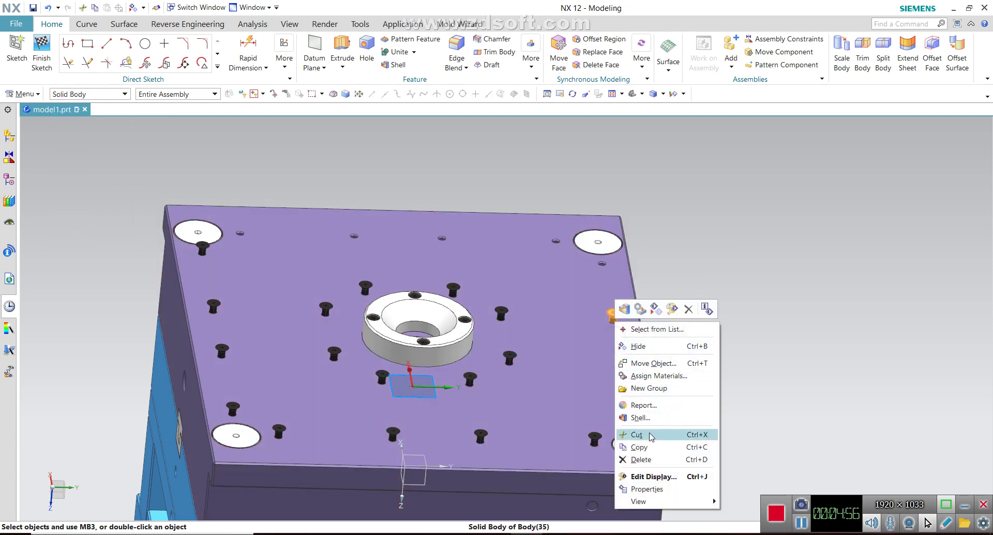
pyautogui.click(768, 281)
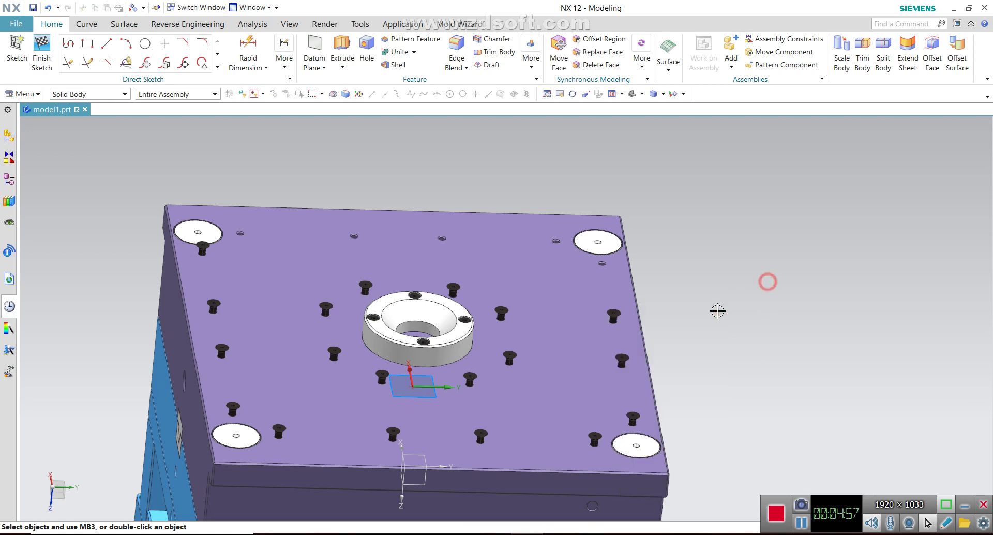
pyautogui.rightClick(632, 417)
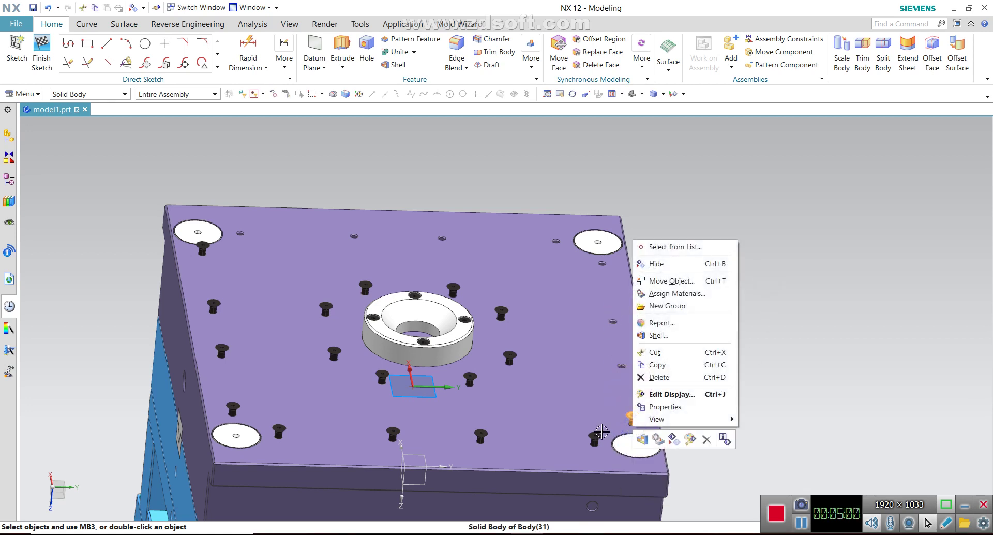
pyautogui.click(832, 290)
pyautogui.hotkey('ctrl', 'b')
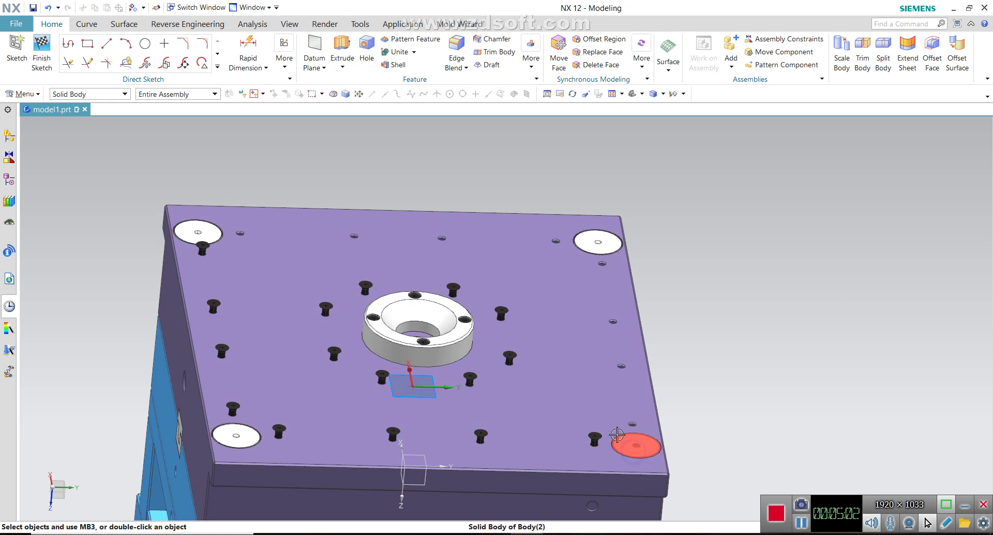
# Step: Hide the central screws, undoing the accidental hide of the top plate
pyautogui.click(596, 435)
pyautogui.hotkey('ctrl', 'b')
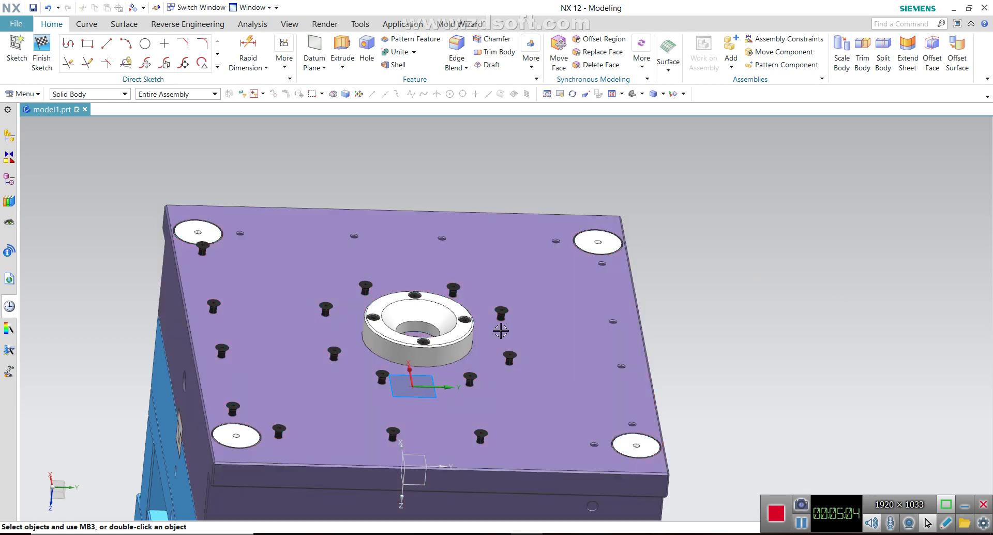
pyautogui.click(501, 311)
pyautogui.hotkey('ctrl', 'b')
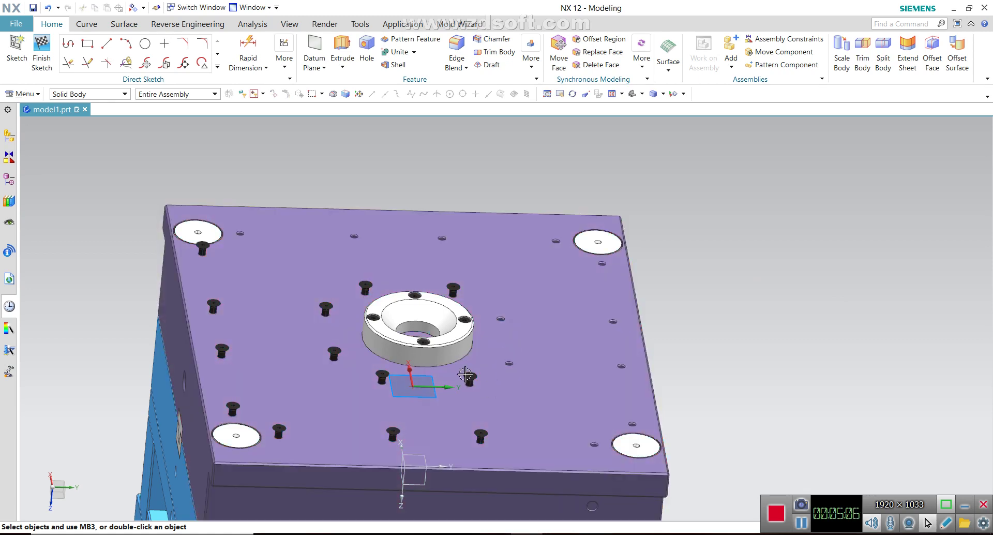
pyautogui.click(479, 433)
pyautogui.hotkey('ctrl', 'b')
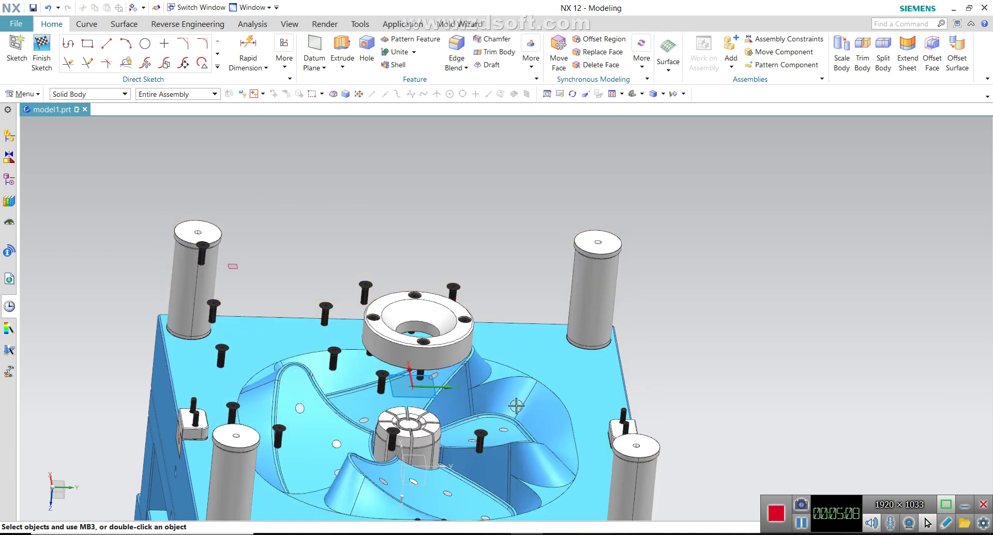
pyautogui.hotkey('ctrl', 'z')
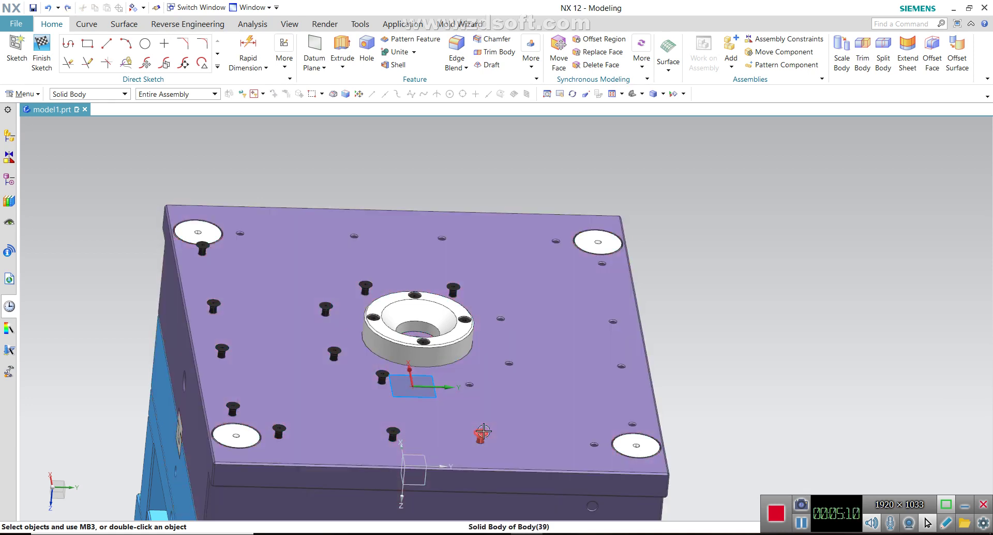
# Step: Hide the screws near the lower edge, left of centre, upper-left and beside the boss
pyautogui.click(393, 434)
pyautogui.hotkey('ctrl', 'b')
pyautogui.click(381, 373)
pyautogui.hotkey('ctrl', 'b')
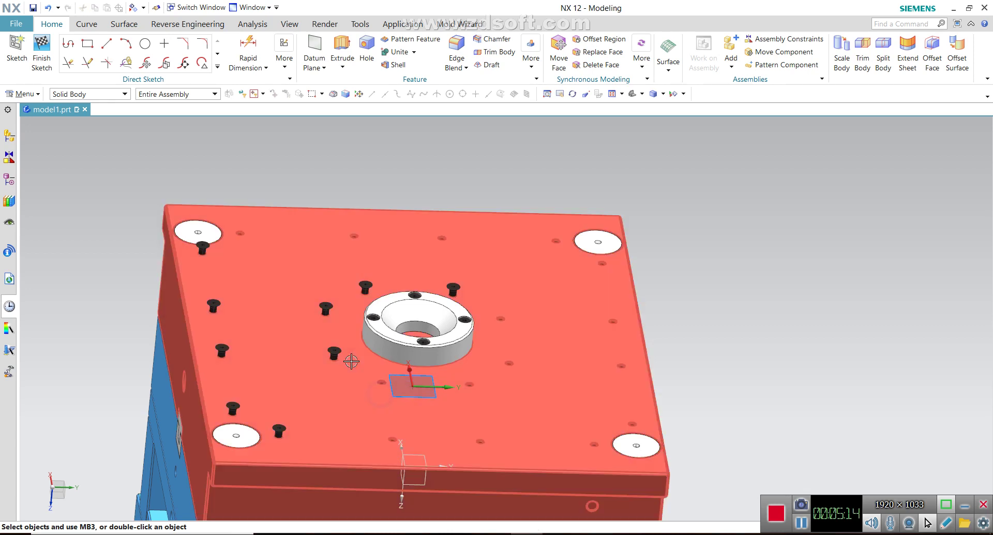
pyautogui.click(333, 349)
pyautogui.hotkey('ctrl', 'b')
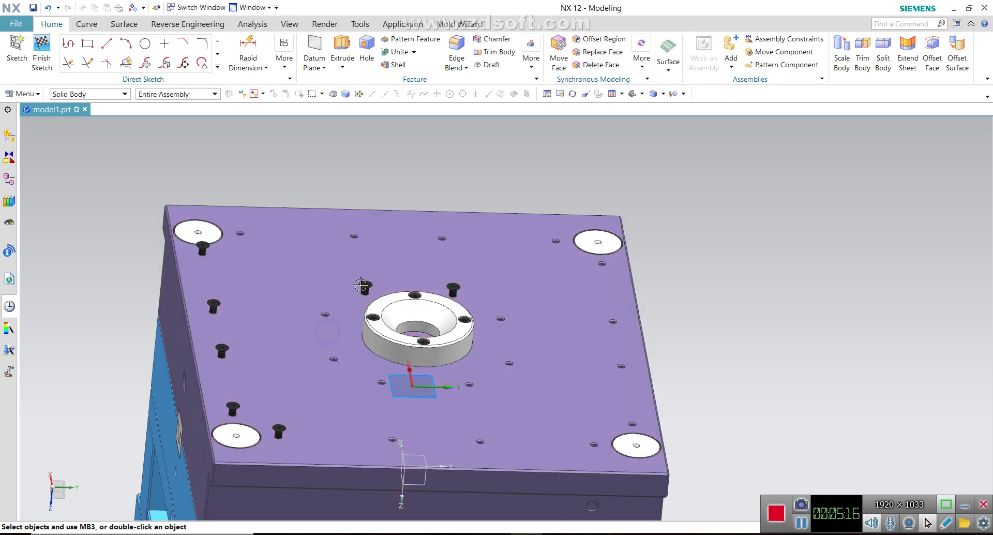
pyautogui.rightClick(362, 286)
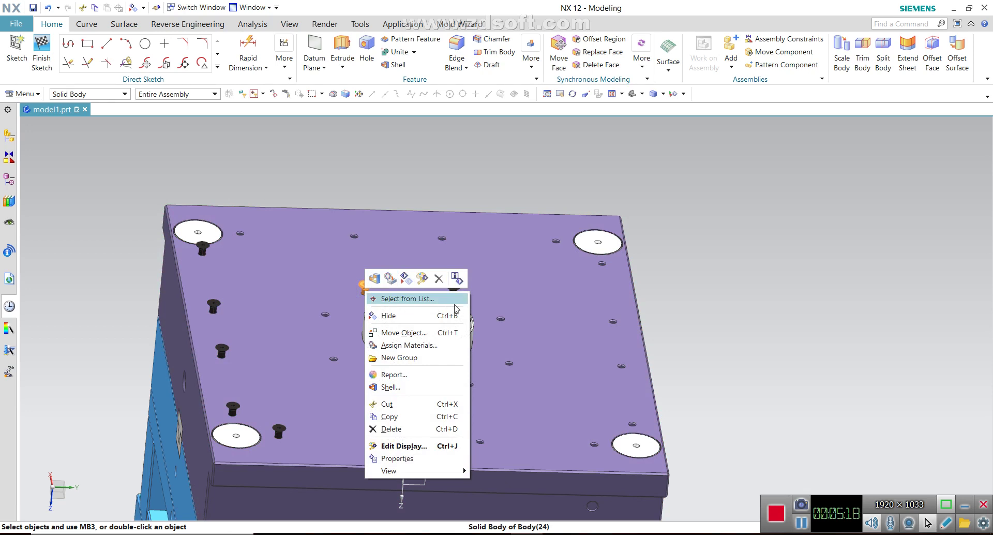
pyautogui.click(389, 316)
pyautogui.click(455, 283)
pyautogui.hotkey('ctrl', 'b')
# Step: Hide the left-side and top-left corner screws, then view the whole mold from above
pyautogui.click(279, 430)
pyautogui.hotkey('ctrl', 'b')
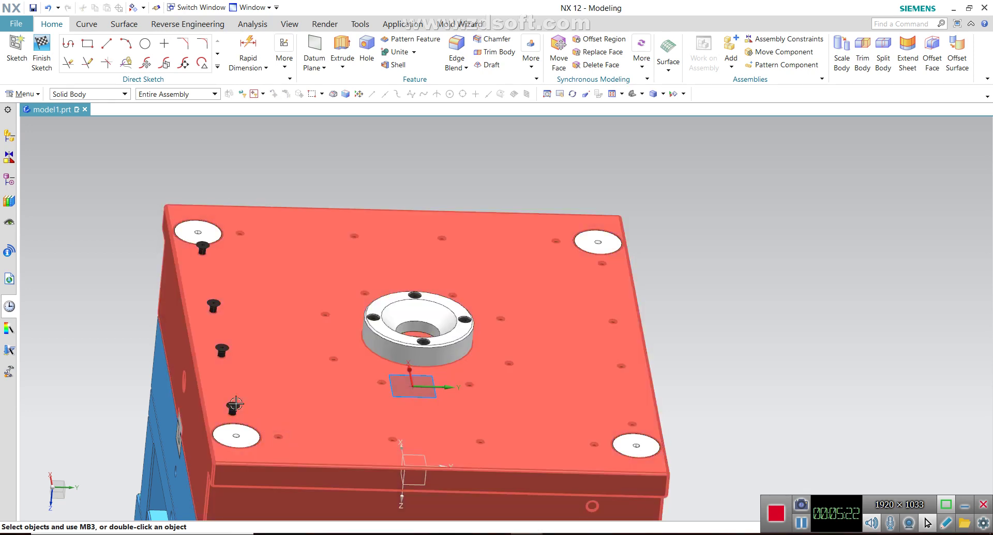
pyautogui.click(232, 409)
pyautogui.hotkey('ctrl', 'b')
pyautogui.click(223, 348)
pyautogui.hotkey('ctrl', 'b')
pyautogui.hotkey('ctrl', 'b')
pyautogui.click(202, 248)
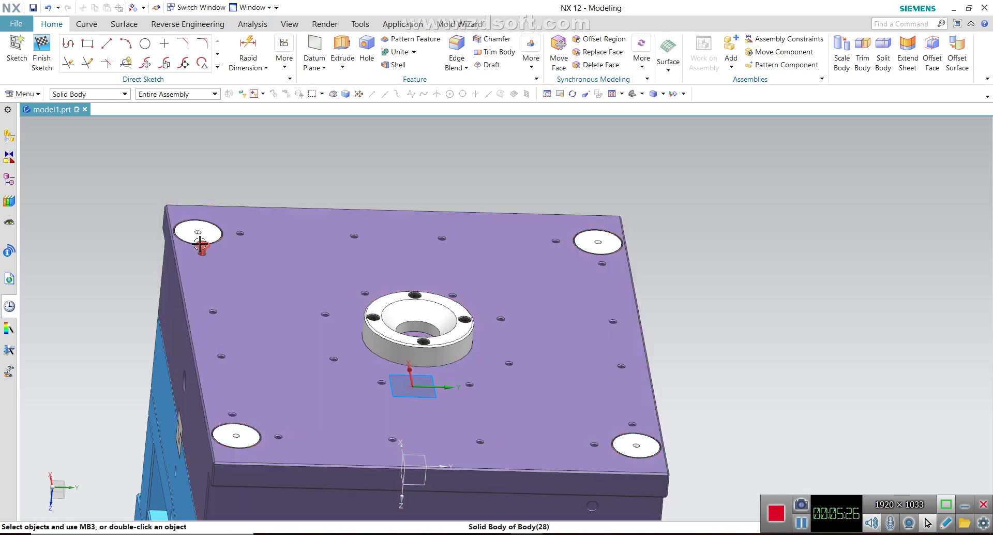
pyautogui.hotkey('ctrl', 'b')
pyautogui.moveTo(475, 294)
pyautogui.mouseDown(button='middle')
pyautogui.moveTo(488, 275)
pyautogui.moveTo(560, 282)
pyautogui.mouseUp(button='middle')
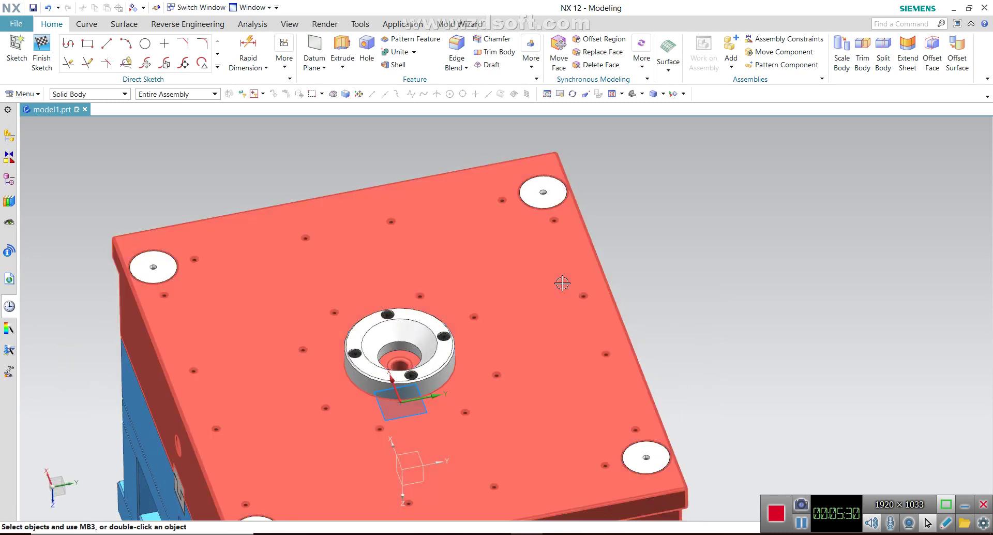
pyautogui.scroll(-5, 561, 282)
pyautogui.moveTo(610, 375)
pyautogui.mouseDown(button='middle')
pyautogui.moveTo(611, 346)
pyautogui.moveTo(644, 266)
pyautogui.mouseUp(button='middle')
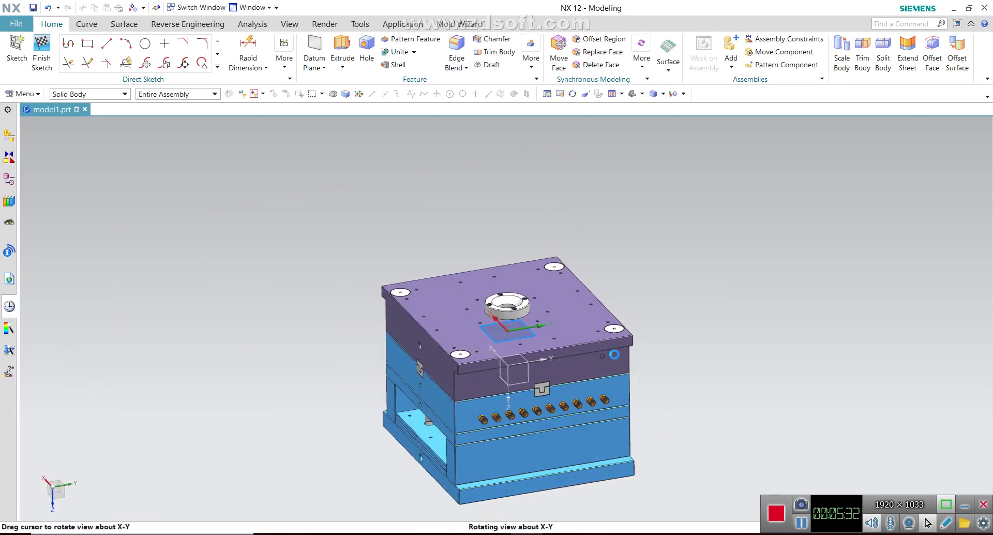
# Step: From a front view, hide the front, lower clamp and rear blue mold plates
pyautogui.moveTo(705, 284)
pyautogui.mouseDown(button='middle')
pyautogui.moveTo(688, 295)
pyautogui.moveTo(721, 339)
pyautogui.moveTo(679, 324)
pyautogui.mouseUp(button='middle')
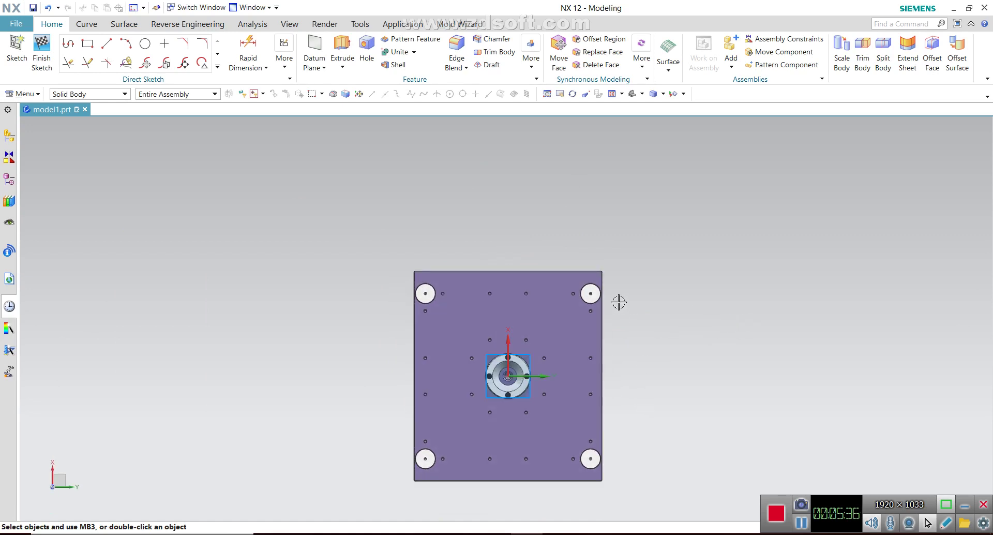
pyautogui.moveTo(666, 262)
pyautogui.mouseDown(button='middle')
pyautogui.moveTo(676, 204)
pyautogui.moveTo(586, 369)
pyautogui.mouseUp(button='middle')
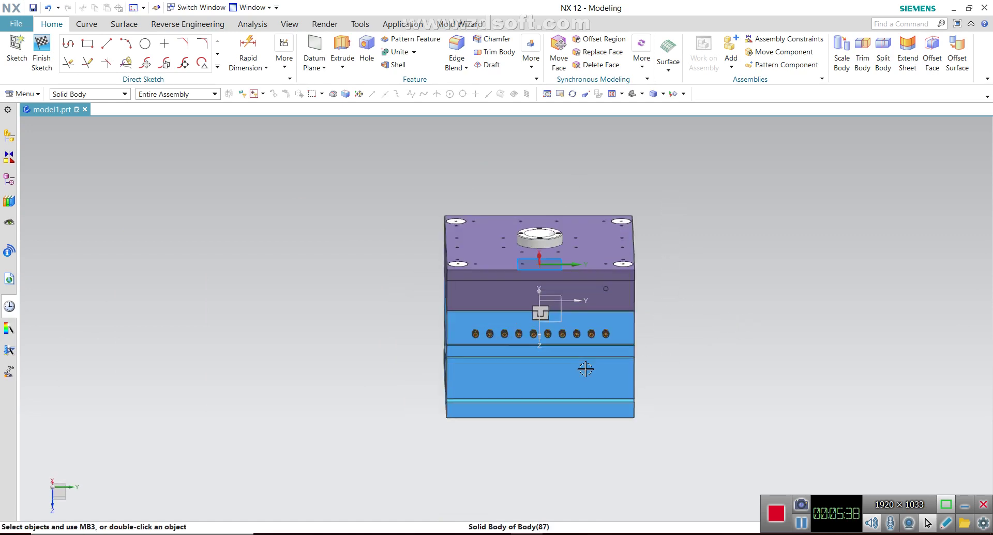
pyautogui.click(619, 330)
pyautogui.hotkey('ctrl', 'b')
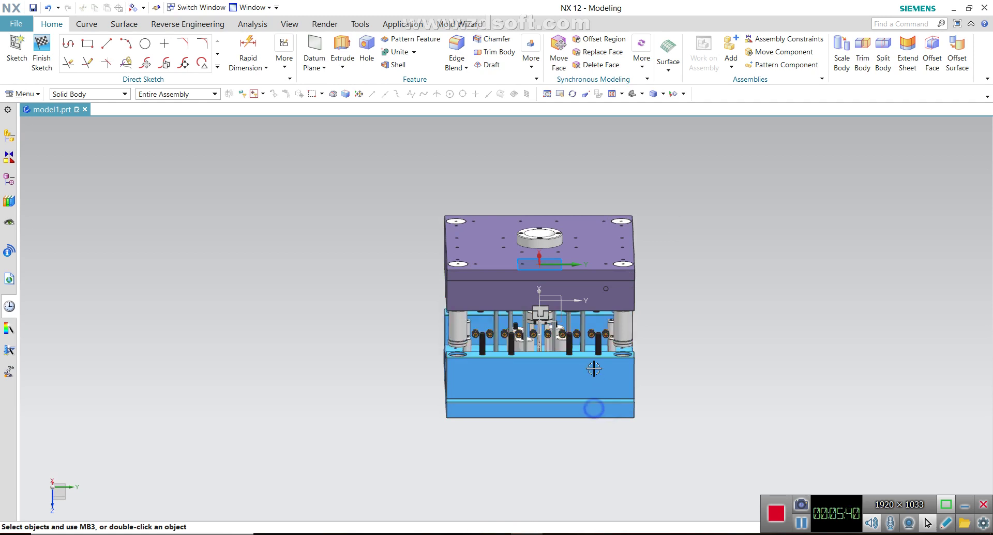
pyautogui.click(582, 409)
pyautogui.hotkey('ctrl', 'b')
pyautogui.click(456, 394)
pyautogui.hotkey('ctrl', 'b')
# Step: Hide the left guide post and long right bolt, restoring the accidentally hidden top plate
pyautogui.click(455, 396)
pyautogui.hotkey('ctrl', 'b')
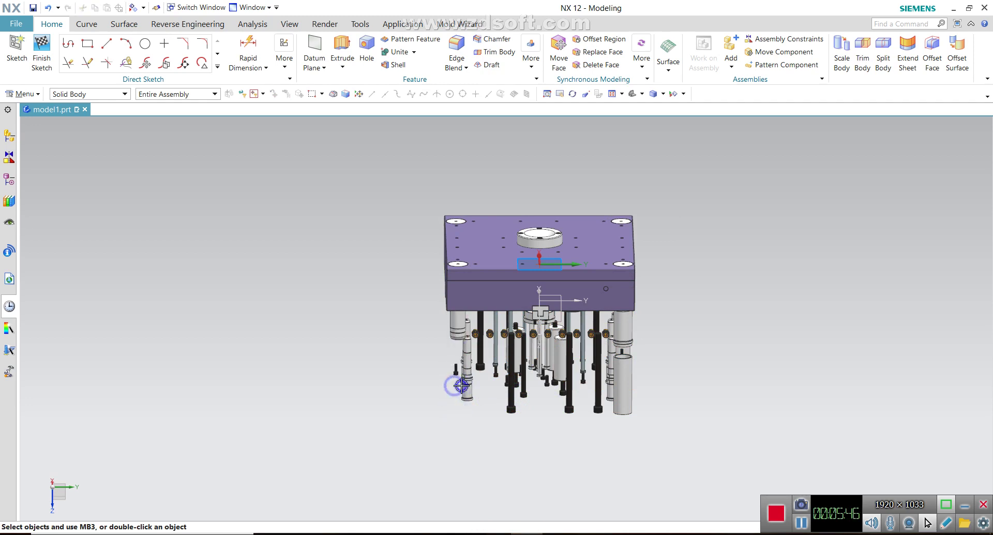
pyautogui.click(471, 357)
pyautogui.hotkey('ctrl', 'b')
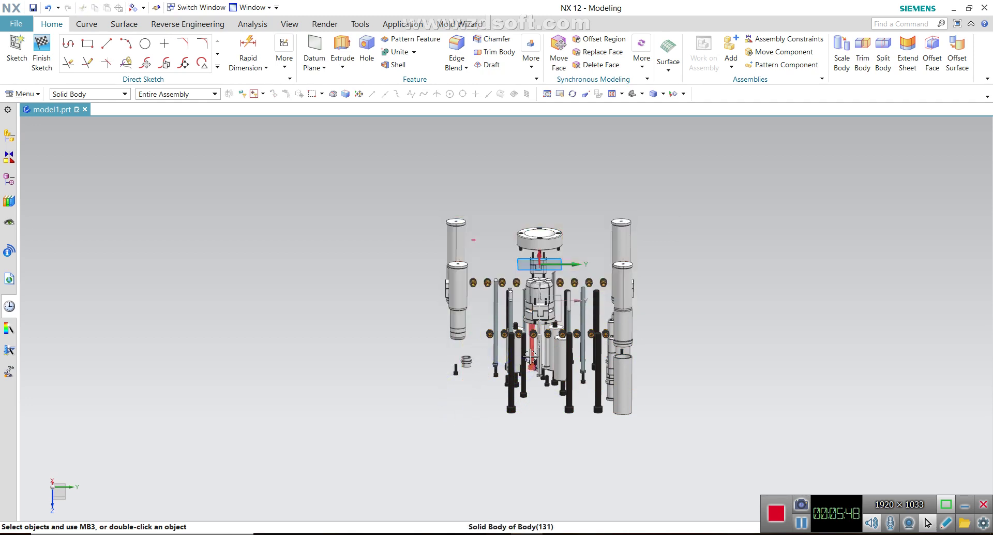
pyautogui.hotkey('ctrl', 'z')
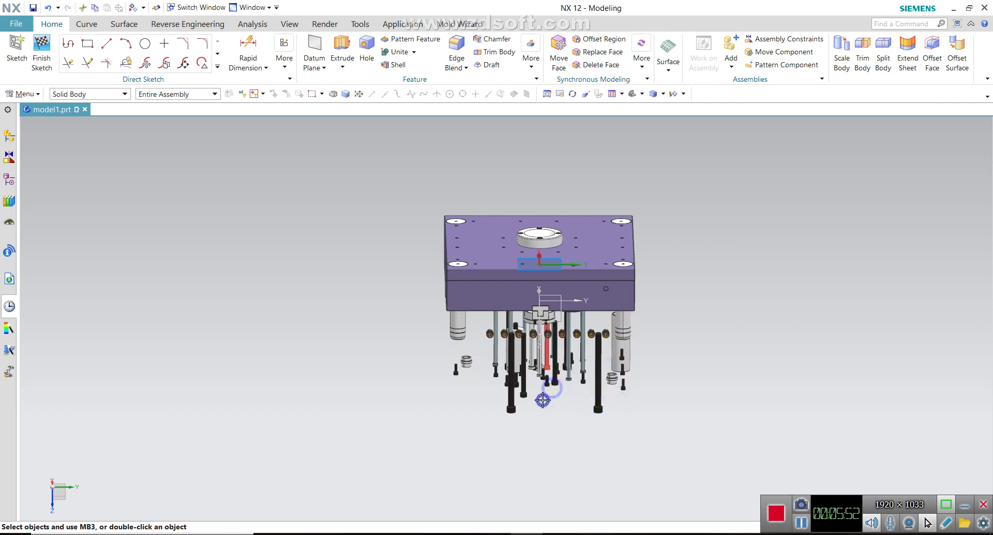
pyautogui.click(507, 408)
pyautogui.hotkey('ctrl', 'b')
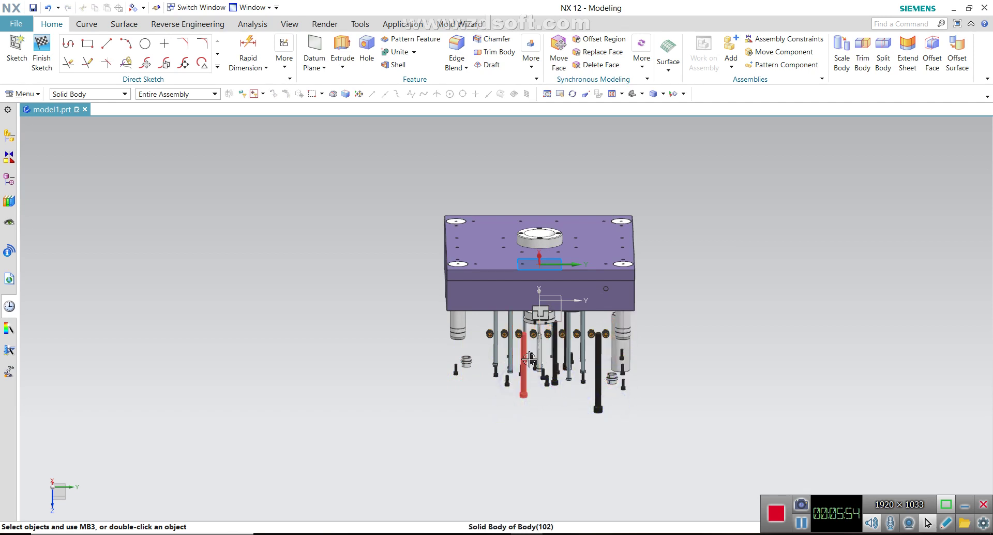
pyautogui.moveTo(582, 433); pyautogui.dragTo(672, 357, button='middle')
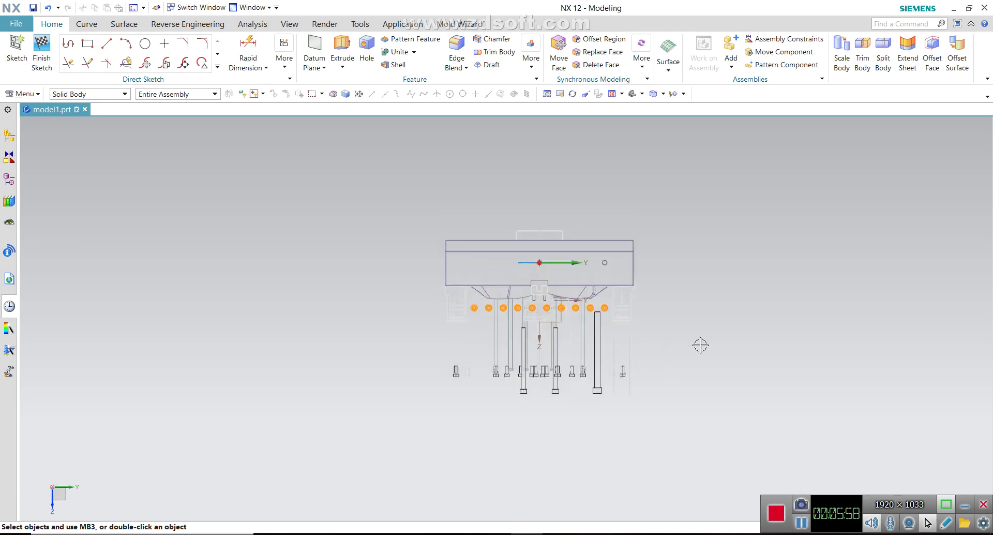
# Step: Select the row of channel plugs, deselect the three pins, then clear the selection
pyautogui.click(693, 294)
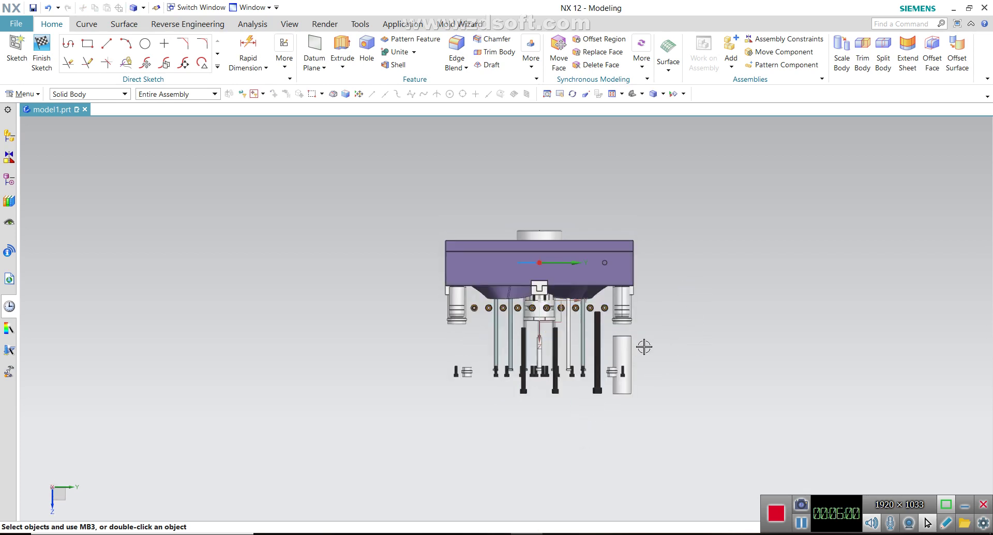
pyautogui.click(599, 397)
pyautogui.click(572, 405)
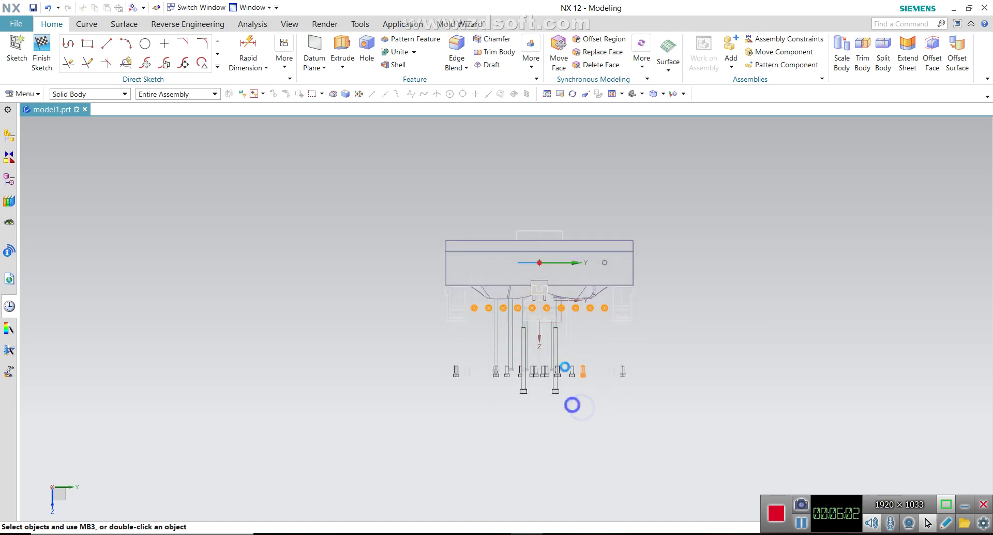
pyautogui.click(515, 389)
pyautogui.click(495, 397)
pyautogui.click(458, 381)
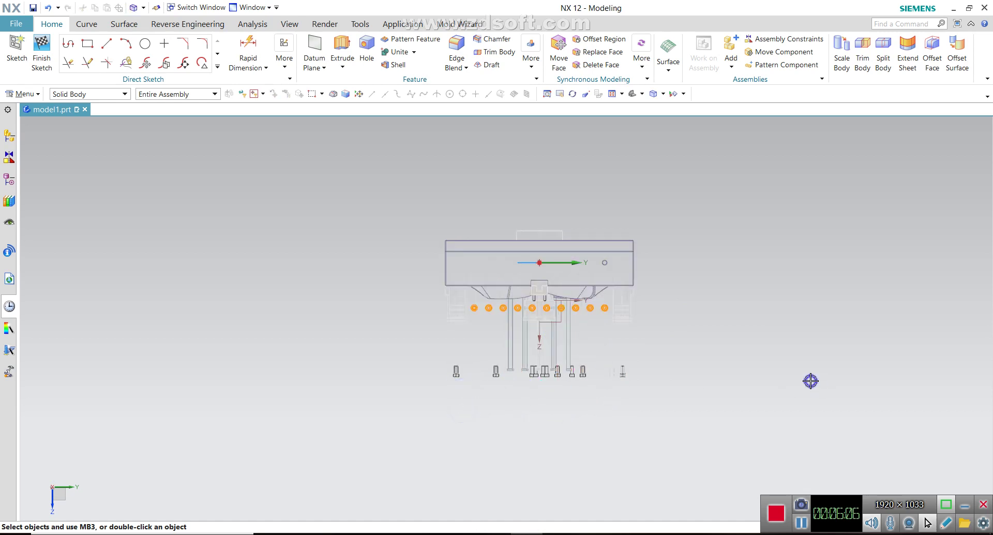
pyautogui.click(792, 293)
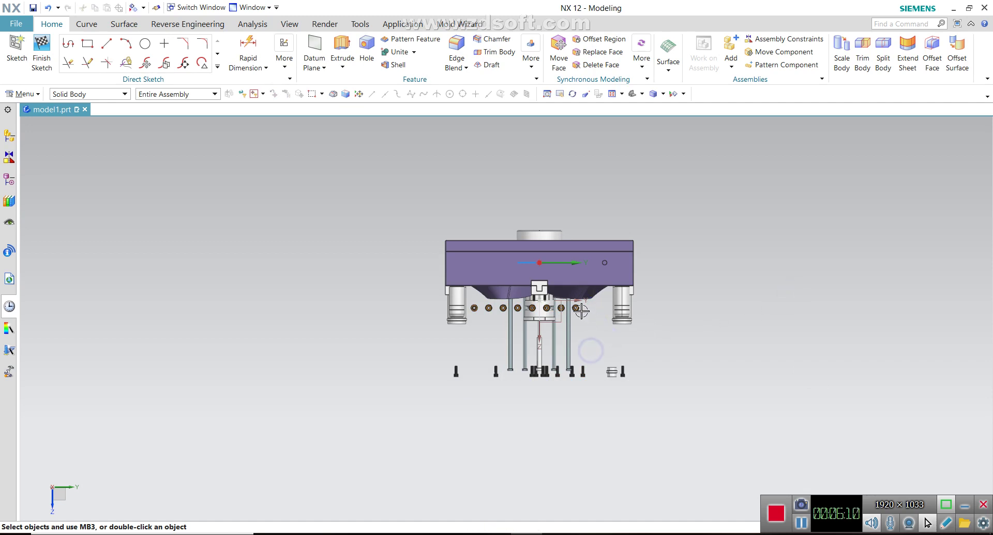
pyautogui.click(569, 342)
pyautogui.scroll(3, 574, 344)
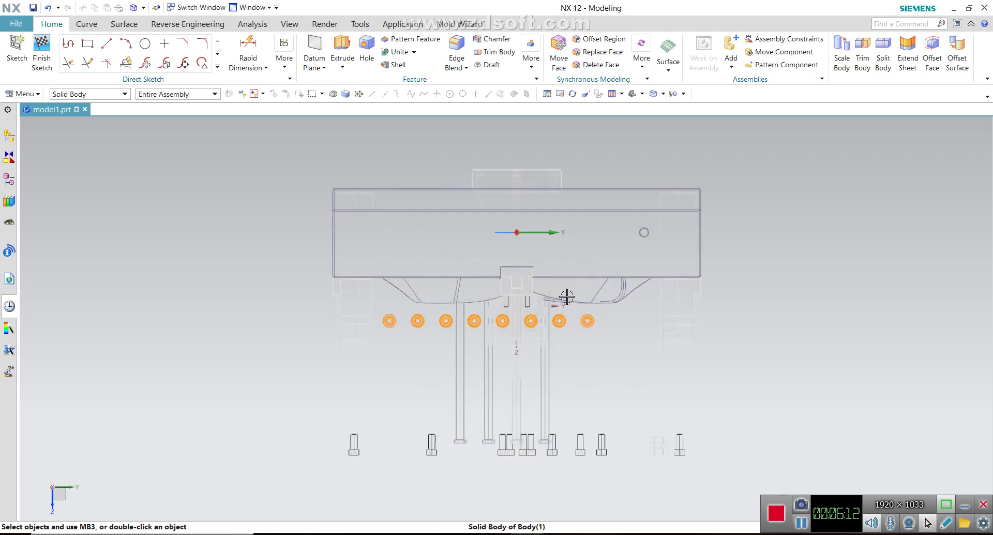
pyautogui.click(757, 283)
# Step: Hide the channel plugs along the row and the small part at lower right
pyautogui.click(587, 320)
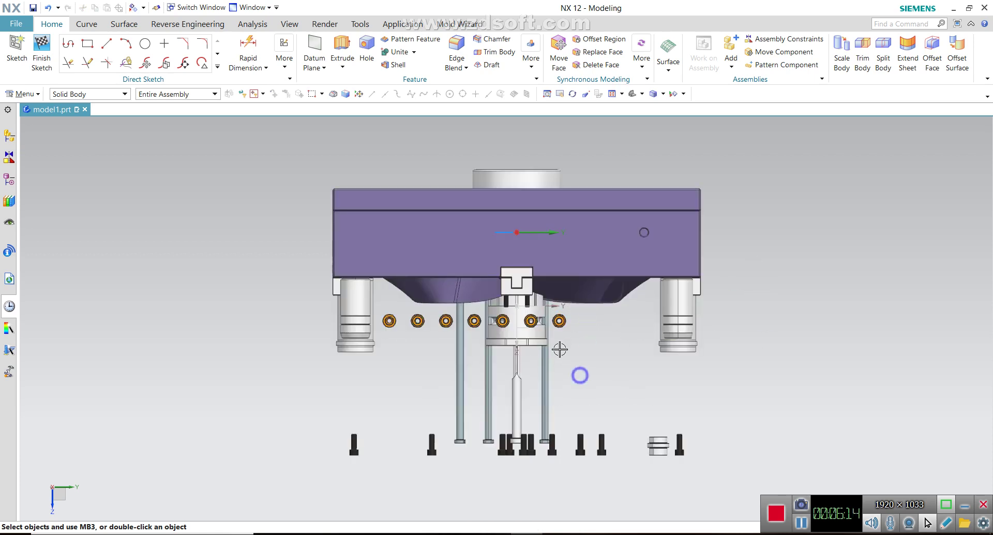
pyautogui.click(562, 387)
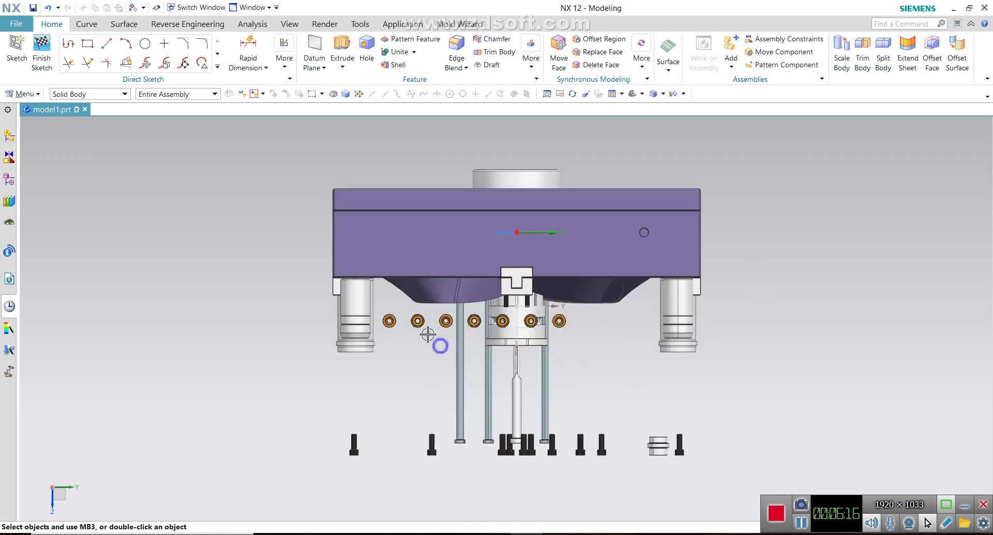
pyautogui.click(393, 320)
pyautogui.click(418, 320)
pyautogui.click(502, 321)
pyautogui.click(531, 321)
pyautogui.click(558, 322)
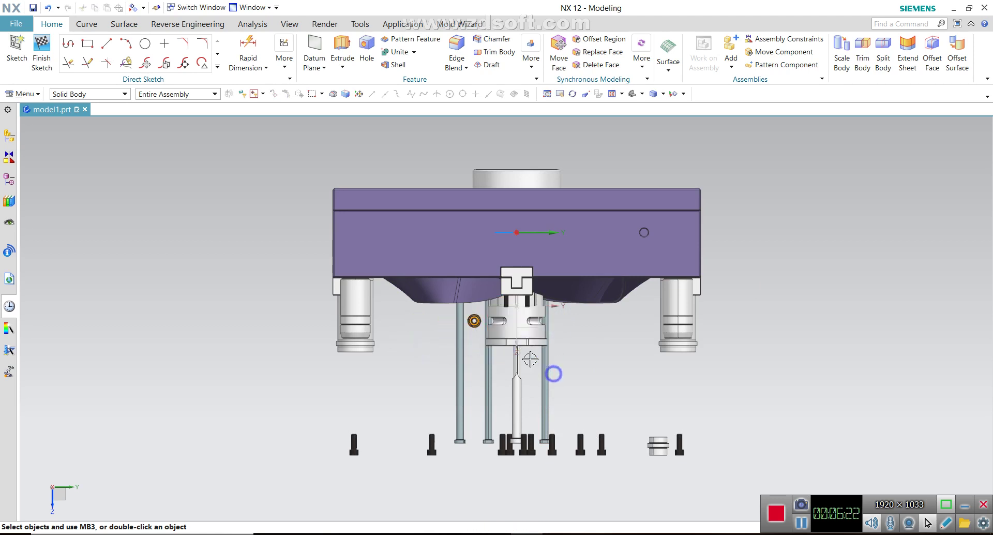
pyautogui.click(669, 451)
# Step: Hide the remaining screws beneath the plate, closing the Ctrl+J display settings unchanged
pyautogui.click(671, 444)
pyautogui.hotkey('ctrl', 'j')
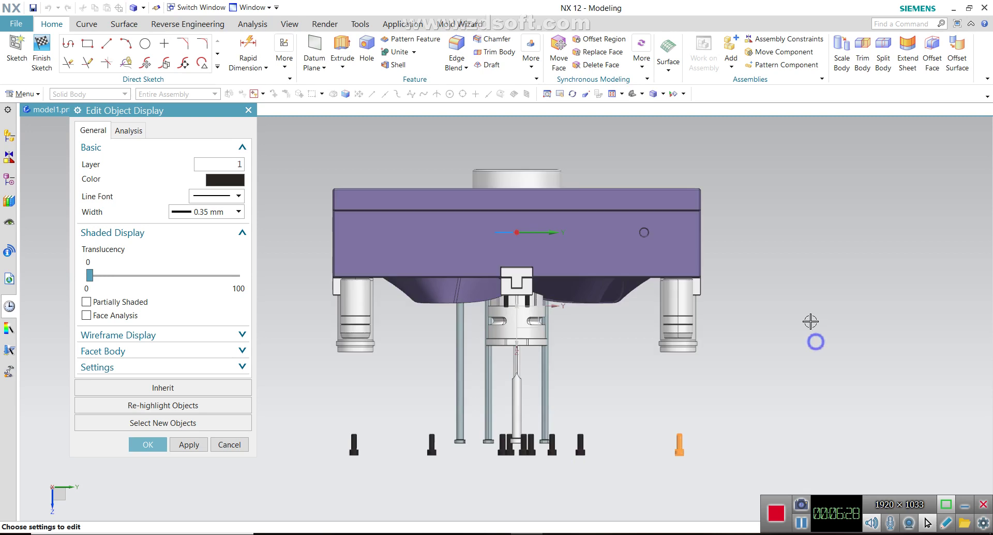
pyautogui.click(229, 444)
pyautogui.click(355, 452)
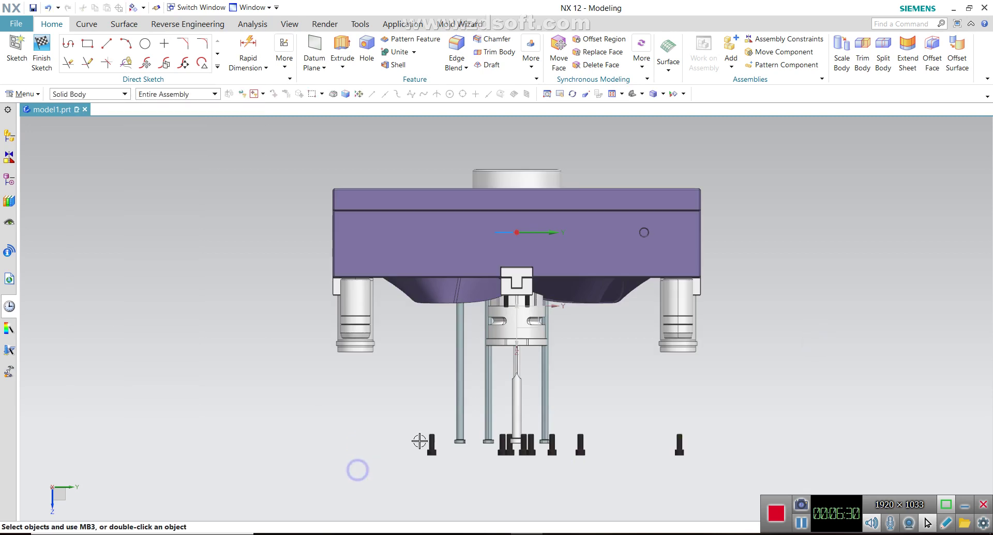
pyautogui.click(432, 453)
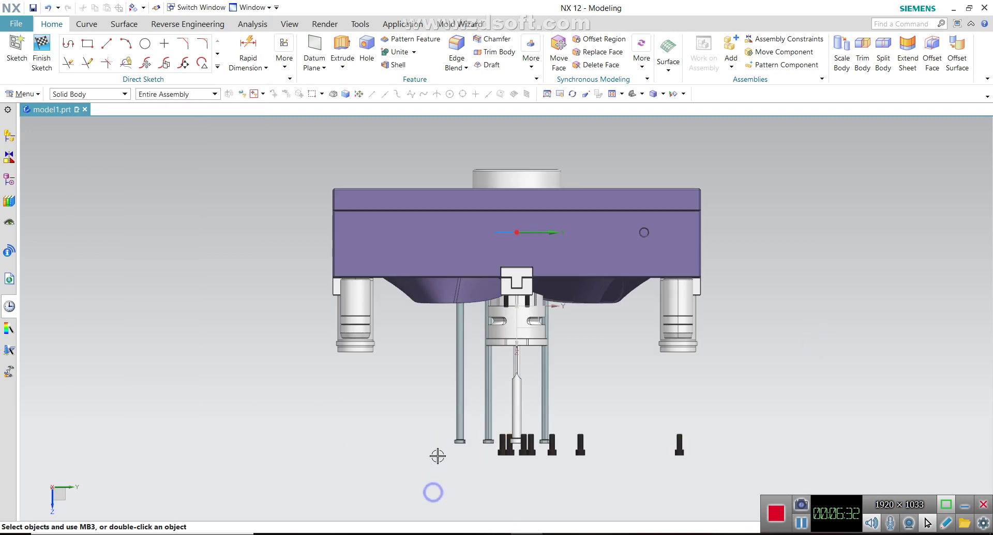
pyautogui.click(503, 451)
pyautogui.click(523, 453)
pyautogui.click(530, 454)
pyautogui.click(550, 451)
pyautogui.click(579, 452)
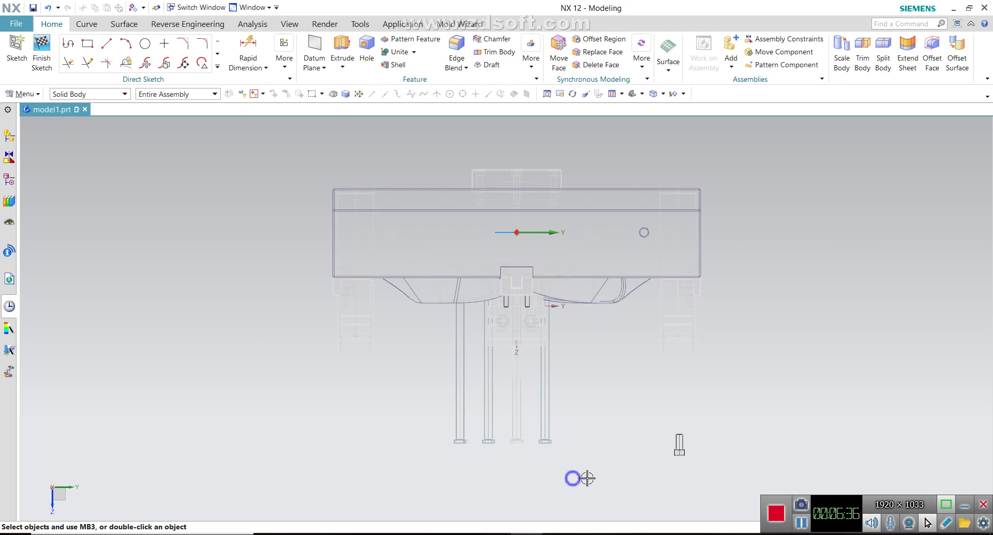
pyautogui.click(677, 452)
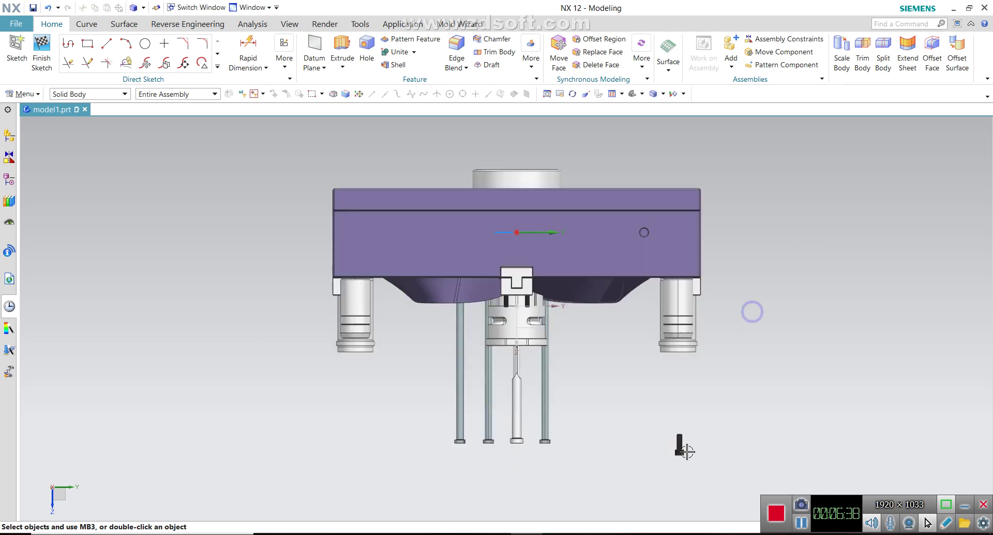
pyautogui.click(683, 465)
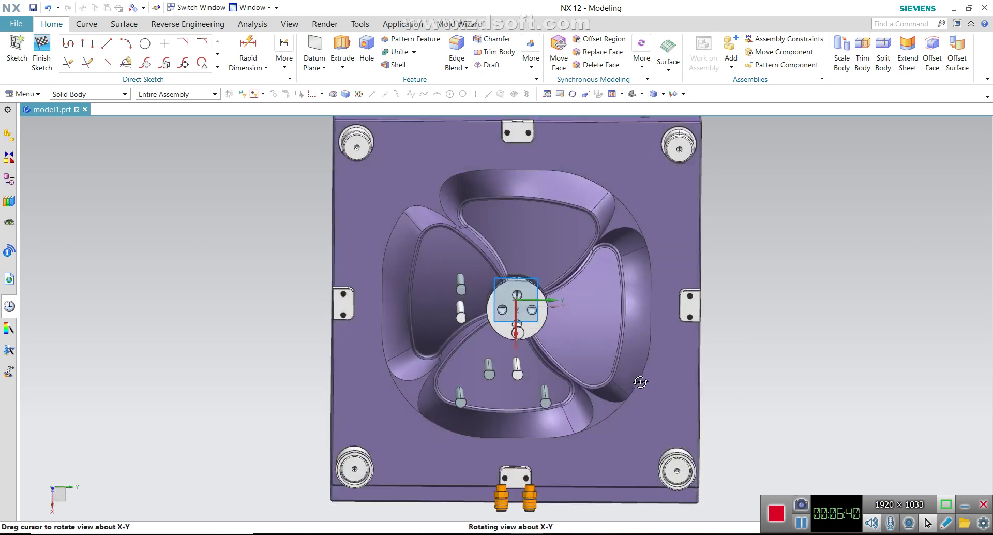
# Step: Hide the six tall ejector pins with Ctrl+B
pyautogui.moveTo(638, 423); pyautogui.dragTo(645, 343, button='middle')
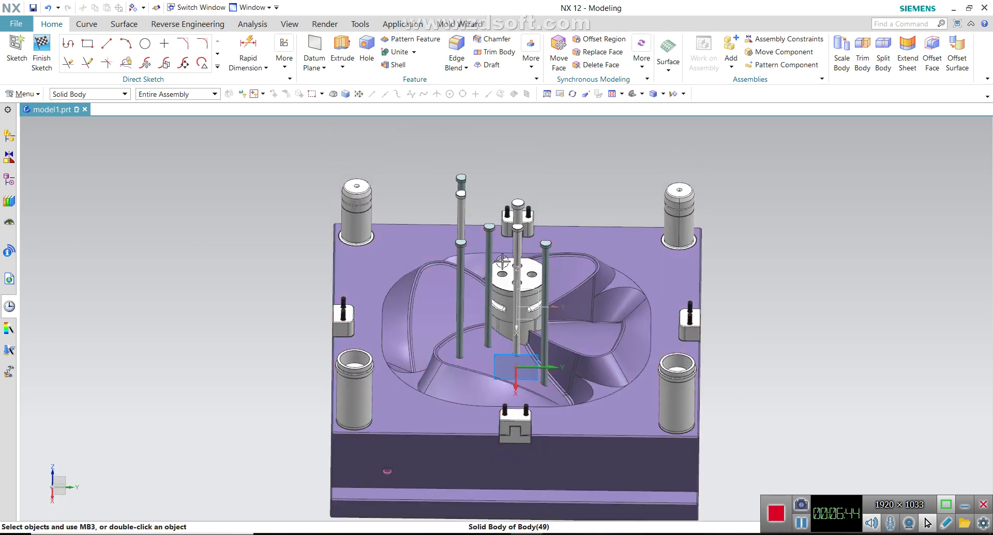
pyautogui.moveTo(507, 194); pyautogui.dragTo(461, 178, button='middle')
pyautogui.click(461, 177)
pyautogui.hotkey('ctrl', 'b')
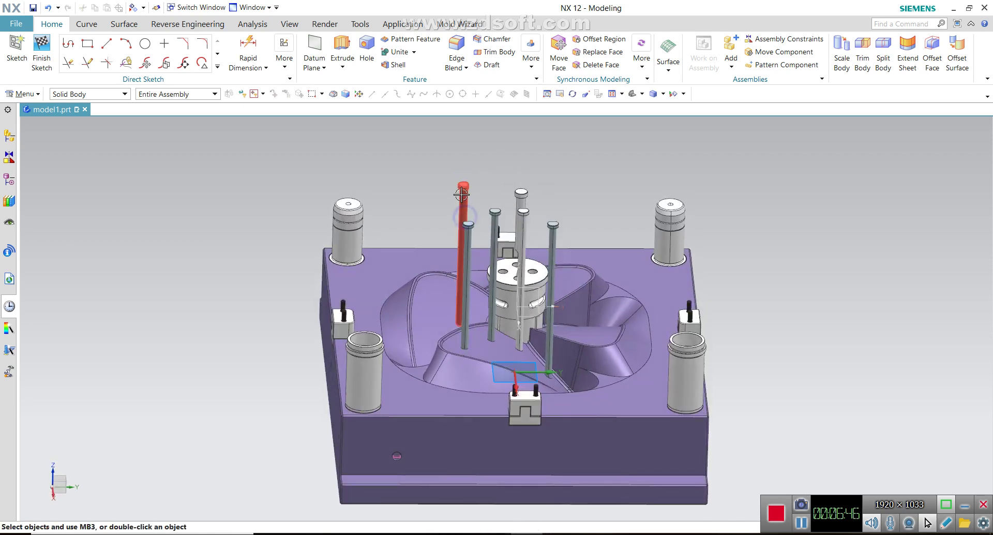
pyautogui.click(469, 228)
pyautogui.hotkey('ctrl', 'b')
pyautogui.click(495, 244)
pyautogui.hotkey('ctrl', 'b')
pyautogui.click(519, 243)
pyautogui.hotkey('ctrl', 'b')
pyautogui.click(523, 244)
pyautogui.hotkey('ctrl', 'b')
pyautogui.click(551, 247)
pyautogui.hotkey('ctrl', 'b')
# Step: View the plate straight from the top and display it as Static Wireframe
pyautogui.moveTo(712, 265)
pyautogui.mouseDown(button='middle')
pyautogui.moveTo(708, 235)
pyautogui.moveTo(718, 368)
pyautogui.moveTo(740, 406)
pyautogui.mouseUp(button='middle')
pyautogui.scroll(-2, 740, 371)
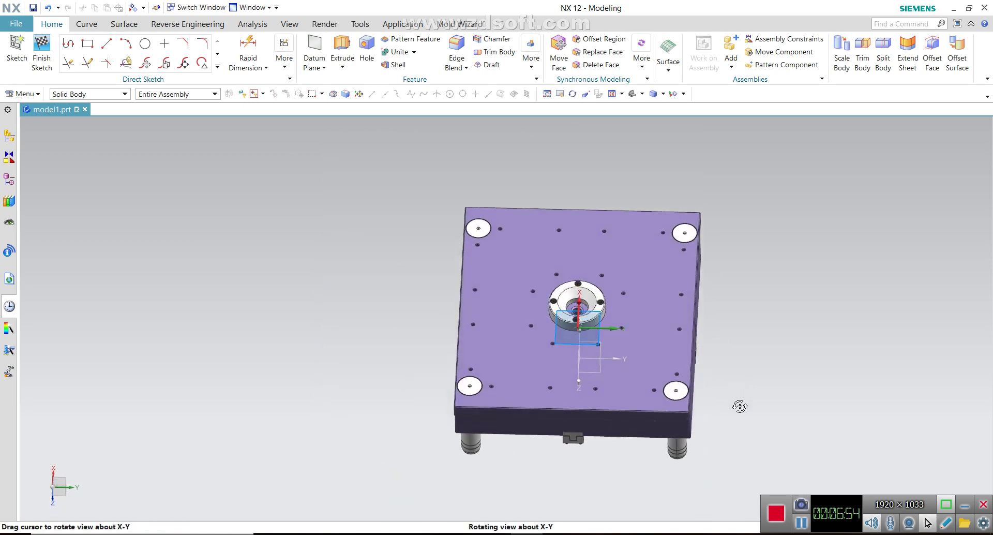
pyautogui.press('F8')
pyautogui.scroll(-2, 802, 326)
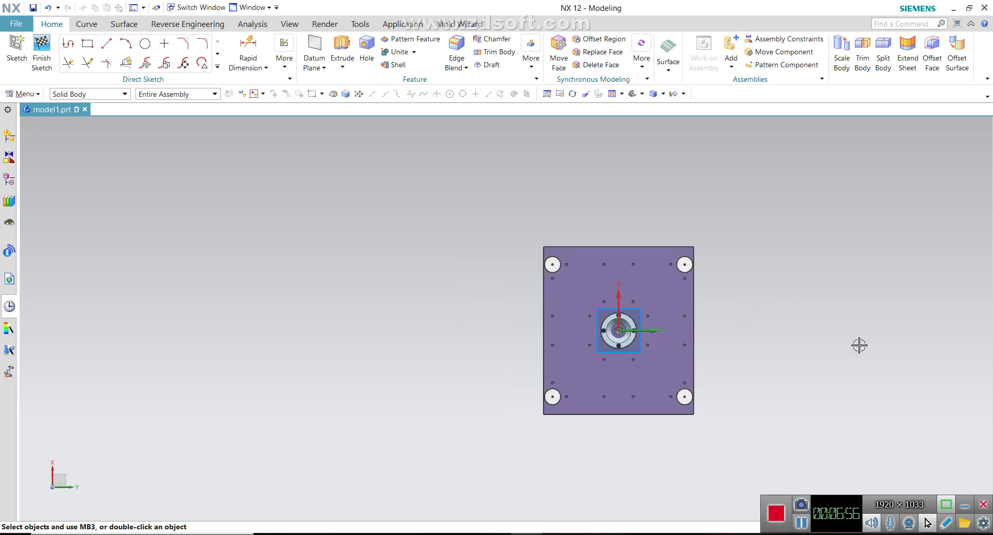
pyautogui.scroll(2, 859, 344)
pyautogui.moveTo(710, 260); pyautogui.dragTo(702, 374, button='right')
pyautogui.scroll(3, 520, 490)
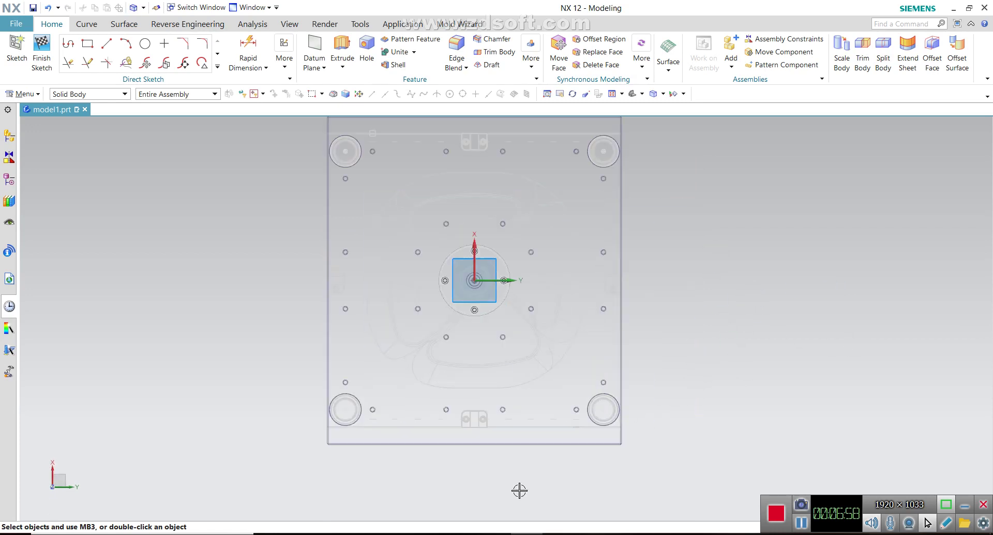
pyautogui.scroll(-2, 534, 476)
pyautogui.scroll(1, 523, 462)
pyautogui.scroll(1, 623, 390)
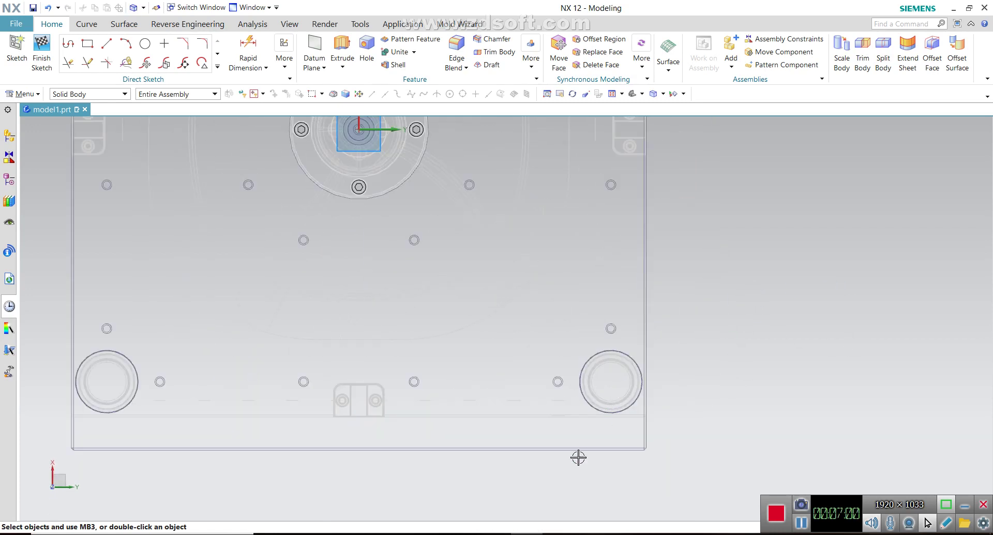
pyautogui.scroll(-2, 579, 457)
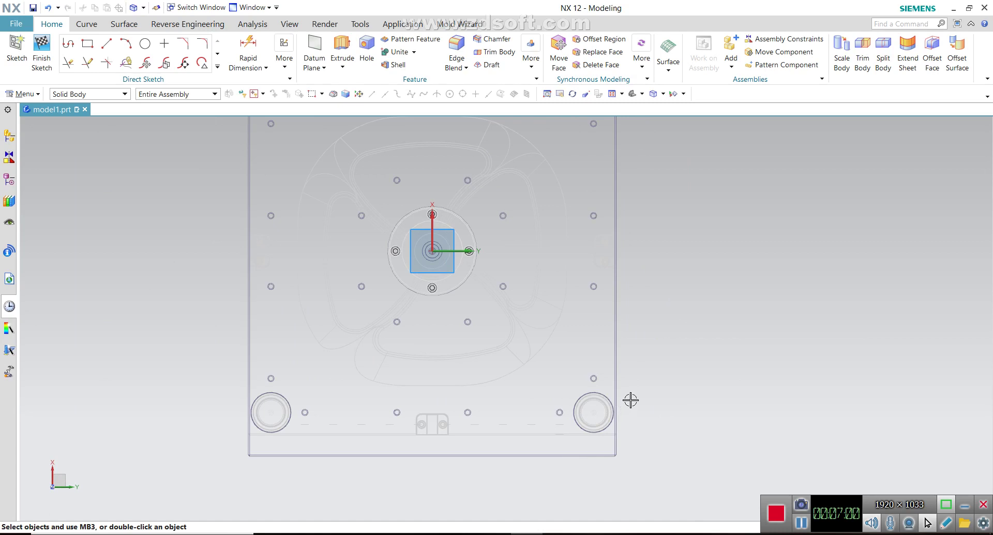
pyautogui.click(664, 94)
pyautogui.click(677, 156)
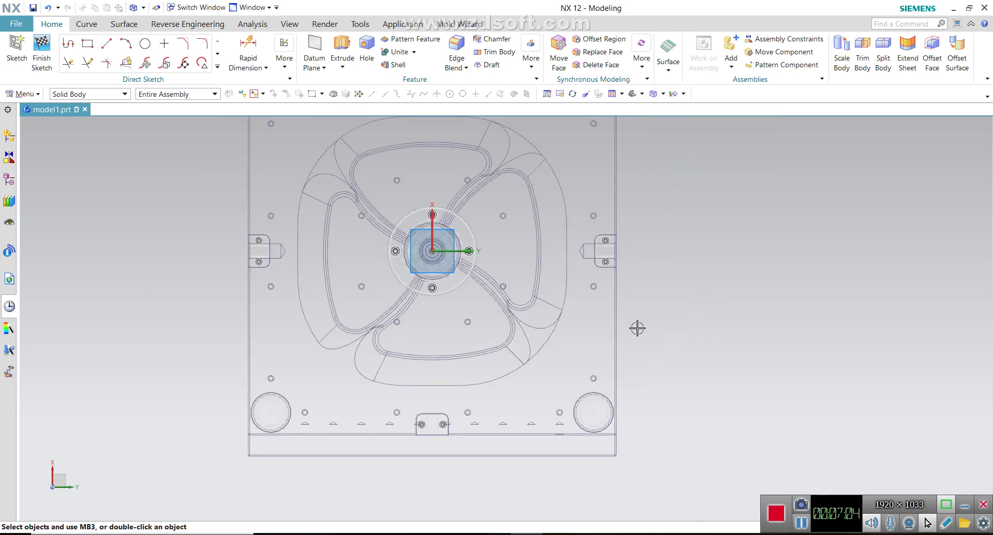
pyautogui.scroll(-2, 570, 494)
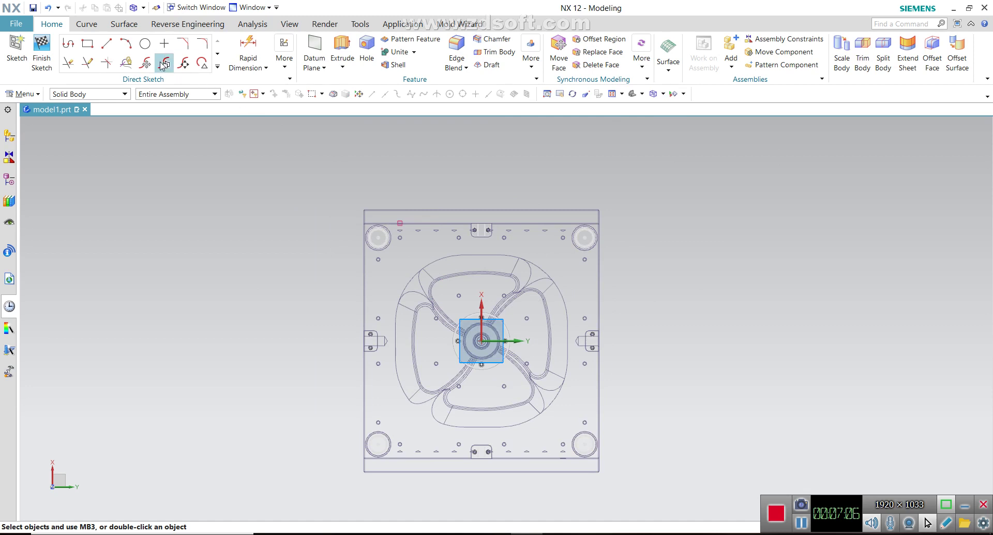
pyautogui.click(105, 45)
# Step: With Quadrant snap on, sketch a vertical line up from the bottom-edge quadrant point
pyautogui.scroll(2, 563, 470)
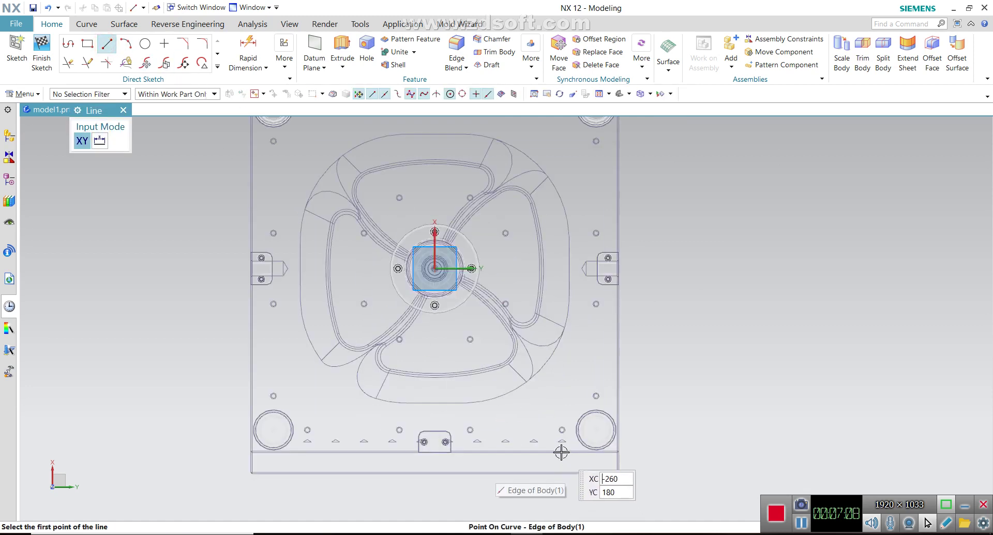
pyautogui.scroll(3, 563, 452)
pyautogui.scroll(3, 572, 459)
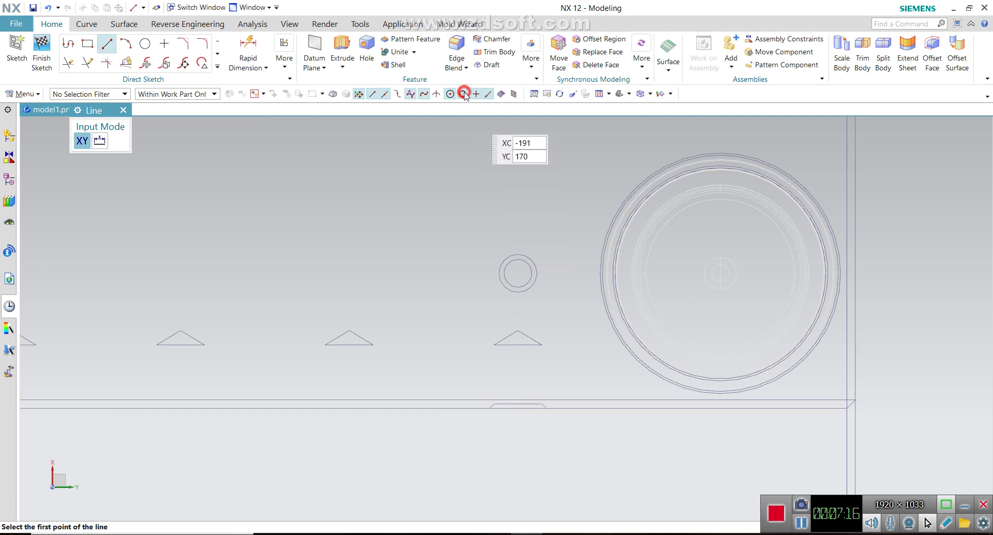
pyautogui.click(394, 92)
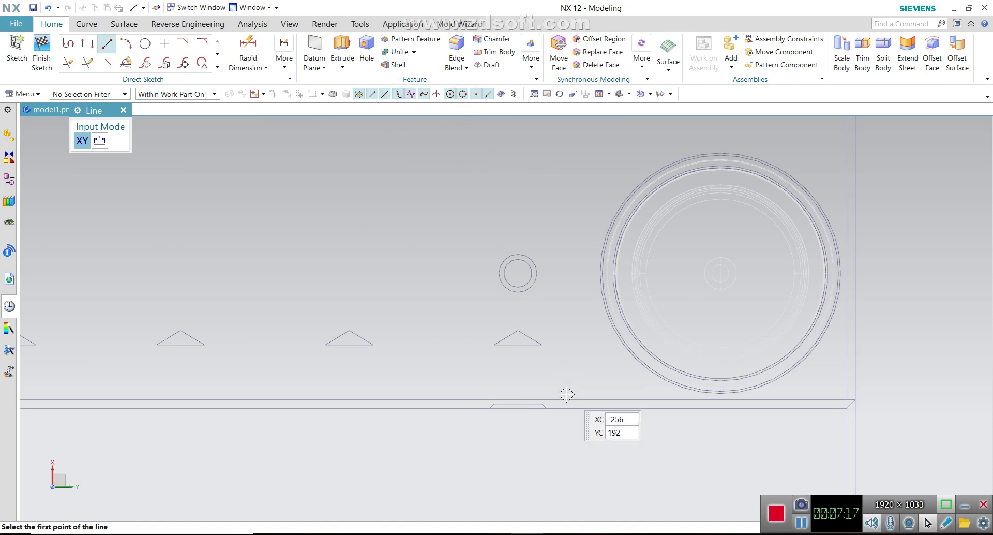
pyautogui.click(520, 409)
pyautogui.scroll(3, 523, 430)
pyautogui.scroll(3, 523, 429)
pyautogui.scroll(2, 523, 429)
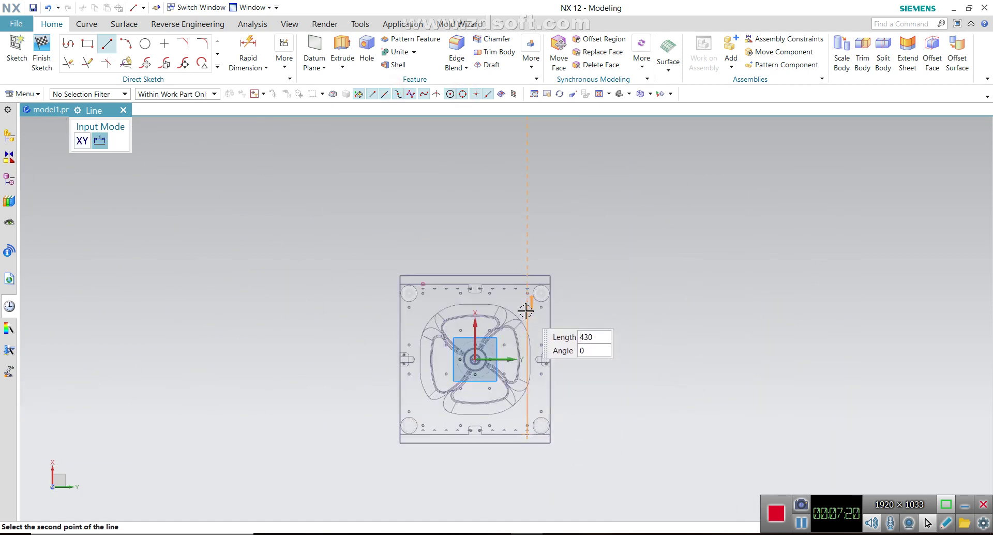
pyautogui.scroll(-3, 526, 310)
pyautogui.scroll(-2, 526, 286)
pyautogui.click(531, 270)
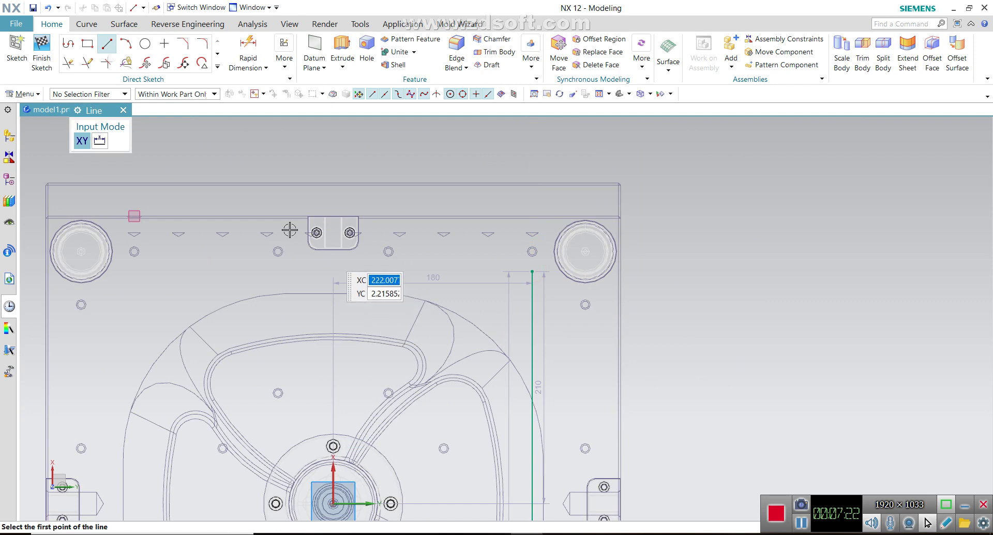
# Step: Compare the sketched line against the paralel-cool.jpg reference picture
pyautogui.click(248, 43)
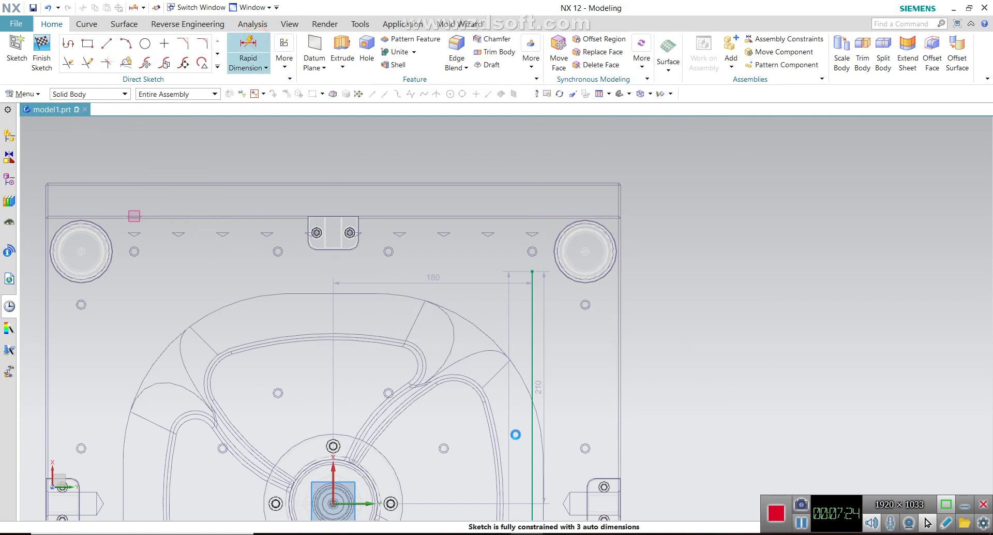
pyautogui.press('Escape')
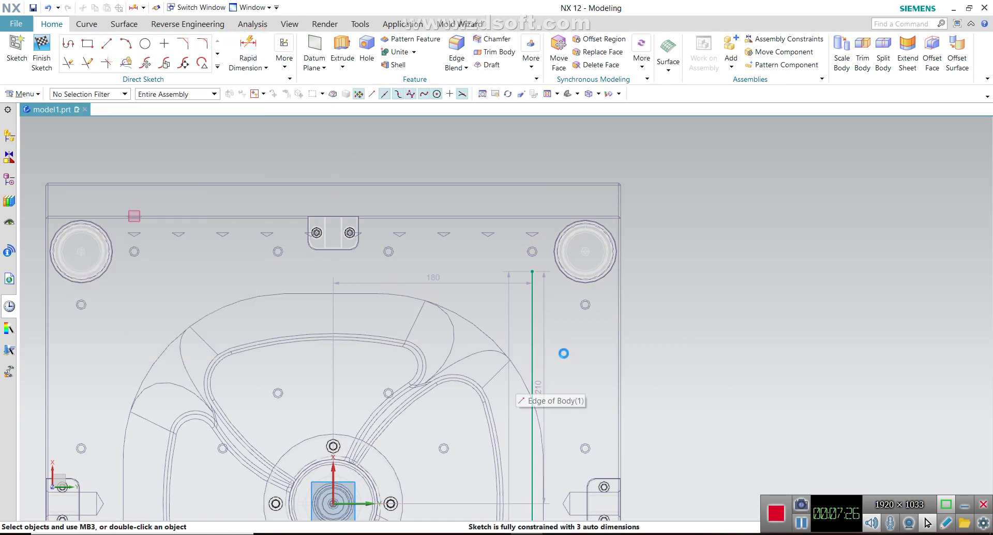
pyautogui.scroll(2, 564, 349)
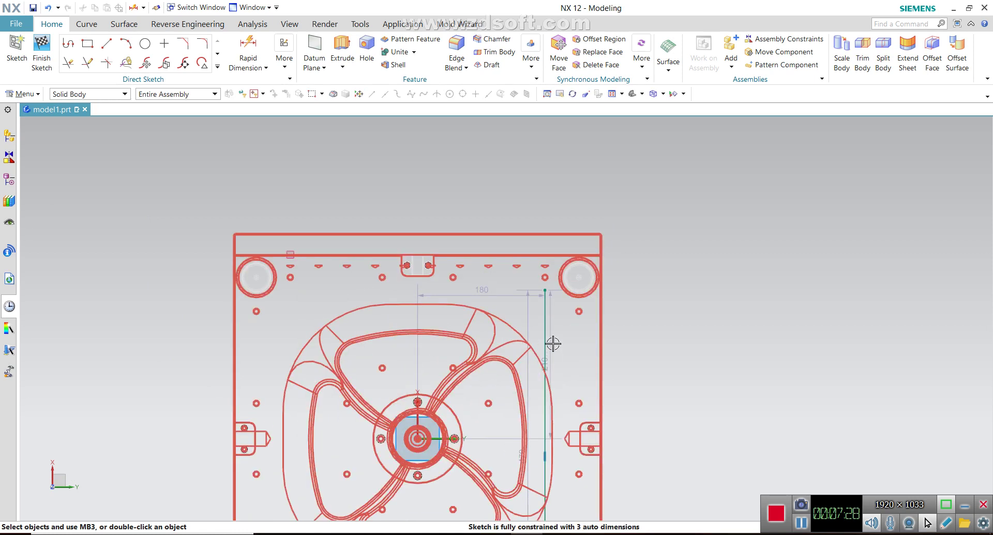
pyautogui.scroll(2, 667, 371)
pyautogui.moveTo(667, 371)
pyautogui.mouseDown(button='middle')
pyautogui.moveTo(600, 360)
pyautogui.moveTo(590, 373)
pyautogui.moveTo(600, 359)
pyautogui.moveTo(659, 369)
pyautogui.moveTo(731, 354)
pyautogui.moveTo(673, 357)
pyautogui.mouseUp(button='middle')
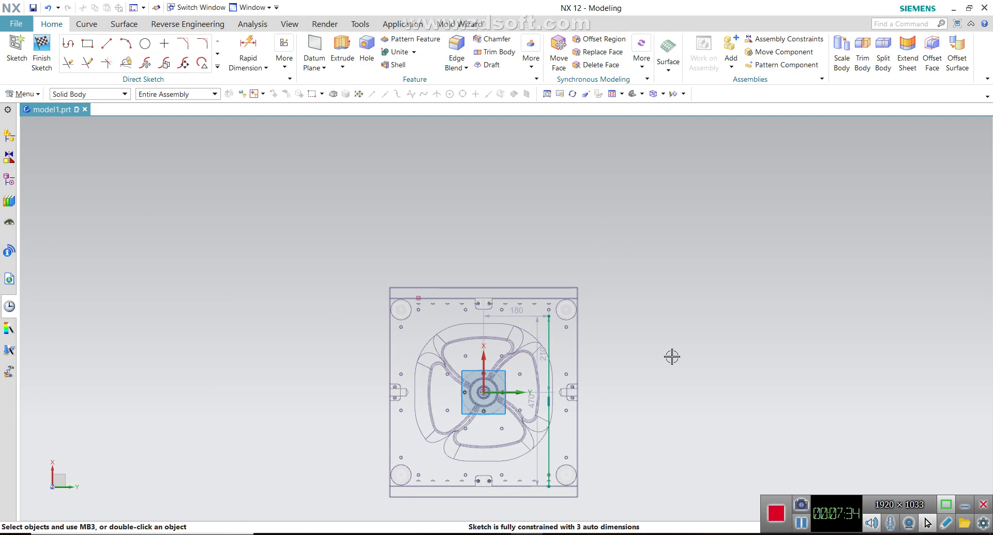
pyautogui.hotkey('alt', 'Tab')
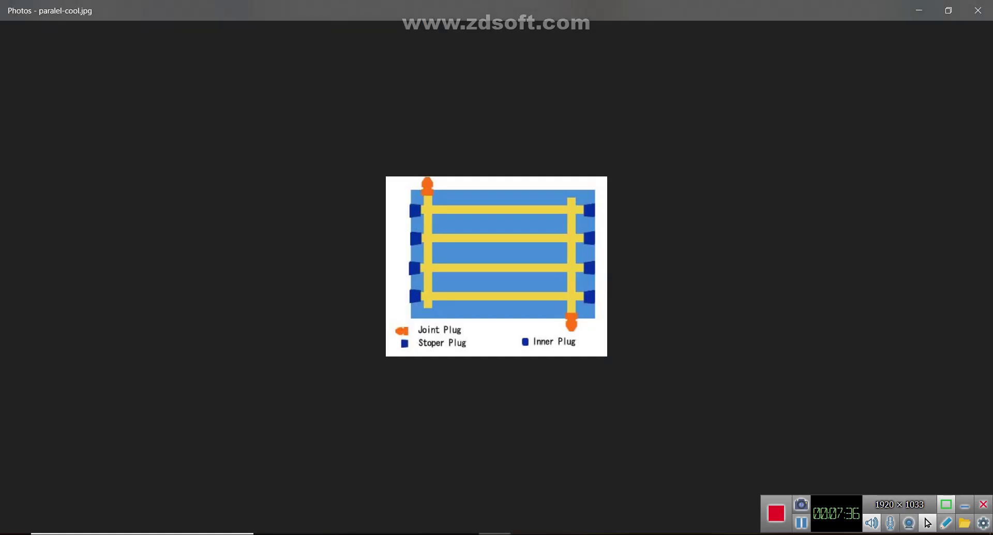
pyautogui.hotkey('alt', 'Tab')
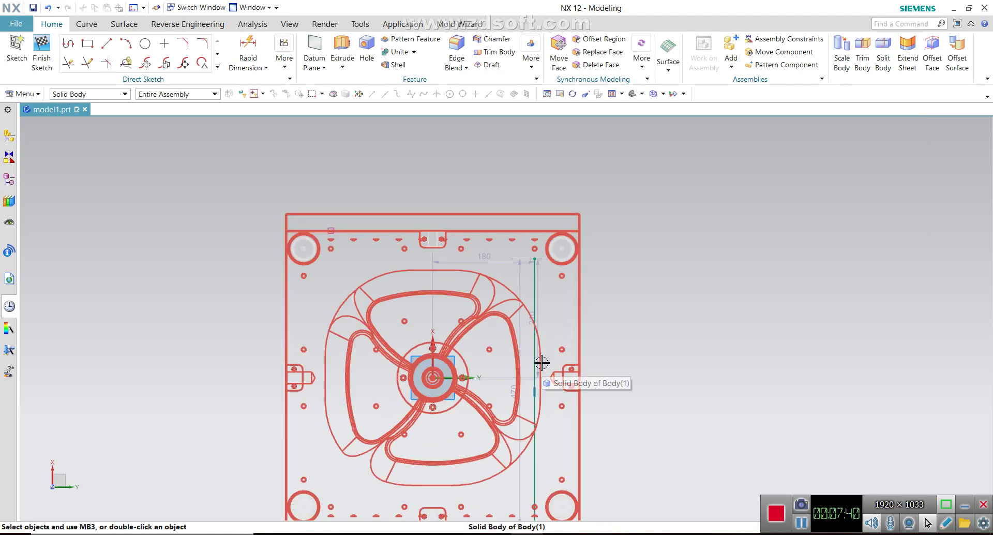
# Step: Dimension the vertical channel line's length at 450
pyautogui.scroll(3, 547, 280)
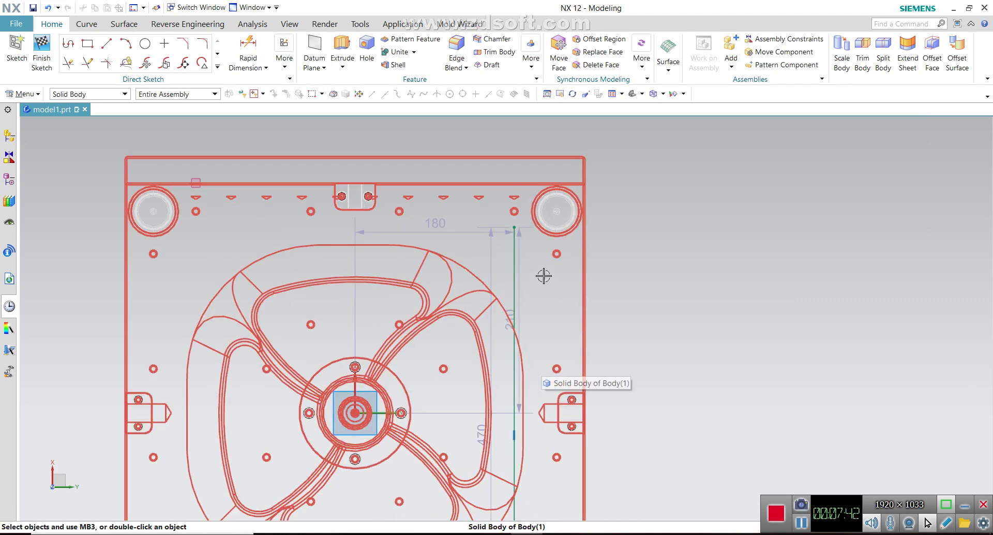
pyautogui.scroll(-3, 550, 346)
pyautogui.scroll(3, 516, 324)
pyautogui.scroll(-3, 501, 365)
pyautogui.scroll(2, 501, 365)
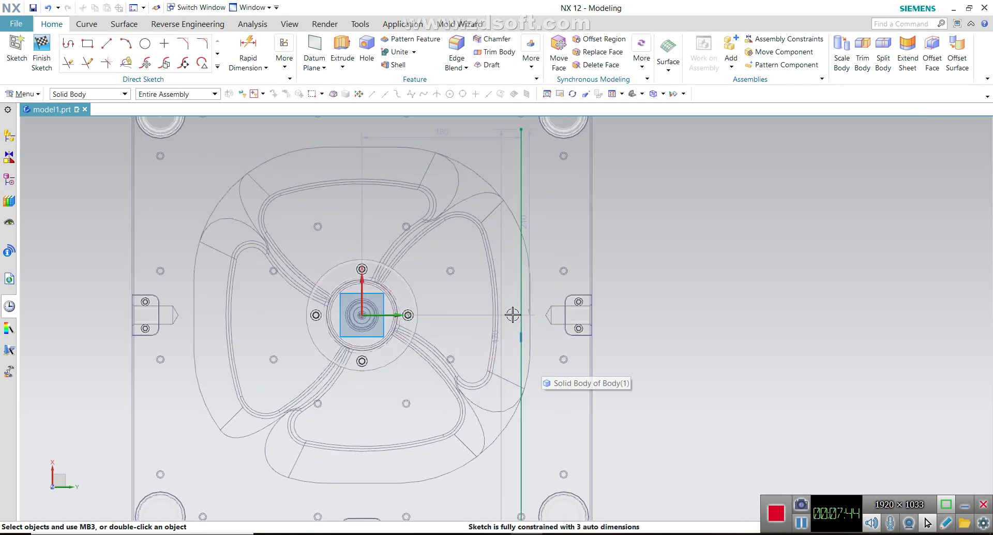
pyautogui.scroll(-1, 520, 311)
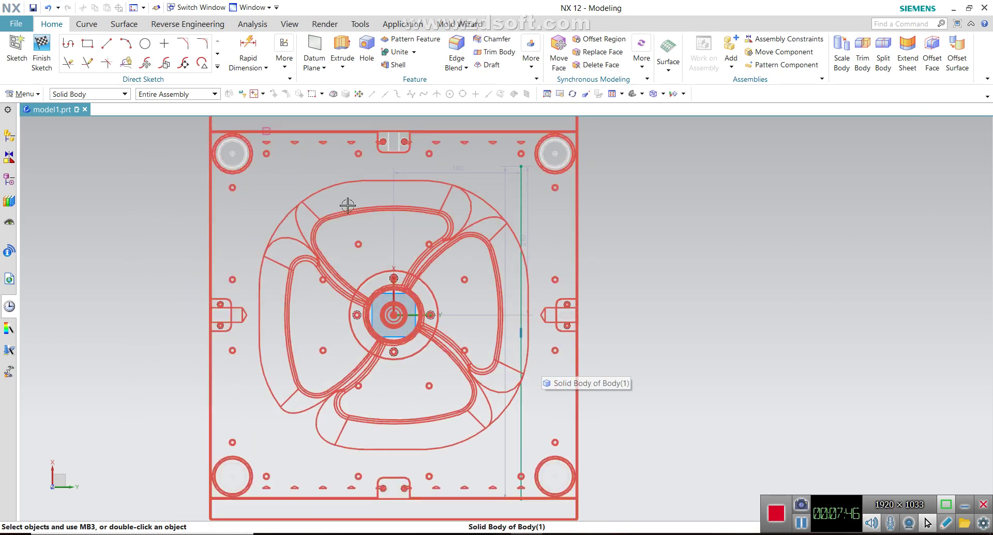
pyautogui.click(249, 50)
pyautogui.click(520, 268)
pyautogui.click(642, 275)
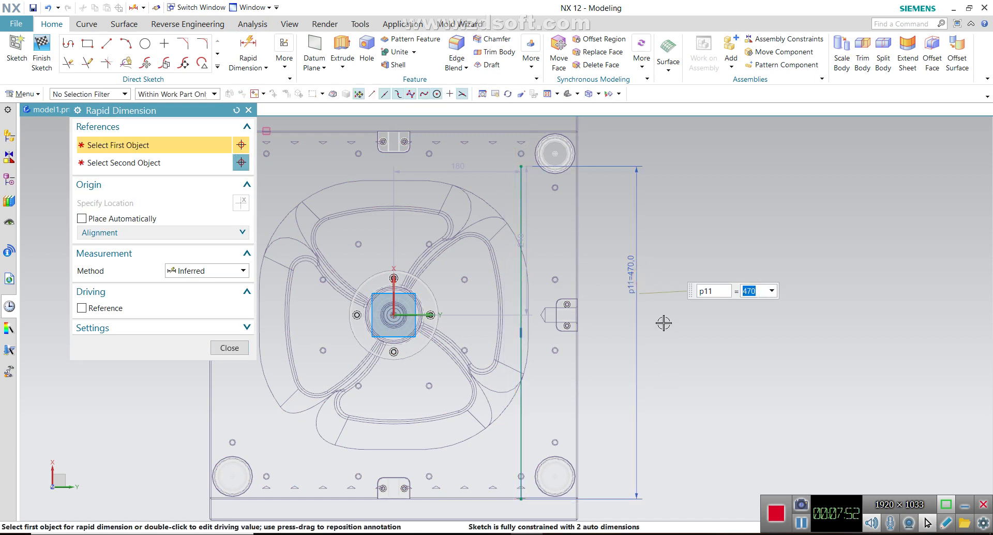
pyautogui.write('0')
pyautogui.press('Return')
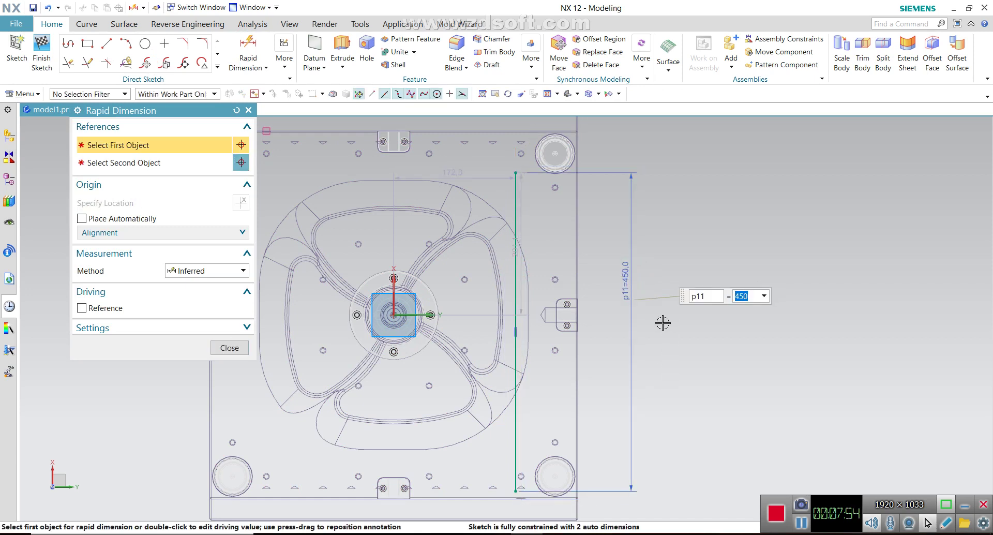
# Step: Set horizontal offset p12 between the arc centre and the line to 0
pyautogui.scroll(2, 527, 510)
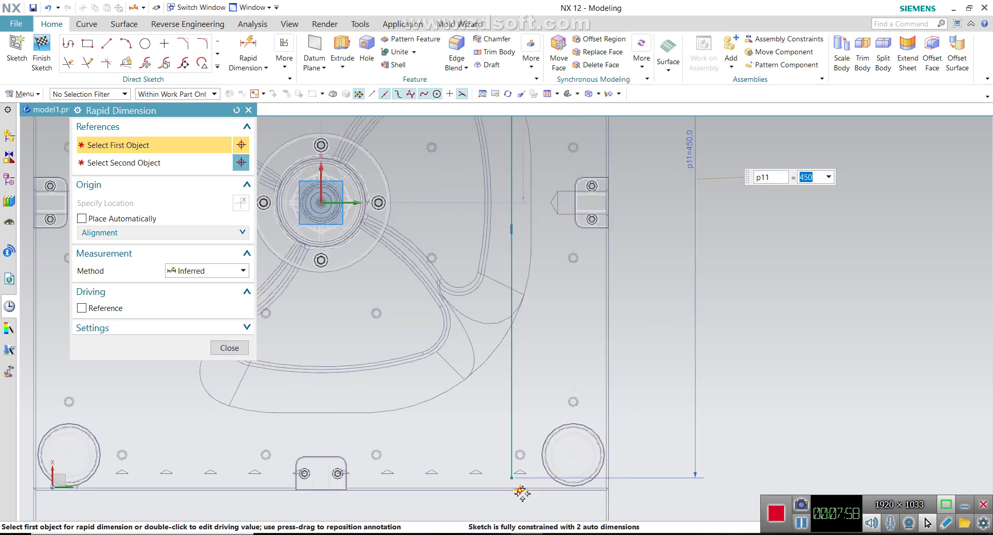
pyautogui.scroll(4, 521, 492)
pyautogui.scroll(4, 515, 479)
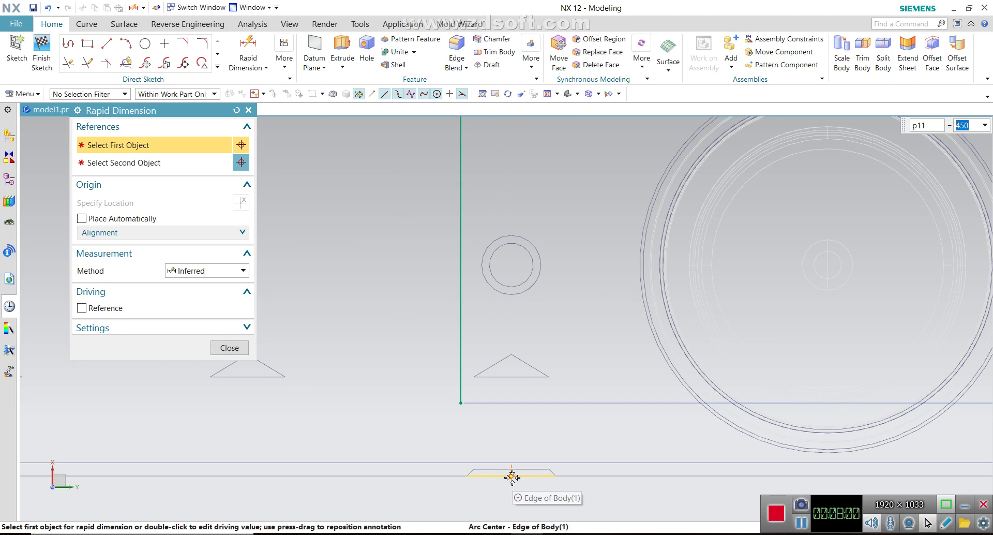
pyautogui.click(512, 477)
pyautogui.click(460, 403)
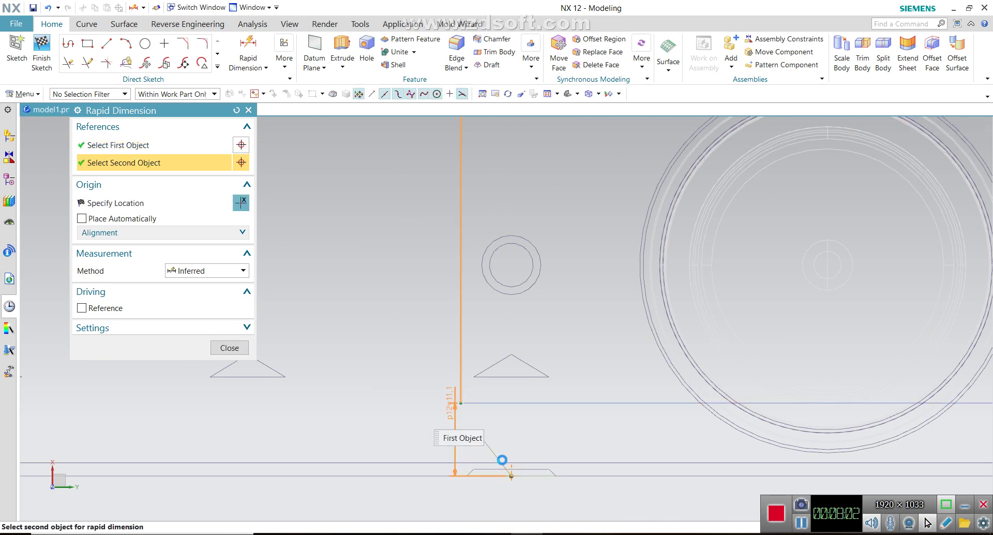
pyautogui.scroll(-3, 502, 470)
pyautogui.click(498, 475)
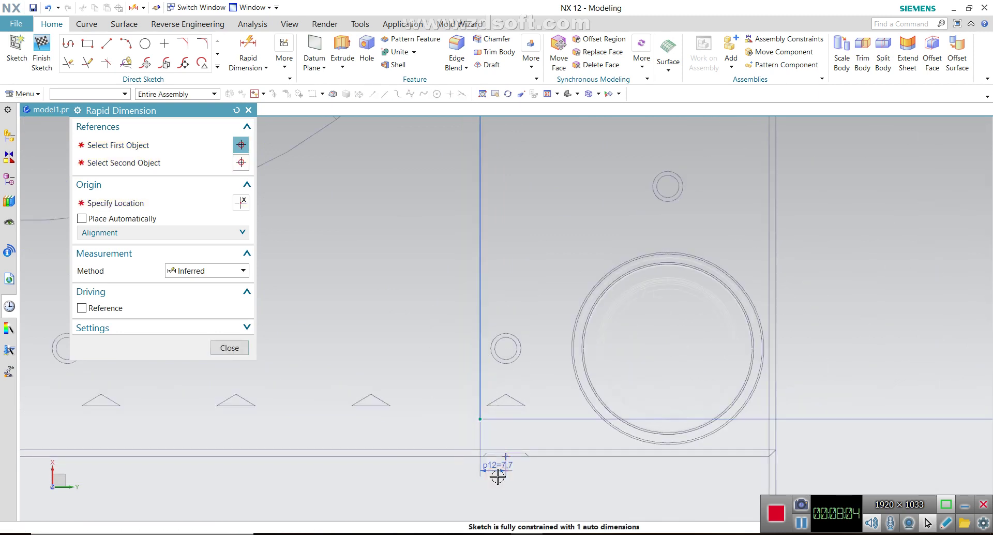
pyautogui.write('0')
pyautogui.press('Return')
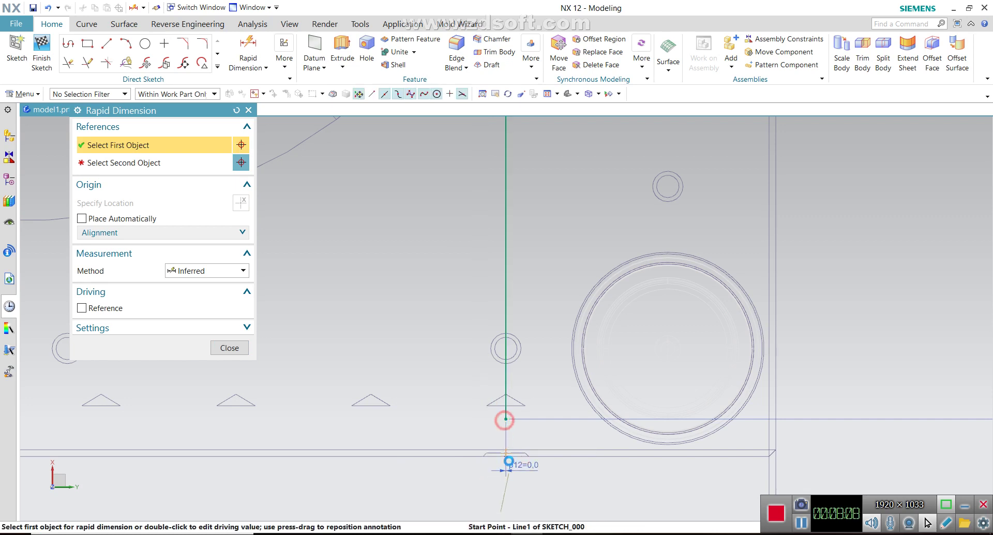
# Step: Set vertical offset p13 from the line's start point to the arc centre to 0
pyautogui.click(506, 418)
pyautogui.scroll(3, 502, 455)
pyautogui.scroll(2, 503, 453)
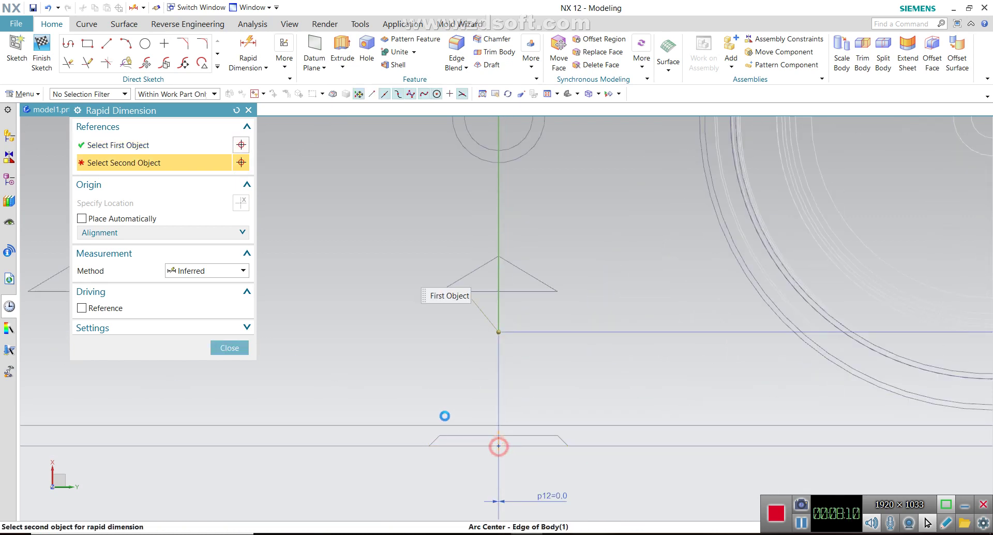
pyautogui.click(499, 446)
pyautogui.click(404, 399)
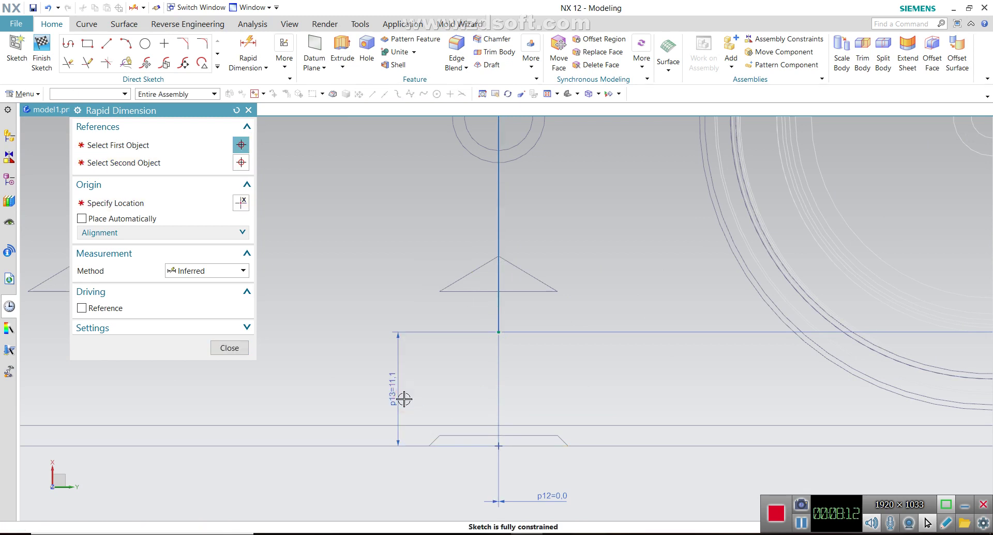
pyautogui.write('0')
pyautogui.press('Return')
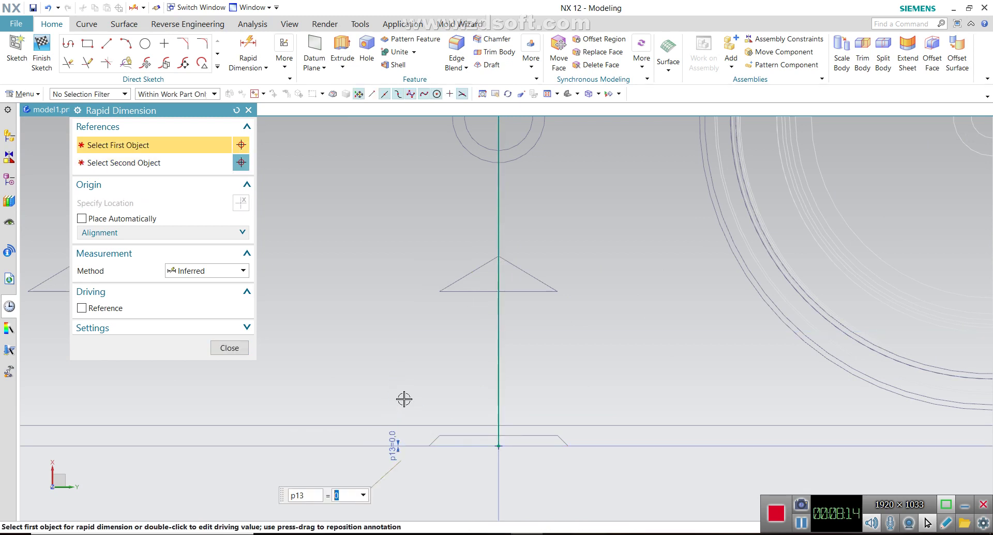
pyautogui.click(229, 348)
# Step: Change the line's length dimension p11 from 450 to 460
pyautogui.scroll(-2, 479, 412)
pyautogui.scroll(-2, 487, 428)
pyautogui.scroll(-2, 488, 428)
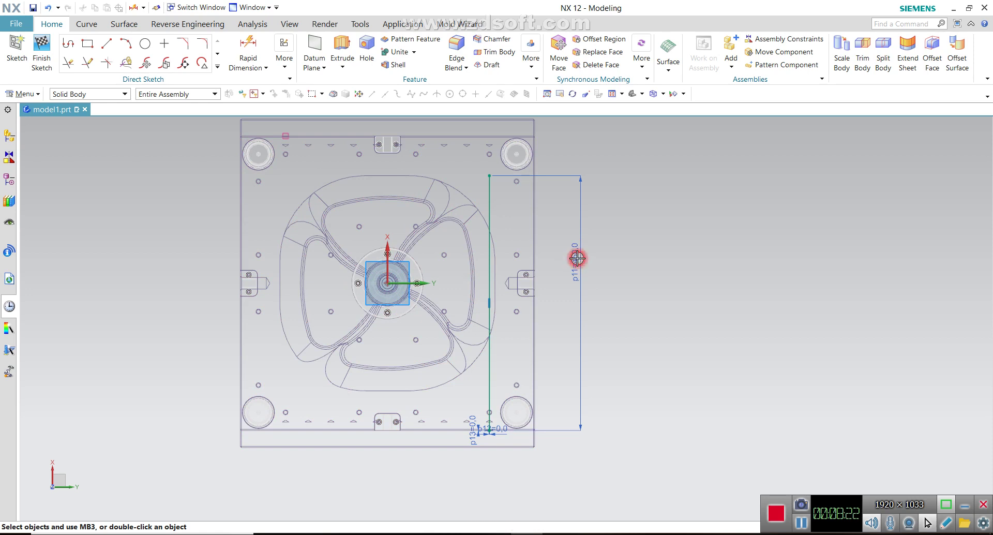
pyautogui.click(88, 93)
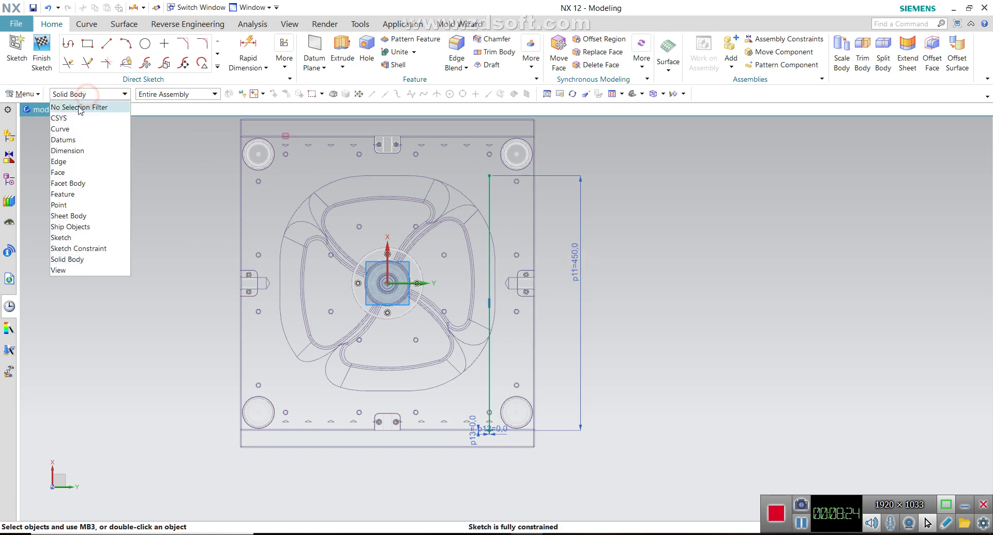
pyautogui.click(77, 102)
pyautogui.doubleClick(579, 256)
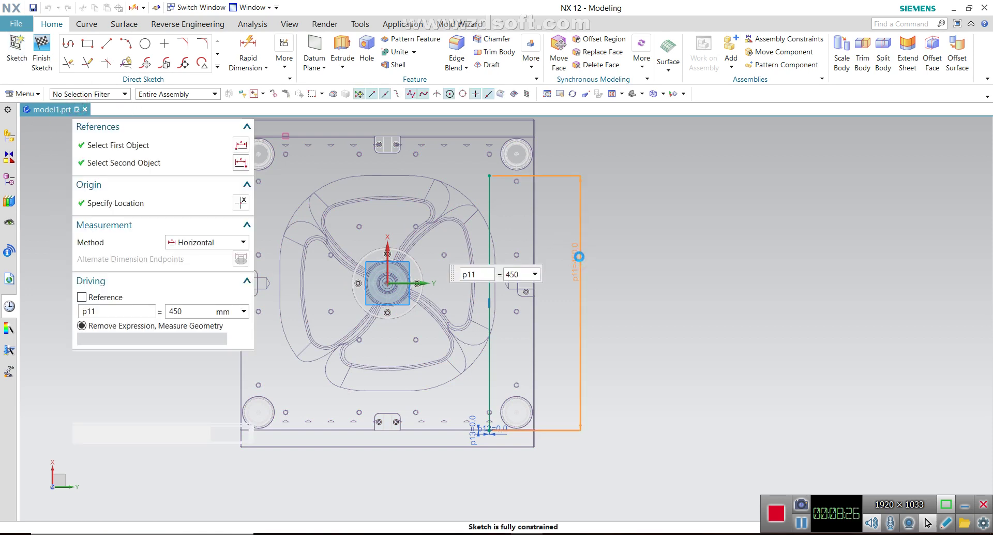
pyautogui.doubleClick(526, 274)
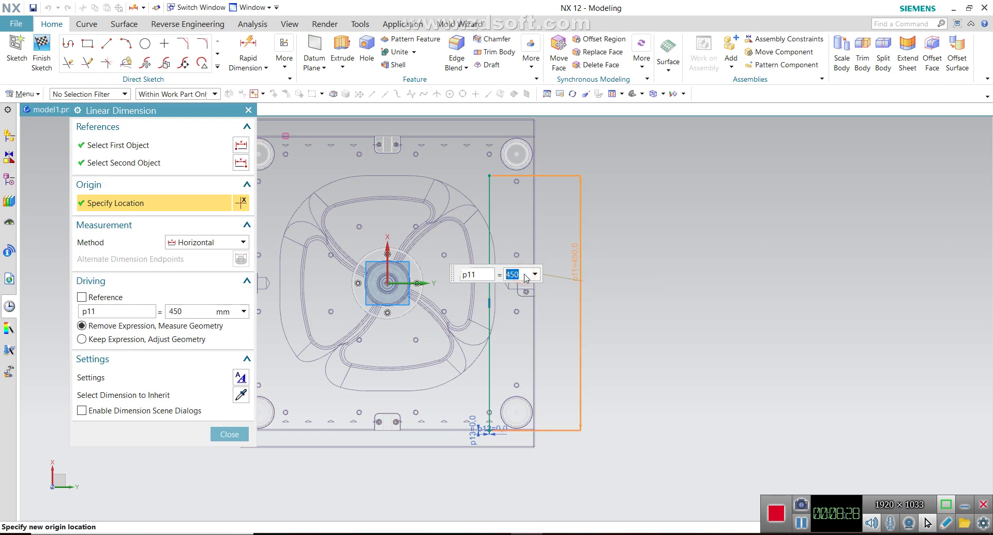
pyautogui.write('460')
pyautogui.press('Return')
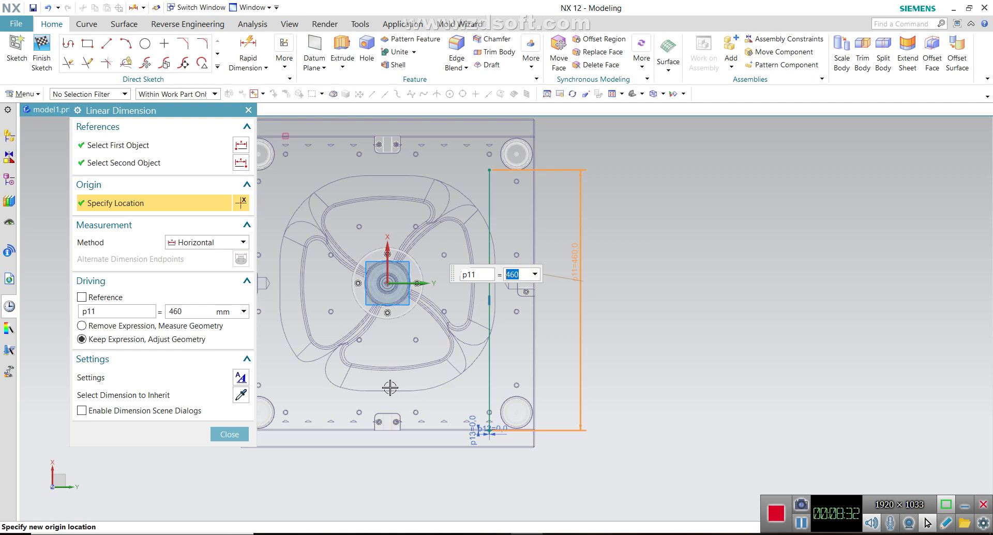
pyautogui.click(218, 434)
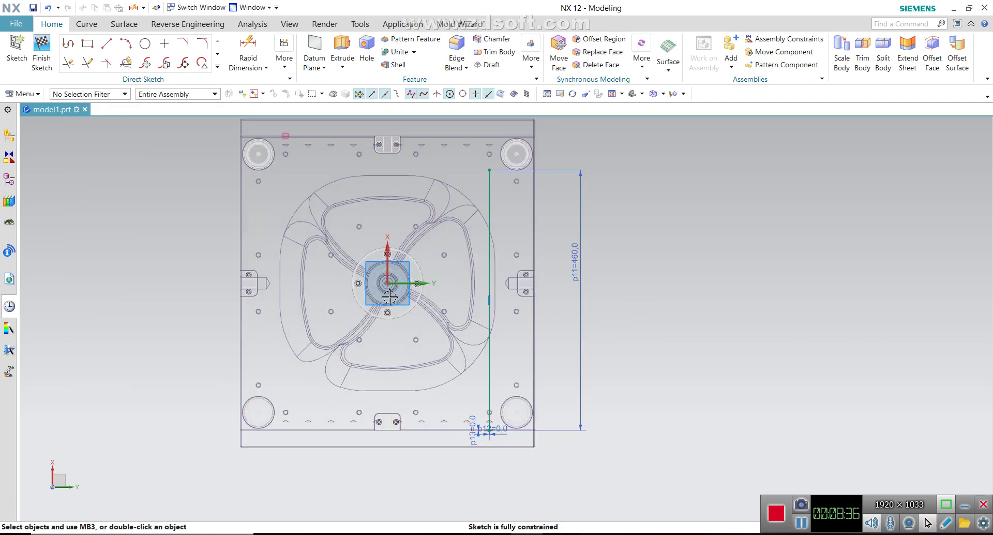
pyautogui.click(107, 44)
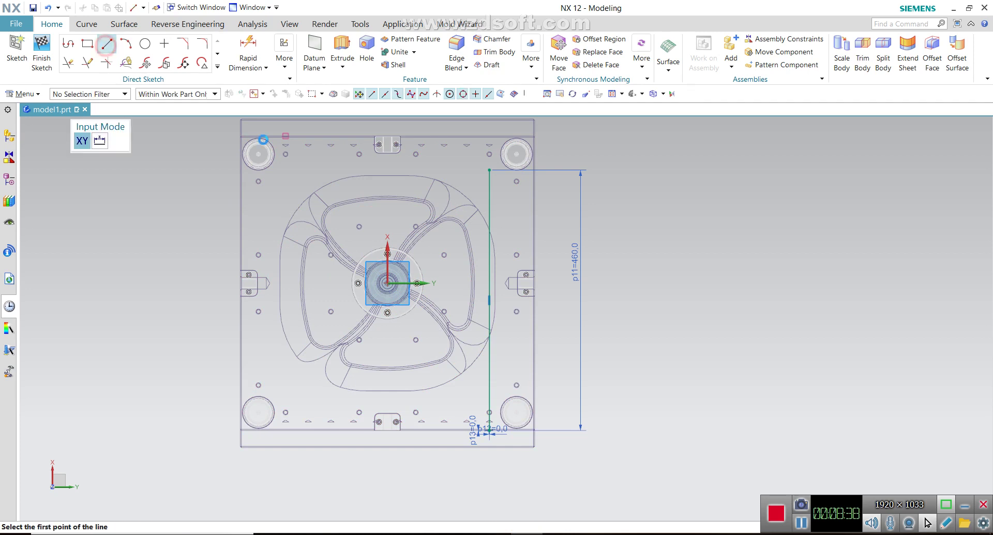
# Step: Draw a second vertical line from the top edge, 445 long
pyautogui.scroll(3, 285, 130)
pyautogui.scroll(3, 285, 129)
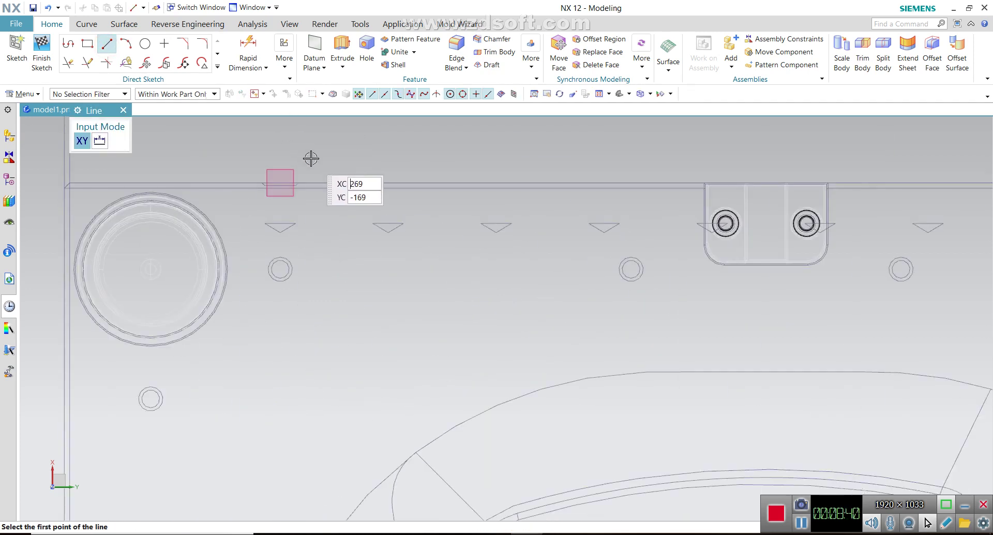
pyautogui.scroll(3, 293, 184)
pyautogui.click(272, 182)
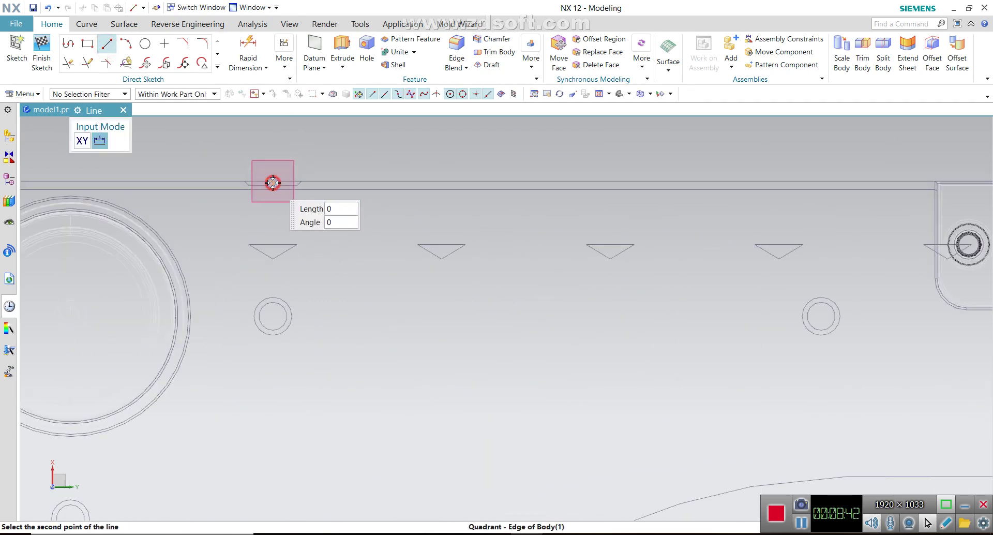
pyautogui.scroll(-3, 271, 182)
pyautogui.scroll(-3, 271, 182)
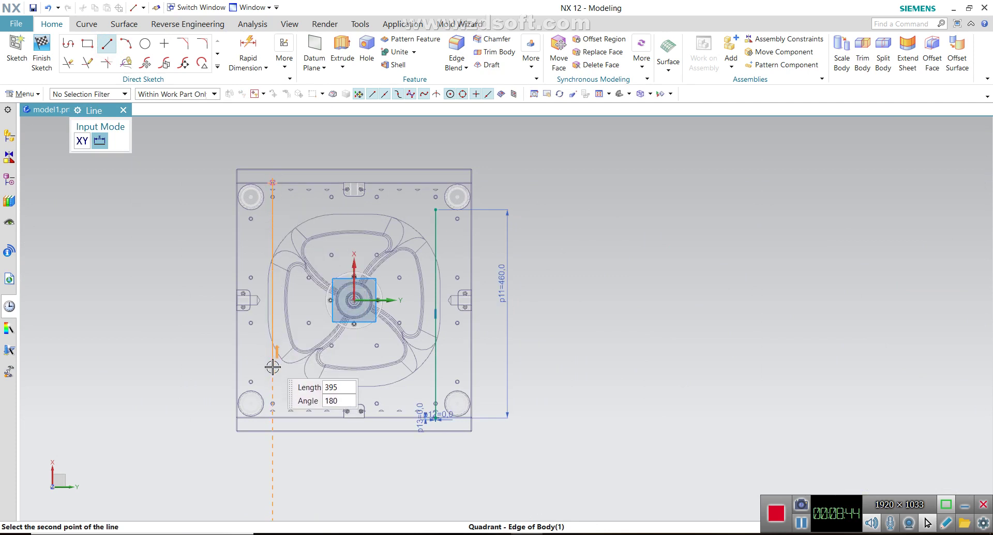
pyautogui.write('445')
pyautogui.press('Return')
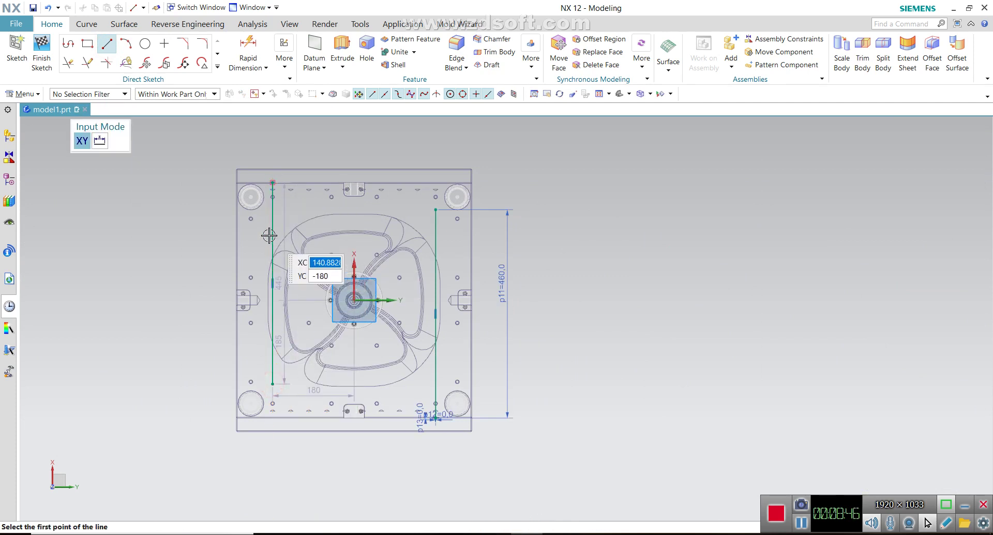
pyautogui.press('Escape')
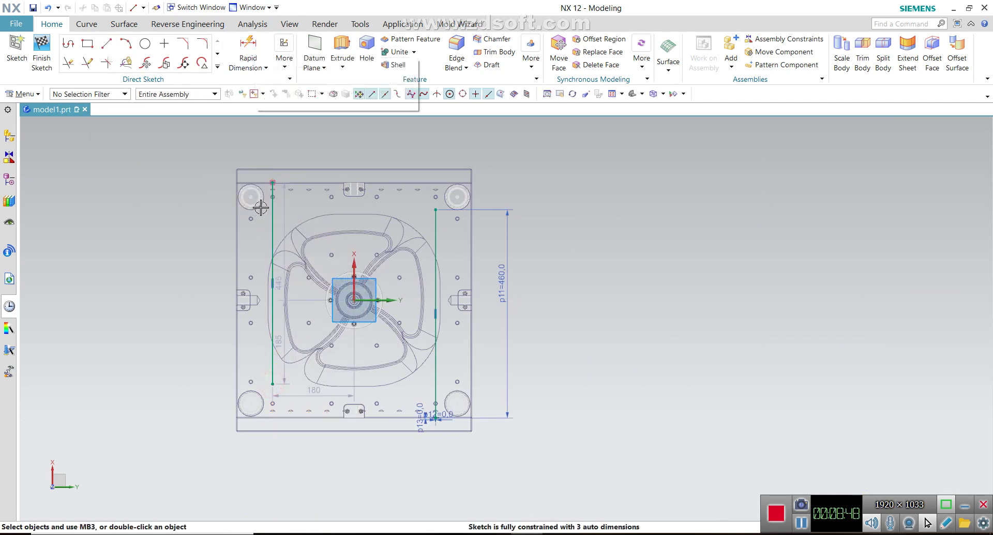
# Step: Move the new line's length dimension left of the plate and edit it, keeping the expression
pyautogui.moveTo(284, 285); pyautogui.dragTo(175, 265)
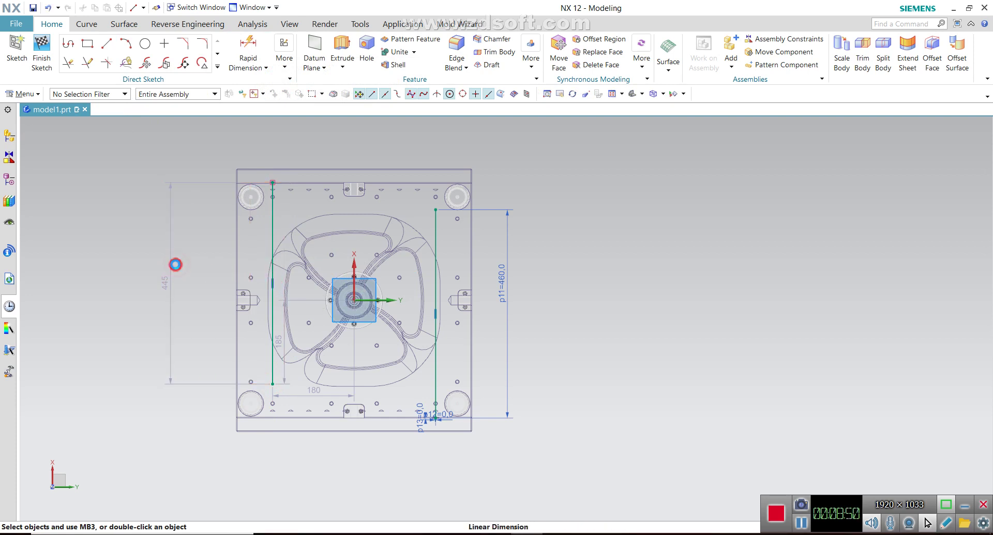
pyautogui.doubleClick(176, 265)
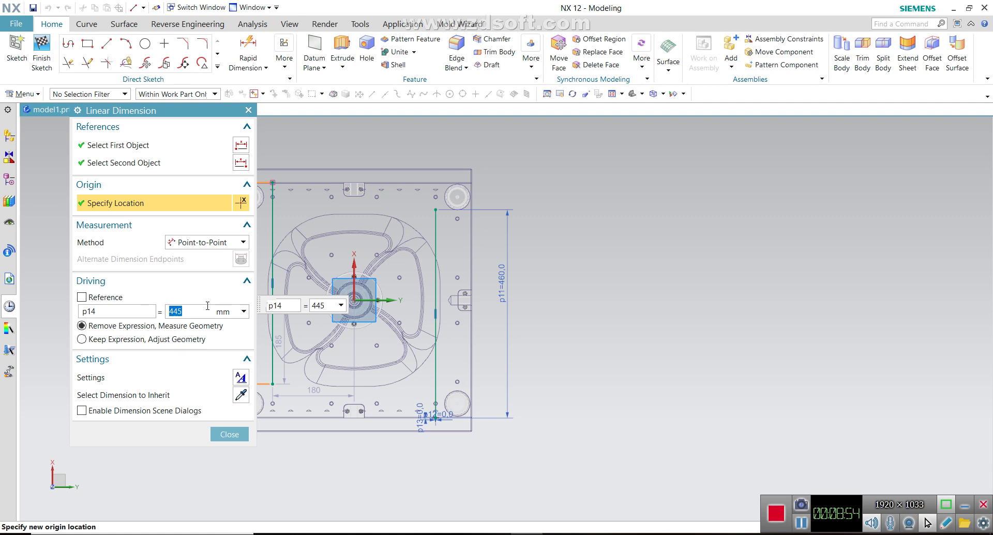
pyautogui.click(81, 339)
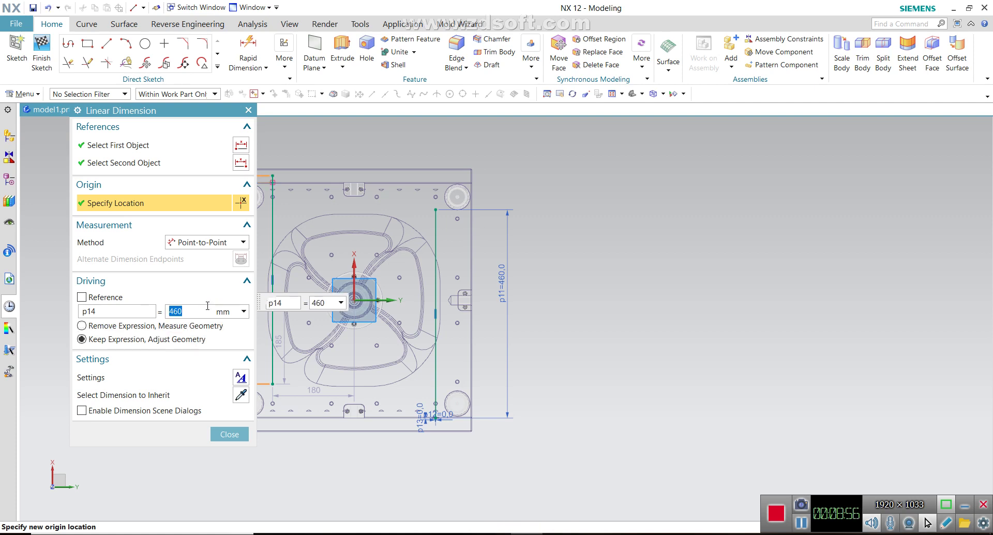
pyautogui.click(232, 436)
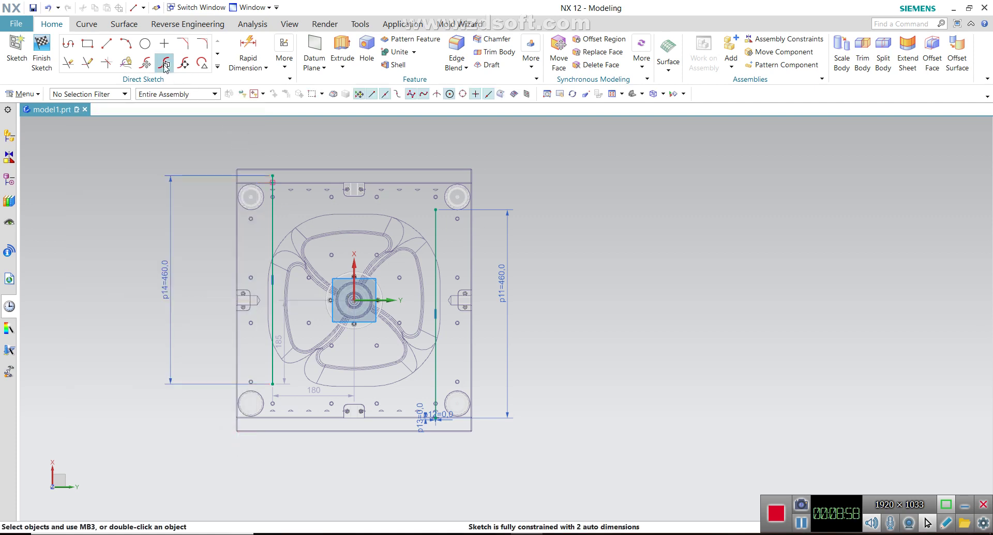
# Step: Set the new line's top offset p15 from the plate edge to 0
pyautogui.click(248, 52)
pyautogui.scroll(2, 270, 164)
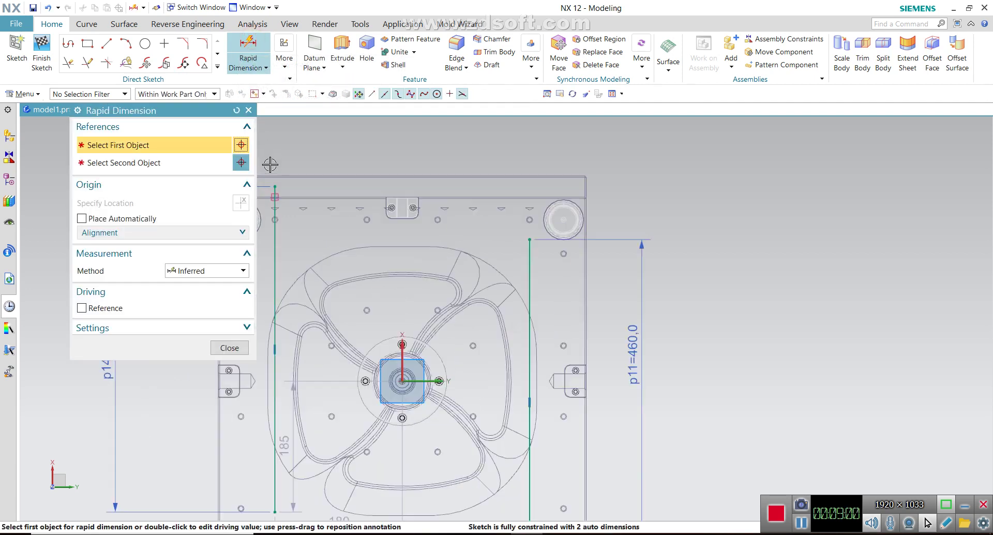
pyautogui.scroll(4, 276, 178)
pyautogui.click(269, 222)
pyautogui.scroll(5, 271, 240)
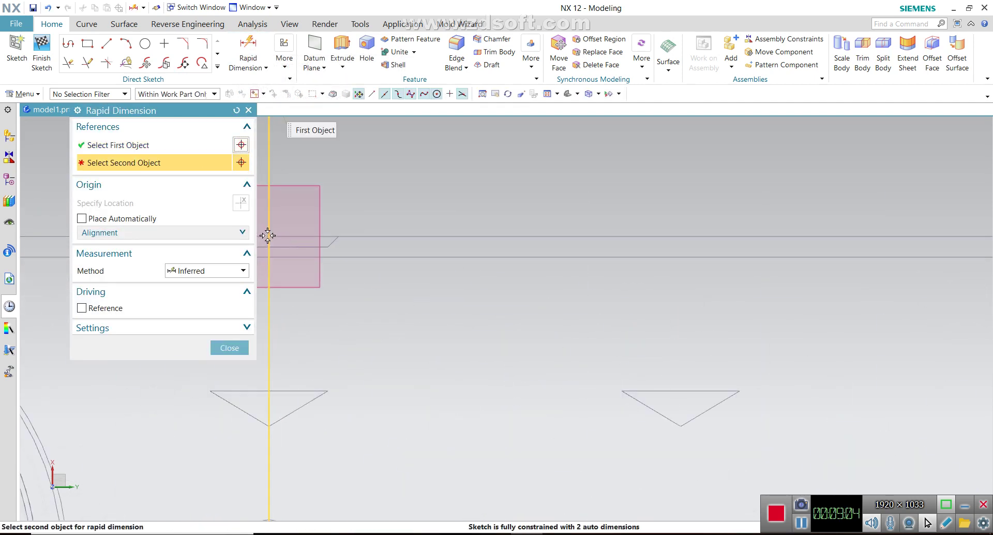
pyautogui.scroll(-3, 310, 252)
pyautogui.scroll(8, 321, 243)
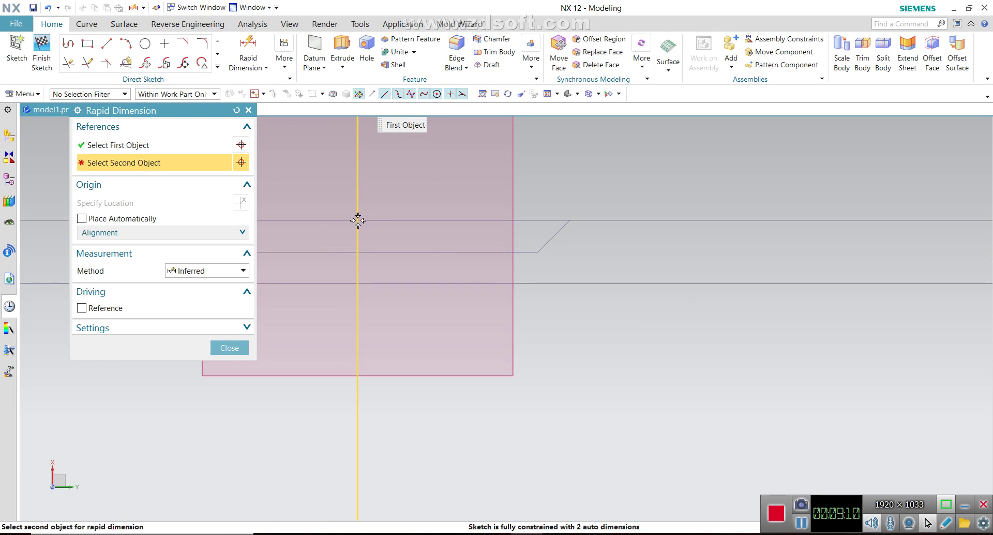
pyautogui.click(368, 94)
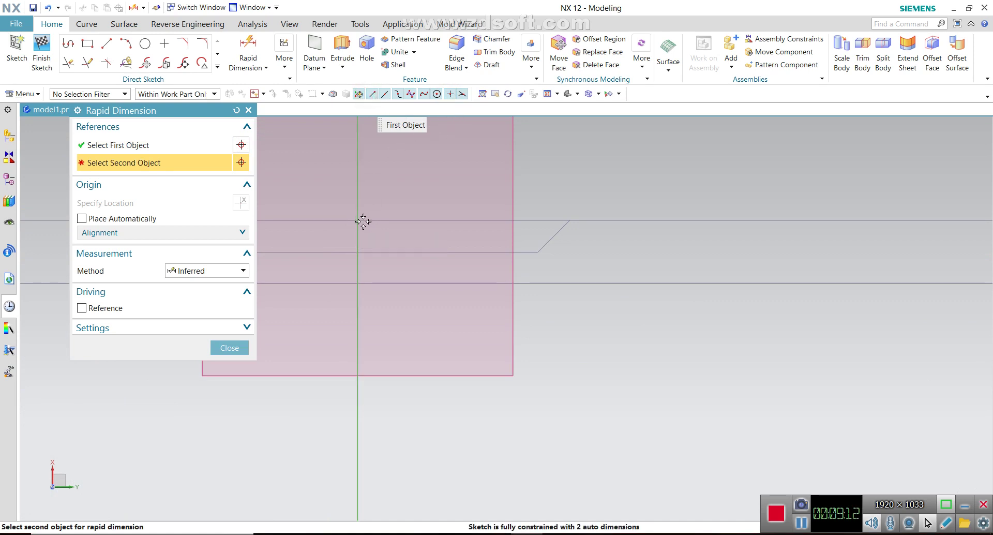
pyautogui.click(372, 218)
pyautogui.scroll(3, 503, 244)
pyautogui.scroll(2, 565, 257)
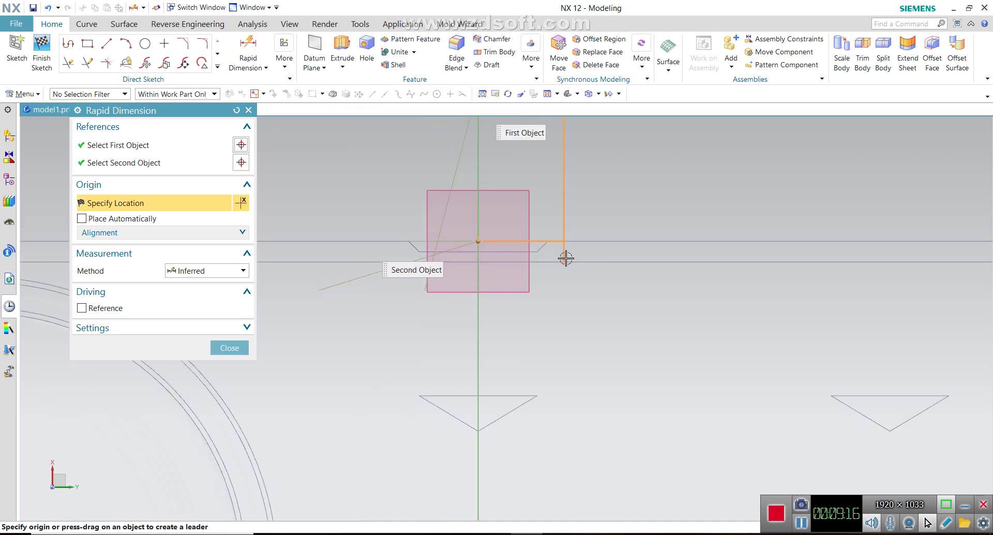
pyautogui.scroll(3, 565, 257)
pyautogui.scroll(2, 566, 257)
pyautogui.click(322, 247)
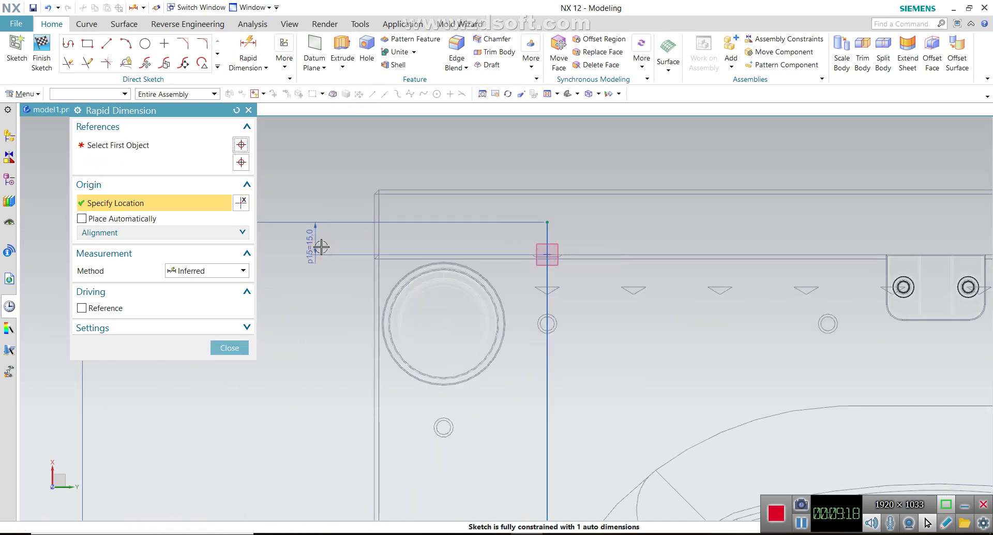
pyautogui.write('0')
pyautogui.press('Return')
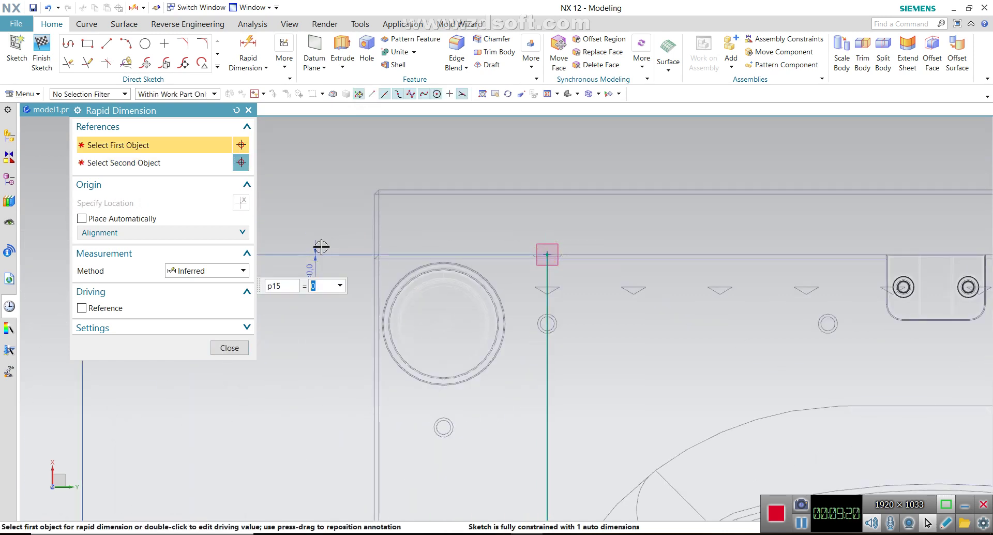
pyautogui.click(238, 352)
# Step: Zoom around to check the sketch and bring up the paralel-cool.jpg reference
pyautogui.scroll(-2, 357, 279)
pyautogui.scroll(3, 299, 186)
pyautogui.scroll(2, 371, 273)
pyautogui.scroll(-1, 372, 273)
pyautogui.scroll(-2, 322, 363)
pyautogui.scroll(2, 339, 373)
pyautogui.scroll(-2, 282, 226)
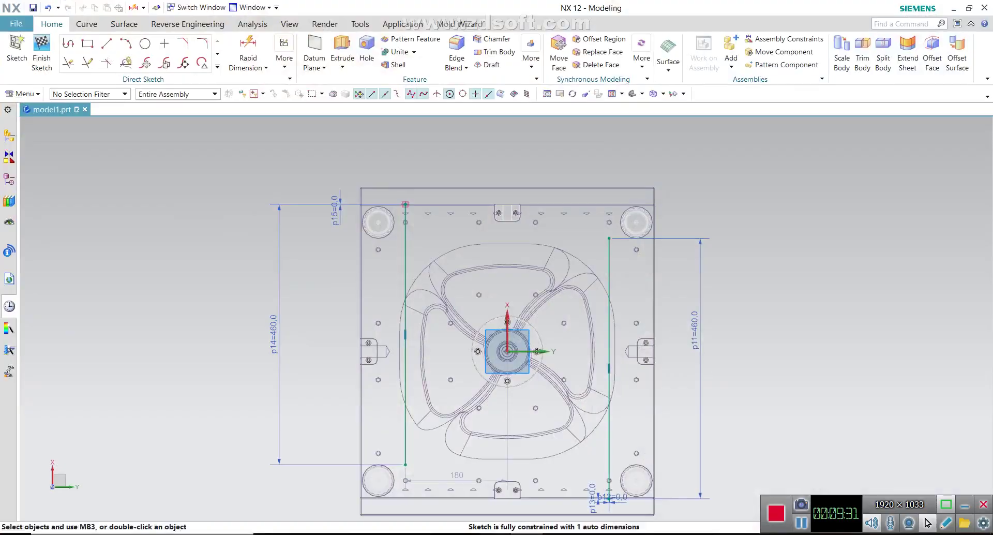
pyautogui.click(495, 533)
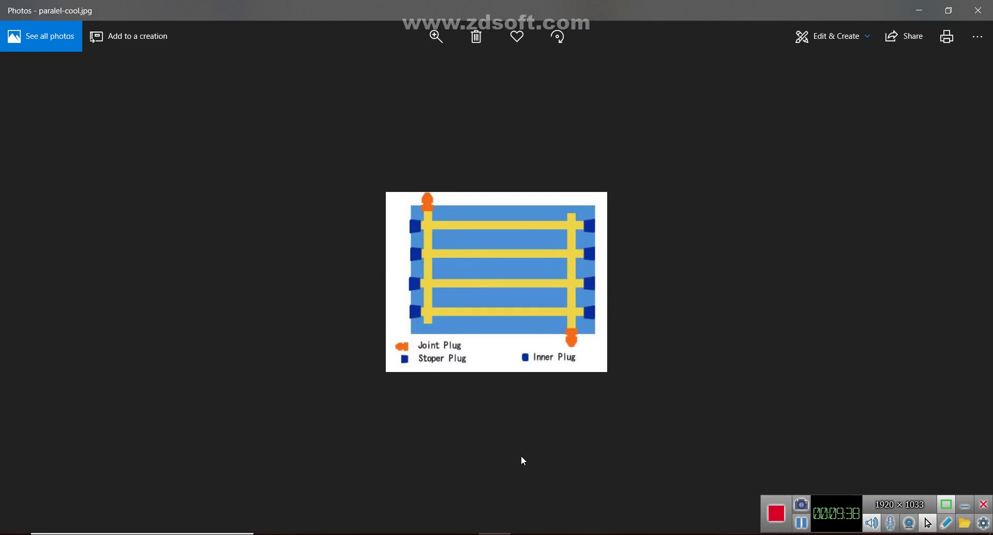
# Step: Return from the reference picture to NX and finish the channel sketch
pyautogui.hotkey('alt', 'Tab')
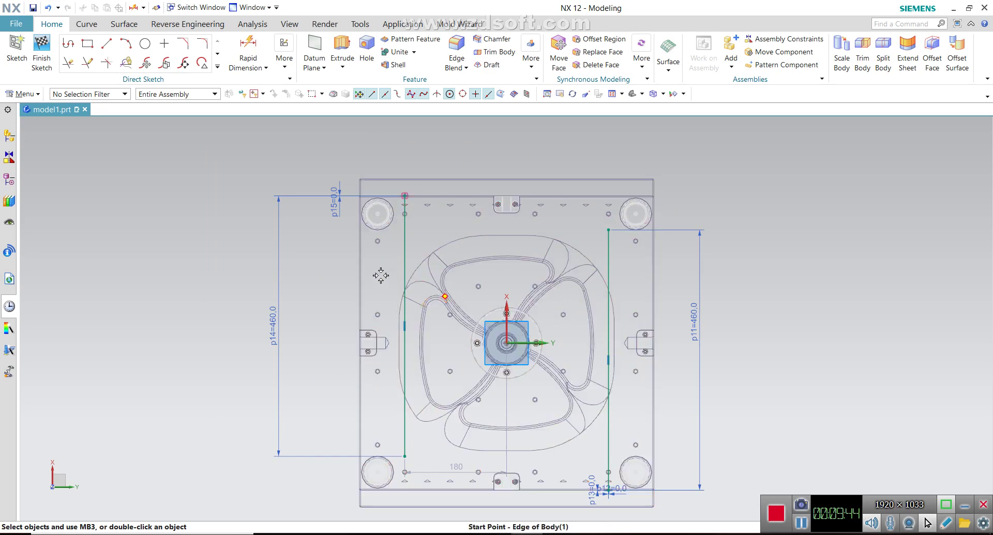
pyautogui.click(42, 52)
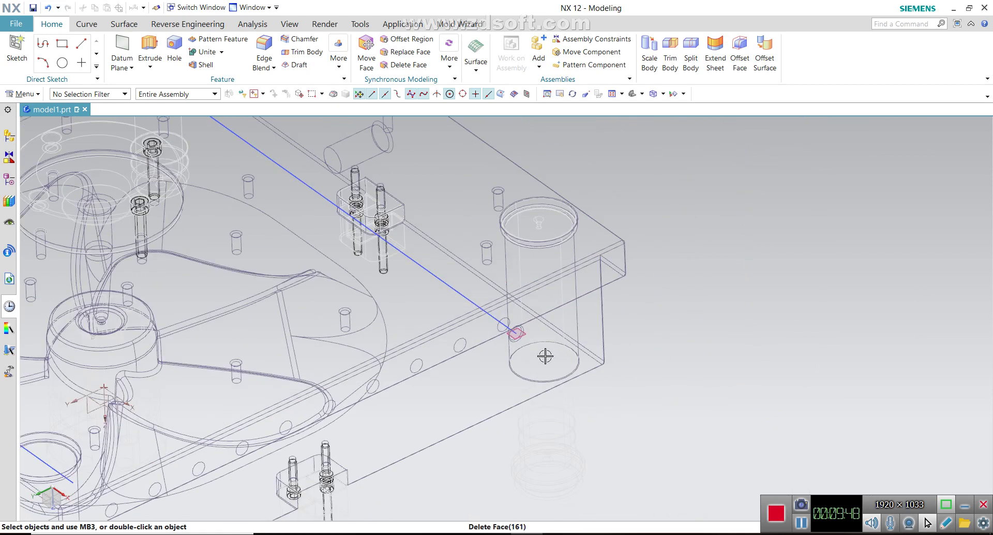
pyautogui.click(24, 93)
pyautogui.moveTo(29, 150)
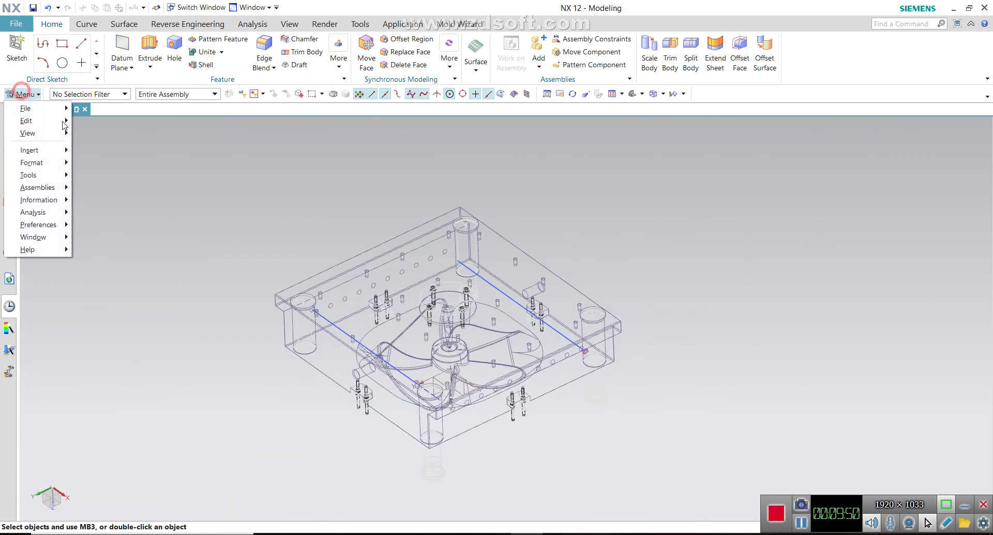
pyautogui.moveTo(97, 356)
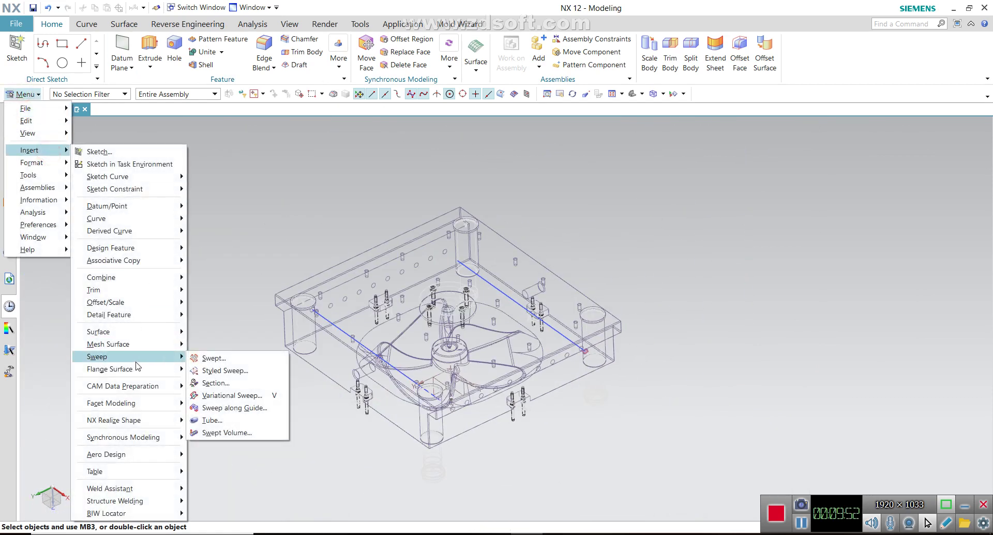
# Step: Sweep 12 mm outer-diameter tubes along Line1 and Line2 with the Tube command
pyautogui.click(204, 417)
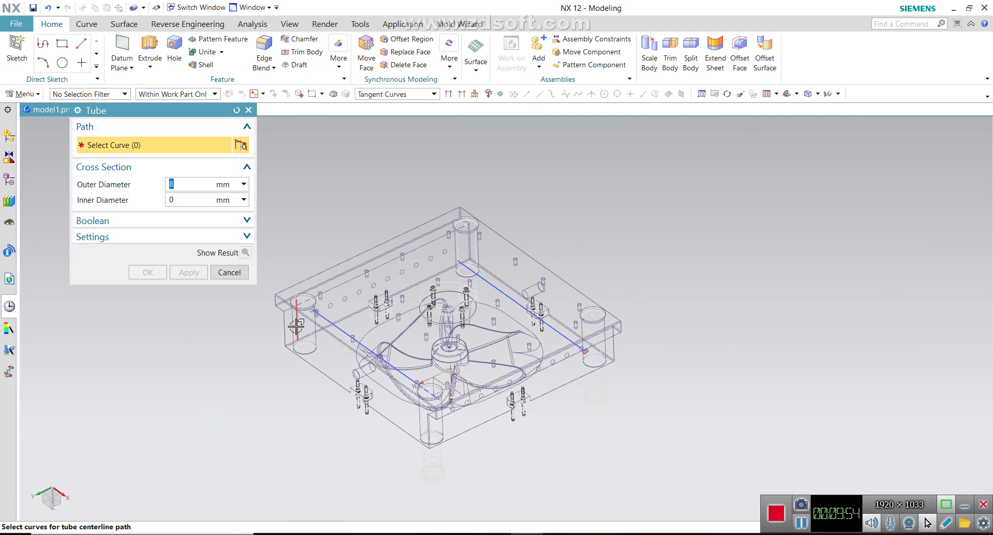
pyautogui.scroll(-3, 296, 326)
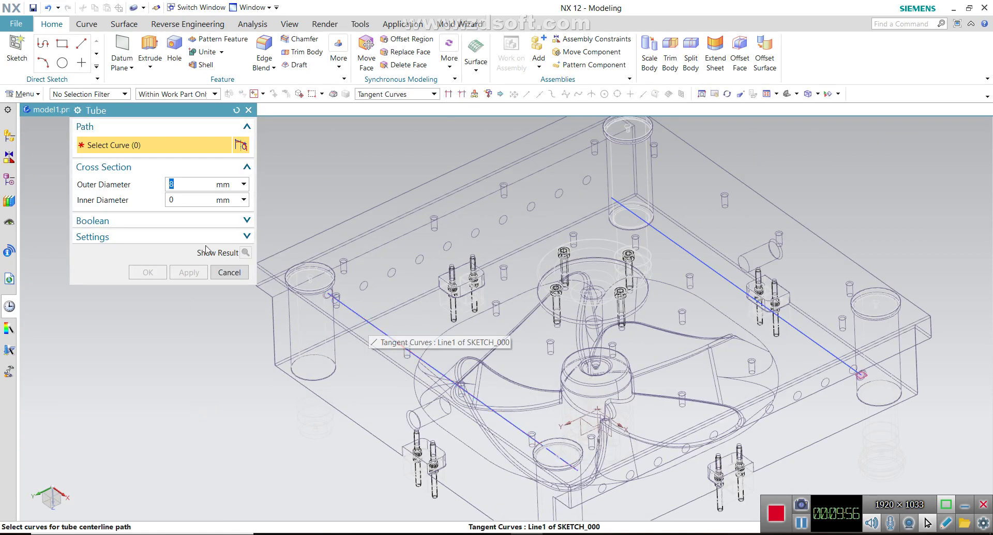
pyautogui.write('12')
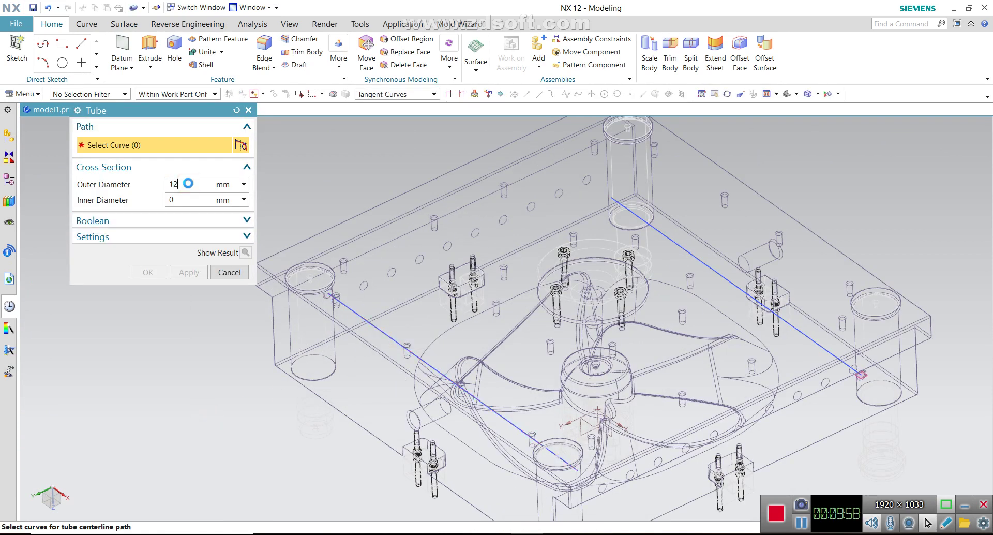
pyautogui.click(376, 325)
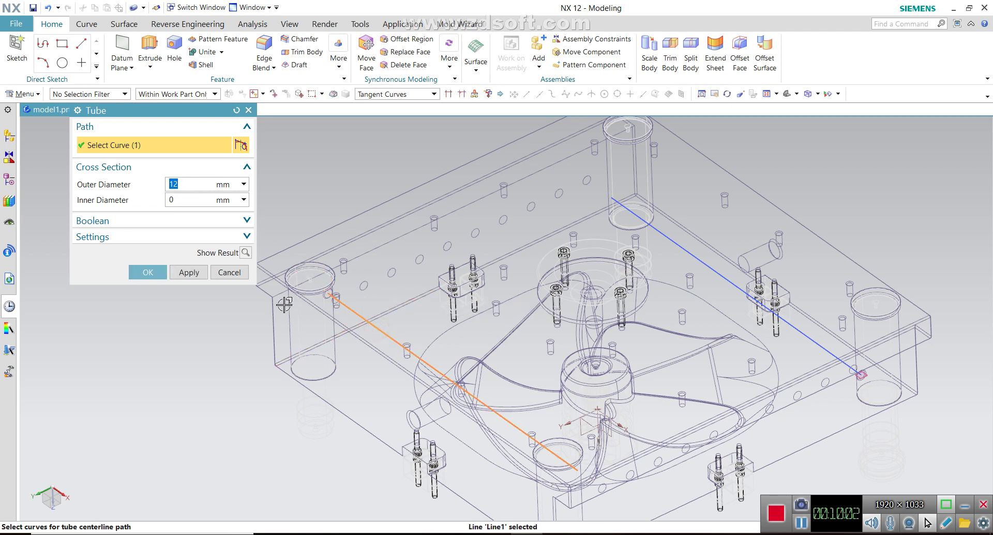
pyautogui.click(202, 279)
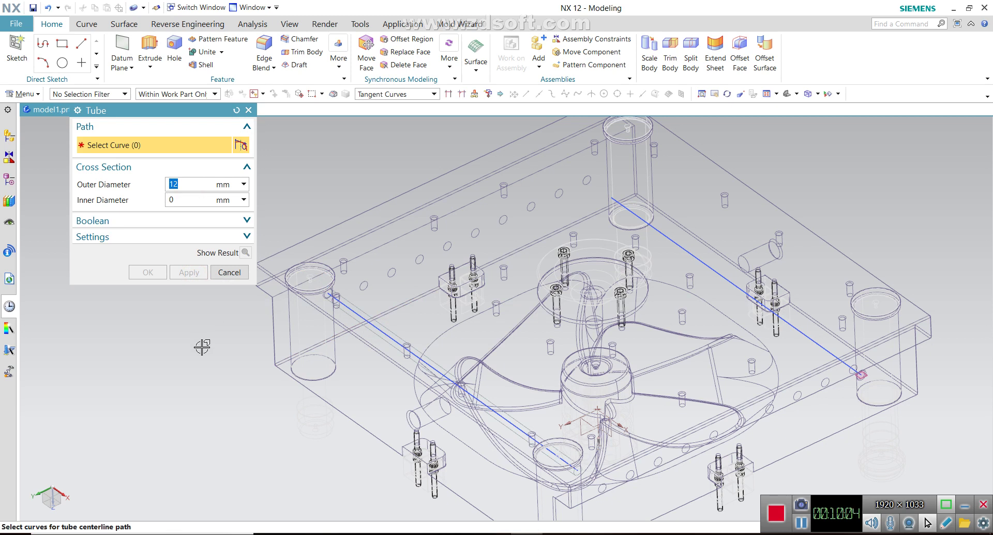
pyautogui.click(697, 260)
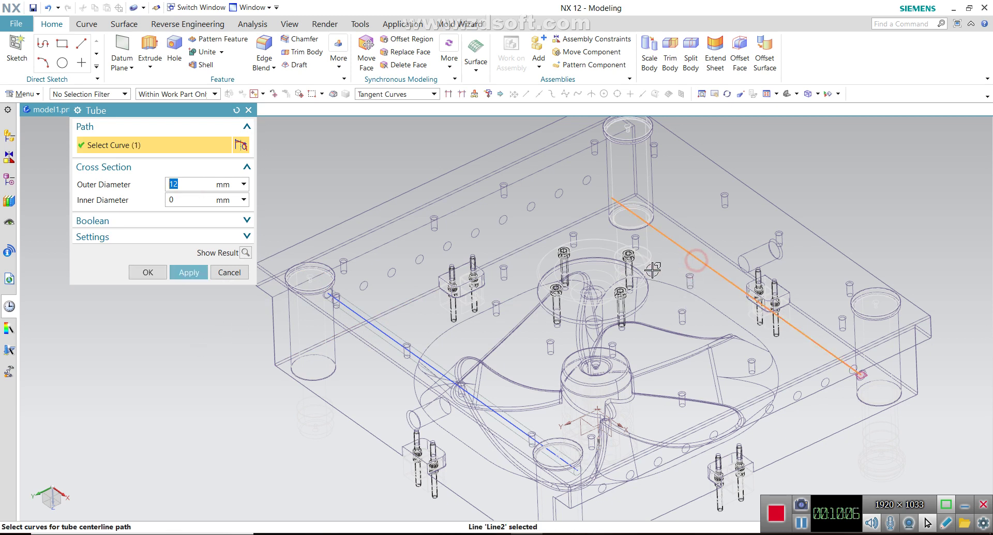
pyautogui.click(164, 274)
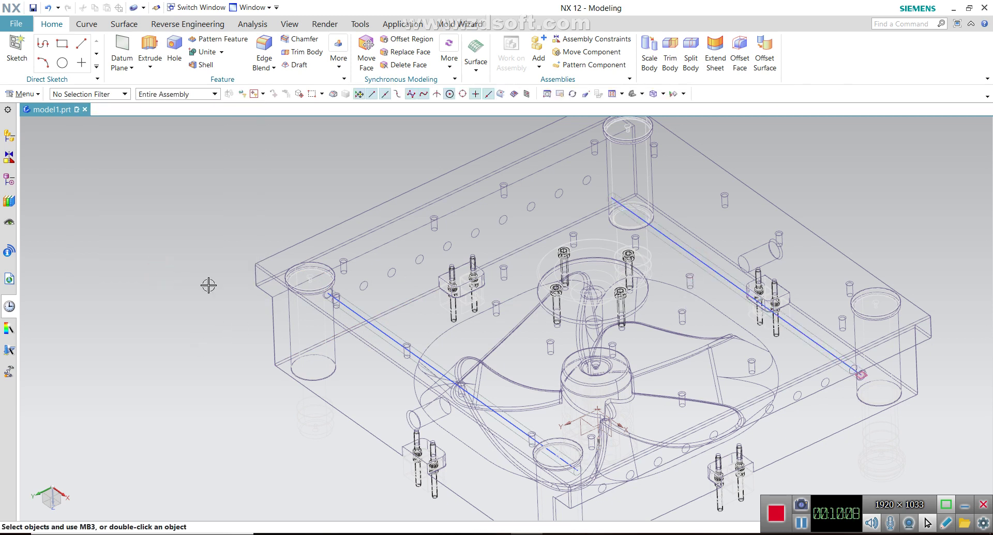
# Step: Start a Subtract with the mold plate as target and the first tube as tool
pyautogui.scroll(3, 313, 273)
pyautogui.moveTo(320, 348); pyautogui.dragTo(307, 357, button='middle')
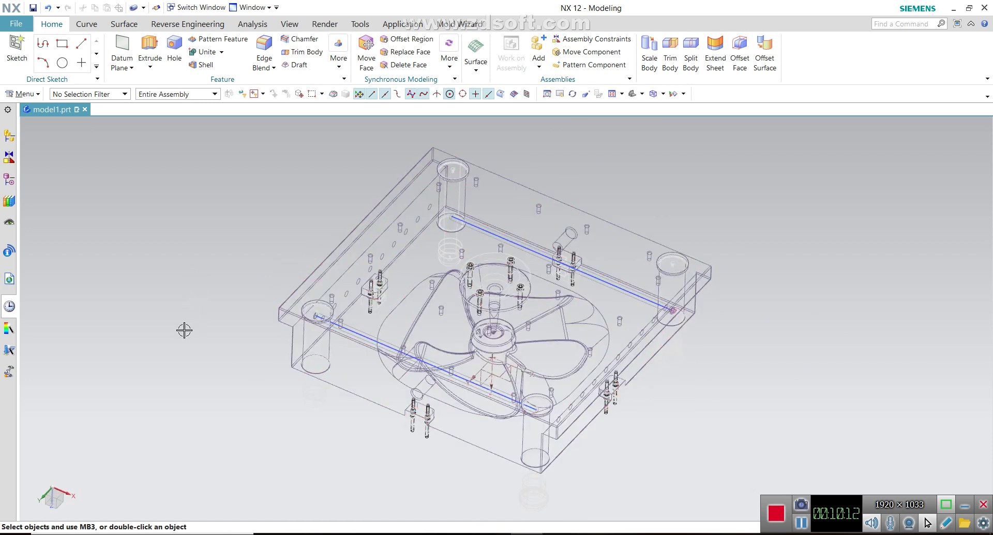
pyautogui.moveTo(196, 382)
pyautogui.mouseDown(button='middle')
pyautogui.moveTo(211, 348)
pyautogui.moveTo(231, 337)
pyautogui.moveTo(207, 279)
pyautogui.moveTo(413, 398)
pyautogui.mouseUp(button='middle')
pyautogui.scroll(5, 510, 370)
pyautogui.scroll(3, 521, 368)
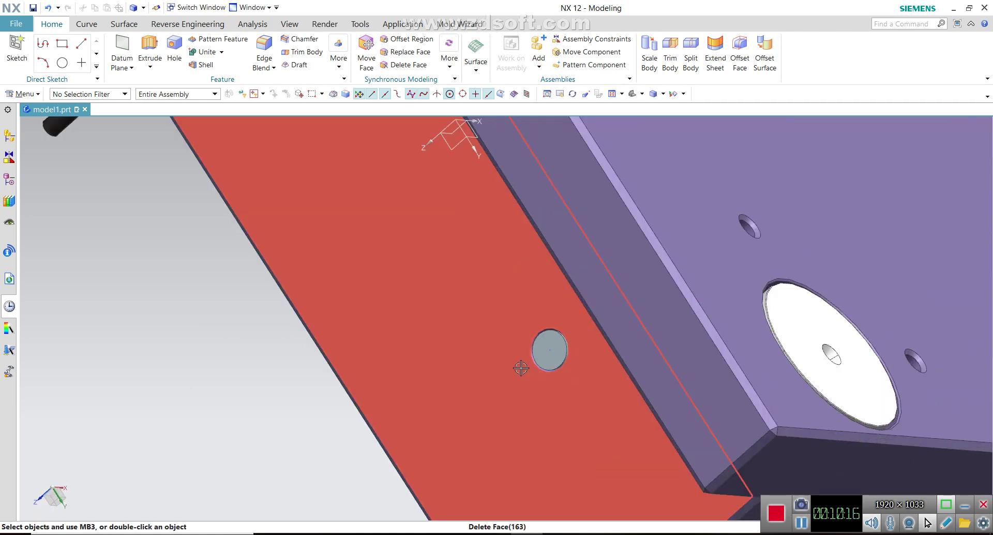
pyautogui.scroll(-5, 521, 367)
pyautogui.moveTo(421, 344)
pyautogui.mouseDown(button='middle')
pyautogui.moveTo(479, 350)
pyautogui.moveTo(406, 343)
pyautogui.moveTo(344, 166)
pyautogui.mouseUp(button='middle')
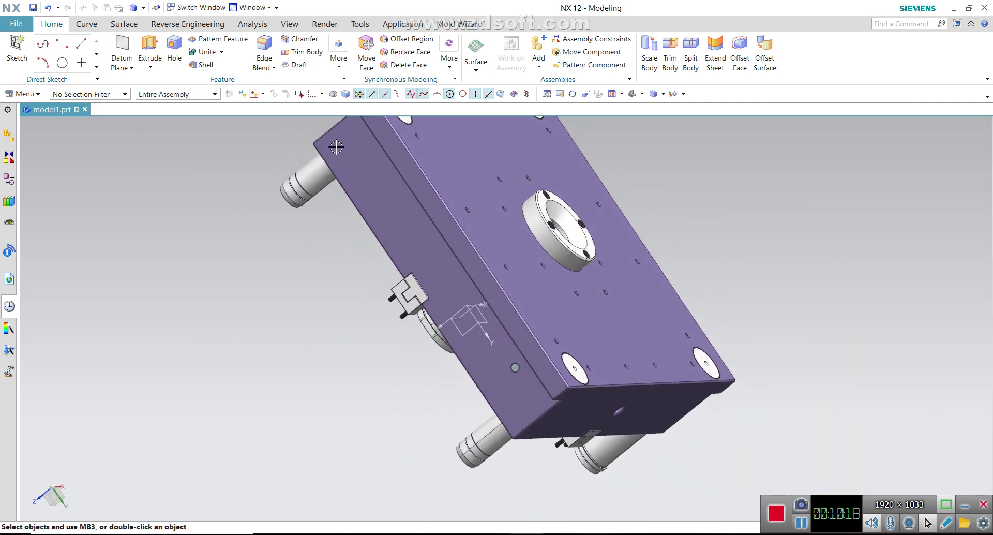
pyautogui.click(209, 65)
pyautogui.moveTo(515, 411); pyautogui.dragTo(469, 318, button='middle')
pyautogui.scroll(3, 521, 342)
pyautogui.click(521, 342)
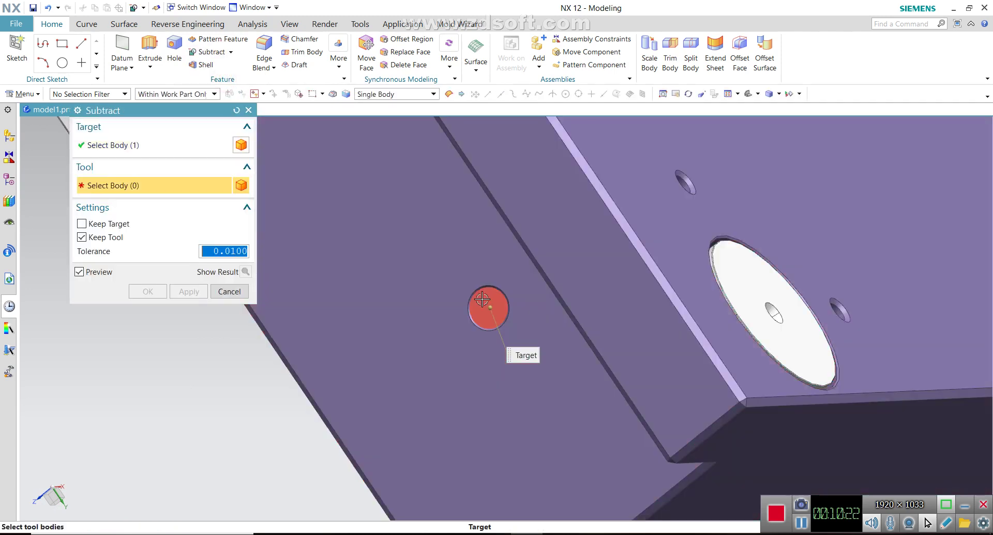
pyautogui.click(489, 307)
# Step: Add the second tube as a tool, apply the subtraction, and check the resulting holes
pyautogui.scroll(-3, 478, 381)
pyautogui.scroll(-5, 478, 381)
pyautogui.moveTo(386, 388); pyautogui.dragTo(528, 298, button='middle')
pyautogui.scroll(3, 528, 299)
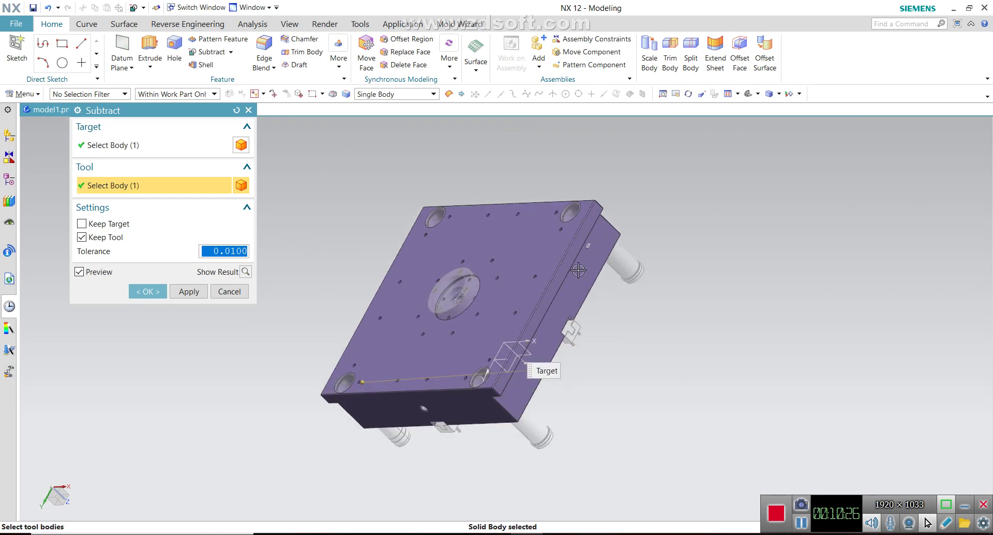
pyautogui.scroll(3, 588, 246)
pyautogui.scroll(2, 613, 183)
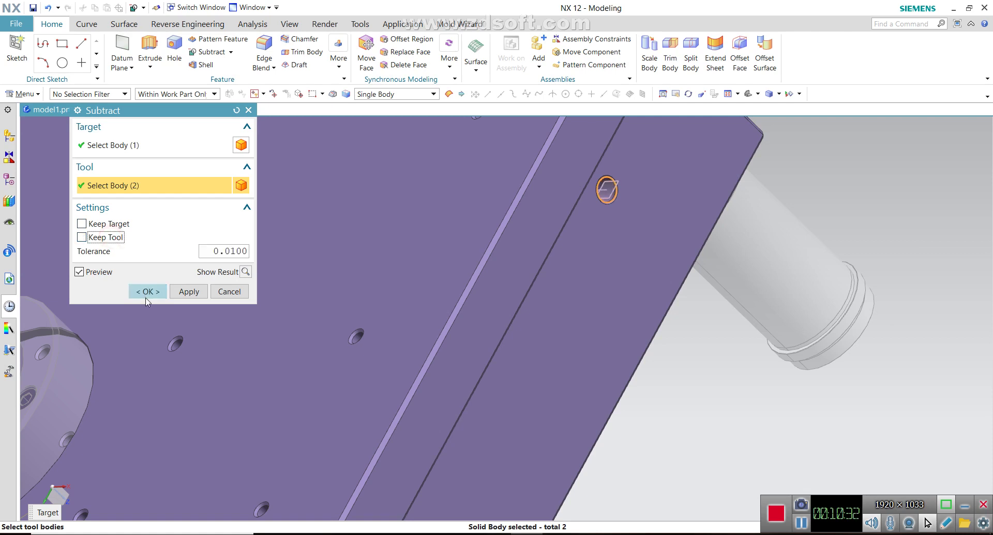
pyautogui.click(146, 292)
pyautogui.scroll(3, 488, 344)
pyautogui.scroll(-5, 526, 329)
pyautogui.moveTo(526, 329)
pyautogui.mouseDown(button='middle')
pyautogui.moveTo(510, 324)
pyautogui.moveTo(491, 282)
pyautogui.moveTo(461, 269)
pyautogui.moveTo(455, 288)
pyautogui.moveTo(477, 281)
pyautogui.moveTo(681, 311)
pyautogui.moveTo(725, 257)
pyautogui.moveTo(771, 268)
pyautogui.mouseUp(button='middle')
pyautogui.scroll(-3, 491, 282)
pyautogui.scroll(-3, 461, 269)
pyautogui.scroll(5, 460, 268)
pyautogui.scroll(-5, 498, 285)
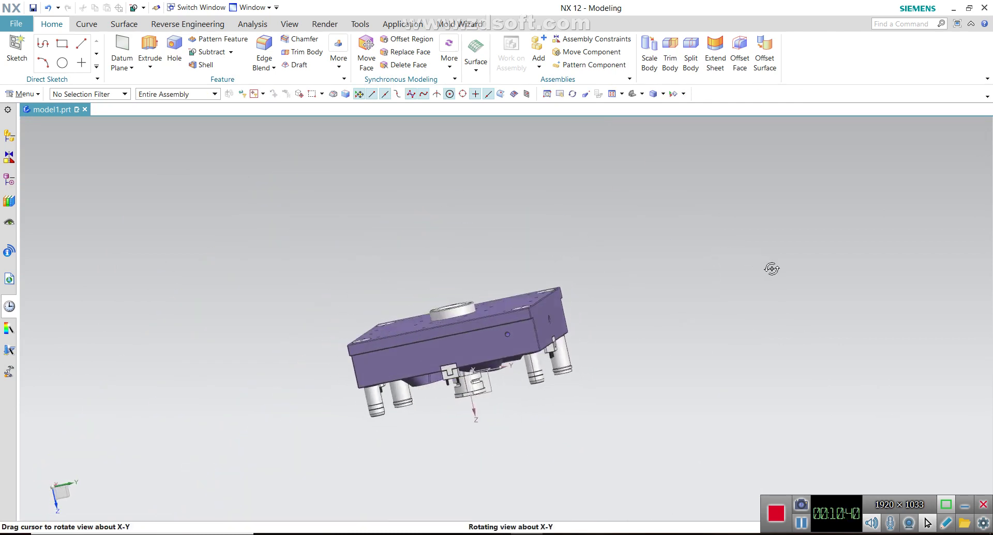
pyautogui.scroll(2, 503, 354)
pyautogui.scroll(3, 481, 319)
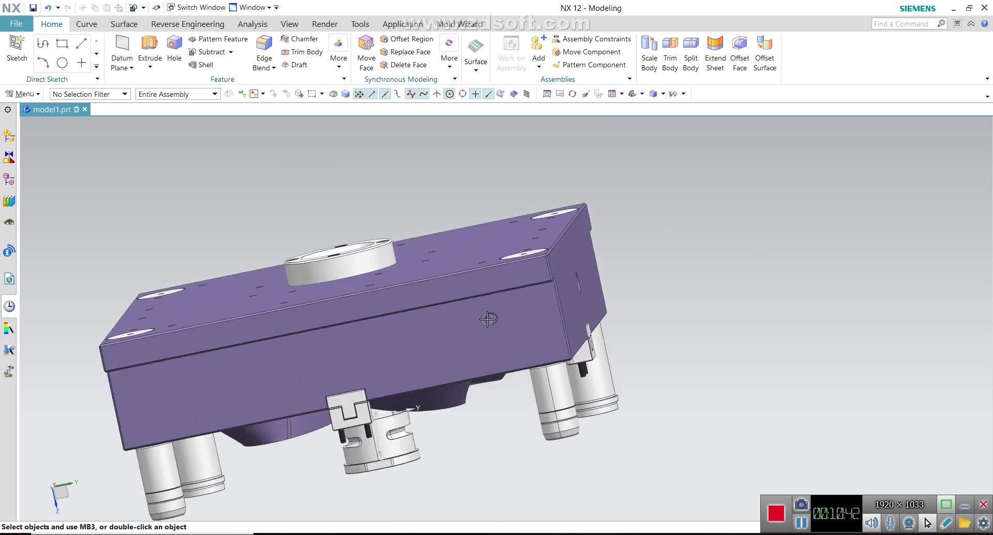
pyautogui.scroll(2, 484, 318)
pyautogui.scroll(-1, 502, 326)
pyautogui.scroll(-5, 522, 339)
pyautogui.moveTo(521, 339); pyautogui.dragTo(626, 346, button='middle')
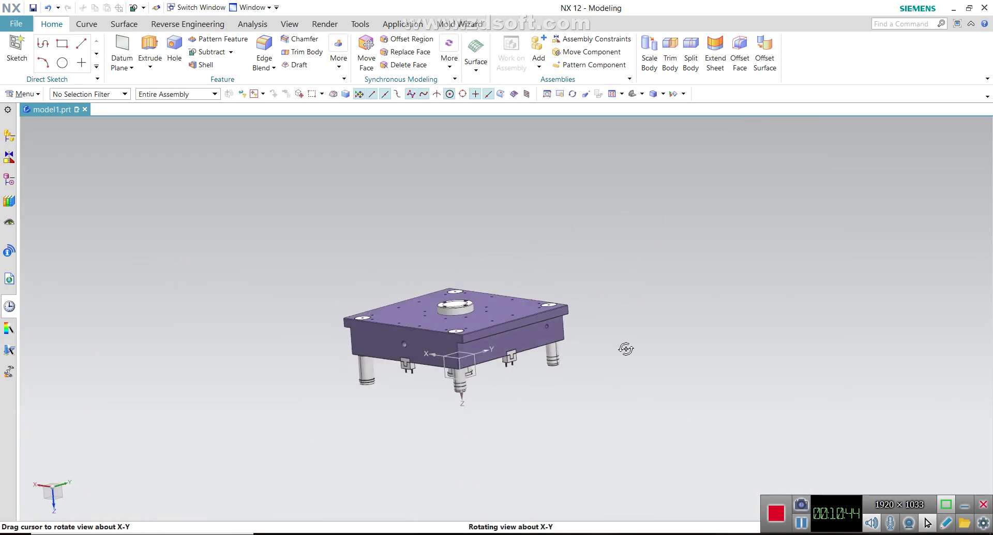
pyautogui.click(9, 251)
pyautogui.click(278, 265)
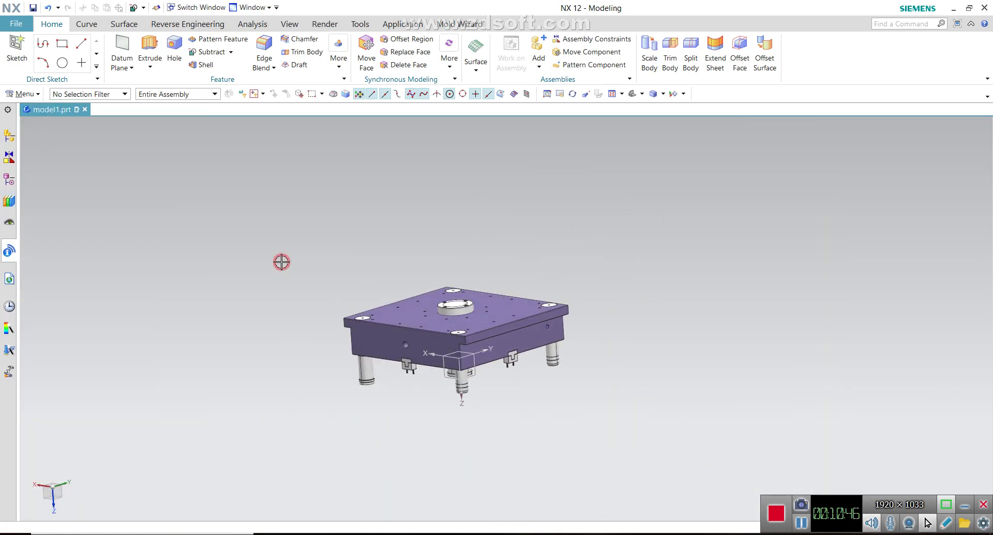
pyautogui.moveTo(255, 270); pyautogui.dragTo(266, 295, button='middle')
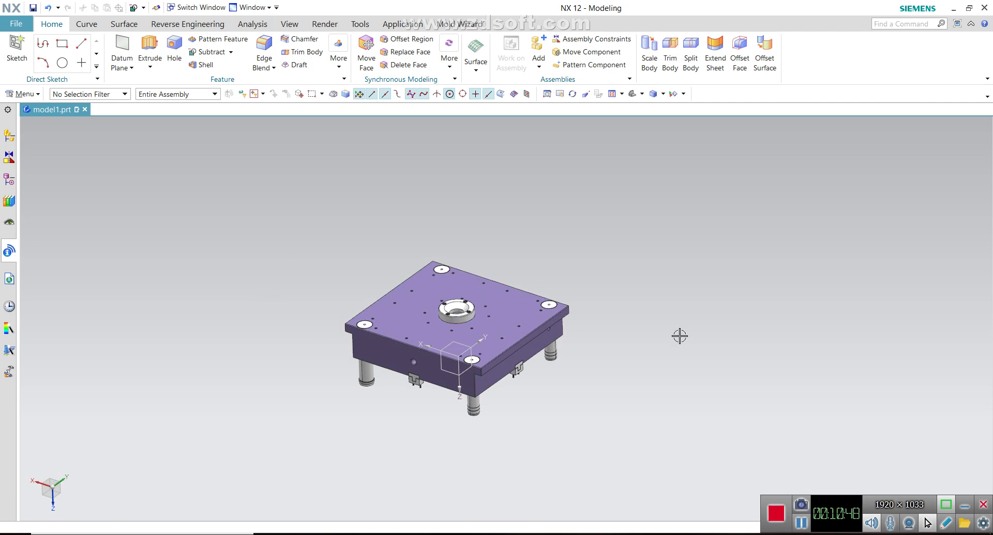
pyautogui.scroll(1, 584, 336)
pyautogui.scroll(2, 583, 337)
pyautogui.scroll(2, 529, 323)
pyautogui.scroll(1, 528, 324)
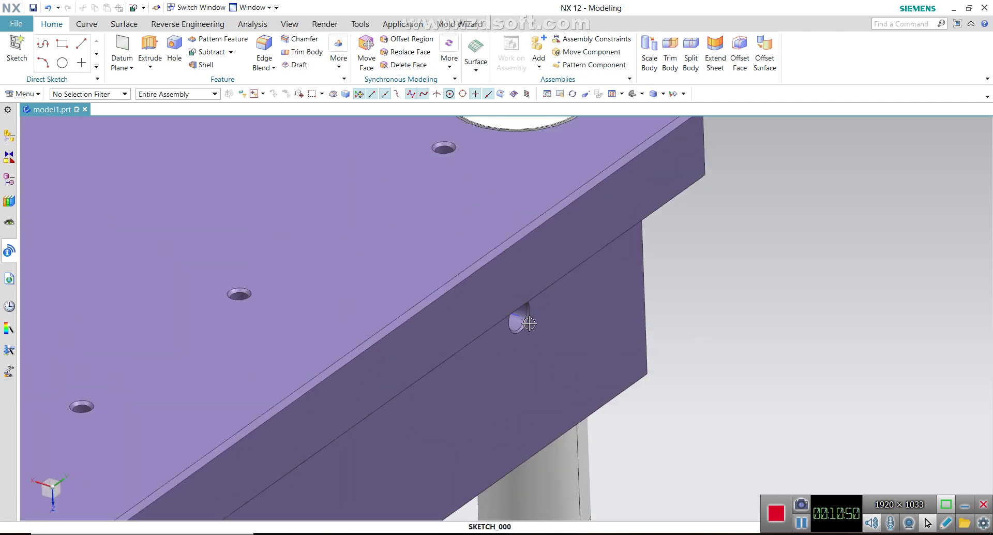
pyautogui.scroll(-5, 529, 324)
pyautogui.moveTo(588, 319); pyautogui.dragTo(597, 339, button='middle')
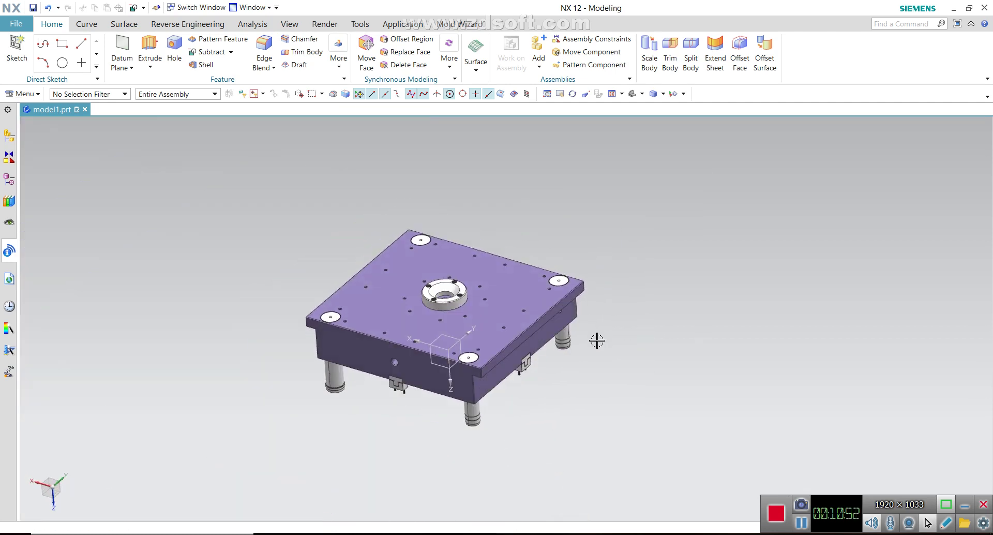
pyautogui.scroll(2, 596, 325)
pyautogui.scroll(-2, 596, 325)
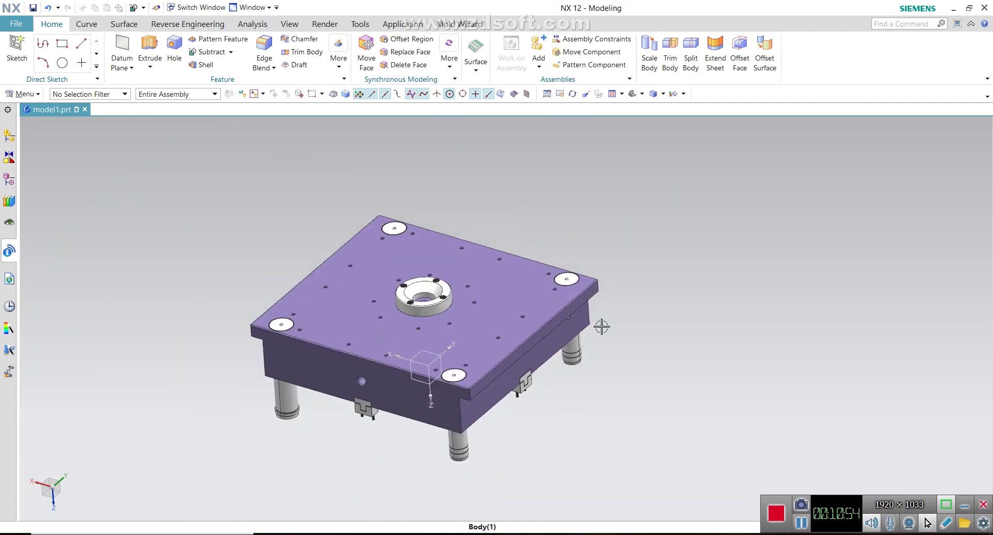
pyautogui.moveTo(596, 325); pyautogui.dragTo(604, 386, button='middle')
pyautogui.moveTo(675, 409)
pyautogui.mouseDown(button='middle')
pyautogui.moveTo(702, 371)
pyautogui.moveTo(725, 413)
pyautogui.moveTo(707, 410)
pyautogui.moveTo(724, 402)
pyautogui.moveTo(717, 393)
pyautogui.mouseUp(button='middle')
pyautogui.click(664, 94)
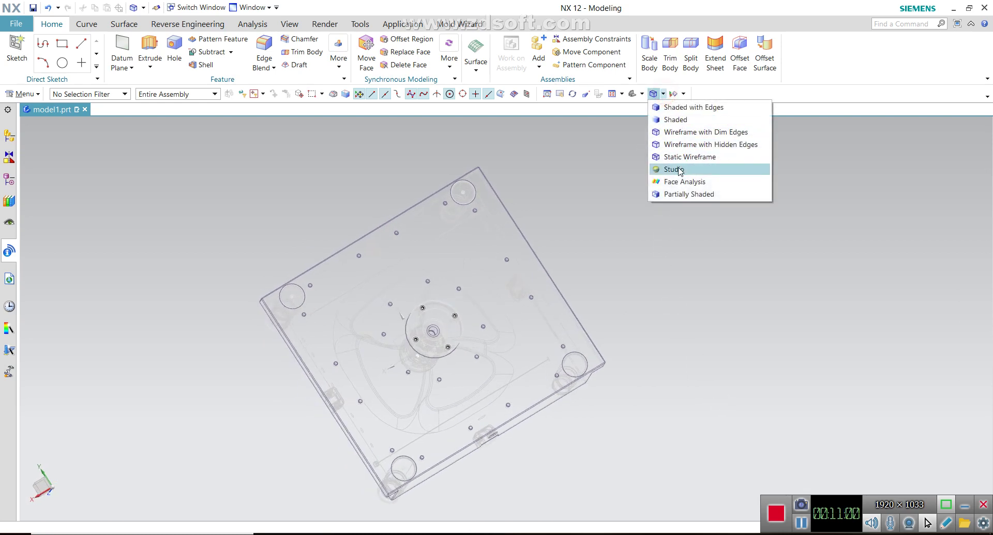
# Step: Show the plate as see-through edges and square the view face-on with F8
pyautogui.click(677, 154)
pyautogui.moveTo(620, 224); pyautogui.dragTo(614, 225, button='middle')
pyautogui.press('F8')
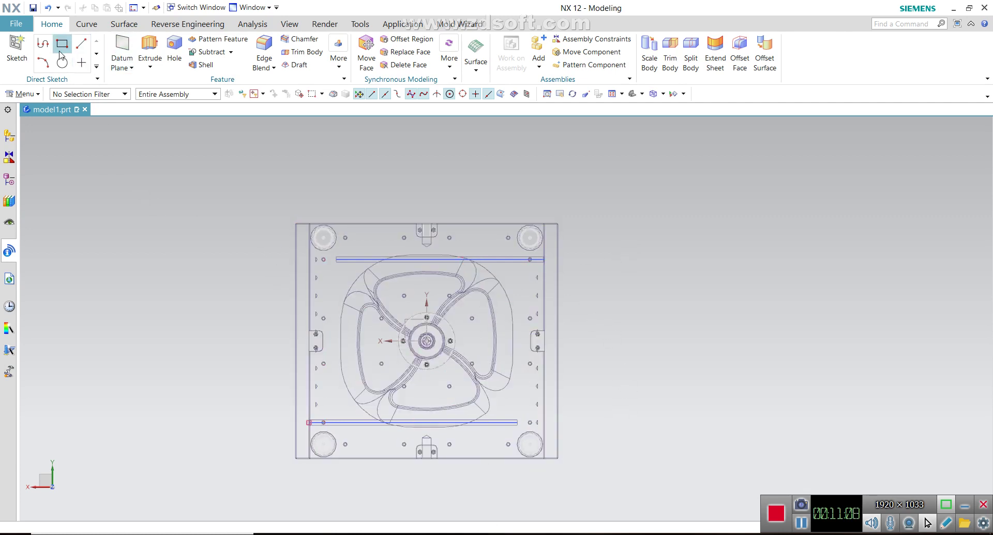
# Step: Create a sketch on the datum plane, then glance at the paralel-cool.jpg reference image
pyautogui.click(17, 47)
pyautogui.scroll(3, 308, 422)
pyautogui.scroll(3, 308, 422)
pyautogui.scroll(3, 305, 417)
pyautogui.click(301, 414)
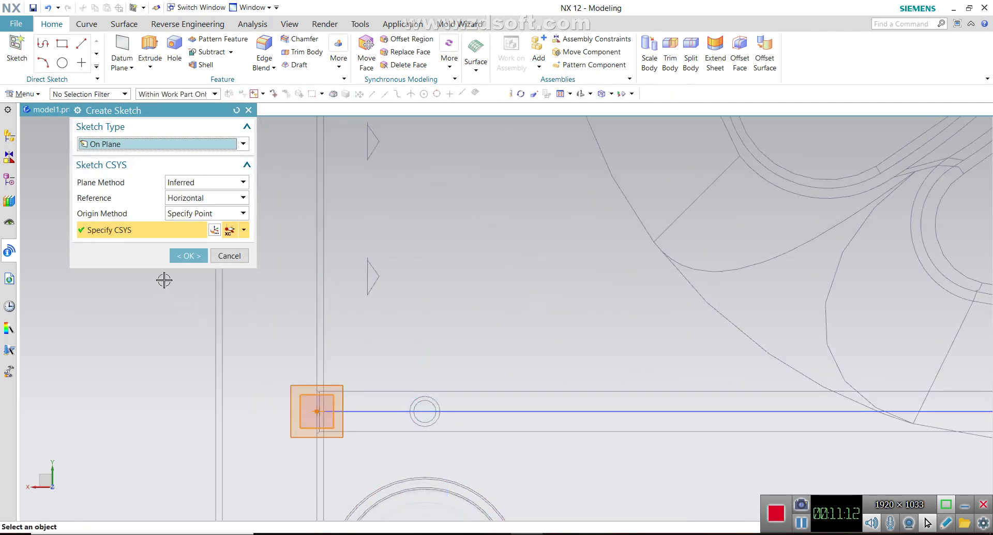
pyautogui.click(189, 256)
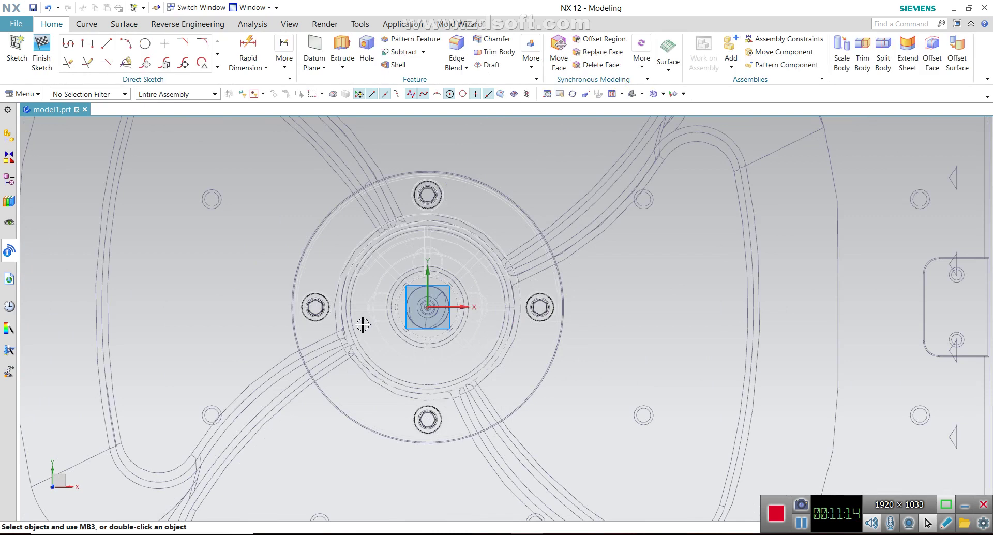
pyautogui.scroll(3, 275, 318)
pyautogui.scroll(-3, 275, 318)
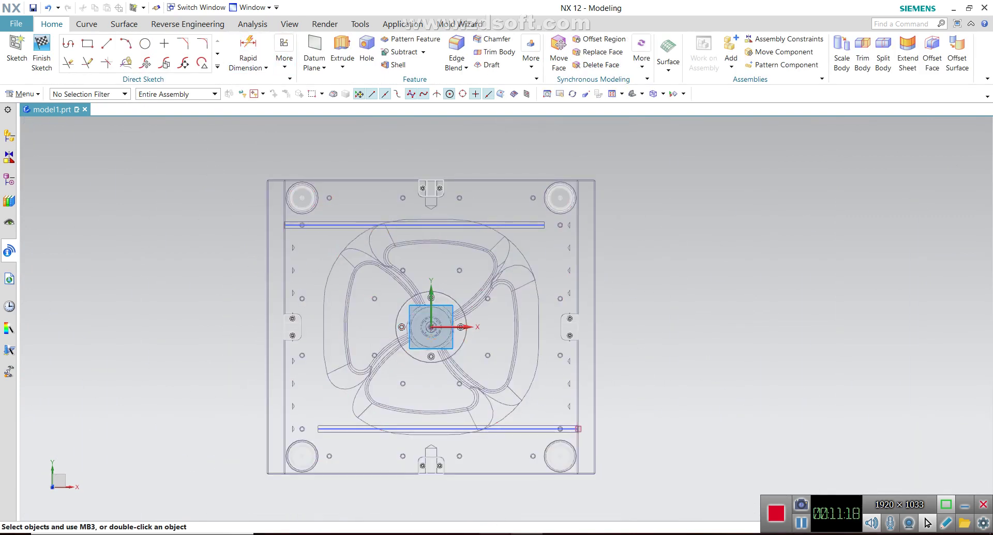
pyautogui.click(495, 533)
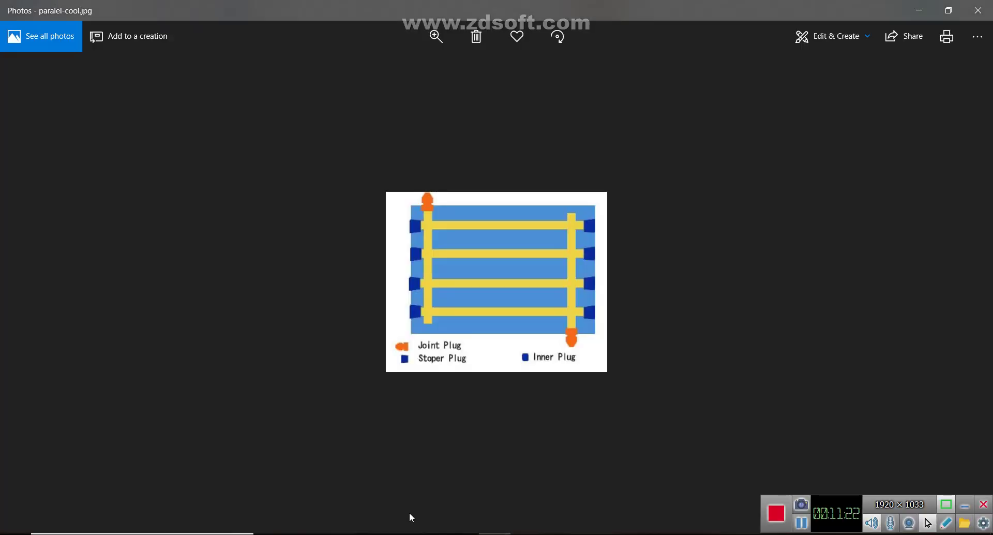
pyautogui.hotkey('alt', 'Tab')
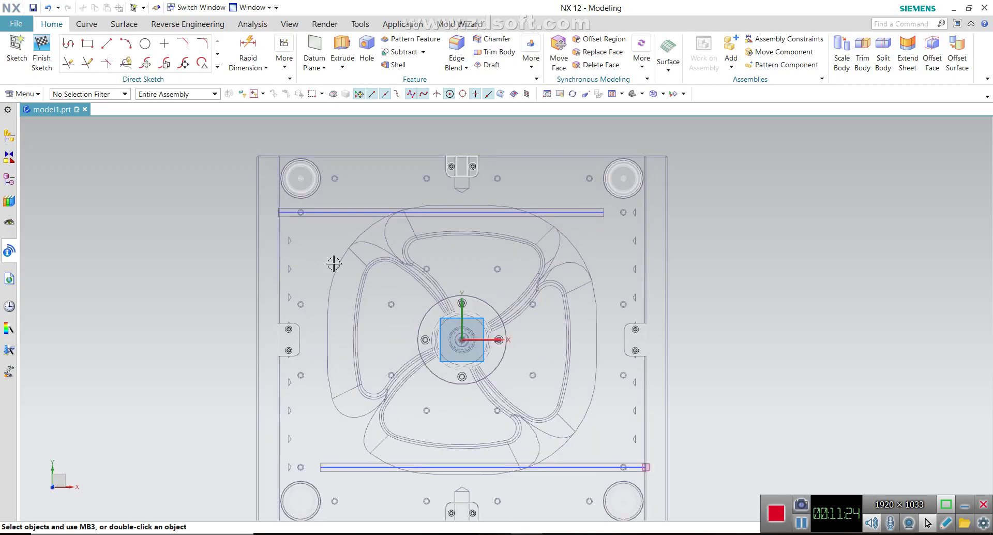
# Step: Draw two vertical lines from the plate's top edge to its bottom edge
pyautogui.click(105, 43)
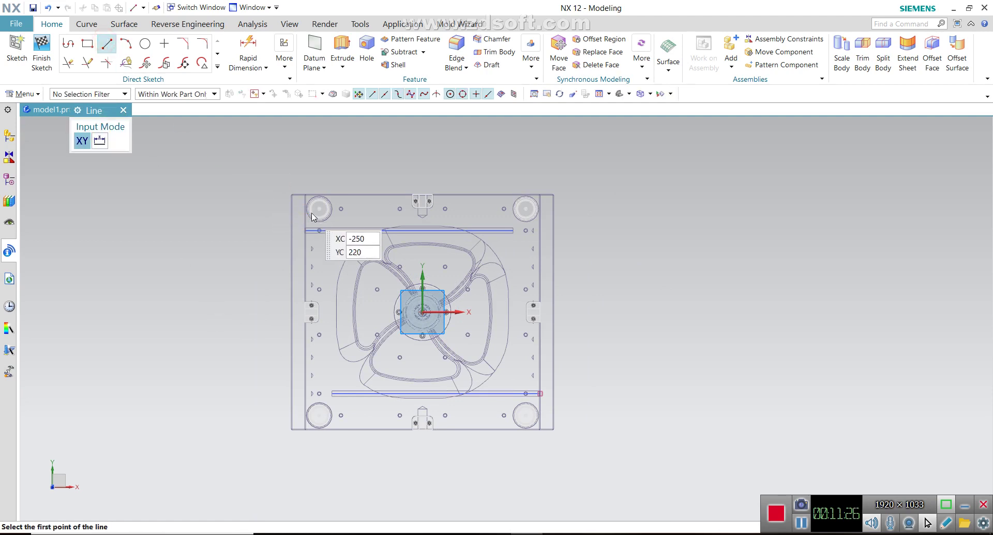
pyautogui.click(359, 197)
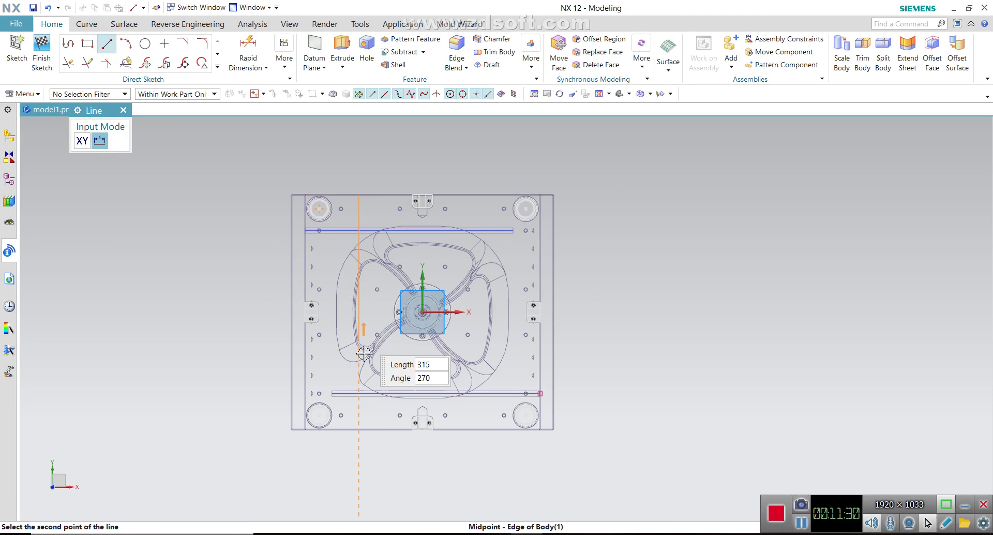
pyautogui.click(360, 428)
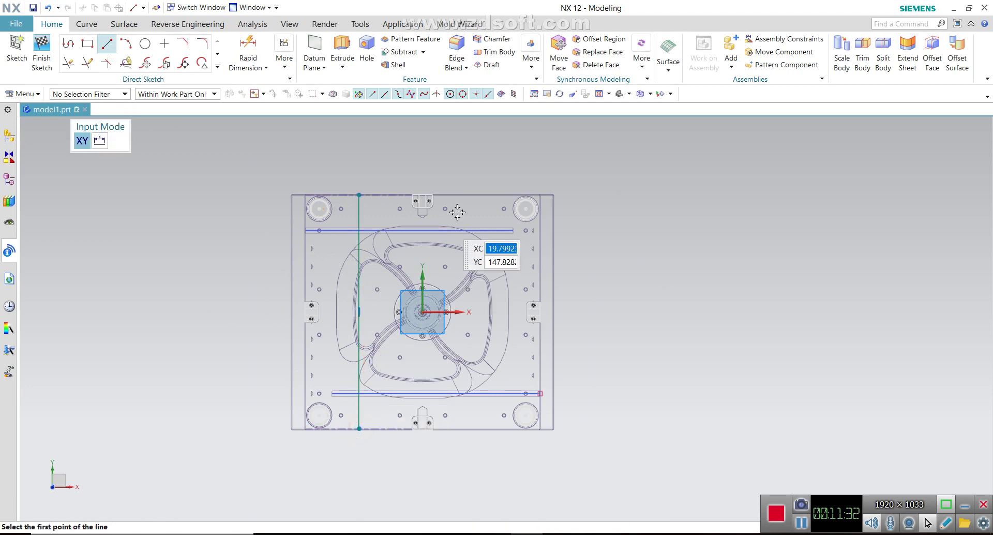
pyautogui.click(390, 195)
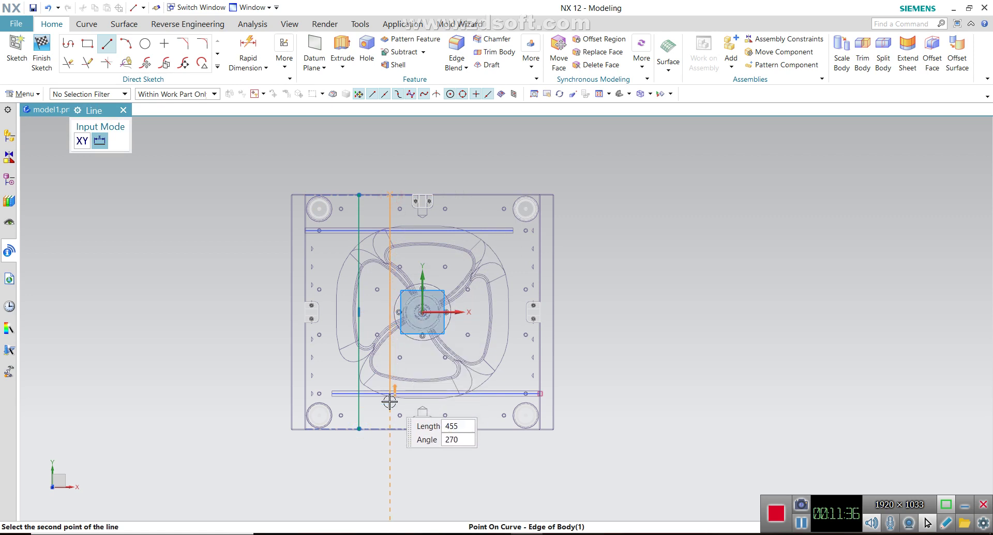
pyautogui.click(391, 428)
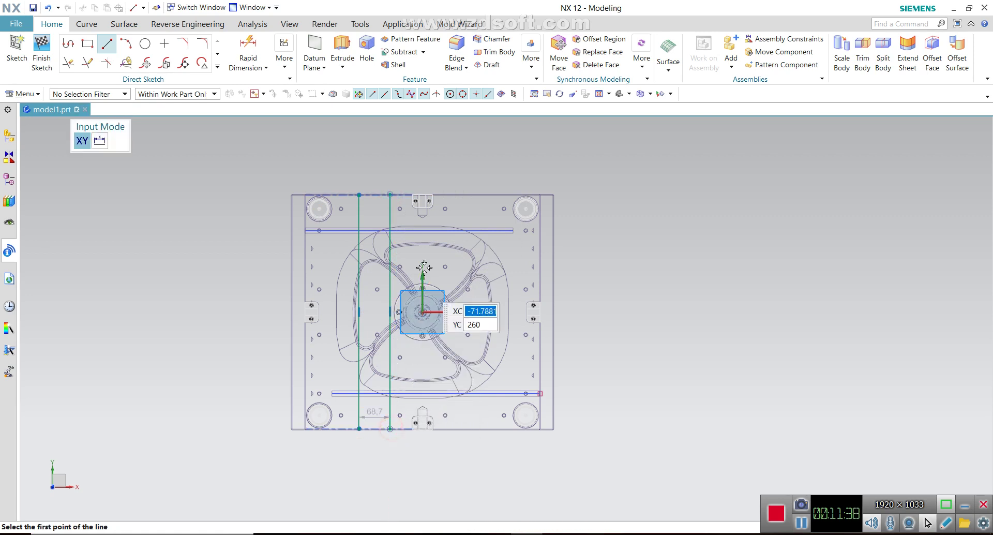
pyautogui.press('Escape')
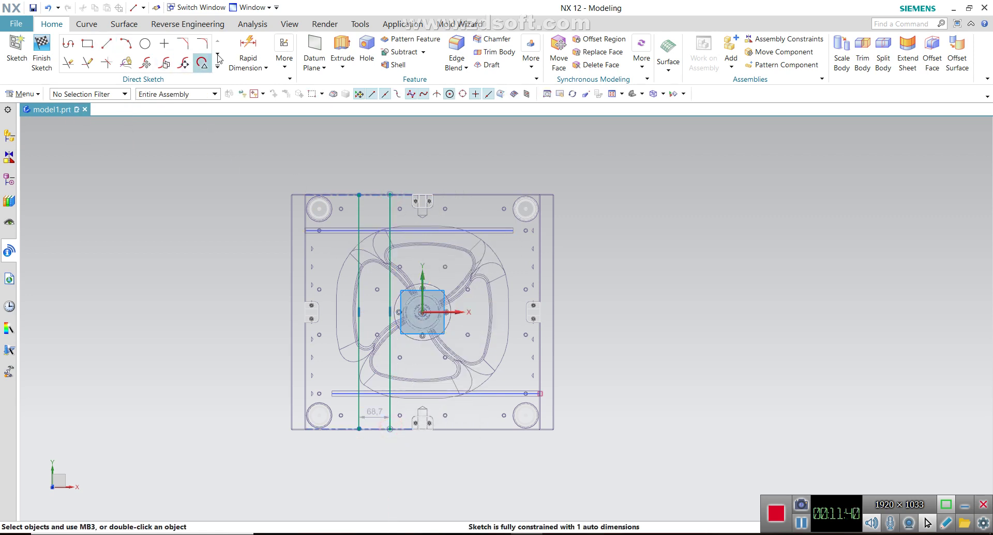
# Step: Mirror the two vertical lines about the sketch's vertical axis
pyautogui.click(217, 66)
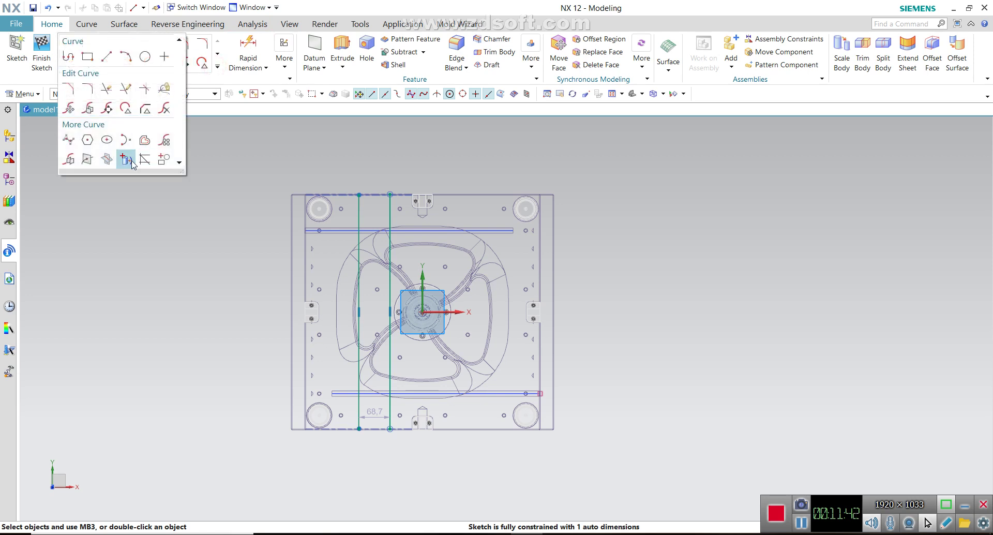
pyautogui.click(71, 159)
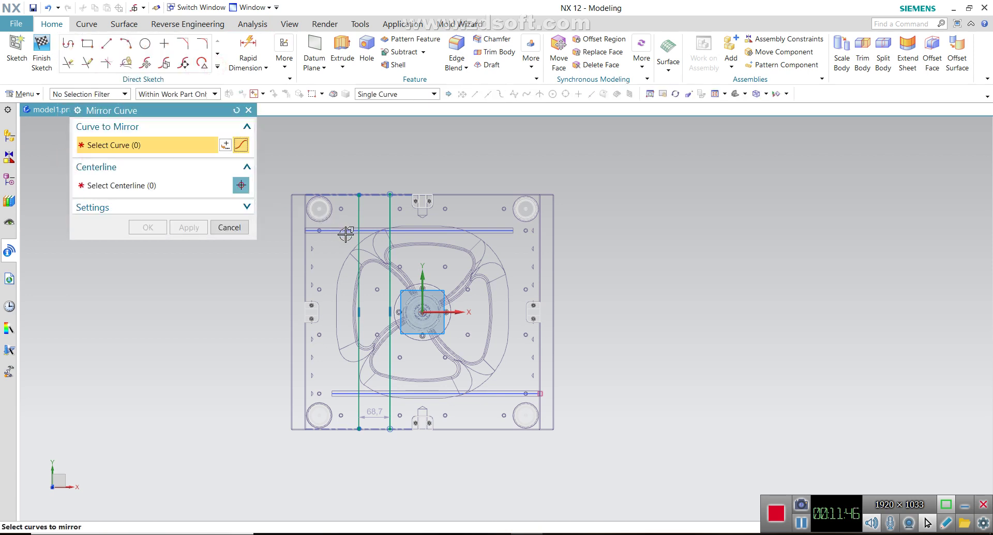
pyautogui.click(359, 251)
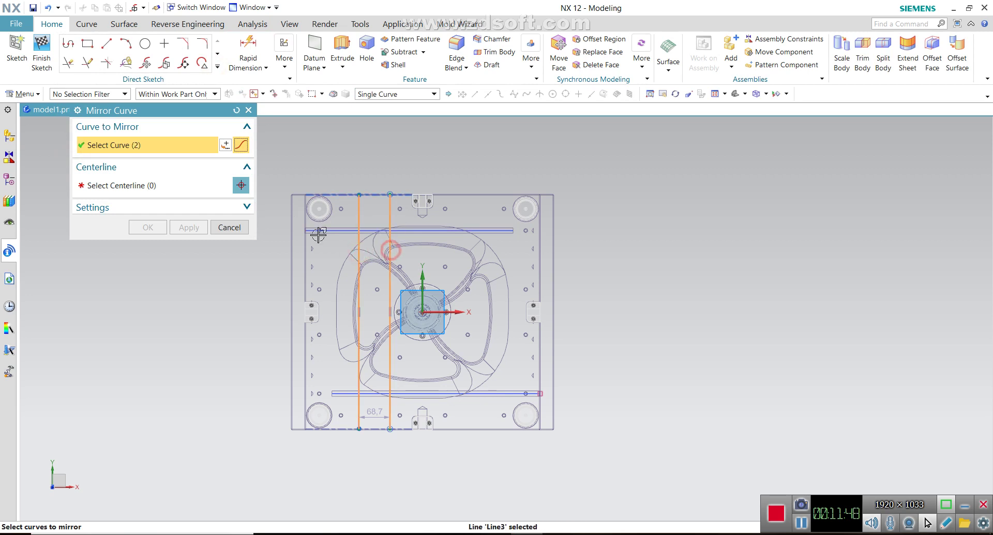
pyautogui.click(150, 184)
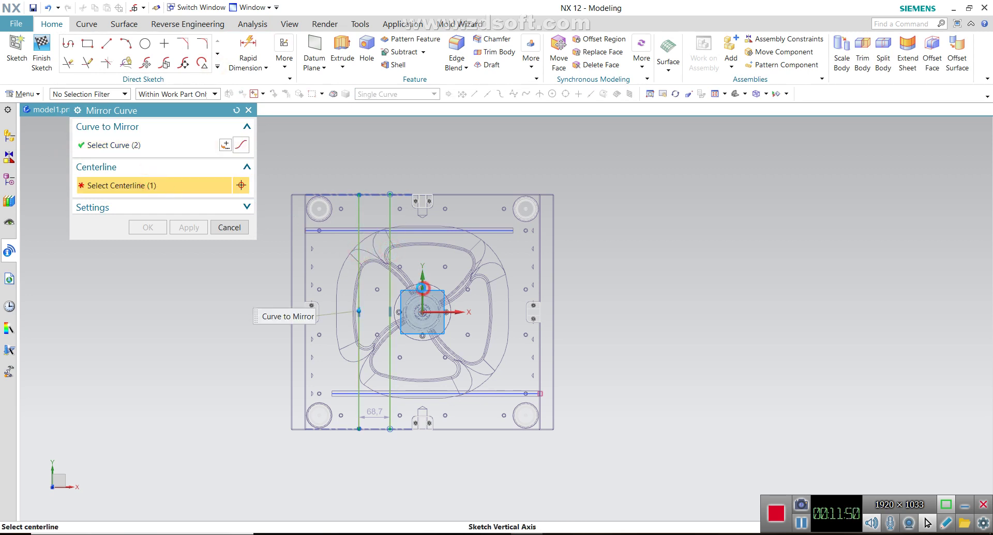
pyautogui.click(423, 288)
pyautogui.click(149, 228)
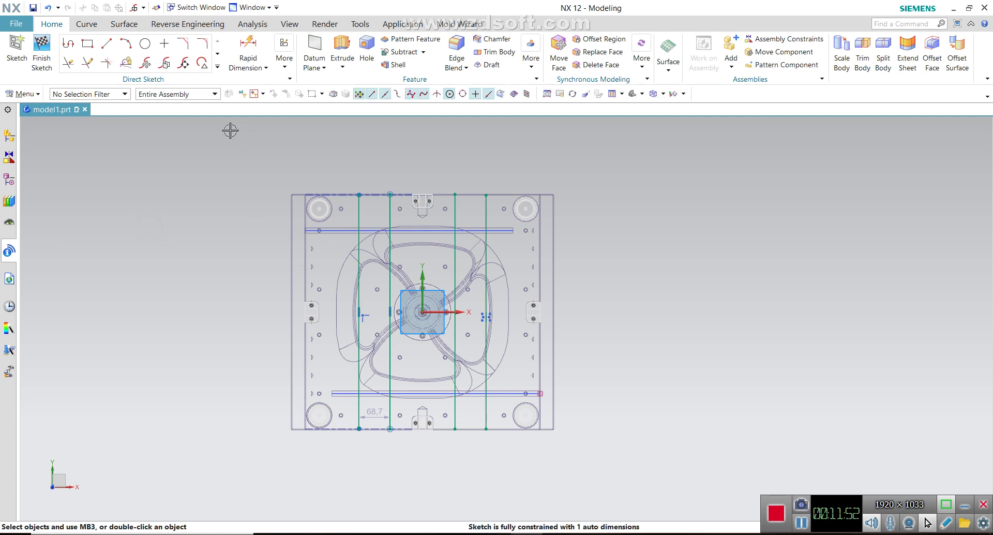
# Step: Dimension the inner vertical line to the plate centre as p20, entering 60 then 55
pyautogui.click(249, 47)
pyautogui.scroll(1, 354, 146)
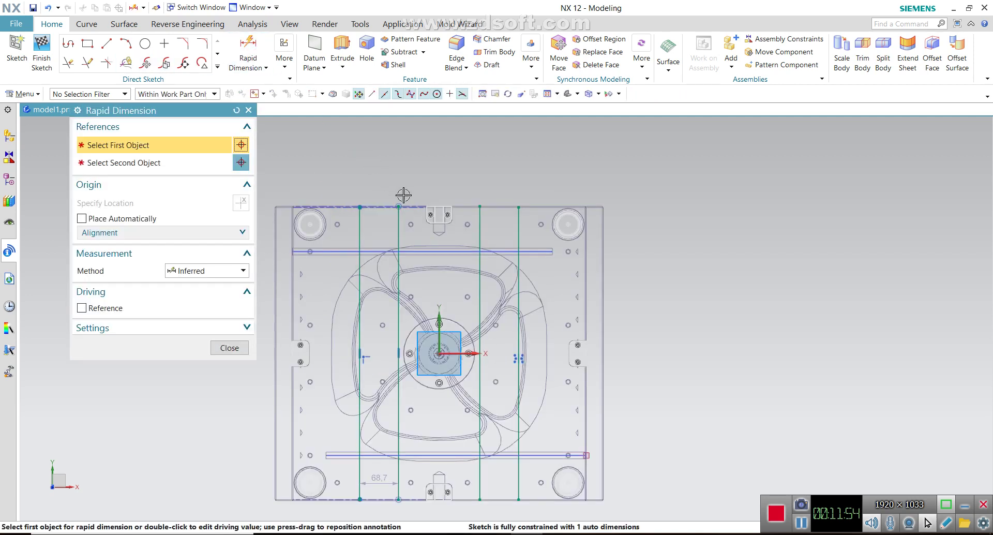
pyautogui.click(398, 207)
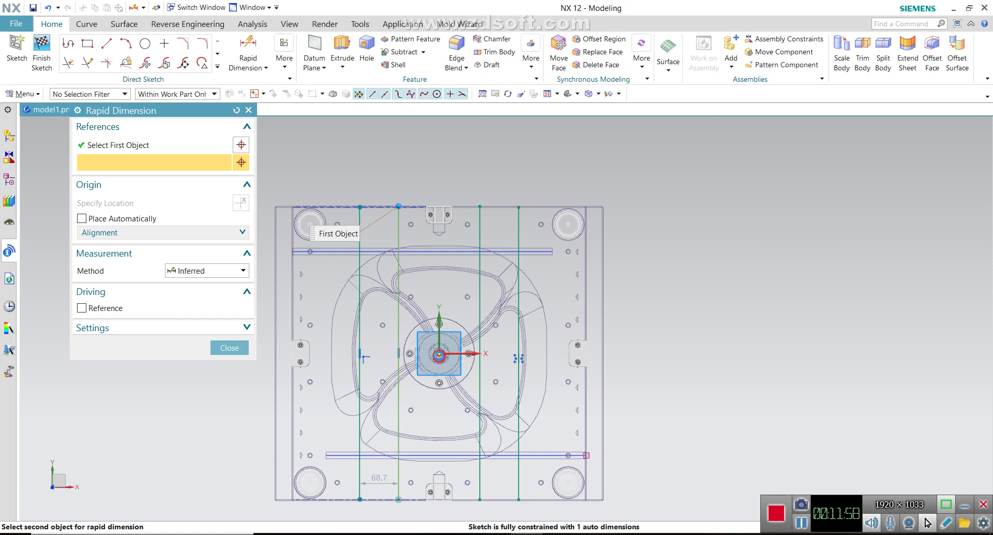
pyautogui.click(439, 325)
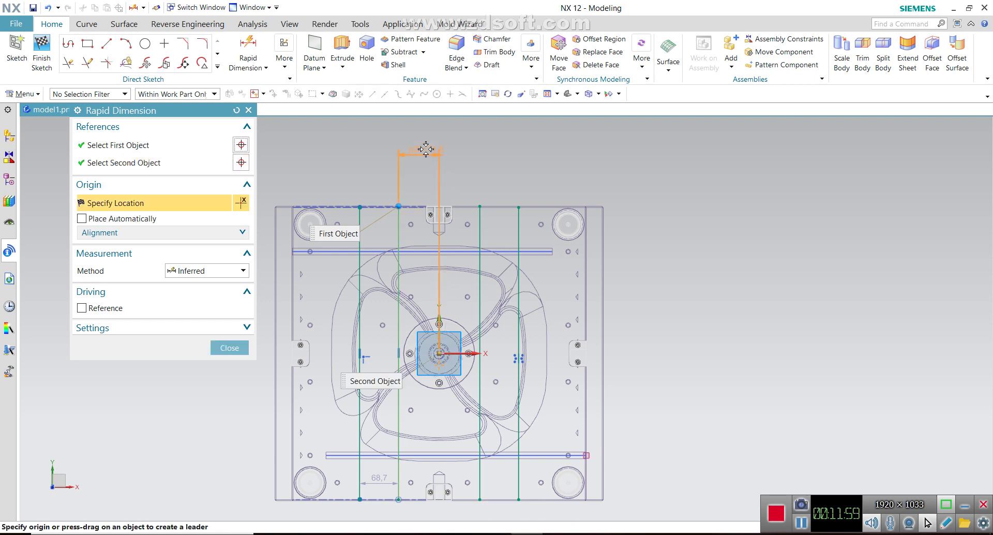
pyautogui.click(488, 174)
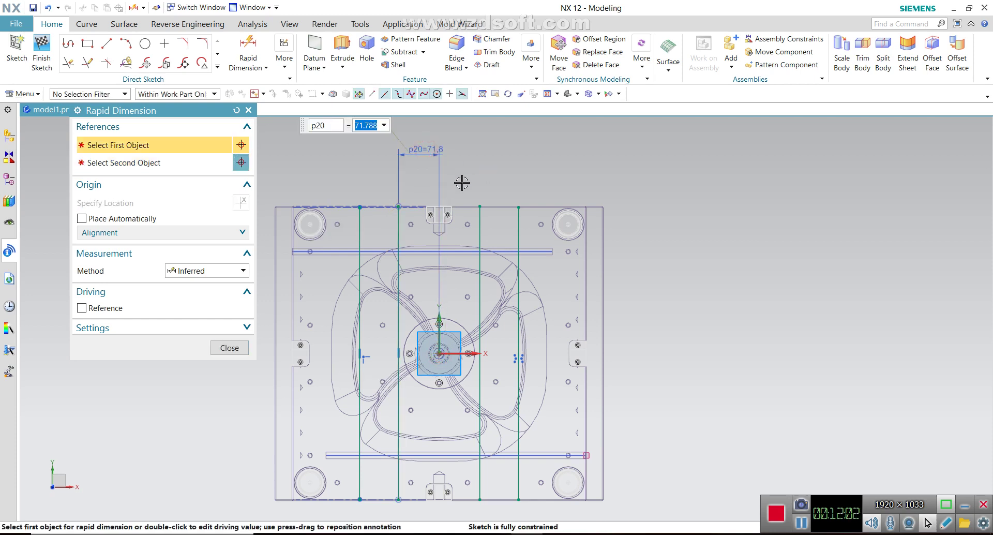
pyautogui.press('Return')
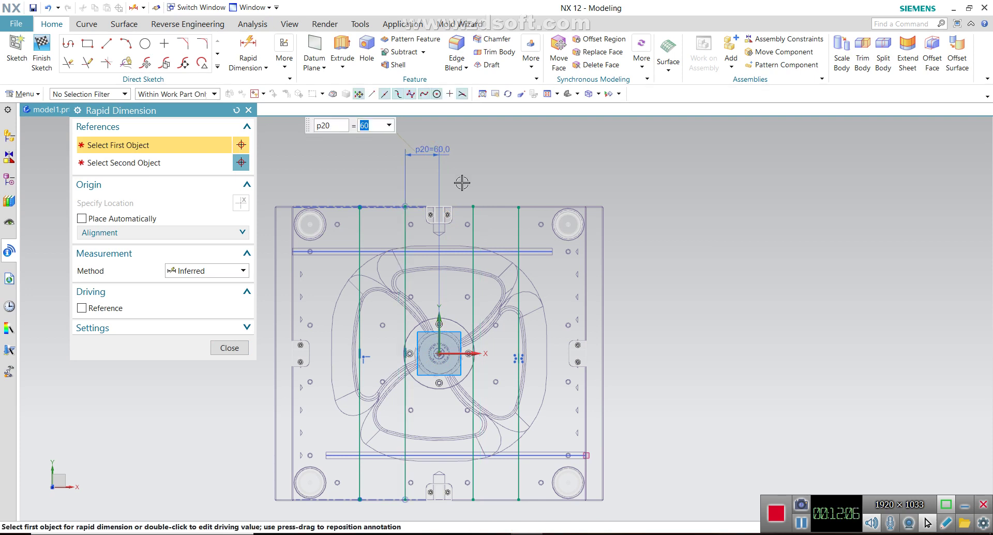
pyautogui.press('Return')
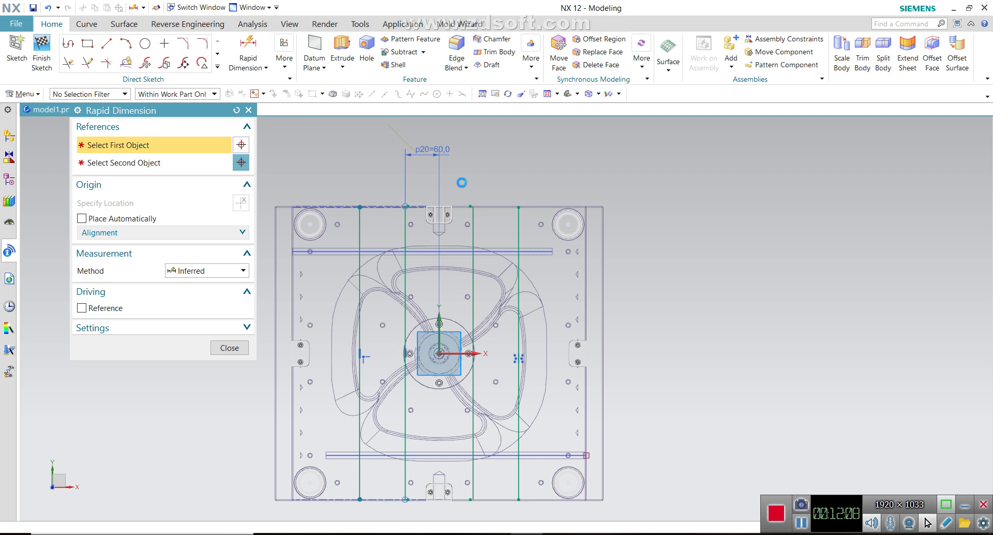
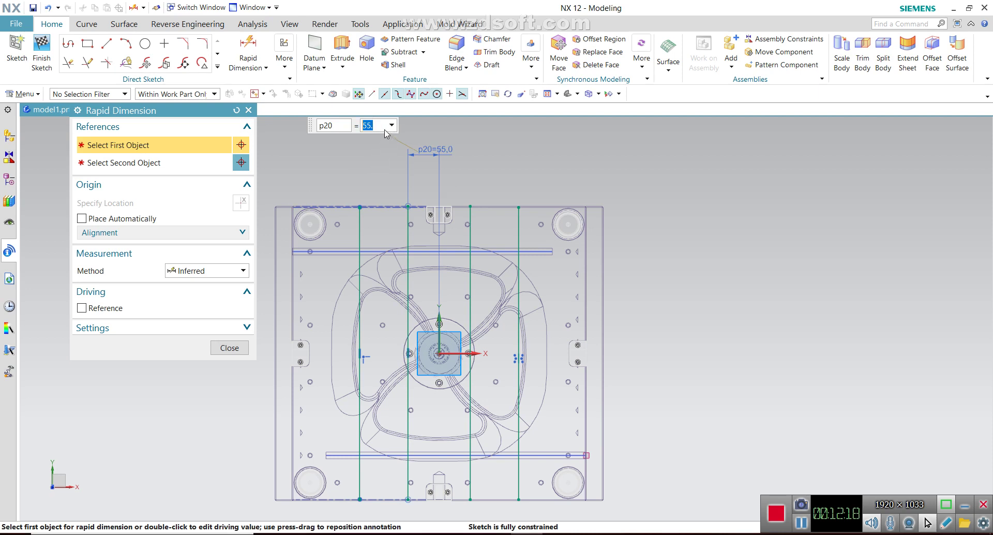
# Step: Set the cooling-line spacing dimension p20 to 52
pyautogui.write('2')
pyautogui.press('Return')
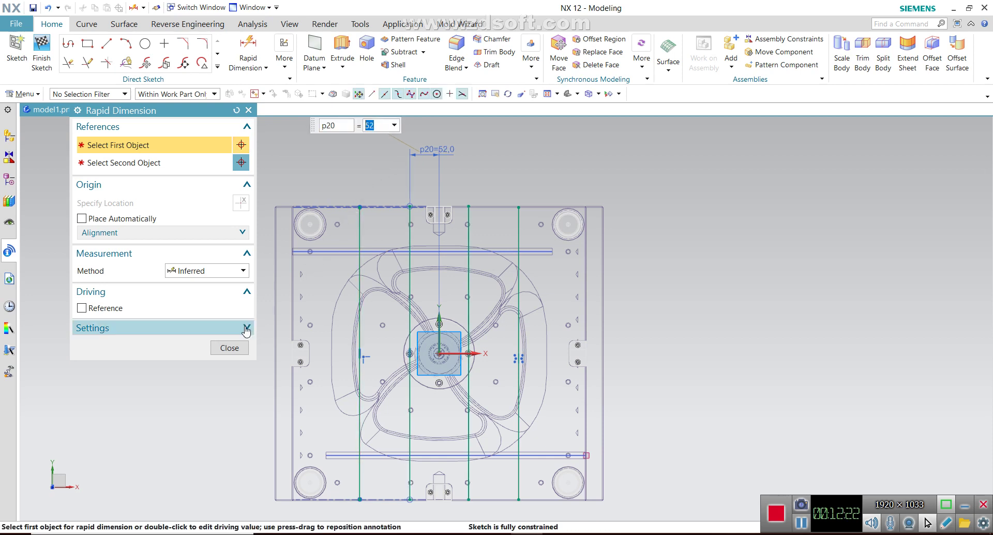
pyautogui.click(229, 347)
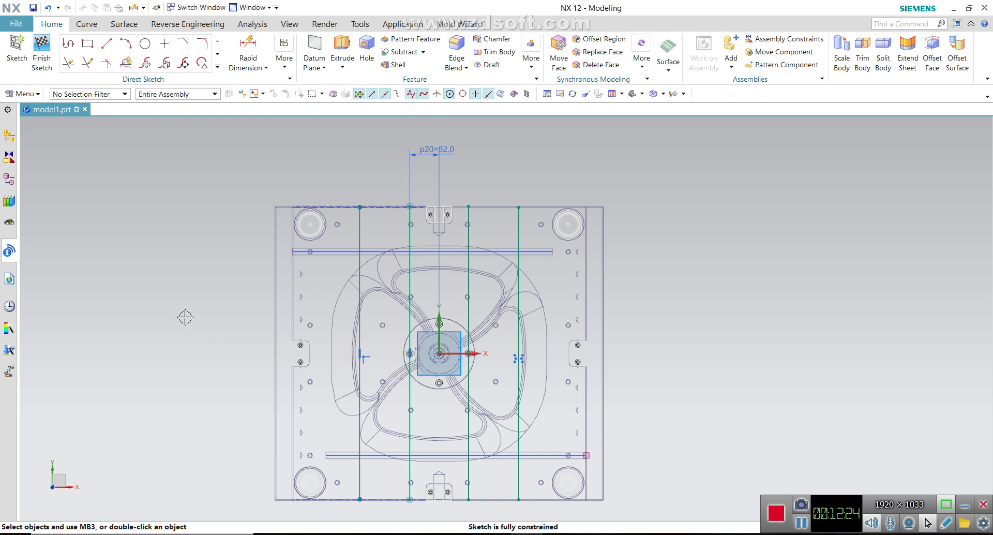
# Step: Orbit the mold plate and compare it with the paralel-cool.jpg reference image
pyautogui.moveTo(177, 346); pyautogui.dragTo(189, 289, button='middle')
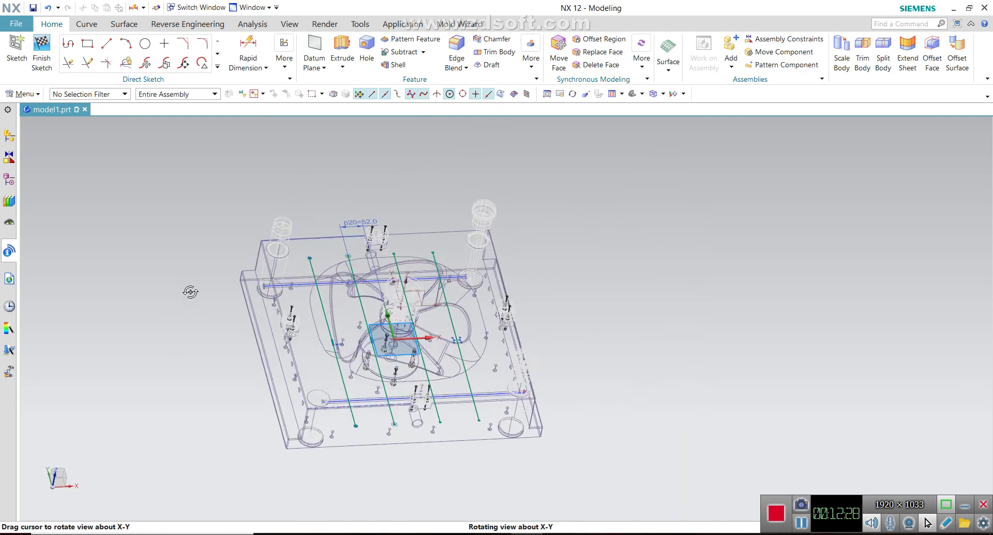
pyautogui.hotkey('alt', 'Tab')
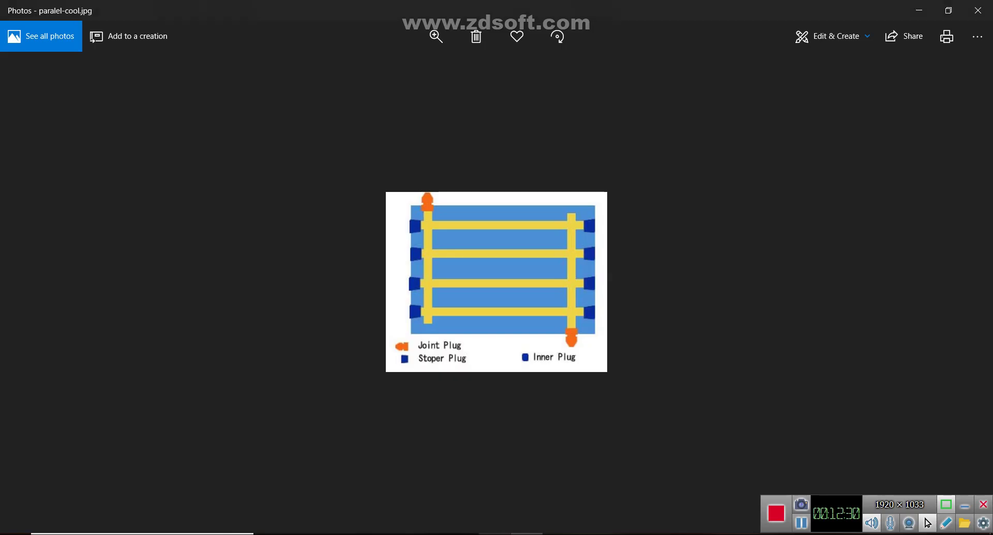
pyautogui.hotkey('alt', 'Tab')
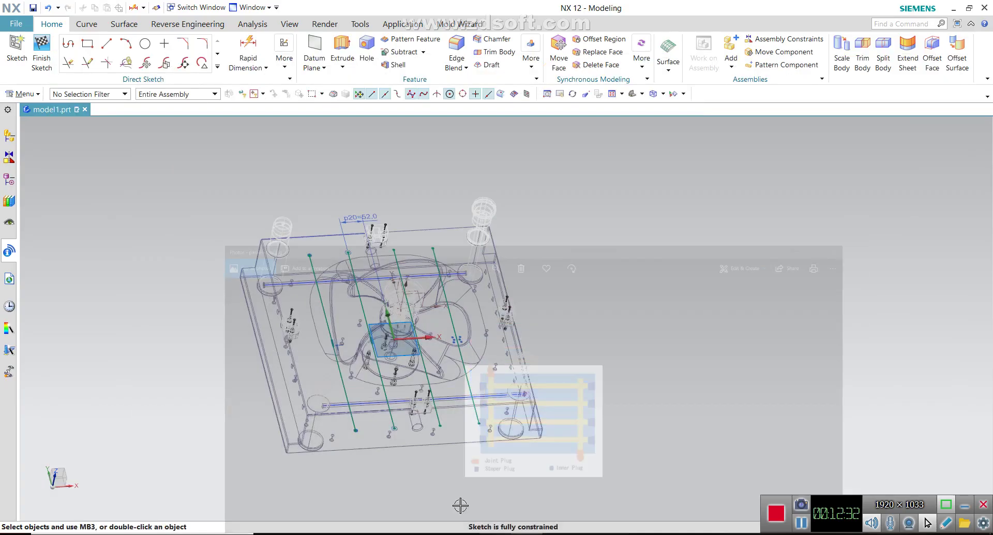
pyautogui.moveTo(290, 311); pyautogui.dragTo(302, 327, button='middle')
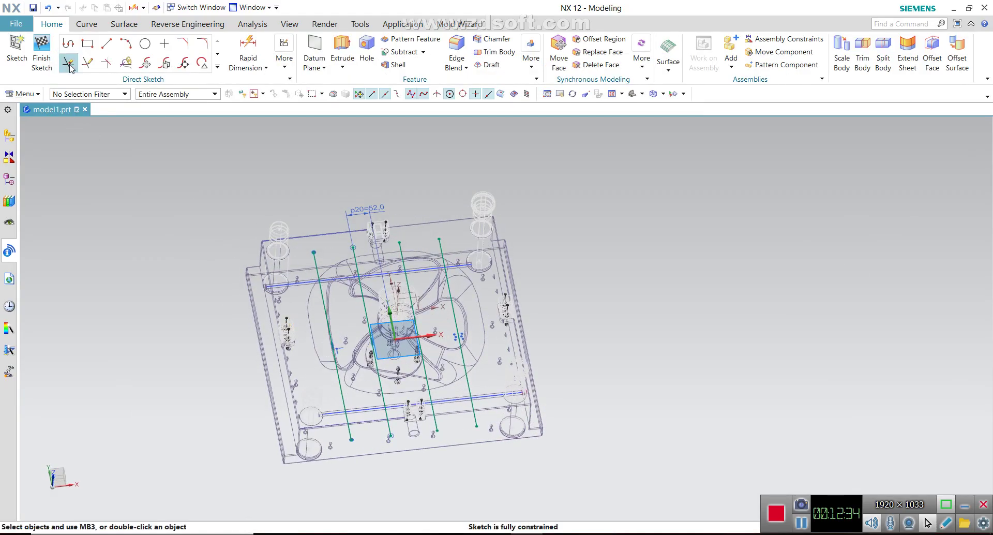
# Step: Reopen the channel-line sketch, change p20 from 52 to 50 keeping the expression, and finish it
pyautogui.click(51, 45)
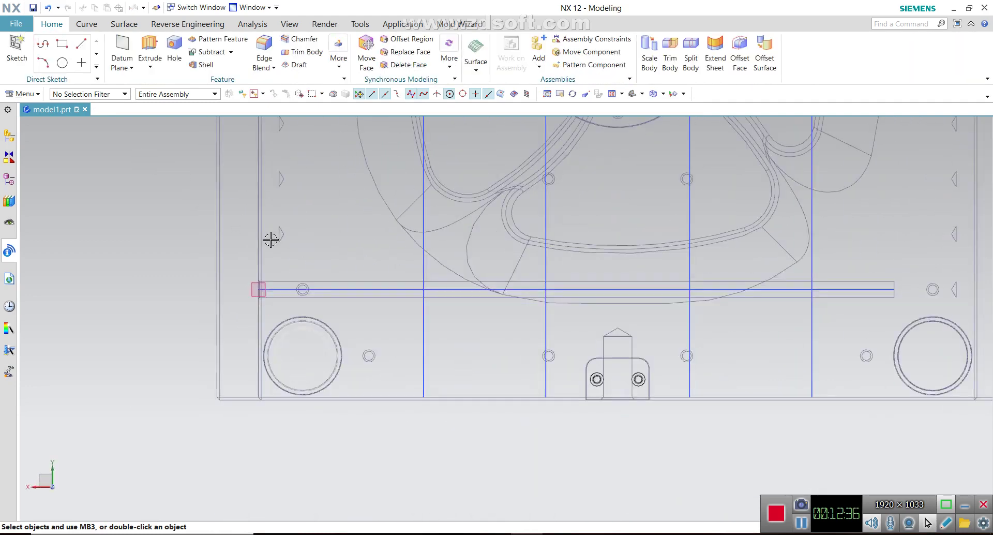
pyautogui.moveTo(508, 288); pyautogui.dragTo(466, 255, button='middle')
pyautogui.scroll(2, 466, 255)
pyautogui.scroll(2, 414, 207)
pyautogui.doubleClick(412, 175)
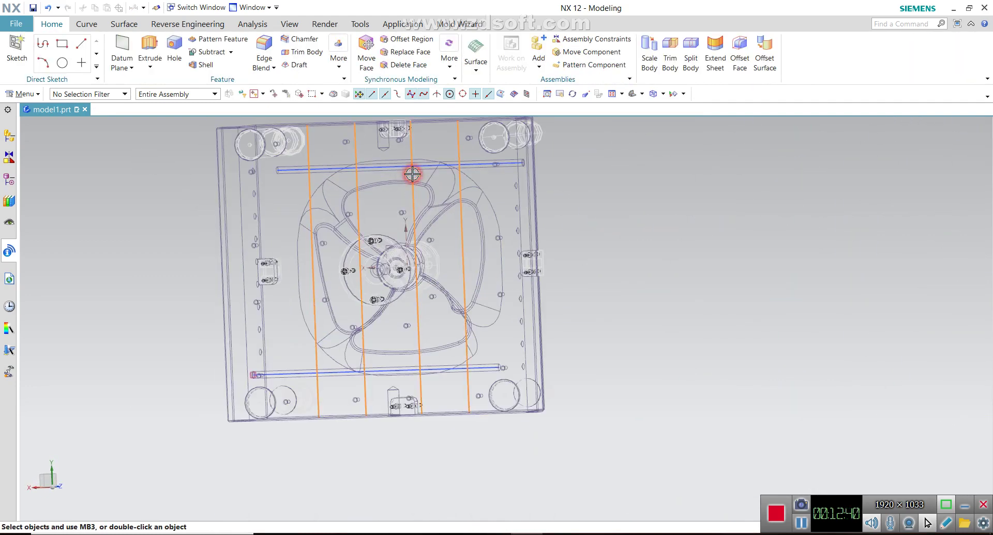
pyautogui.click(510, 149)
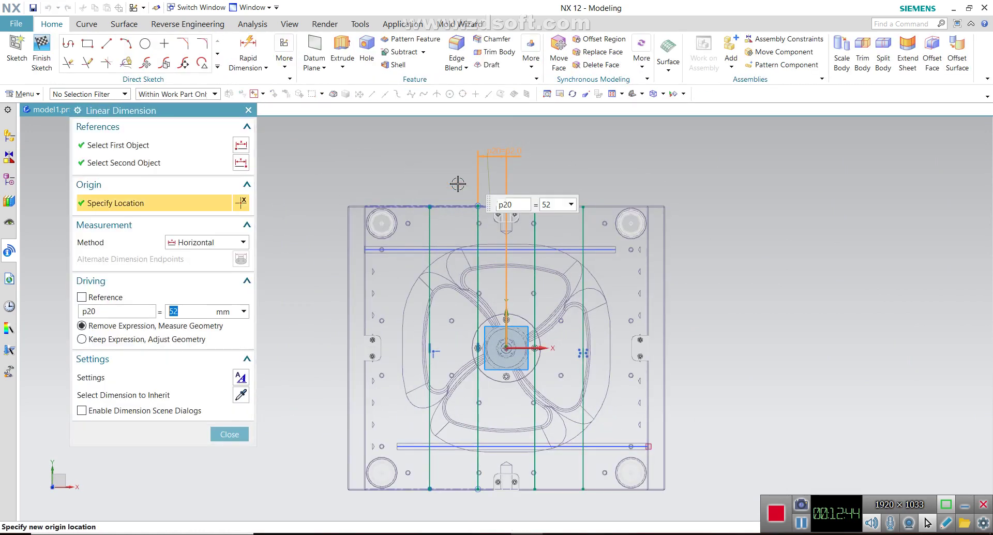
pyautogui.write('50')
pyautogui.press('Return')
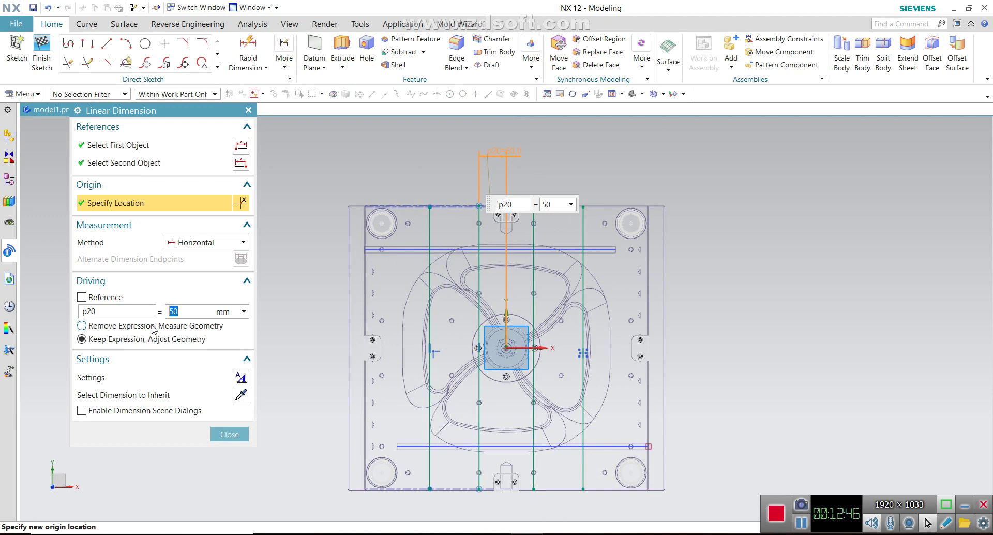
pyautogui.click(227, 435)
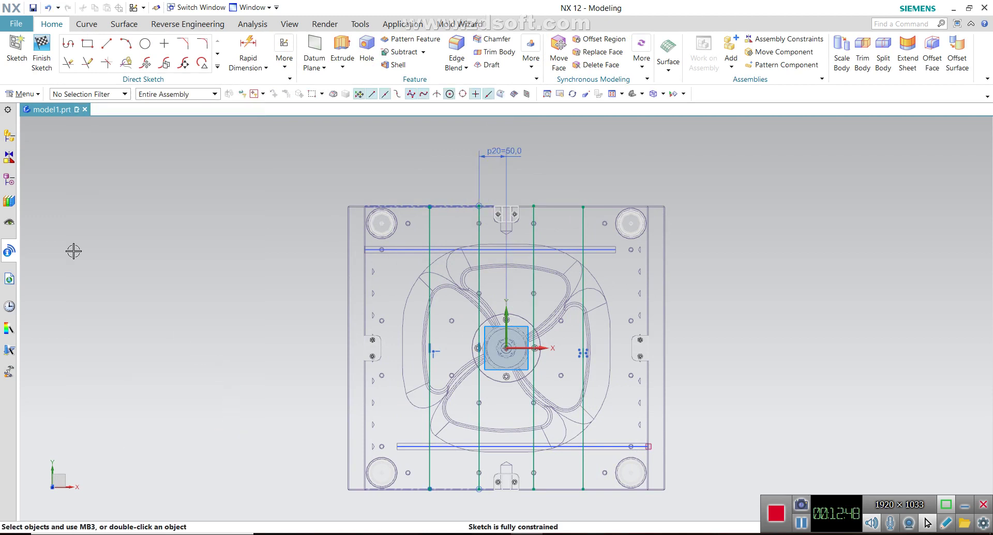
pyautogui.click(41, 57)
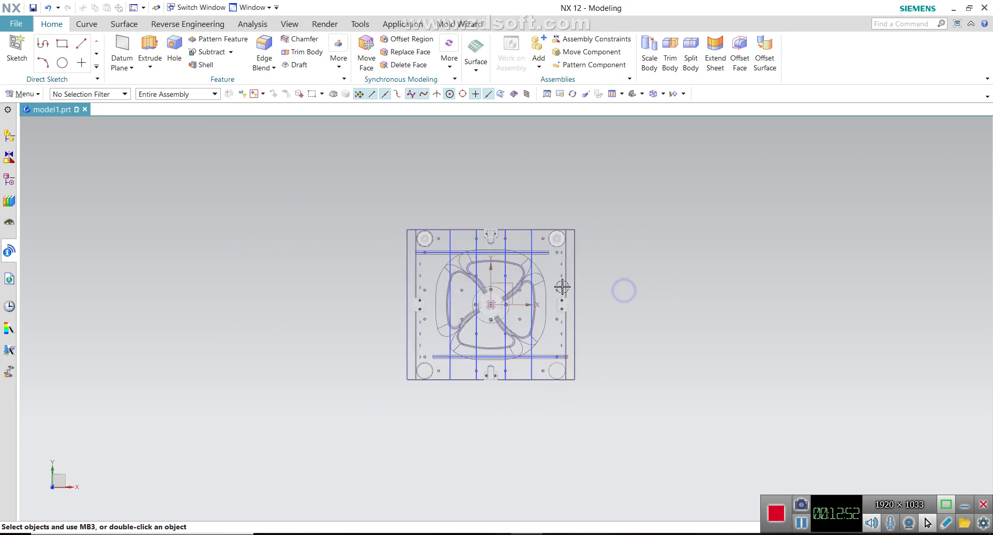
# Step: Create a 12 mm solid tube, inner diameter 0, along the left vertical channel line
pyautogui.scroll(2, 364, 240)
pyautogui.click(22, 94)
pyautogui.moveTo(29, 150)
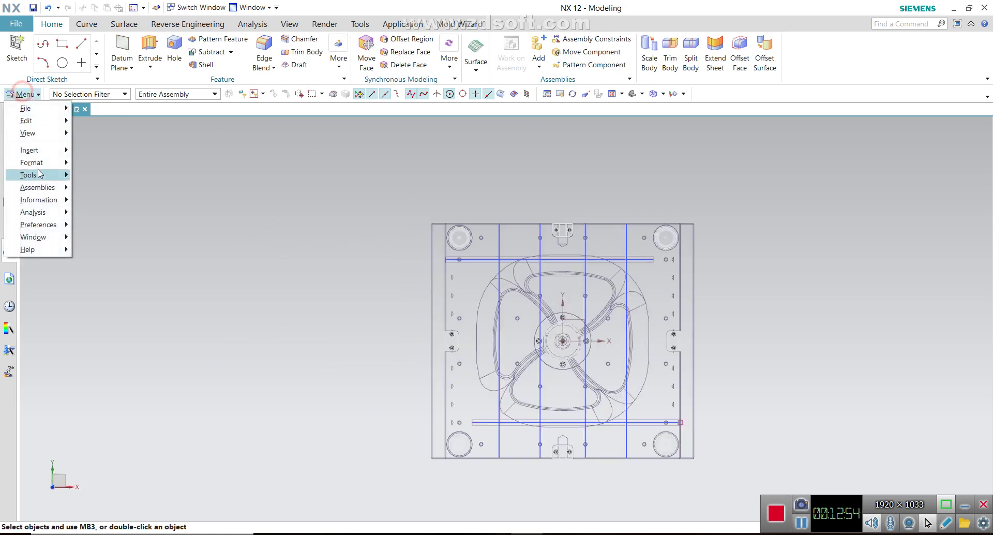
pyautogui.click(132, 355)
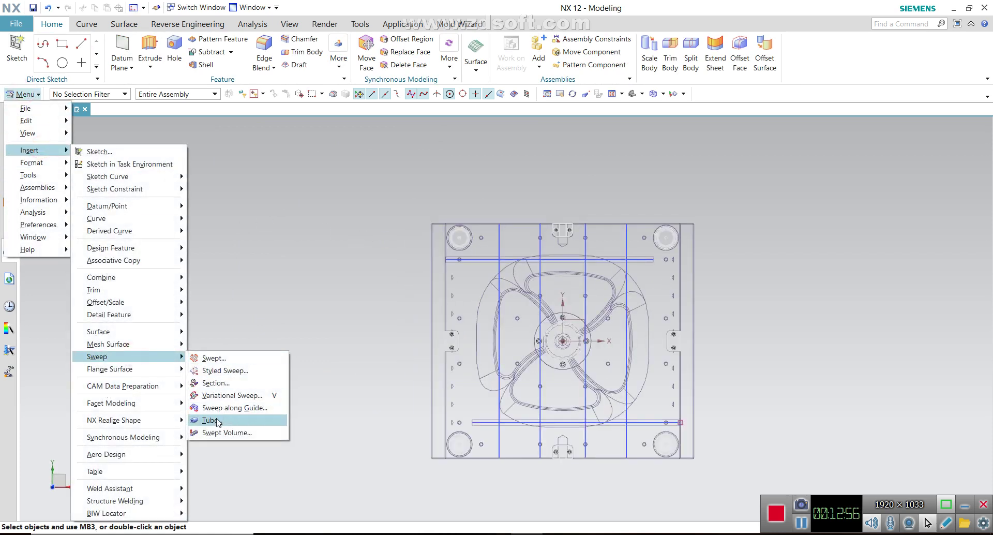
pyautogui.click(212, 420)
pyautogui.click(500, 313)
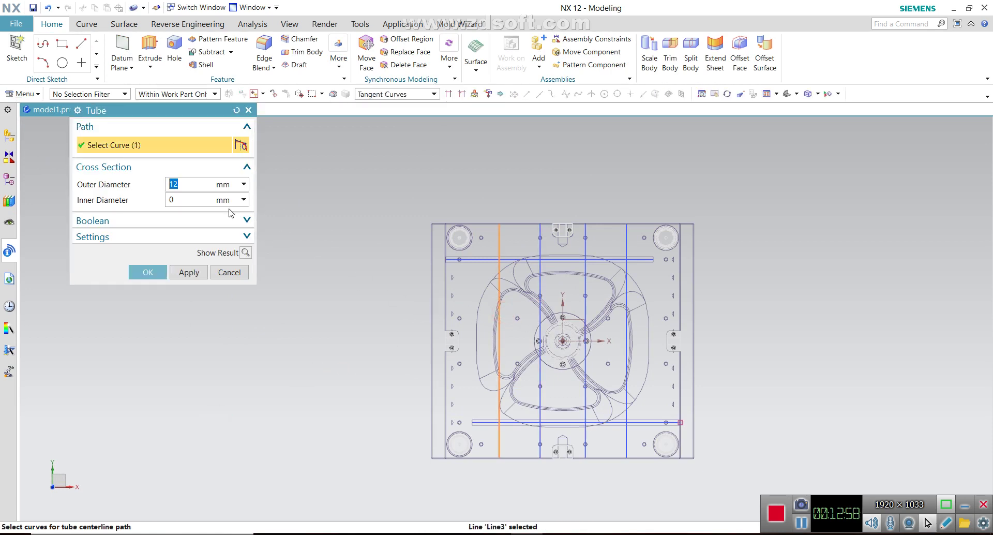
pyautogui.click(204, 271)
# Step: Add 12 mm tubes along the remaining three vertical channel lines
pyautogui.click(541, 273)
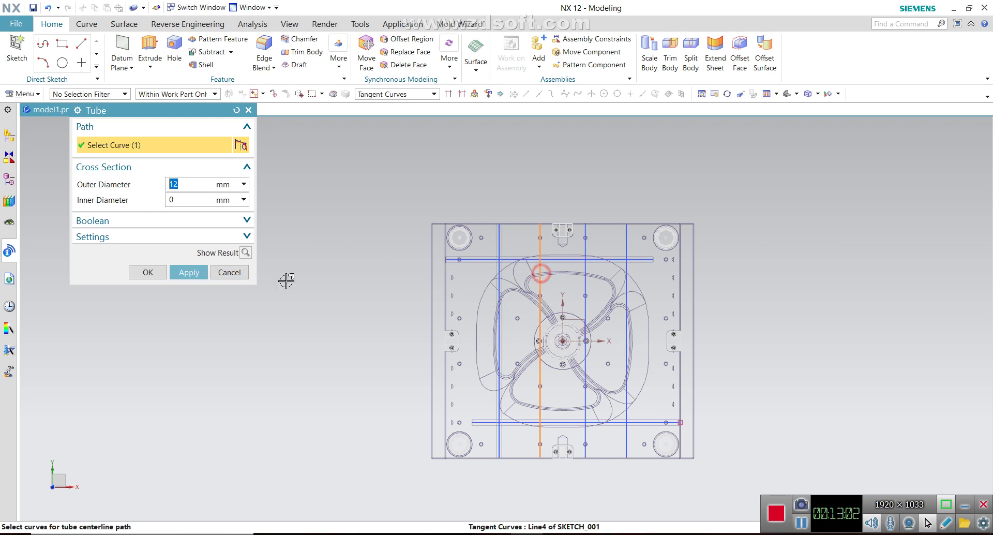
pyautogui.click(183, 277)
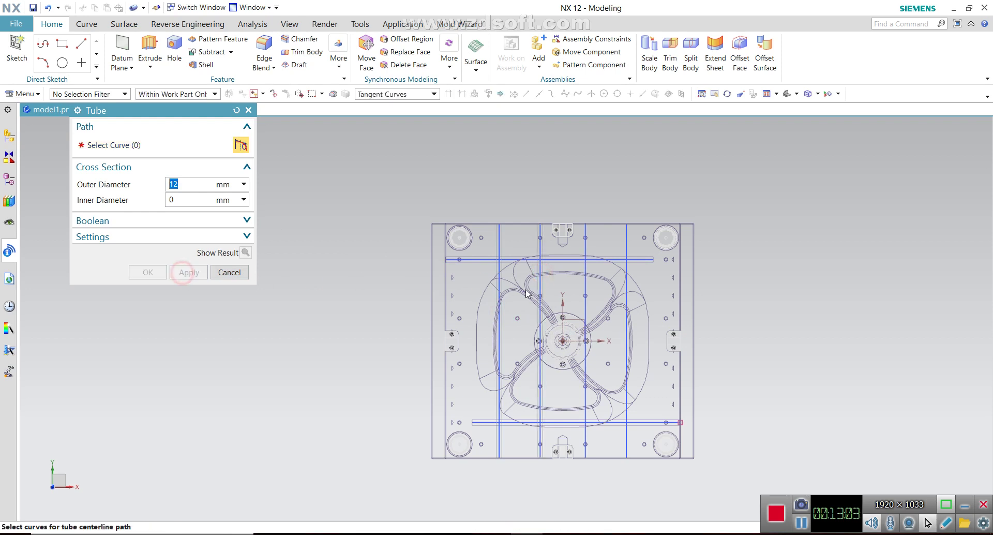
pyautogui.click(585, 270)
pyautogui.click(190, 275)
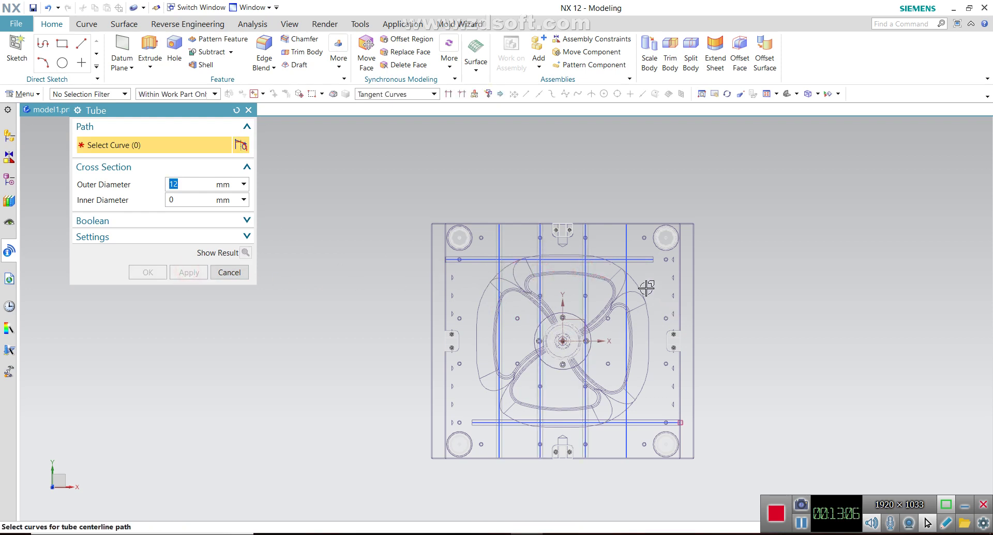
pyautogui.click(626, 276)
pyautogui.click(182, 274)
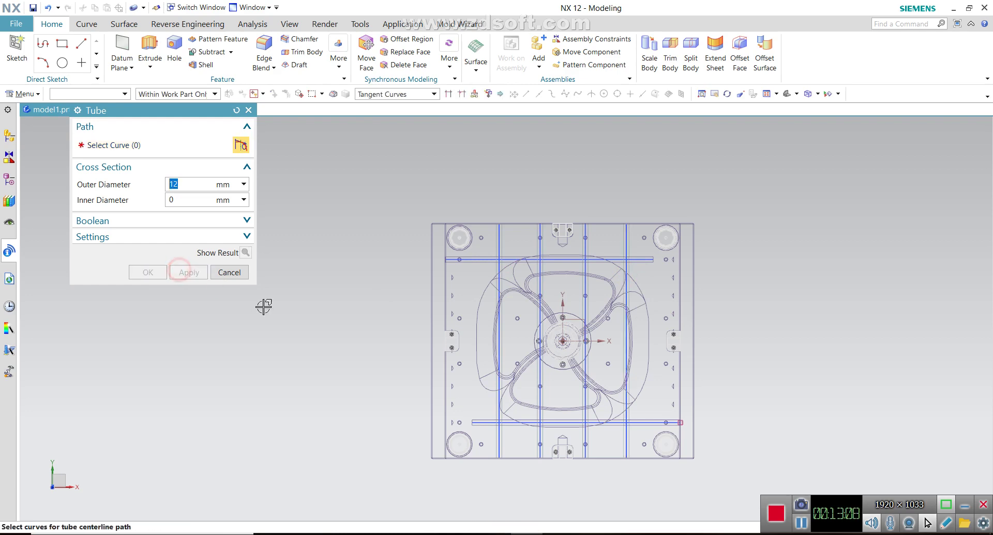
pyautogui.click(237, 272)
pyautogui.moveTo(342, 330)
pyautogui.mouseDown(button='middle')
pyautogui.moveTo(412, 296)
pyautogui.moveTo(654, 324)
pyautogui.mouseUp(button='middle')
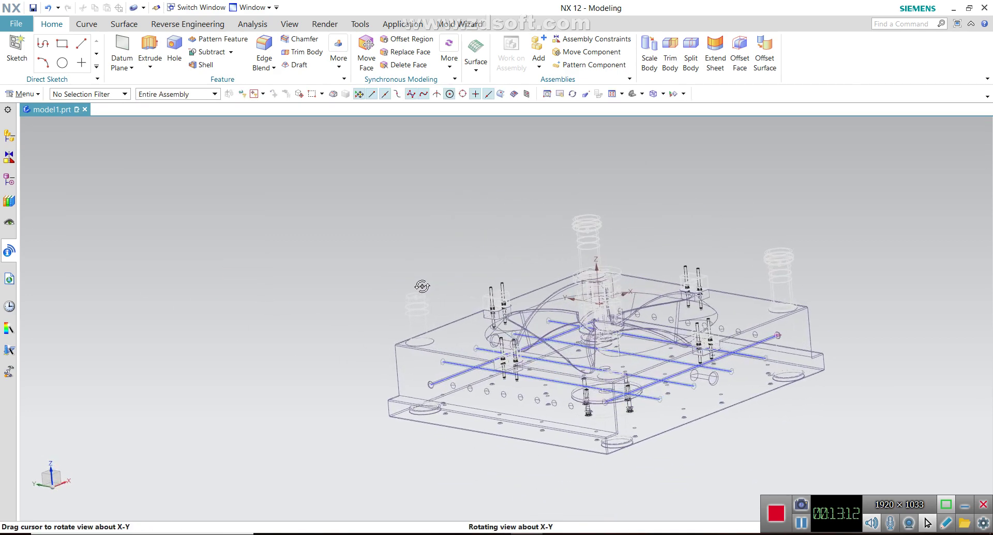
# Step: In the Part Navigator, open Sketch (169) for editing below Tube features 170–173
pyautogui.moveTo(743, 460)
pyautogui.mouseDown(button='middle')
pyautogui.moveTo(850, 423)
pyautogui.moveTo(750, 448)
pyautogui.mouseUp(button='middle')
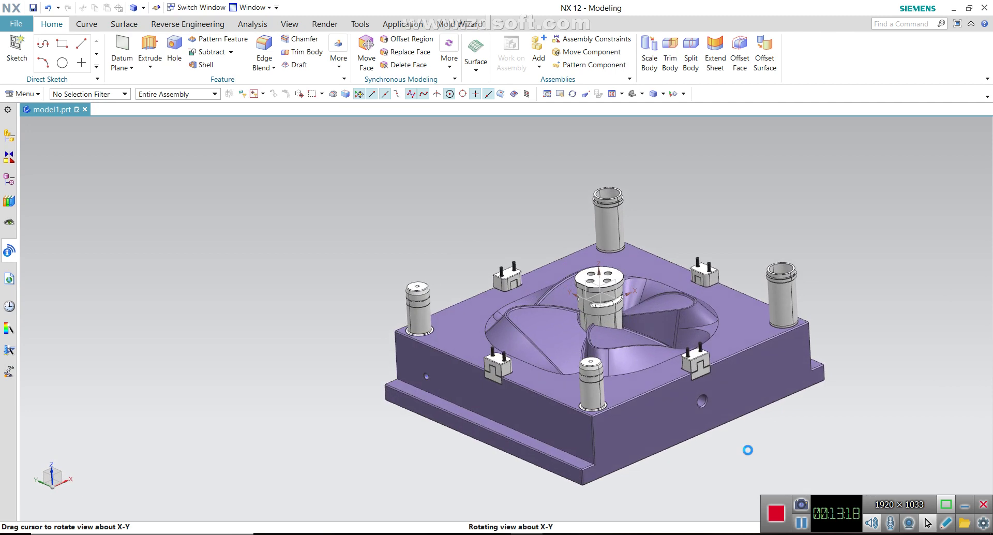
pyautogui.scroll(-2, 321, 283)
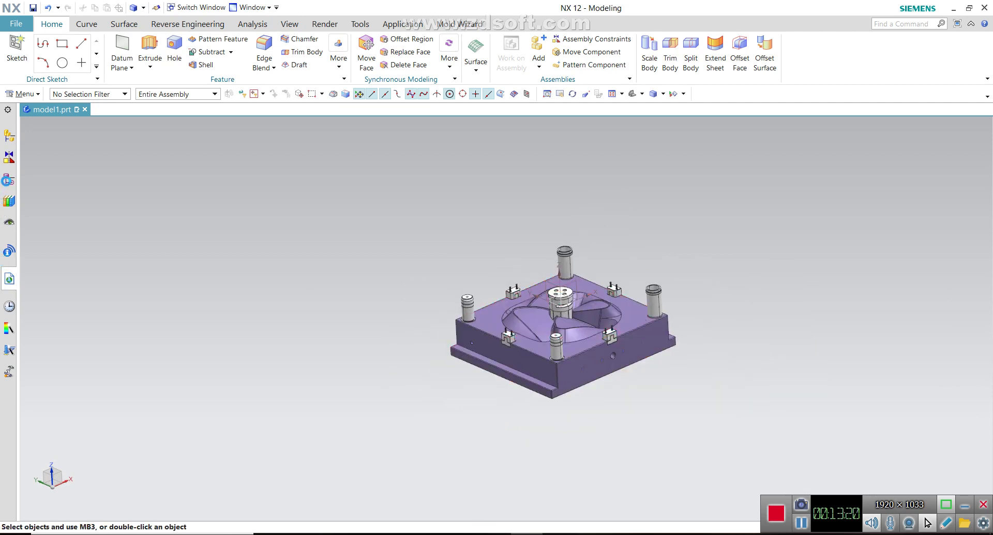
pyautogui.moveTo(392, 360); pyautogui.dragTo(497, 244, button='middle')
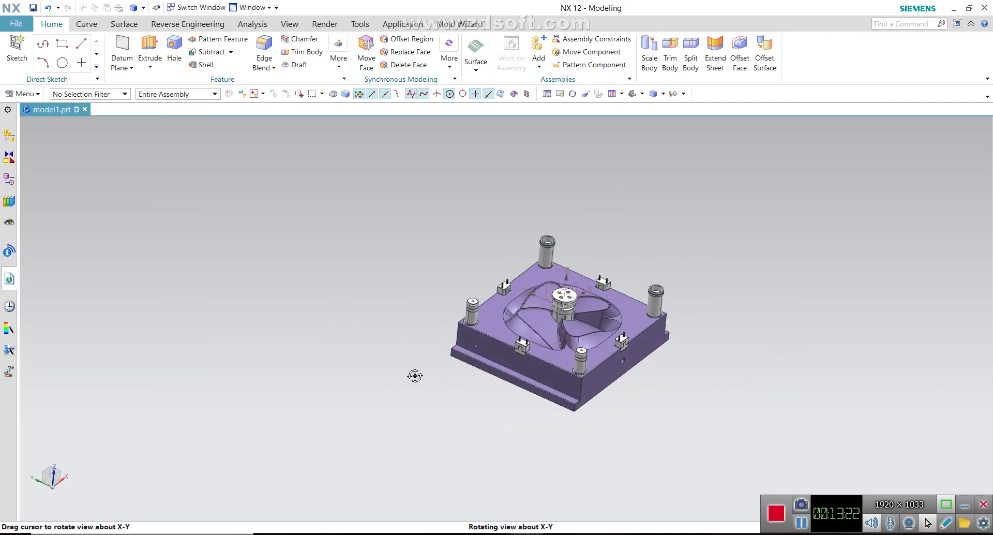
pyautogui.scroll(3, 497, 243)
pyautogui.scroll(3, 498, 244)
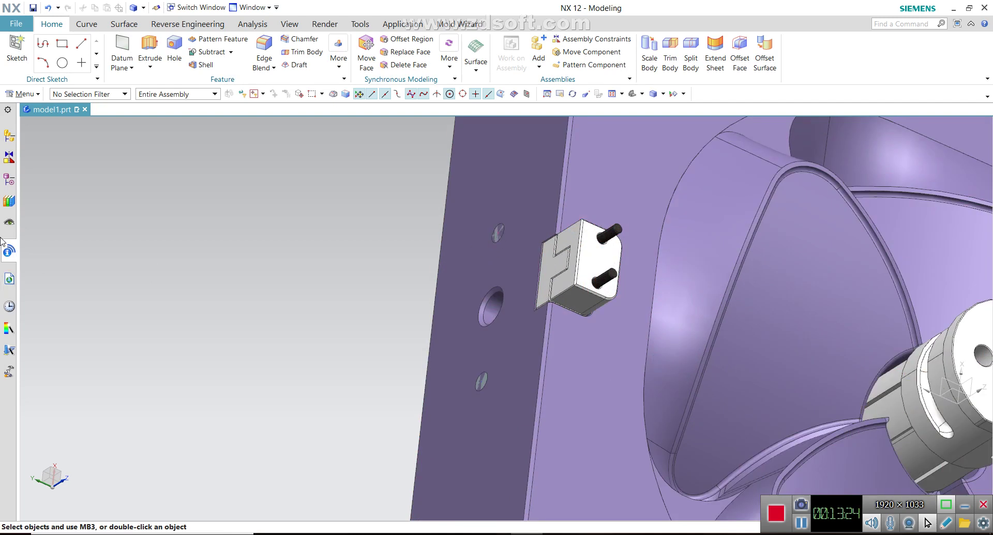
pyautogui.click(9, 179)
pyautogui.scroll(-7, 109, 331)
pyautogui.scroll(-7, 100, 406)
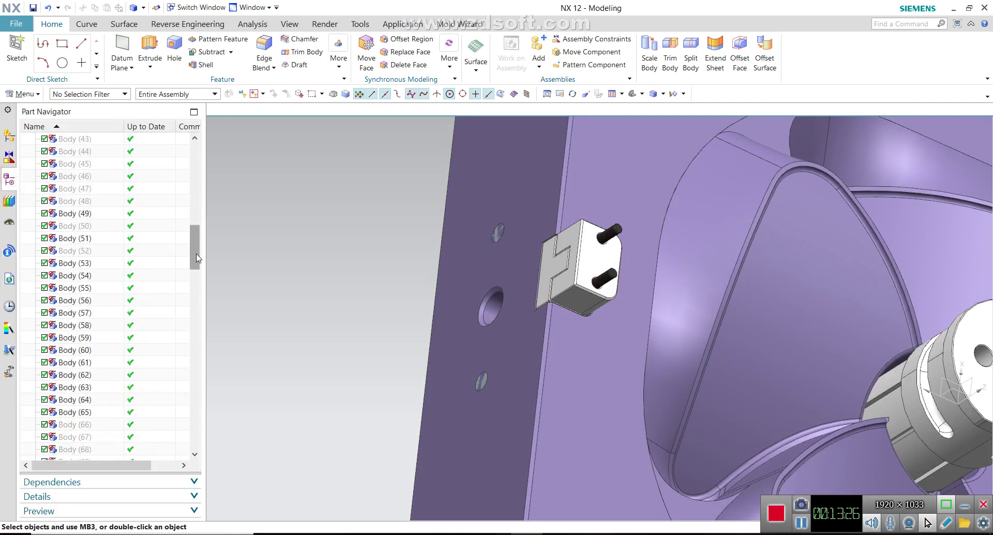
pyautogui.moveTo(196, 258); pyautogui.dragTo(181, 456)
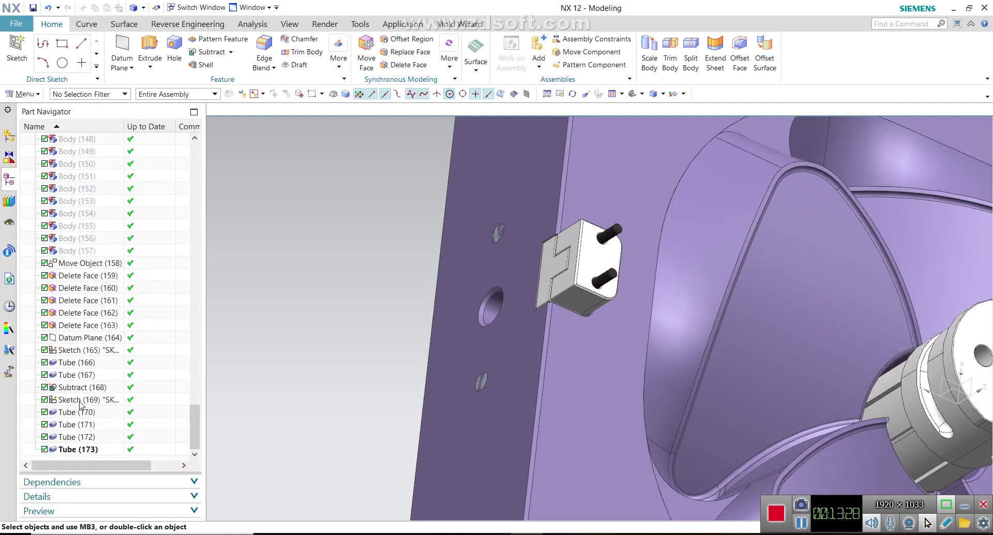
pyautogui.doubleClick(80, 401)
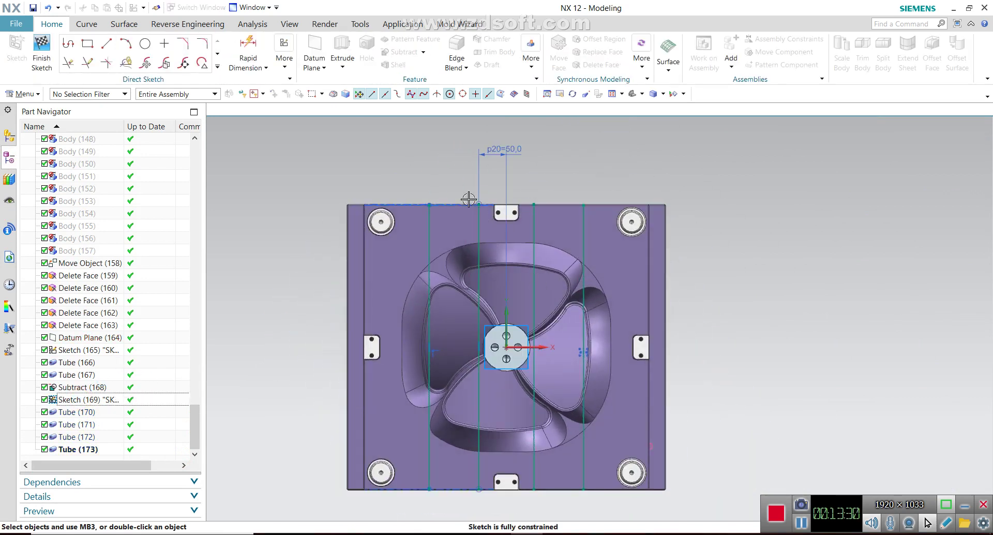
# Step: Zoom in on where the vertical sketch line meets the plate's top edge
pyautogui.scroll(3, 469, 200)
pyautogui.scroll(-2, 527, 196)
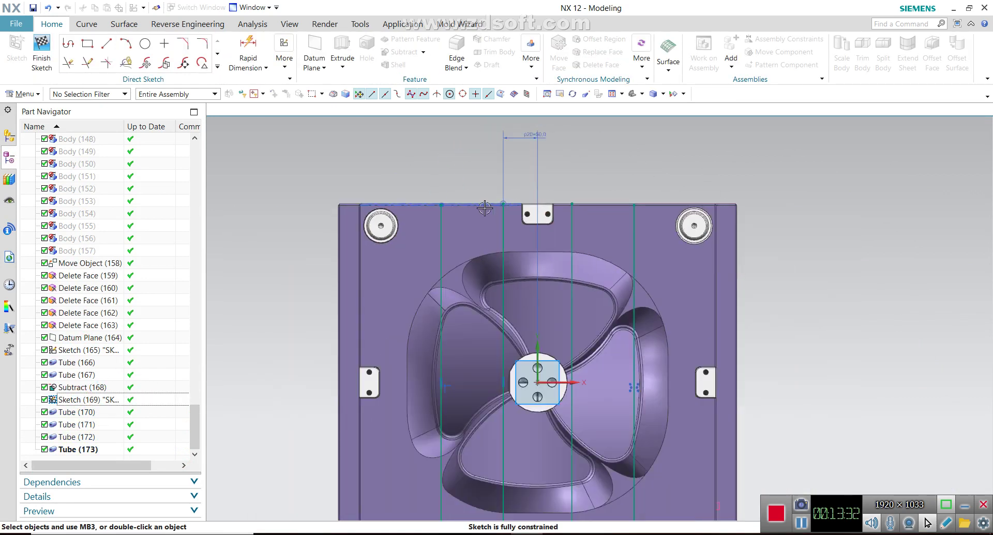
pyautogui.scroll(2, 485, 207)
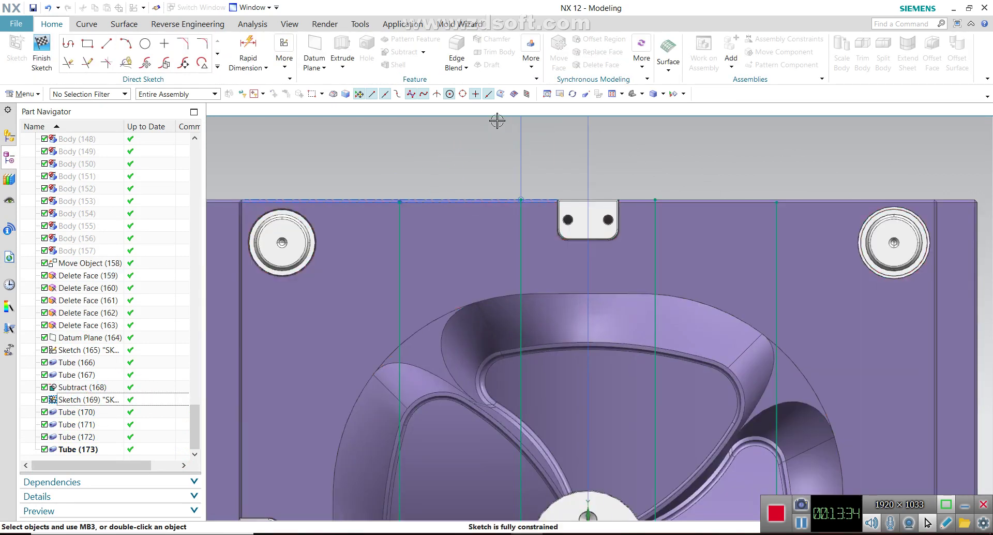
pyautogui.scroll(-2, 444, 195)
pyautogui.scroll(3, 421, 200)
pyautogui.scroll(2, 412, 200)
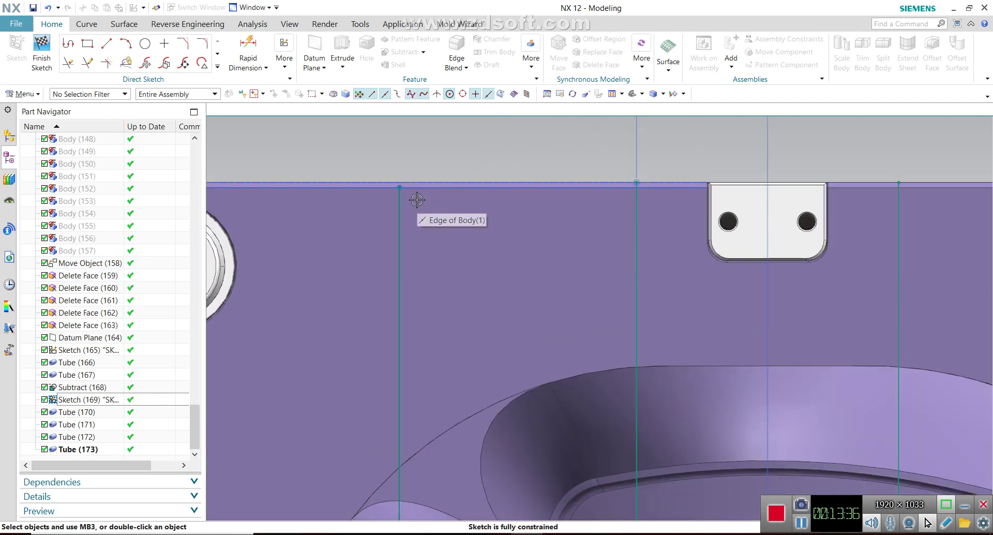
pyautogui.scroll(-1, 398, 189)
pyautogui.scroll(-2, 522, 188)
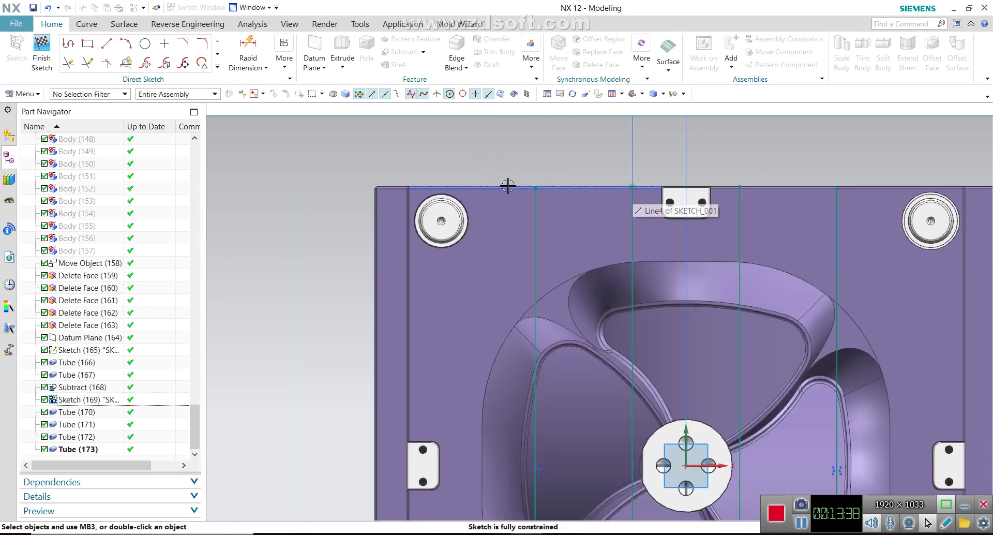
pyautogui.scroll(2, 524, 189)
pyautogui.scroll(2, 541, 186)
pyautogui.scroll(2, 542, 186)
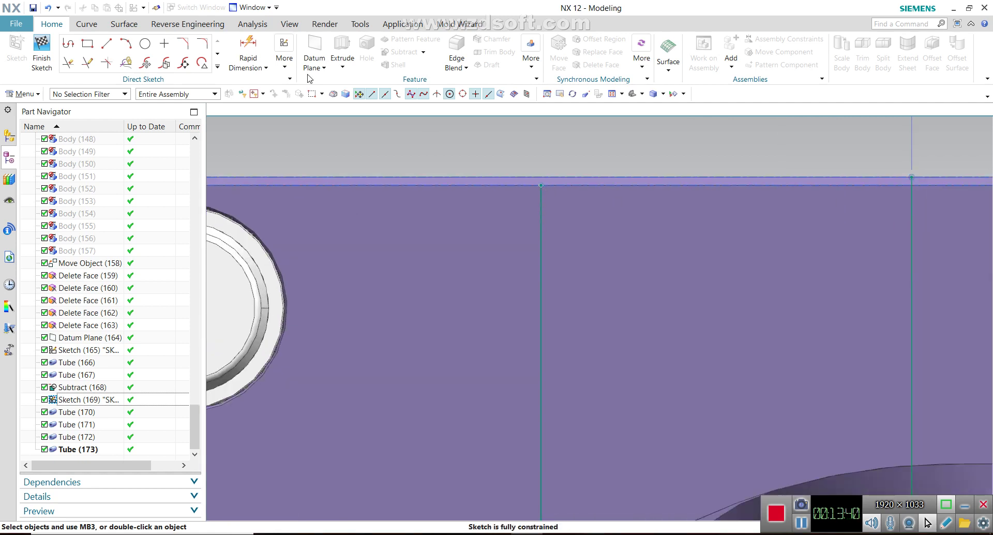
# Step: Dimension the distance between the vertical line's end and the plate's top edge
pyautogui.click(253, 37)
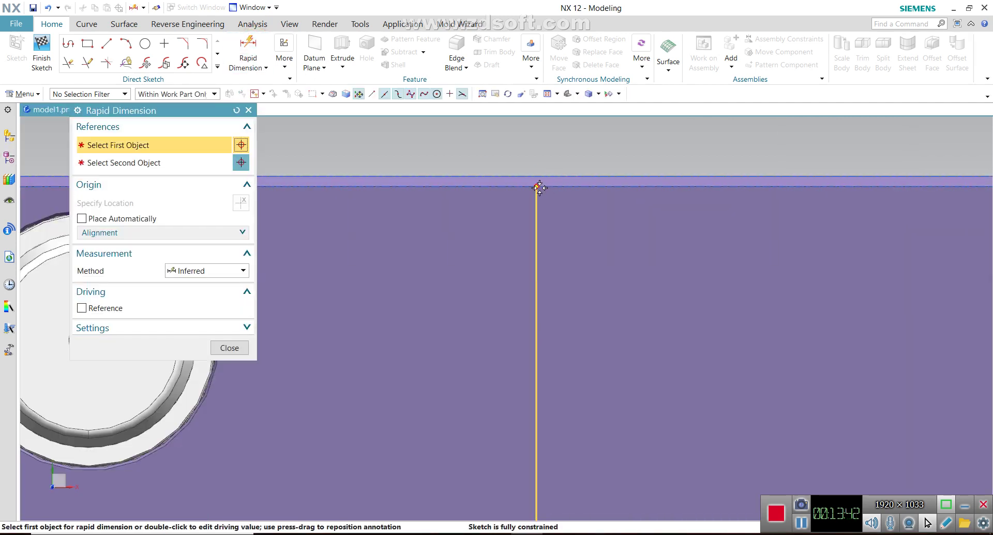
pyautogui.click(535, 174)
pyautogui.click(536, 177)
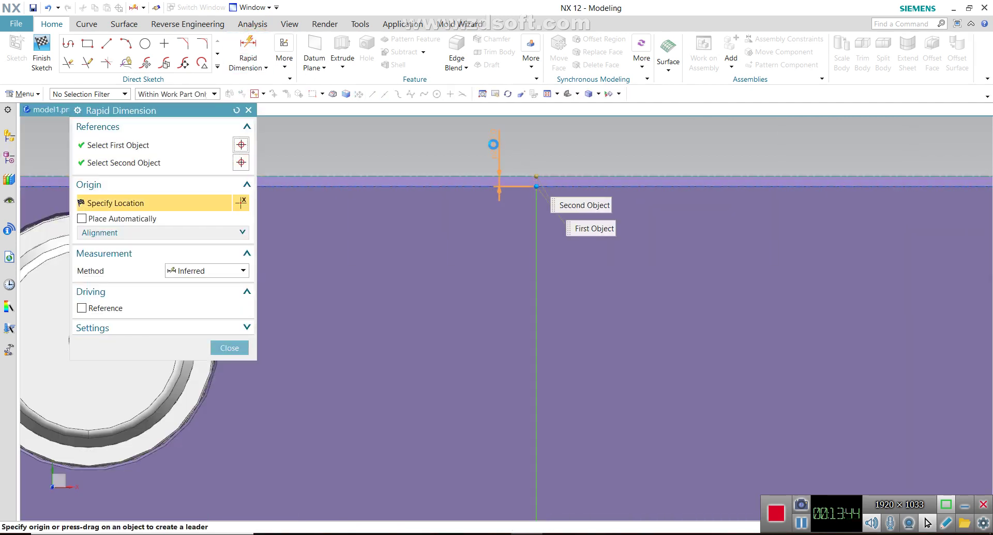
pyautogui.click(495, 148)
pyautogui.click(498, 304)
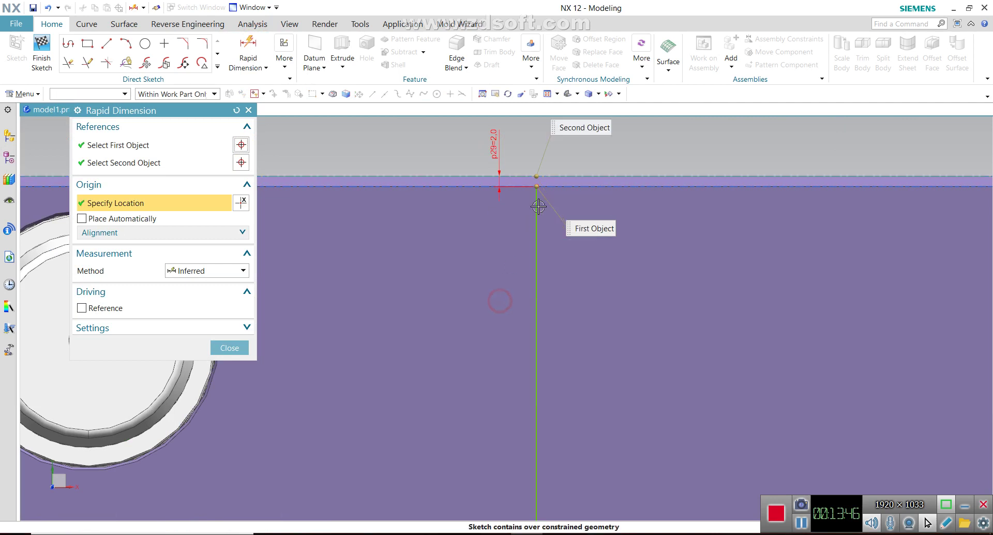
pyautogui.scroll(-2, 535, 189)
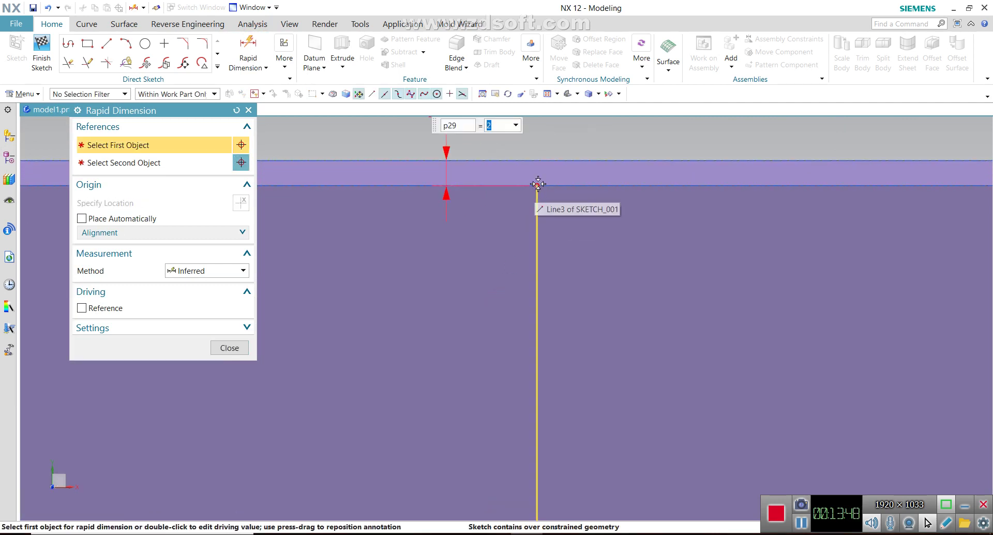
pyautogui.click(249, 111)
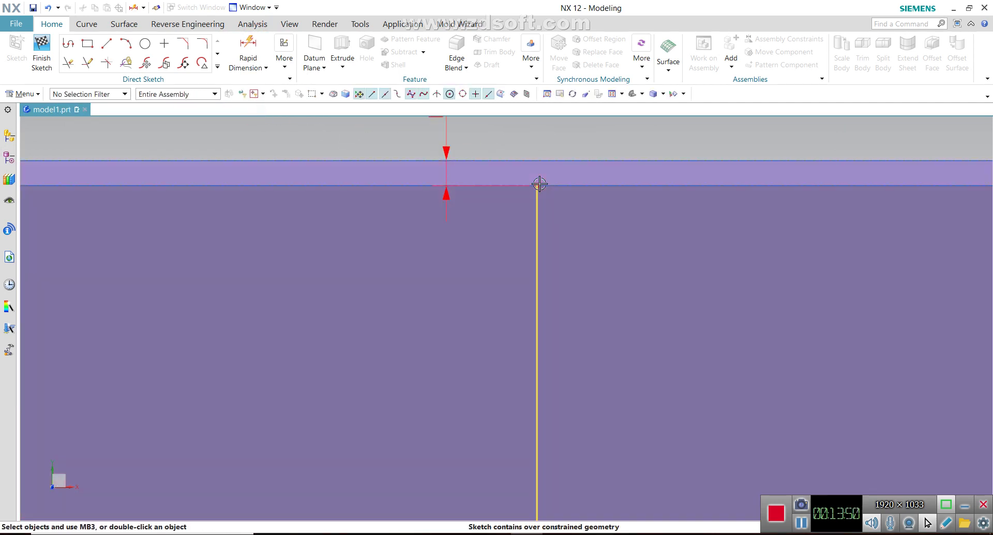
# Step: Delete the conflicting endpoint constraint and set dimension p29 to 0
pyautogui.rightClick(538, 185)
pyautogui.click(566, 226)
pyautogui.scroll(1, 493, 246)
pyautogui.scroll(1, 459, 152)
pyautogui.doubleClick(468, 156)
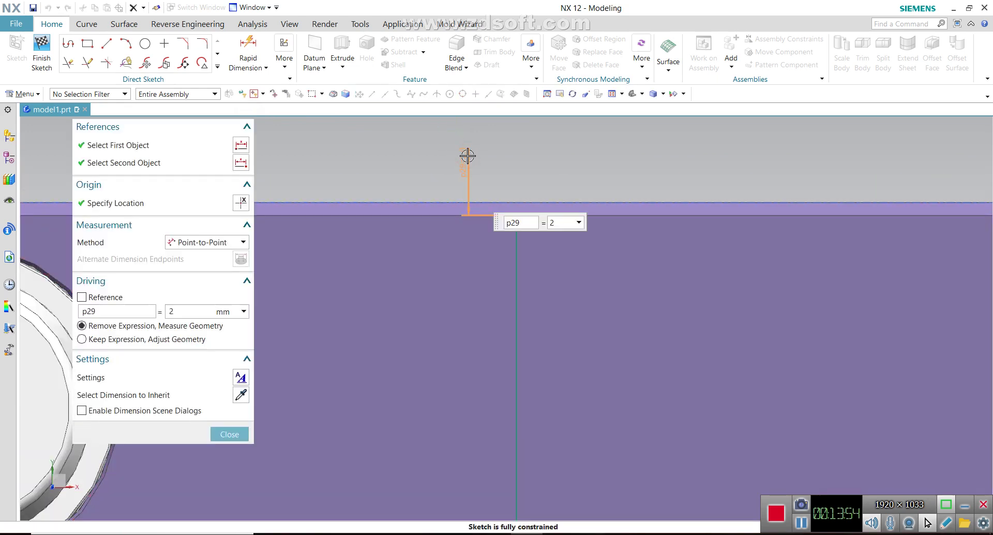
pyautogui.write('0')
pyautogui.press('Return')
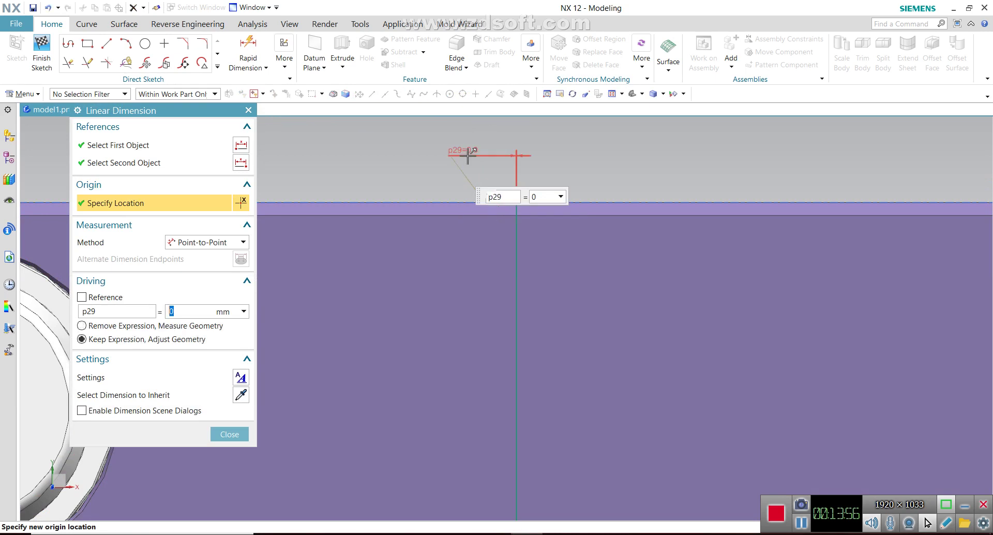
pyautogui.click(230, 434)
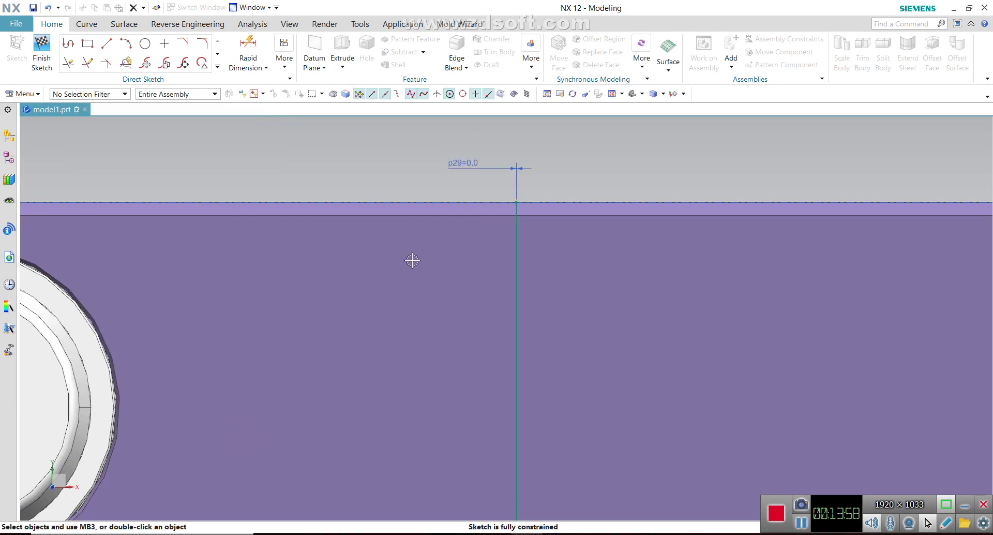
pyautogui.scroll(1, 410, 262)
pyautogui.scroll(2, 410, 249)
# Step: Dimension the first vertical line's lower end to the plate's bottom edge
pyautogui.scroll(-2, 643, 226)
pyautogui.scroll(-1, 614, 262)
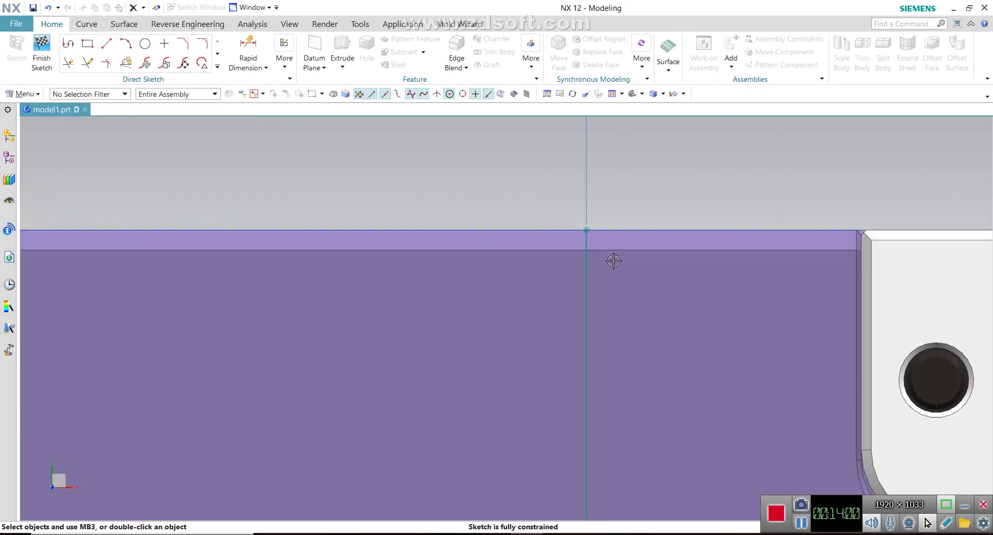
pyautogui.scroll(2, 526, 237)
pyautogui.scroll(1, 741, 232)
pyautogui.scroll(-1, 741, 232)
pyautogui.scroll(2, 774, 238)
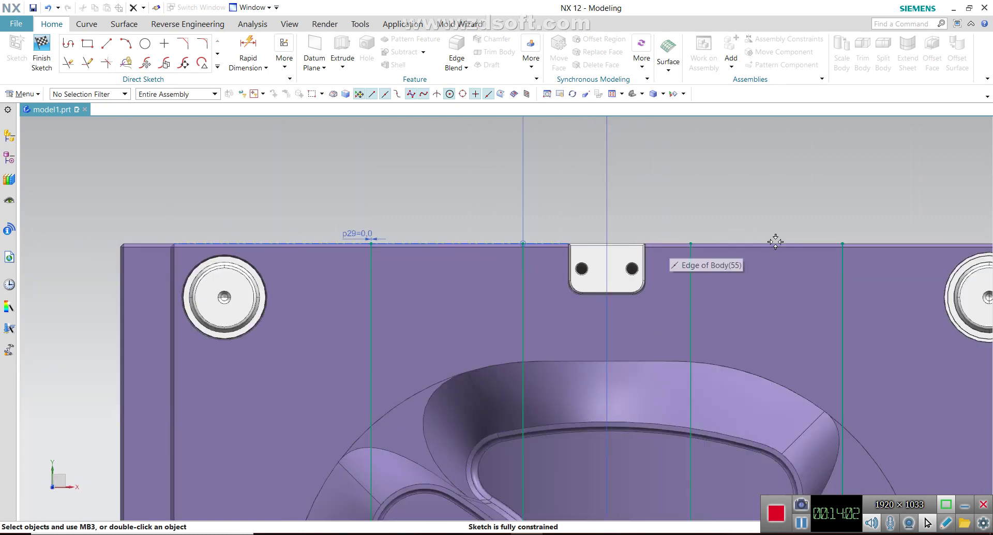
pyautogui.scroll(2, 769, 200)
pyautogui.scroll(1, 770, 200)
pyautogui.scroll(-3, 753, 358)
pyautogui.scroll(-1, 679, 366)
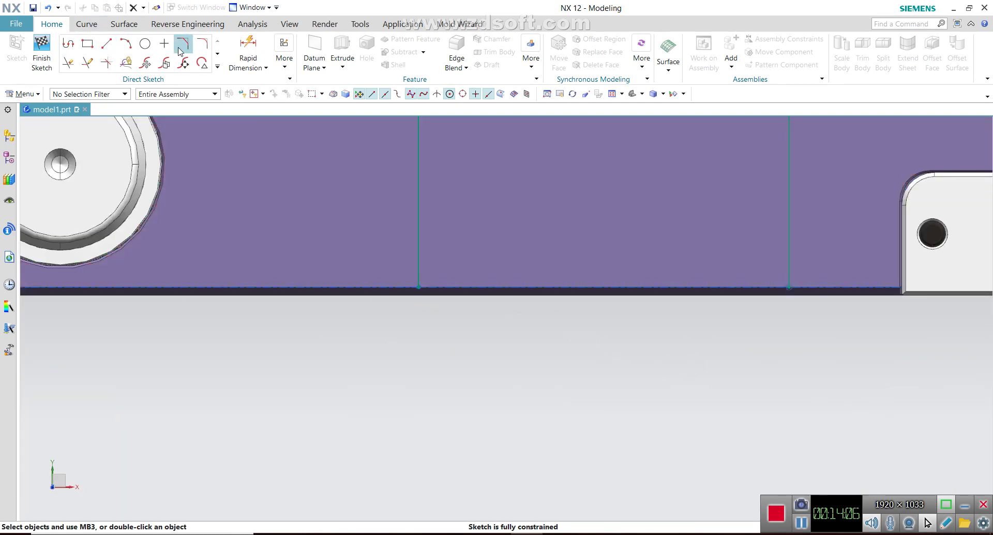
pyautogui.click(247, 46)
pyautogui.click(416, 282)
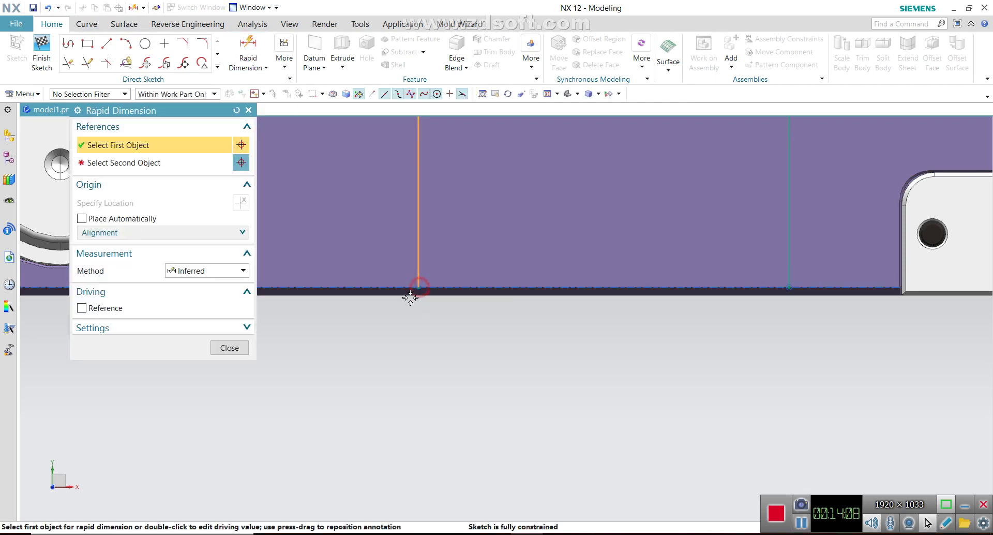
pyautogui.click(405, 296)
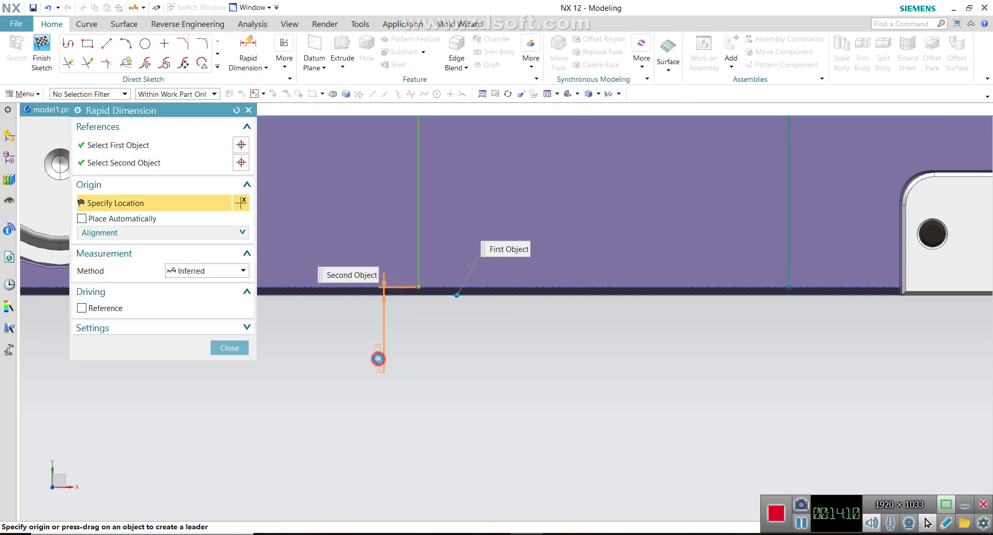
pyautogui.click(378, 357)
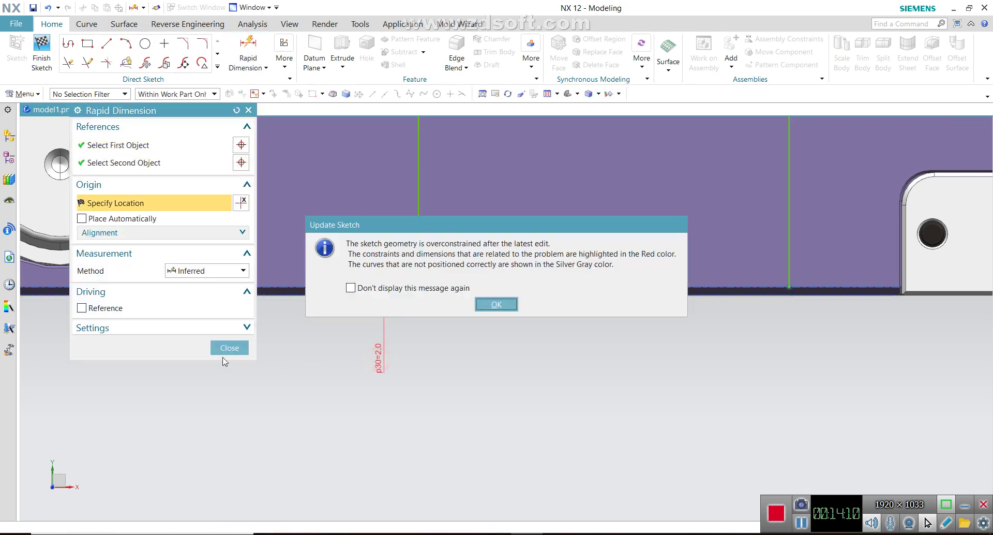
pyautogui.click(495, 299)
pyautogui.click(246, 349)
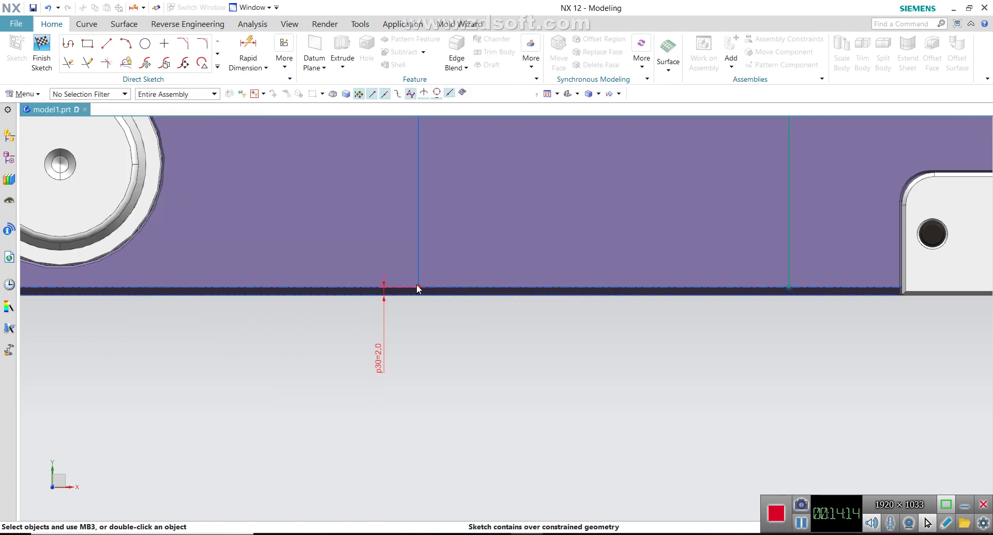
# Step: Delete the conflicting endpoint constraint and set dimension p30 to 0
pyautogui.rightClick(419, 286)
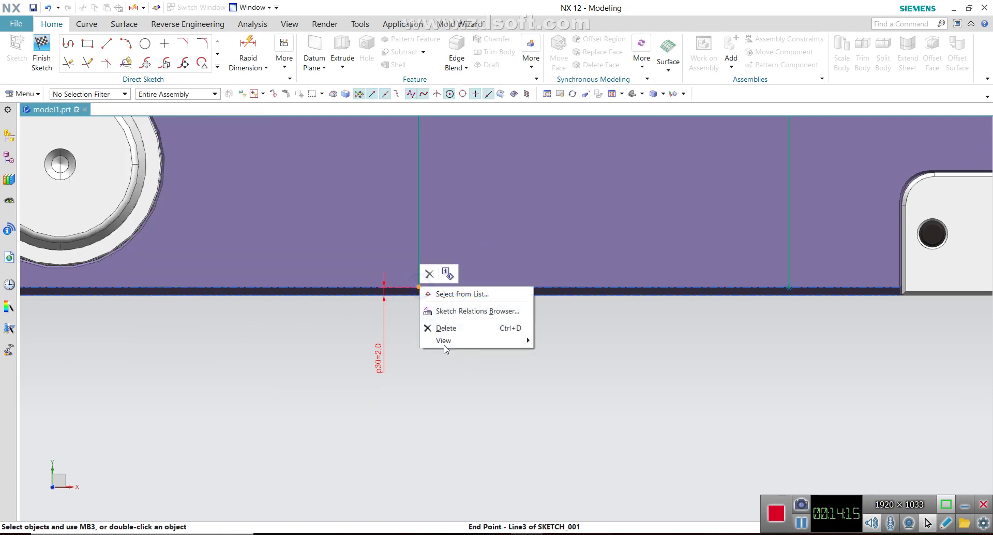
pyautogui.click(467, 328)
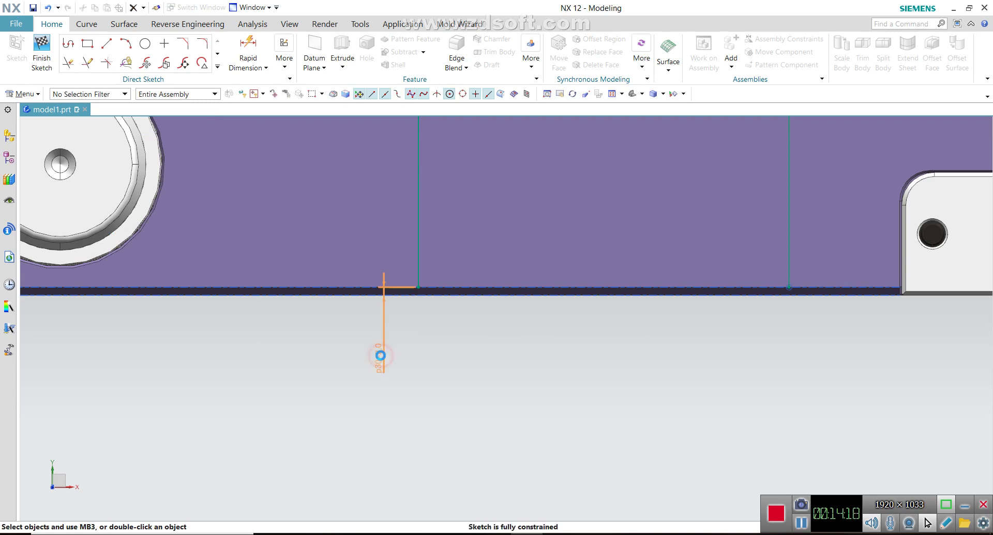
pyautogui.doubleClick(381, 355)
pyautogui.press('Return')
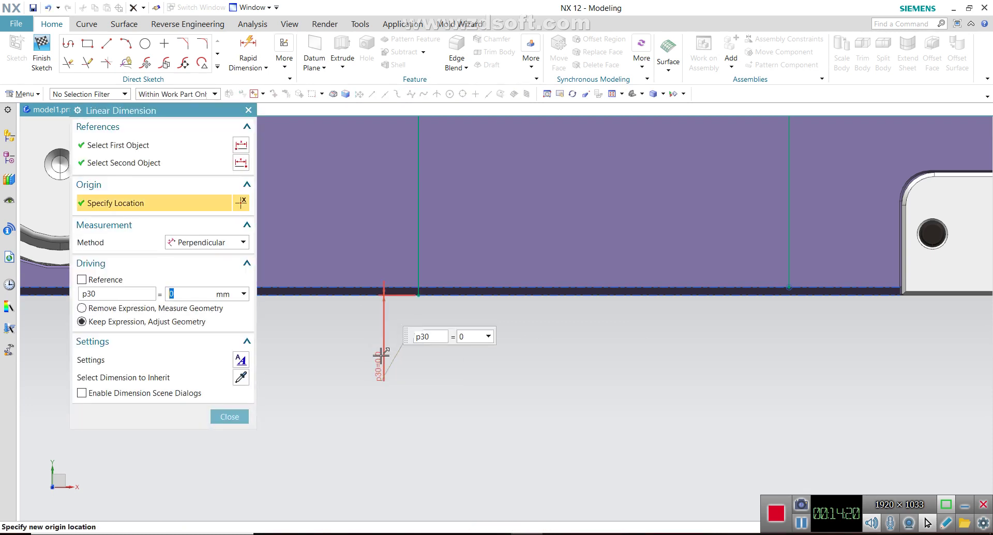
pyautogui.click(238, 416)
pyautogui.scroll(2, 297, 354)
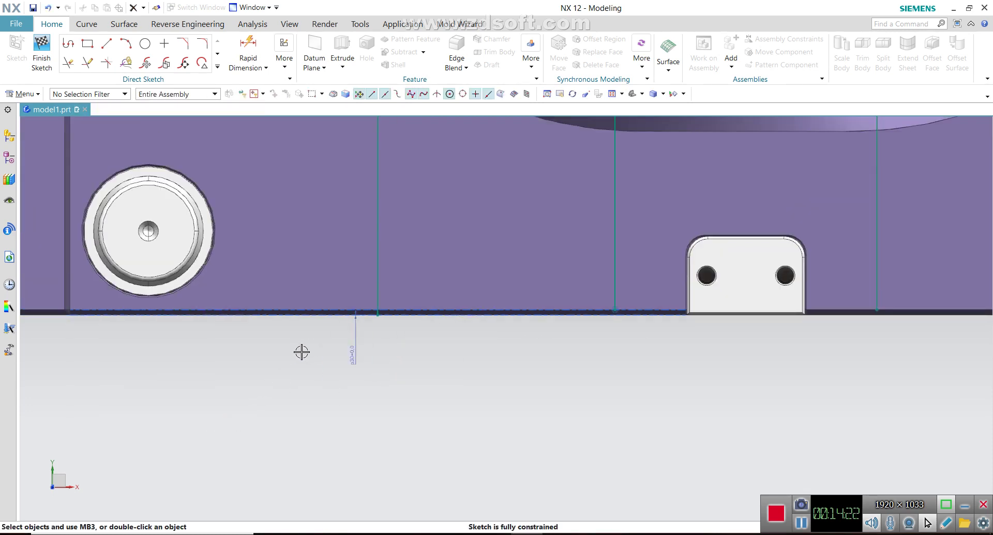
pyautogui.scroll(-3, 609, 340)
# Step: Dimension the next vertical line's lower end to the plate's bottom edge
pyautogui.click(249, 44)
pyautogui.click(621, 281)
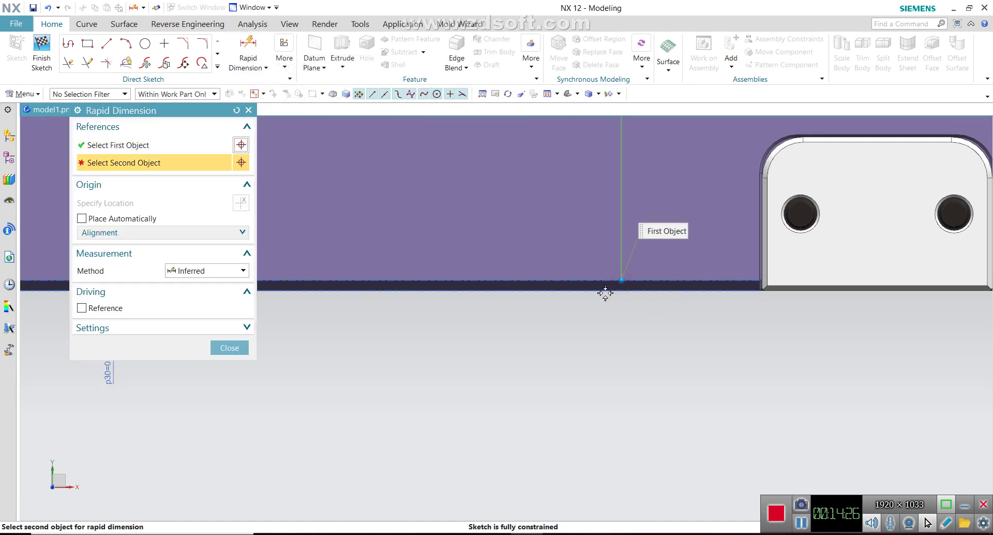
pyautogui.click(603, 293)
pyautogui.click(583, 376)
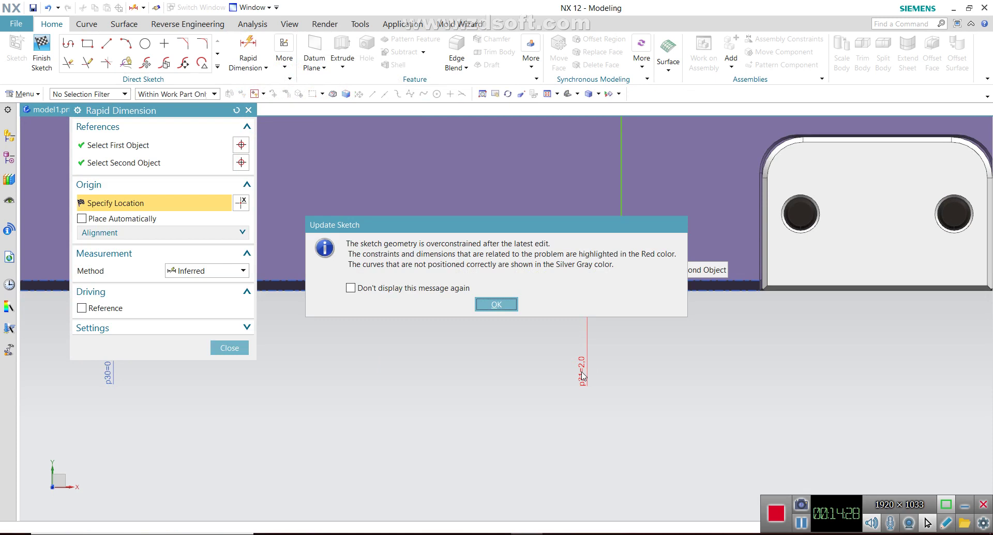
pyautogui.click(484, 309)
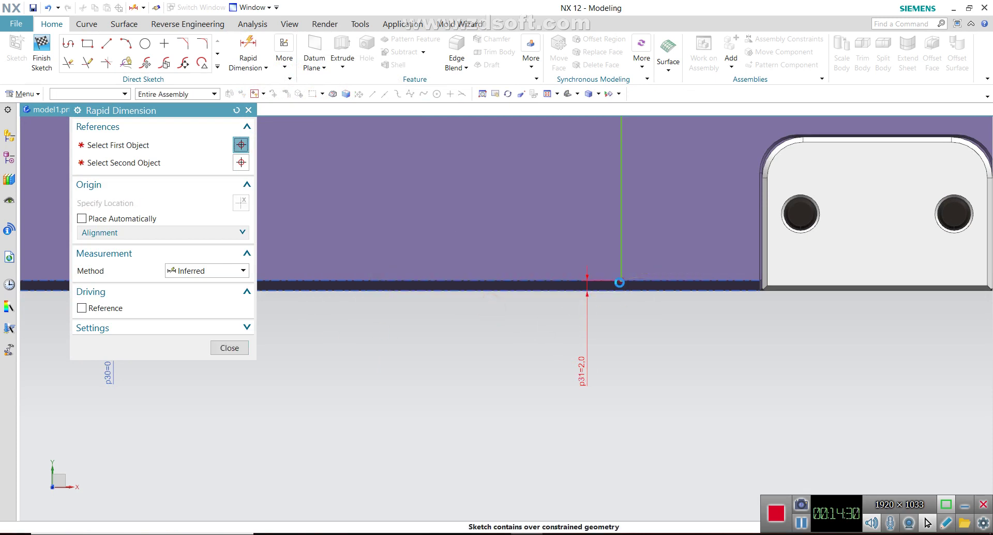
pyautogui.click(229, 347)
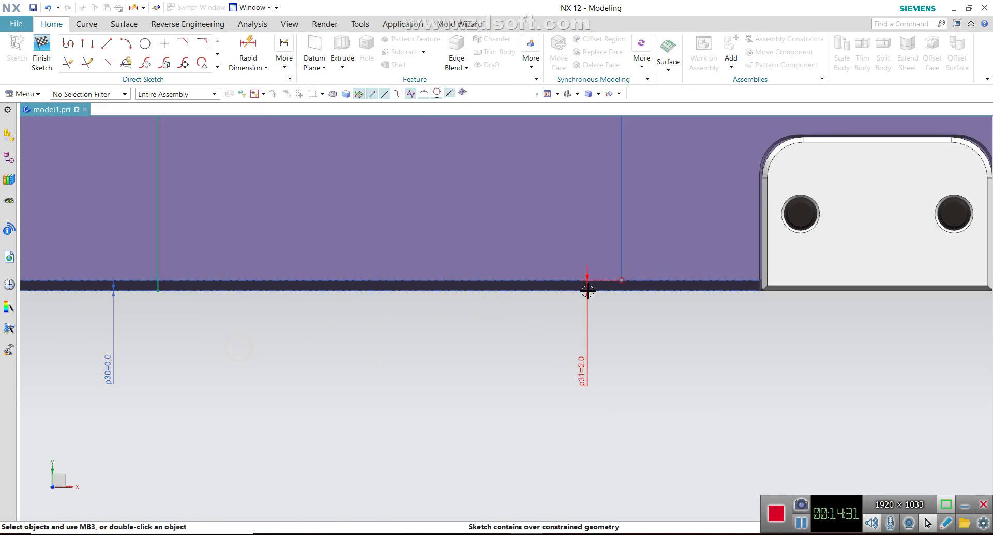
# Step: Delete that line's conflicting constraint and set dimension p31 to 0
pyautogui.rightClick(621, 281)
pyautogui.click(650, 322)
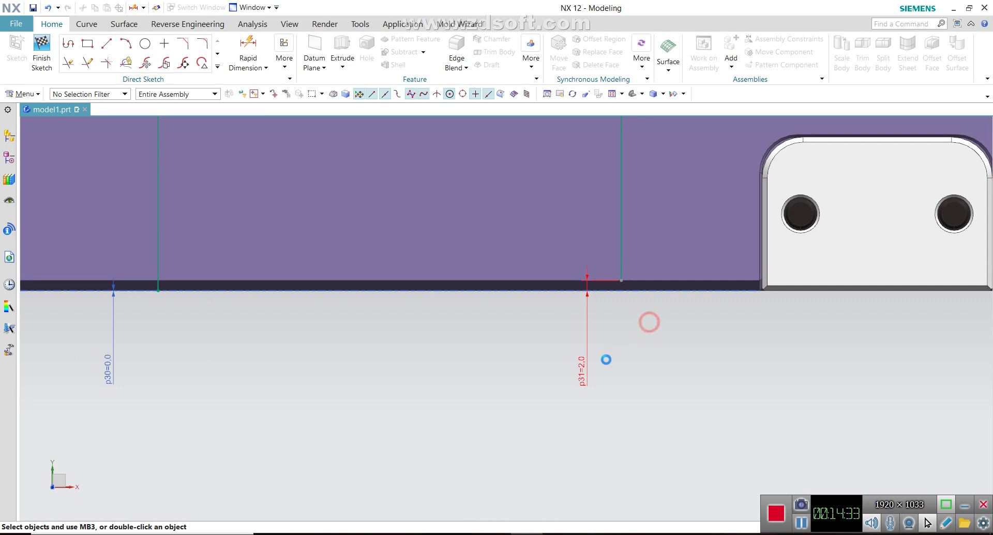
pyautogui.doubleClick(580, 374)
pyautogui.write('0')
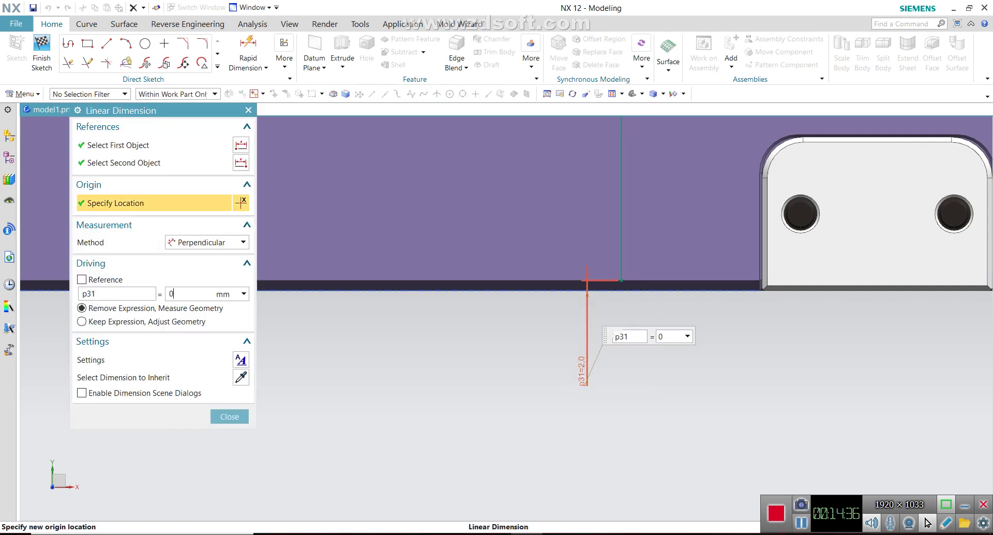
pyautogui.click(229, 416)
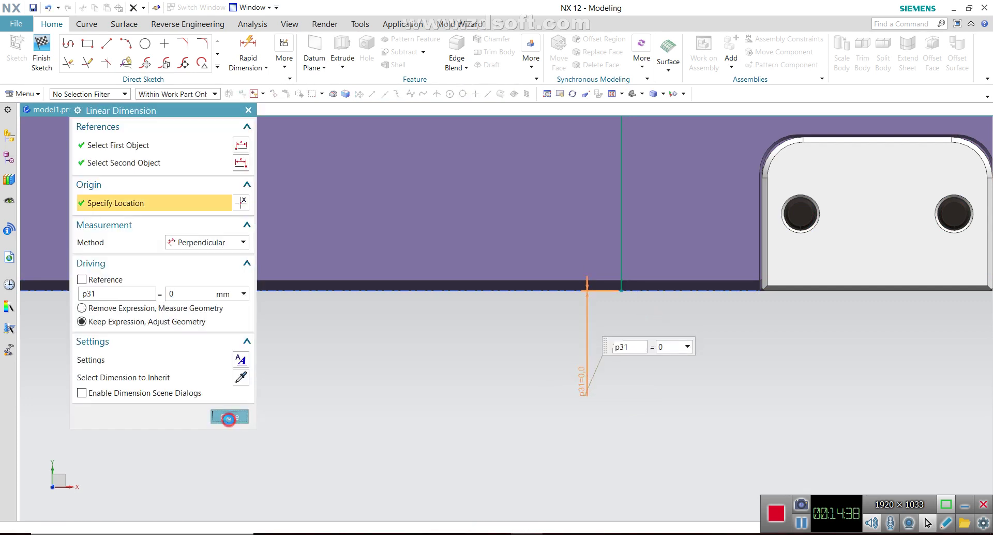
pyautogui.scroll(-3, 325, 372)
pyautogui.scroll(2, 667, 344)
pyautogui.scroll(2, 842, 336)
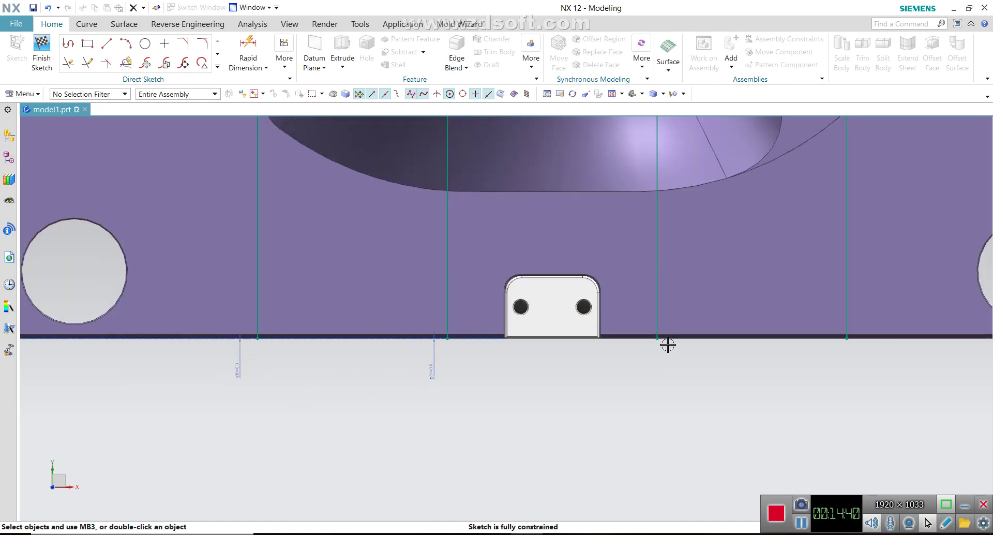
pyautogui.scroll(-3, 841, 336)
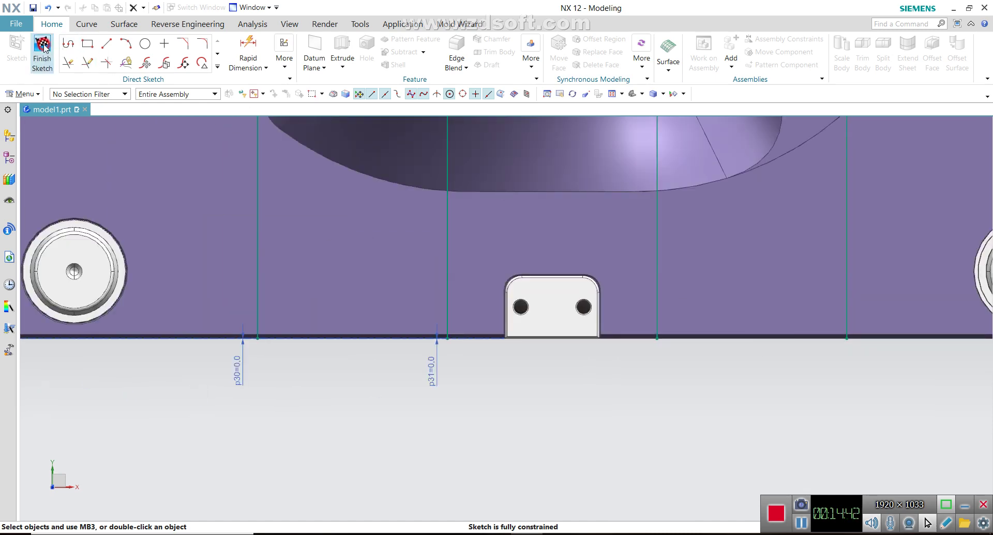
# Step: Finish the sketch and set up a Subtract: mold plate as target, three cylinders as tools
pyautogui.click(44, 48)
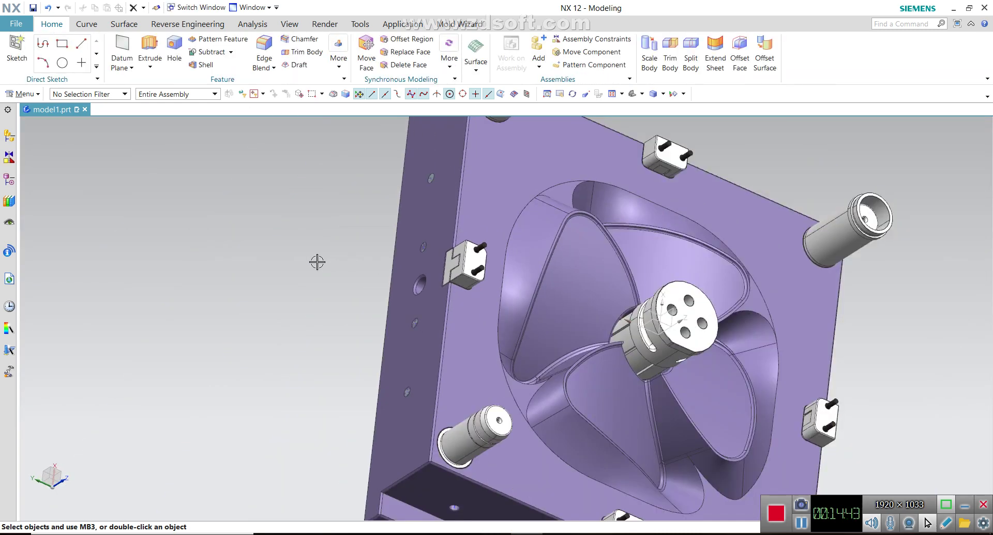
pyautogui.moveTo(381, 262)
pyautogui.mouseDown(button='middle')
pyautogui.moveTo(344, 304)
pyautogui.moveTo(331, 294)
pyautogui.mouseUp(button='middle')
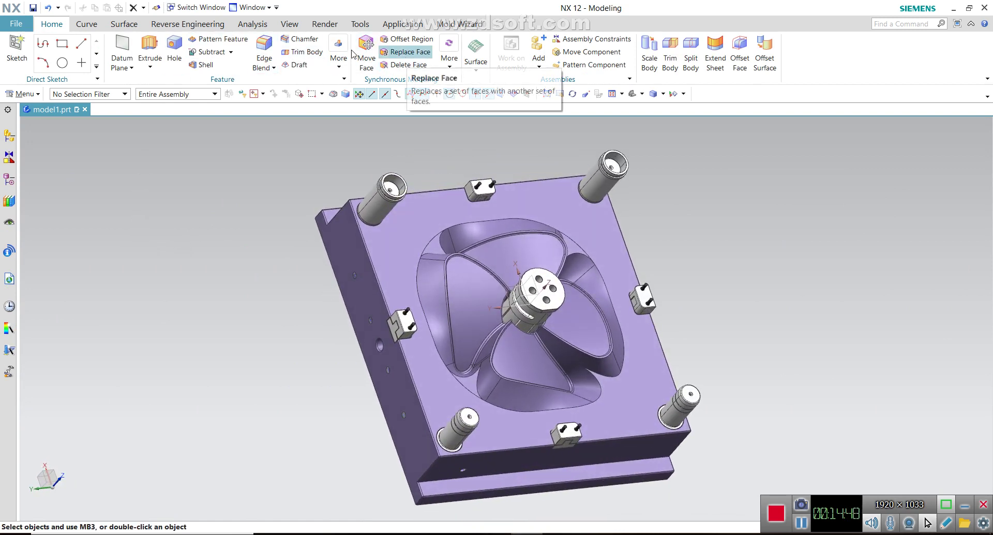
pyautogui.click(220, 52)
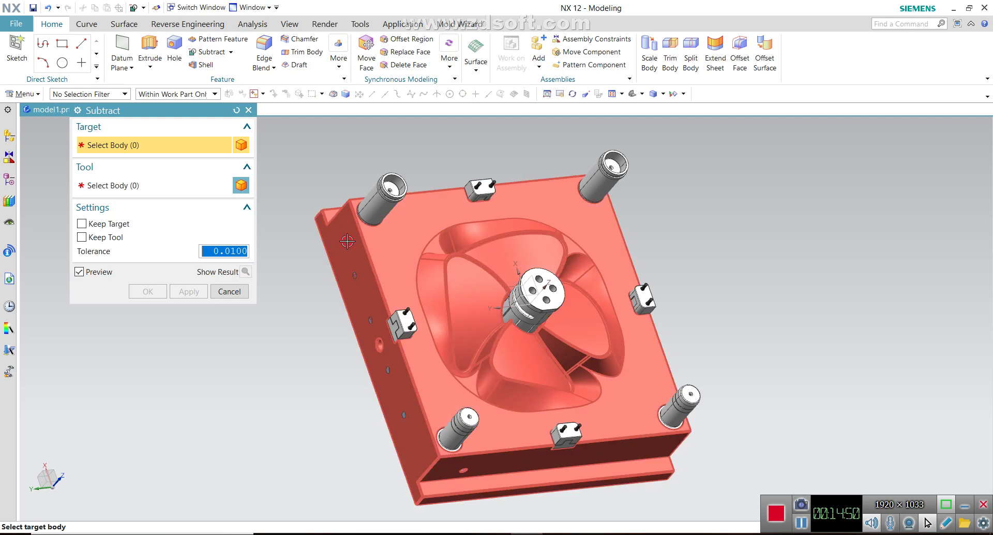
pyautogui.click(346, 242)
pyautogui.scroll(-5, 346, 241)
pyautogui.click(374, 271)
pyautogui.scroll(5, 377, 255)
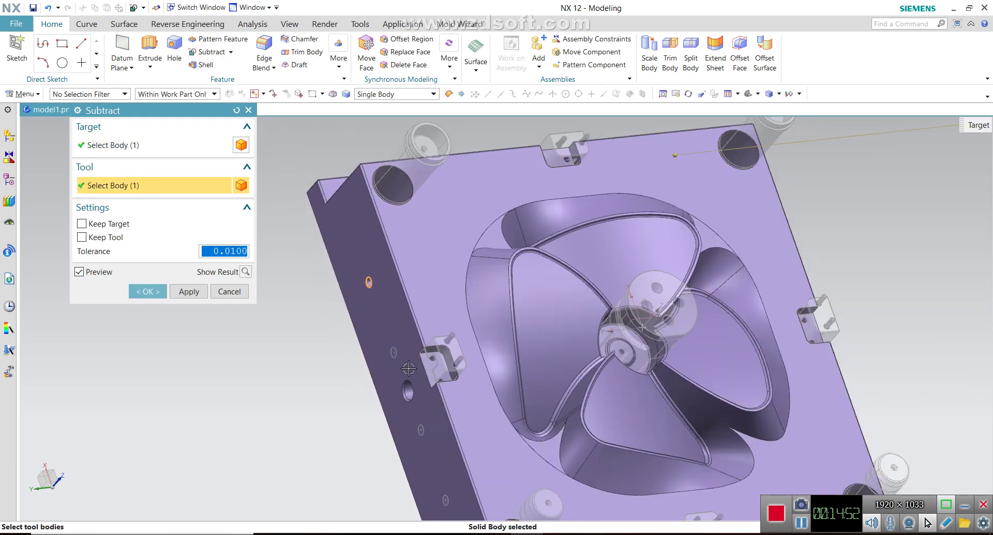
pyautogui.scroll(-5, 384, 340)
pyautogui.click(385, 349)
# Step: Confirm the subtraction and orbit to view the plate's top face
pyautogui.scroll(5, 385, 349)
pyautogui.scroll(-5, 393, 362)
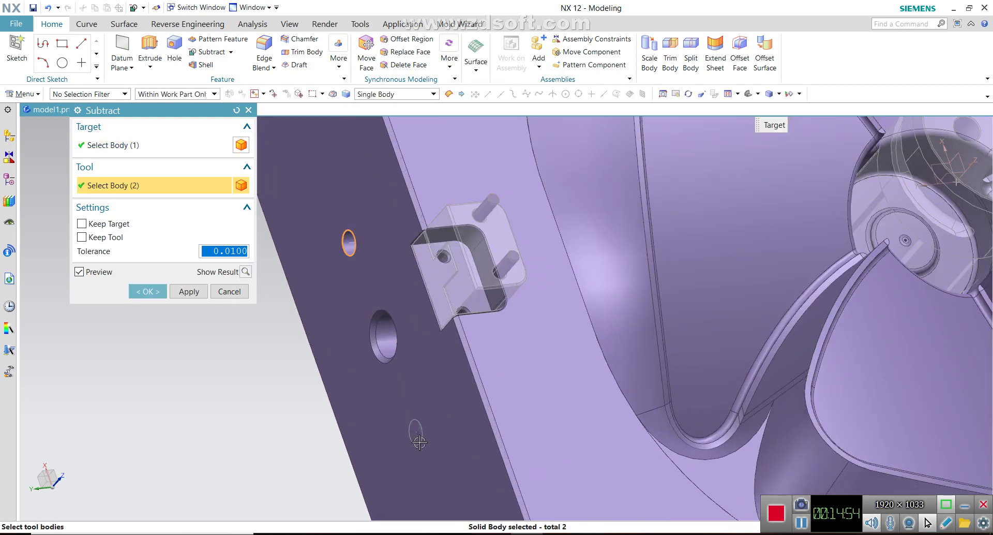
pyautogui.scroll(3, 377, 369)
pyautogui.scroll(3, 376, 369)
pyautogui.scroll(-5, 419, 464)
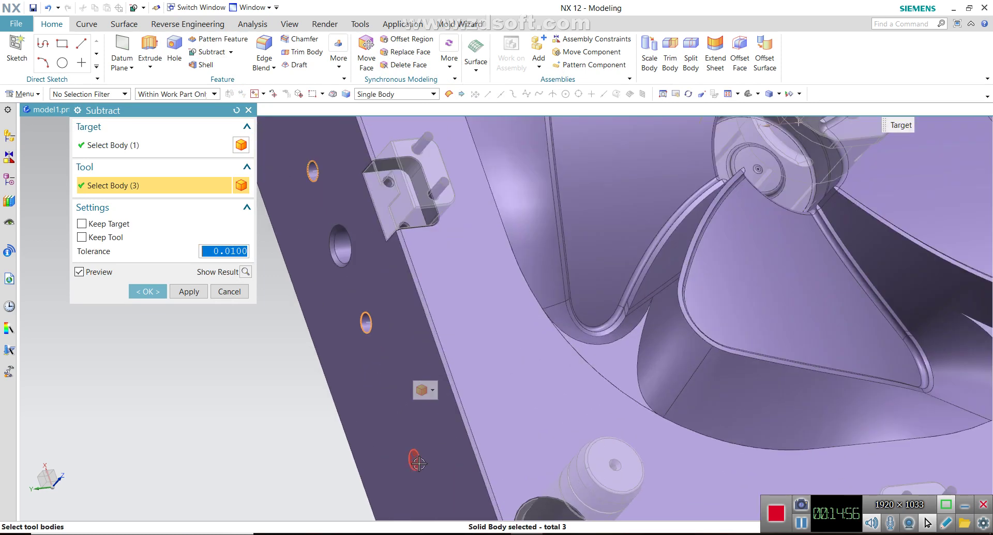
pyautogui.click(148, 292)
pyautogui.scroll(5, 195, 359)
pyautogui.moveTo(222, 366)
pyautogui.mouseDown(button='middle')
pyautogui.moveTo(328, 222)
pyautogui.moveTo(317, 251)
pyautogui.mouseUp(button='middle')
pyautogui.scroll(2, 530, 291)
pyautogui.scroll(-3, 184, 344)
pyautogui.scroll(-2, 184, 345)
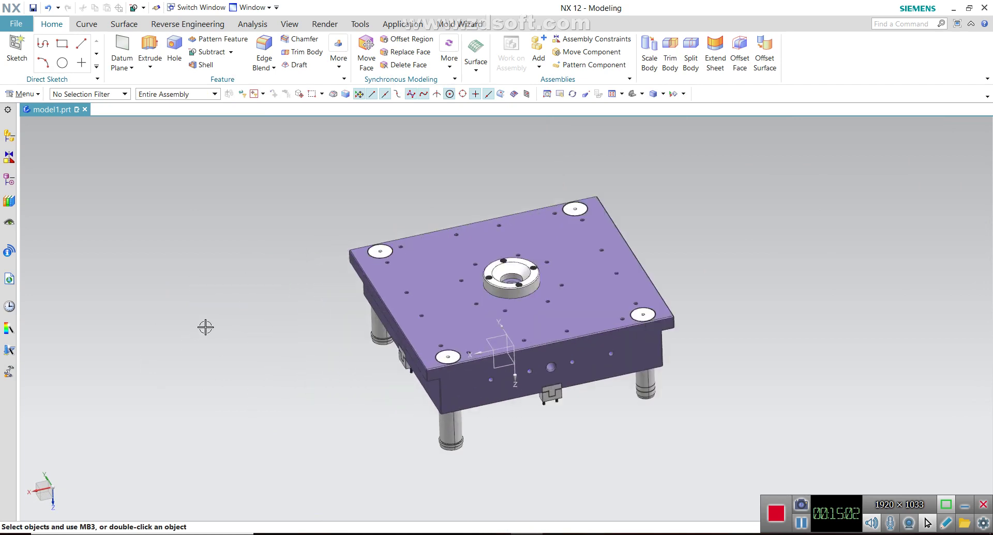
# Step: Section the mold plate with a single plane to expose the internal cooling channels
pyautogui.click(290, 25)
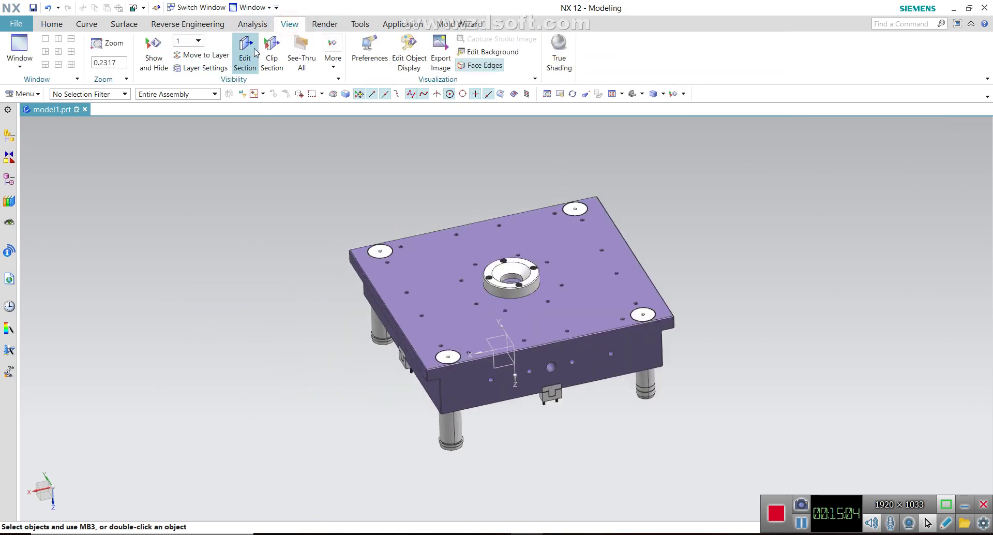
pyautogui.click(246, 52)
pyautogui.moveTo(343, 241); pyautogui.dragTo(357, 244, button='middle')
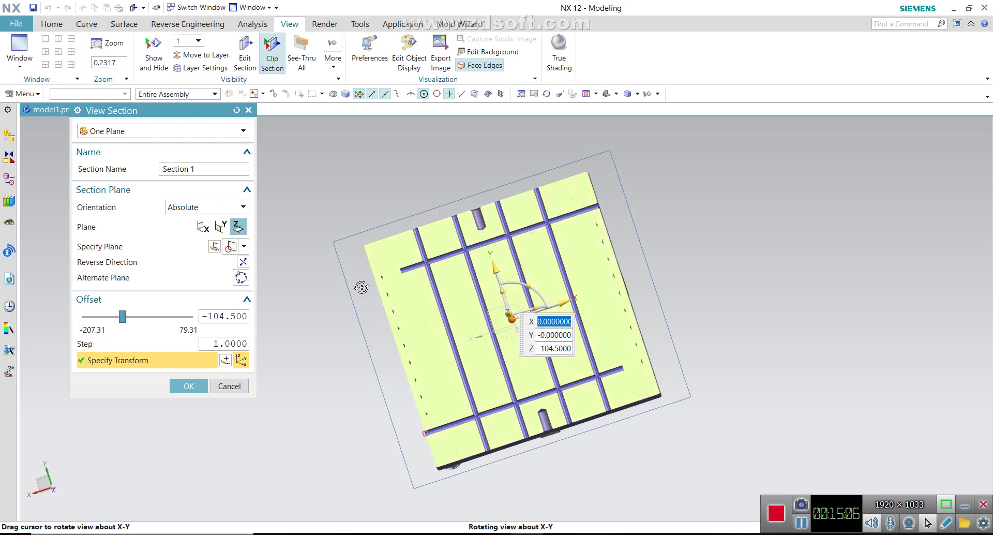
pyautogui.click(180, 386)
# Step: Orbit and zoom around the sectioned plate to inspect the cooling-channel network
pyautogui.moveTo(328, 286); pyautogui.dragTo(506, 249, button='middle')
pyautogui.scroll(2, 506, 249)
pyautogui.scroll(3, 506, 248)
pyautogui.scroll(-3, 533, 261)
pyautogui.scroll(-4, 557, 273)
pyautogui.moveTo(557, 273); pyautogui.dragTo(576, 257, button='middle')
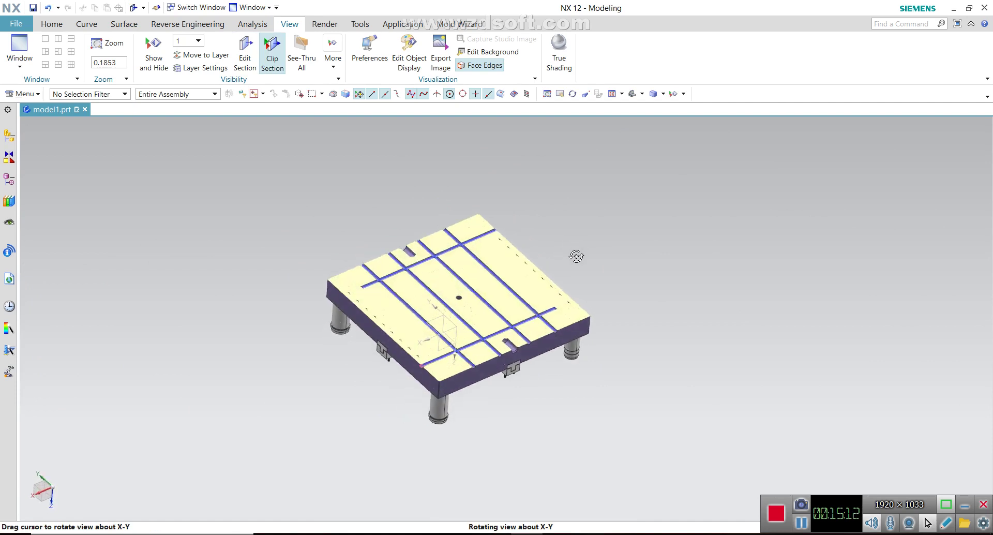
pyautogui.scroll(5, 523, 305)
pyautogui.scroll(-3, 575, 294)
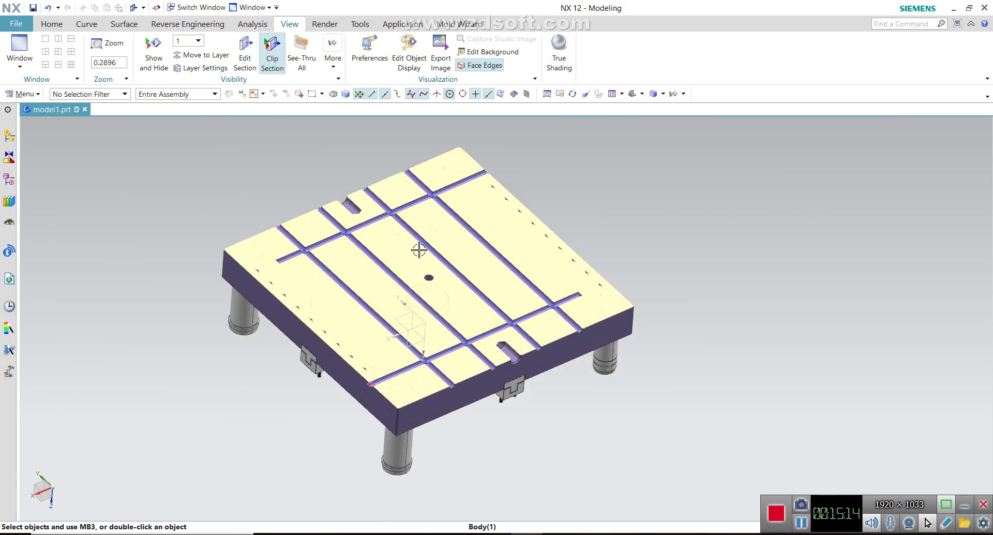
pyautogui.scroll(3, 346, 238)
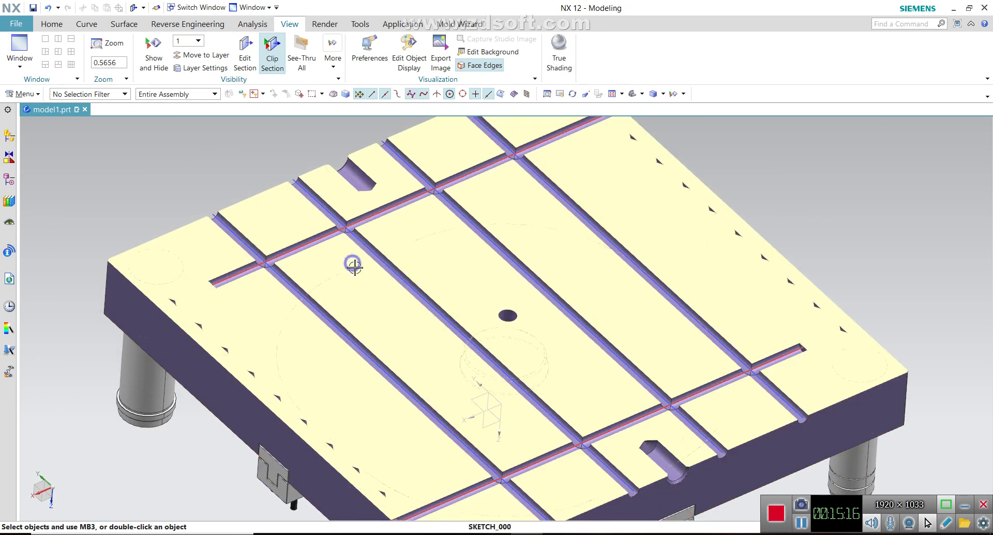
pyautogui.scroll(-1, 359, 274)
pyautogui.scroll(-1, 414, 282)
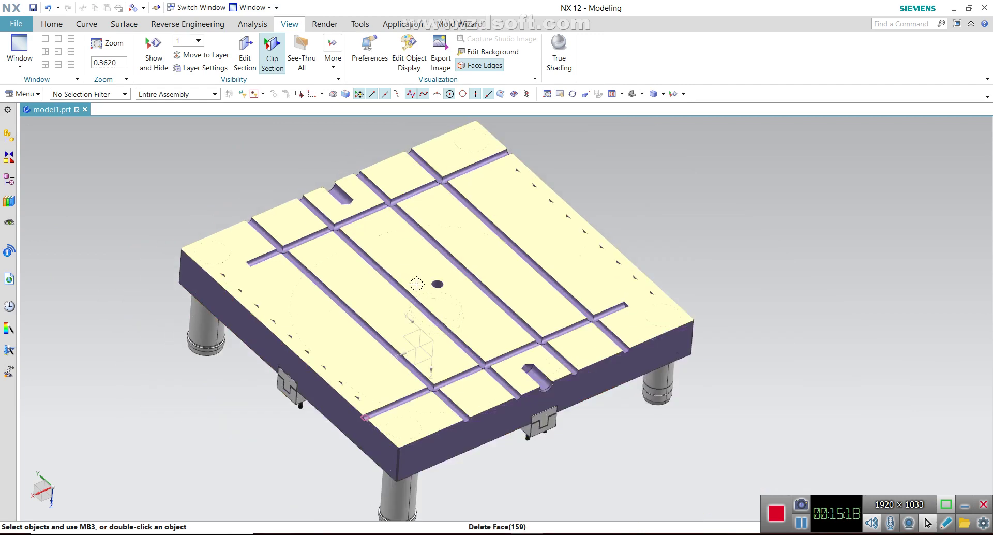
pyautogui.moveTo(414, 281); pyautogui.dragTo(392, 282, button='middle')
pyautogui.scroll(4, 349, 286)
pyautogui.scroll(-3, 366, 317)
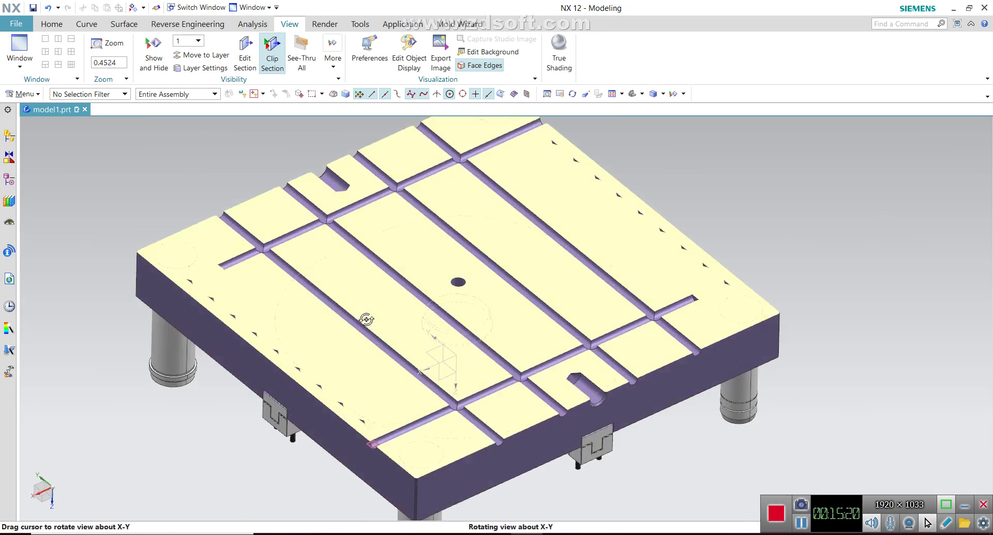
pyautogui.moveTo(366, 318); pyautogui.dragTo(243, 299, button='middle')
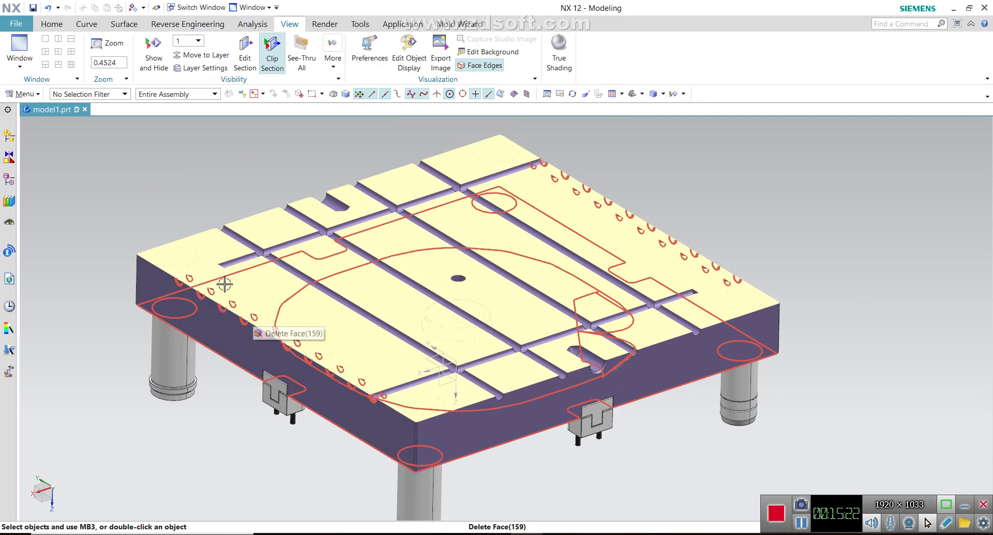
pyautogui.scroll(-1, 497, 192)
pyautogui.scroll(2, 458, 185)
pyautogui.moveTo(459, 185)
pyautogui.mouseDown(button='middle')
pyautogui.moveTo(467, 240)
pyautogui.moveTo(450, 224)
pyautogui.moveTo(450, 188)
pyautogui.mouseUp(button='middle')
pyautogui.scroll(-3, 450, 224)
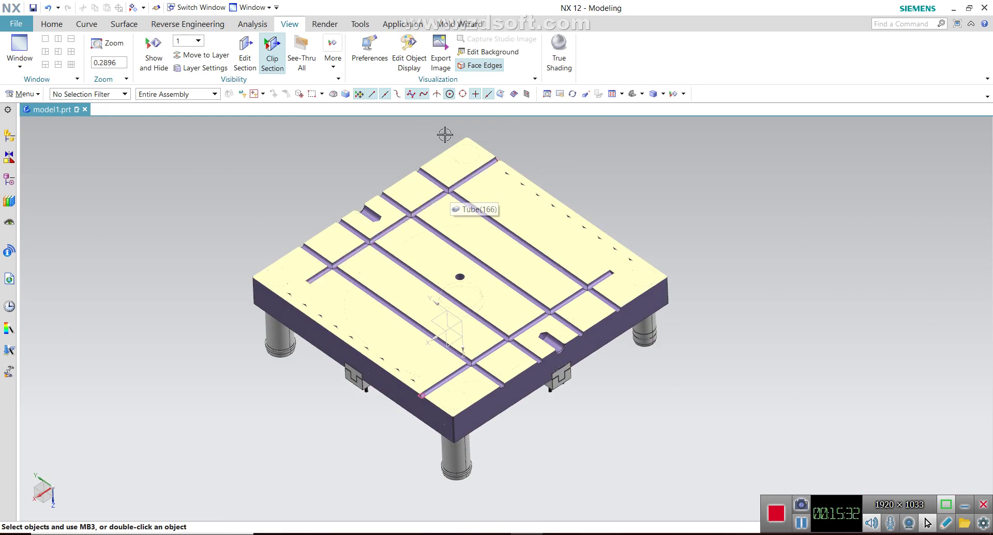
pyautogui.click(459, 24)
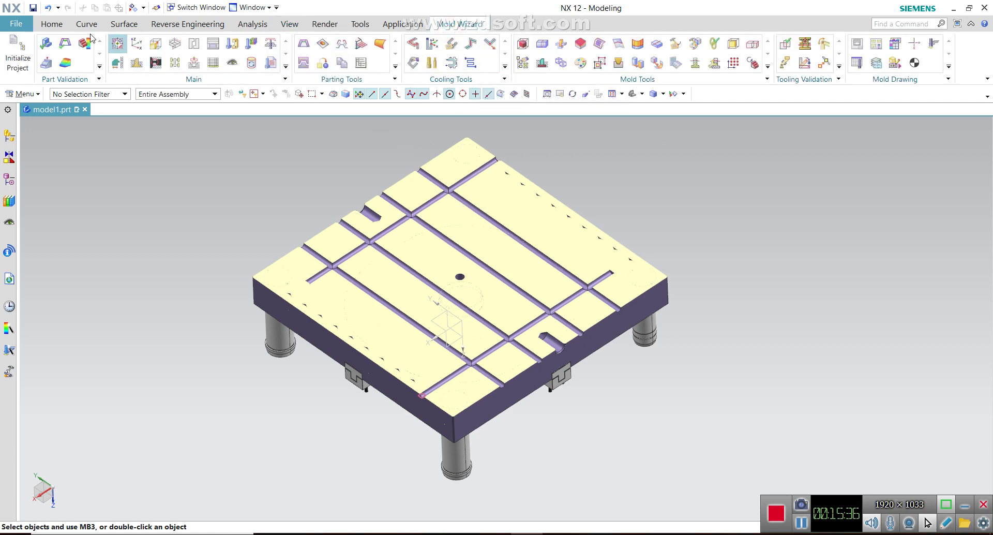
# Step: Orbit and zoom to a low side view of the channel end at the plate edge
pyautogui.click(59, 24)
pyautogui.moveTo(536, 187)
pyautogui.mouseDown(button='middle')
pyautogui.moveTo(573, 166)
pyautogui.moveTo(533, 202)
pyautogui.mouseUp(button='middle')
pyautogui.scroll(-2, 453, 357)
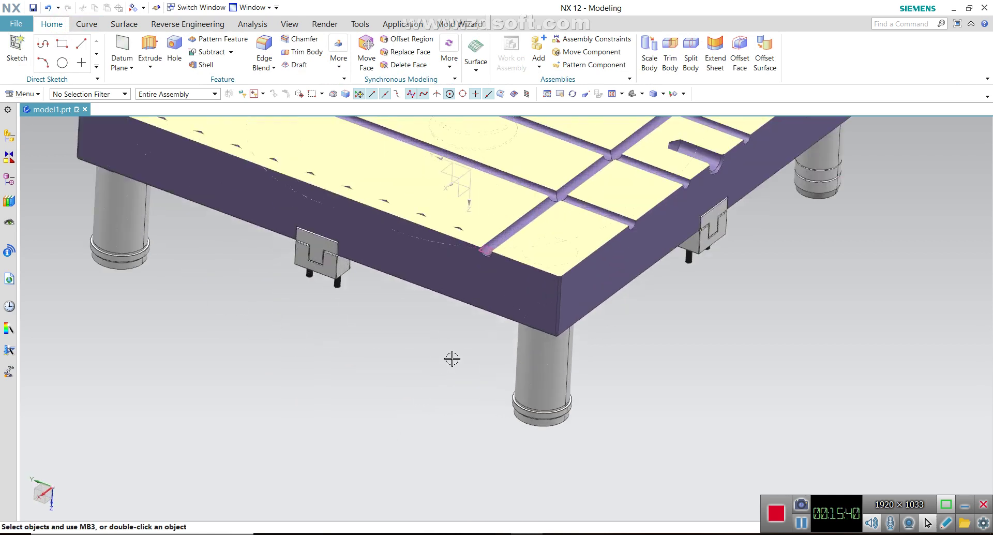
pyautogui.scroll(-2, 479, 305)
pyautogui.scroll(-2, 480, 322)
pyautogui.scroll(-2, 479, 263)
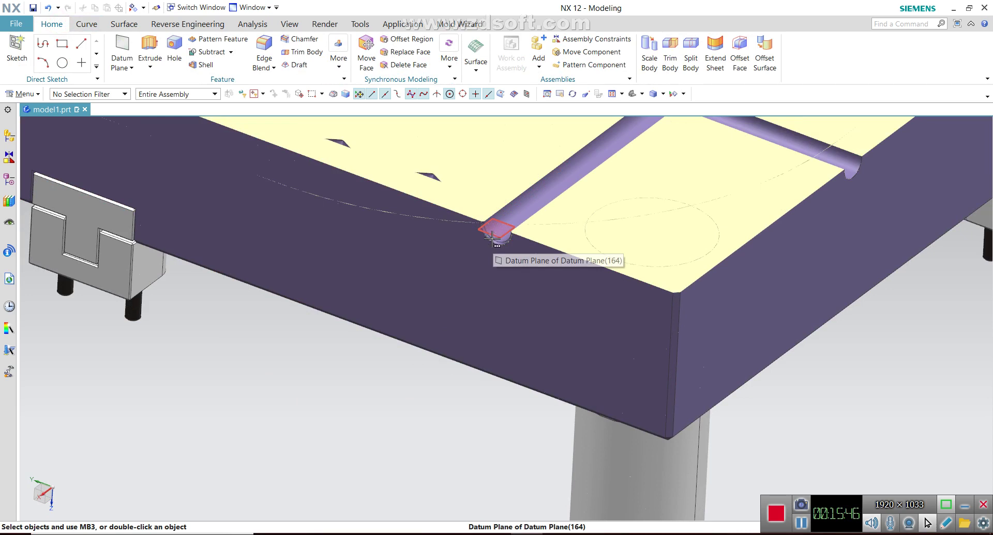
pyautogui.scroll(2, 481, 273)
pyautogui.scroll(-3, 506, 259)
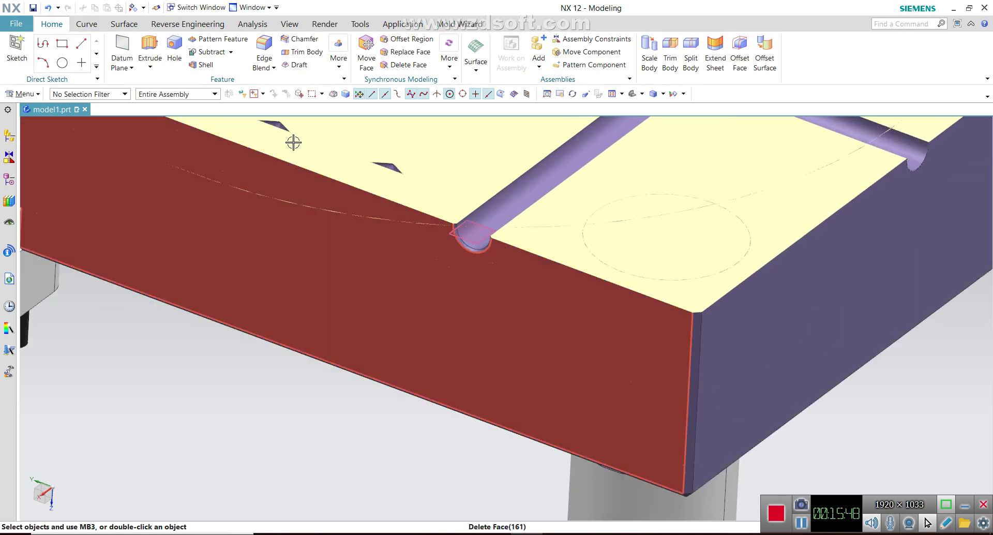
# Step: Create a Point and Direction datum plane at the channel end's arc centre along the Y-axis
pyautogui.click(117, 58)
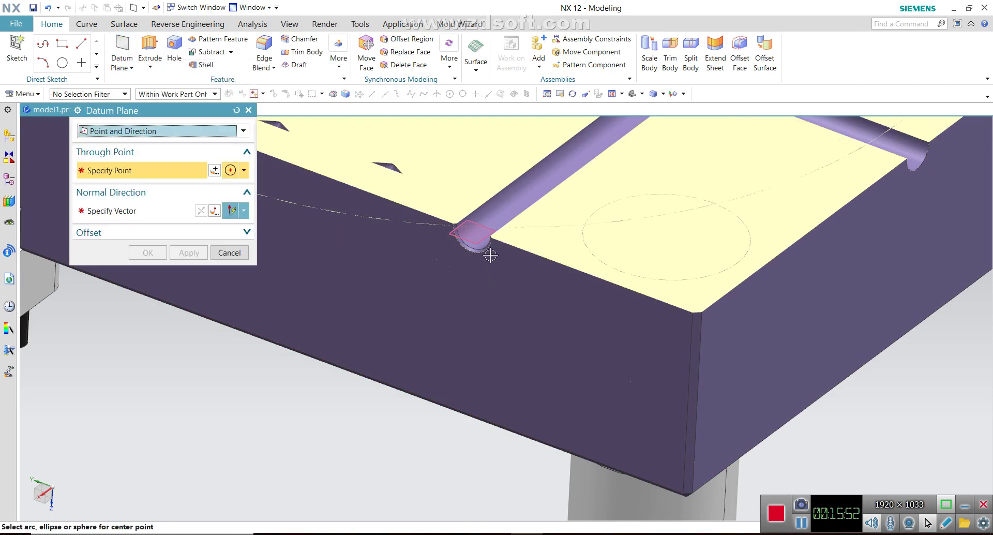
pyautogui.click(489, 251)
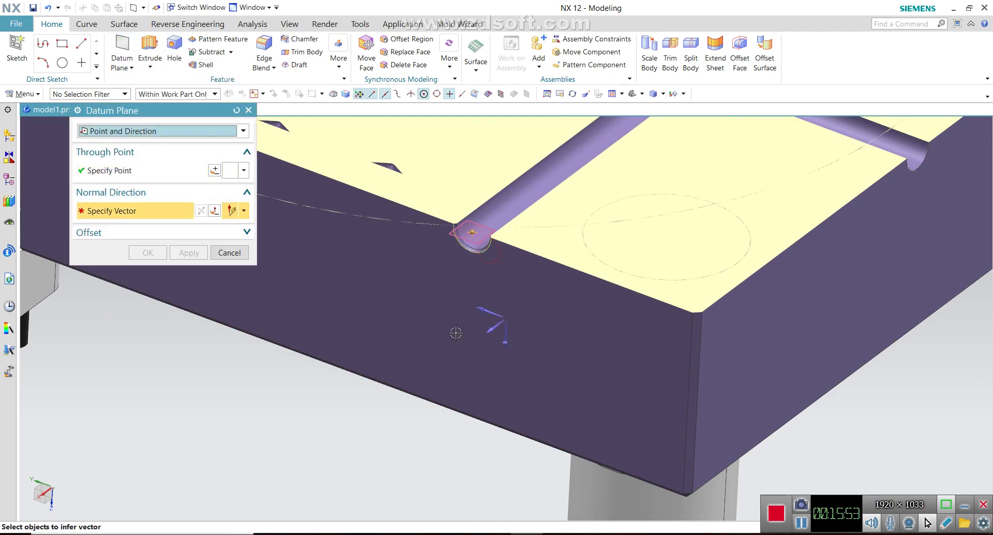
pyautogui.click(507, 338)
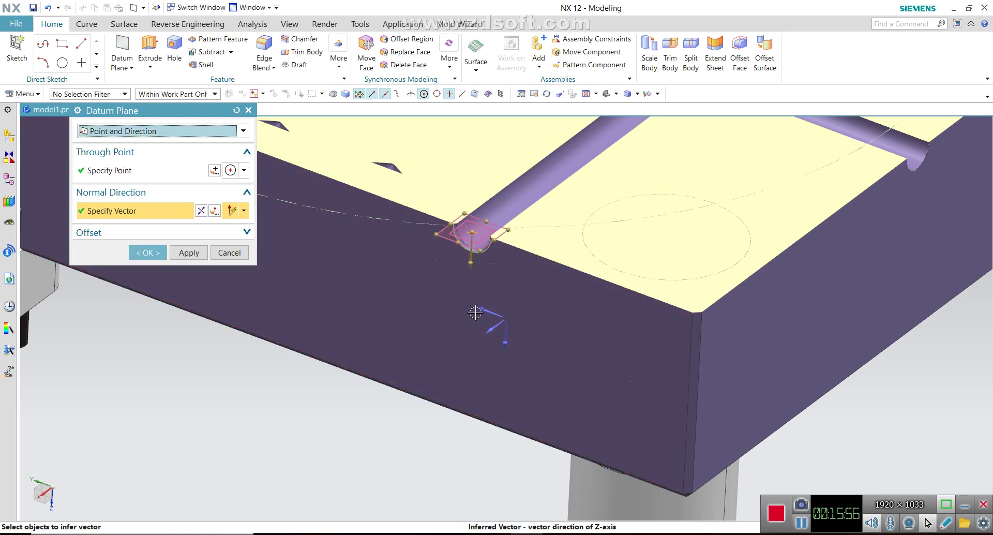
pyautogui.click(477, 312)
pyautogui.click(133, 255)
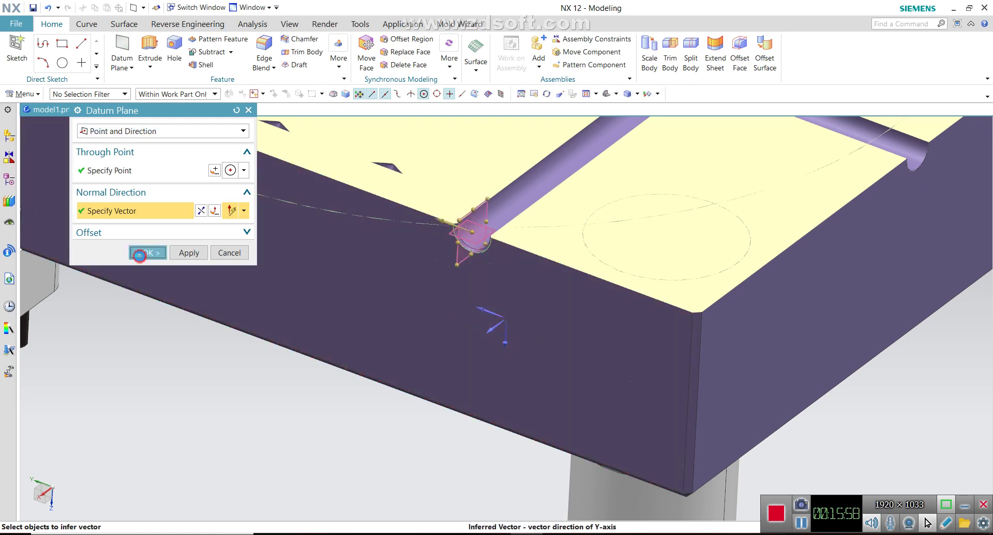
pyautogui.moveTo(392, 351); pyautogui.dragTo(443, 317, button='middle')
pyautogui.scroll(2, 443, 316)
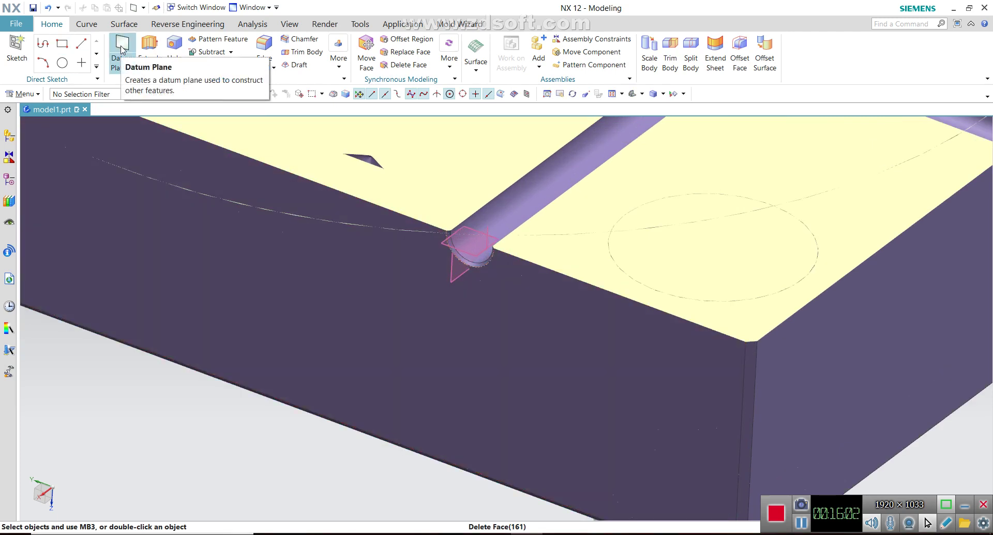
# Step: Open a sketch on the new datum plane, zoom in, and switch the display to wireframe
pyautogui.click(25, 46)
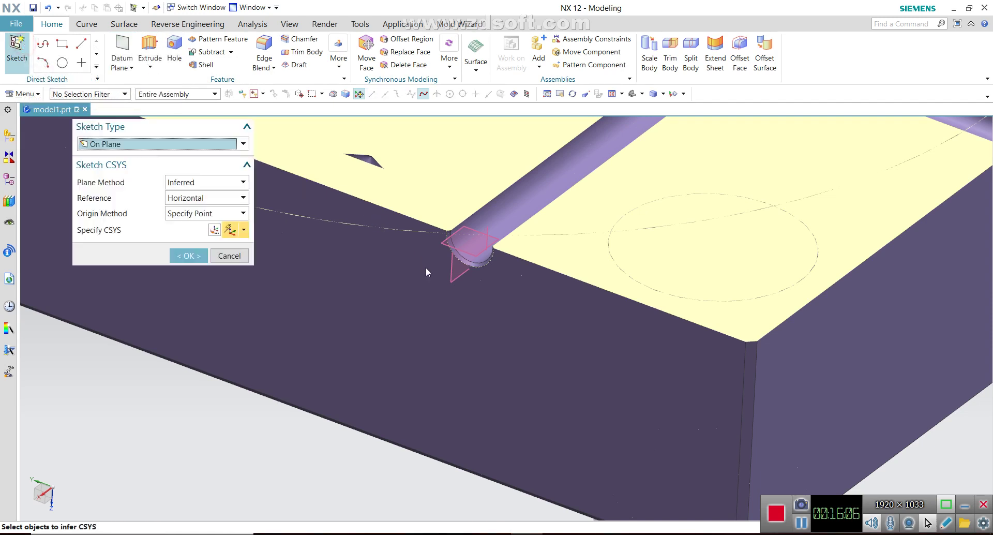
pyautogui.click(446, 271)
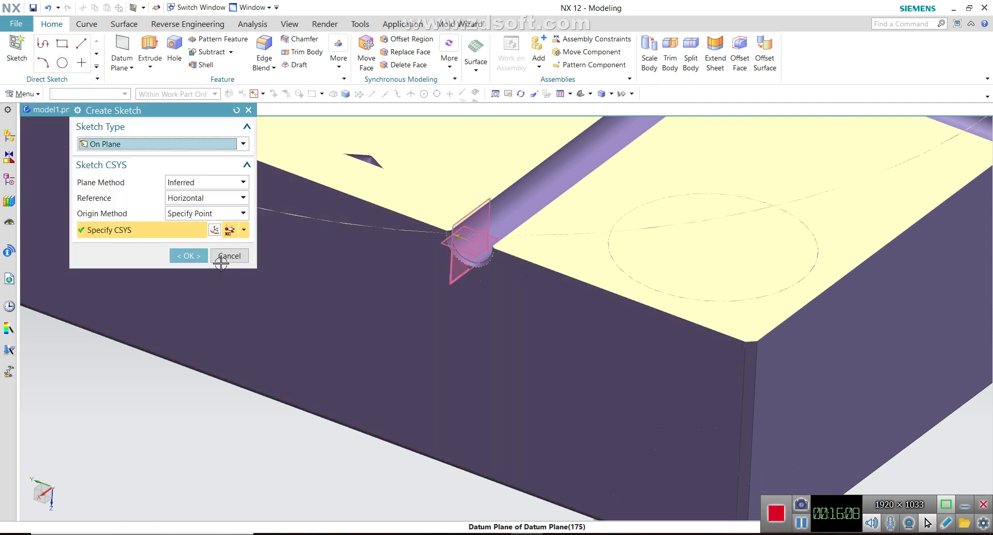
pyautogui.click(186, 255)
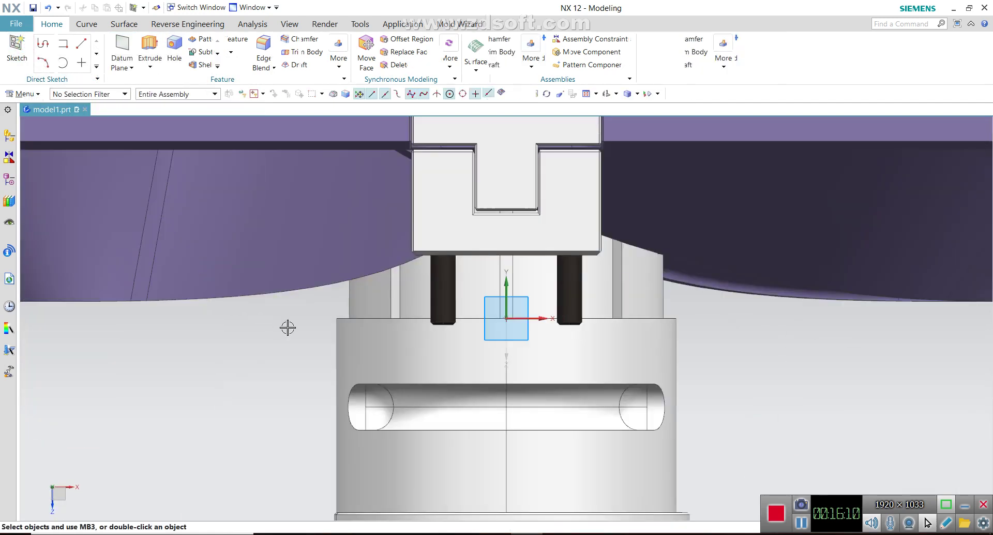
pyautogui.scroll(-5, 338, 337)
pyautogui.scroll(5, 624, 242)
pyautogui.scroll(1, 624, 242)
pyautogui.scroll(1, 623, 231)
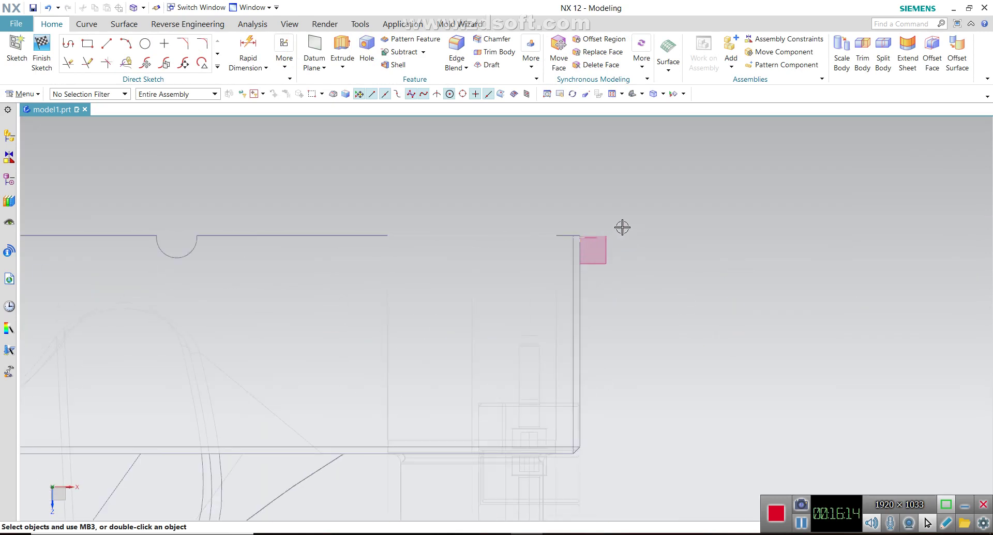
pyautogui.scroll(2, 623, 227)
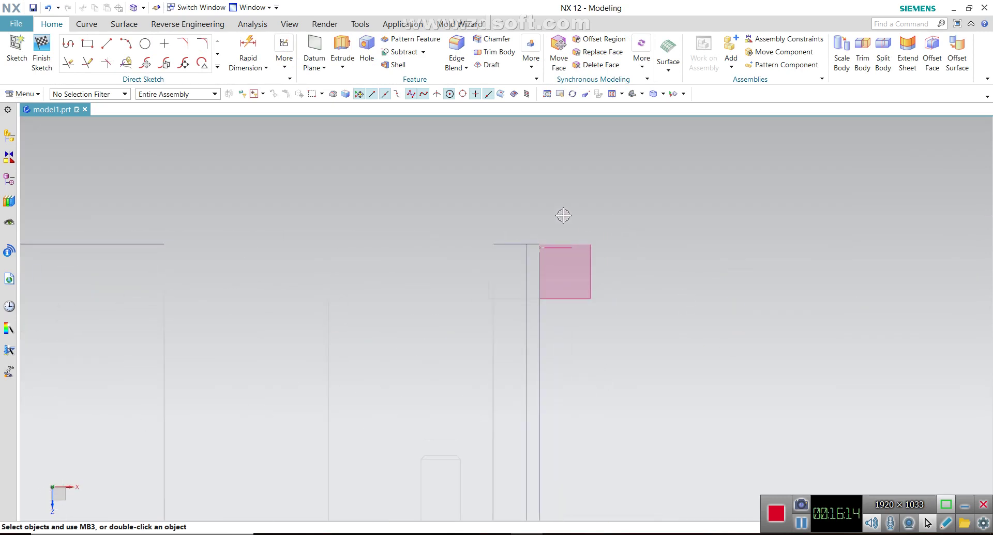
pyautogui.click(664, 94)
pyautogui.click(688, 157)
# Step: Reorient the sketch view face-on with F8 and zoom in on the channel hole
pyautogui.scroll(1, 622, 236)
pyautogui.scroll(-3, 622, 236)
pyautogui.scroll(-3, 626, 236)
pyautogui.scroll(-2, 650, 235)
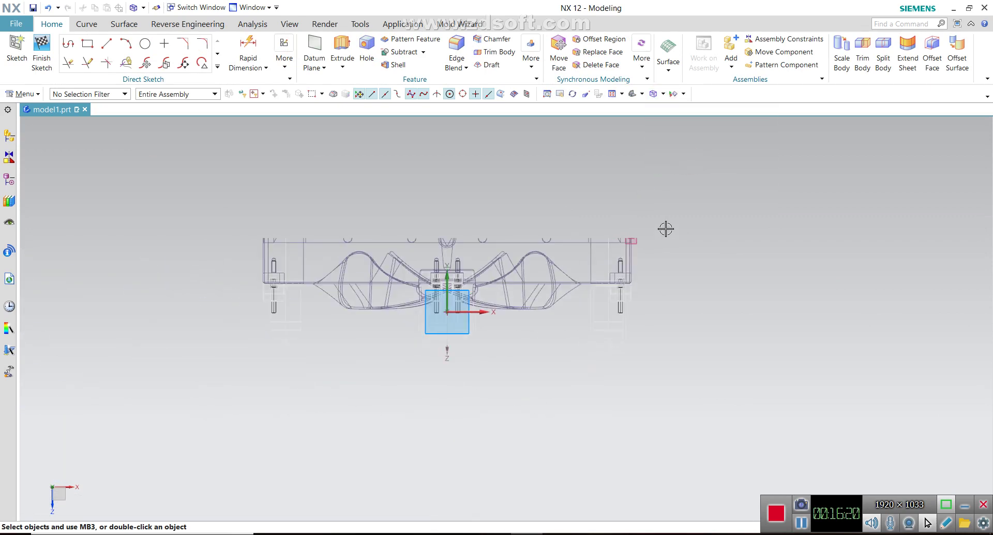
pyautogui.scroll(2, 664, 221)
pyautogui.scroll(1, 625, 233)
pyautogui.scroll(3, 601, 259)
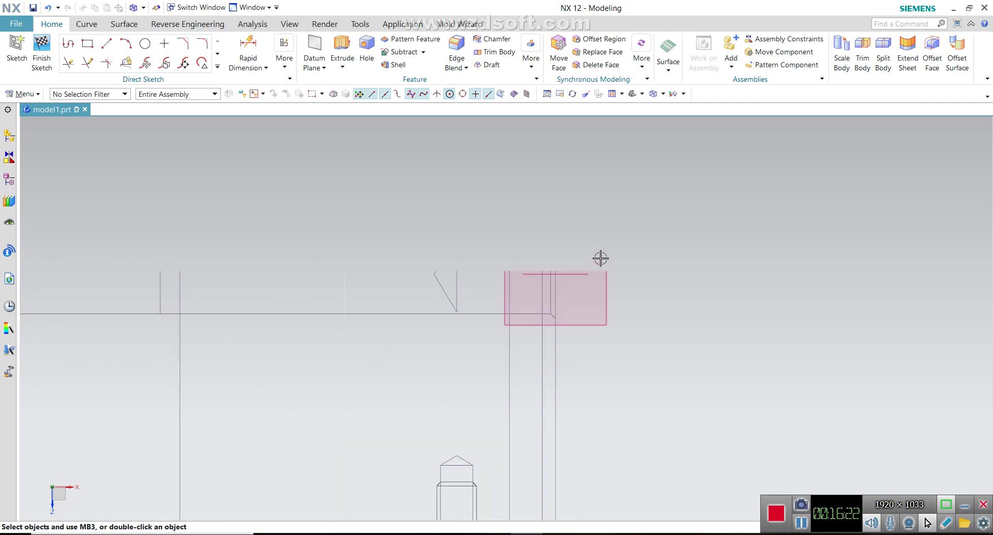
pyautogui.click(110, 45)
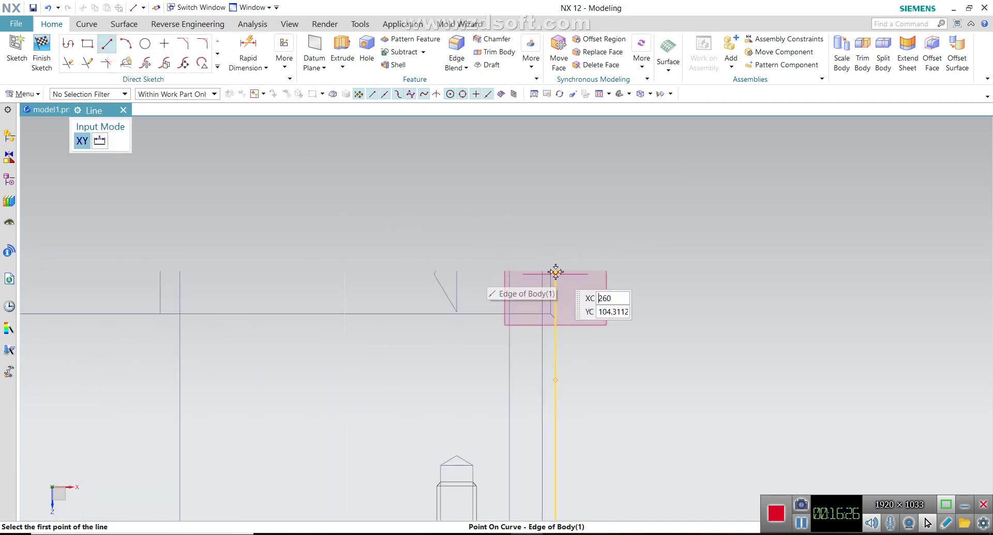
pyautogui.moveTo(556, 268)
pyautogui.mouseDown(button='middle')
pyautogui.moveTo(610, 282)
pyautogui.moveTo(731, 288)
pyautogui.mouseUp(button='middle')
pyautogui.press('F8')
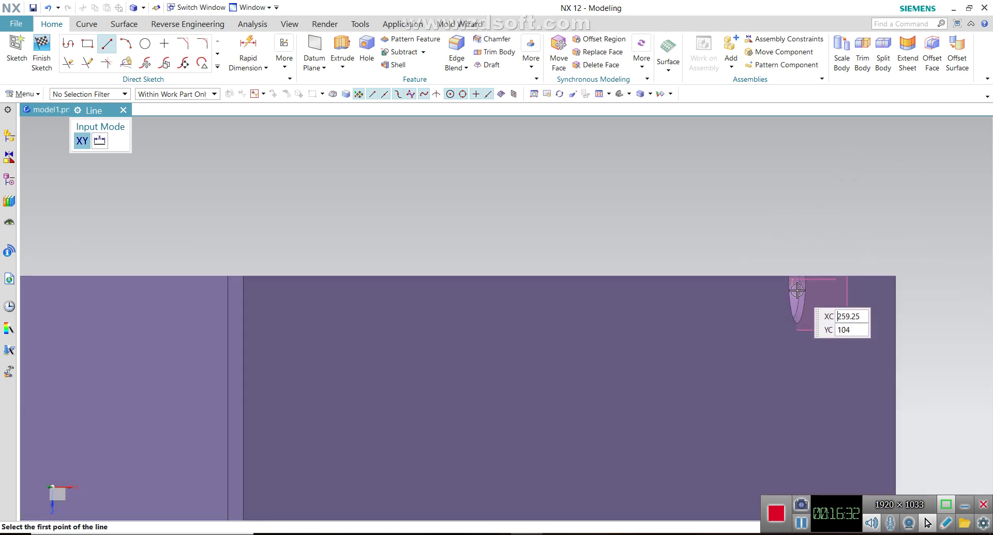
pyautogui.scroll(-2, 810, 286)
pyautogui.scroll(-3, 740, 233)
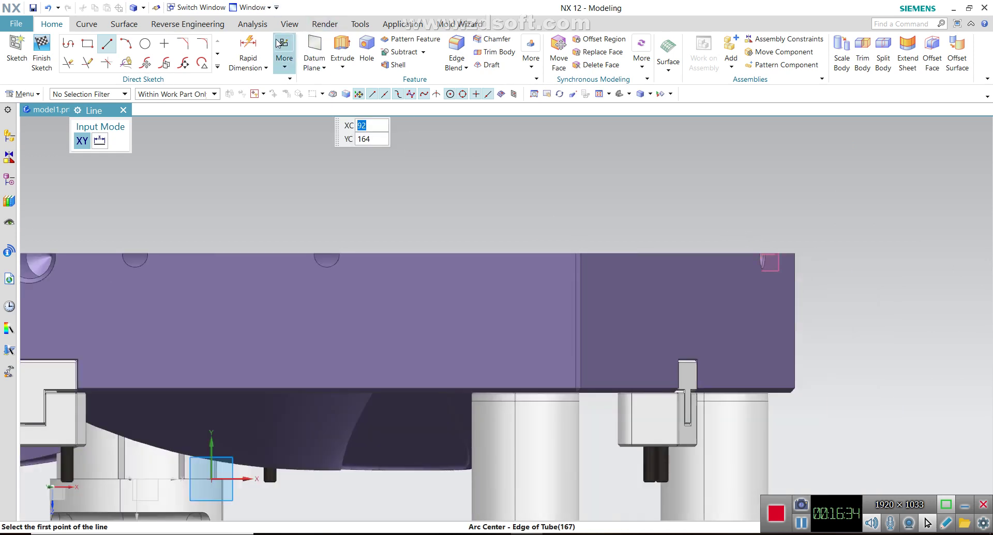
pyautogui.click(289, 24)
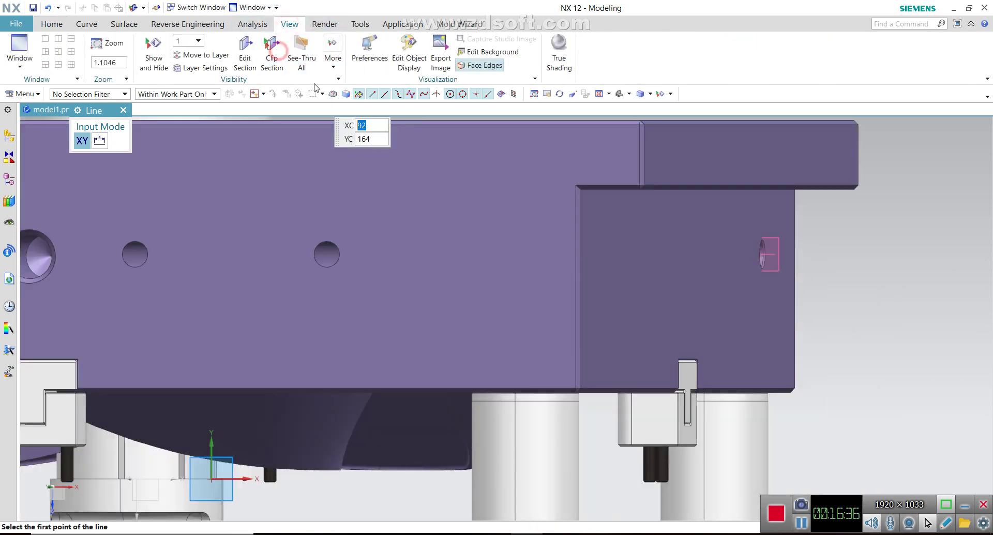
pyautogui.scroll(-2, 606, 248)
pyautogui.scroll(1, 736, 264)
pyautogui.scroll(-1, 569, 269)
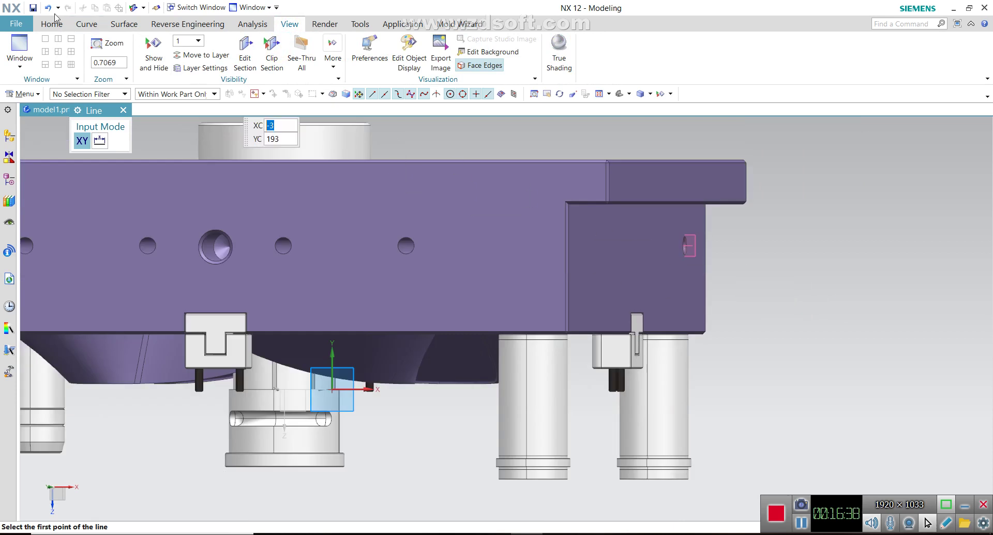
pyautogui.click(51, 24)
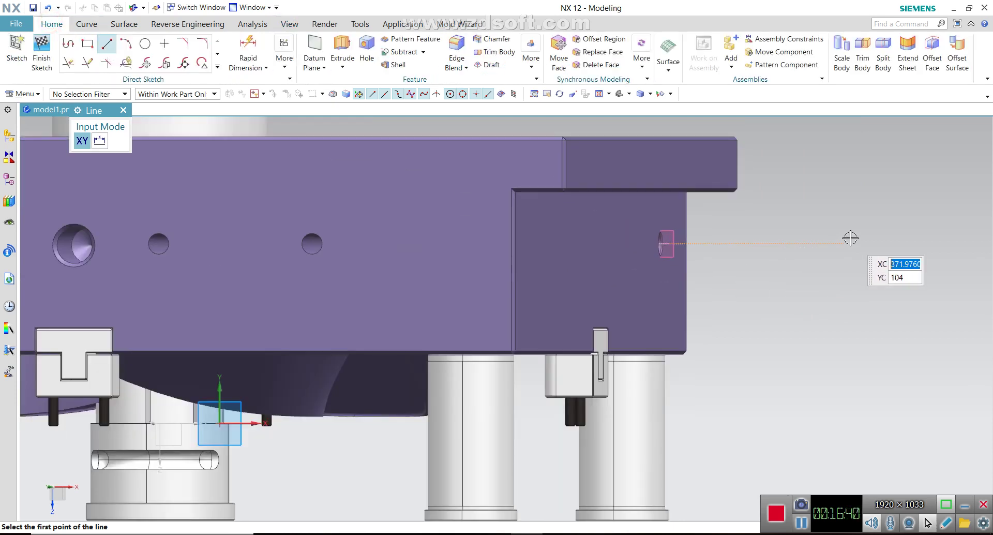
pyautogui.scroll(2, 724, 238)
pyautogui.scroll(2, 614, 245)
pyautogui.scroll(2, 614, 246)
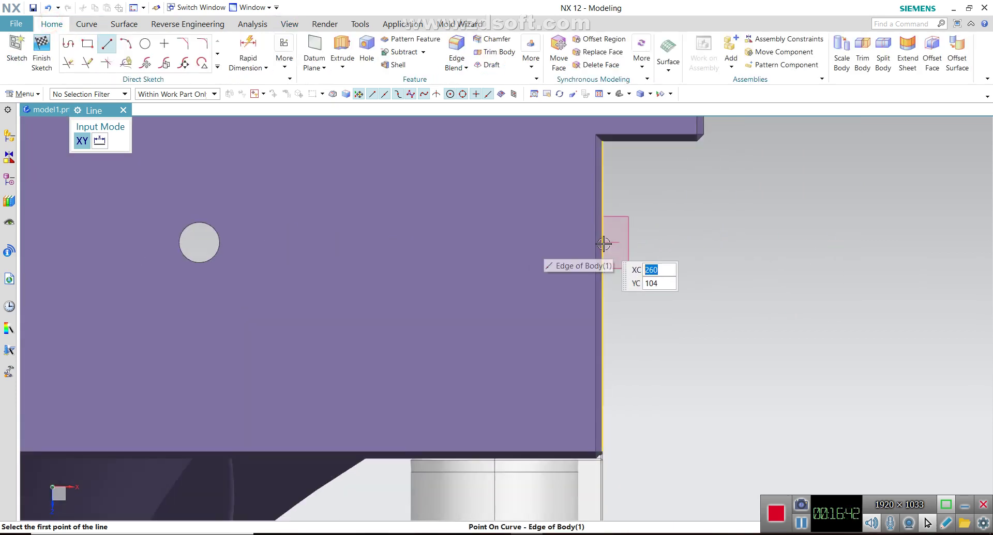
# Step: Draw a 44-long horizontal line from the plate edge at the hole and convert it to reference
pyautogui.click(107, 46)
pyautogui.click(107, 45)
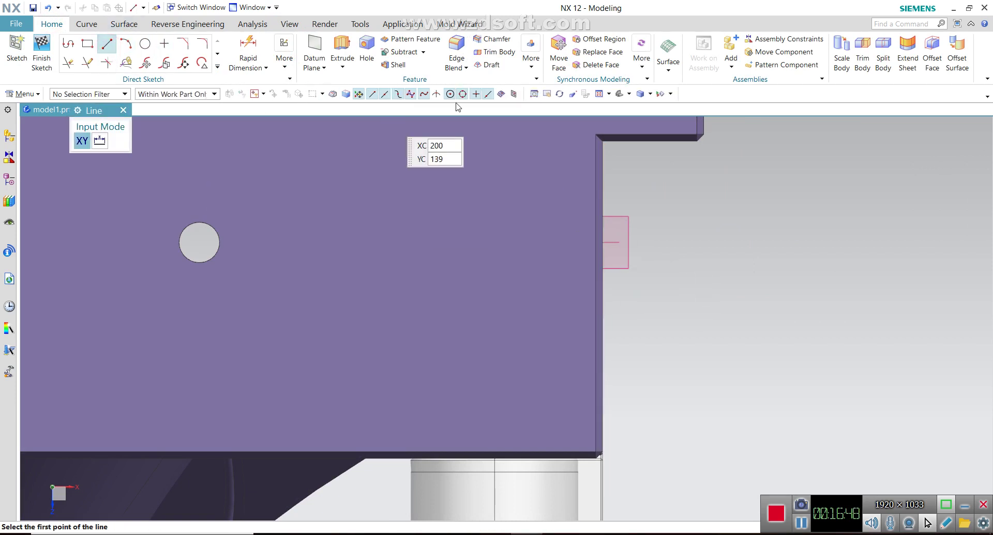
pyautogui.click(603, 242)
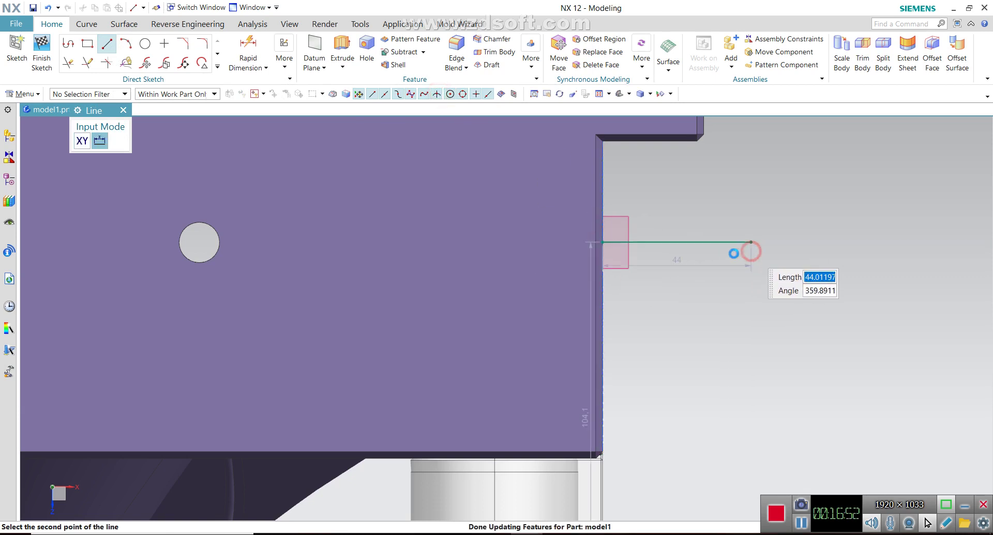
pyautogui.click(752, 241)
pyautogui.press('Escape')
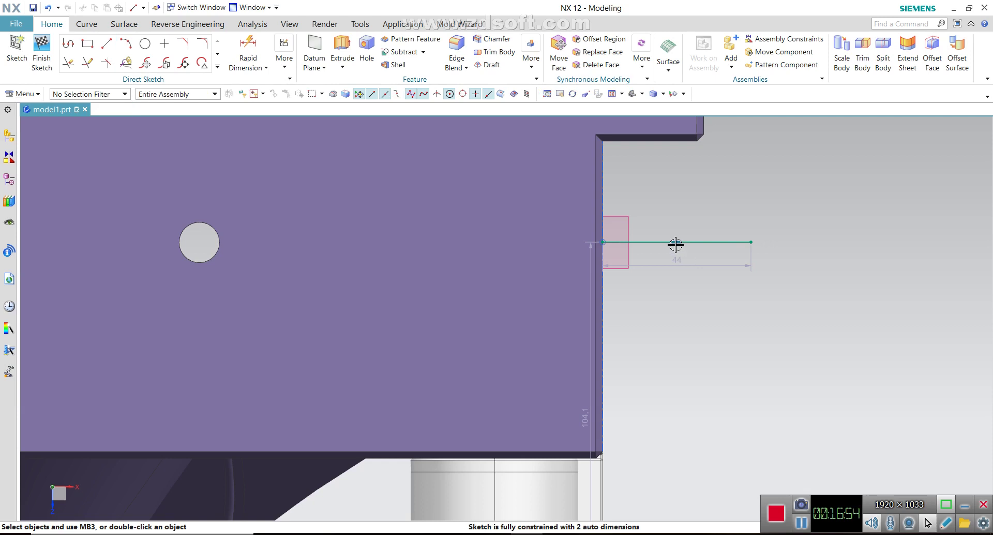
pyautogui.rightClick(657, 239)
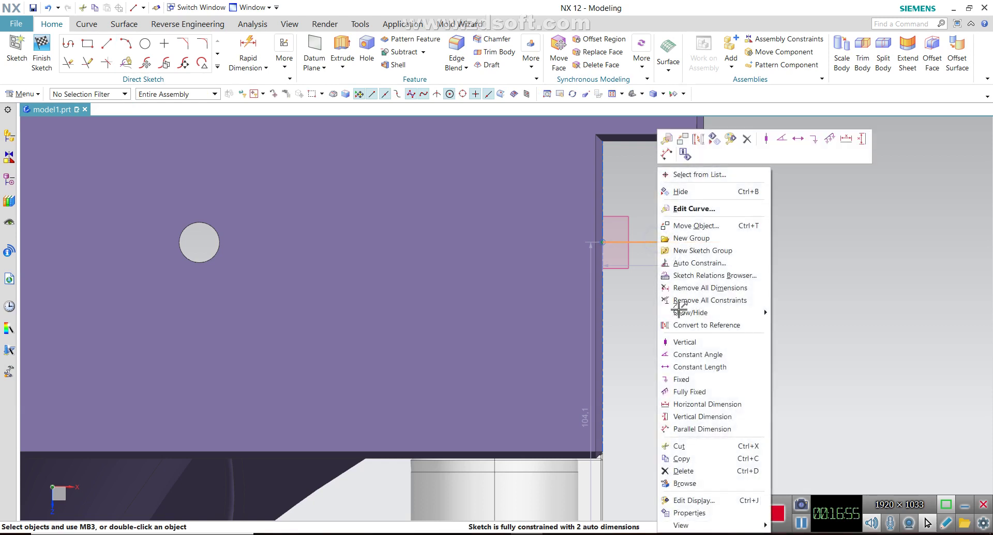
pyautogui.click(697, 138)
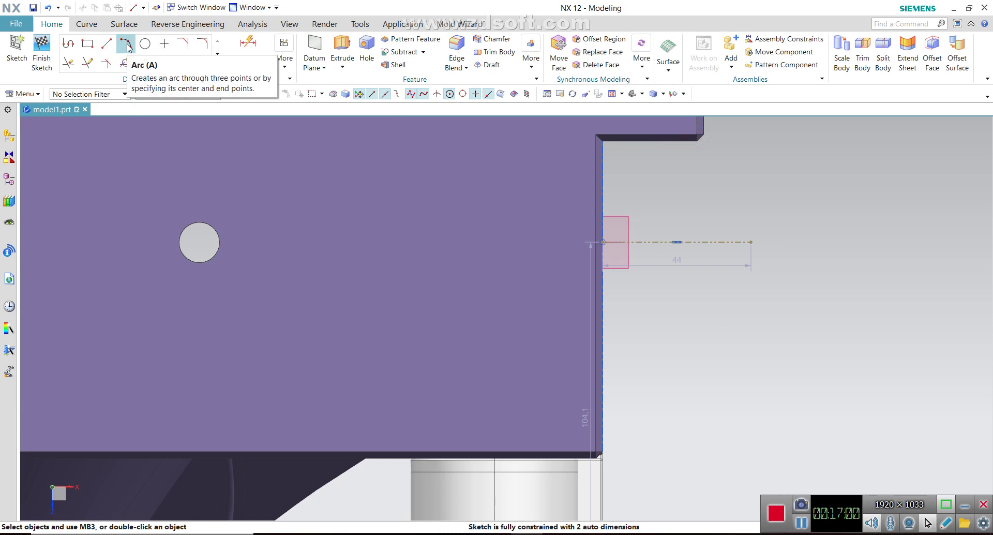
# Step: Start the stepped fitting profile: 6 and 6 segments, 1.5 step, plate-edge run, 1.7 rise, 2.3 segment
pyautogui.click(64, 42)
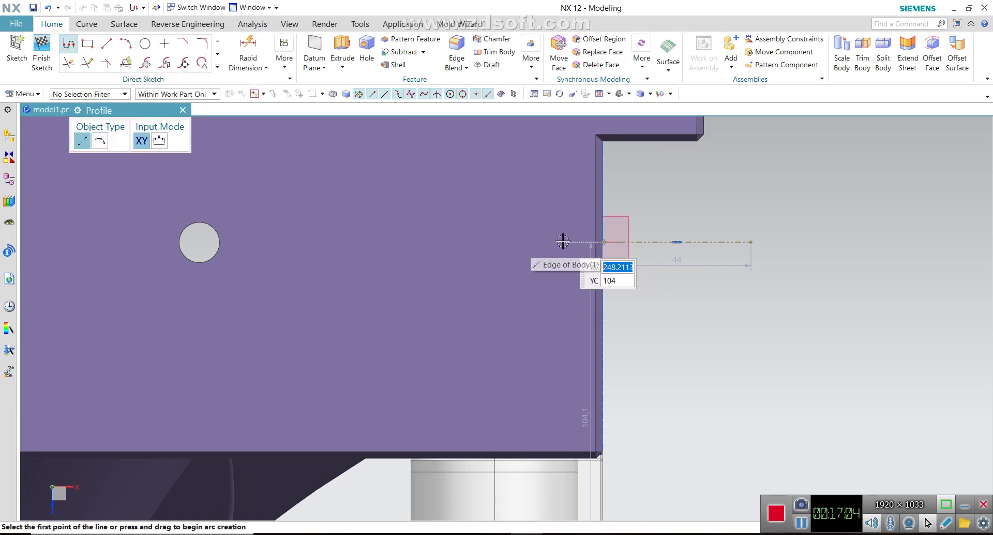
pyautogui.click(562, 242)
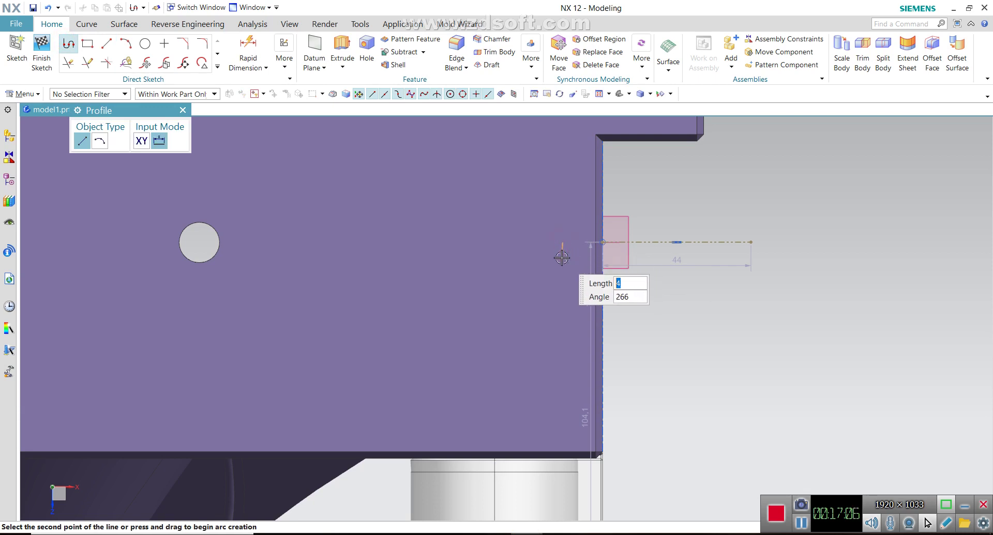
pyautogui.click(563, 262)
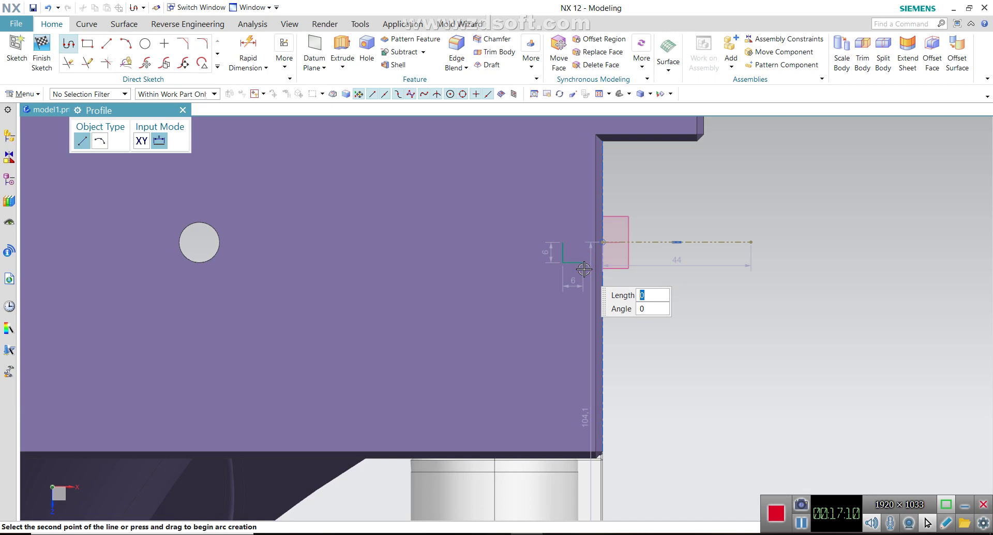
pyautogui.scroll(3, 584, 264)
pyautogui.click(578, 258)
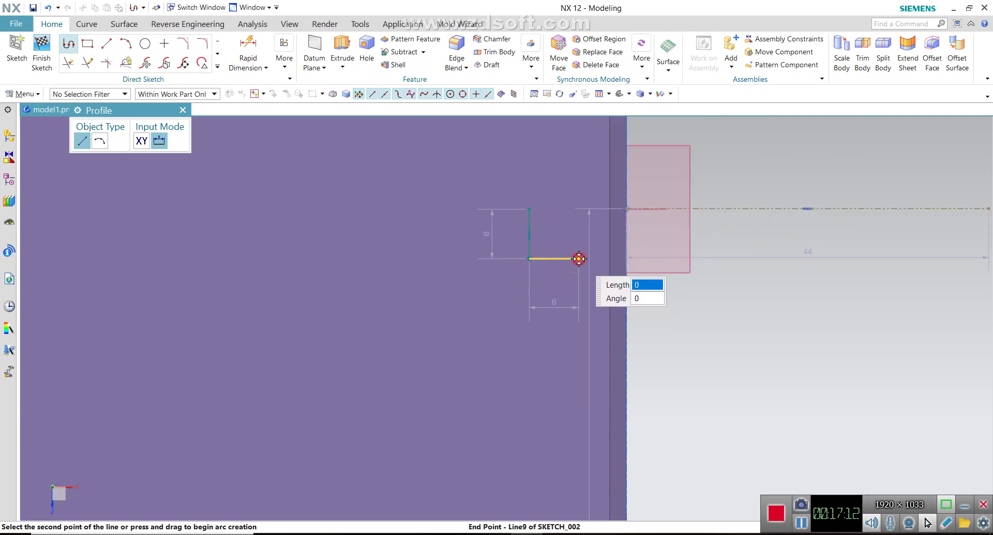
pyautogui.click(580, 270)
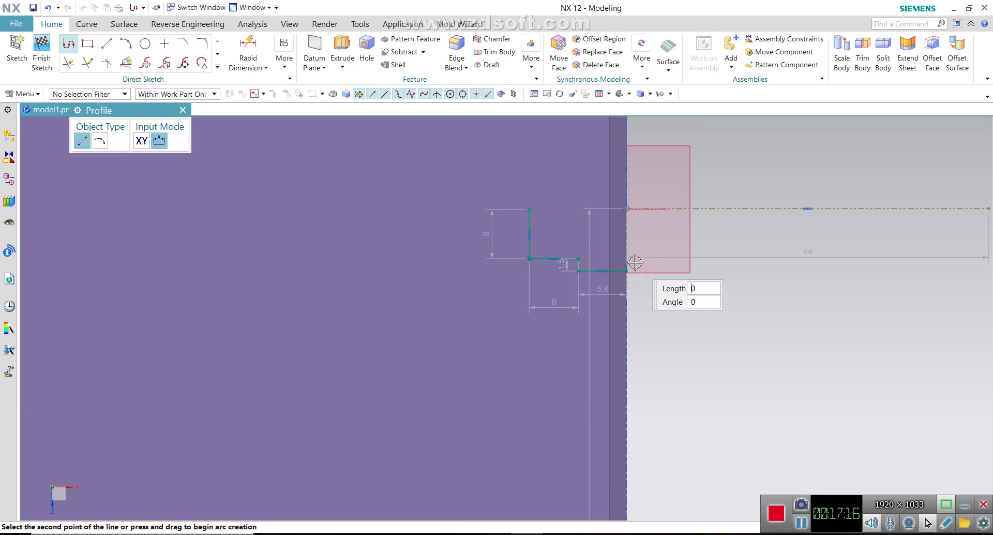
pyautogui.click(627, 272)
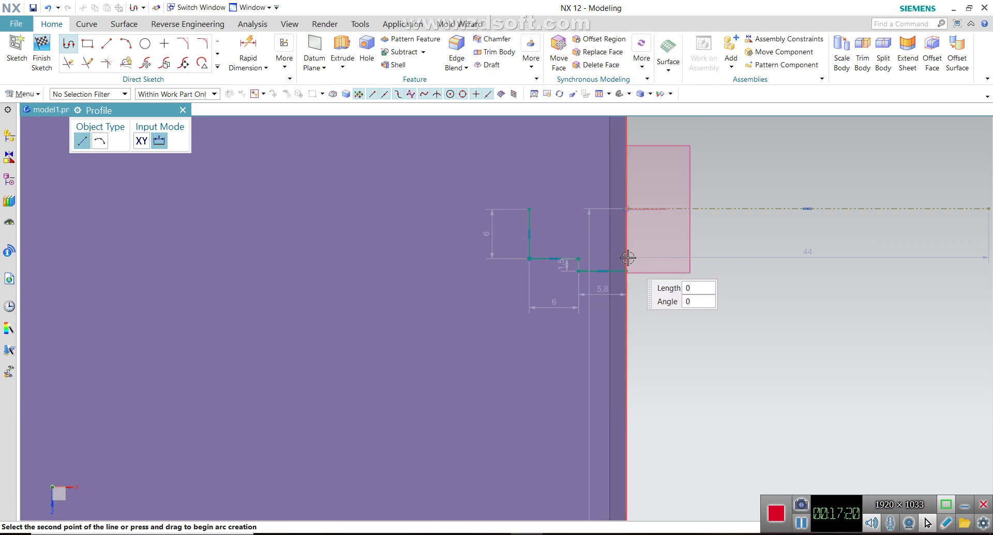
pyautogui.scroll(3, 627, 257)
pyautogui.scroll(4, 626, 256)
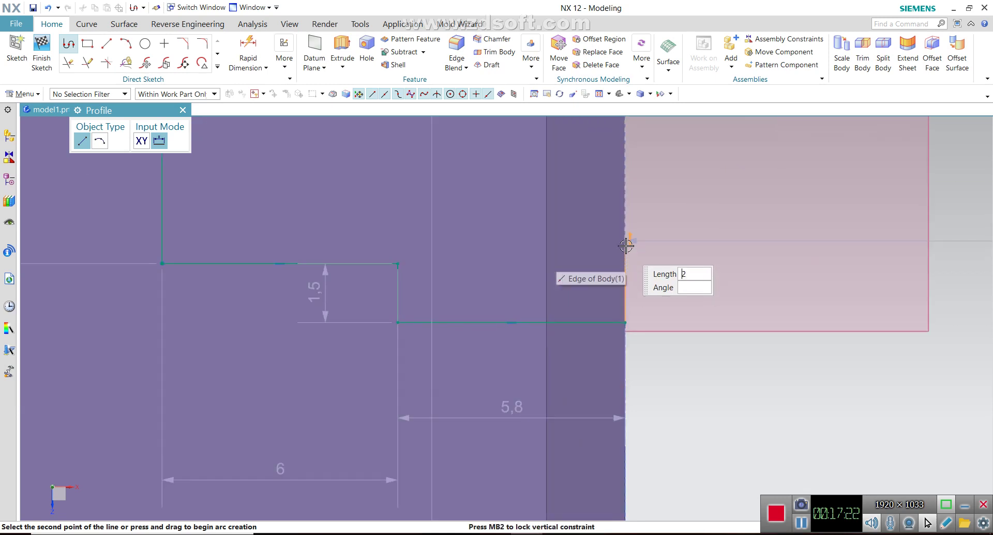
pyautogui.click(626, 255)
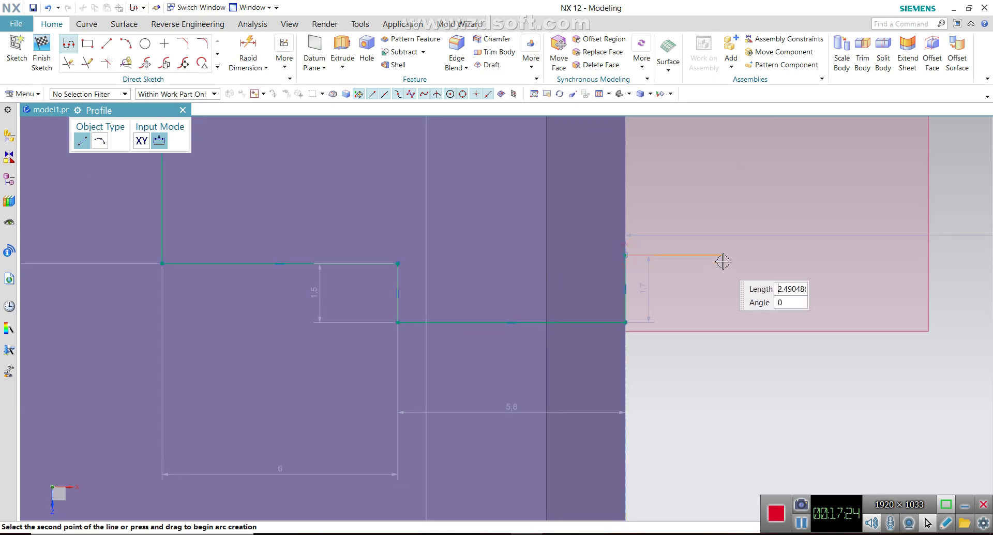
pyautogui.click(715, 256)
pyautogui.write('1.71740')
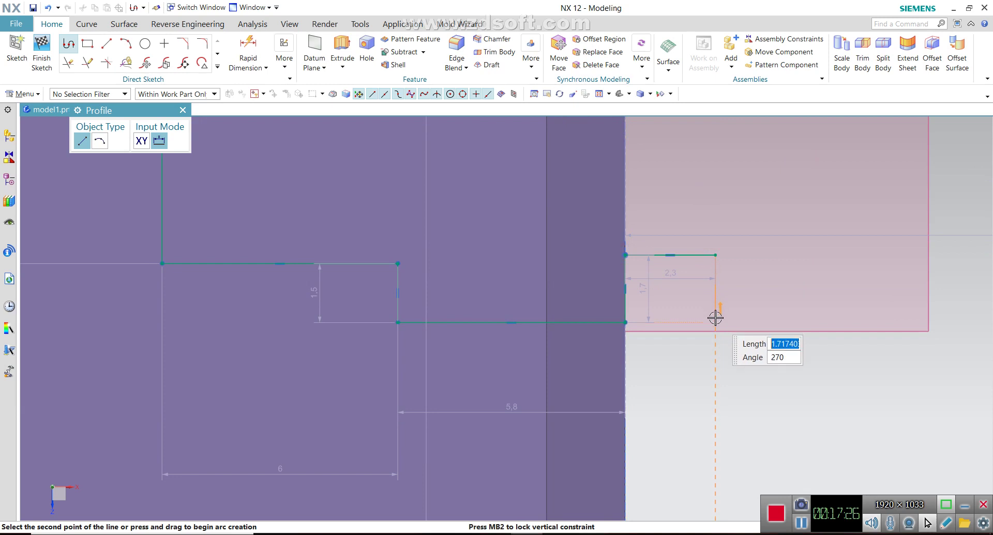
pyautogui.press('Return')
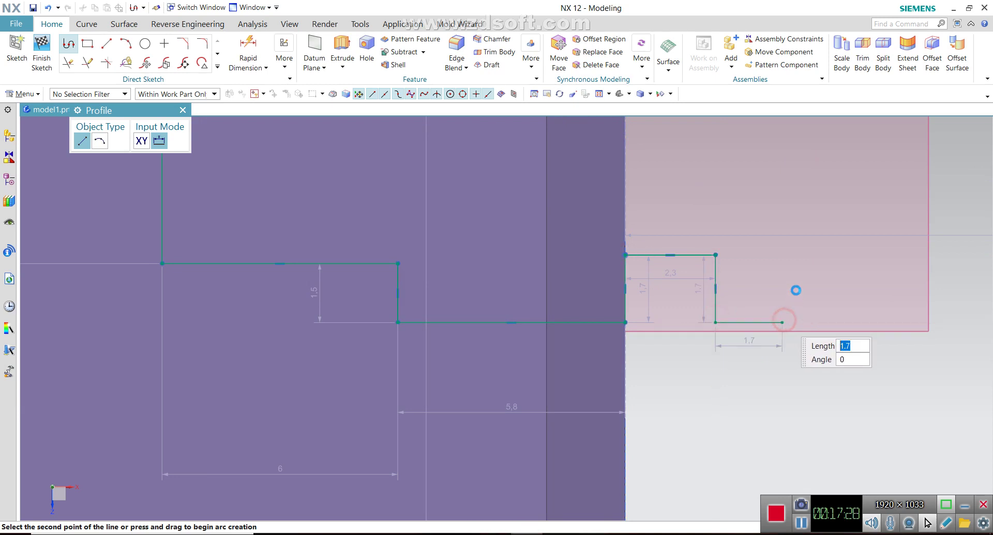
# Step: Continue the profile with the groove step, chamfer, 1.7 and 5.1 segments, closing on the axis line
pyautogui.scroll(1, 785, 291)
pyautogui.scroll(1, 765, 317)
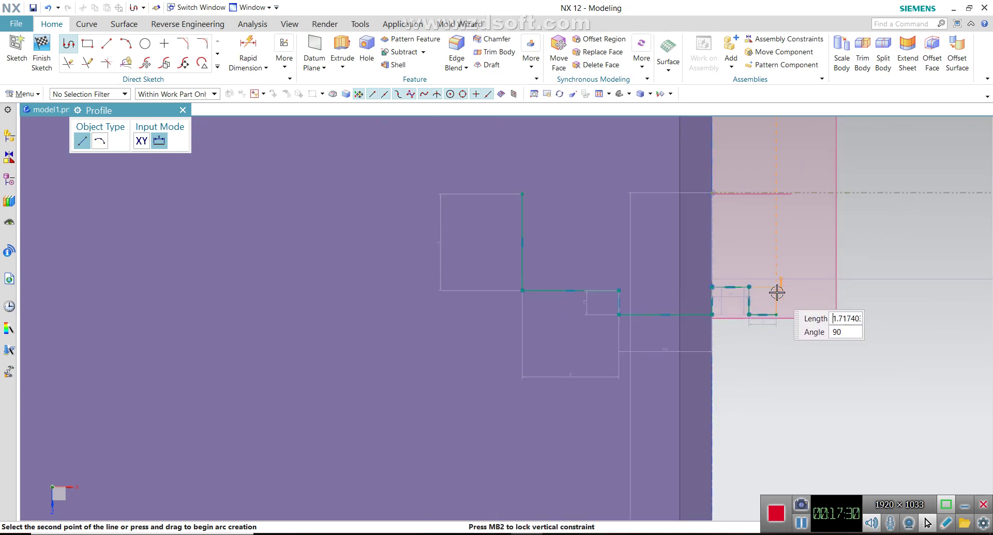
pyautogui.click(776, 287)
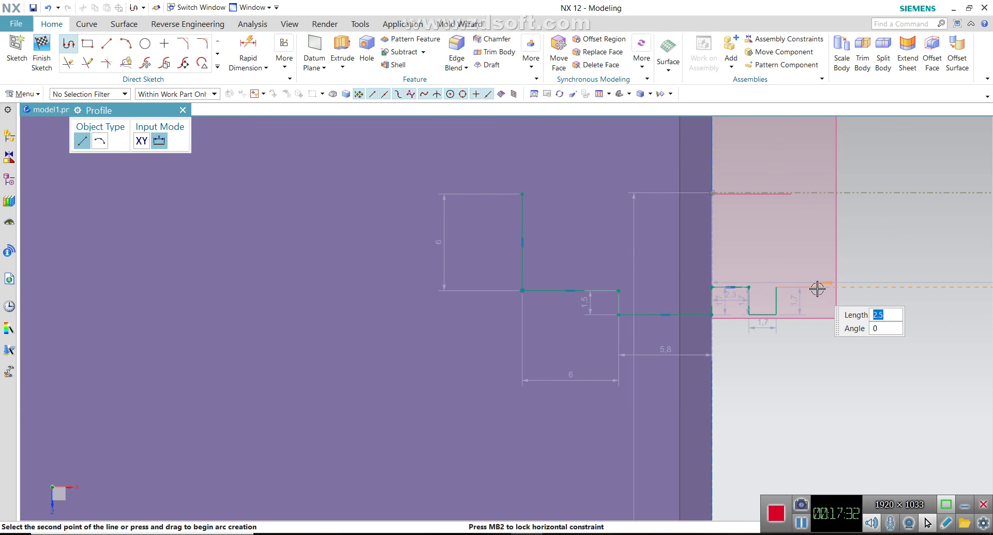
pyautogui.click(822, 287)
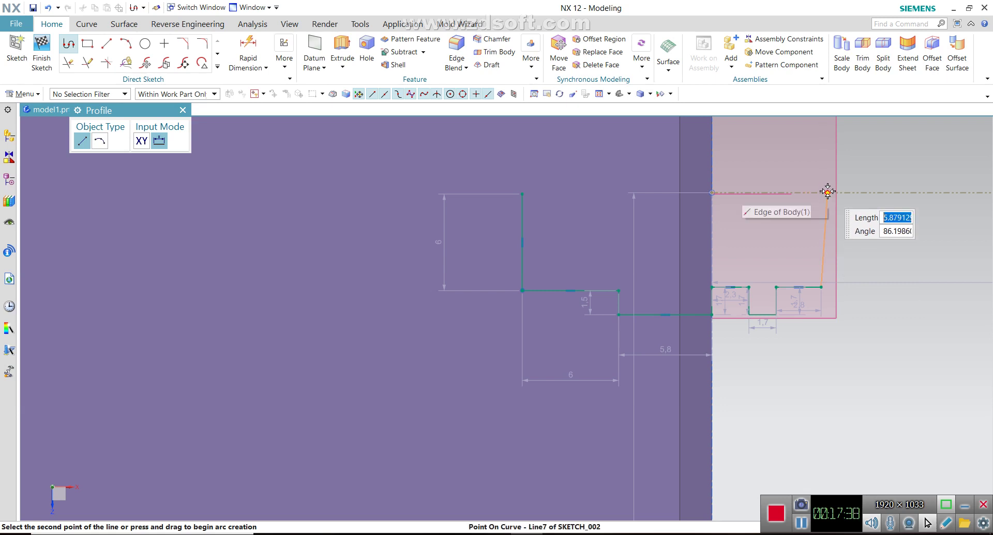
pyautogui.scroll(-3, 805, 318)
pyautogui.scroll(3, 814, 311)
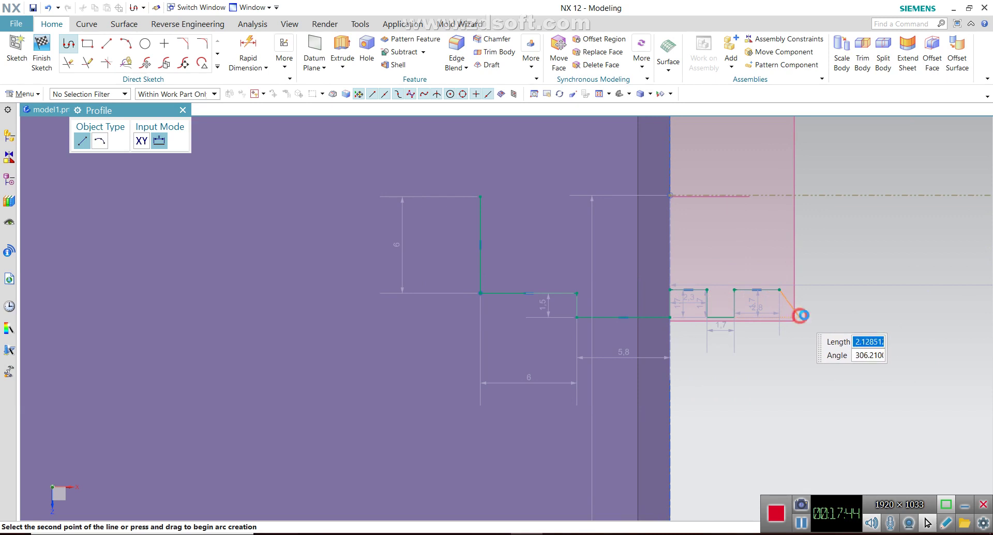
pyautogui.click(800, 317)
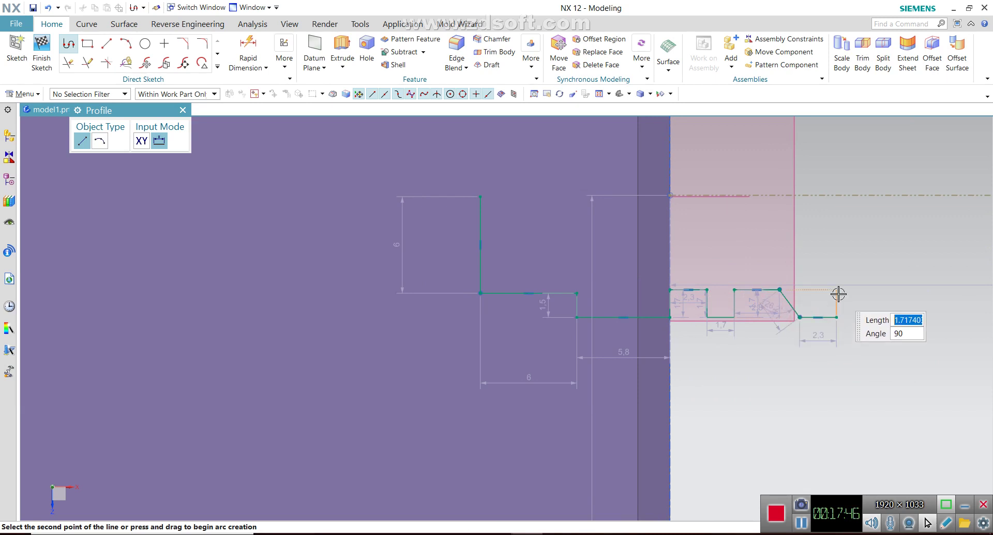
pyautogui.click(838, 293)
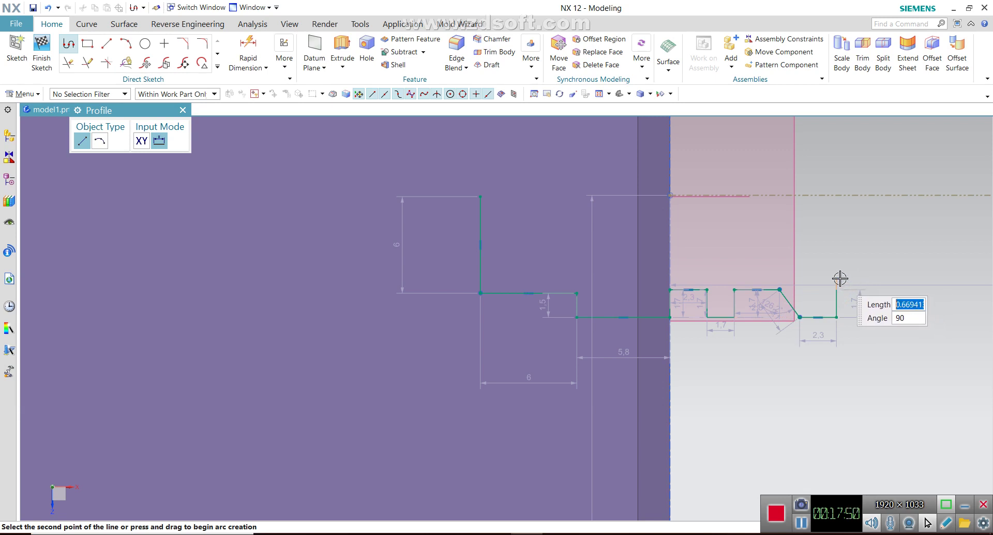
pyautogui.click(869, 279)
pyautogui.click(881, 280)
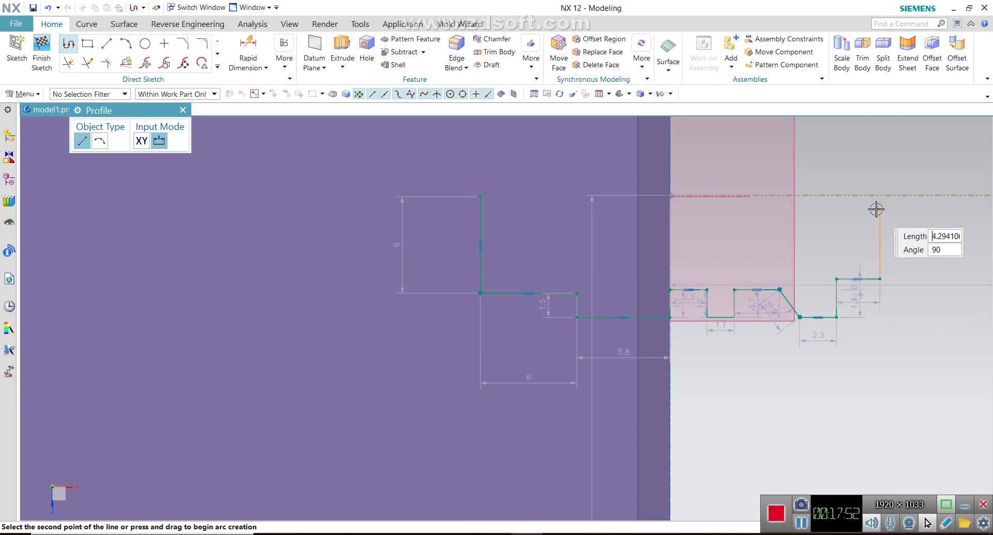
pyautogui.click(878, 197)
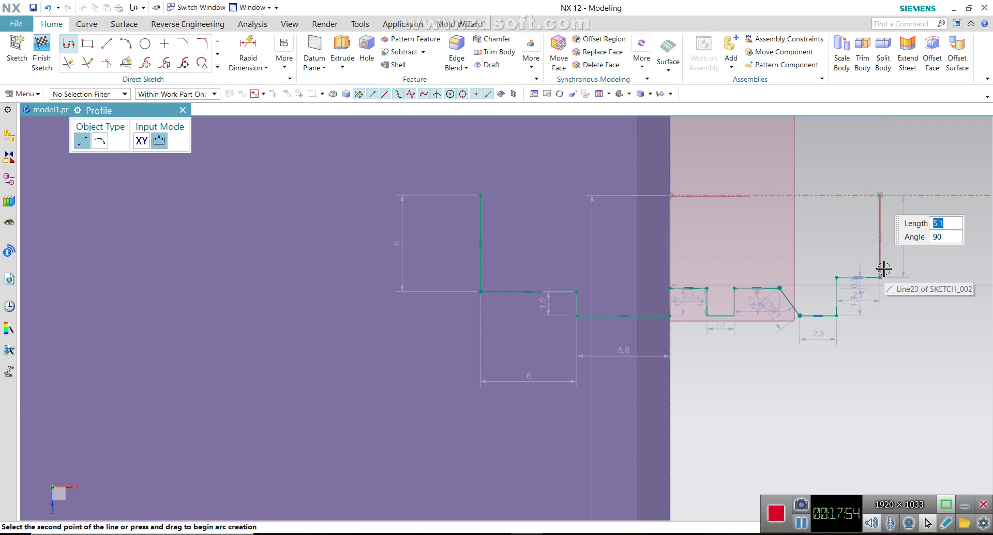
# Step: Exit the Profile tool and zoom to review the fully constrained fitting outline
pyautogui.middleClick(551, 346)
pyautogui.scroll(-2, 595, 333)
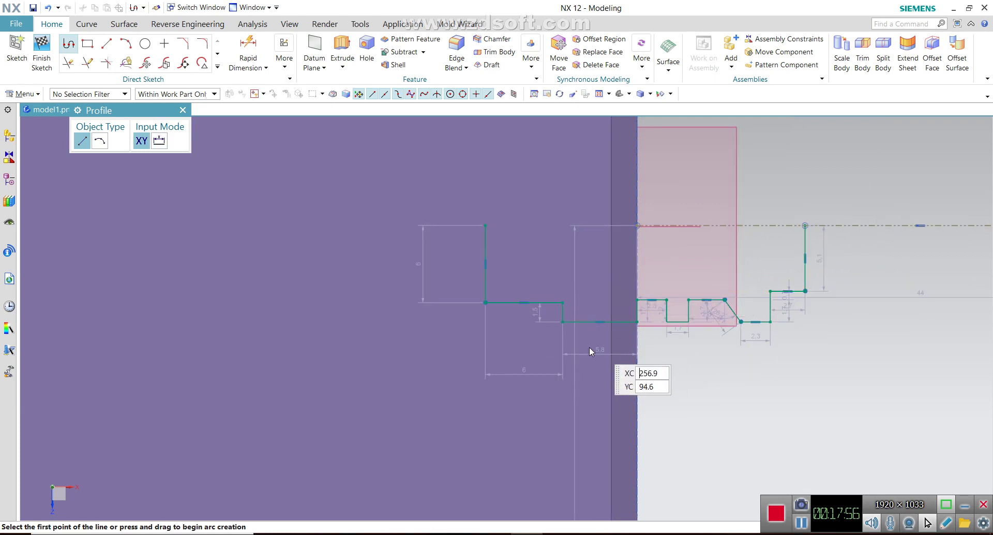
pyautogui.scroll(-2, 673, 331)
pyautogui.middleClick(682, 330)
pyautogui.scroll(2, 668, 289)
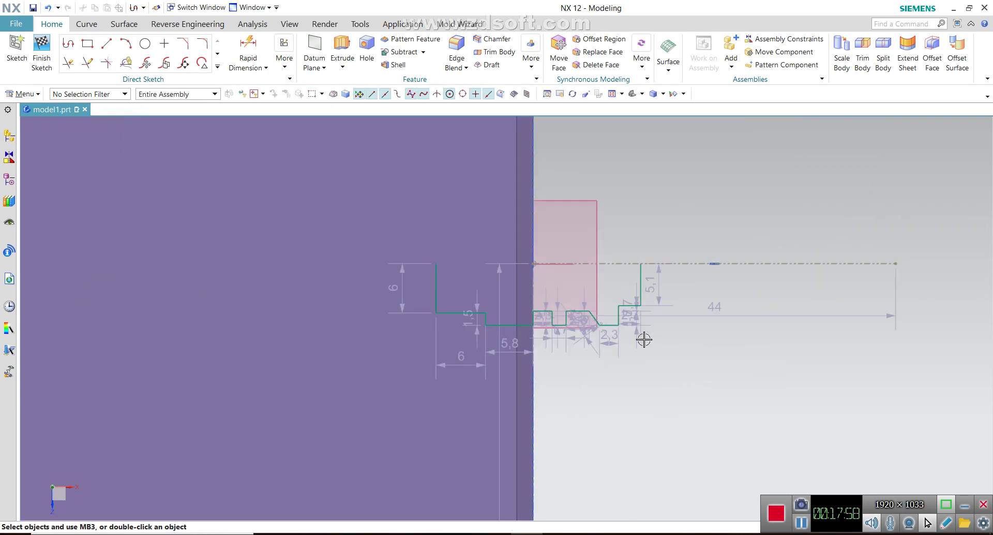
pyautogui.scroll(1, 668, 265)
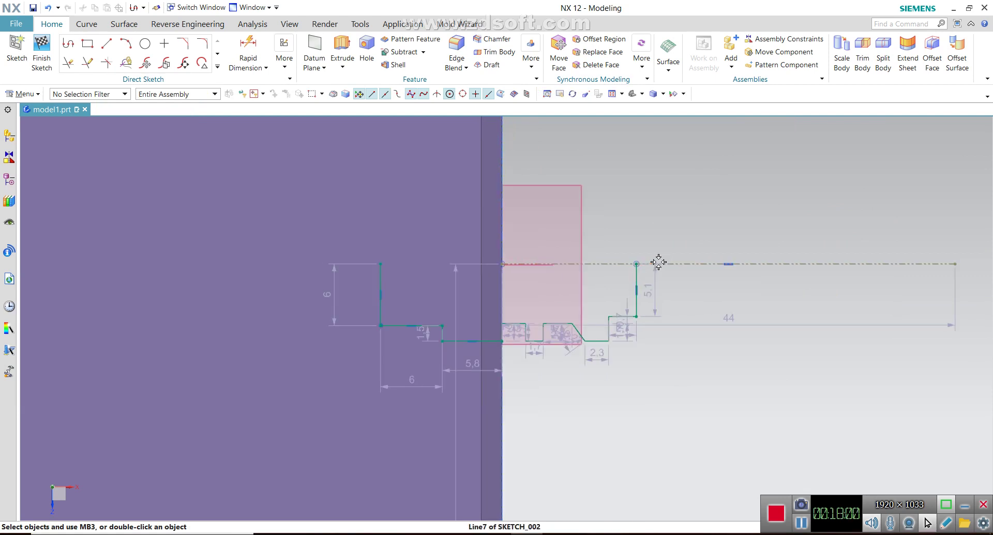
pyautogui.scroll(1, 657, 264)
pyautogui.scroll(-1, 656, 264)
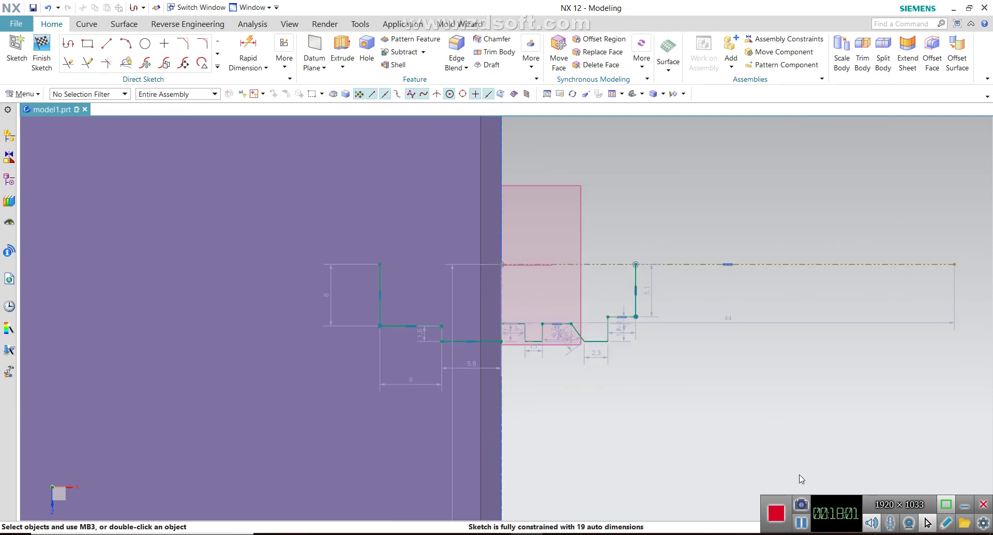
pyautogui.click(806, 524)
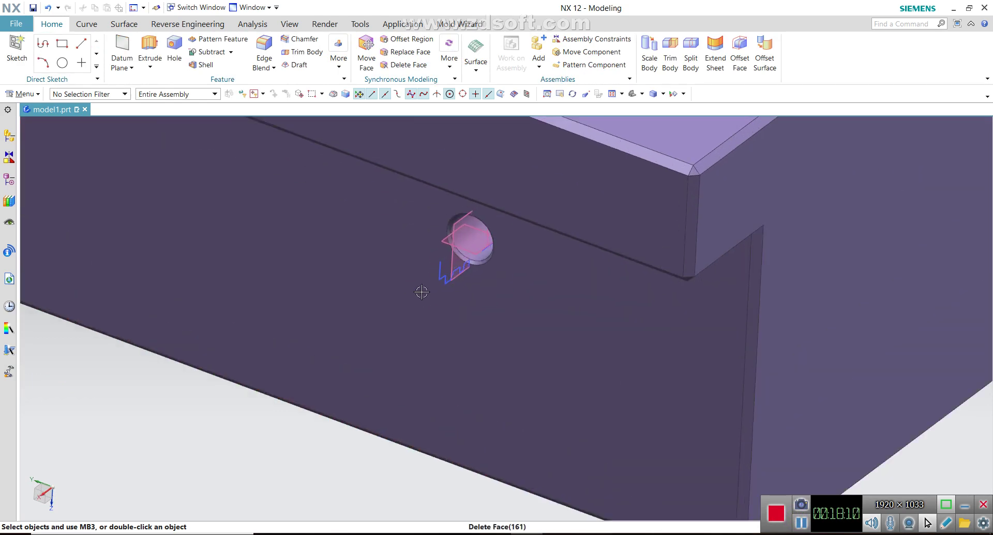
# Step: Delete the fitting-profile Sketch (176) from the Part Navigator and zoom in on the hole
pyautogui.click(9, 179)
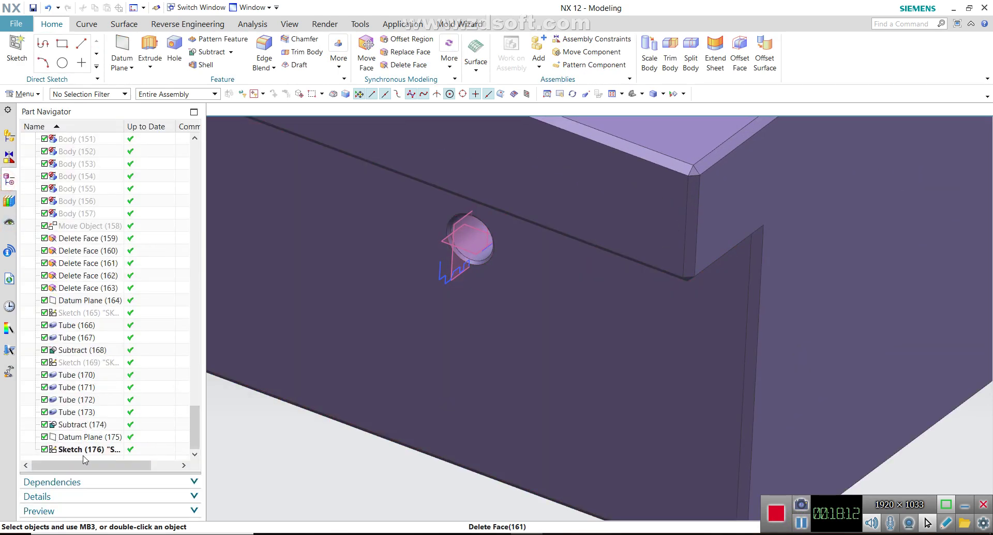
pyautogui.rightClick(78, 449)
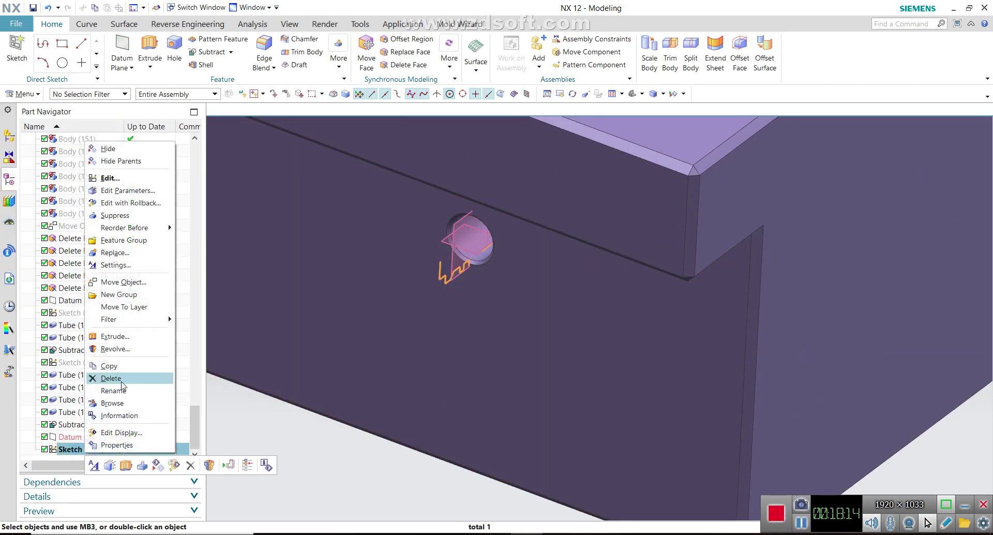
pyautogui.click(121, 382)
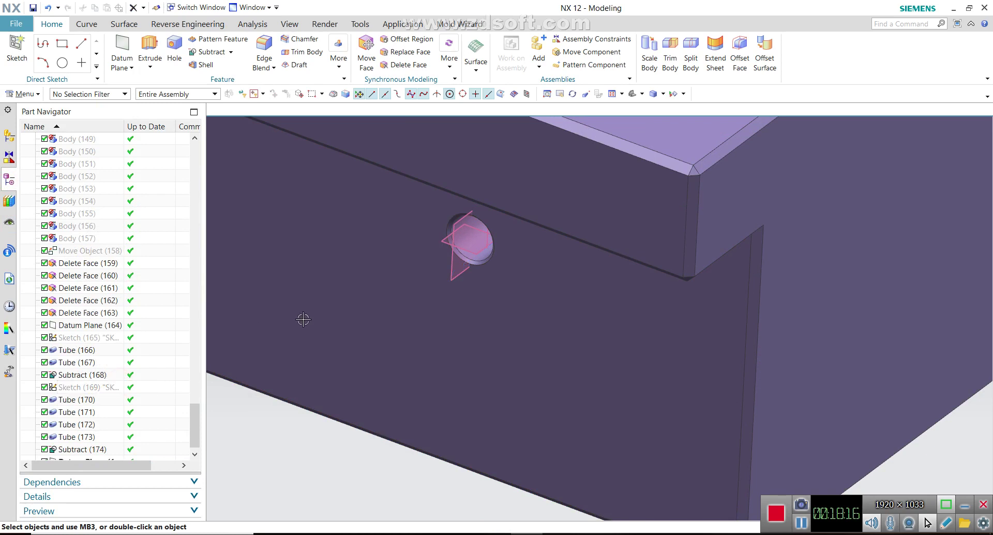
pyautogui.scroll(2, 479, 248)
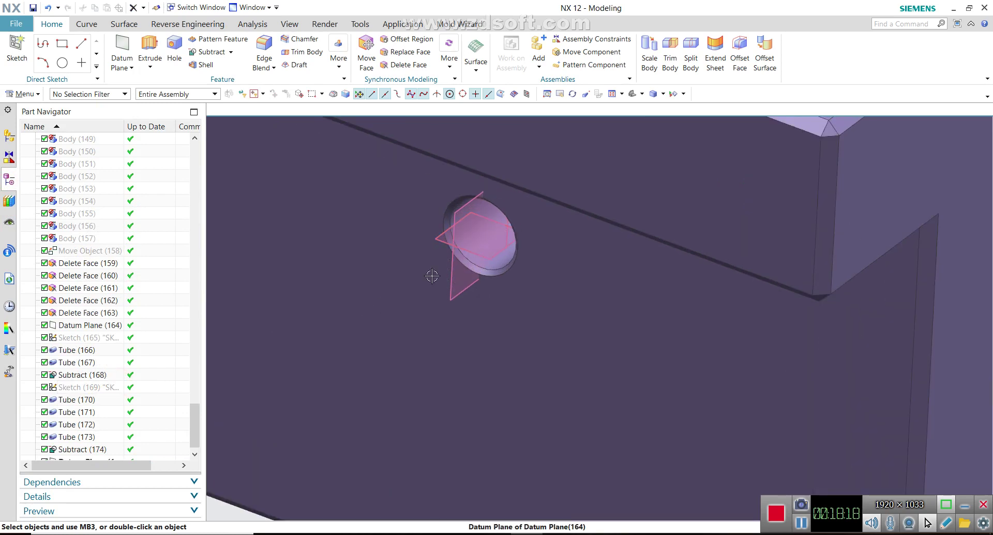
# Step: Edit Datum Plane (164) so its normal points along the X-axis
pyautogui.click(452, 289)
pyautogui.press('Delete')
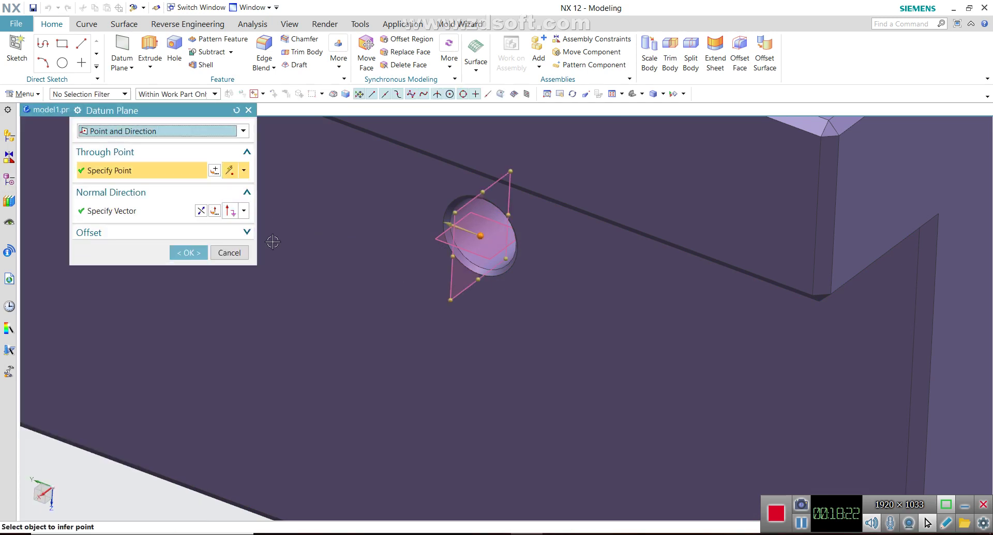
pyautogui.click(200, 212)
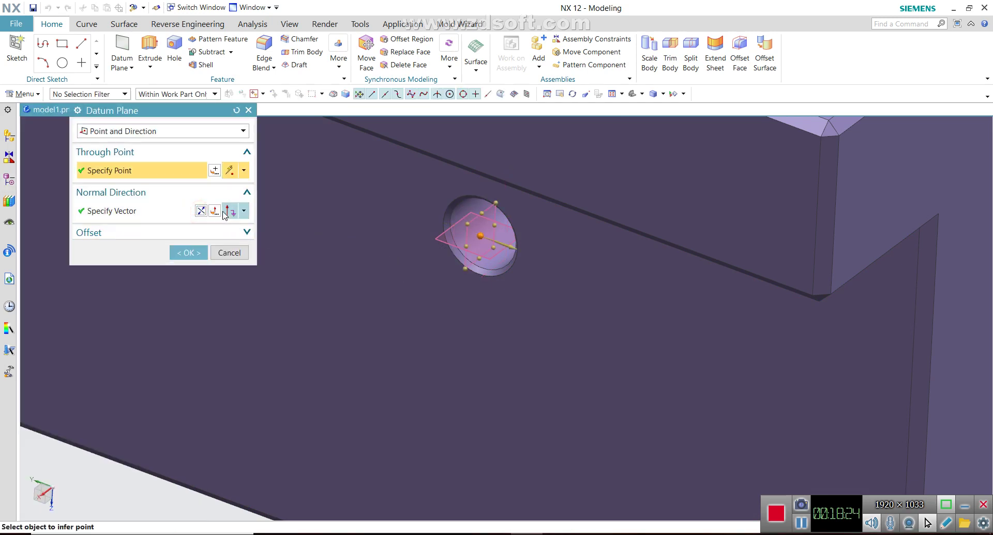
pyautogui.click(244, 212)
pyautogui.click(232, 232)
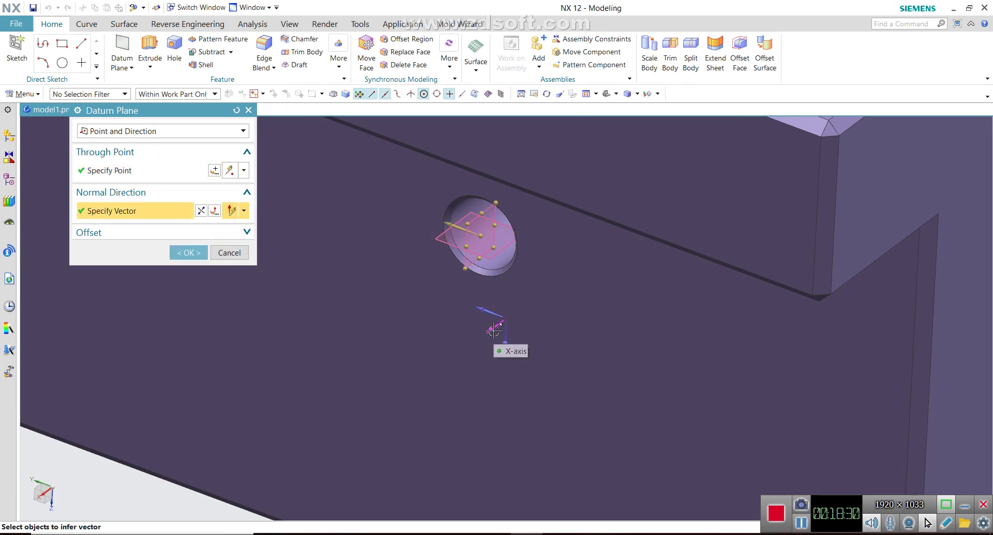
pyautogui.click(188, 252)
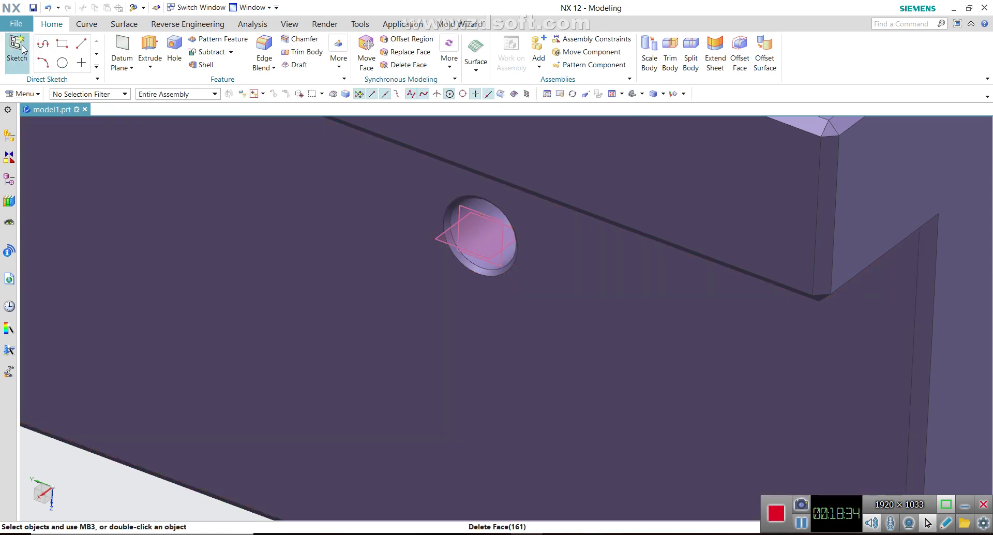
pyautogui.click(149, 46)
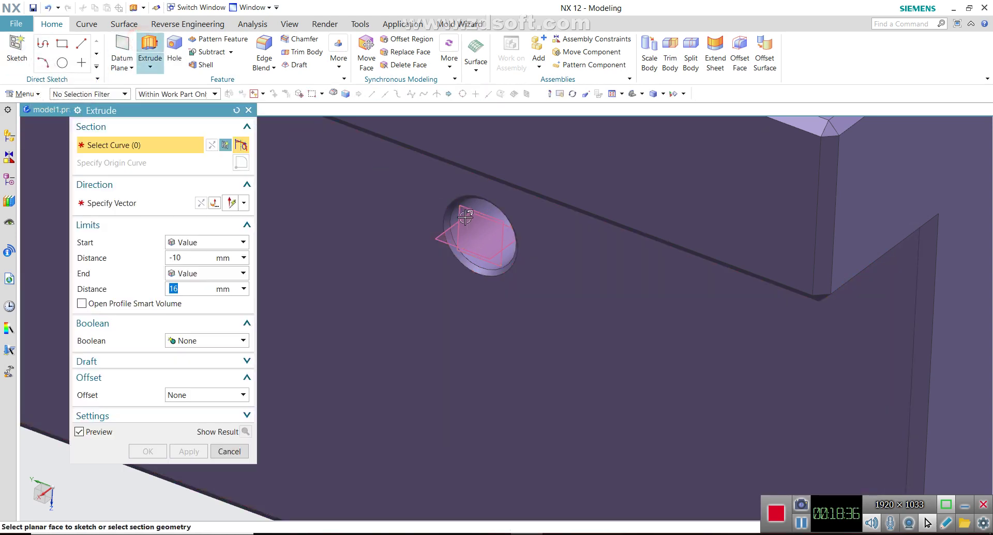
# Step: Start the extrusion's section sketch on the datum plane and snap to an orthographic view
pyautogui.click(449, 211)
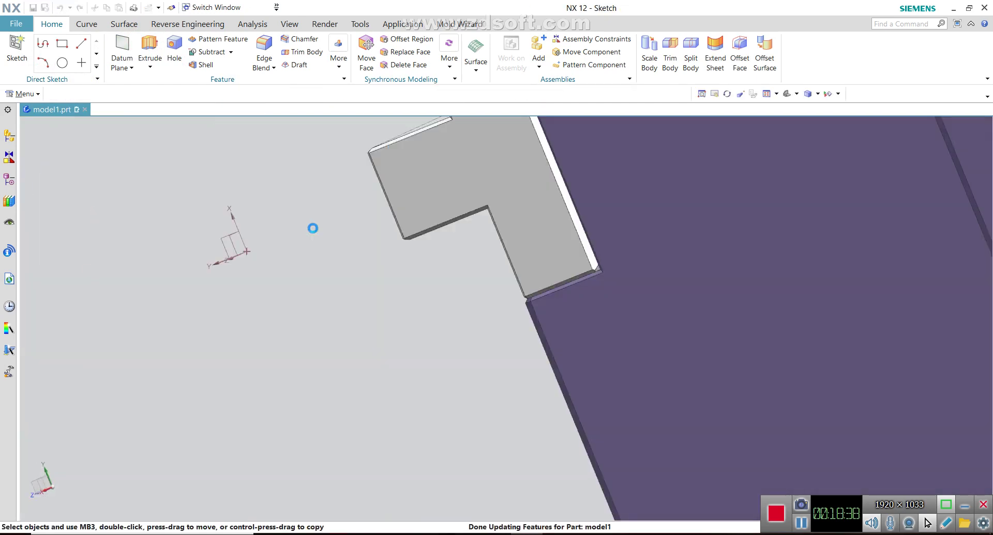
pyautogui.scroll(3, 205, 275)
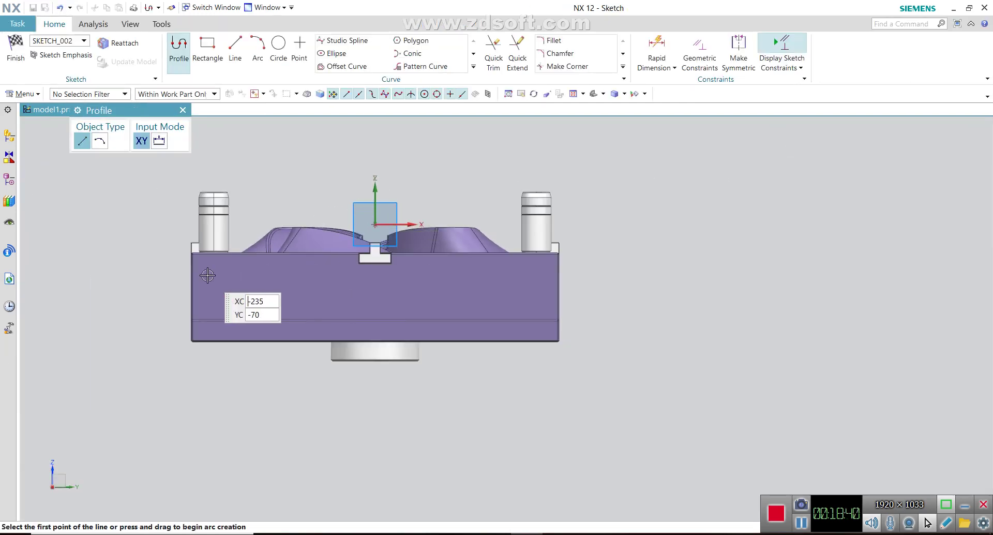
pyautogui.scroll(-3, 275, 320)
pyautogui.scroll(-5, 335, 342)
pyautogui.scroll(5, 334, 342)
pyautogui.moveTo(195, 356); pyautogui.dragTo(192, 363, button='middle')
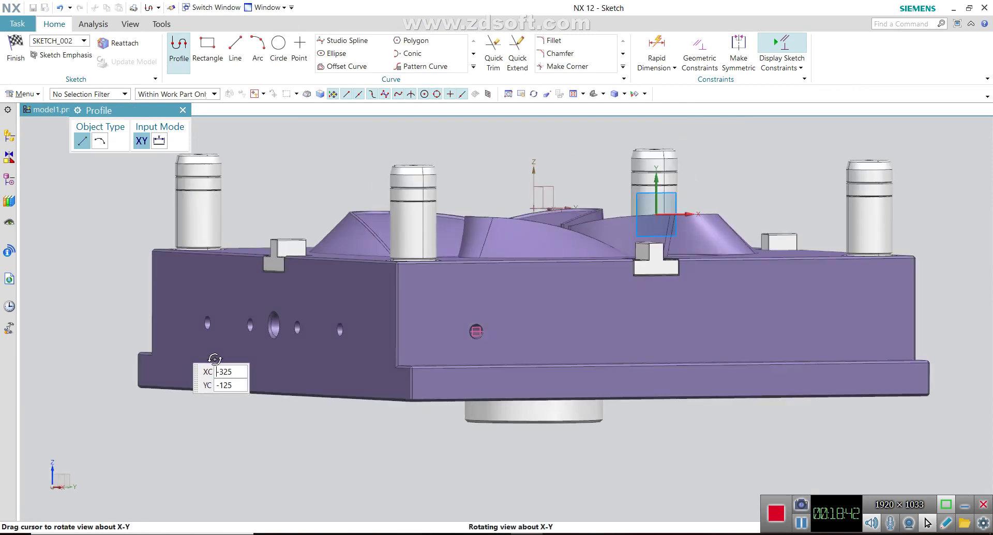
pyautogui.hotkey('ctrl', 'alt', 'r')
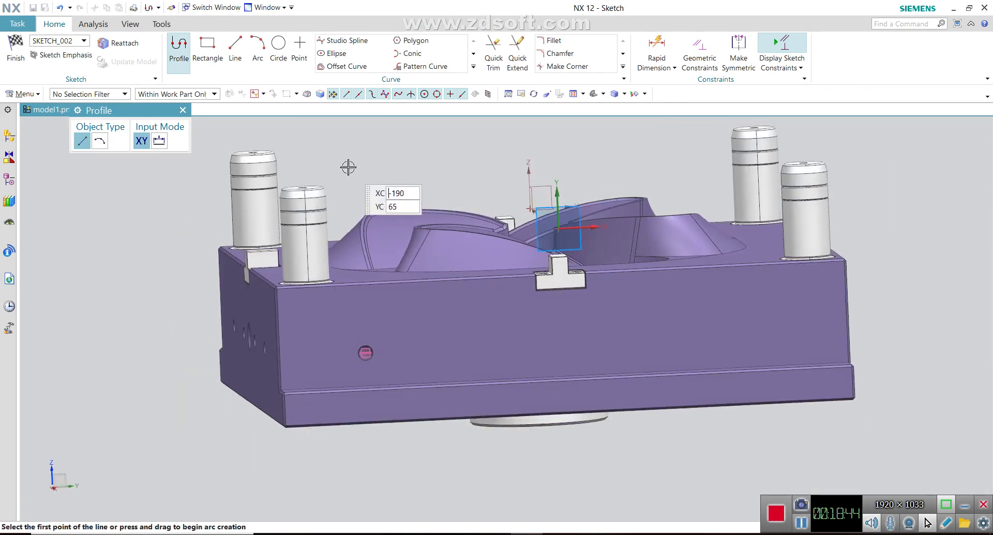
pyautogui.scroll(-3, 345, 323)
pyautogui.scroll(-2, 343, 324)
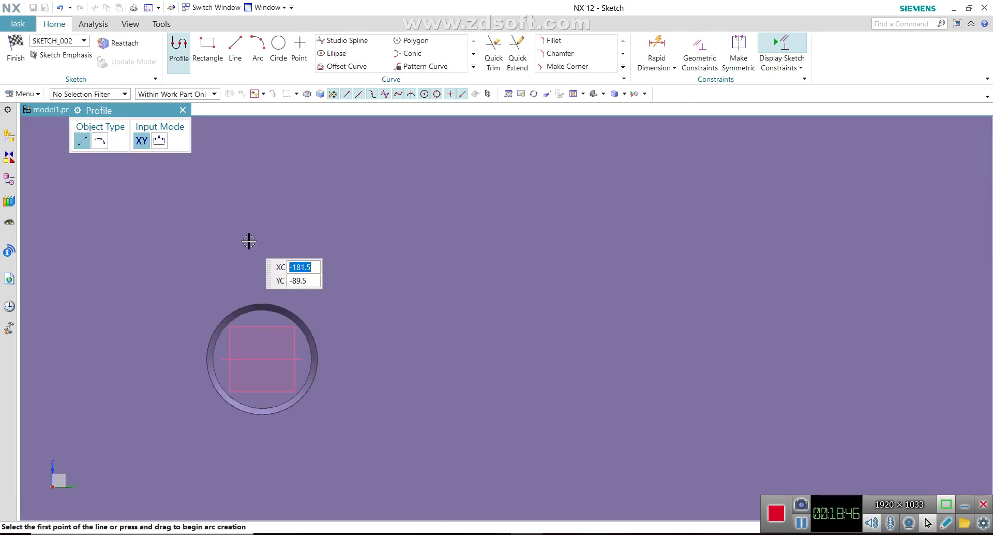
# Step: Draw a 12 mm diameter circle centred on the channel hole's arc centre
pyautogui.click(277, 44)
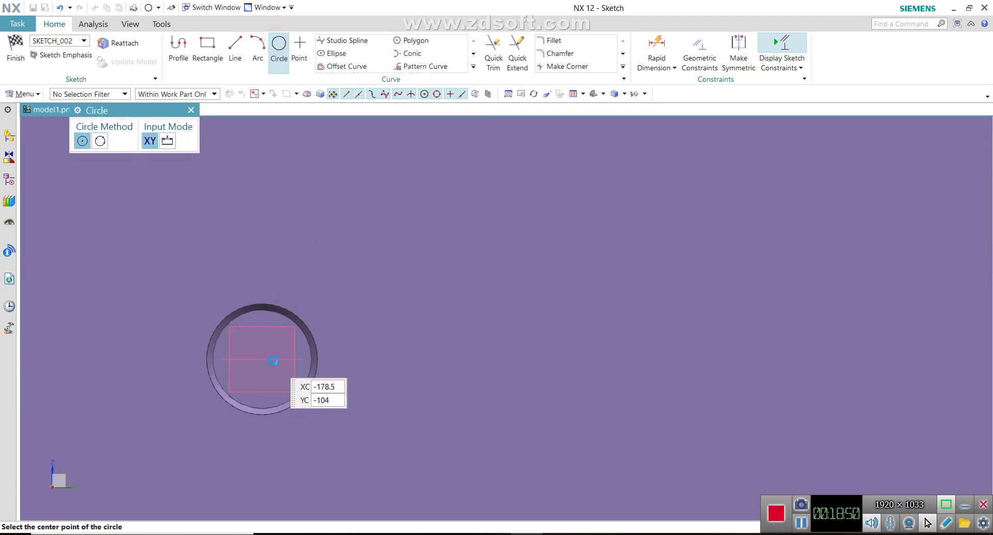
pyautogui.click(262, 358)
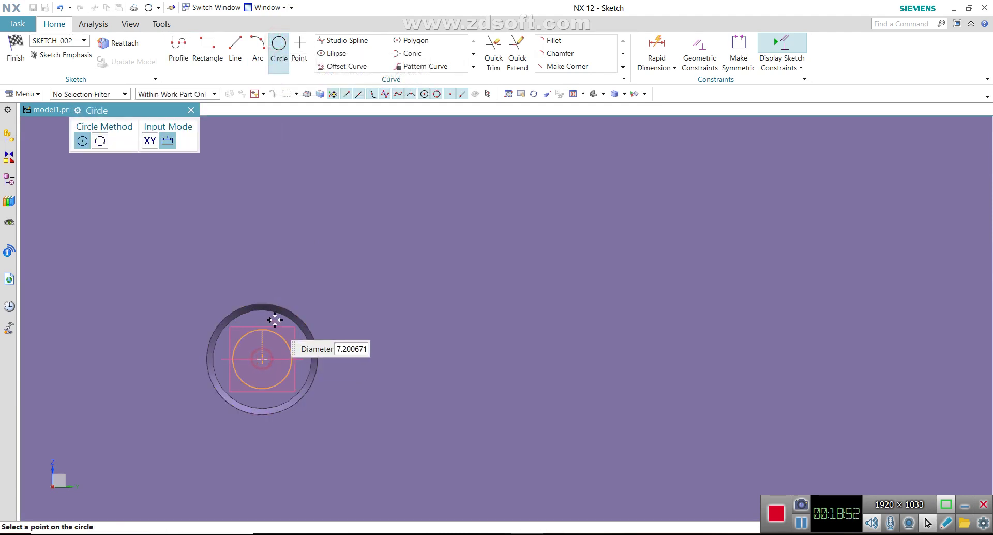
pyautogui.click(278, 313)
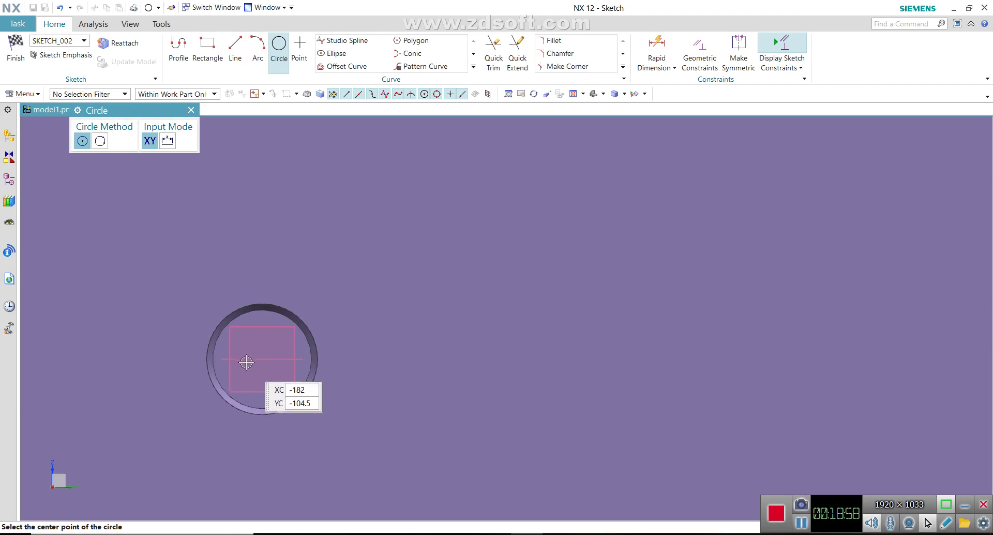
pyautogui.click(262, 358)
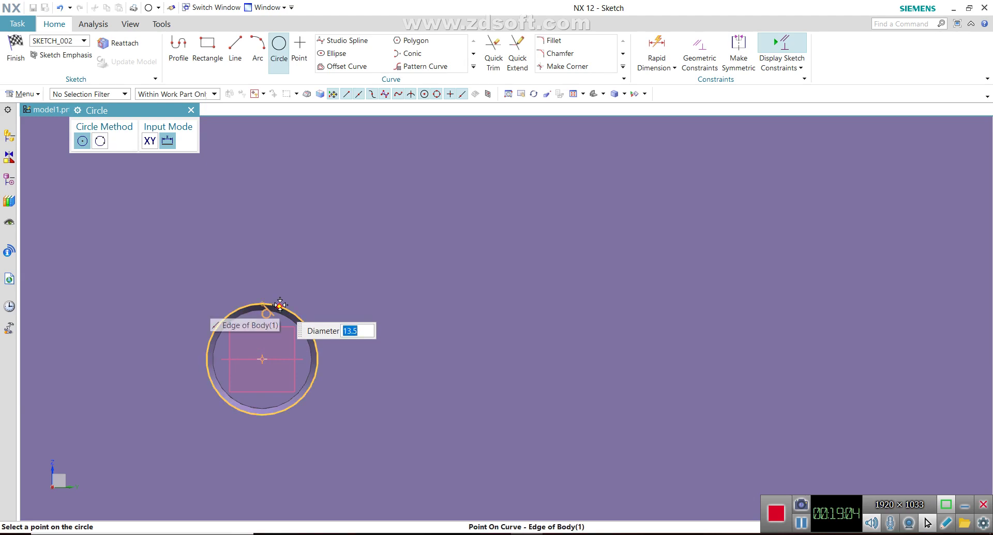
pyautogui.write('12')
pyautogui.press('Return')
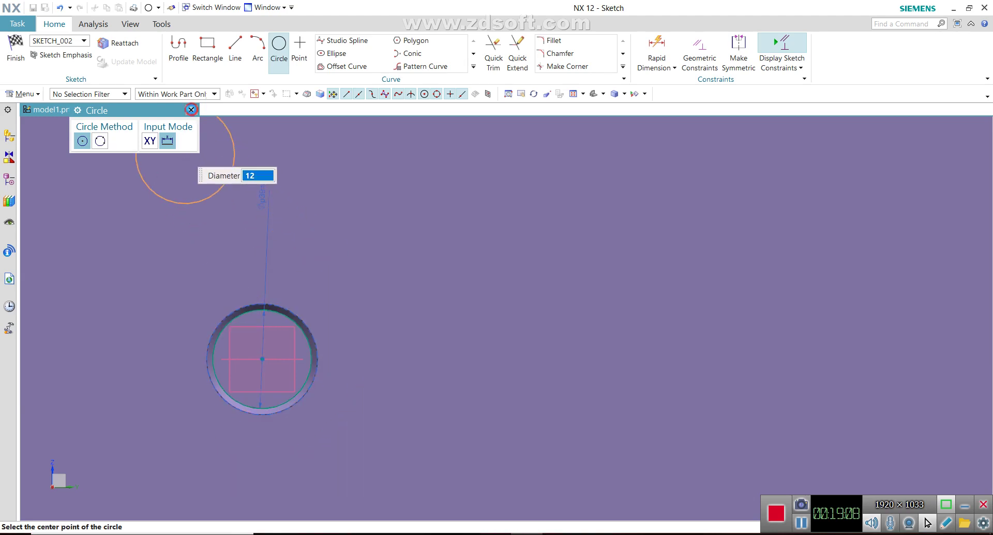
pyautogui.click(191, 110)
pyautogui.scroll(-3, 233, 207)
# Step: Extrude the 12 mm circle into a cylinder from -15 mm to 3 mm
pyautogui.click(16, 49)
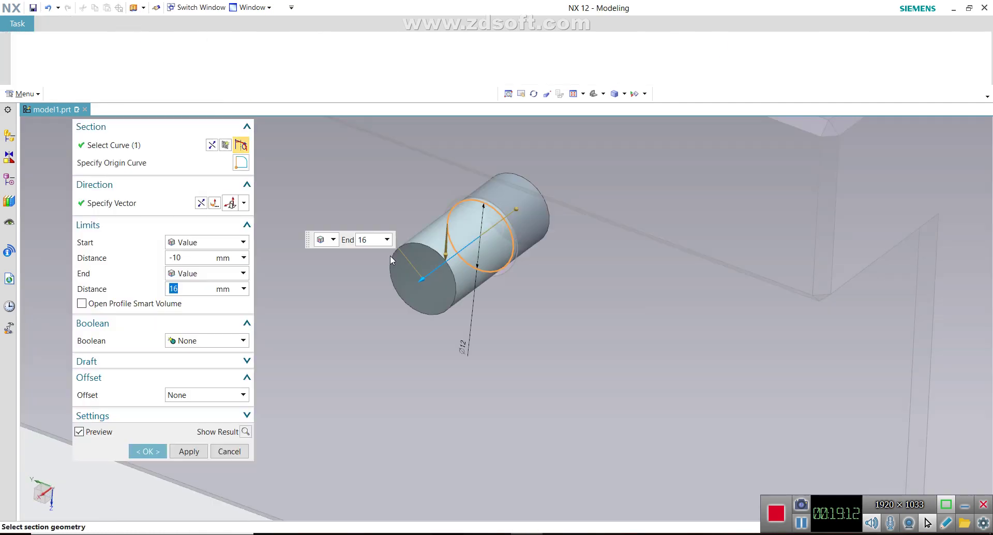
pyautogui.write('0')
pyautogui.press('Return')
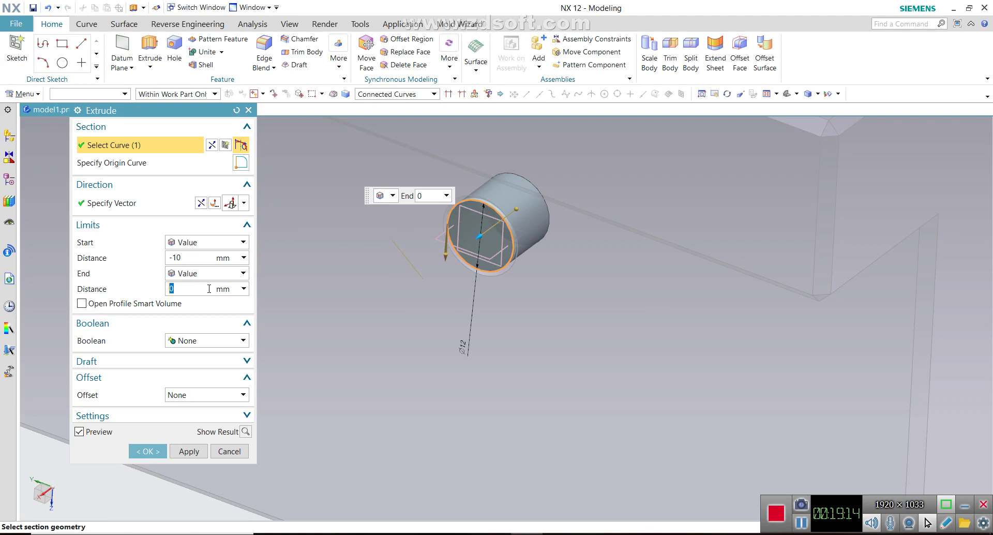
pyautogui.click(201, 252)
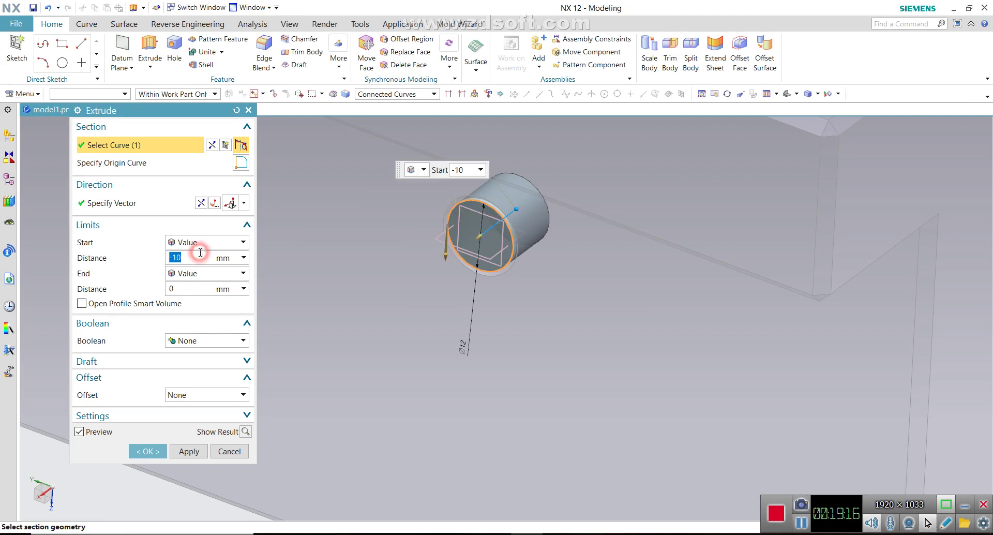
pyautogui.write('-15')
pyautogui.press('Return')
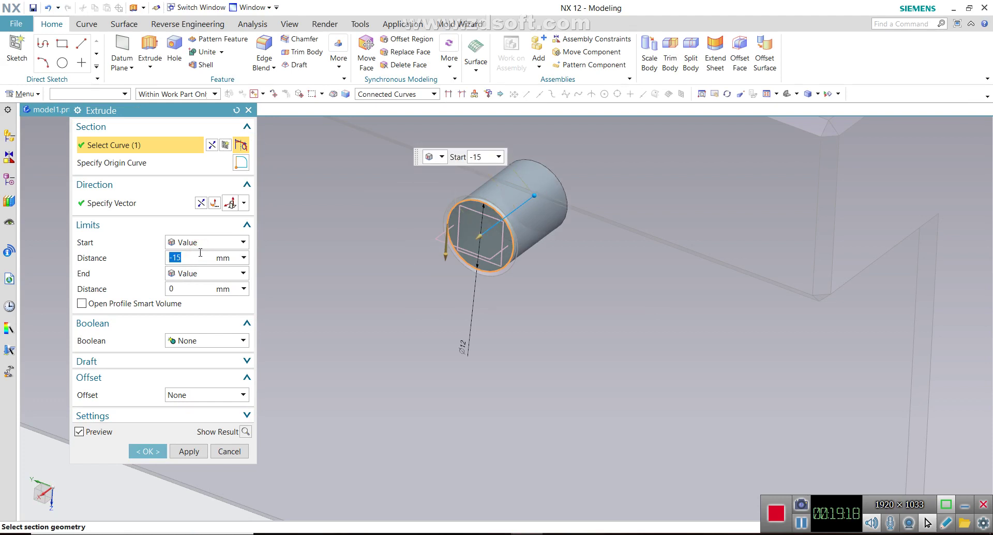
pyautogui.click(198, 284)
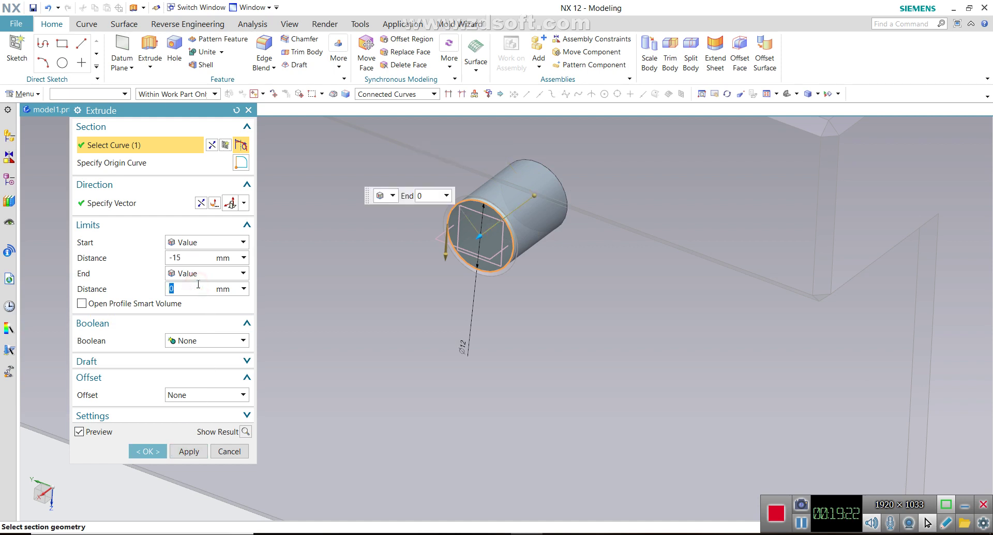
pyautogui.write('-5')
pyautogui.write('5')
pyautogui.press('Return')
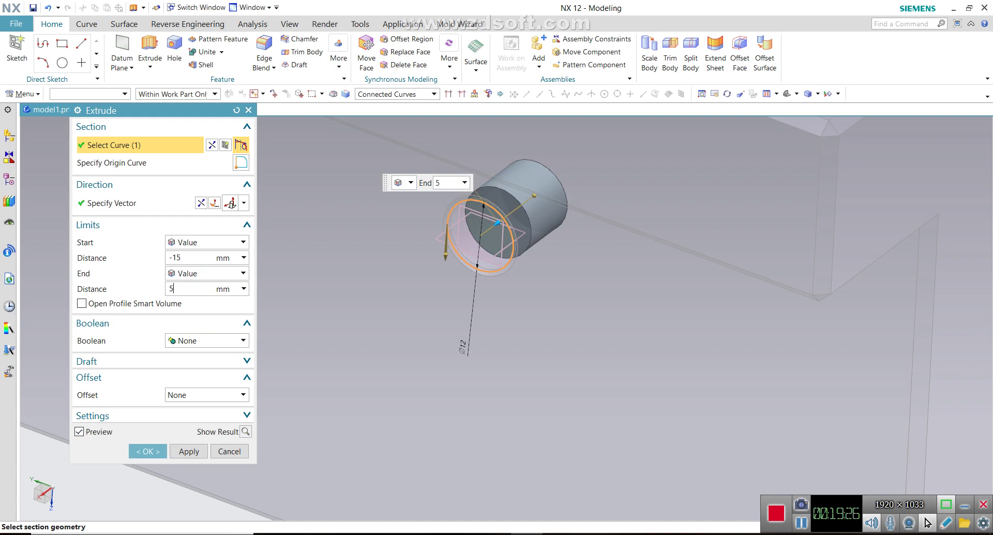
pyautogui.press('Return')
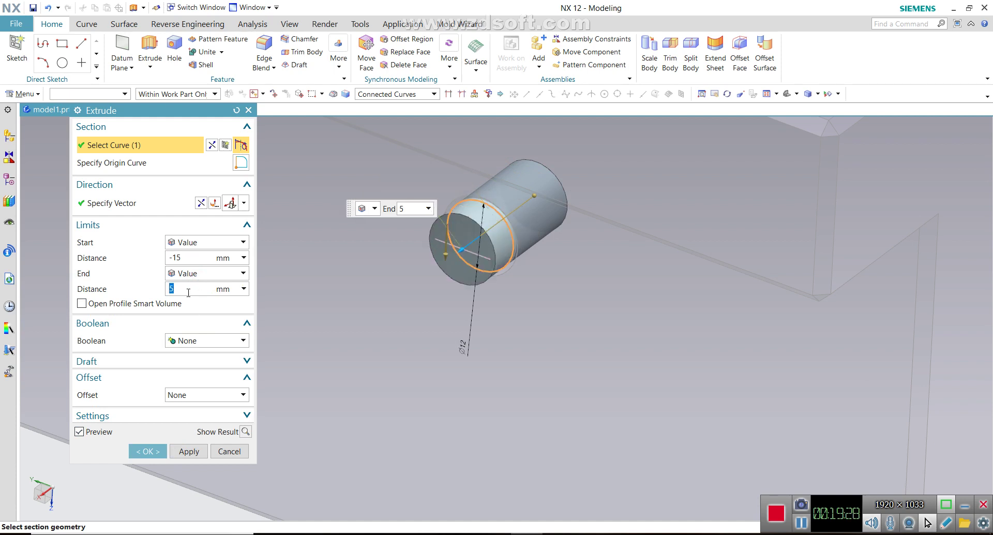
pyautogui.write('3')
pyautogui.press('Return')
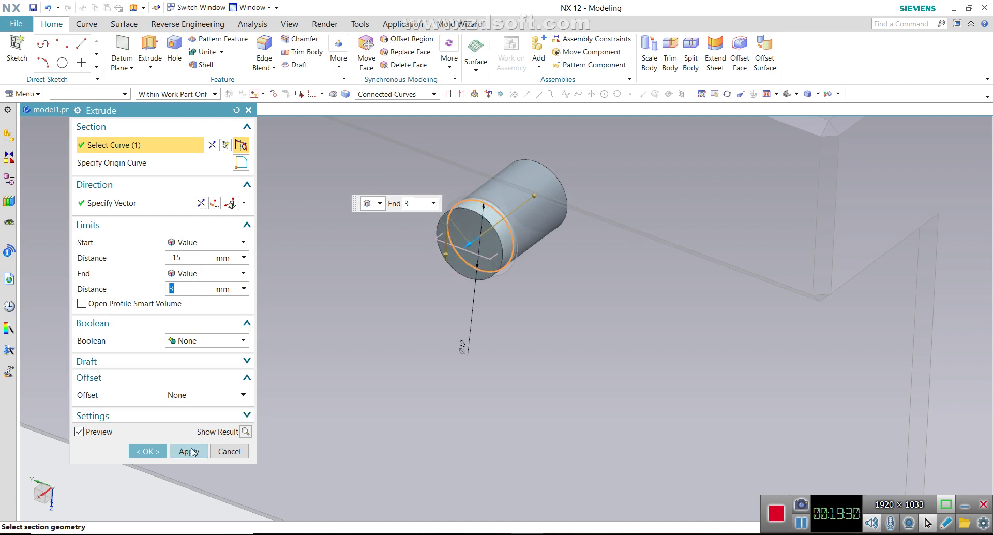
pyautogui.click(189, 451)
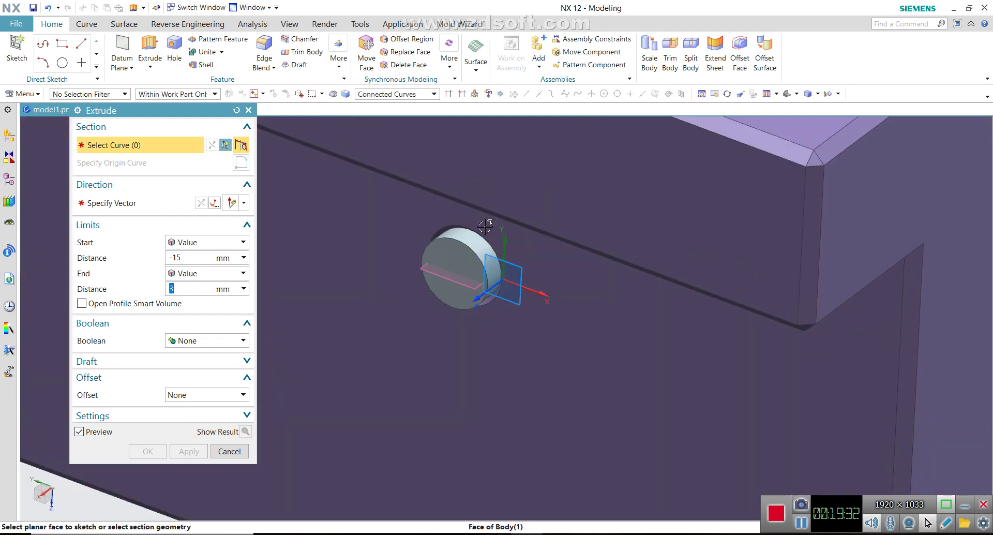
# Step: Sketch a hexagon centred on the cylinder's end face
pyautogui.click(459, 250)
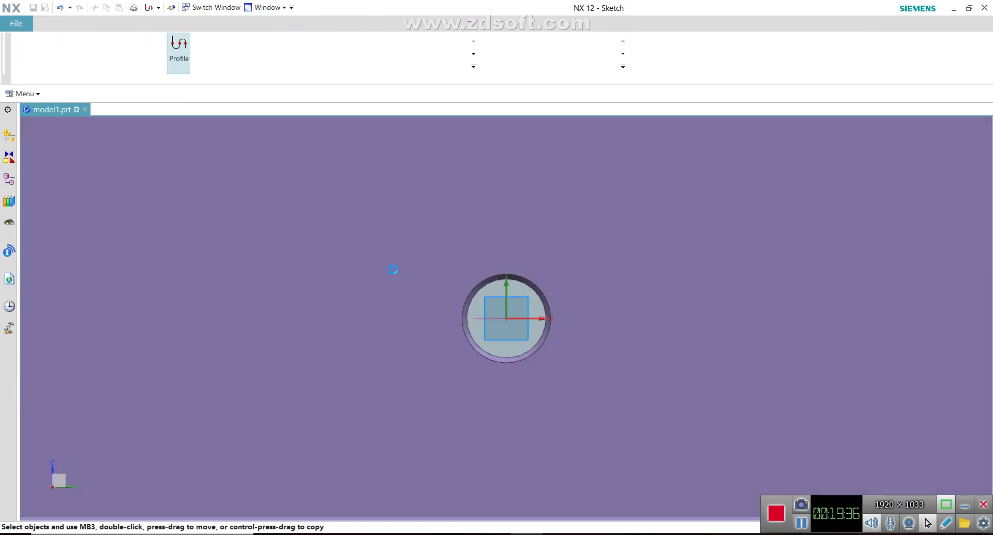
pyautogui.click(413, 42)
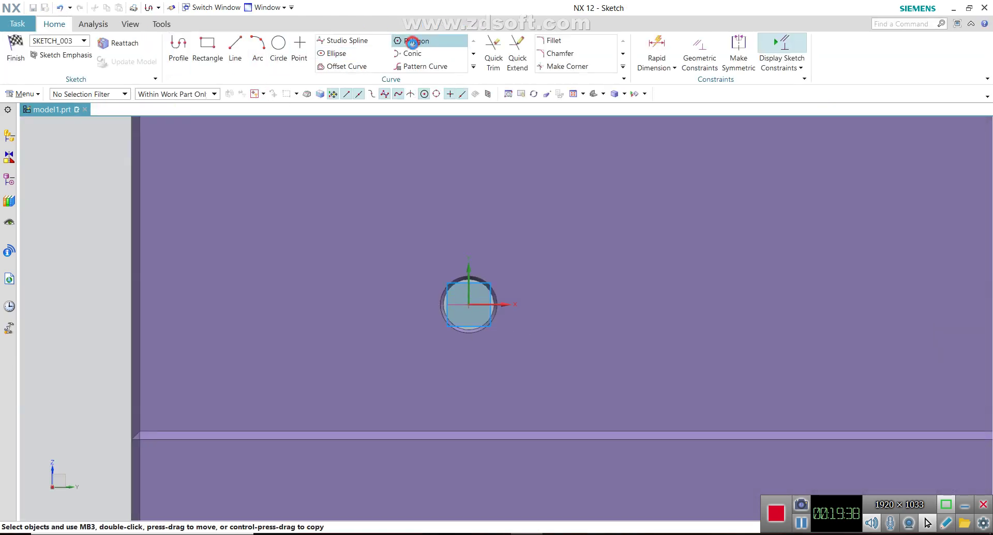
pyautogui.click(469, 304)
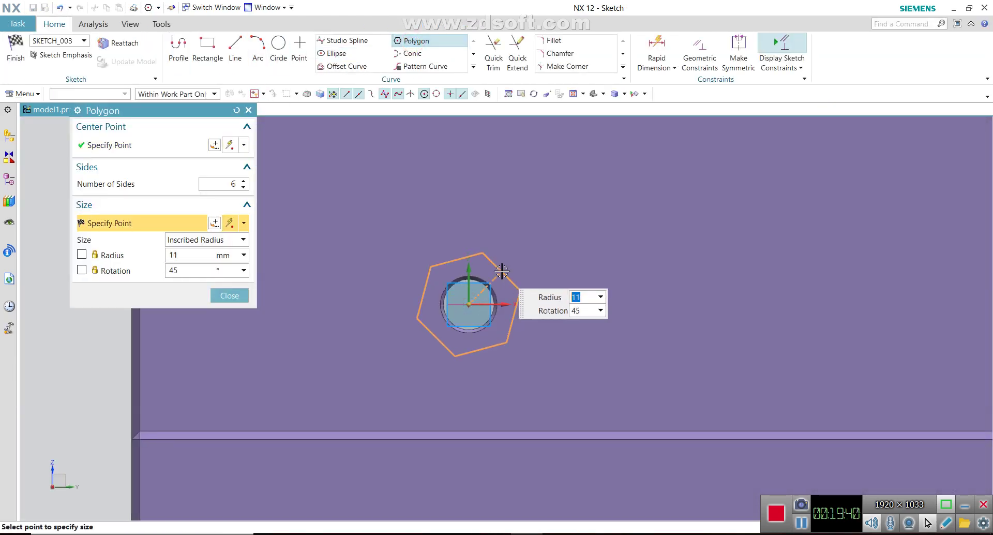
pyautogui.click(469, 268)
pyautogui.click(229, 295)
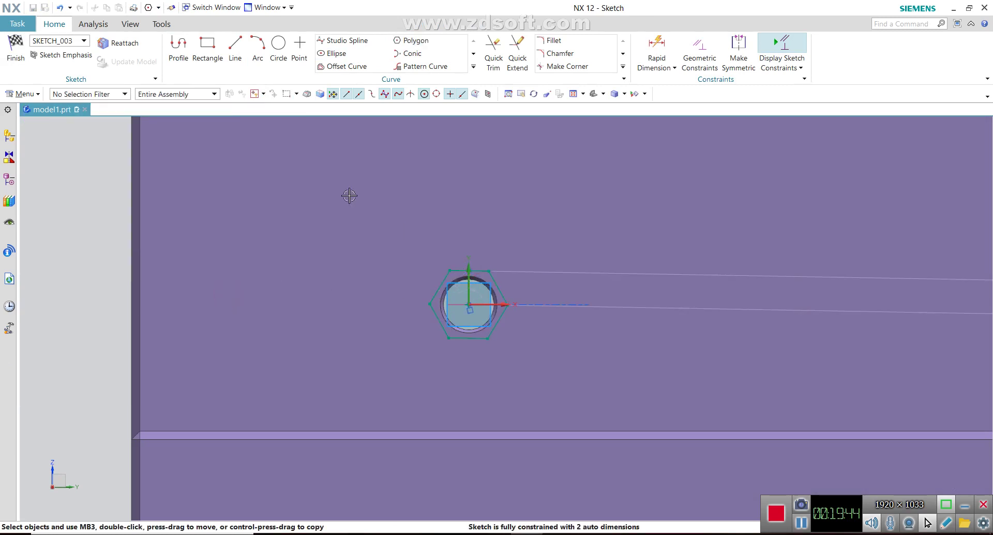
pyautogui.click(27, 45)
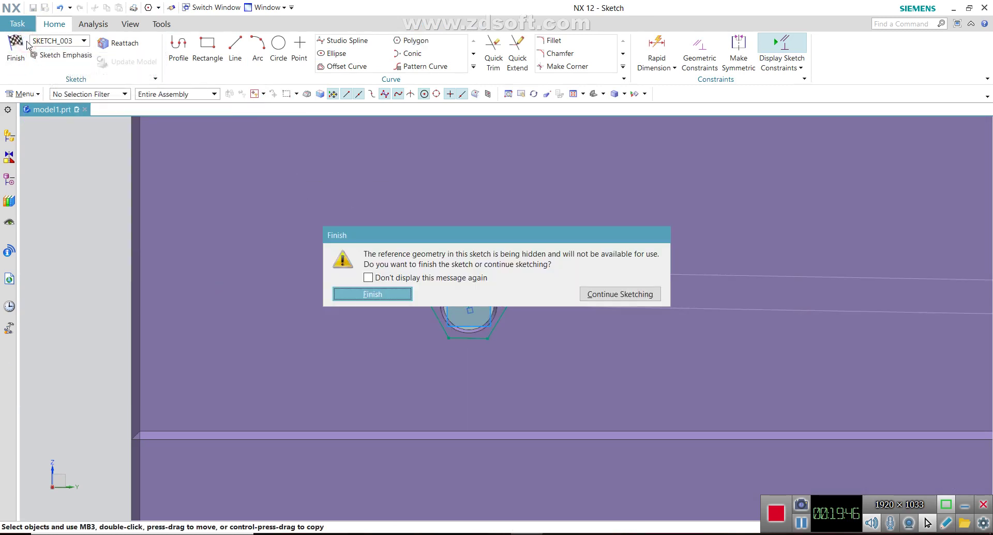
pyautogui.click(351, 294)
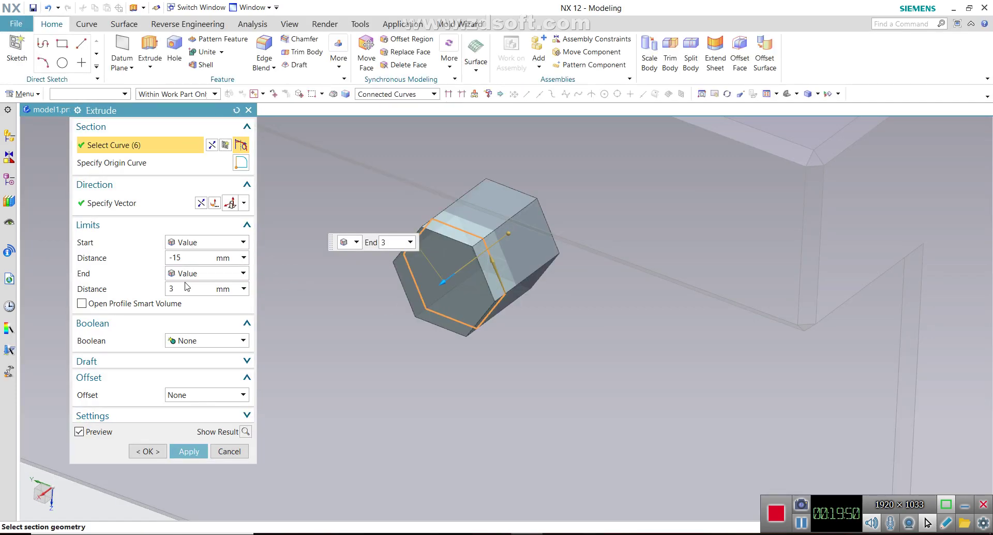
# Step: Extrude the hexagon from 0 to 8 mm into the hex nut body
pyautogui.click(194, 255)
pyautogui.write('0')
pyautogui.press('Return')
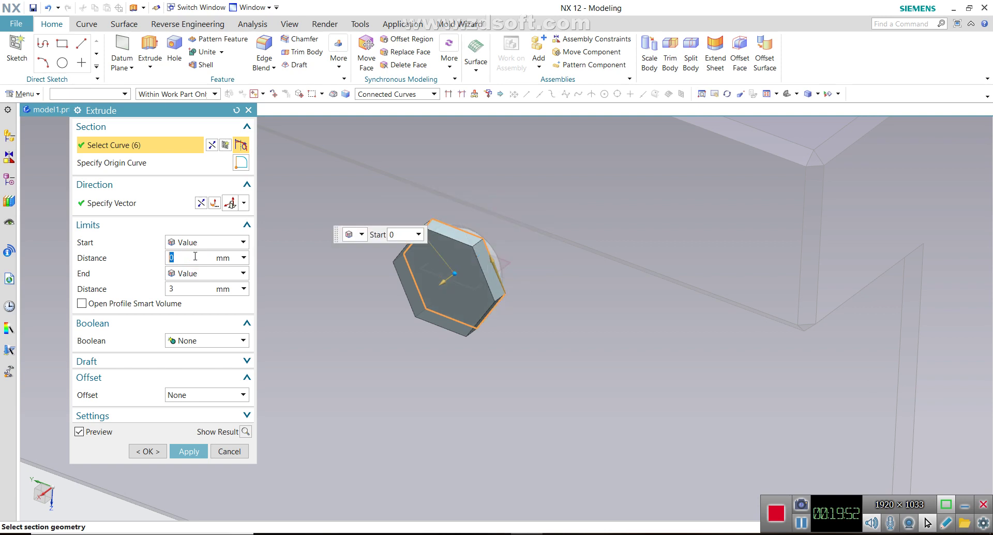
pyautogui.click(184, 288)
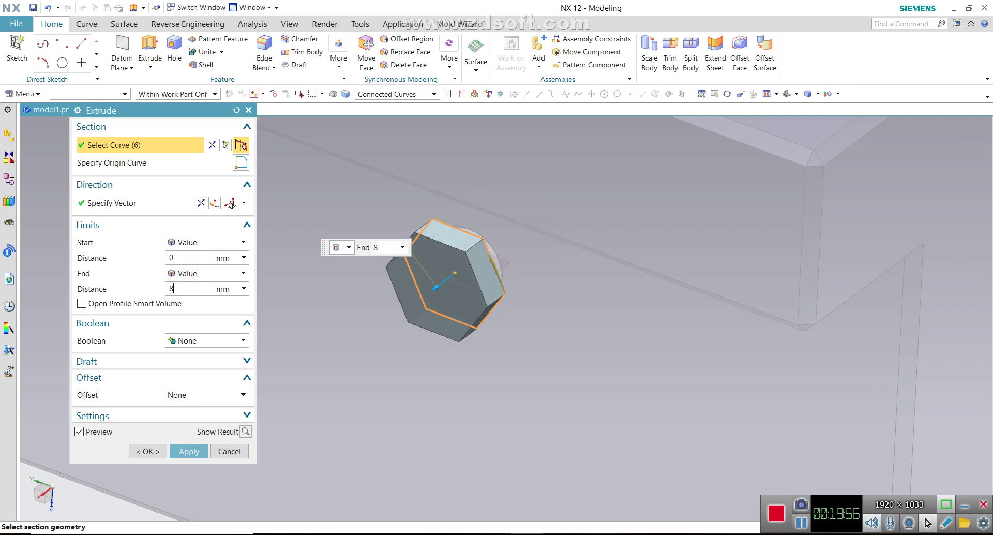
pyautogui.press('Return')
pyautogui.scroll(4, 340, 304)
pyautogui.scroll(2, 380, 405)
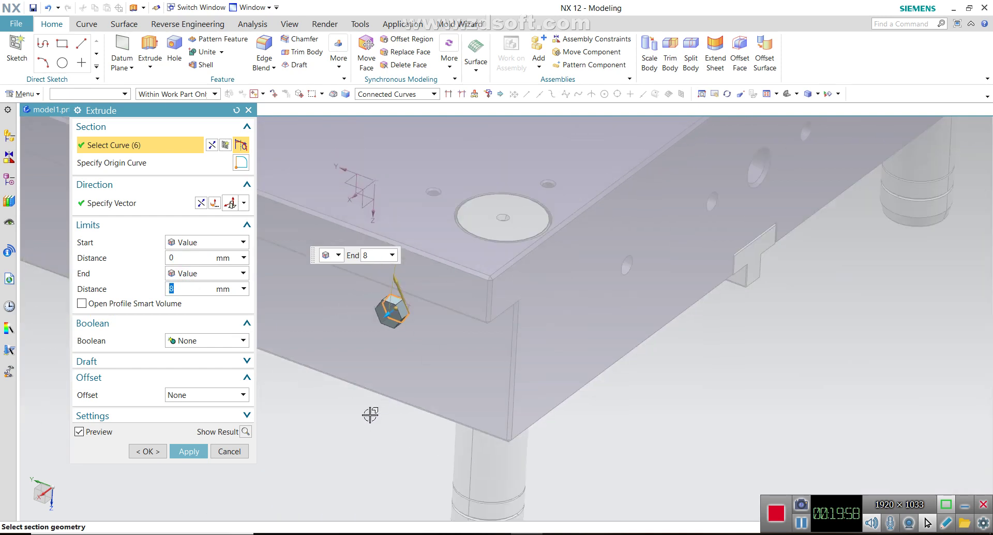
pyautogui.moveTo(379, 405); pyautogui.dragTo(336, 408, button='middle')
pyautogui.moveTo(345, 404); pyautogui.dragTo(288, 401, button='middle')
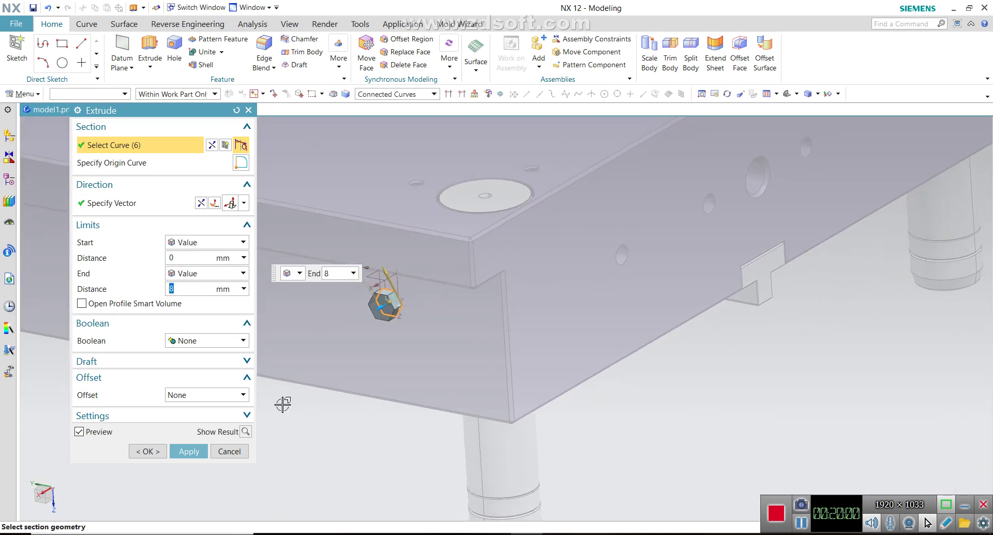
pyautogui.click(189, 451)
pyautogui.scroll(4, 414, 314)
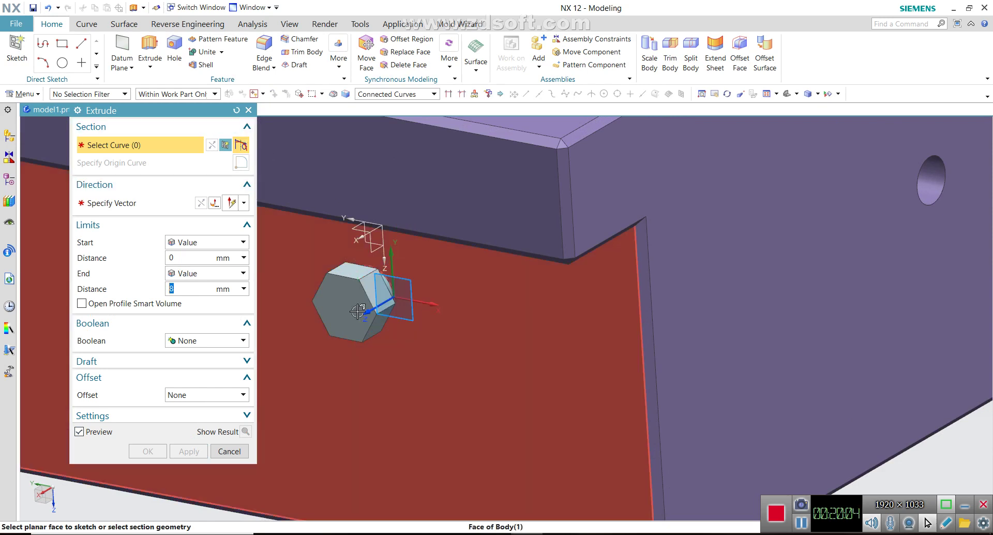
# Step: Sketch on the hex nut face with vertical and horizontal lines crossing the hexagon
pyautogui.click(322, 325)
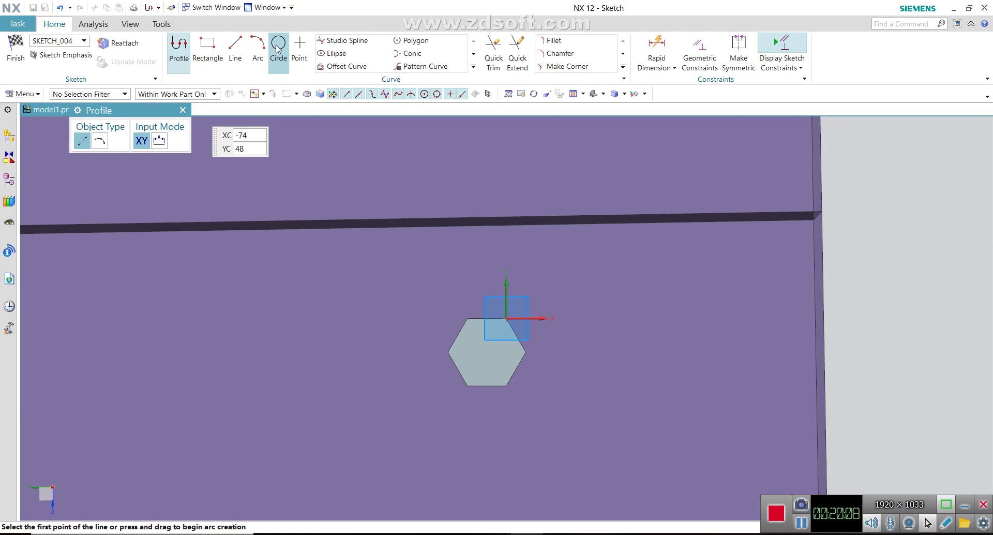
pyautogui.click(279, 46)
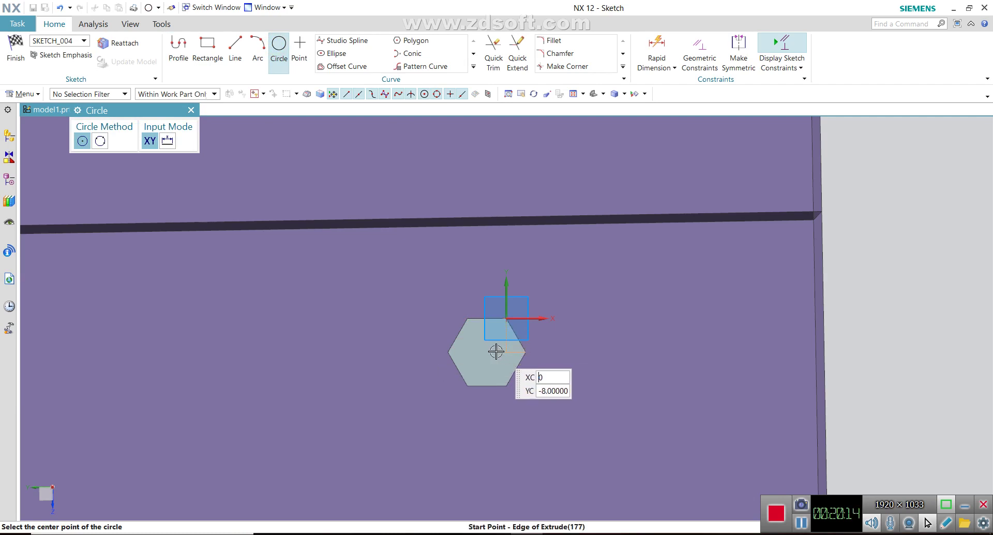
pyautogui.click(235, 49)
pyautogui.scroll(2, 496, 368)
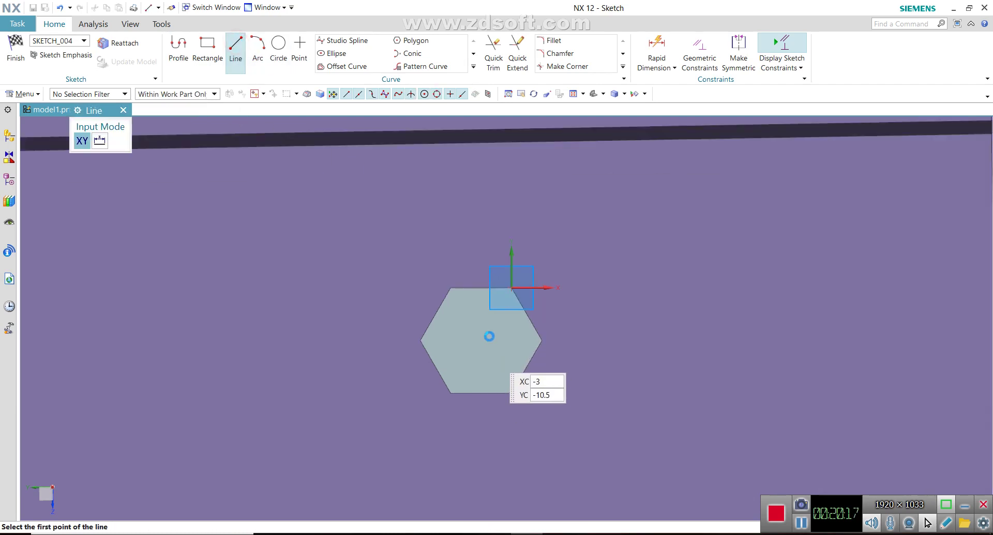
pyautogui.click(481, 288)
pyautogui.click(482, 392)
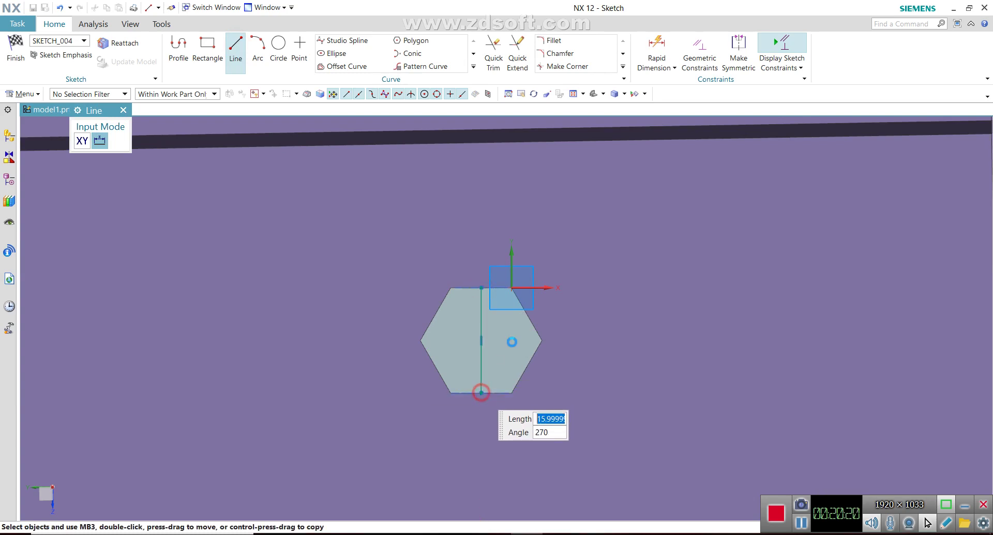
pyautogui.click(542, 341)
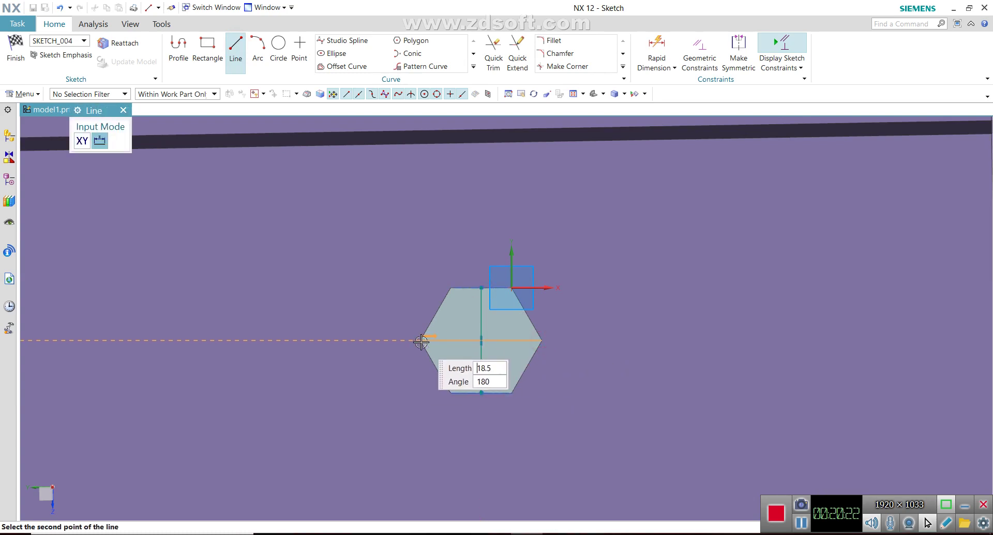
pyautogui.click(421, 340)
pyautogui.press('Escape')
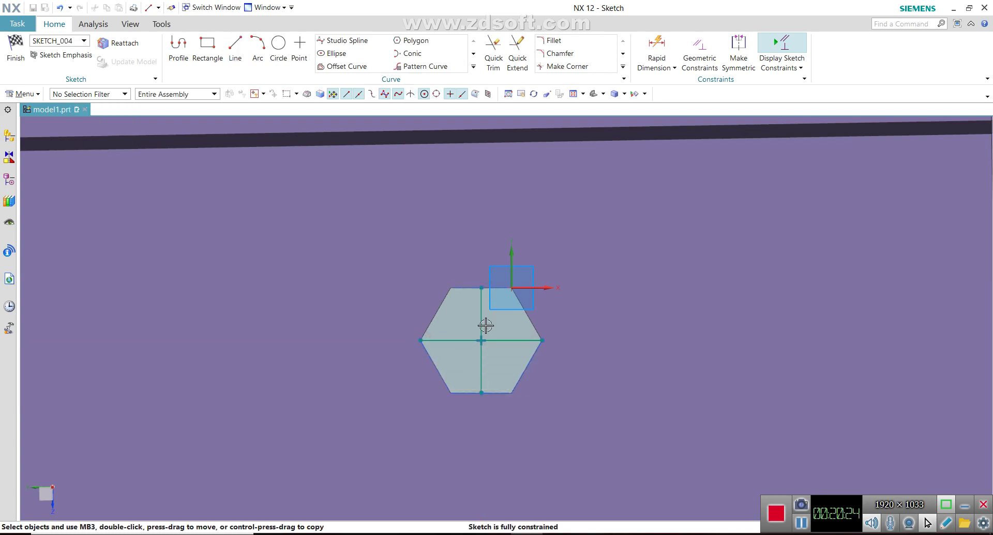
# Step: Convert both crossing lines into reference lines
pyautogui.rightClick(481, 321)
pyautogui.press('Escape')
pyautogui.rightClick(483, 336)
pyautogui.click(525, 345)
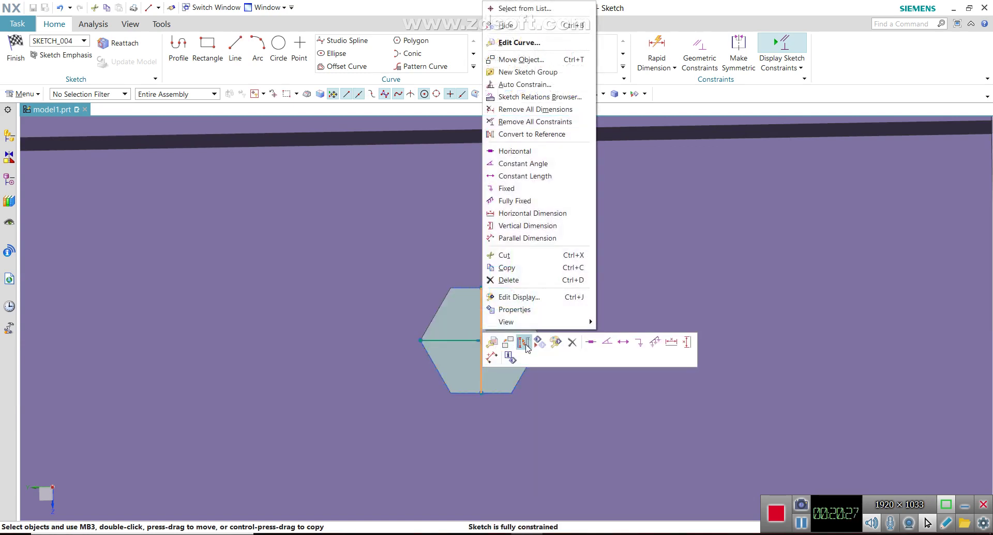
pyautogui.rightClick(465, 341)
pyautogui.click(509, 350)
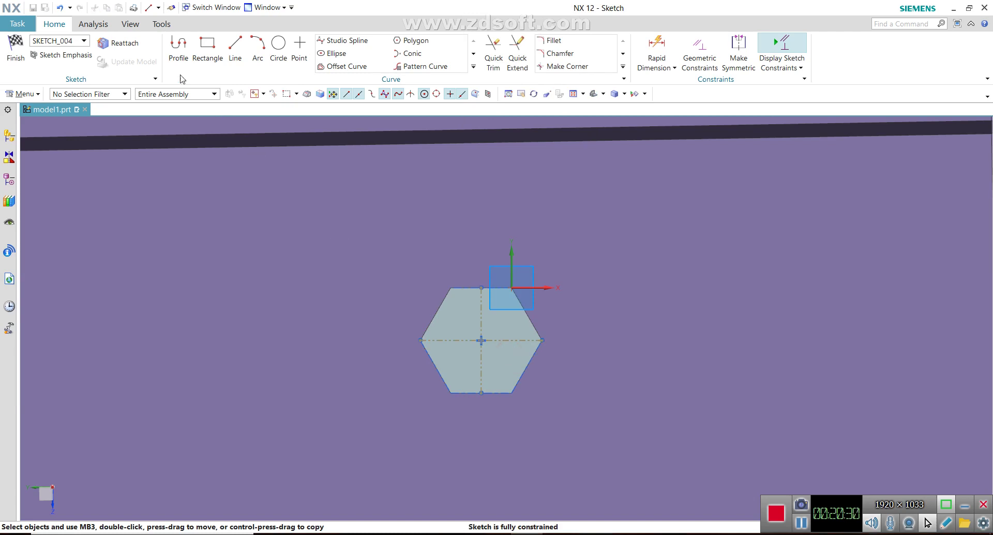
# Step: Add a 13 mm diameter circle at the lines' intersection and finish the sketch
pyautogui.click(278, 47)
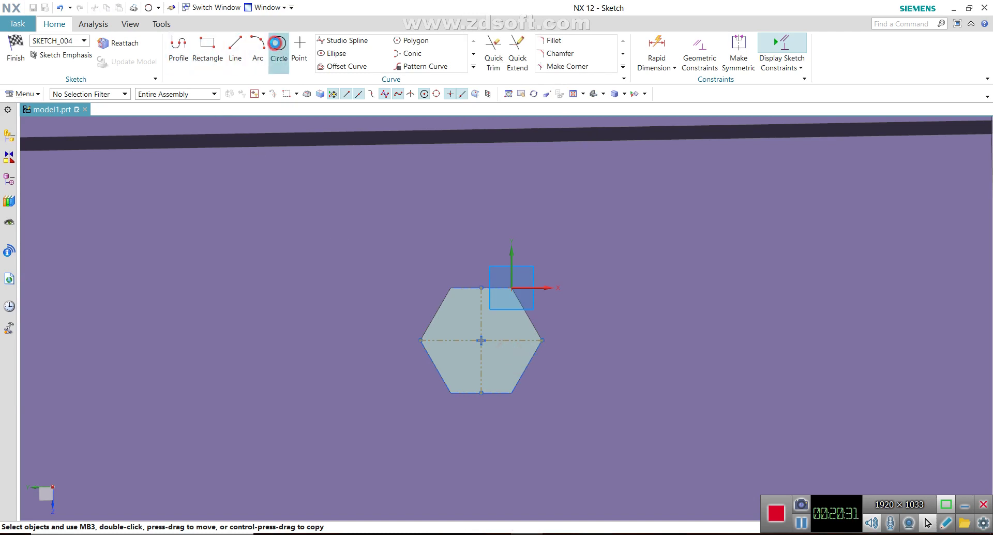
pyautogui.click(481, 339)
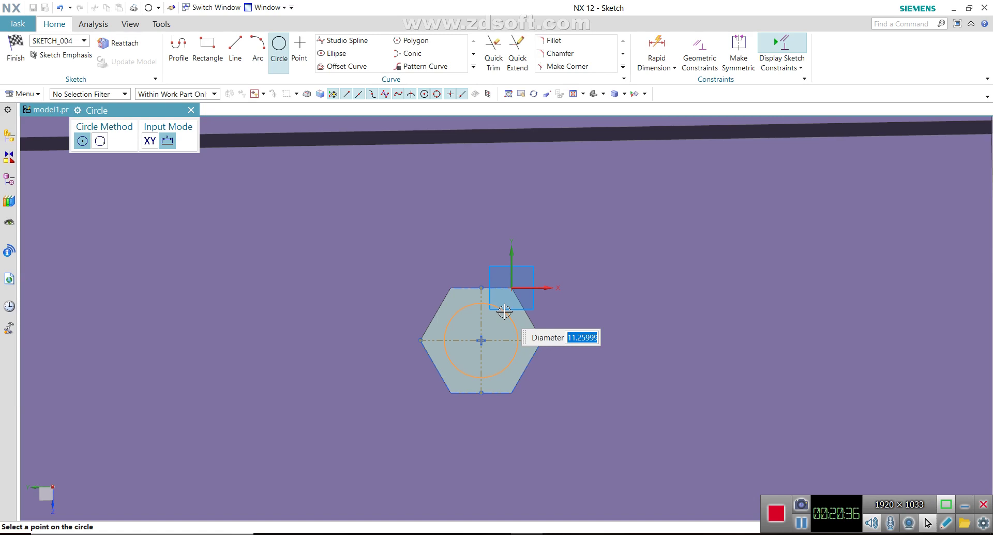
pyautogui.write('13')
pyautogui.press('Return')
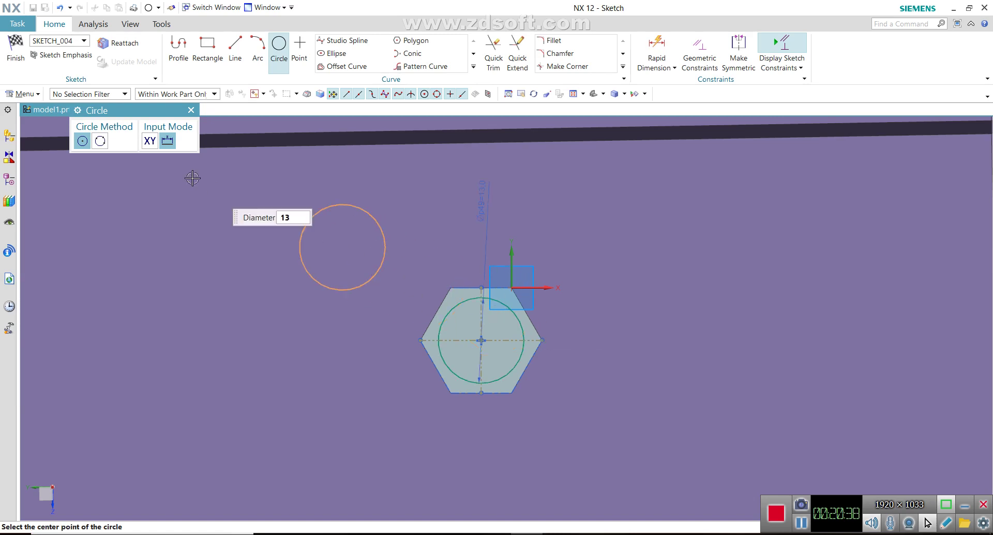
pyautogui.click(191, 109)
pyautogui.click(16, 46)
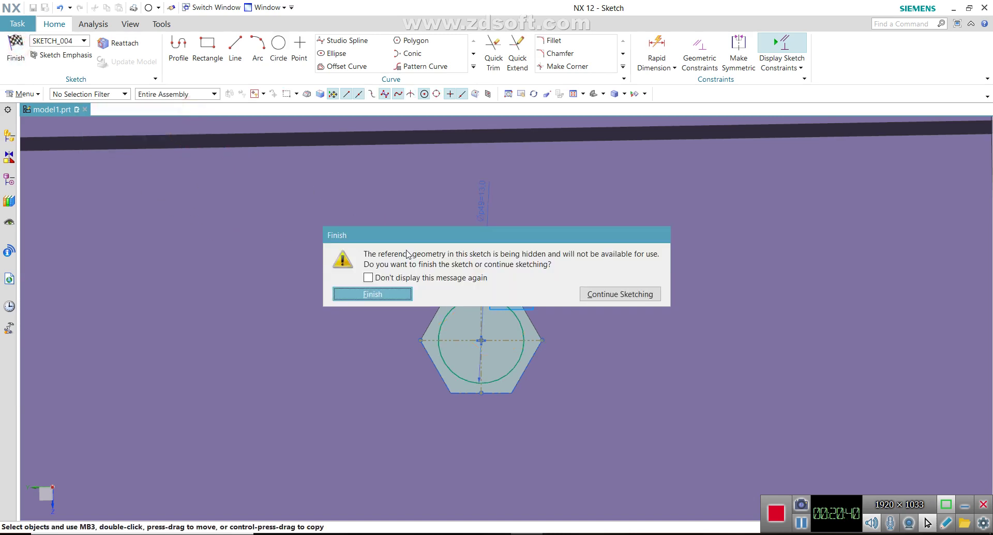
pyautogui.click(375, 293)
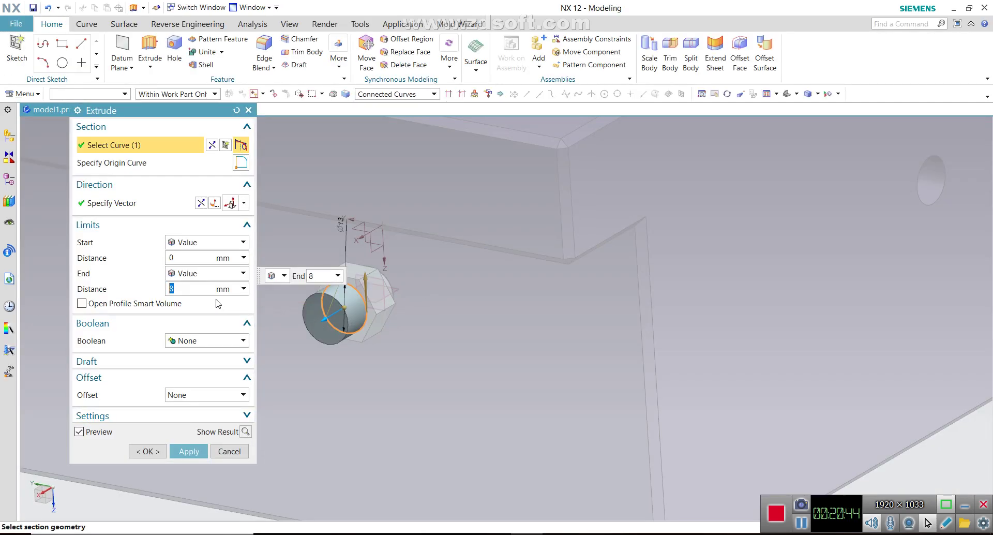
# Step: Extrude the 13 mm circle into a 5 mm long cylinder
pyautogui.write('5')
pyautogui.press('Return')
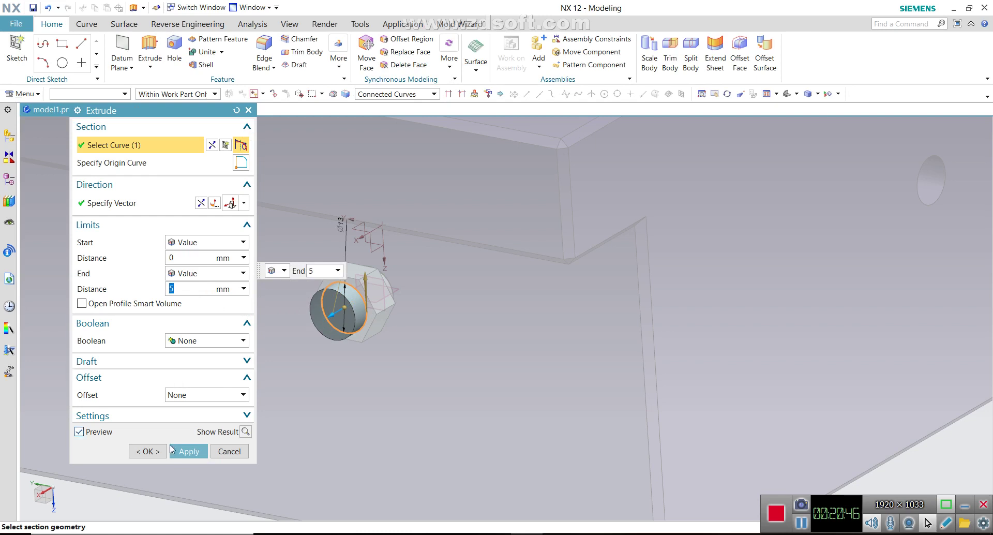
pyautogui.click(171, 449)
pyautogui.scroll(2, 324, 300)
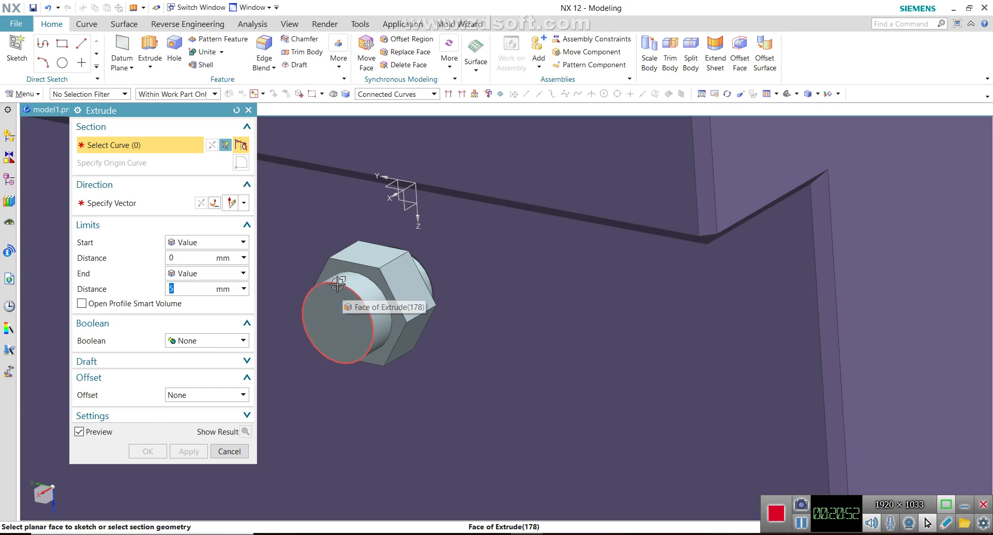
# Step: Extrude the cylinder's end edge 6 mm with a single-sided offset of 1 mm
pyautogui.click(337, 283)
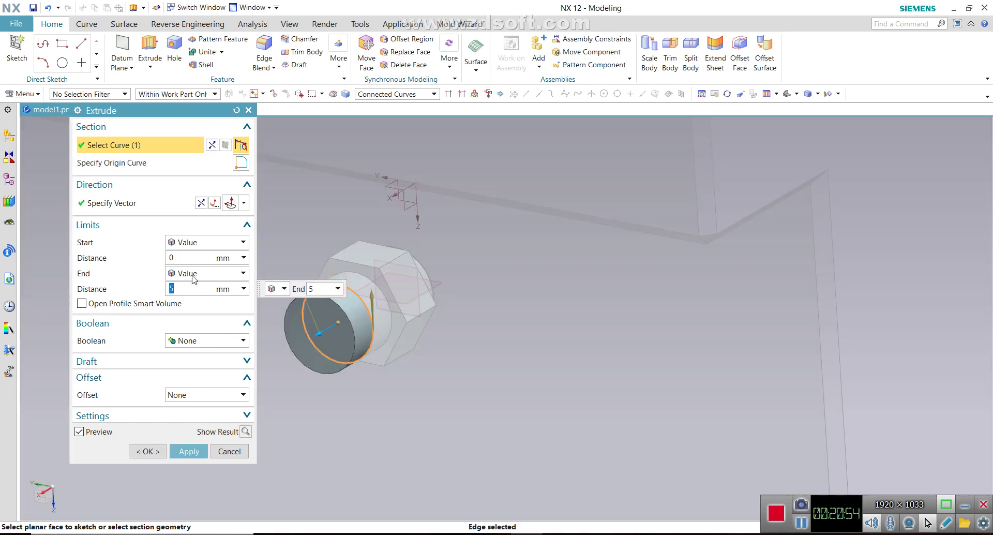
pyautogui.click(200, 396)
pyautogui.click(189, 415)
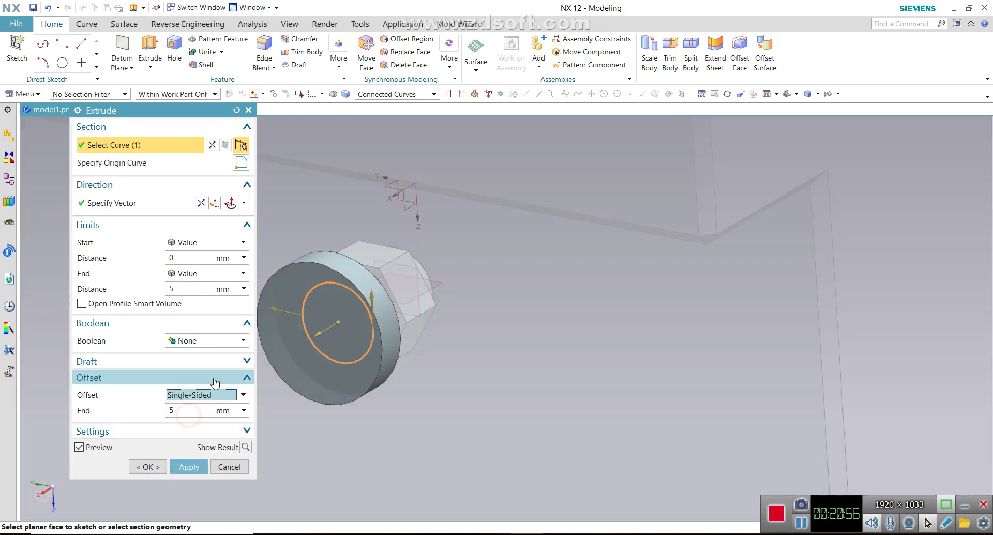
pyautogui.click(177, 412)
pyautogui.write('1')
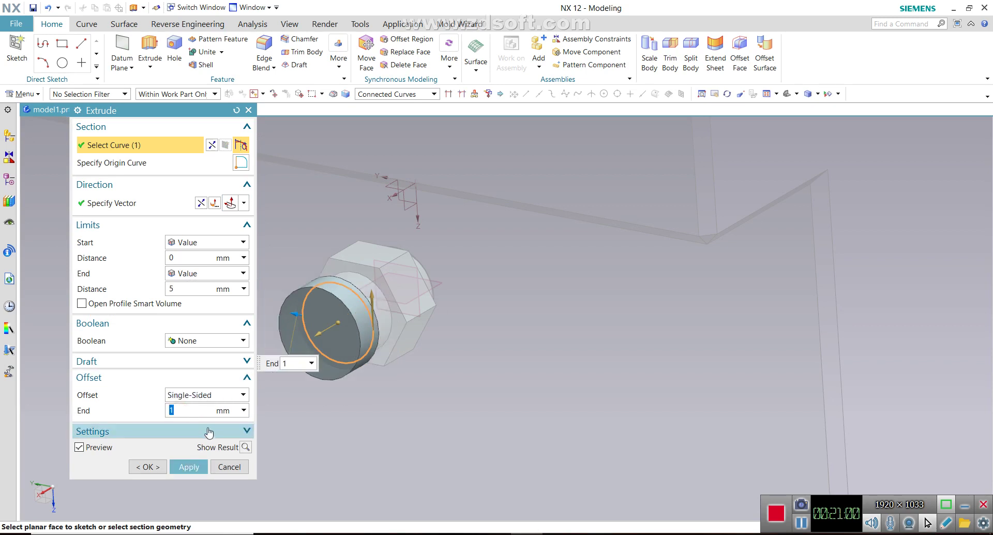
pyautogui.click(187, 290)
pyautogui.write('6')
pyautogui.press('Return')
pyautogui.click(189, 467)
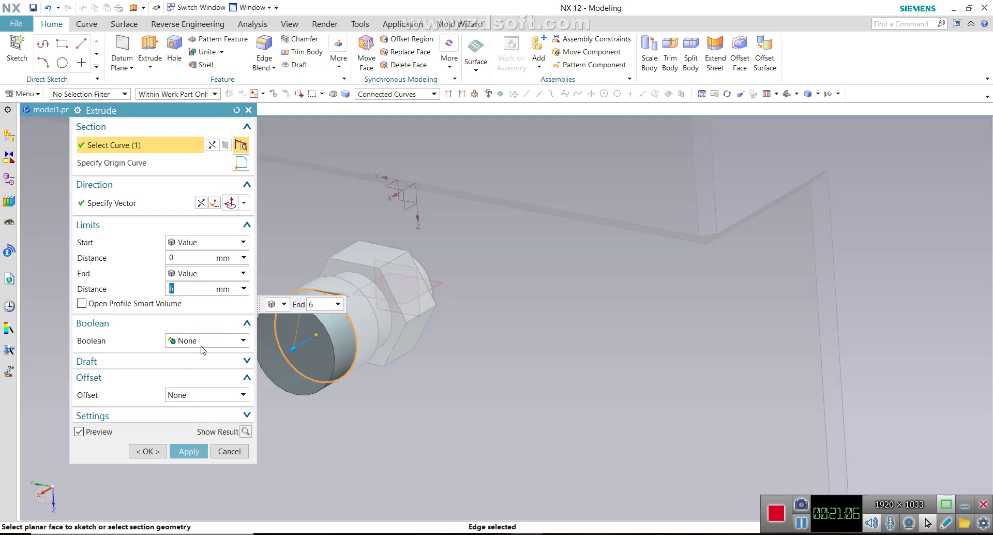
# Step: Extrude another 6 mm section with a single-sided offset of -1 mm
pyautogui.click(198, 394)
pyautogui.click(198, 420)
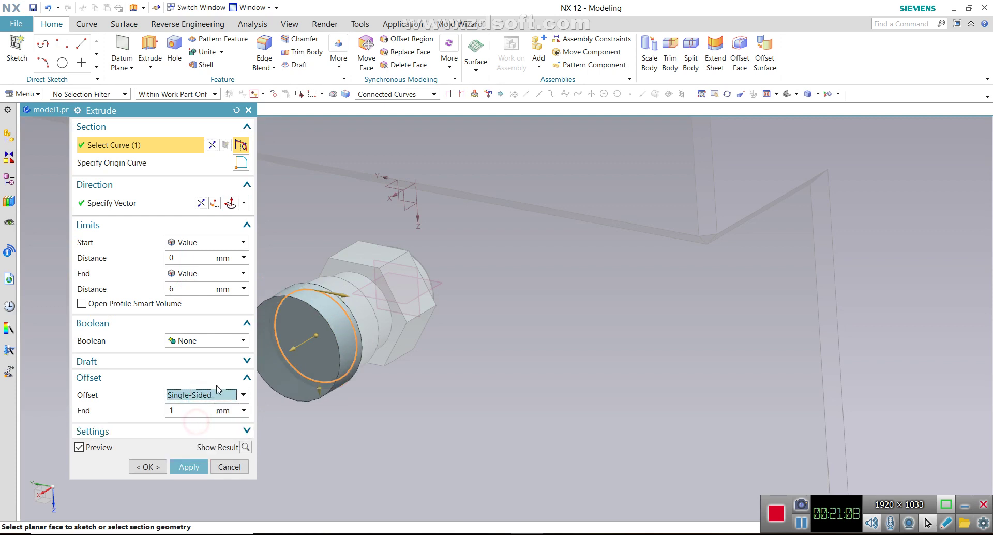
pyautogui.click(188, 412)
pyautogui.write('-1')
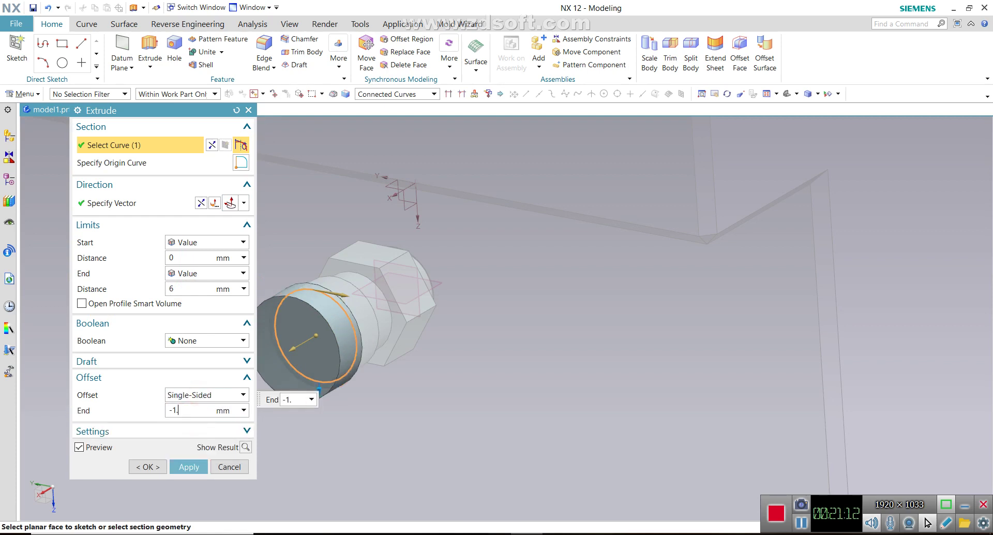
pyautogui.press('Return')
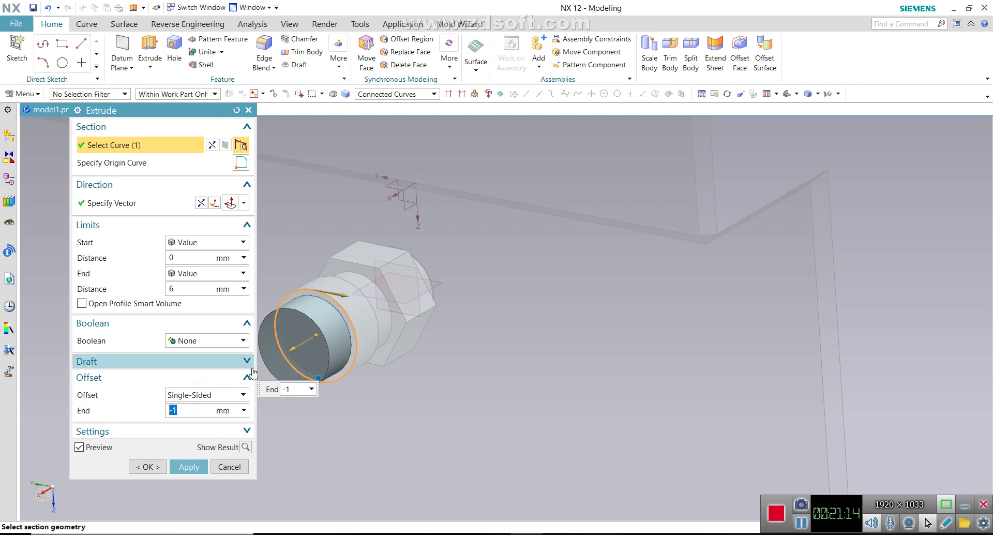
pyautogui.click(188, 467)
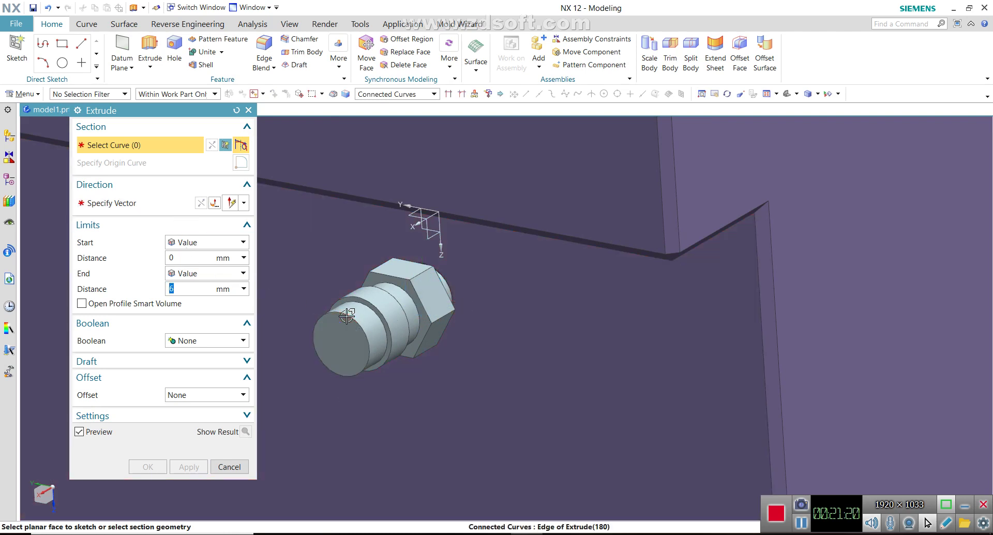
# Step: Extrude the barrel's end edge with a single-sided offset of -0.5 mm
pyautogui.click(316, 334)
pyautogui.click(202, 395)
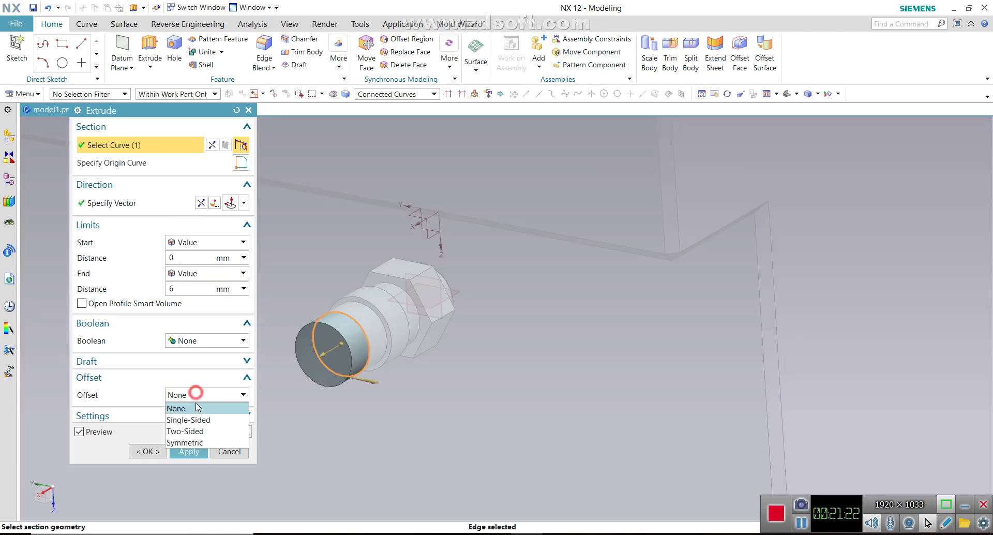
pyautogui.click(196, 416)
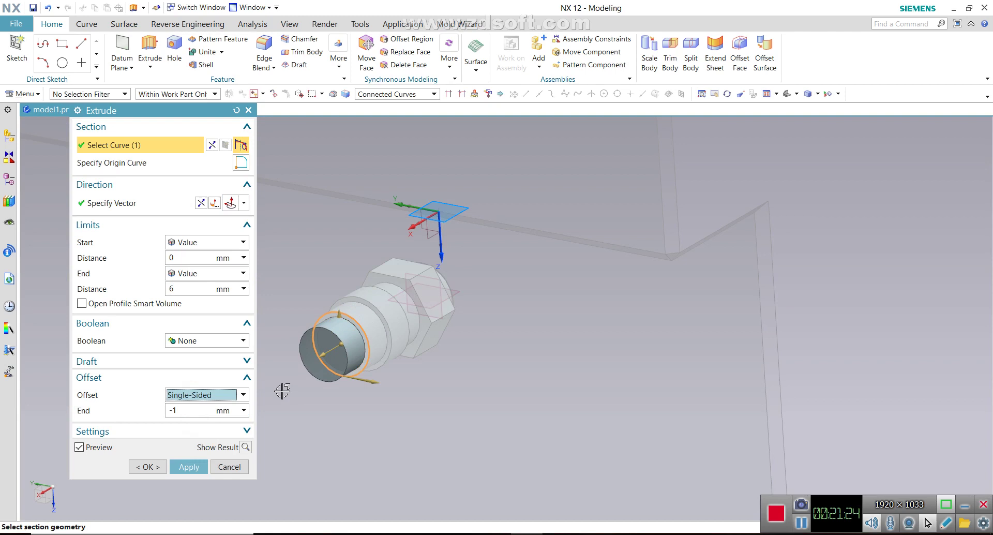
pyautogui.middleClick(281, 391)
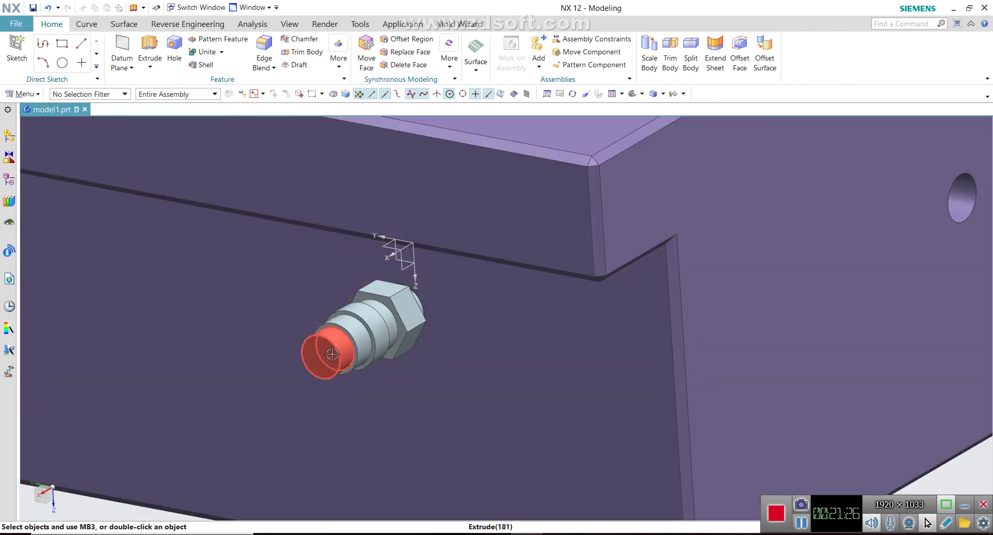
pyautogui.scroll(3, 332, 354)
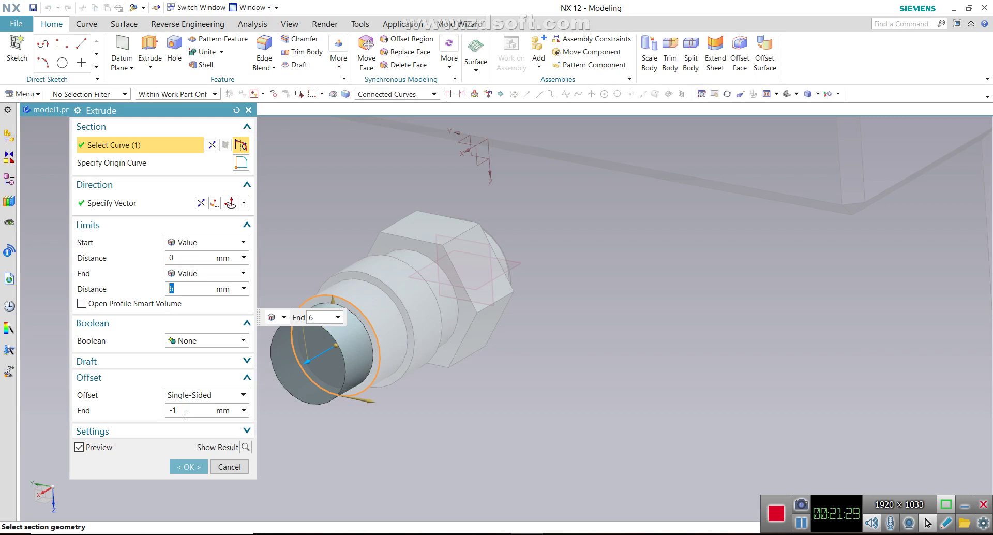
pyautogui.click(185, 412)
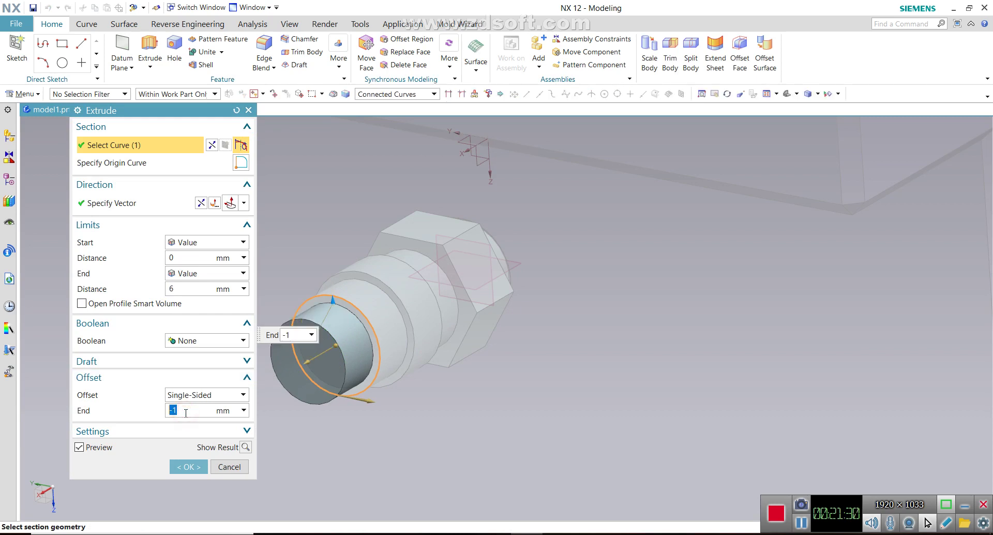
pyautogui.write('-0.5')
pyautogui.press('Return')
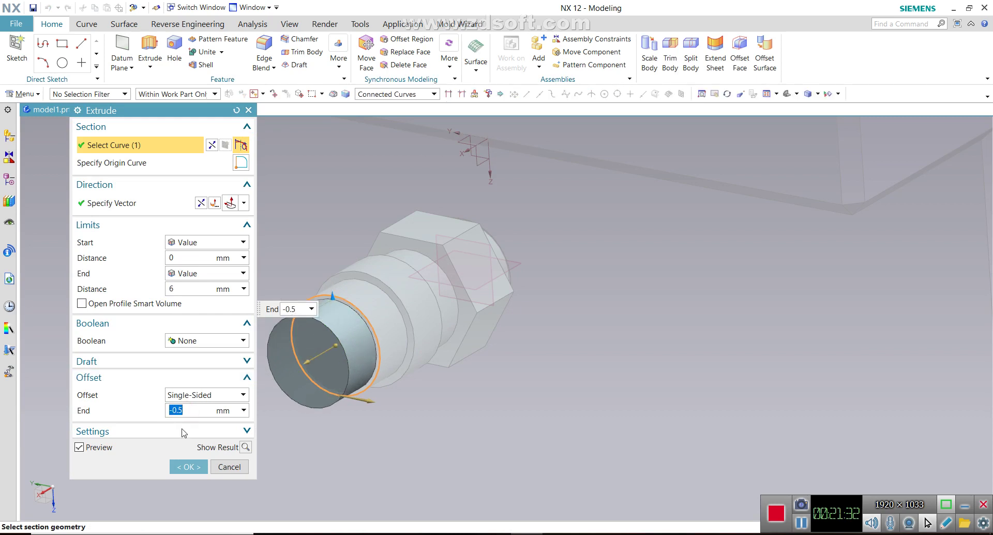
# Step: Set the extrusion length from 0 to 8 mm and create the section
pyautogui.click(192, 288)
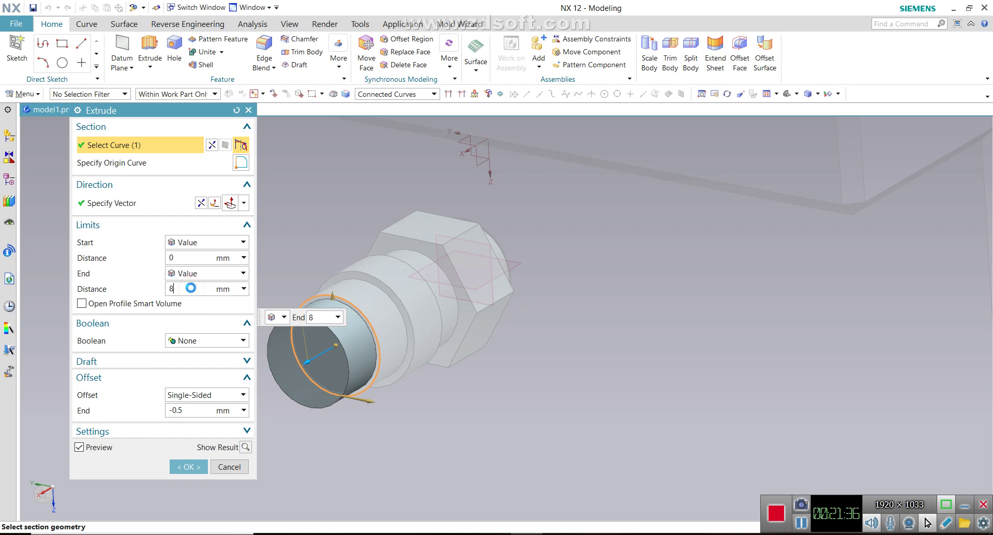
pyautogui.press('Return')
pyautogui.scroll(-5, 445, 274)
pyautogui.moveTo(445, 274)
pyautogui.mouseDown(button='middle')
pyautogui.moveTo(419, 307)
pyautogui.moveTo(407, 301)
pyautogui.mouseUp(button='middle')
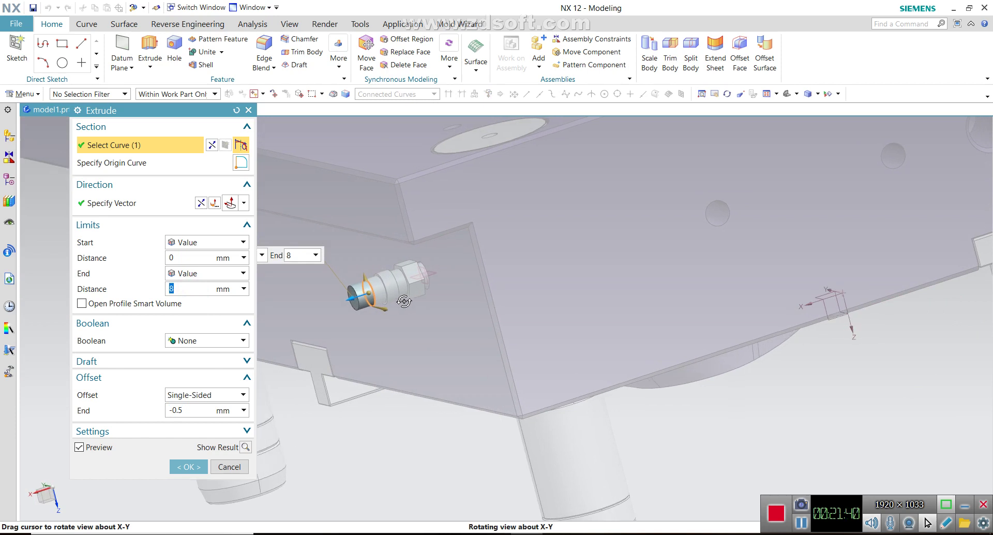
pyautogui.moveTo(406, 301); pyautogui.dragTo(399, 299, button='middle')
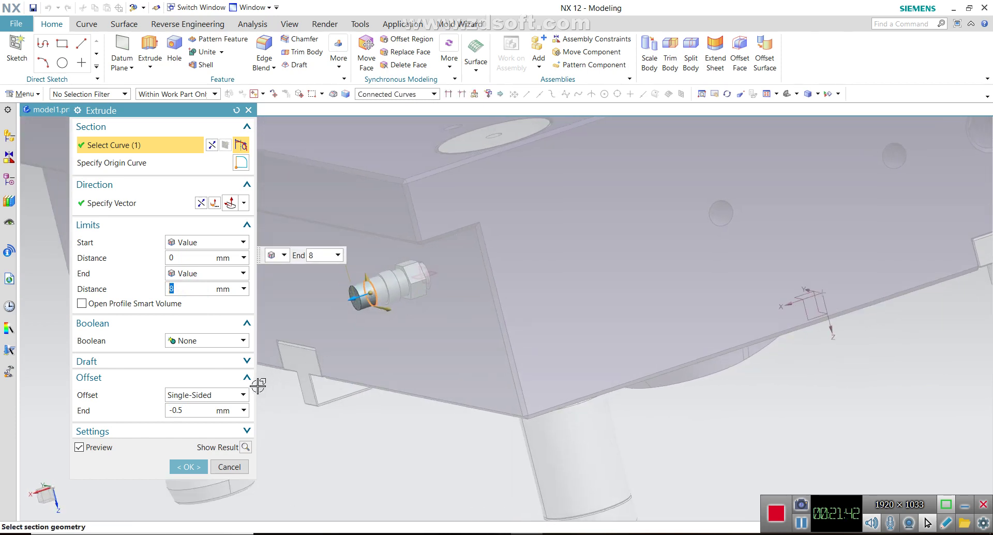
pyautogui.click(190, 468)
pyautogui.scroll(-2, 381, 290)
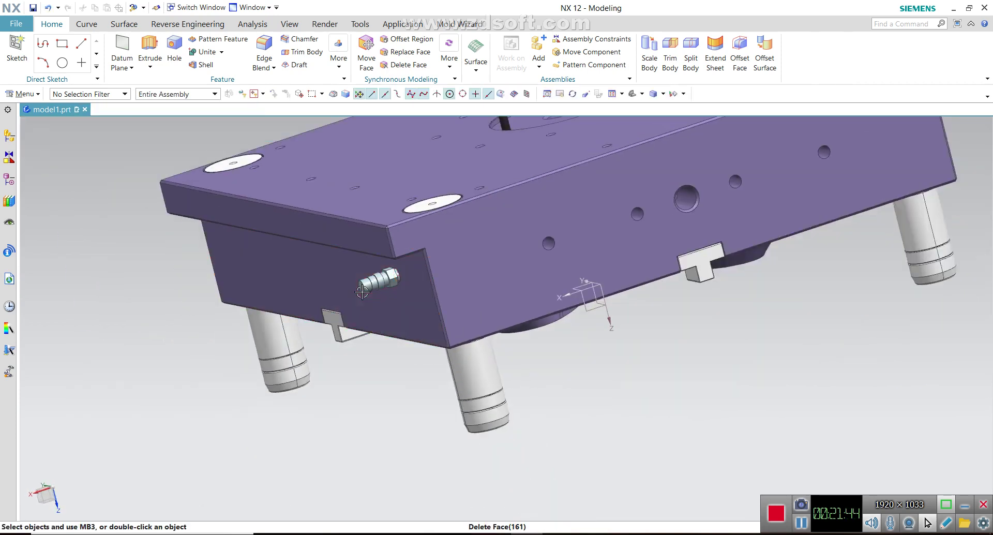
pyautogui.scroll(2, 381, 289)
pyautogui.scroll(2, 381, 290)
pyautogui.moveTo(381, 289)
pyautogui.mouseDown(button='middle')
pyautogui.moveTo(382, 280)
pyautogui.moveTo(334, 280)
pyautogui.mouseUp(button='middle')
pyautogui.scroll(-2, 383, 280)
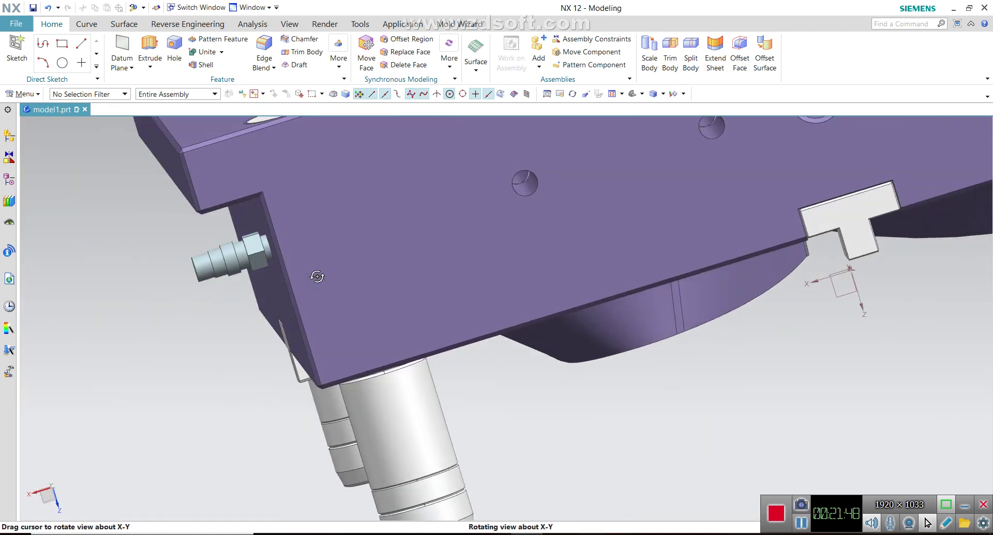
pyautogui.scroll(4, 335, 280)
pyautogui.scroll(2, 369, 308)
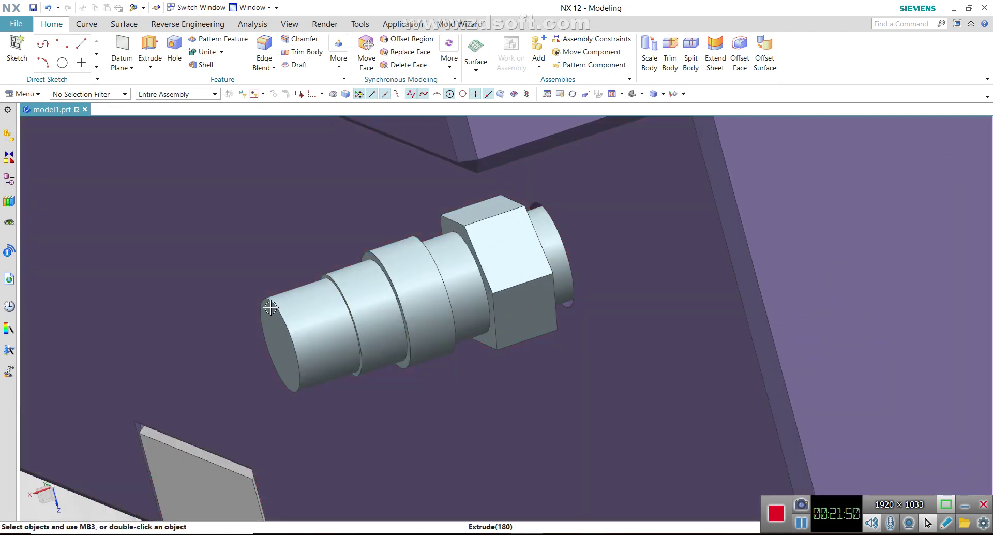
pyautogui.scroll(-2, 271, 307)
pyautogui.scroll(-1, 298, 329)
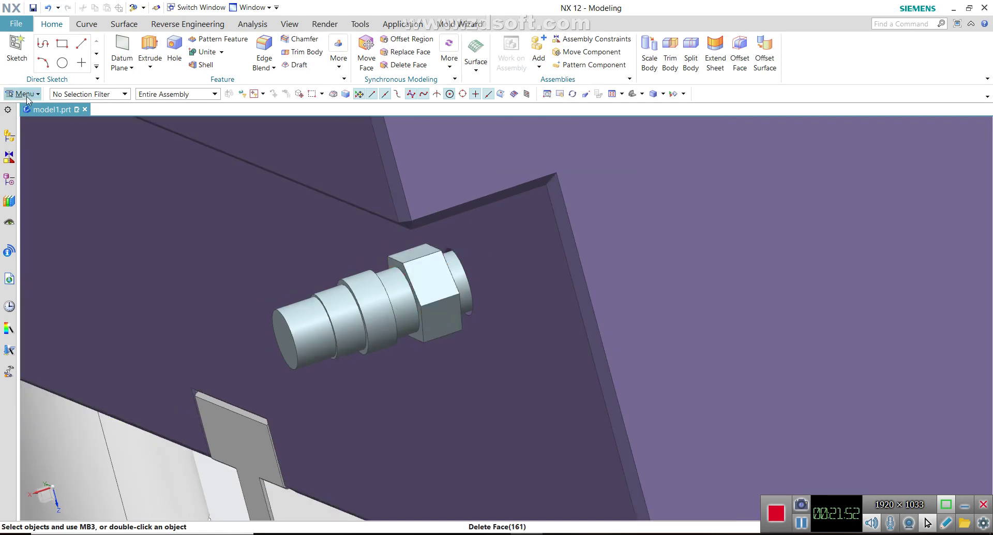
pyautogui.scroll(-1, 427, 339)
pyautogui.moveTo(424, 310); pyautogui.dragTo(440, 327, button='middle')
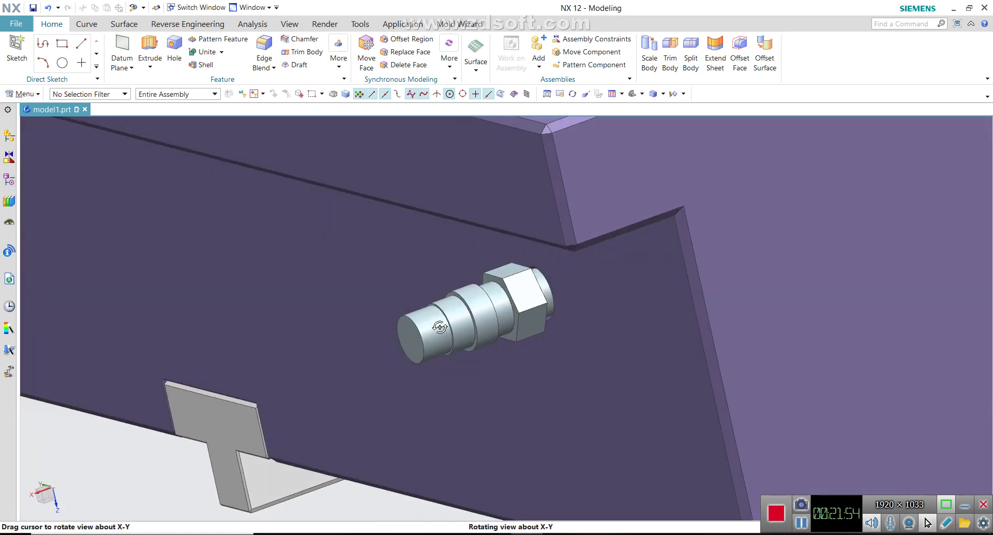
pyautogui.scroll(2, 437, 316)
pyautogui.scroll(2, 436, 314)
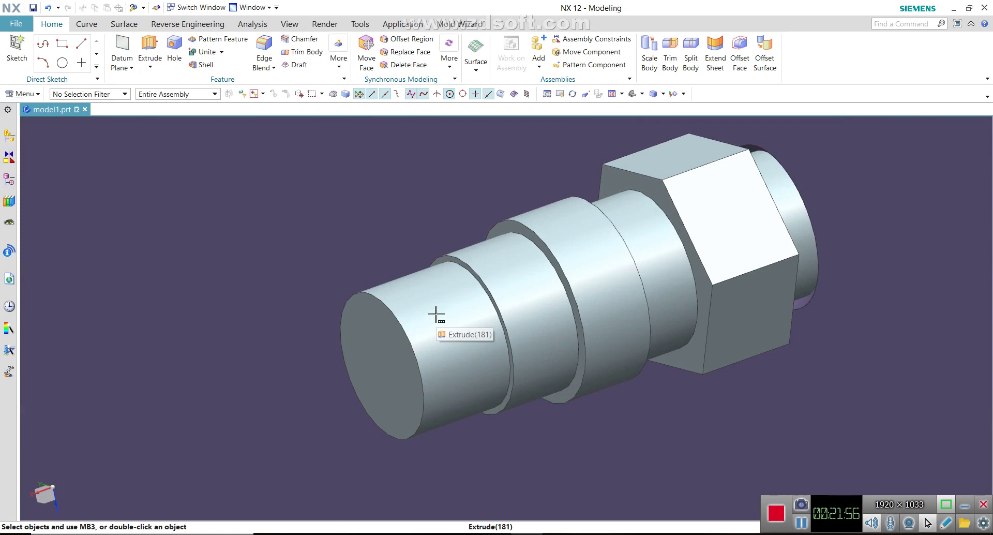
pyautogui.click(113, 48)
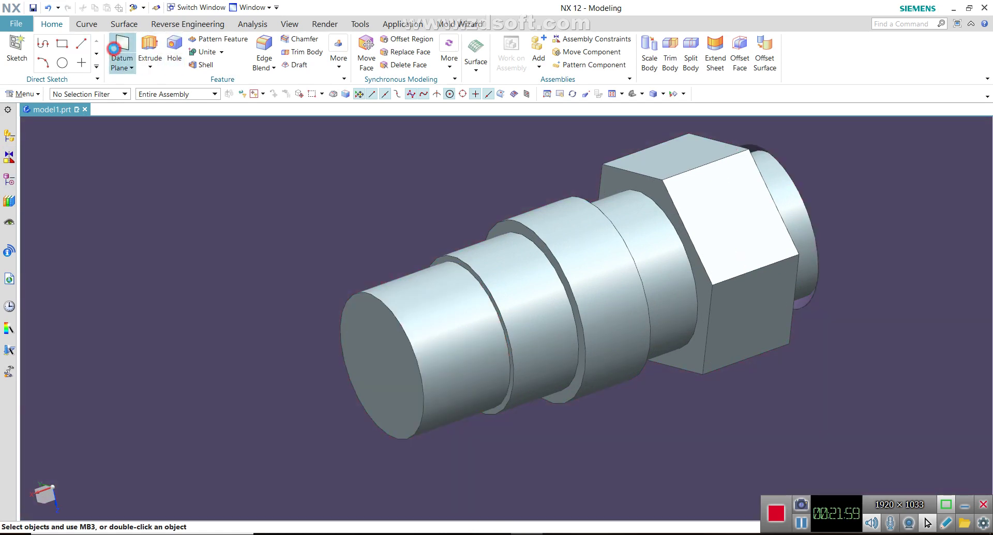
# Step: Create a Z-normal datum plane through the fitting end-face centre and sketch on it
pyautogui.click(410, 339)
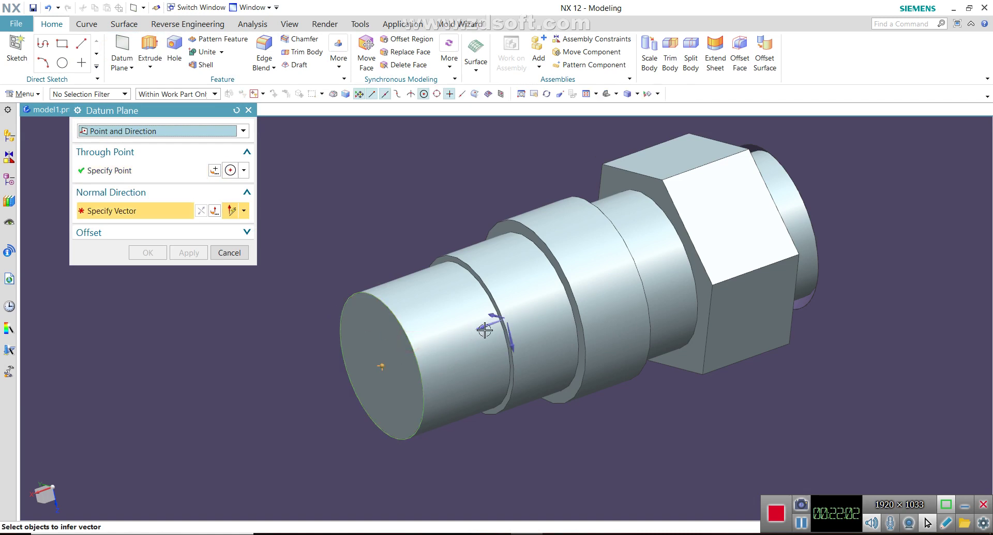
pyautogui.click(514, 342)
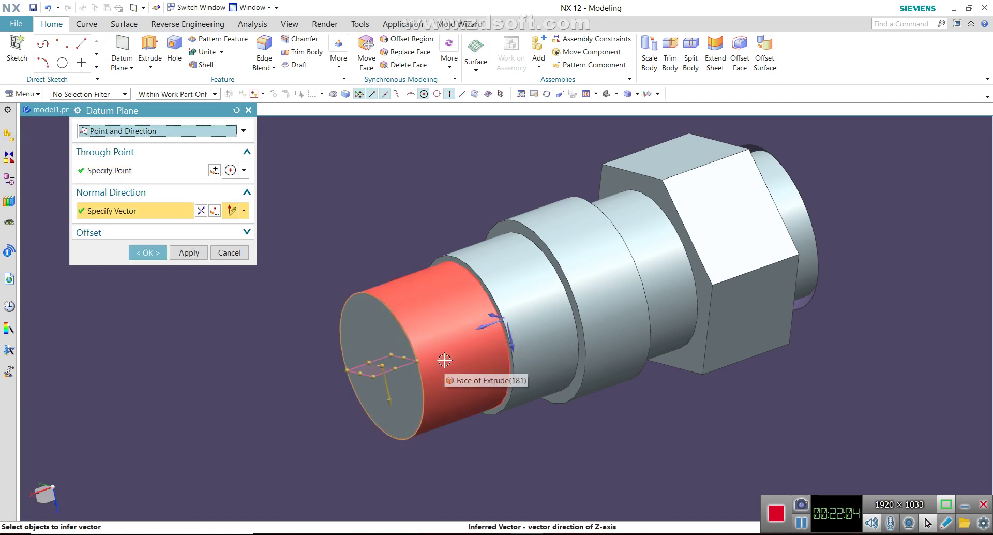
pyautogui.click(159, 252)
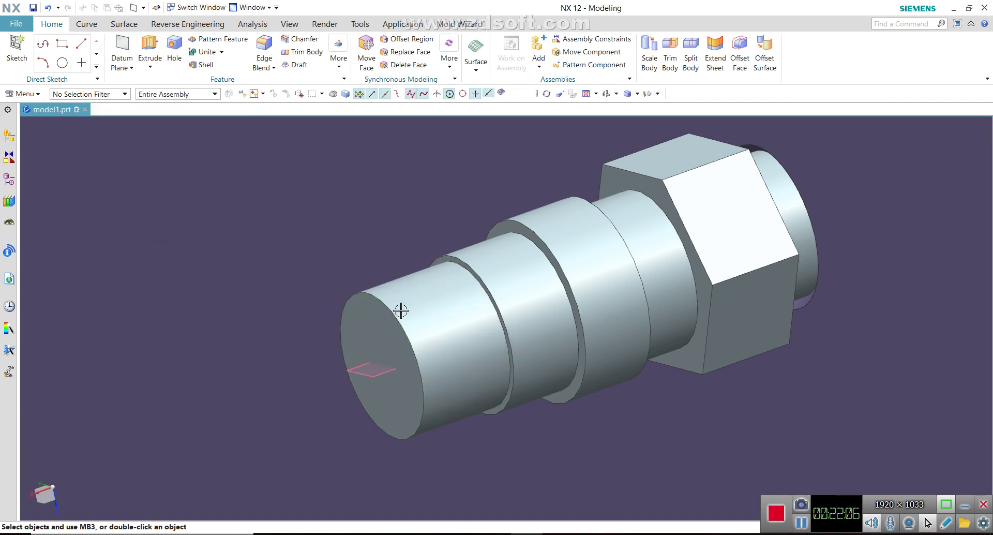
pyautogui.click(17, 49)
pyautogui.click(384, 373)
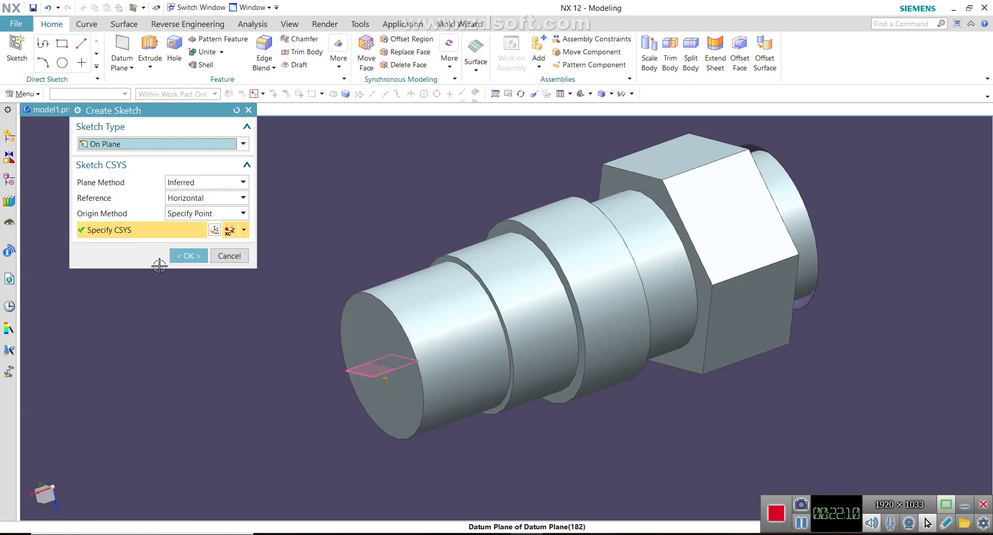
# Step: Draw a small circle centred on the barrel's top edge and select it for patterning
pyautogui.click(182, 256)
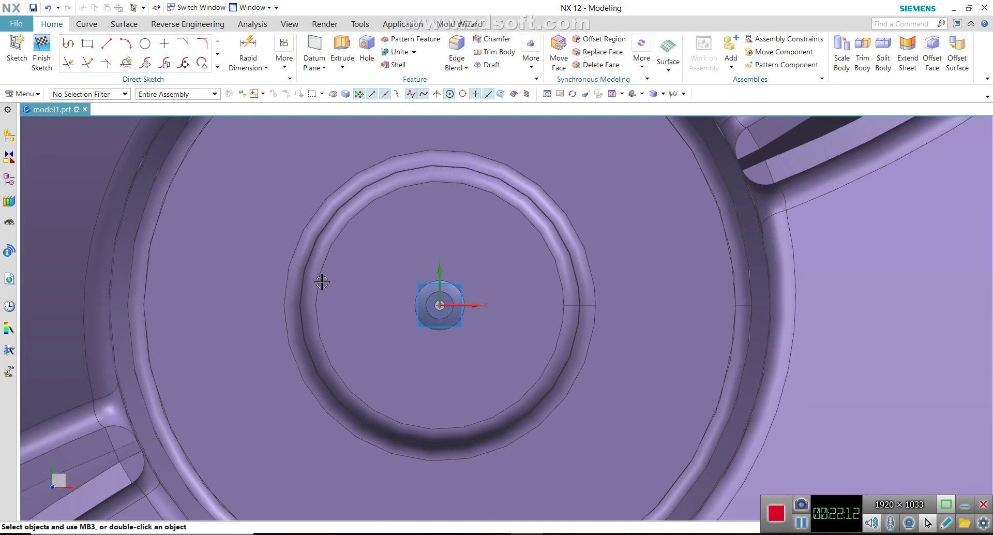
pyautogui.scroll(2, 465, 367)
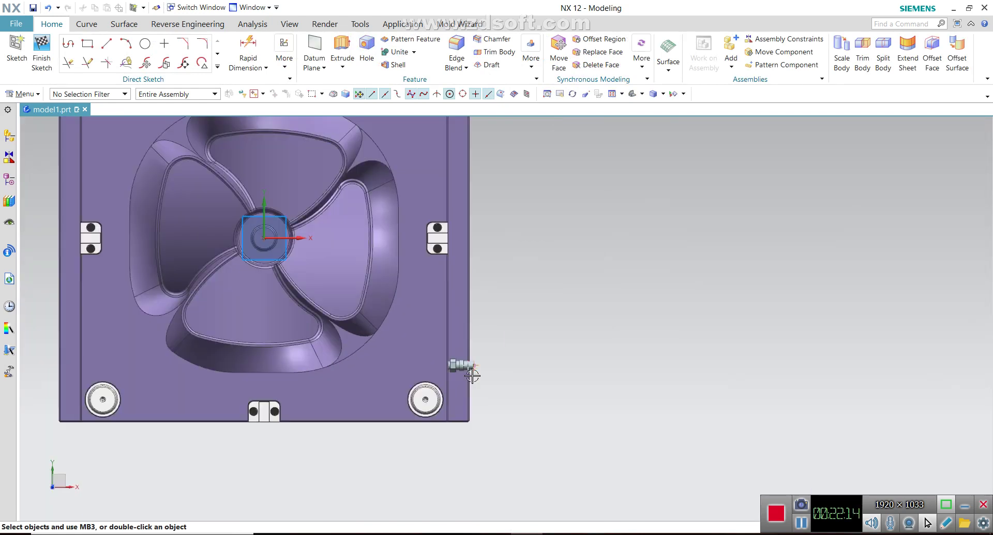
pyautogui.scroll(3, 473, 352)
pyautogui.scroll(3, 479, 333)
pyautogui.scroll(1, 480, 333)
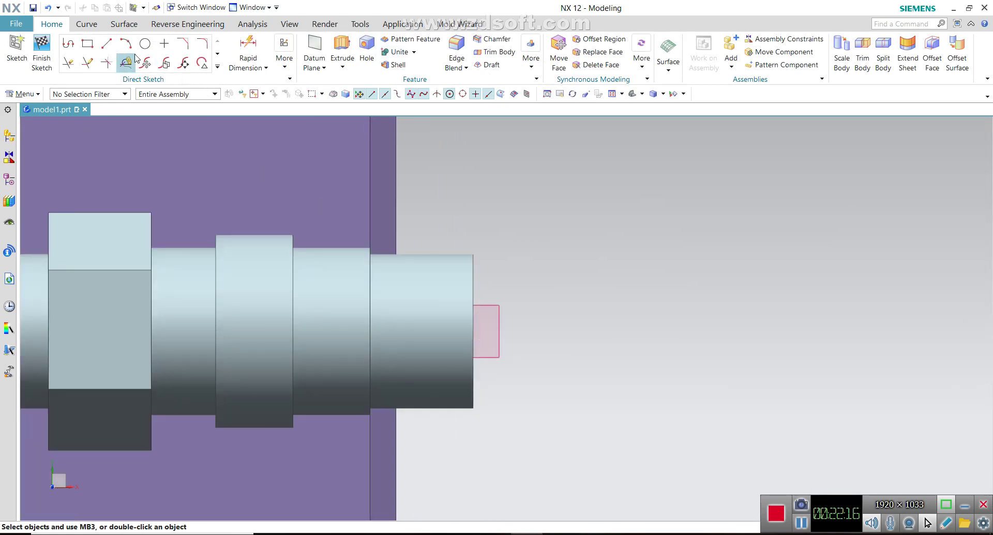
pyautogui.click(147, 40)
pyautogui.scroll(1, 388, 261)
pyautogui.scroll(3, 389, 260)
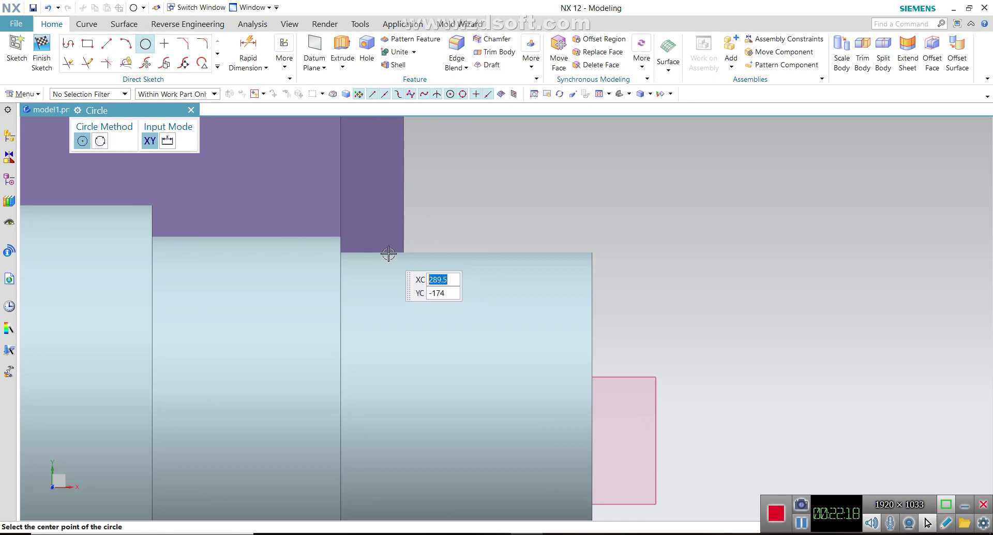
pyautogui.click(386, 256)
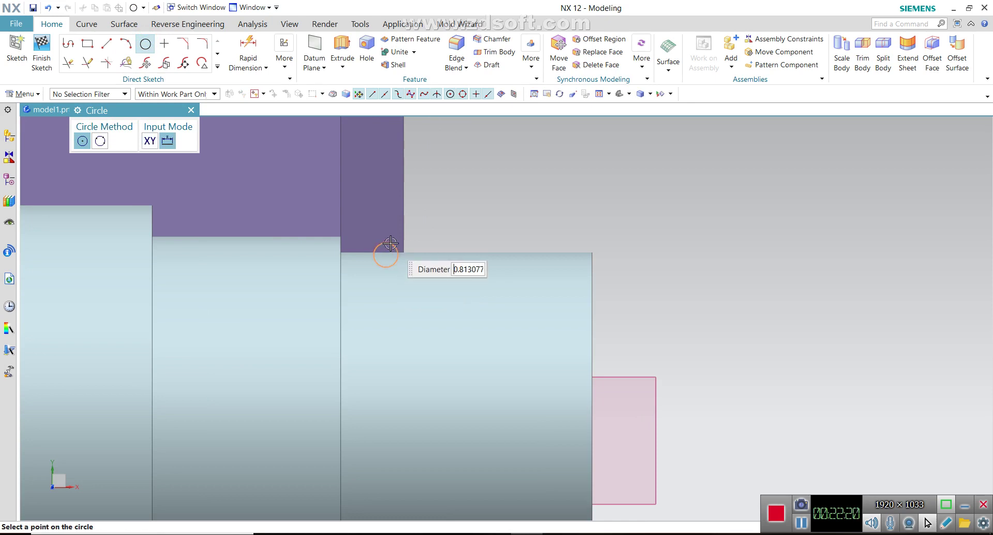
pyautogui.click(390, 243)
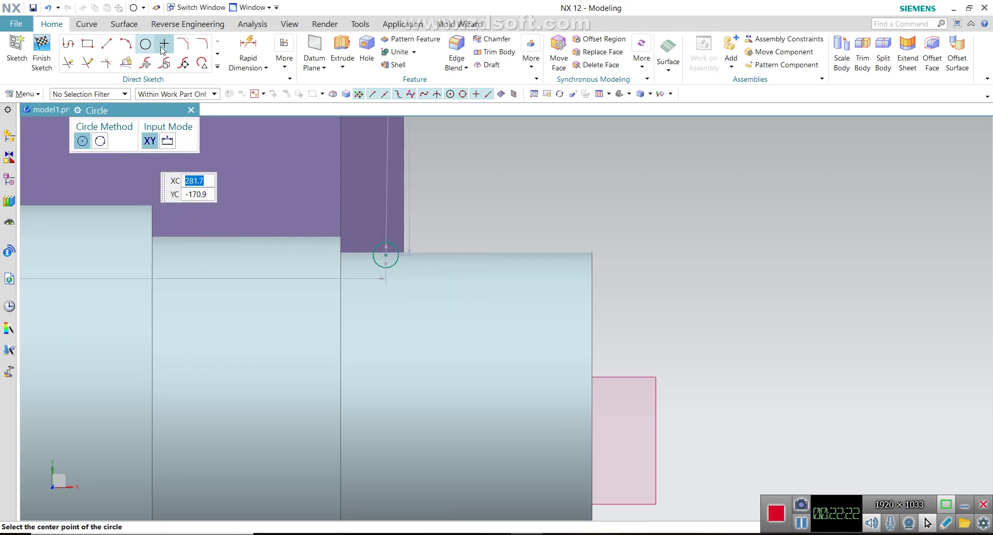
pyautogui.click(407, 41)
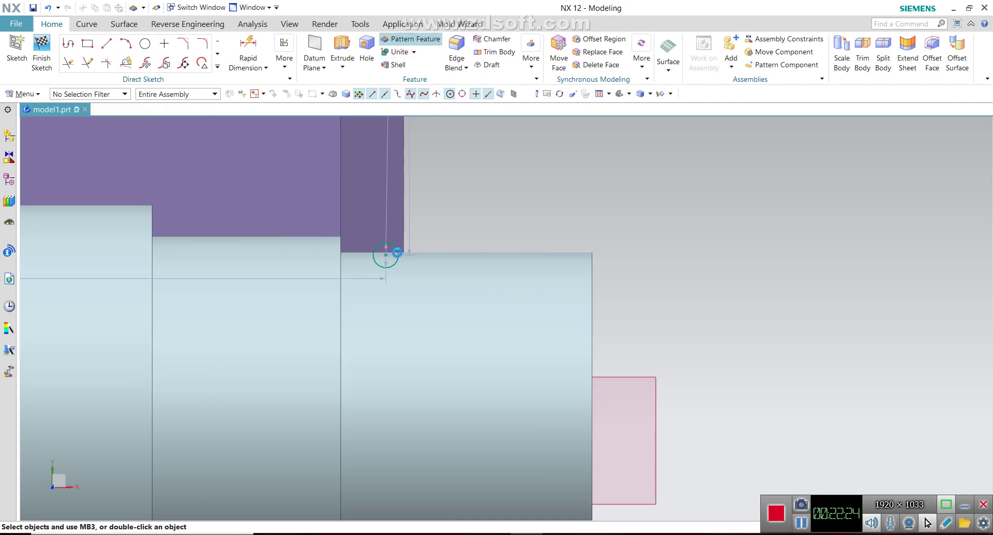
pyautogui.click(387, 256)
# Step: Set the pattern layout to Linear along the X direction
pyautogui.click(201, 200)
pyautogui.click(201, 214)
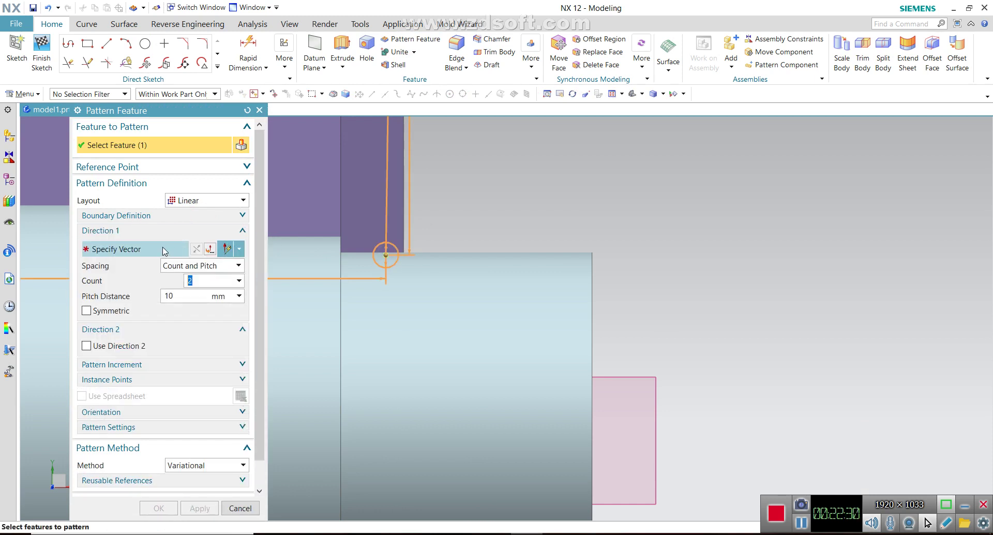
pyautogui.click(164, 251)
pyautogui.click(526, 318)
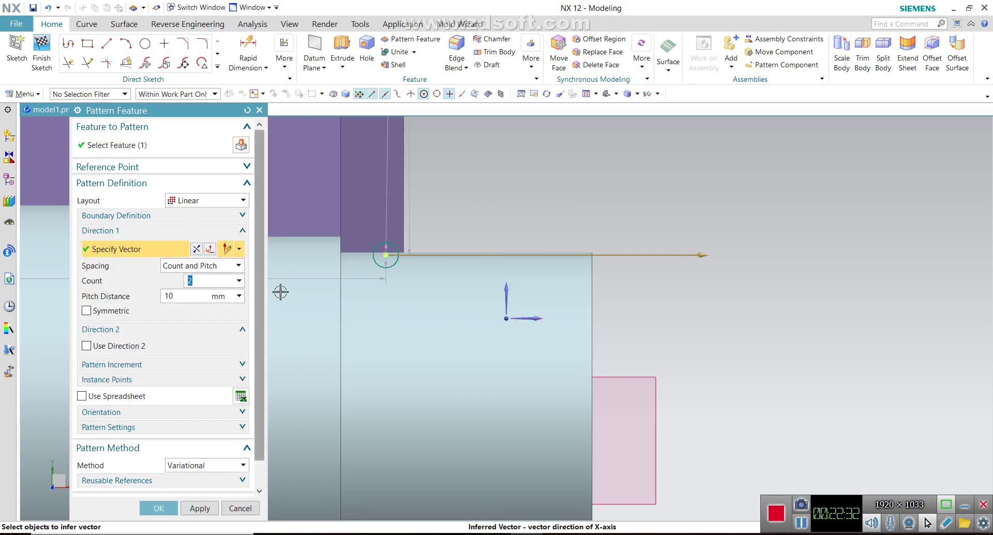
# Step: Set 4 instances at 1.6 mm pitch and preview the patterned circles
pyautogui.write('2')
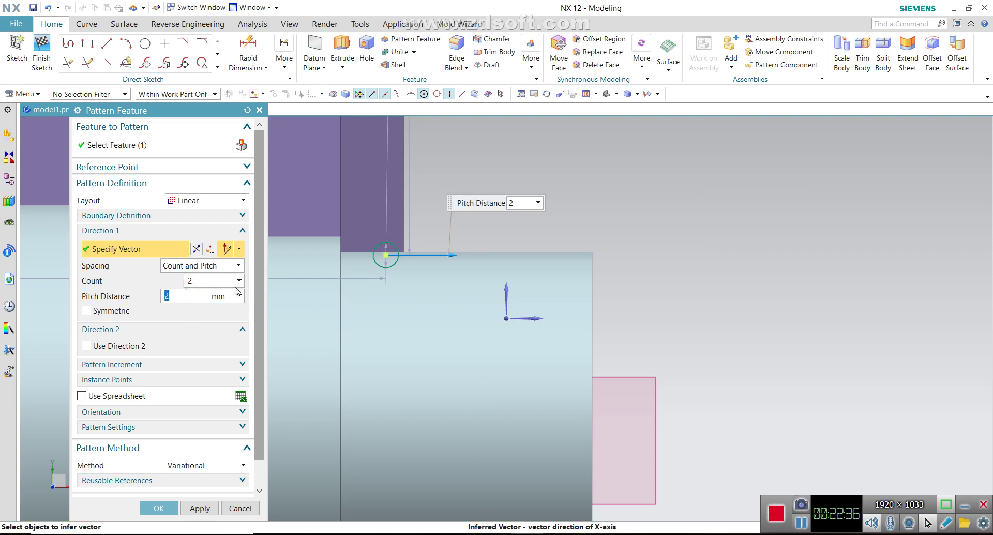
pyautogui.click(204, 284)
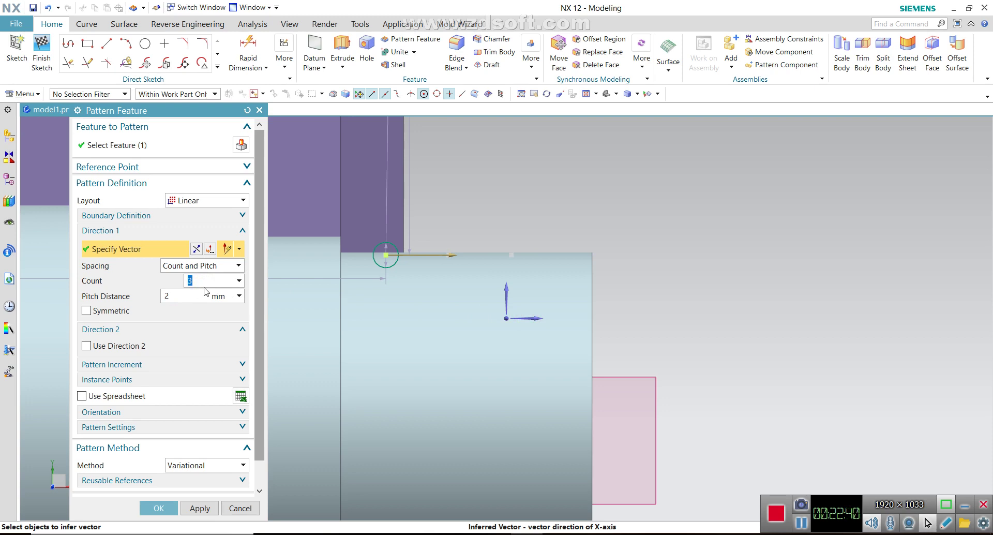
pyautogui.click(197, 298)
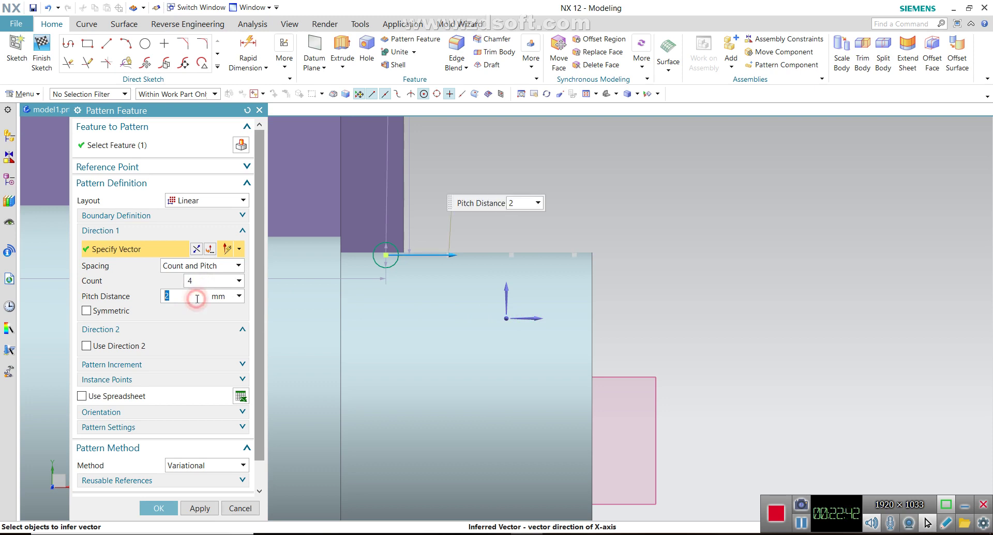
pyautogui.write('1.5')
pyautogui.press('Return')
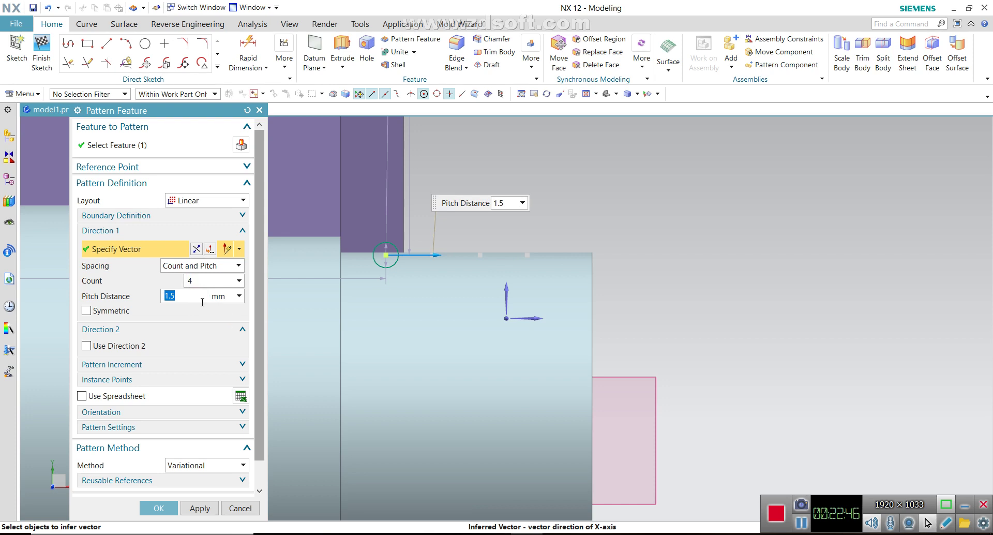
pyautogui.write('1')
pyautogui.press('BackSpace')
pyautogui.write('6')
pyautogui.press('Return')
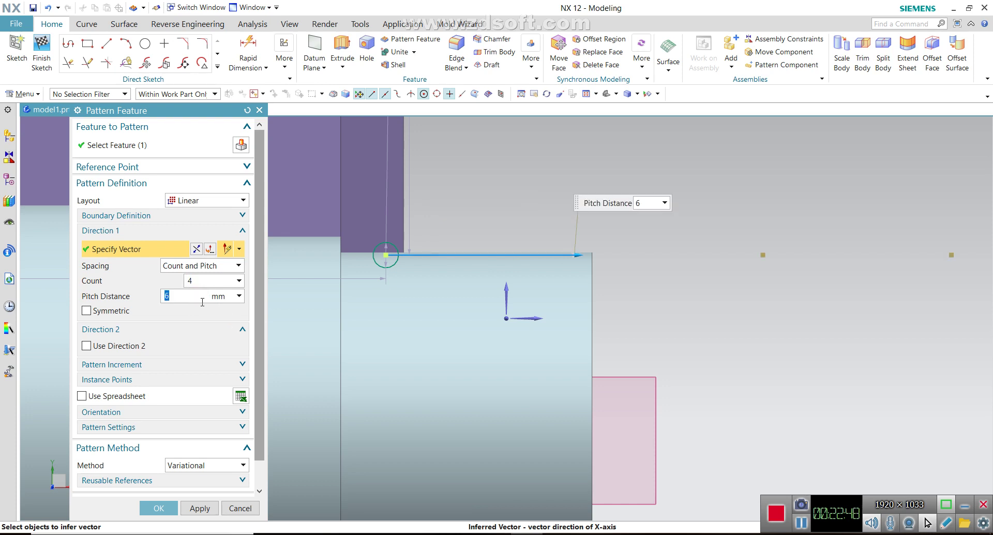
pyautogui.write('1')
pyautogui.press('Return')
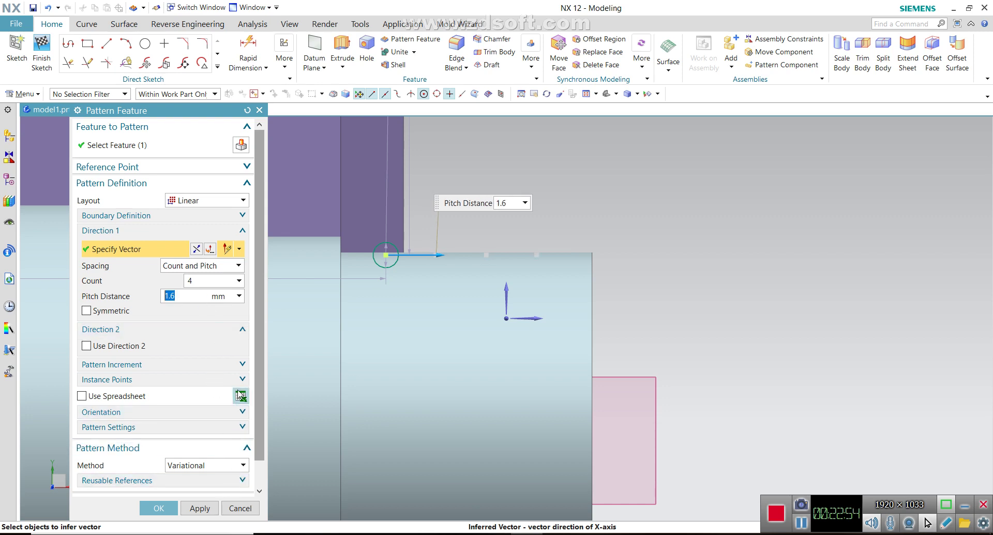
pyautogui.scroll(-1, 261, 355)
pyautogui.click(246, 490)
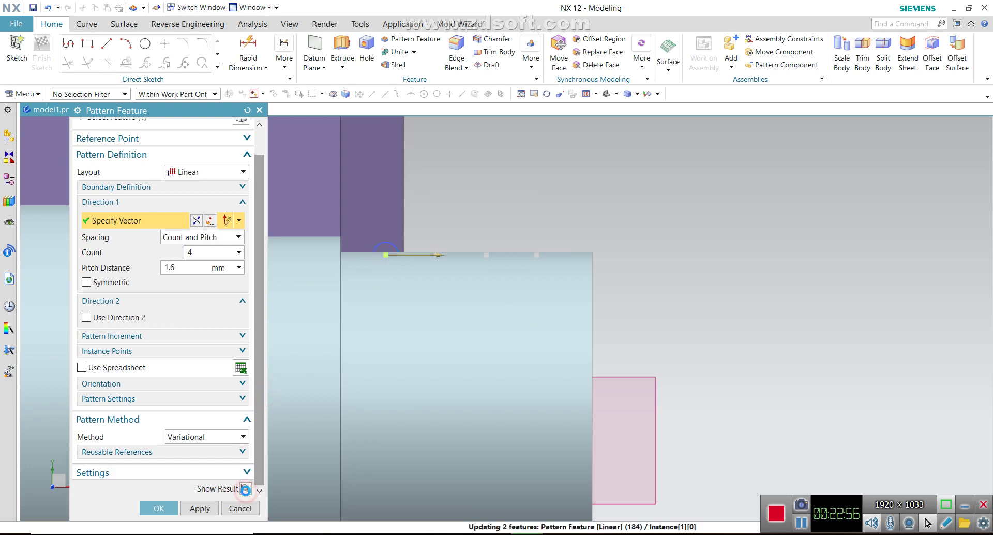
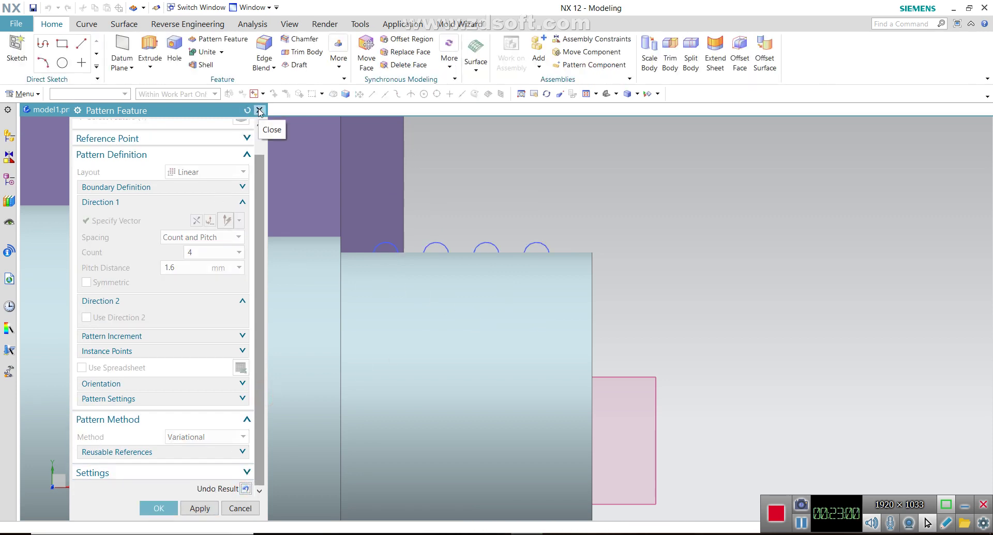
# Step: Finish the groove-circle pattern and select the four circles as the revolve profile
pyautogui.click(159, 508)
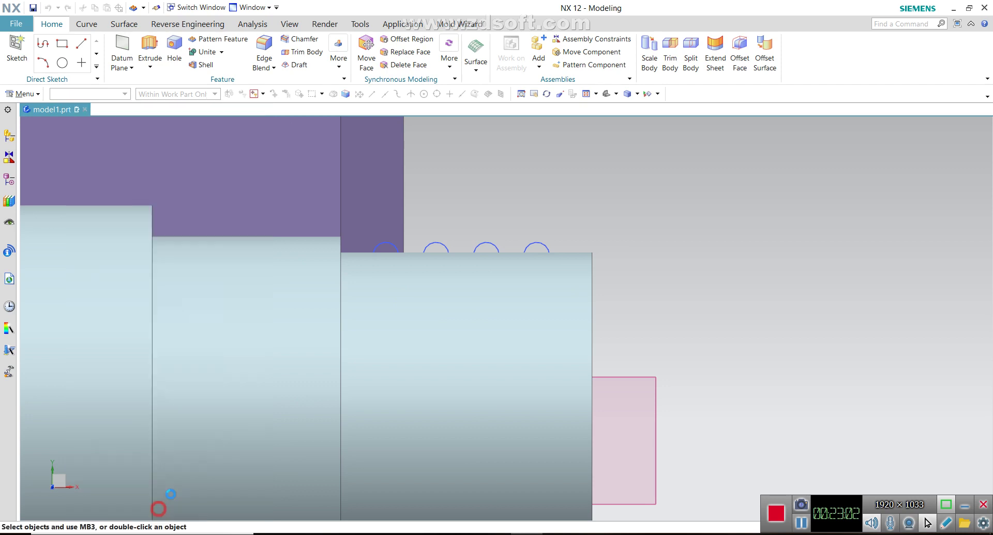
pyautogui.scroll(2, 575, 311)
pyautogui.scroll(2, 595, 298)
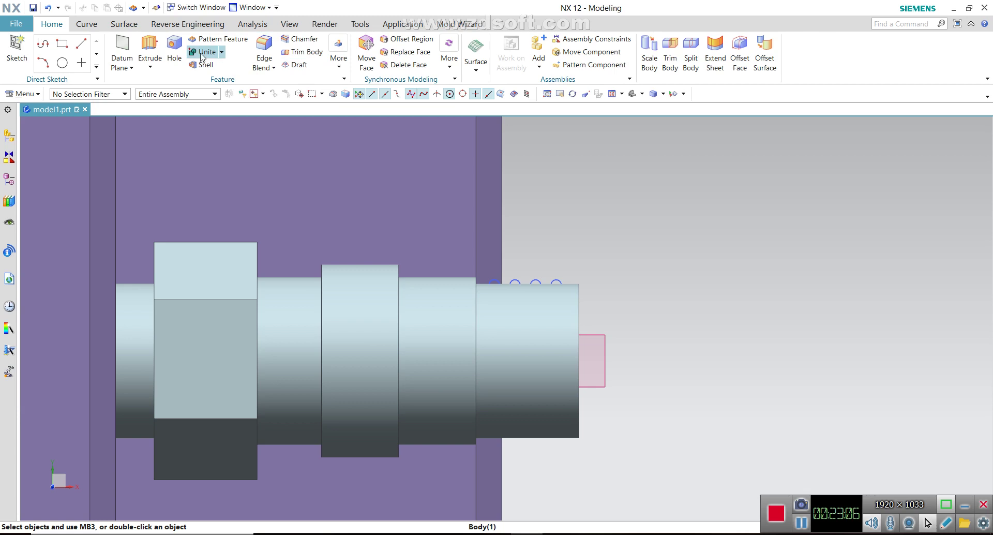
pyautogui.click(150, 66)
pyautogui.click(168, 93)
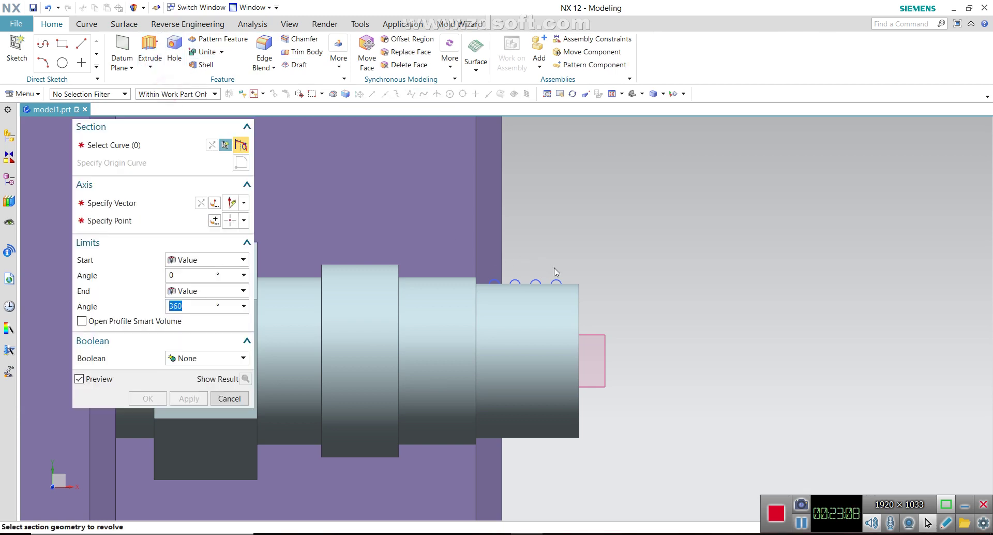
pyautogui.click(541, 279)
pyautogui.click(540, 278)
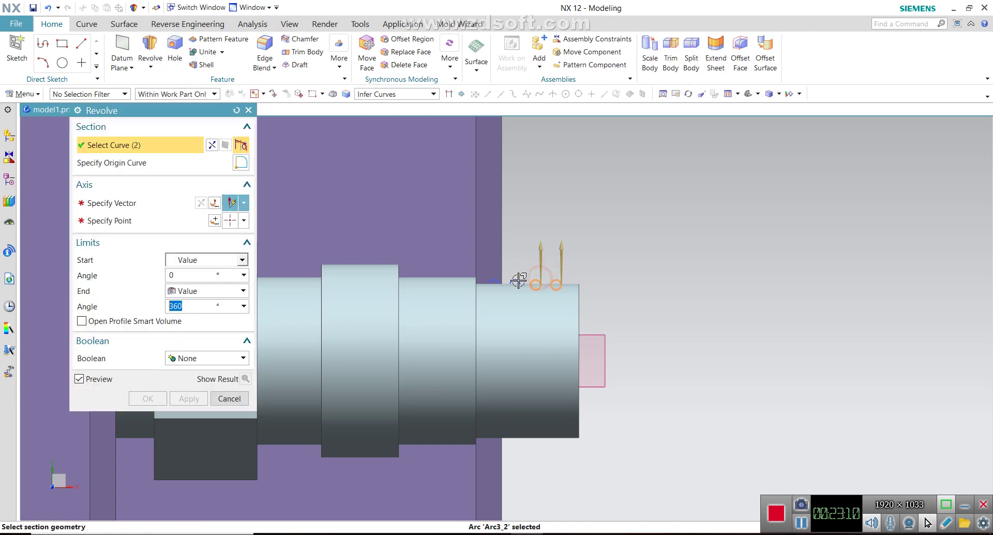
pyautogui.click(498, 282)
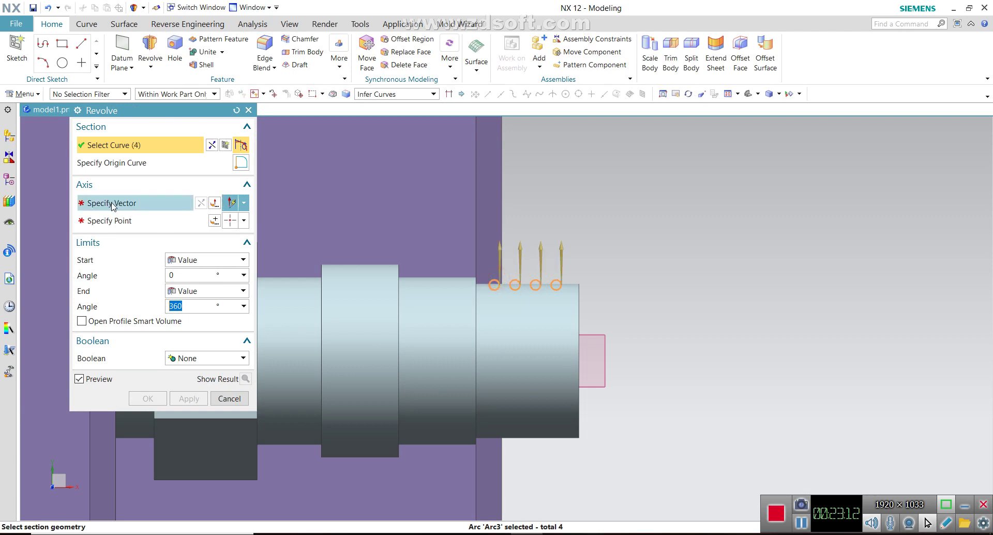
pyautogui.click(112, 203)
# Step: Set the revolve axis along the shaft, located at the shaft end's arc center
pyautogui.click(532, 314)
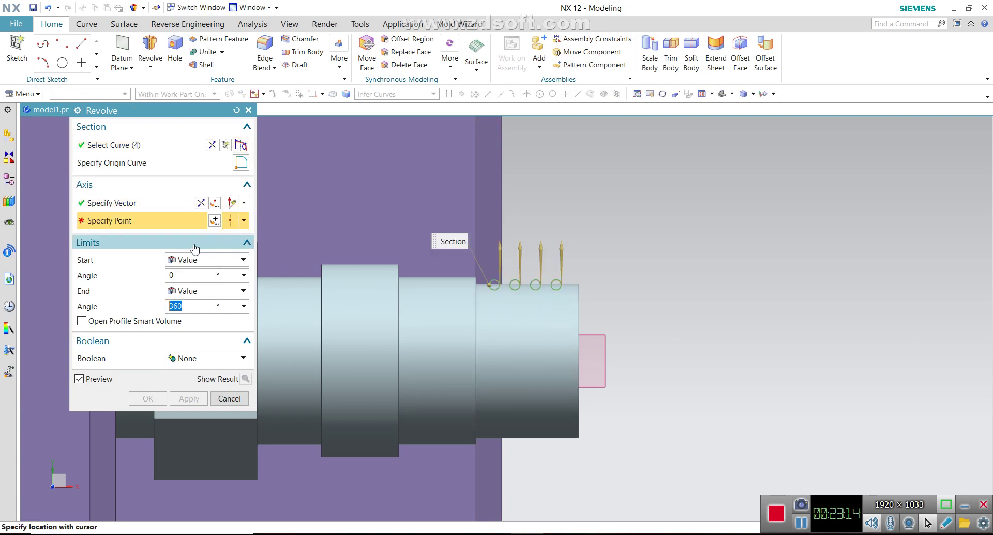
pyautogui.click(230, 220)
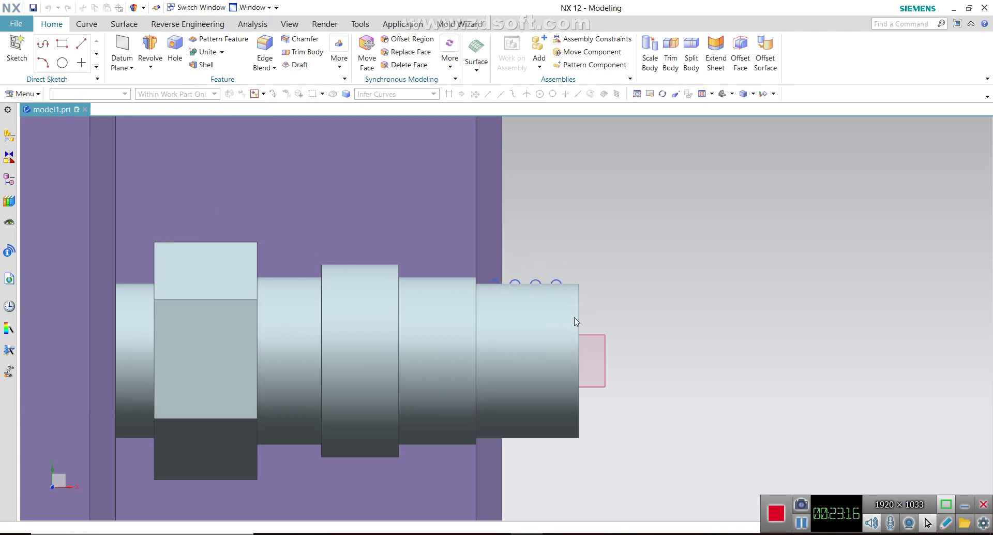
pyautogui.moveTo(640, 319)
pyautogui.mouseDown(button='middle')
pyautogui.moveTo(627, 317)
pyautogui.moveTo(641, 320)
pyautogui.mouseUp(button='middle')
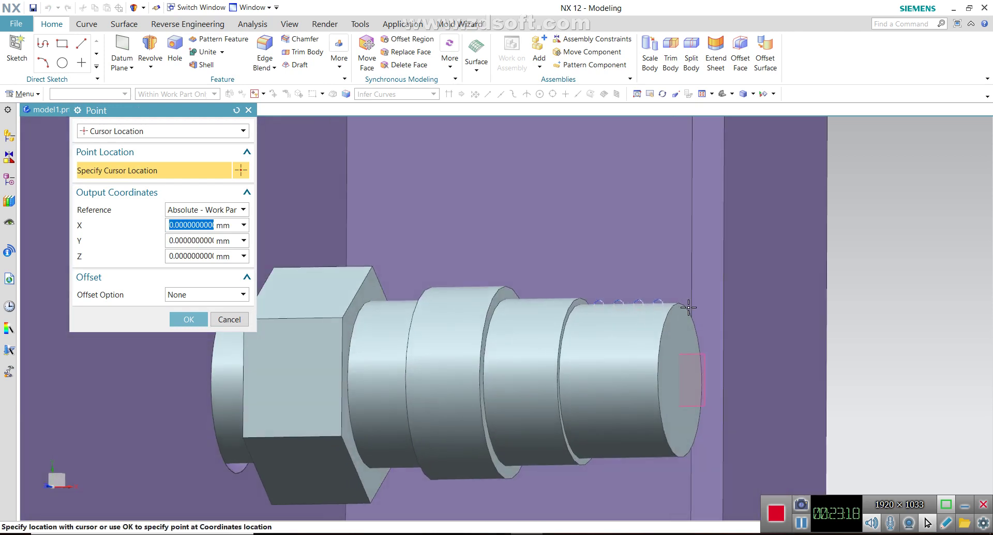
pyautogui.click(227, 131)
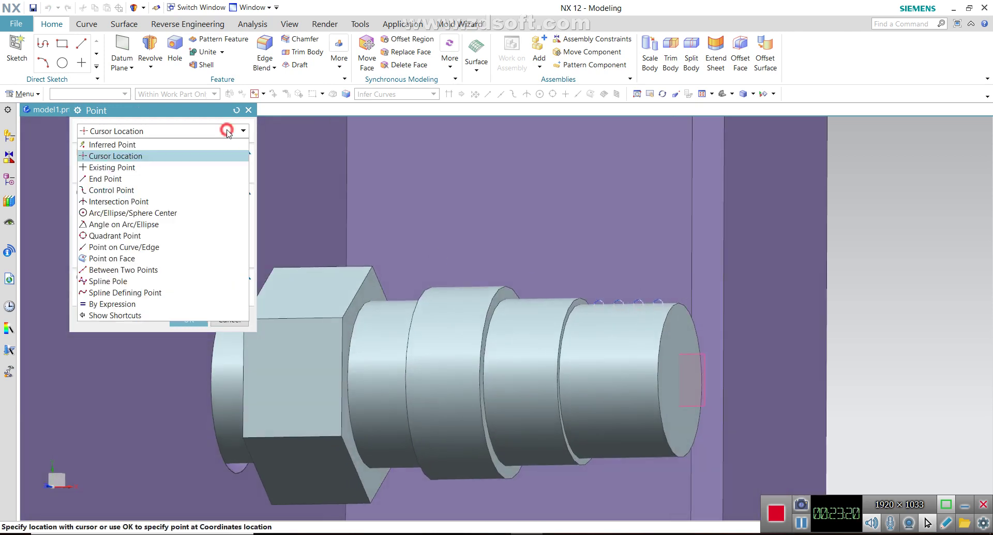
pyautogui.click(165, 211)
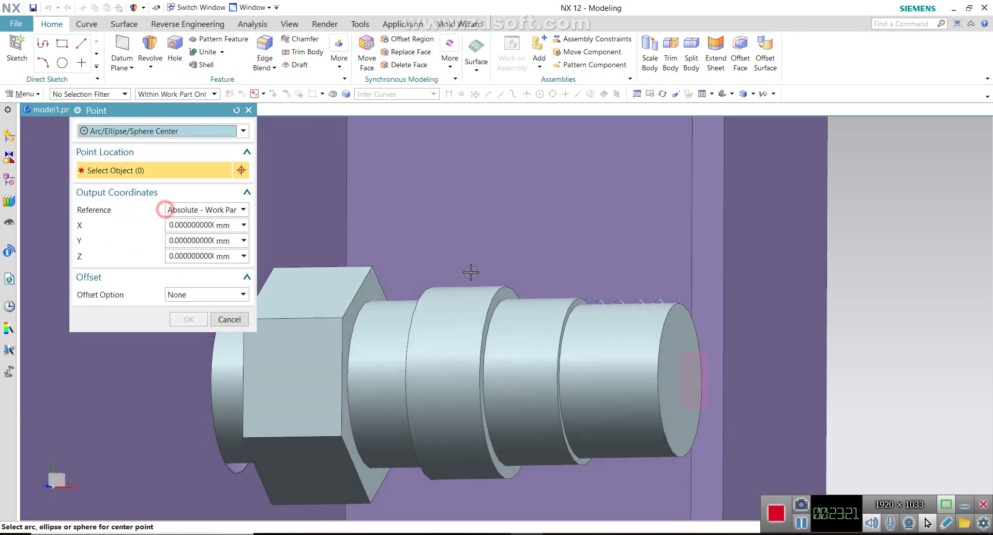
pyautogui.click(678, 306)
pyautogui.middleClick(300, 273)
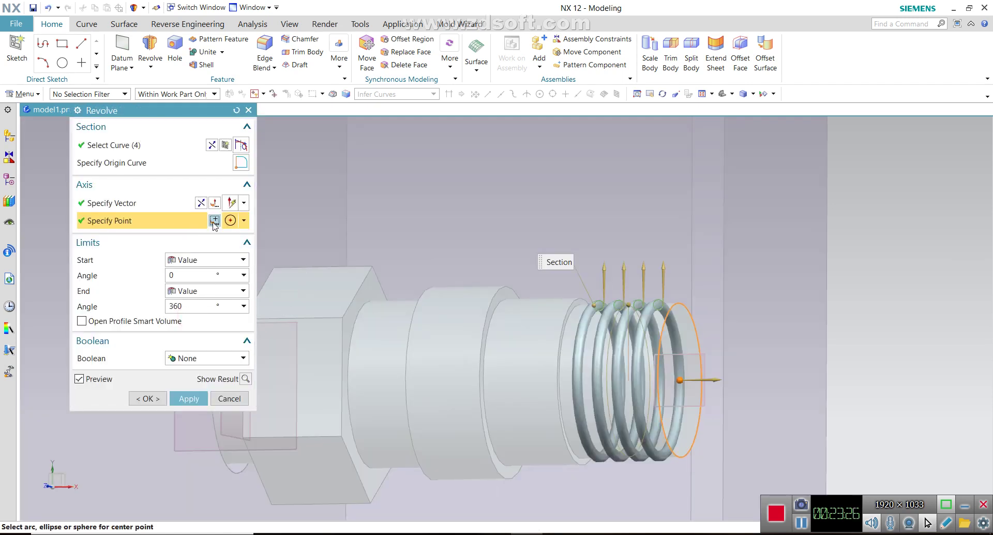
# Step: Subtract the revolve from the fitting body, cutting four thread grooves
pyautogui.click(209, 359)
pyautogui.click(204, 390)
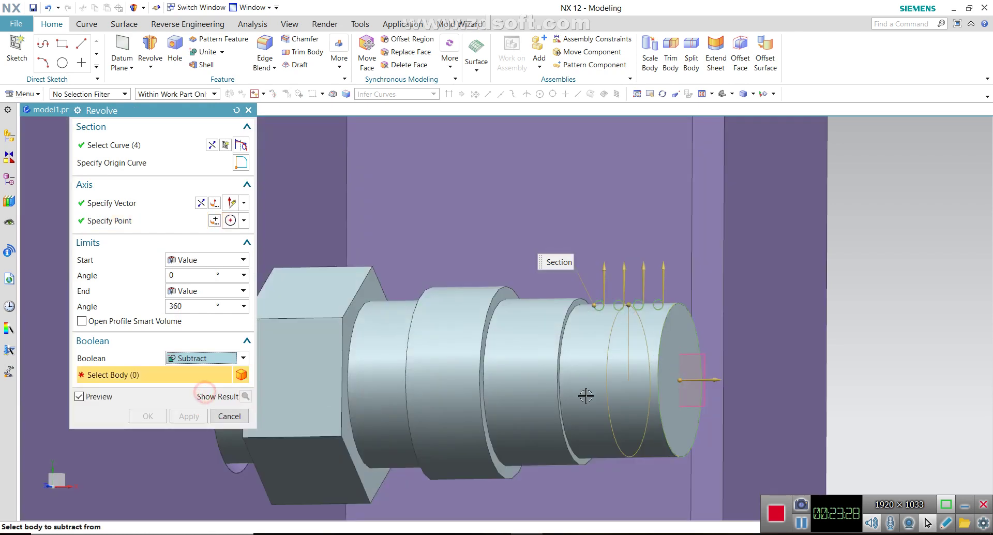
pyautogui.click(598, 381)
pyautogui.click(149, 416)
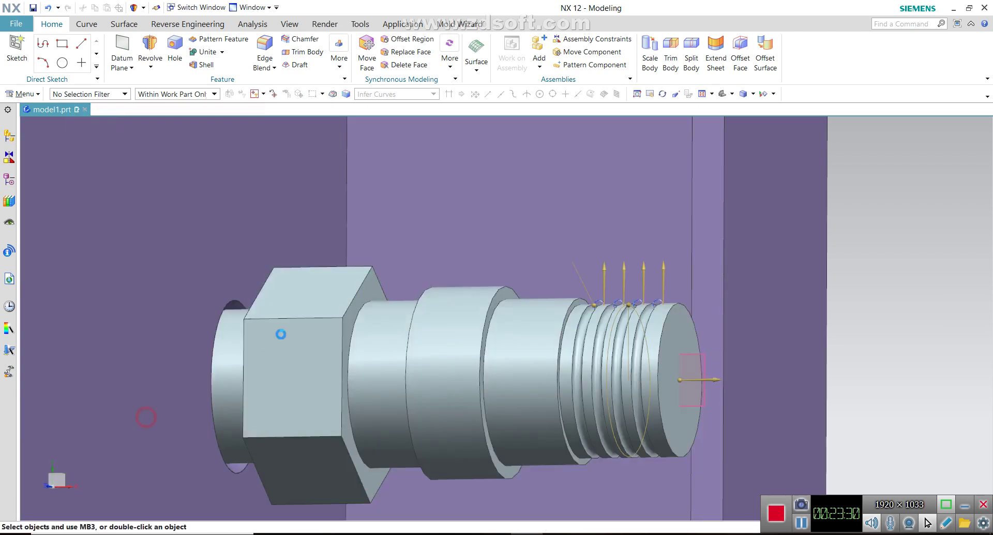
pyautogui.moveTo(333, 271); pyautogui.dragTo(355, 275, button='middle')
# Step: Unite the nut with the fitting sections, red body and threaded end into one solid
pyautogui.scroll(2, 544, 291)
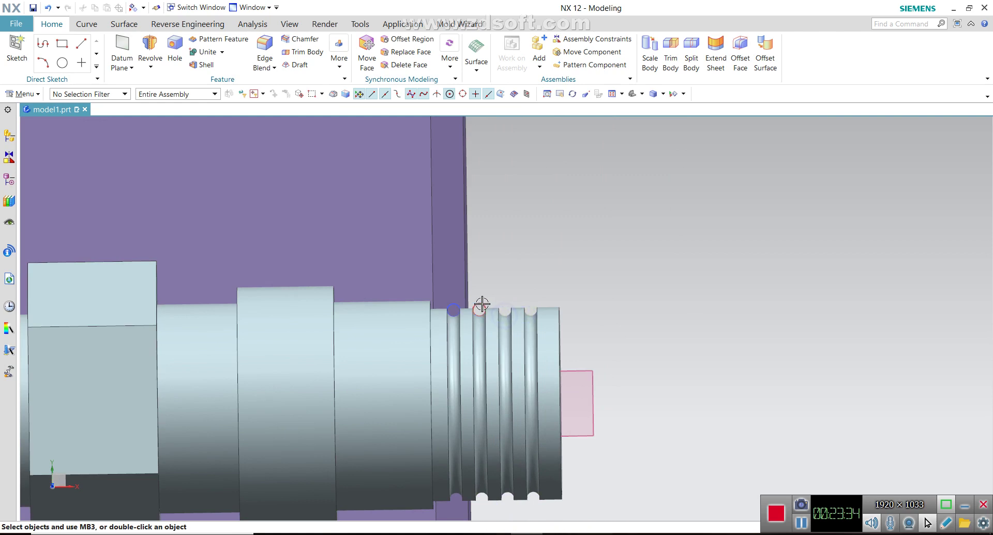
pyautogui.scroll(-3, 629, 319)
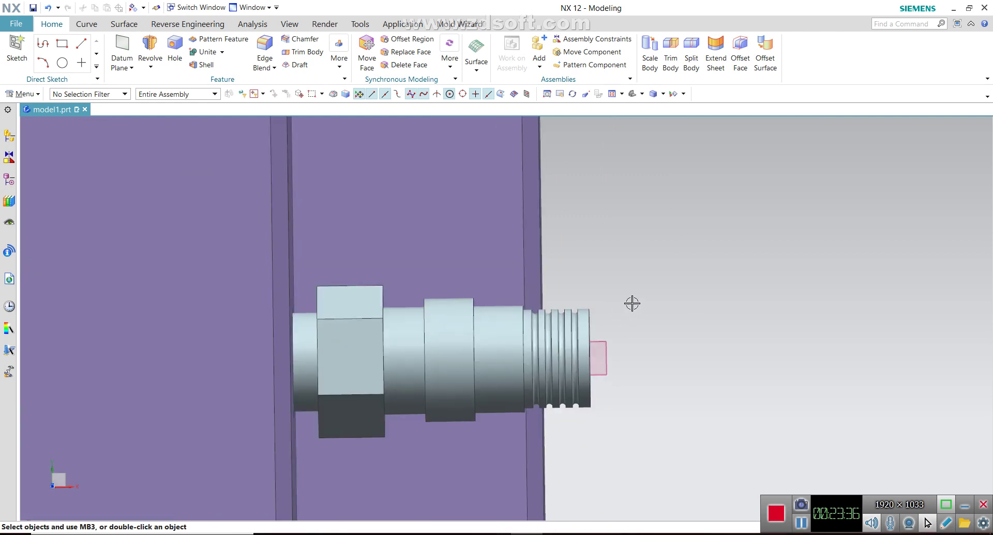
pyautogui.moveTo(632, 301); pyautogui.dragTo(603, 295, button='middle')
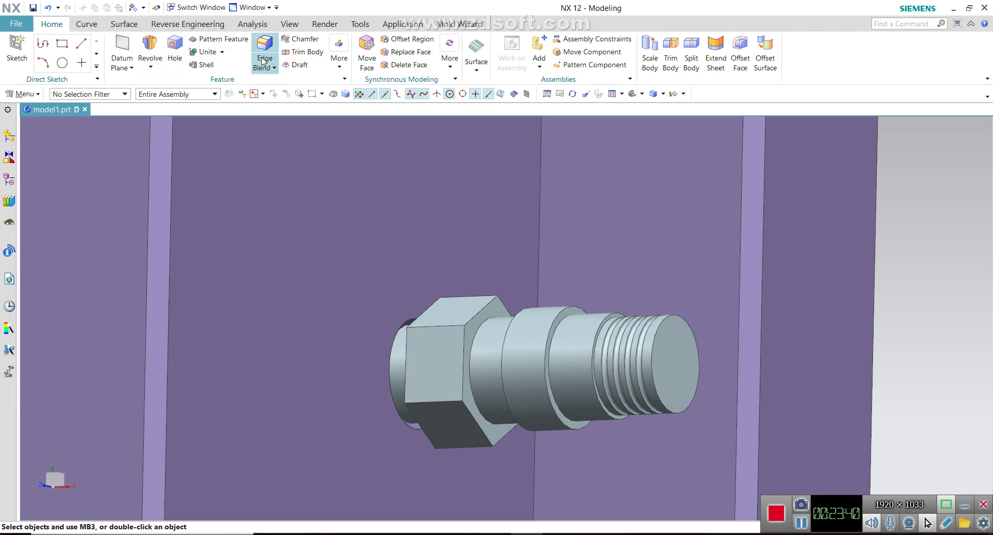
pyautogui.click(207, 52)
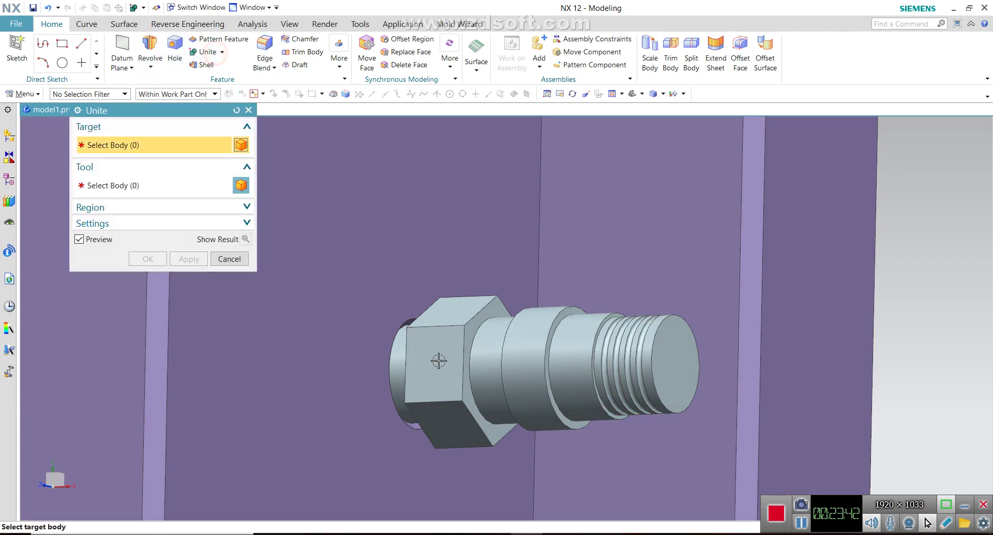
pyautogui.click(397, 366)
pyautogui.click(466, 357)
pyautogui.click(507, 341)
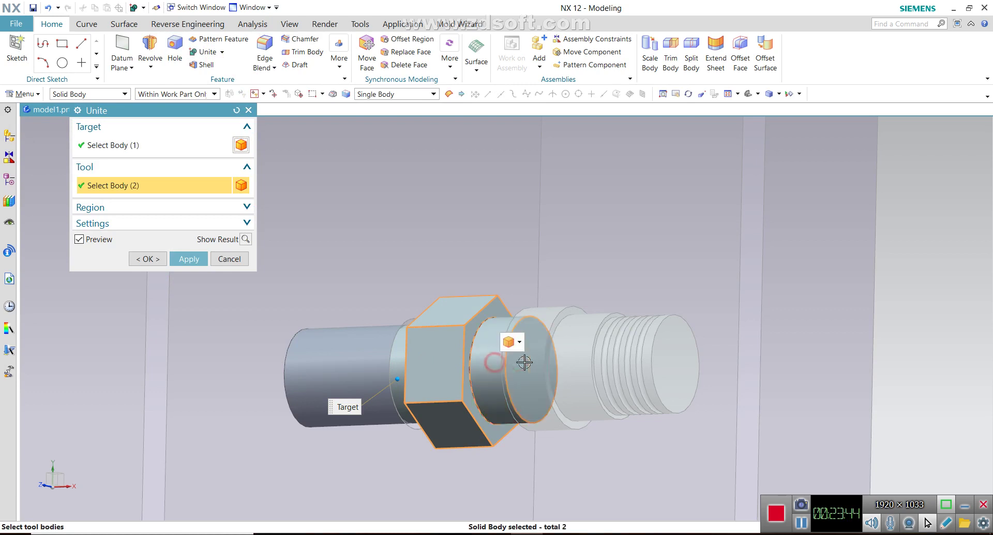
pyautogui.click(546, 335)
pyautogui.click(575, 339)
pyautogui.click(602, 350)
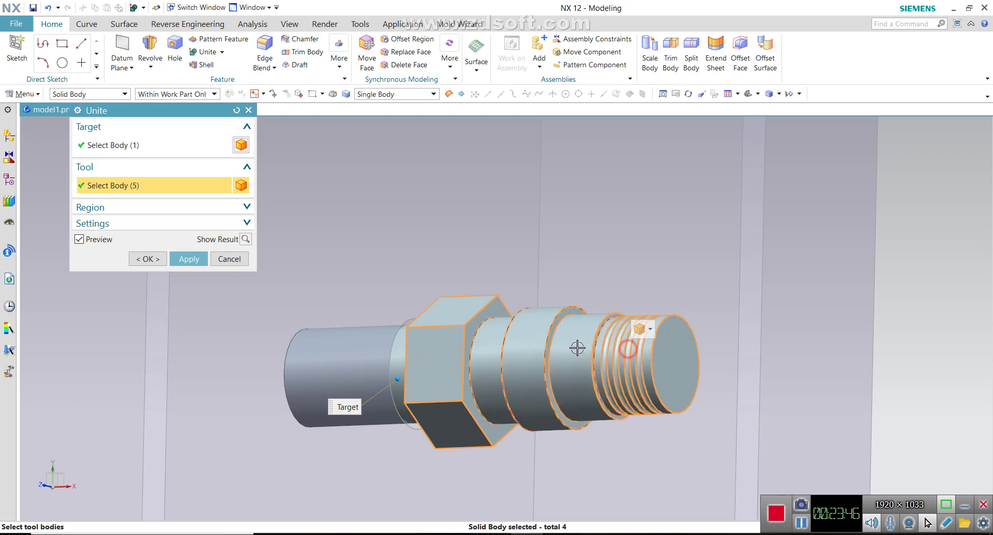
pyautogui.click(157, 265)
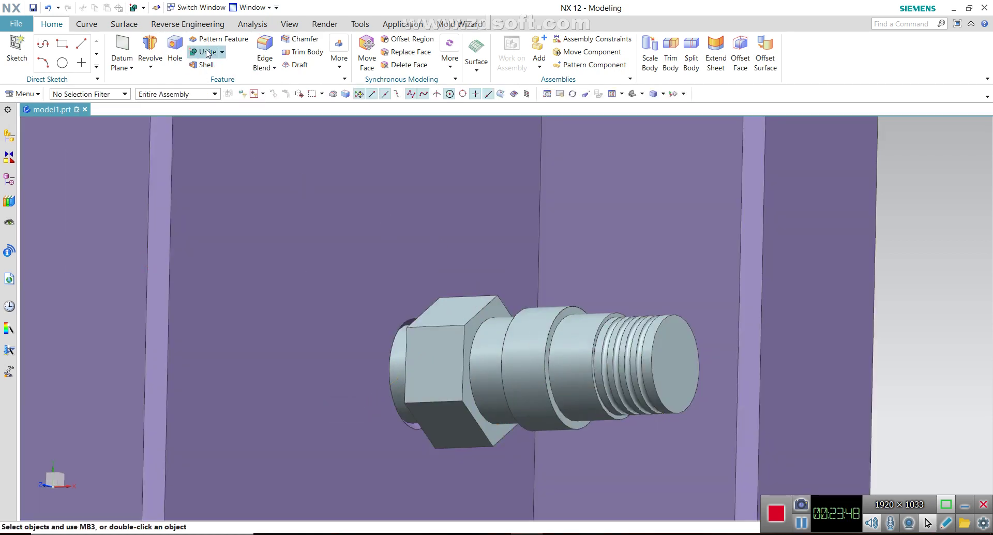
# Step: Sketch a centered circle on the fitting's flat end face for an extrusion
pyautogui.click(154, 68)
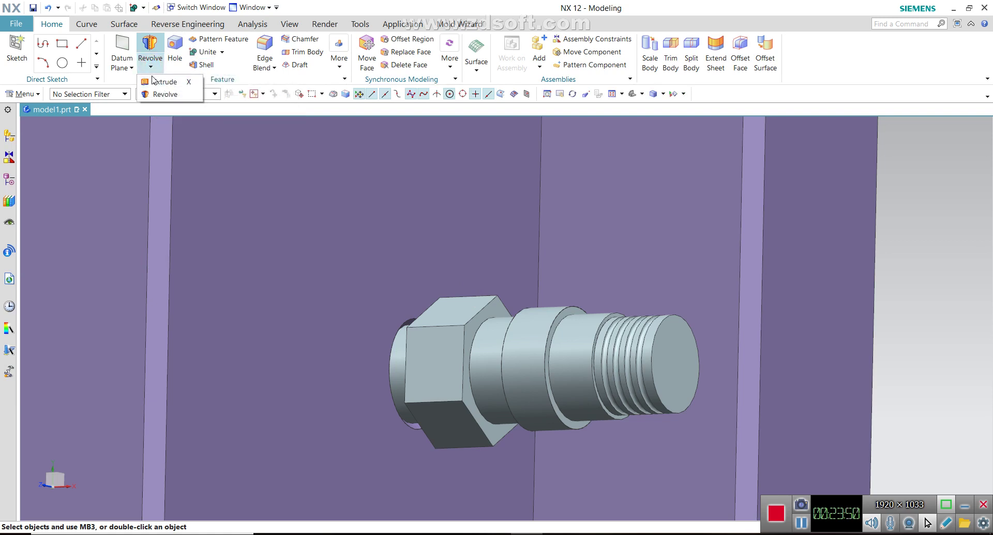
pyautogui.click(165, 82)
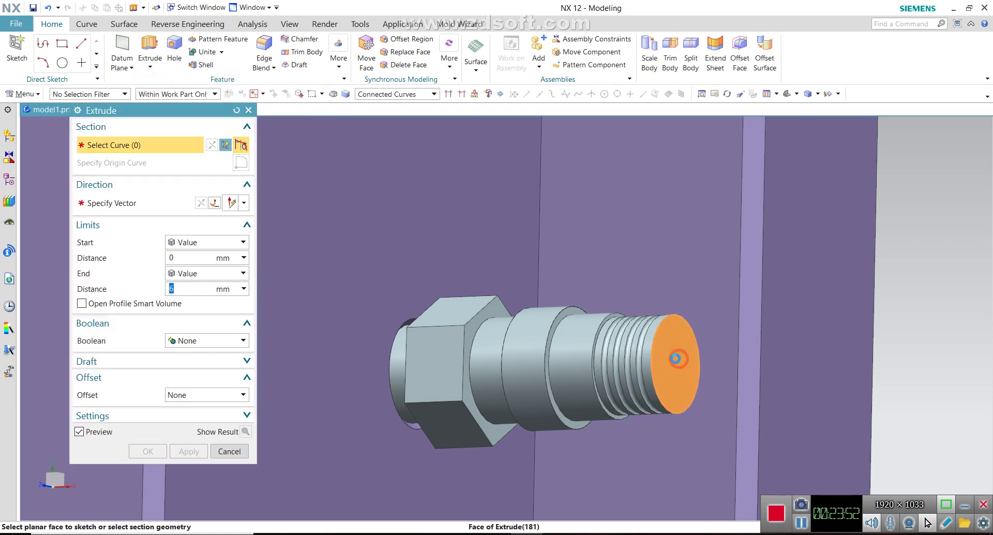
pyautogui.click(678, 358)
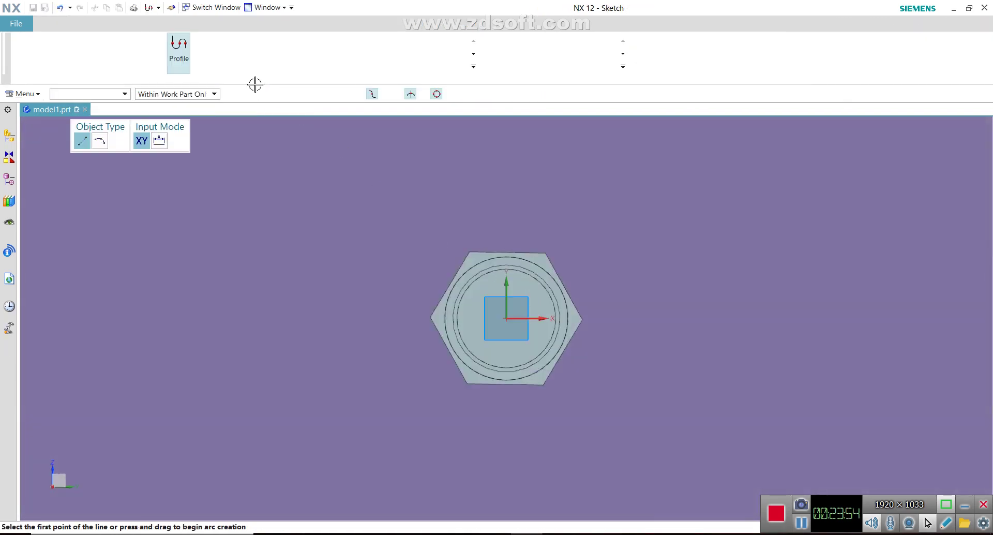
pyautogui.click(278, 47)
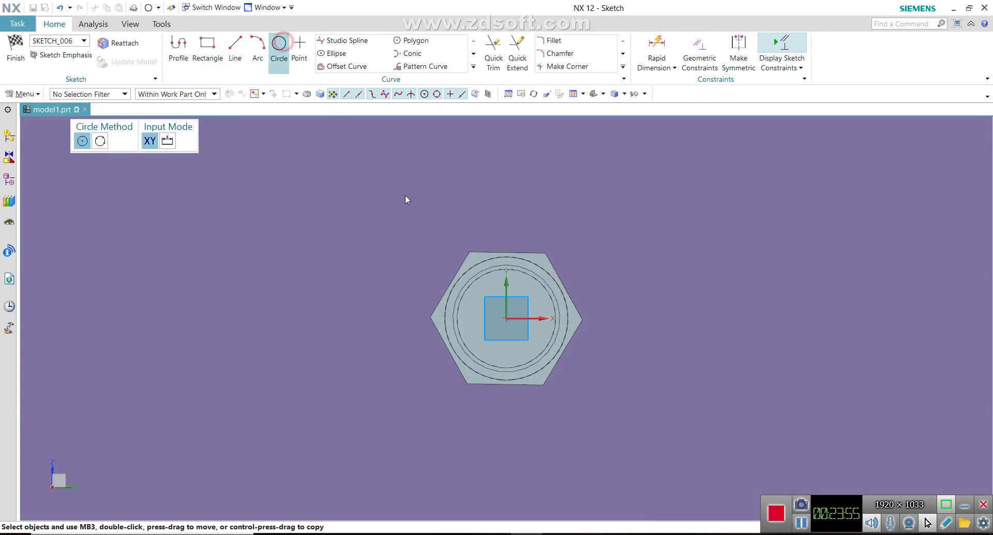
pyautogui.click(507, 317)
pyautogui.write('9')
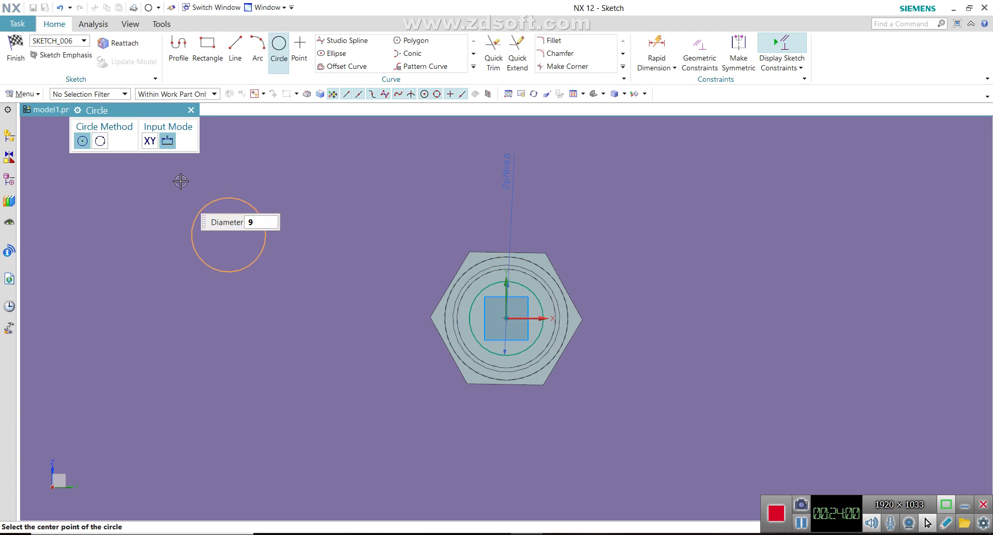
pyautogui.click(189, 109)
pyautogui.click(15, 45)
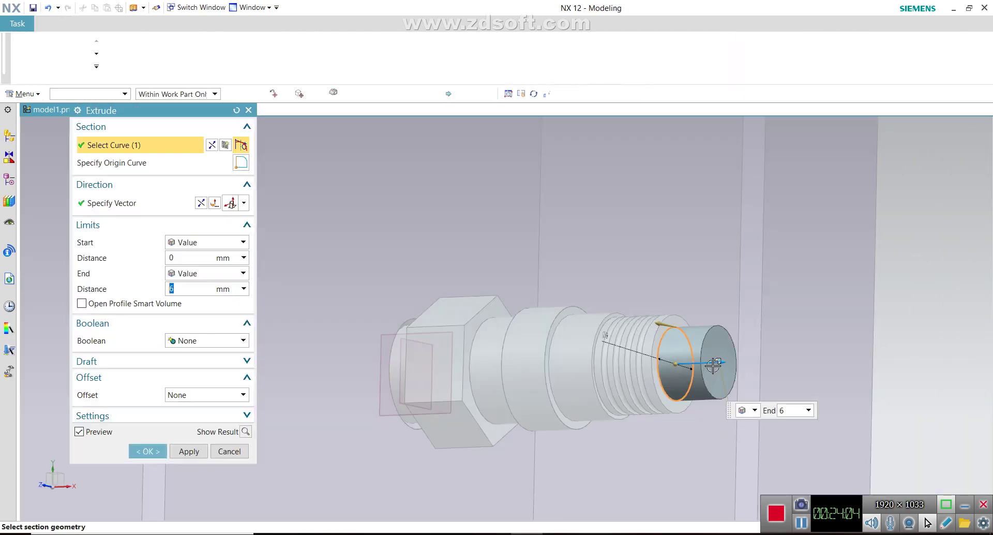
# Step: Extrude the circle 49.5 mm as a Subtract cut into the fitting
pyautogui.moveTo(722, 363); pyautogui.dragTo(317, 358)
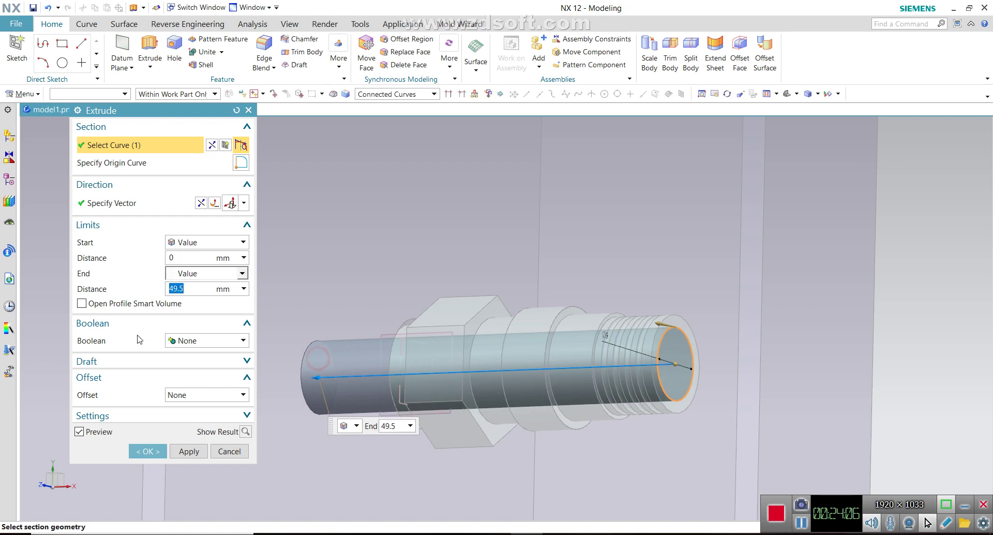
pyautogui.click(197, 341)
pyautogui.click(195, 377)
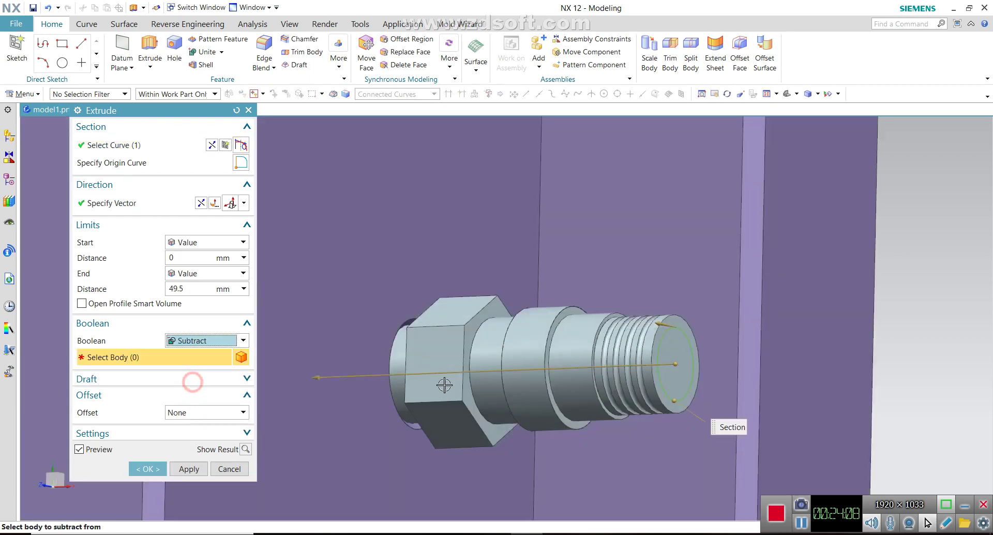
pyautogui.click(145, 469)
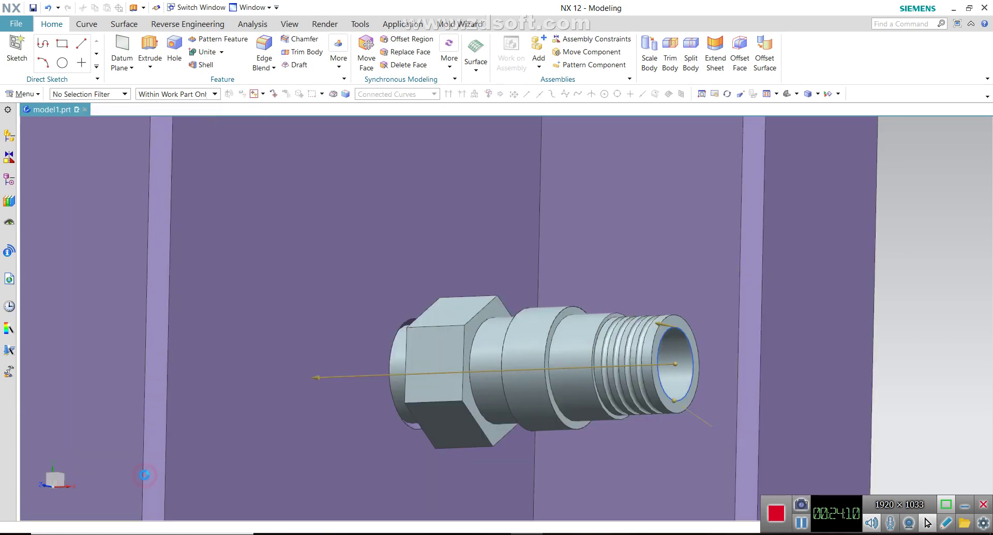
pyautogui.moveTo(362, 337)
pyautogui.mouseDown(button='middle')
pyautogui.moveTo(340, 336)
pyautogui.moveTo(381, 345)
pyautogui.mouseUp(button='middle')
# Step: Edit Extrude (187) so the bore cut extends to 72 mm
pyautogui.click(6, 186)
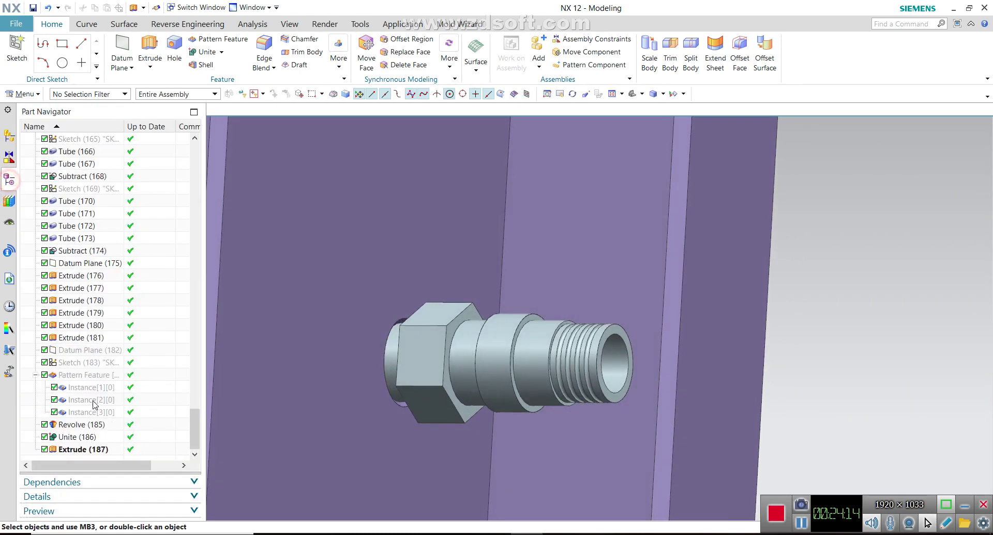
pyautogui.doubleClick(87, 452)
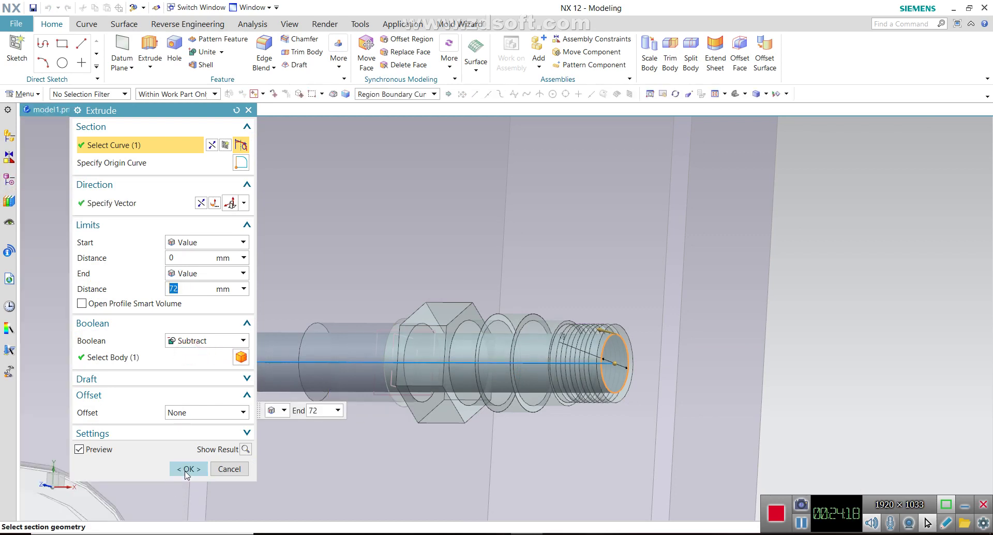
pyautogui.click(187, 469)
pyautogui.moveTo(358, 428)
pyautogui.mouseDown(button='middle')
pyautogui.moveTo(431, 384)
pyautogui.moveTo(695, 378)
pyautogui.moveTo(690, 351)
pyautogui.moveTo(714, 390)
pyautogui.moveTo(674, 333)
pyautogui.moveTo(668, 351)
pyautogui.mouseUp(button='middle')
# Step: Change the threaded fitting's colour to a brass-like orange
pyautogui.hotkey('ctrl', 'j')
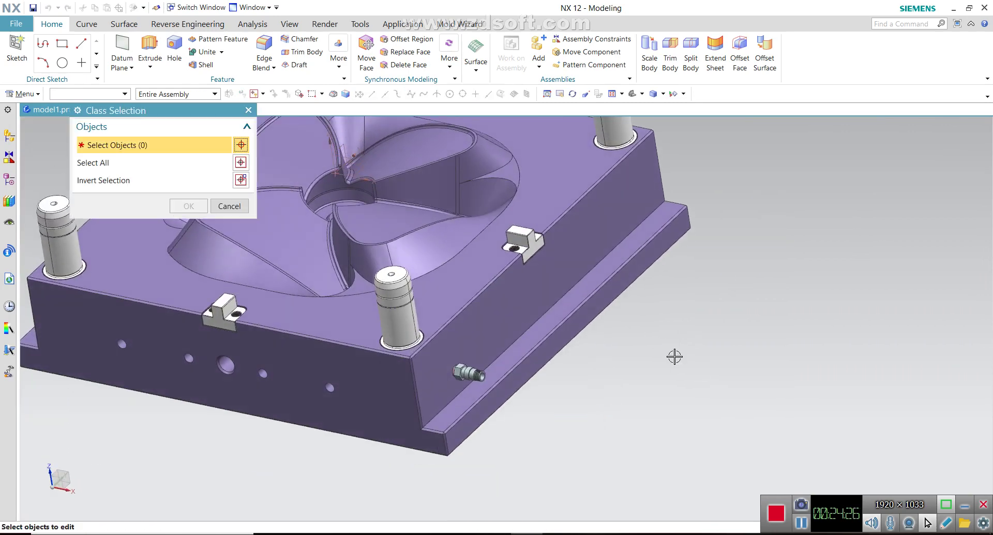
pyautogui.click(470, 377)
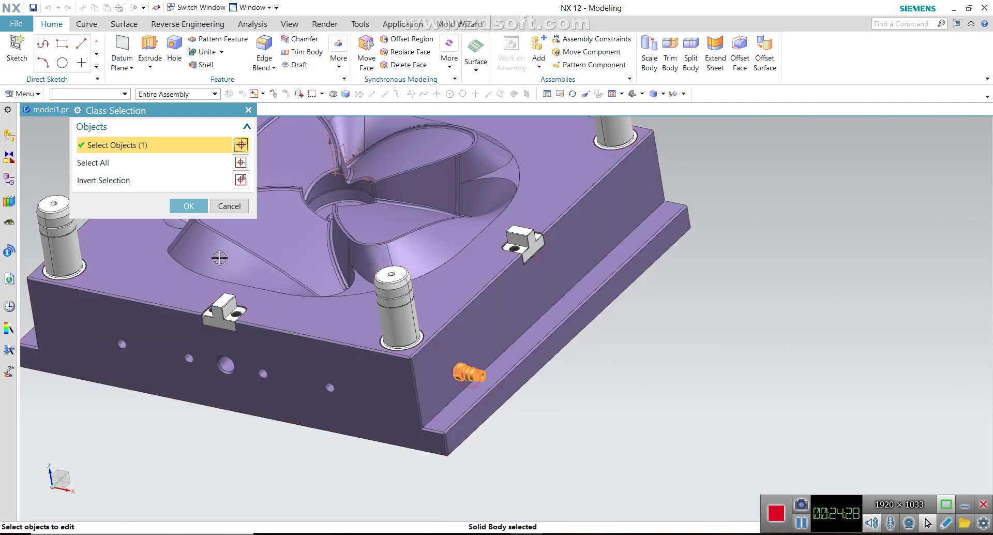
pyautogui.click(191, 208)
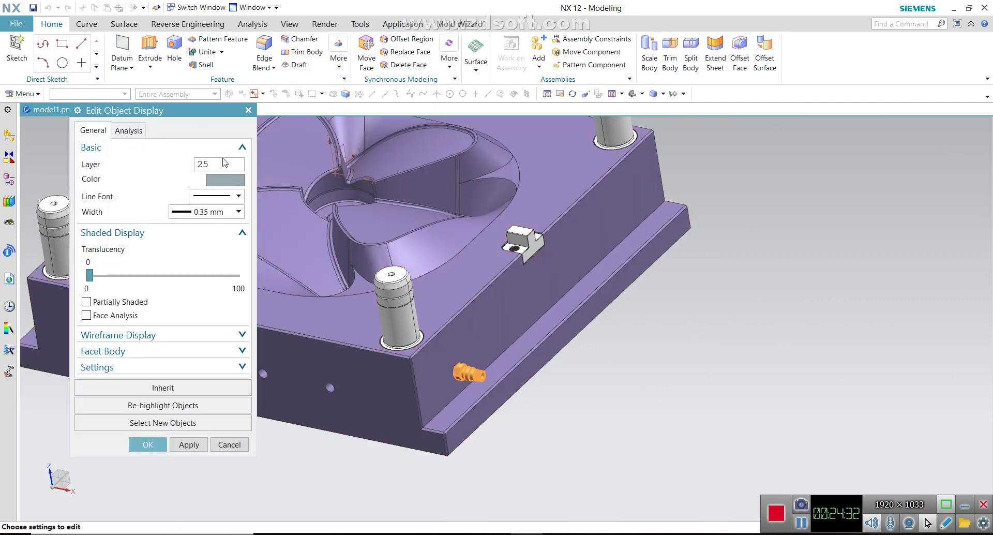
pyautogui.click(220, 181)
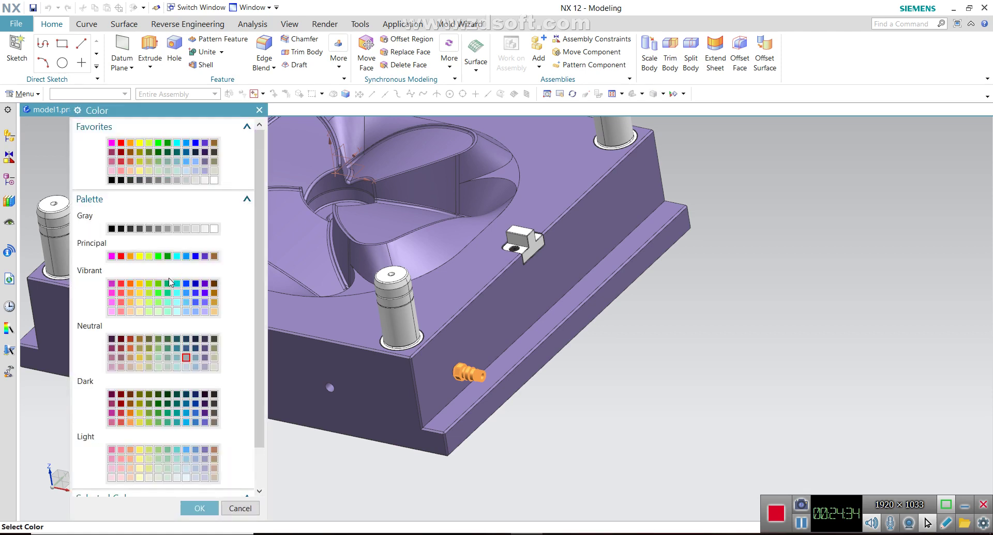
pyautogui.click(194, 507)
pyautogui.click(159, 444)
# Step: Orbit and zoom around the plate to inspect the recoloured fitting
pyautogui.moveTo(559, 433)
pyautogui.mouseDown(button='middle')
pyautogui.moveTo(547, 400)
pyautogui.moveTo(520, 398)
pyautogui.mouseUp(button='middle')
pyautogui.scroll(-2, 547, 400)
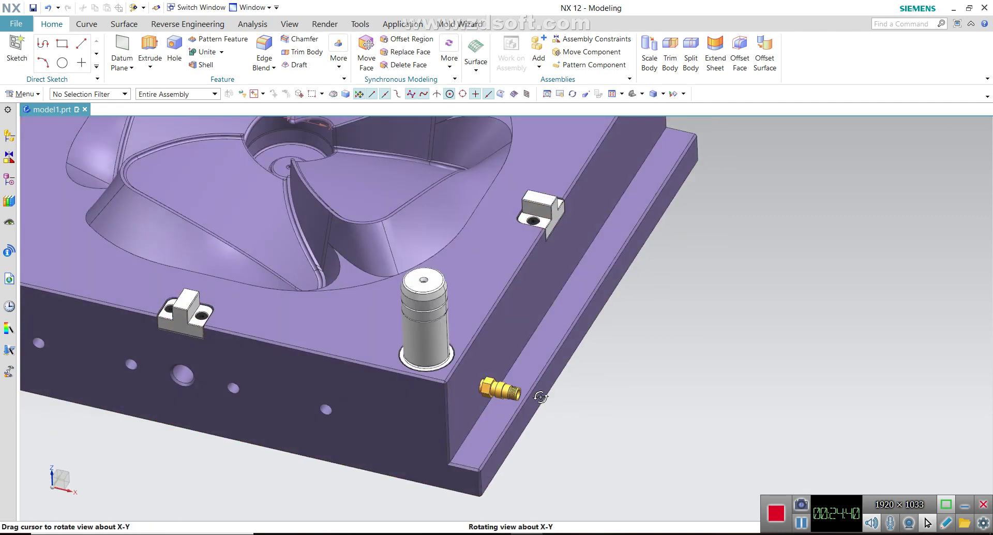
pyautogui.scroll(-3, 512, 383)
pyautogui.scroll(-2, 506, 368)
pyautogui.scroll(6, 507, 368)
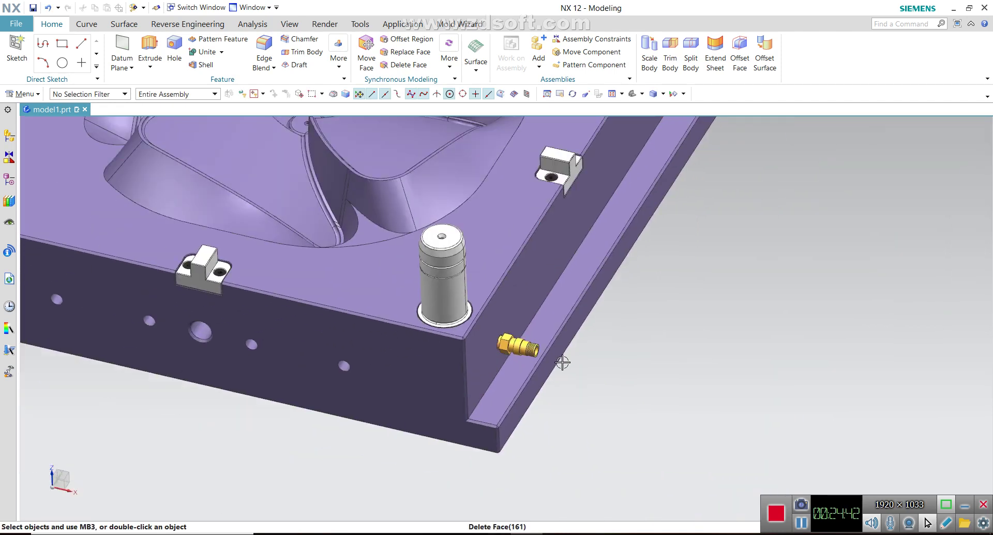
pyautogui.scroll(-1, 630, 393)
pyautogui.scroll(-3, 637, 385)
pyautogui.scroll(5, 637, 384)
pyautogui.moveTo(665, 383); pyautogui.dragTo(359, 170, button='middle')
pyautogui.scroll(-3, 651, 369)
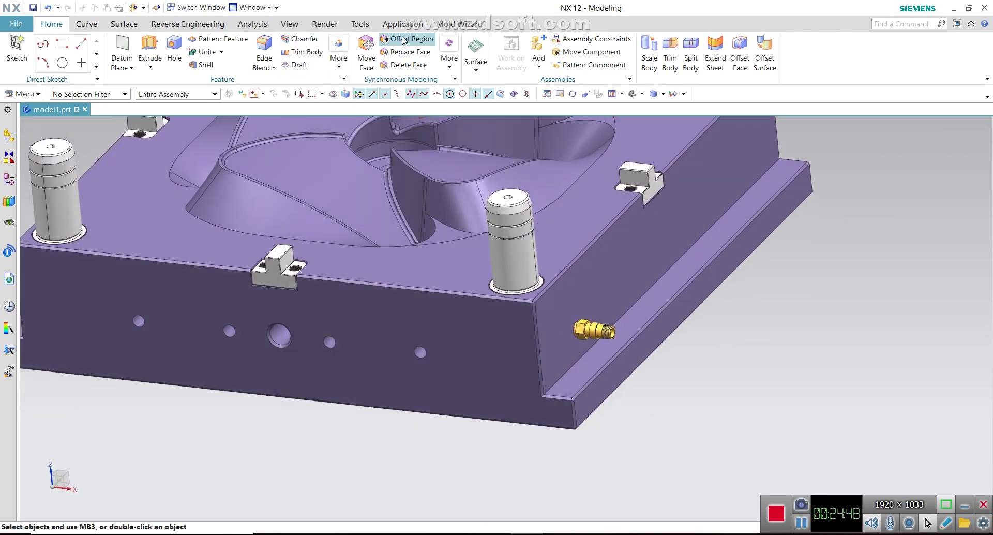
pyautogui.click(285, 25)
# Step: Apply a One Plane section cut to the plate and view it from below
pyautogui.click(244, 46)
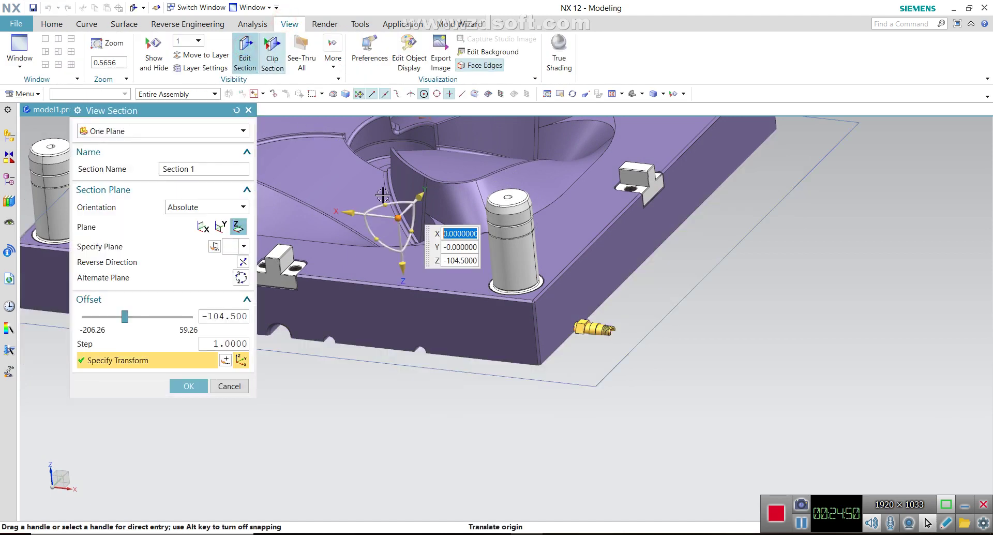
pyautogui.click(188, 387)
pyautogui.moveTo(430, 444)
pyautogui.mouseDown(button='middle')
pyautogui.moveTo(372, 319)
pyautogui.moveTo(381, 357)
pyautogui.mouseUp(button='middle')
pyautogui.scroll(5, 488, 139)
pyautogui.scroll(2, 450, 253)
pyautogui.scroll(1, 406, 300)
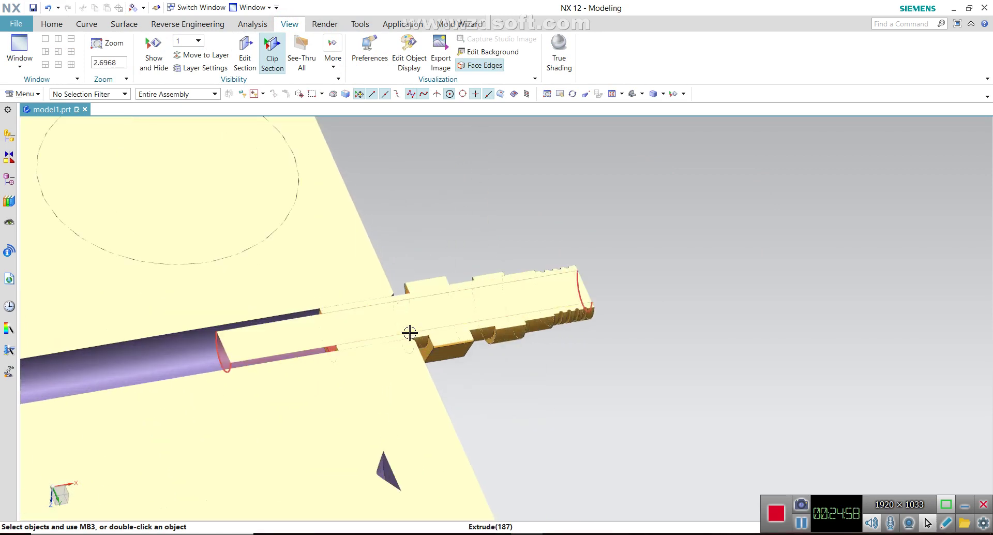
pyautogui.scroll(-4, 616, 303)
# Step: Rotate and zoom to inspect the sectioned cooling channels and hollow fitting
pyautogui.moveTo(616, 304)
pyautogui.mouseDown(button='middle')
pyautogui.moveTo(626, 274)
pyautogui.moveTo(539, 282)
pyautogui.mouseUp(button='middle')
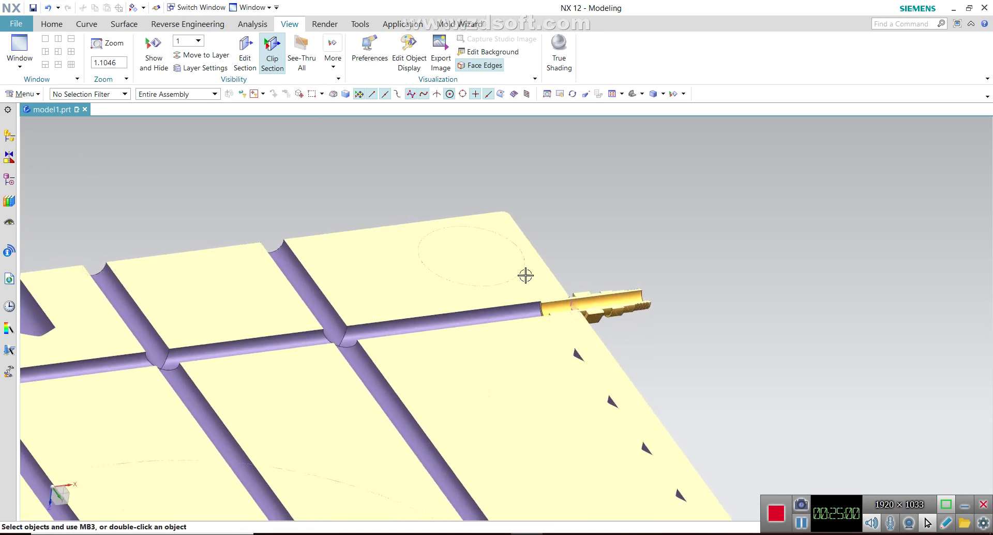
pyautogui.scroll(-4, 539, 281)
pyautogui.scroll(4, 539, 280)
pyautogui.scroll(4, 596, 264)
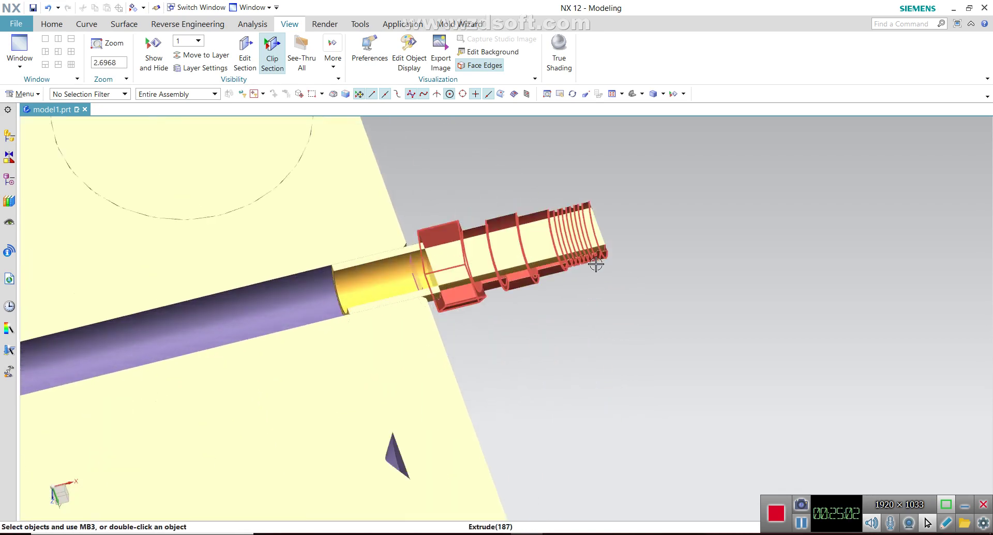
pyautogui.scroll(-4, 596, 263)
pyautogui.moveTo(596, 269); pyautogui.dragTo(595, 224, button='middle')
pyautogui.scroll(-2, 595, 224)
pyautogui.scroll(-1, 606, 263)
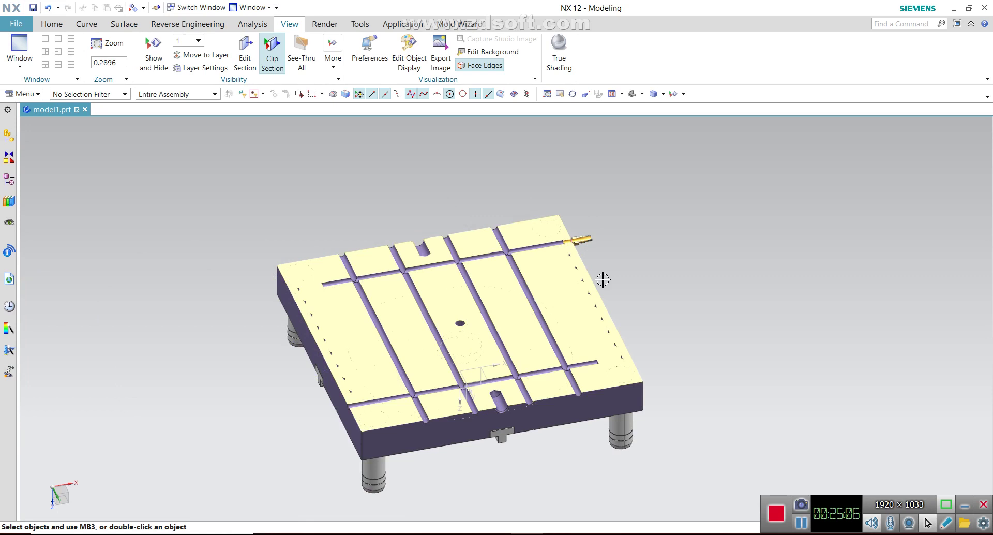
pyautogui.scroll(1, 572, 231)
pyautogui.scroll(2, 573, 230)
pyautogui.scroll(-2, 577, 222)
pyautogui.scroll(-1, 577, 222)
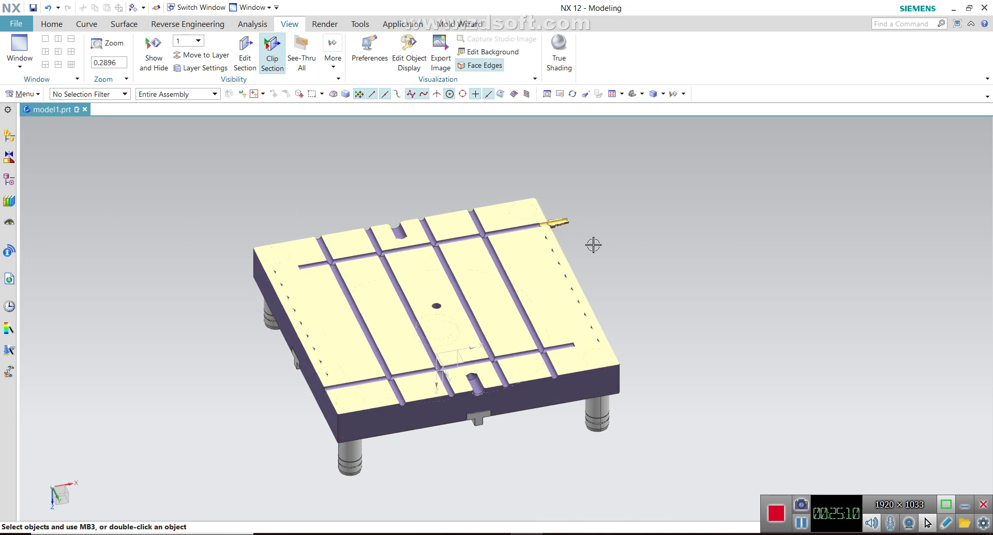
# Step: Start a Mirror Feature from the Home tab's feature commands
pyautogui.click(52, 22)
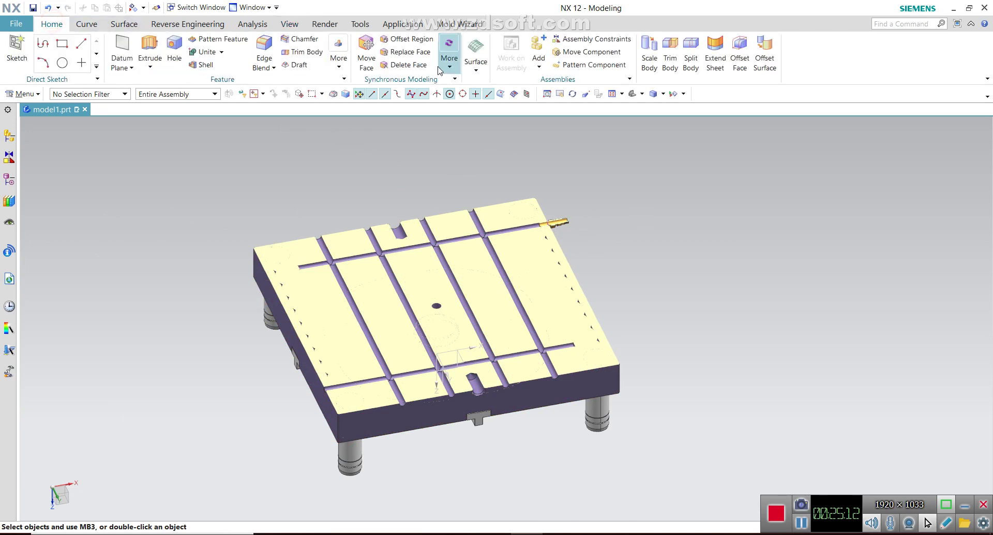
pyautogui.moveTo(628, 239); pyautogui.dragTo(634, 246, button='middle')
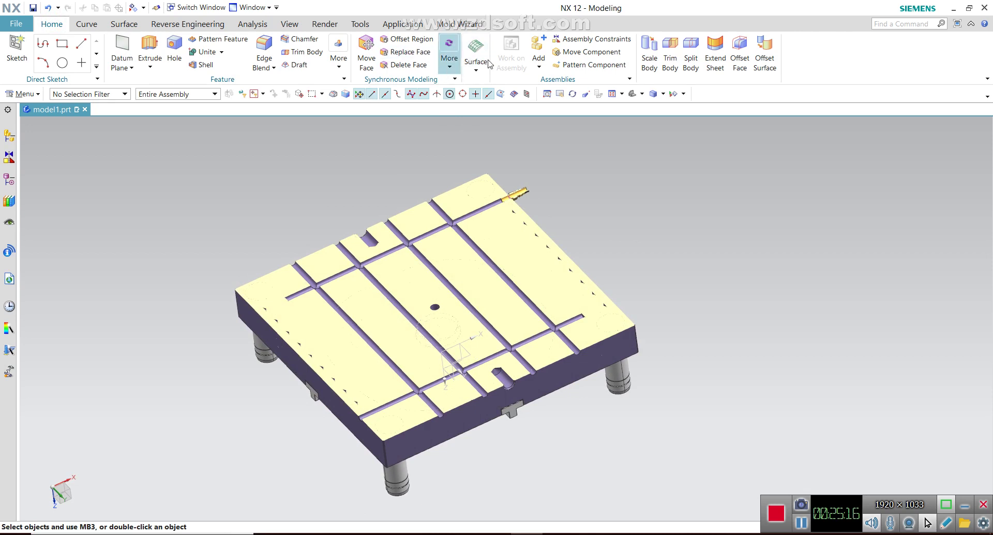
pyautogui.click(456, 69)
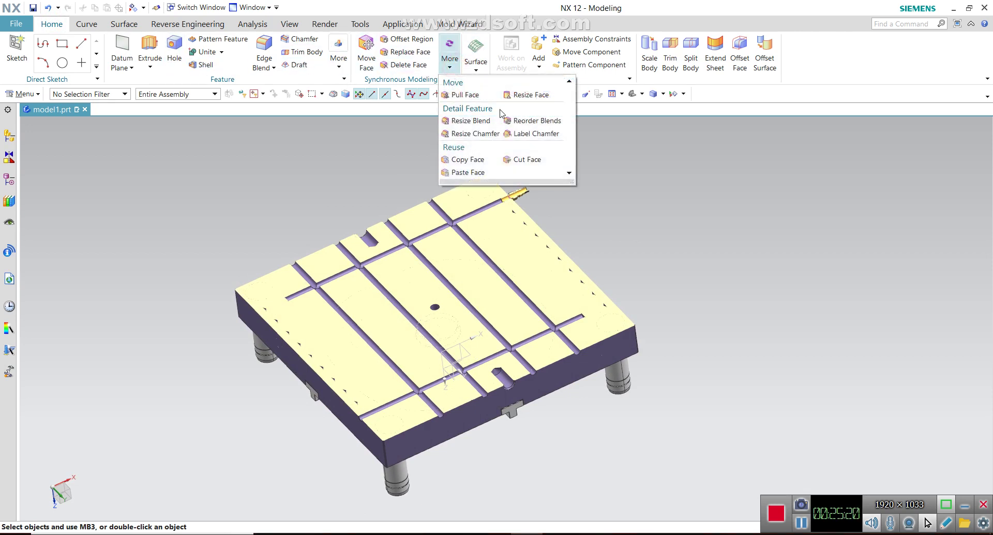
pyautogui.click(342, 141)
pyautogui.click(333, 62)
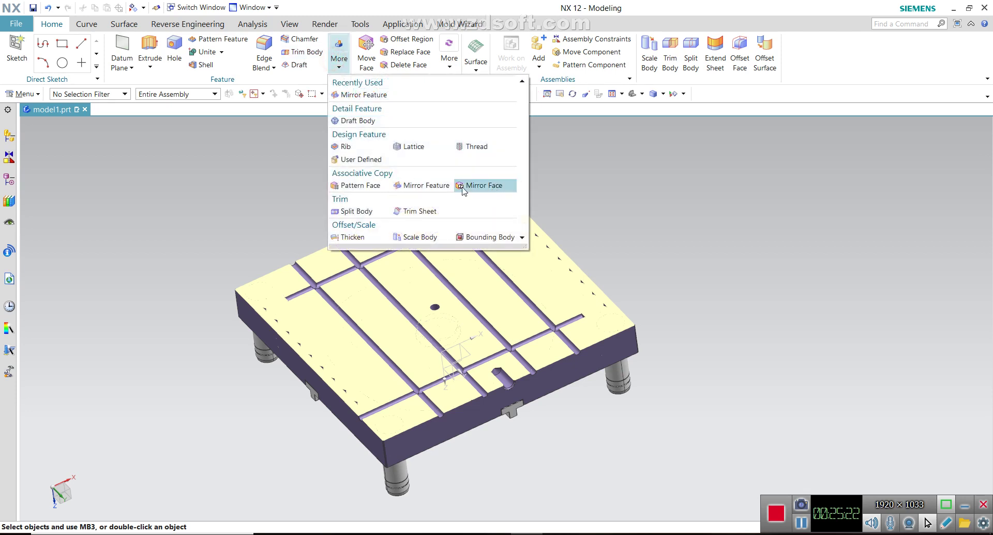
pyautogui.click(424, 183)
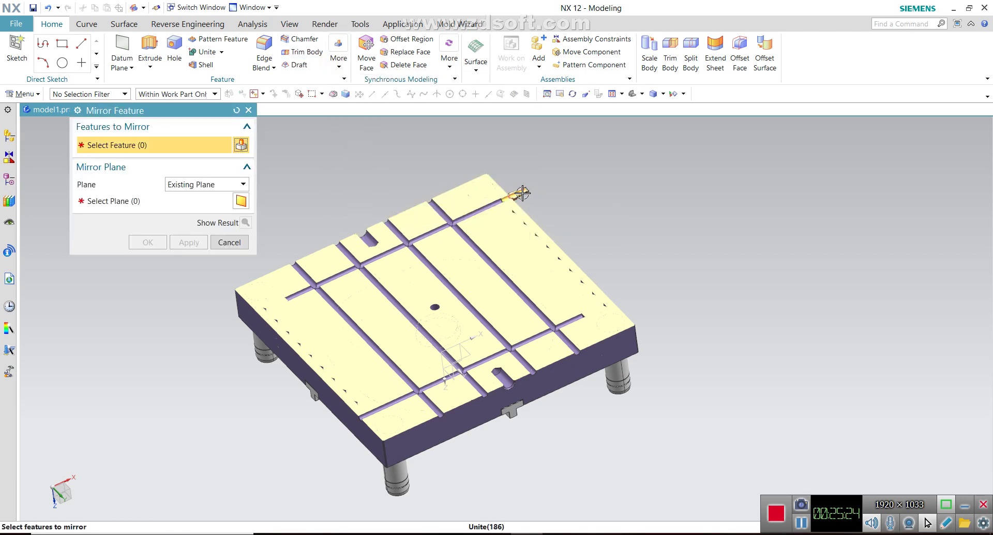
# Step: Mirror the two fitting features about the YZ datum plane
pyautogui.scroll(5, 522, 193)
pyautogui.click(527, 200)
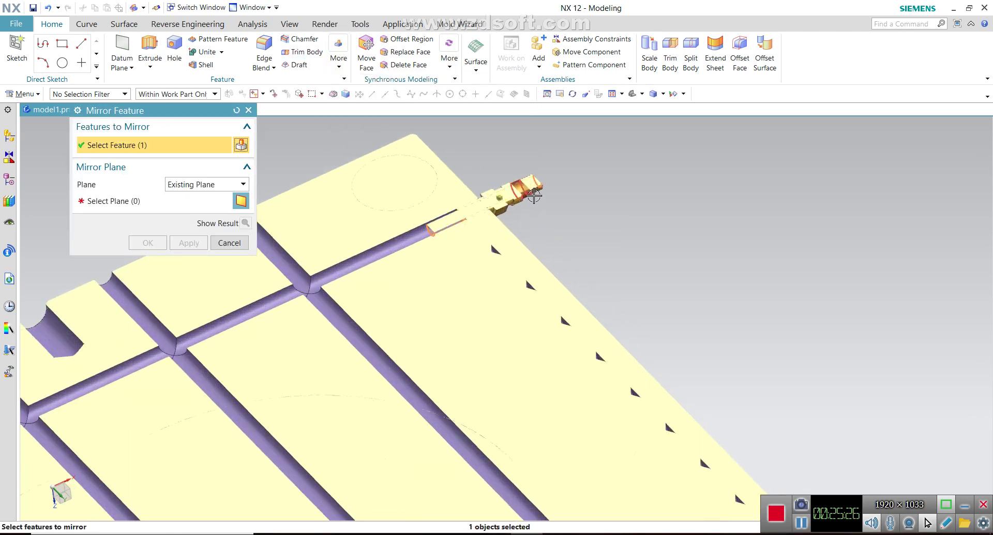
pyautogui.click(540, 194)
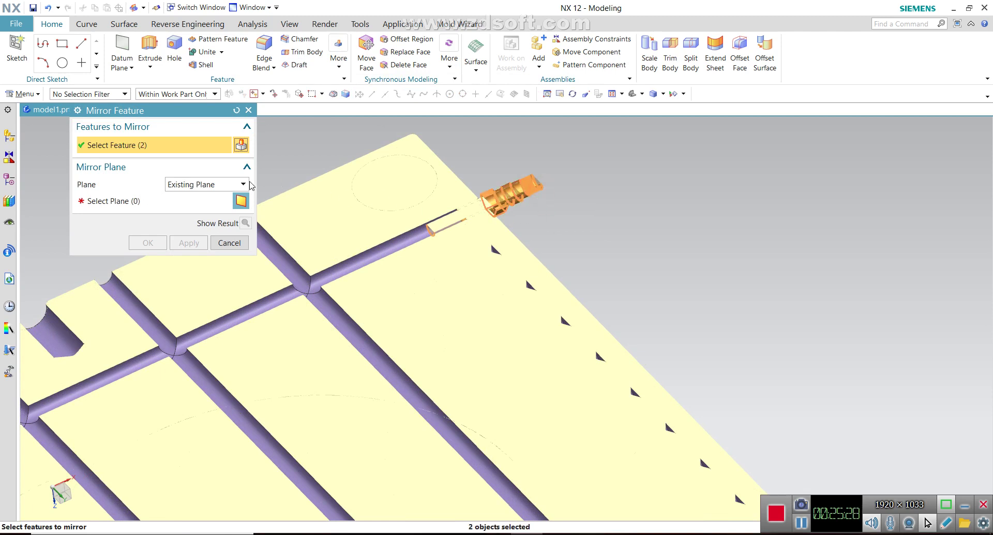
pyautogui.scroll(-5, 469, 176)
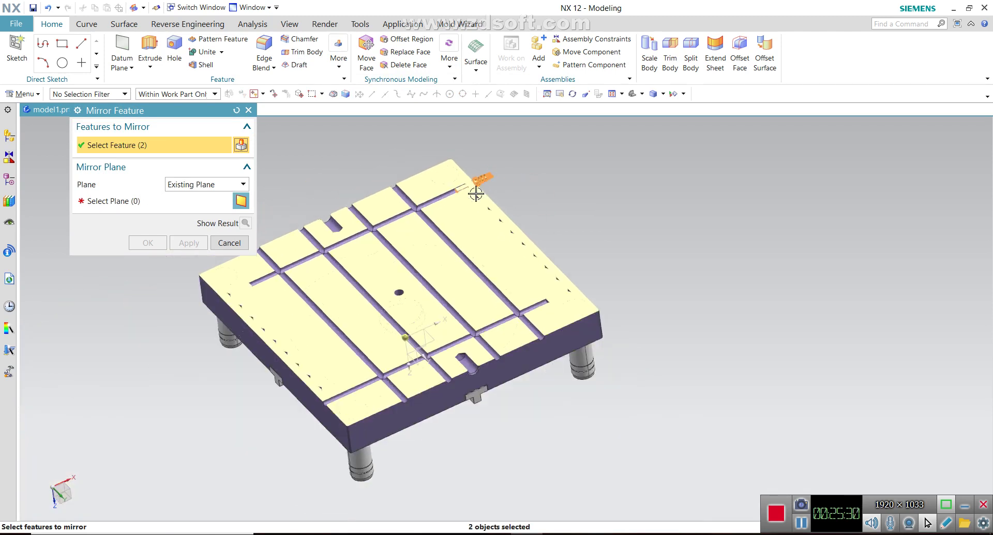
pyautogui.click(176, 201)
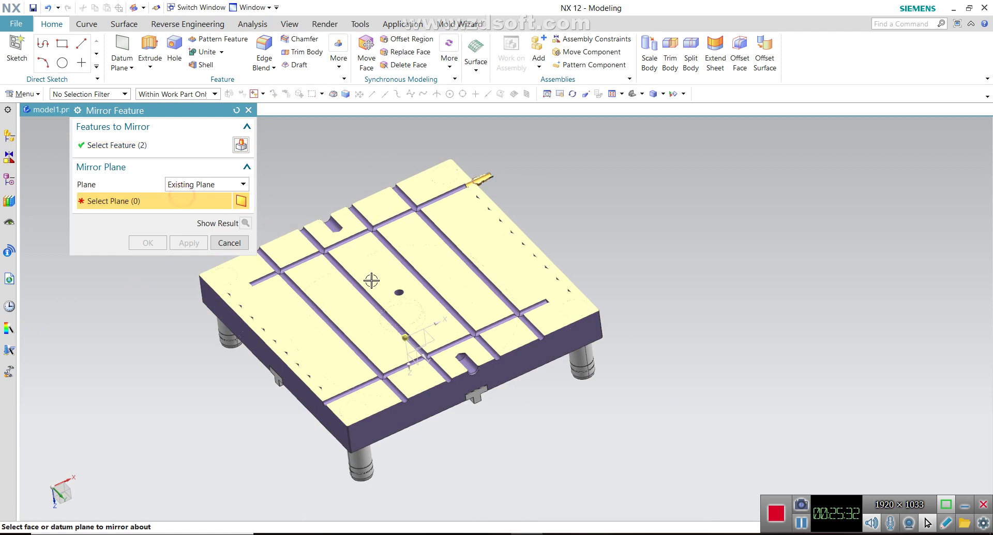
pyautogui.scroll(5, 403, 311)
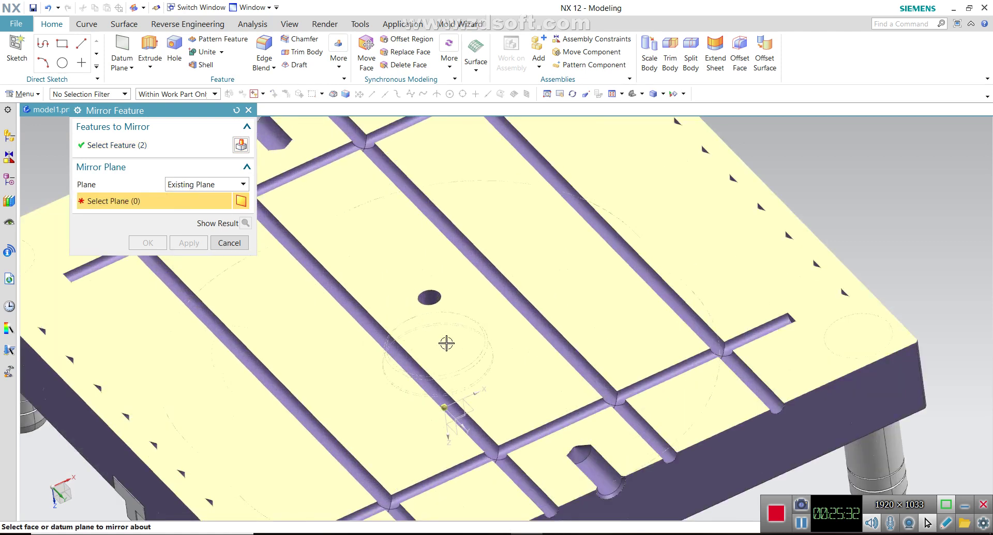
pyautogui.click(454, 417)
pyautogui.scroll(-3, 477, 326)
pyautogui.scroll(-2, 534, 297)
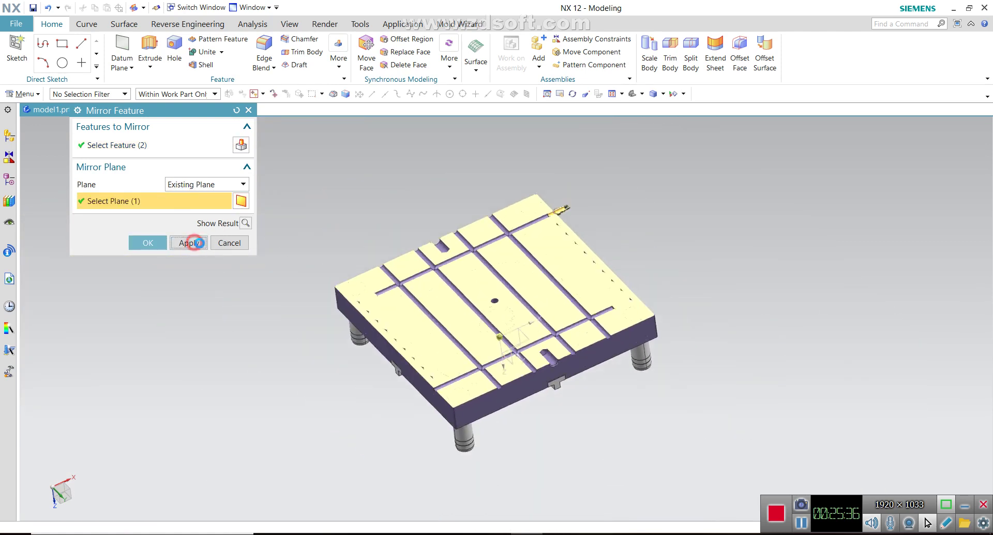
pyautogui.click(193, 242)
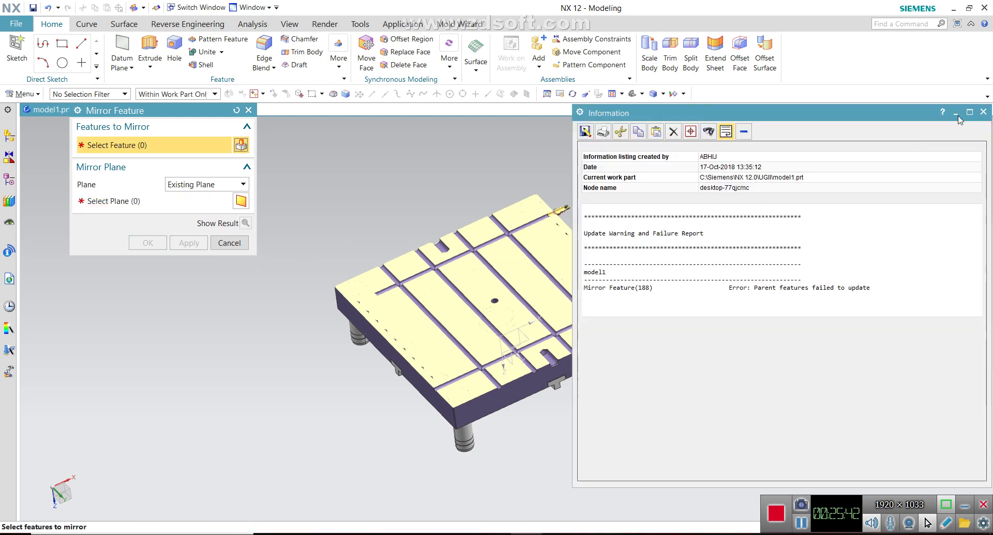
# Step: Dismiss the update failure and delete the failed Mirror Feature from the Part Navigator
pyautogui.click(983, 112)
pyautogui.click(247, 110)
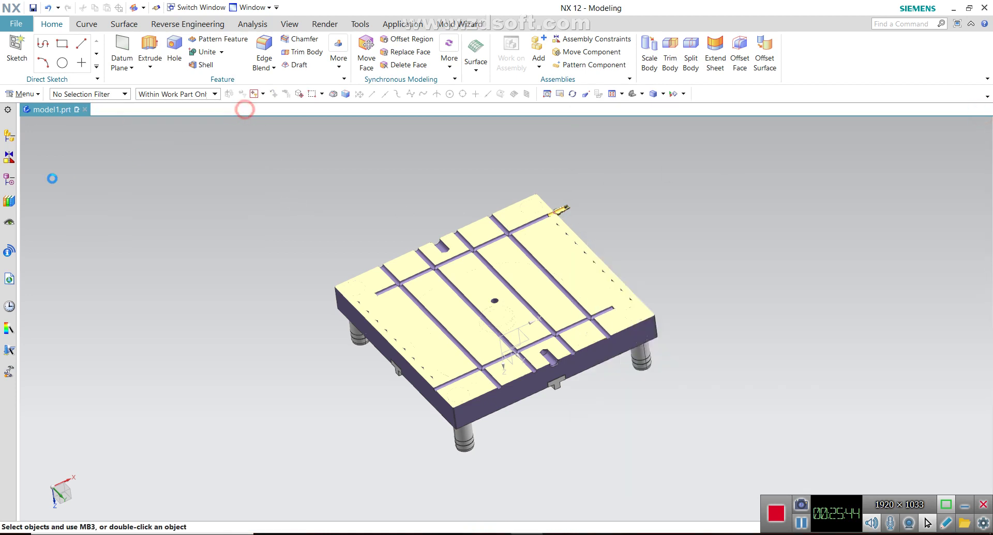
pyautogui.click(9, 179)
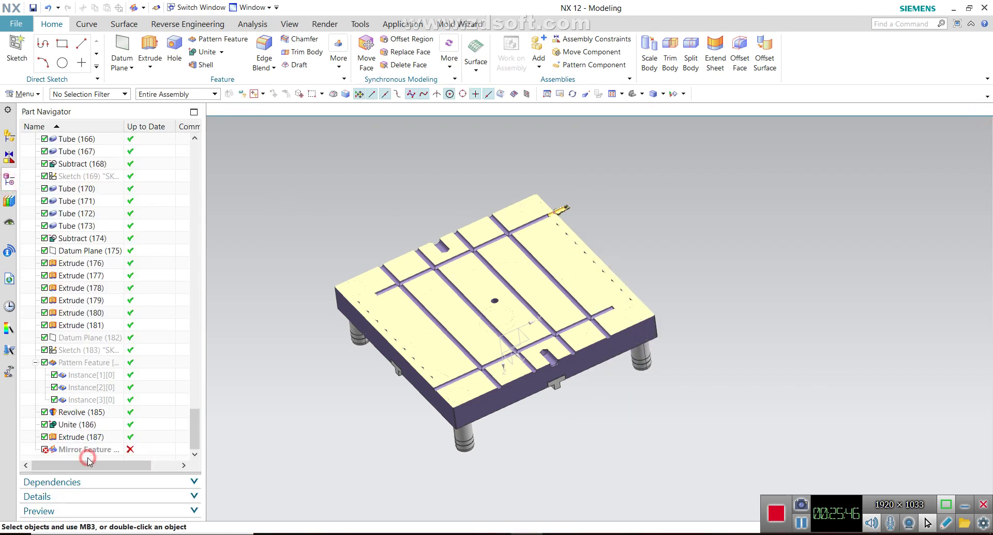
pyautogui.rightClick(86, 448)
pyautogui.click(131, 386)
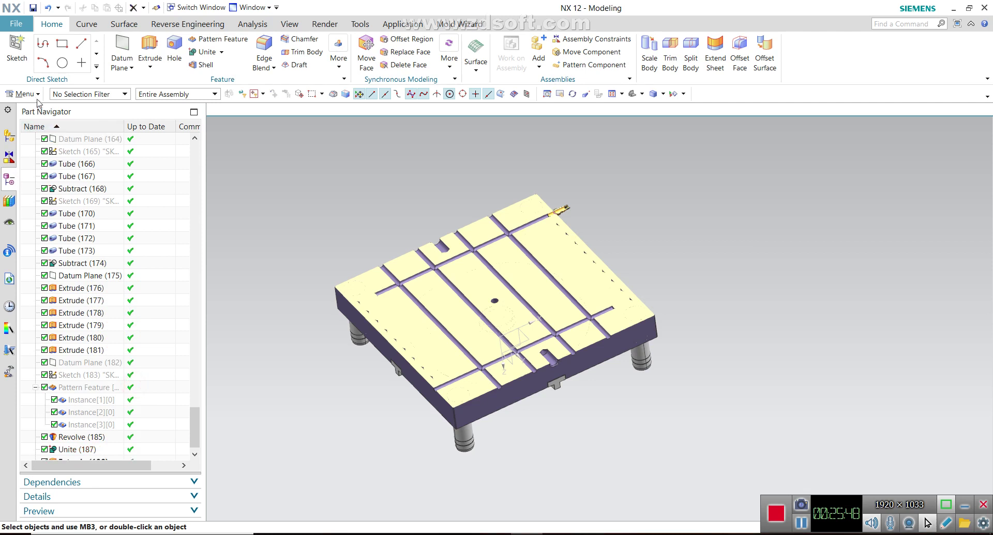
# Step: Start Mirror Geometry via Menu > Insert > Associative Copy
pyautogui.click(36, 95)
pyautogui.moveTo(31, 162)
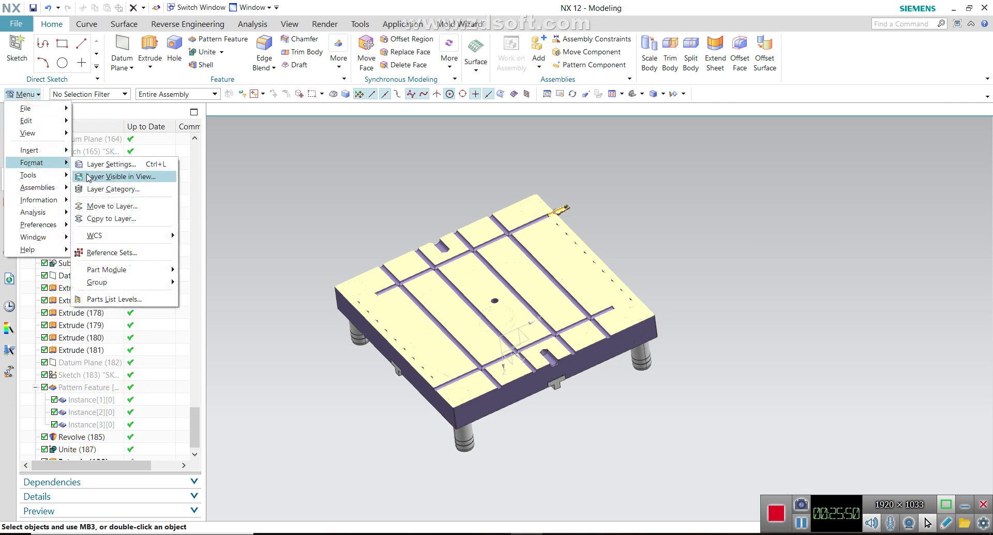
pyautogui.click(49, 154)
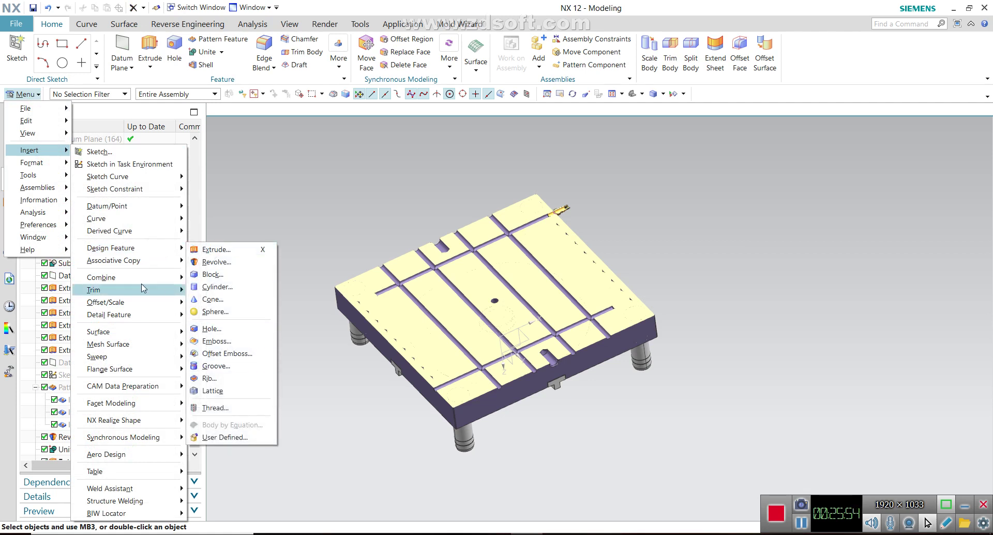
pyautogui.click(143, 263)
pyautogui.click(231, 378)
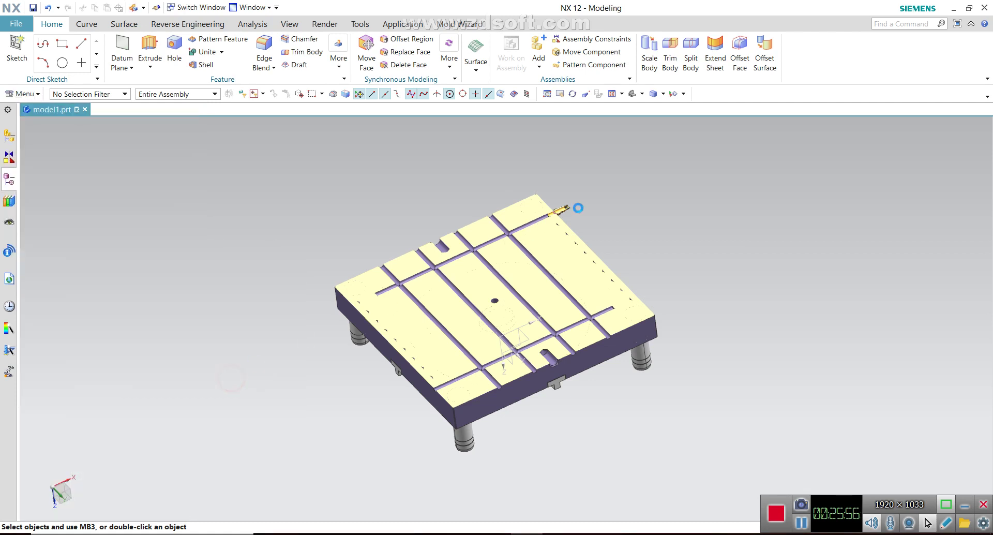
# Step: Mirror the brass fitting about the YZ datum plane and apply
pyautogui.scroll(2, 578, 208)
pyautogui.click(545, 209)
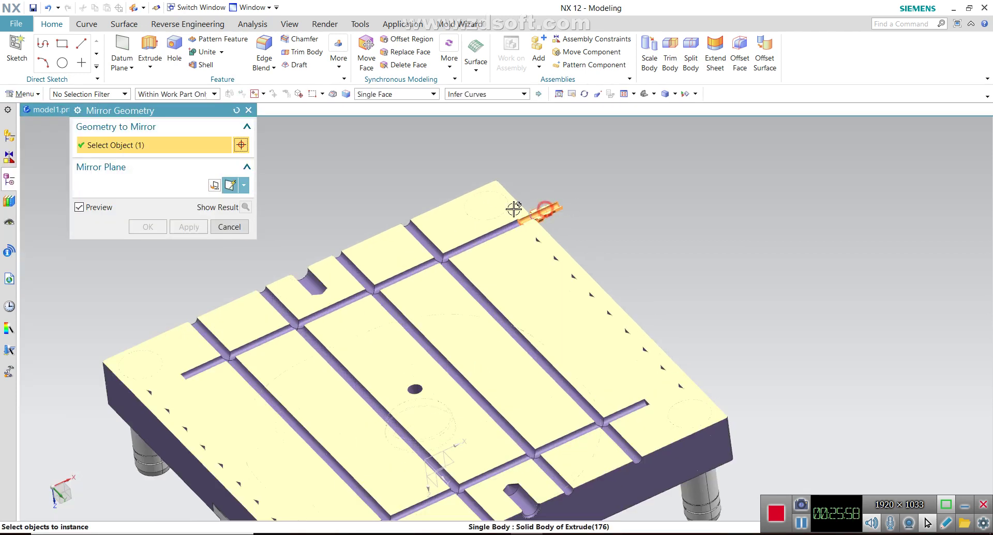
pyautogui.middleClick(395, 186)
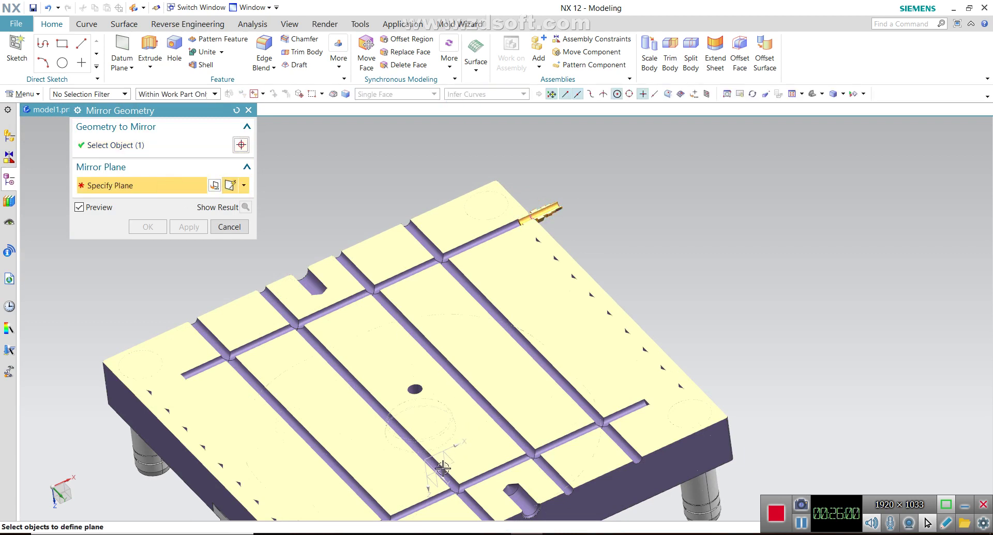
pyautogui.click(436, 481)
pyautogui.scroll(-3, 466, 306)
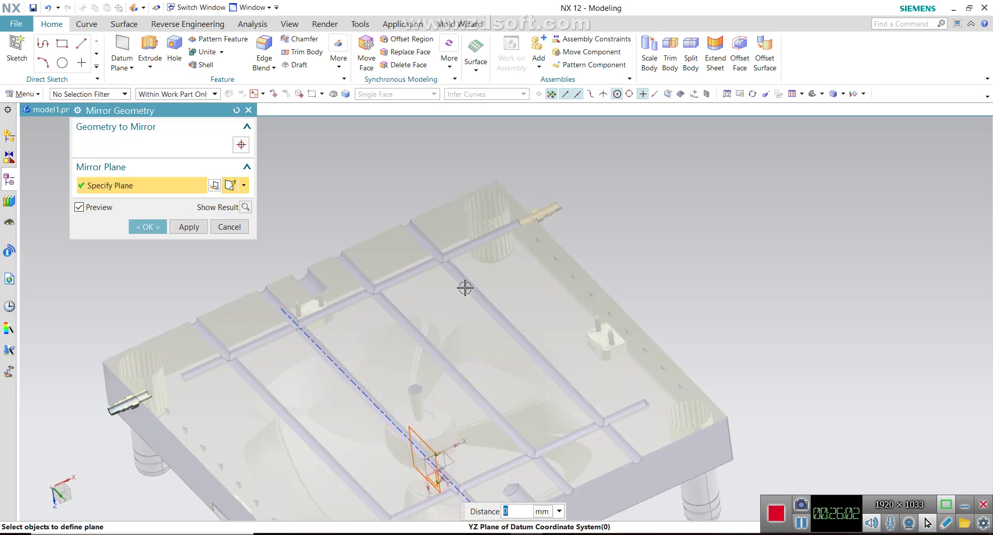
pyautogui.scroll(-2, 466, 272)
pyautogui.scroll(-2, 465, 273)
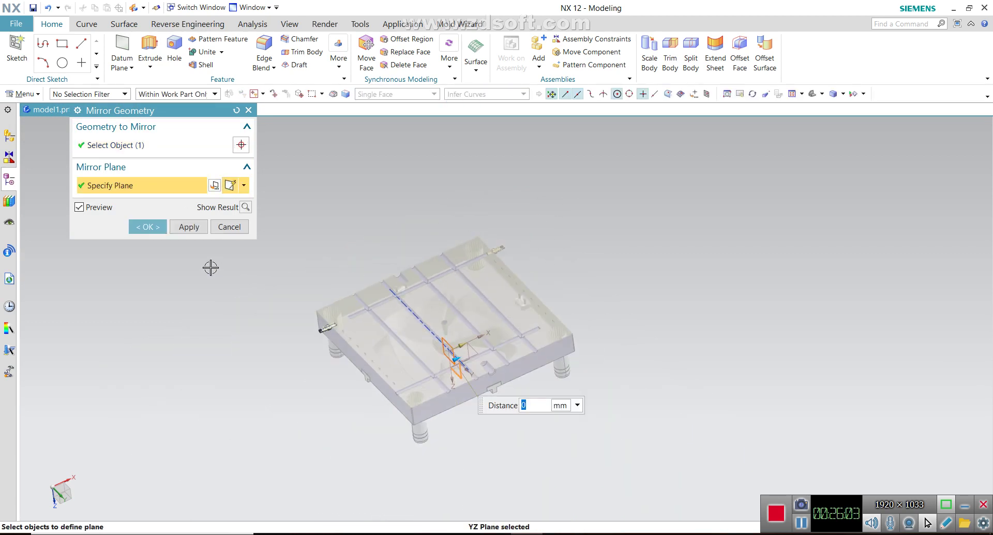
pyautogui.click(191, 227)
# Step: Mirror the fitting again about the XZ datum plane
pyautogui.scroll(2, 298, 294)
pyautogui.scroll(2, 298, 293)
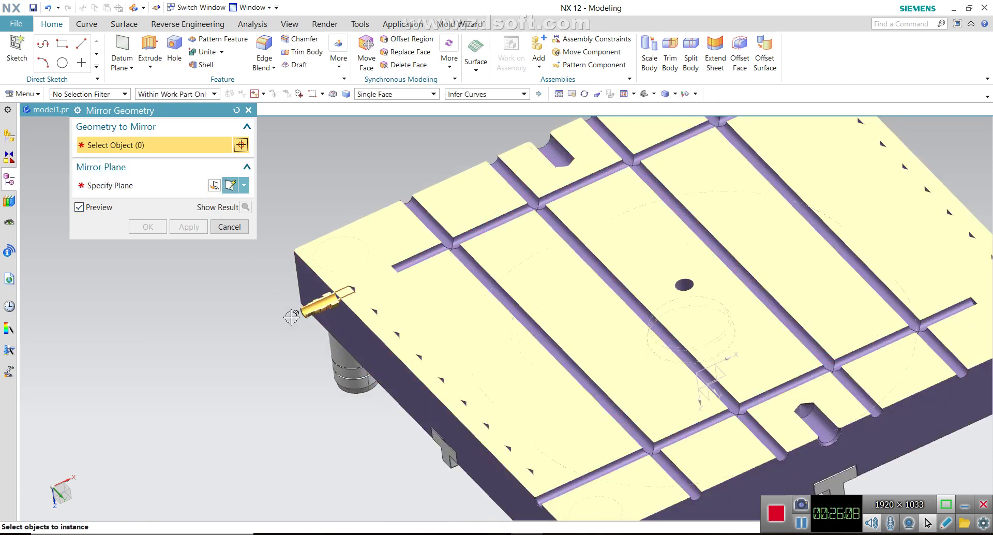
pyautogui.click(101, 186)
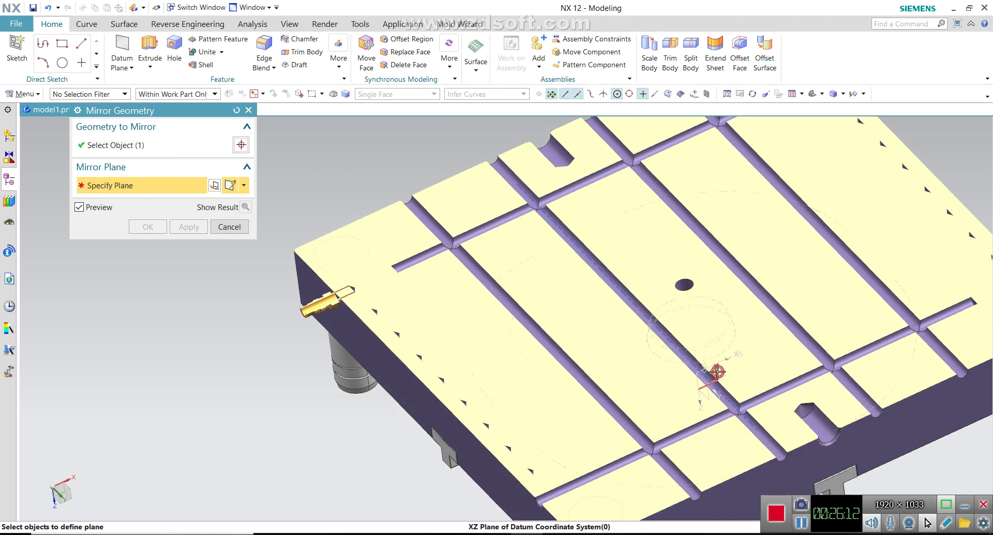
pyautogui.click(718, 372)
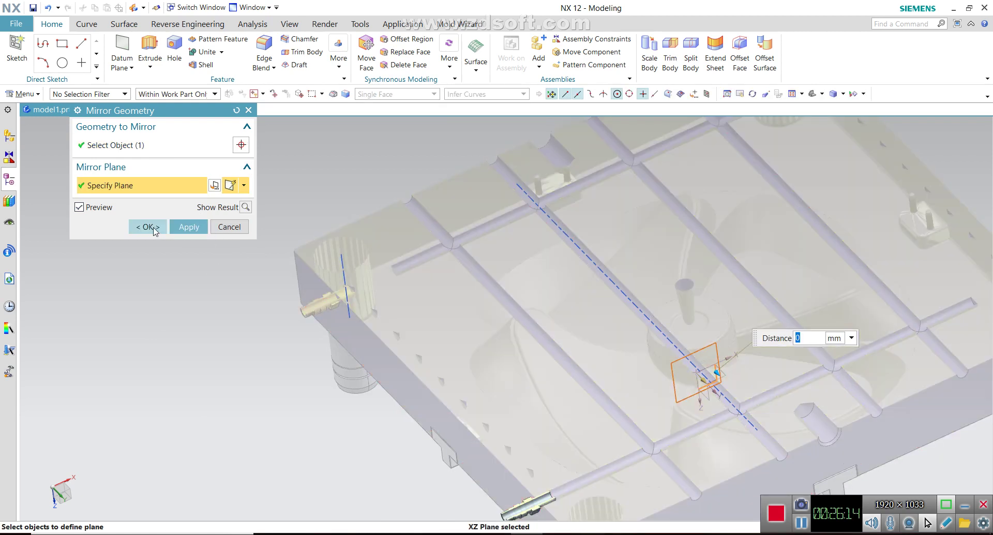
pyautogui.click(154, 228)
# Step: Preview hidden objects with Ctrl+Shift+K and close without showing any
pyautogui.scroll(3, 296, 294)
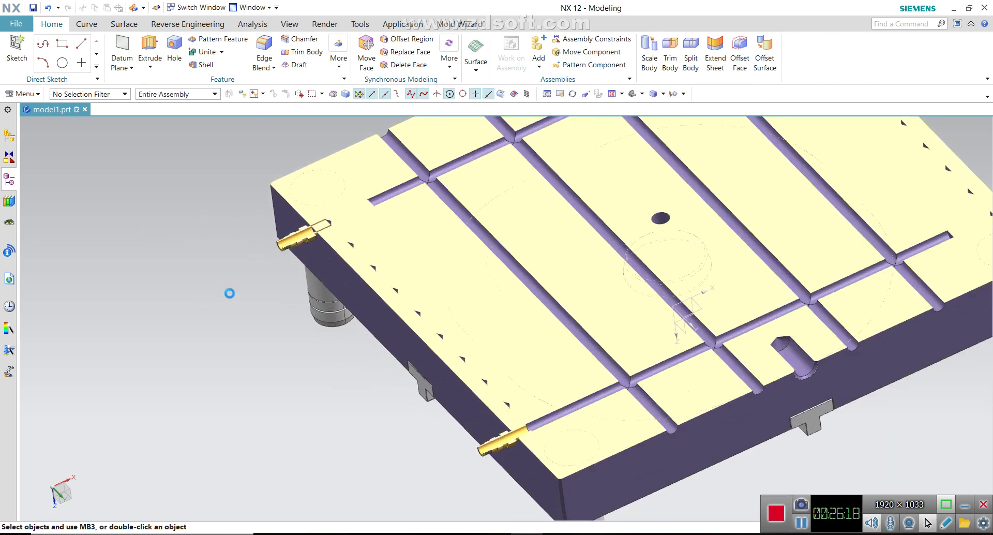
pyautogui.hotkey('ctrl', 'shift', 'k')
pyautogui.click(291, 277)
pyautogui.middleClick(290, 277)
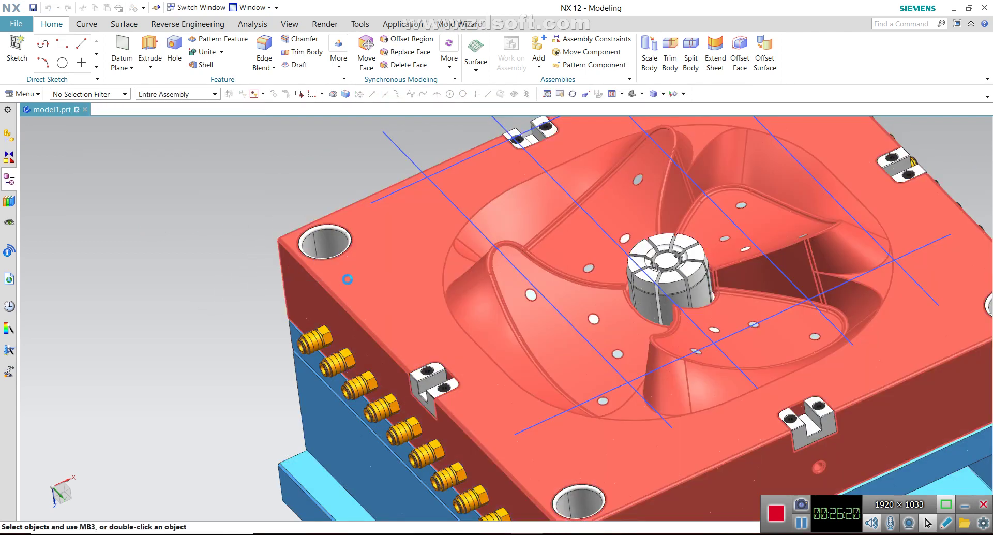
# Step: Move the original brass fitting to layer 100
pyautogui.hotkey('ctrl', 'j')
pyautogui.scroll(1, 323, 324)
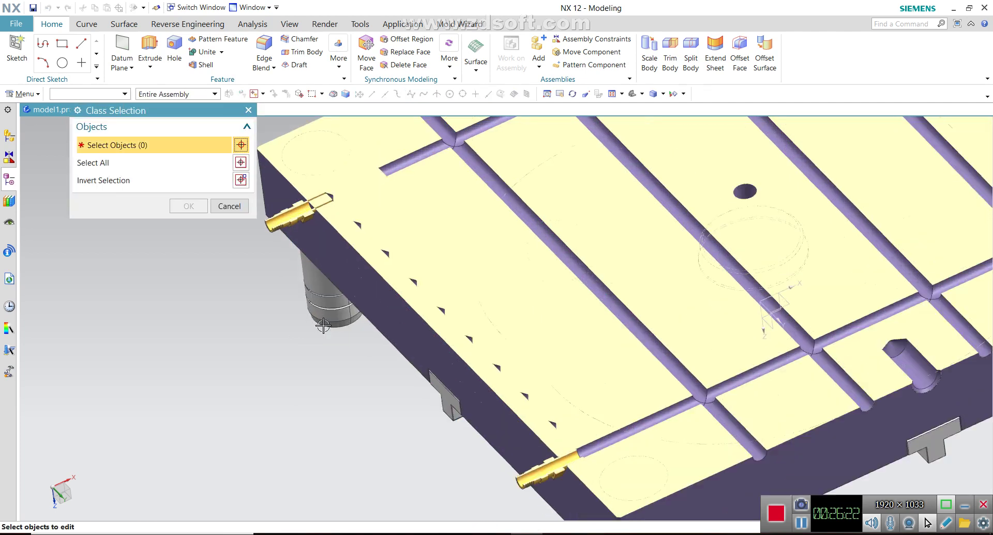
pyautogui.click(279, 223)
pyautogui.click(186, 206)
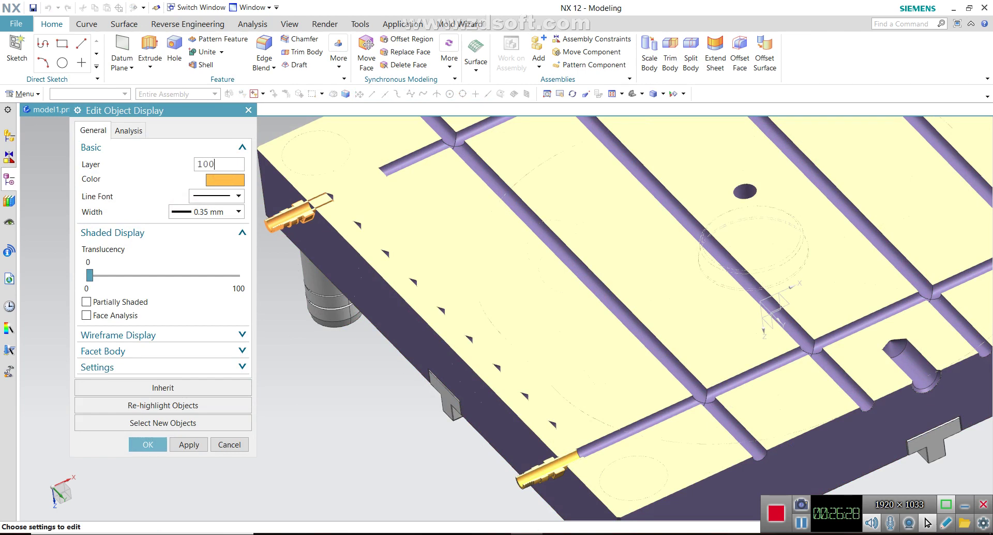
pyautogui.press('Return')
# Step: Hide layer 100 and save the part
pyautogui.hotkey('ctrl', 'l')
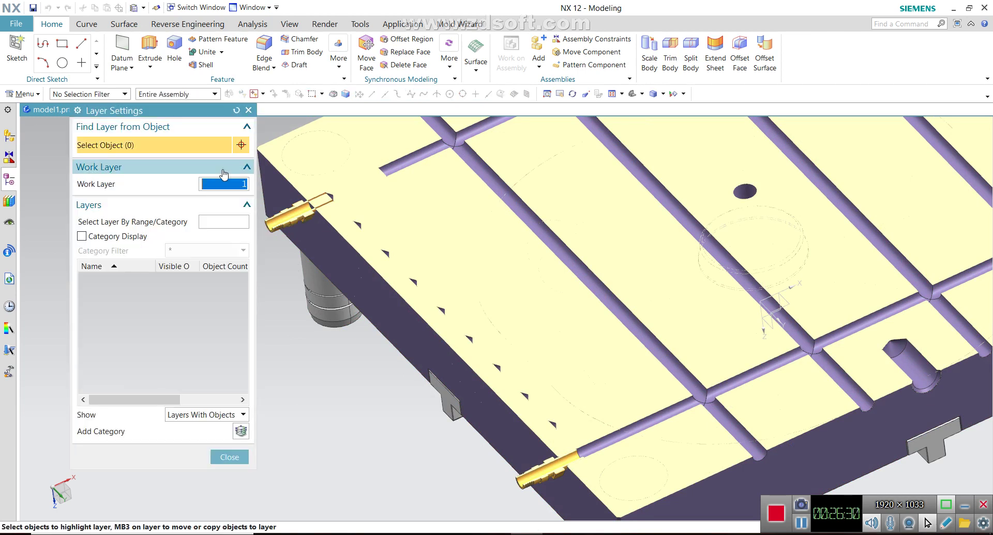
pyautogui.click(92, 316)
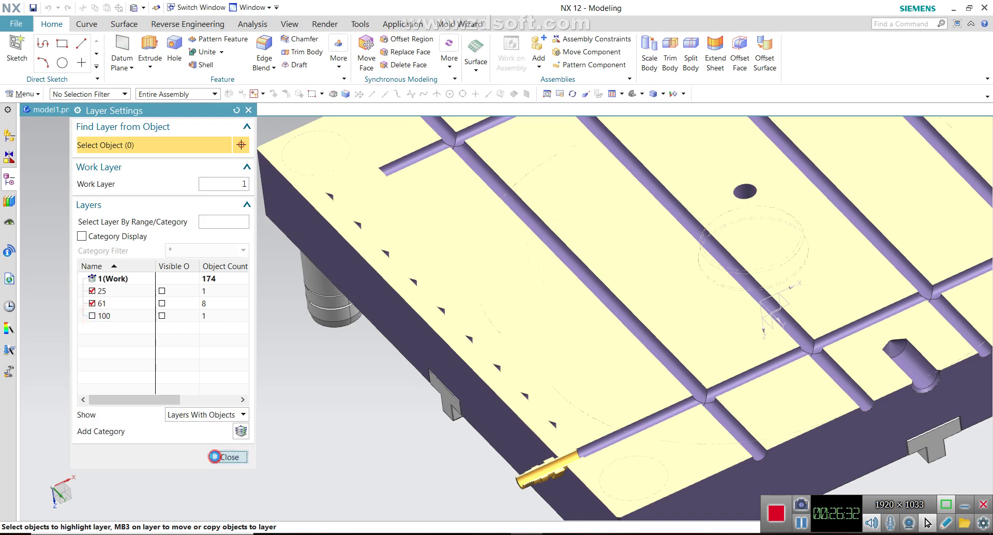
pyautogui.click(215, 458)
pyautogui.scroll(-5, 195, 329)
pyautogui.moveTo(209, 314)
pyautogui.mouseDown(button='middle')
pyautogui.moveTo(259, 343)
pyautogui.moveTo(492, 282)
pyautogui.mouseUp(button='middle')
pyautogui.hotkey('ctrl', 's')
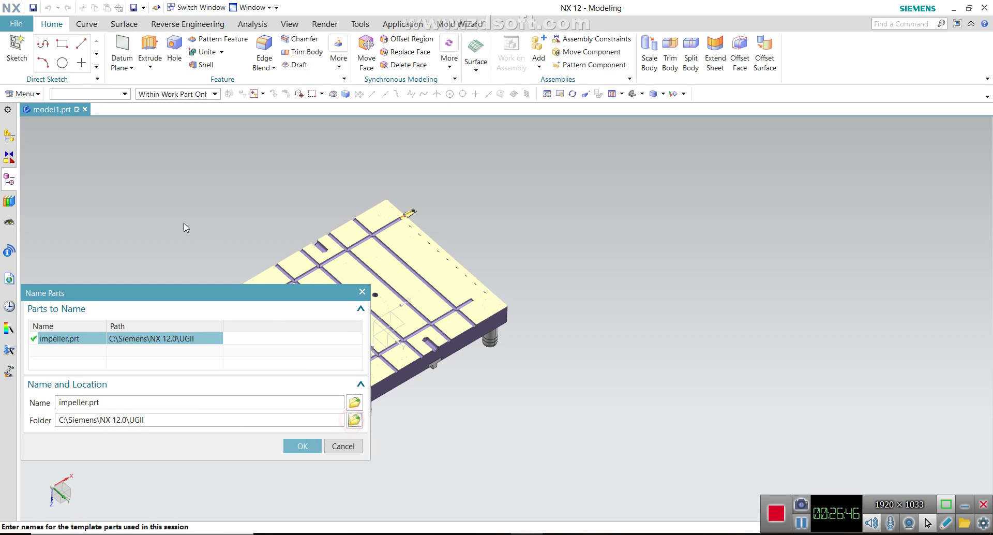
# Step: Save the part as impeller.prt in the Desktop folder
pyautogui.click(355, 421)
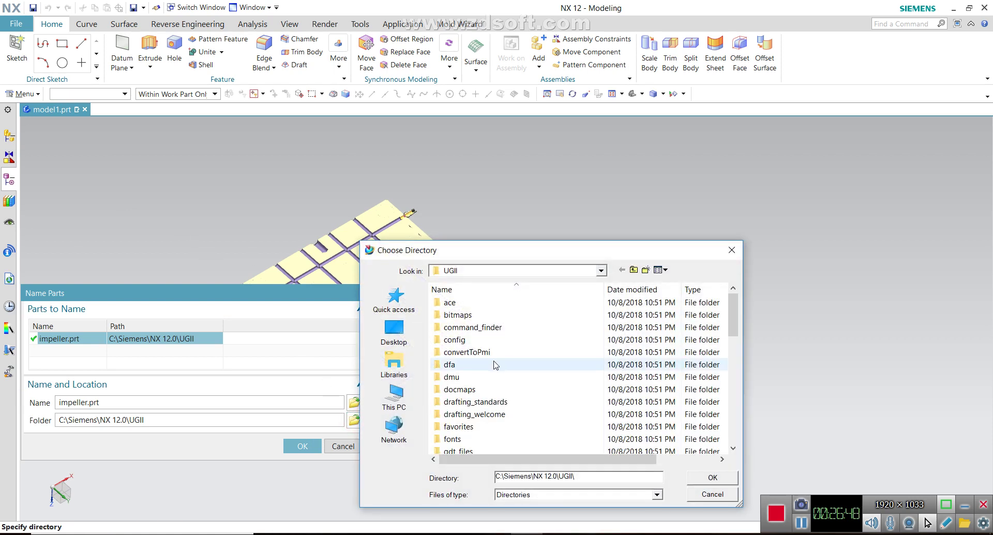
pyautogui.click(412, 328)
pyautogui.click(734, 495)
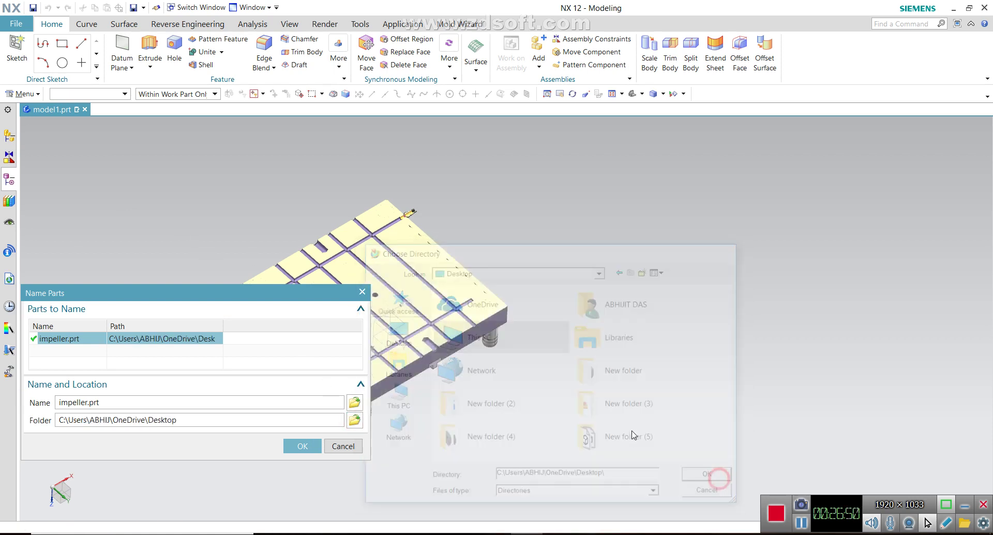
pyautogui.click(313, 446)
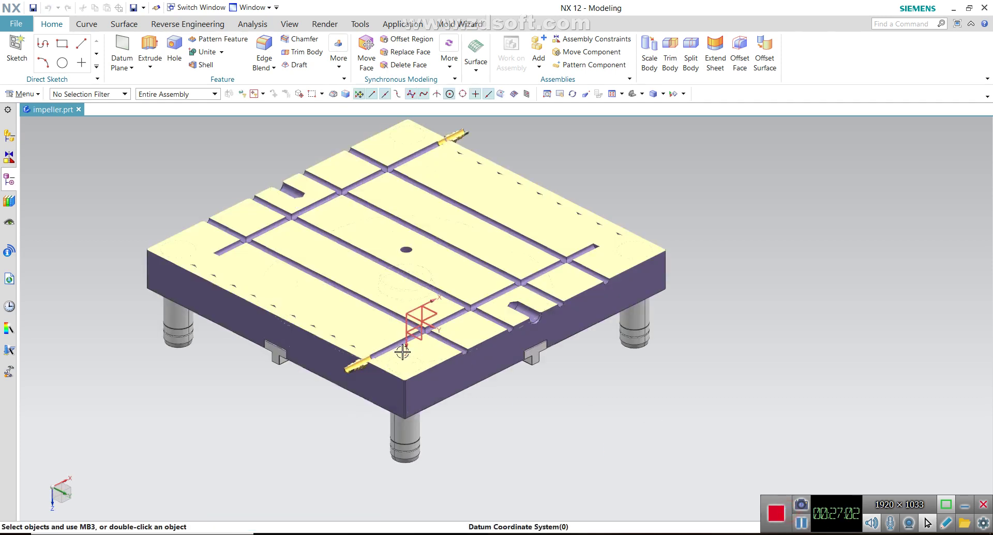
# Step: Turn off Clip Section to show the whole assembly and orbit to view it from below
pyautogui.scroll(1, 300, 327)
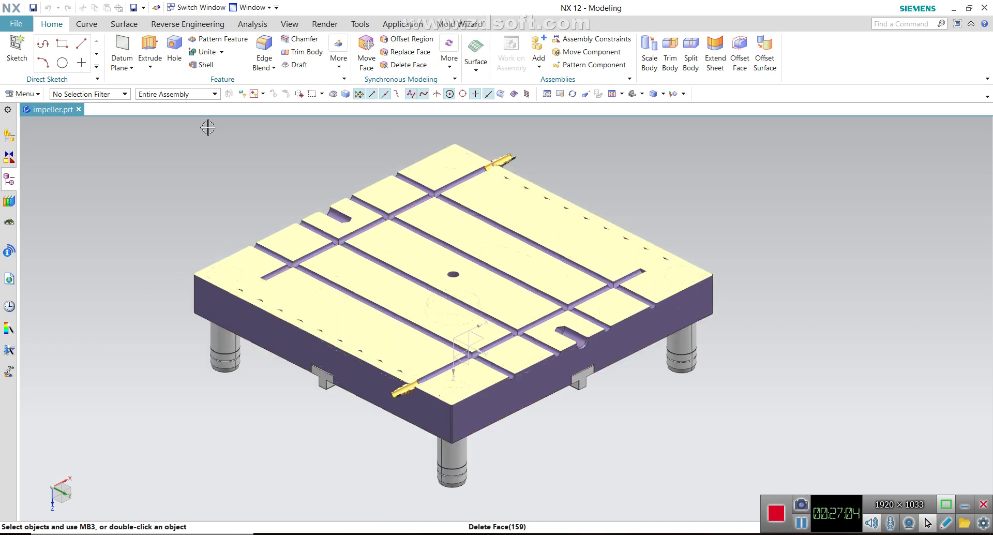
pyautogui.click(291, 24)
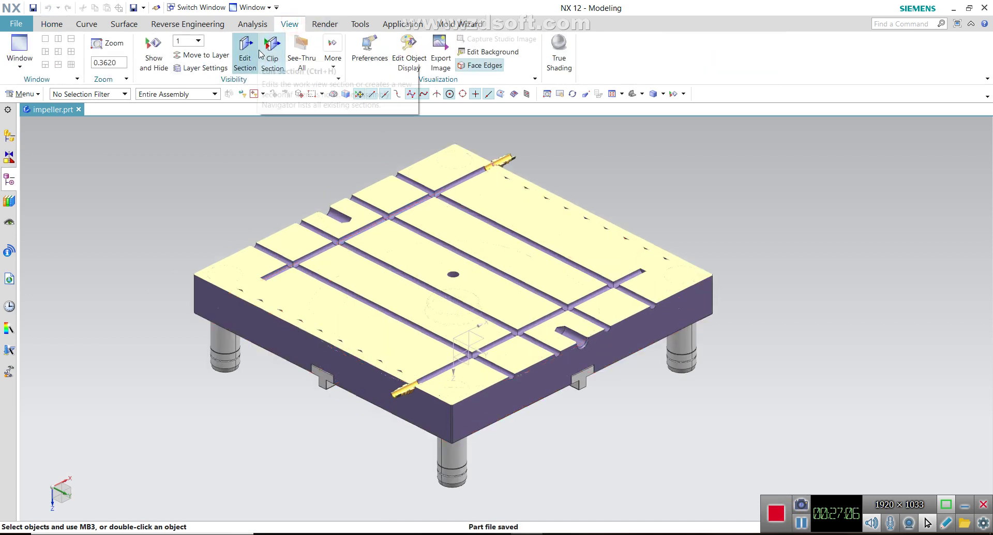
pyautogui.click(276, 59)
pyautogui.moveTo(424, 288); pyautogui.dragTo(505, 285, button='middle')
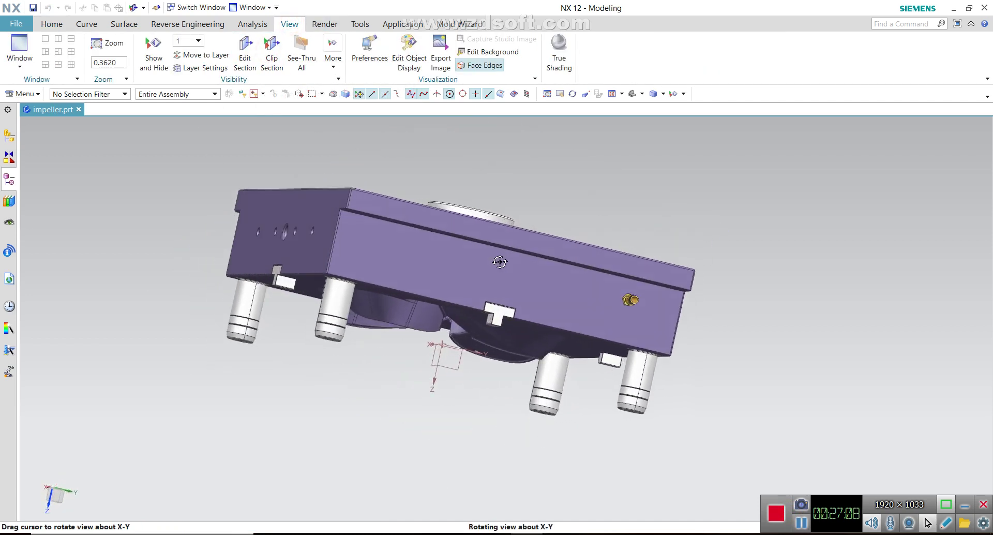
pyautogui.scroll(2, 505, 285)
pyautogui.scroll(3, 506, 285)
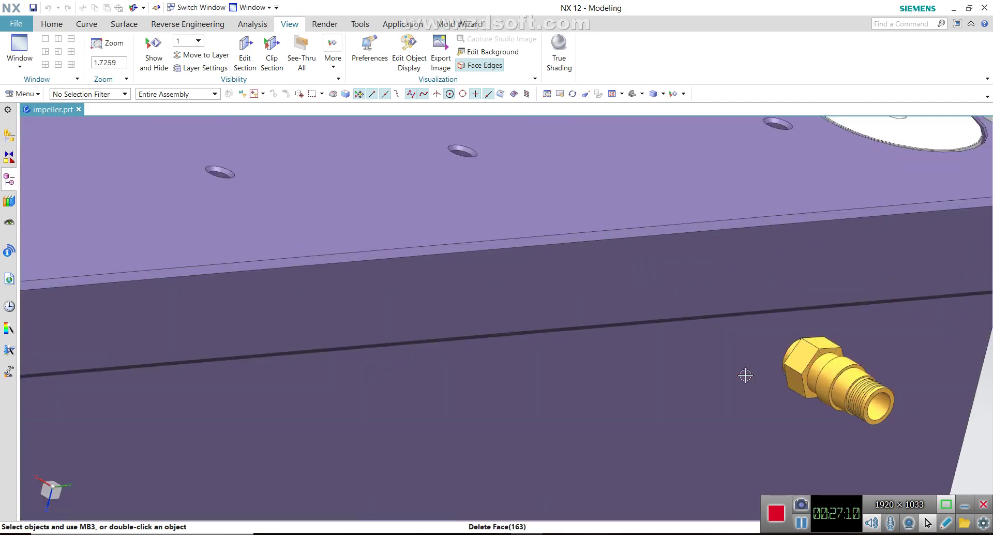
pyautogui.scroll(-5, 505, 285)
# Step: Orbit the closed mold to inspect the side fitting from top and side views
pyautogui.moveTo(506, 285)
pyautogui.mouseDown(button='middle')
pyautogui.moveTo(579, 362)
pyautogui.moveTo(539, 345)
pyautogui.mouseUp(button='middle')
pyautogui.scroll(3, 411, 395)
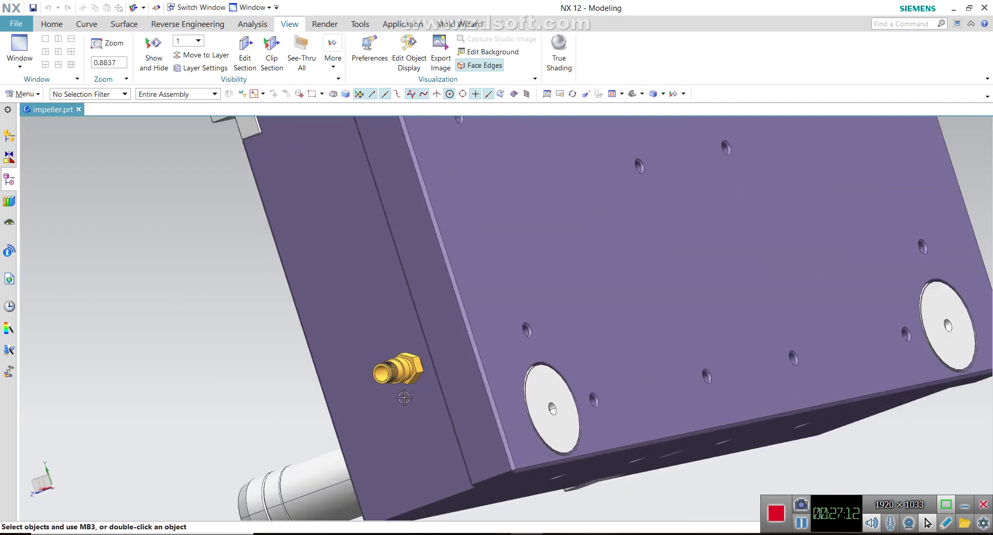
pyautogui.scroll(2, 414, 388)
pyautogui.scroll(-5, 435, 372)
pyautogui.moveTo(435, 372); pyautogui.dragTo(414, 331, button='middle')
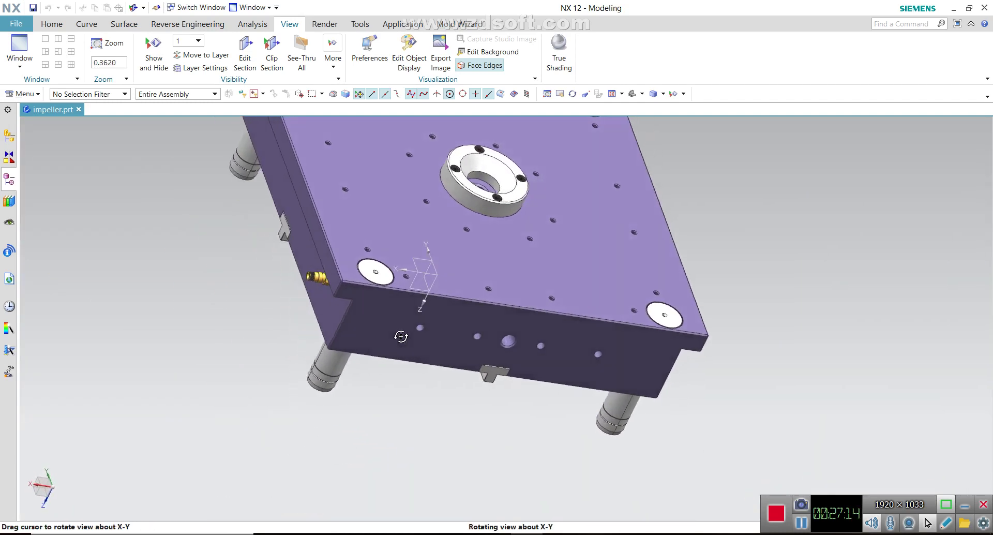
pyautogui.scroll(-2, 497, 332)
pyautogui.moveTo(497, 333)
pyautogui.mouseDown(button='middle')
pyautogui.moveTo(444, 333)
pyautogui.moveTo(425, 311)
pyautogui.moveTo(503, 334)
pyautogui.mouseUp(button='middle')
pyautogui.scroll(1, 443, 333)
pyautogui.scroll(3, 504, 334)
pyautogui.scroll(1, 503, 333)
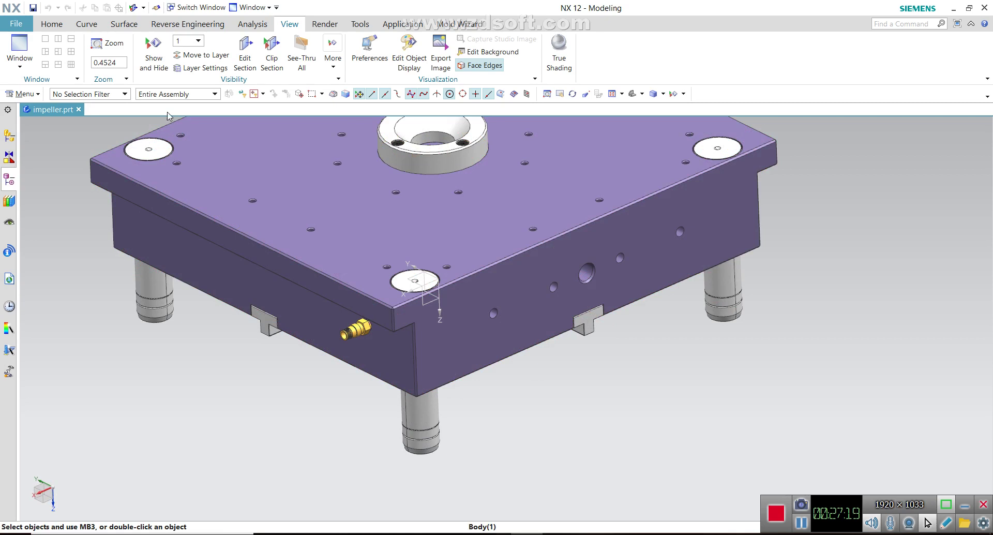
pyautogui.click(52, 24)
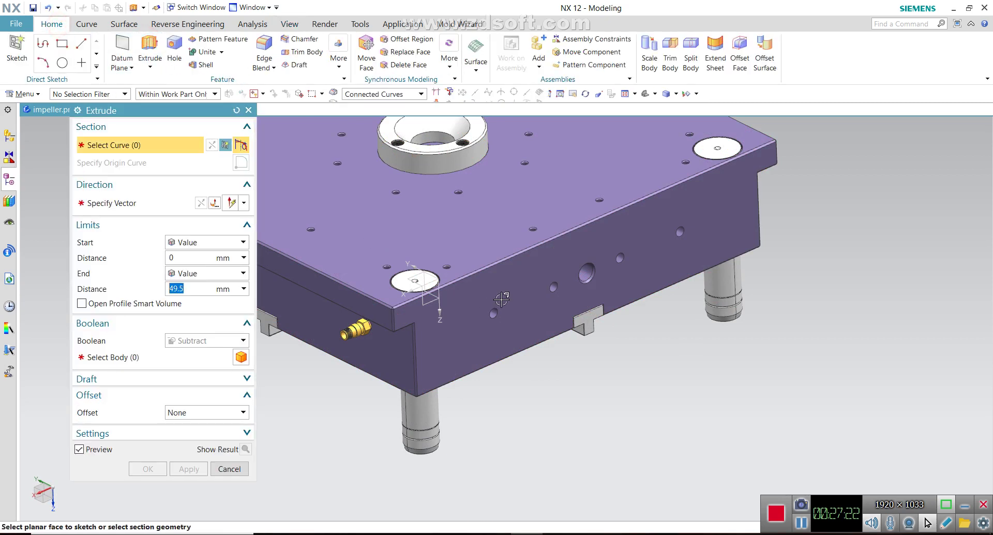
# Step: Start a sketch on the plate's side face and draw a 12 mm circle on the first hole
pyautogui.click(507, 293)
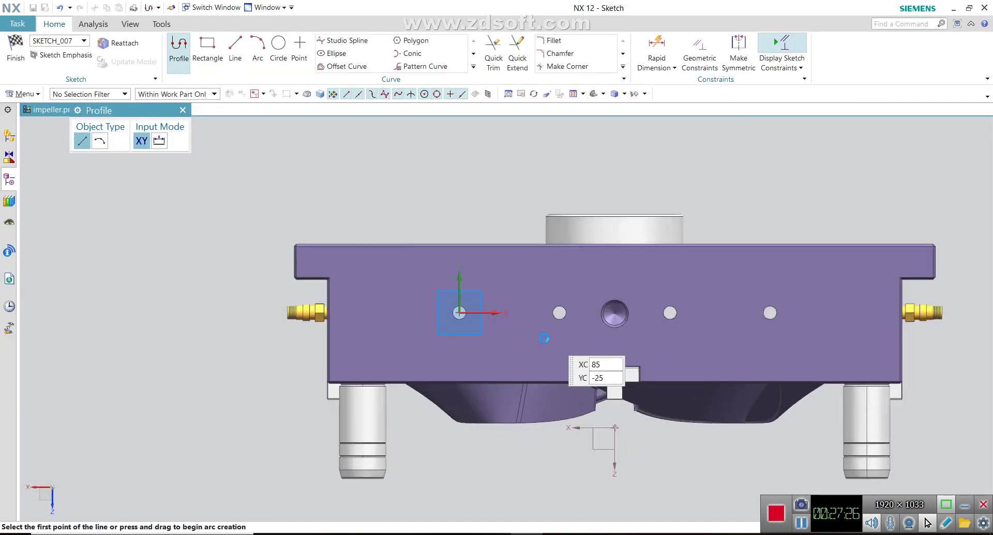
pyautogui.scroll(3, 550, 341)
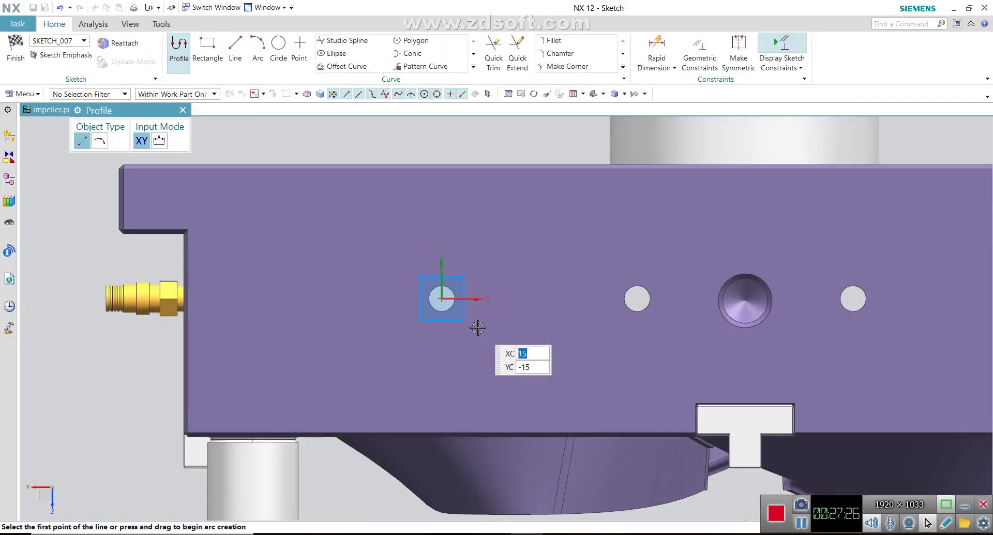
pyautogui.click(279, 44)
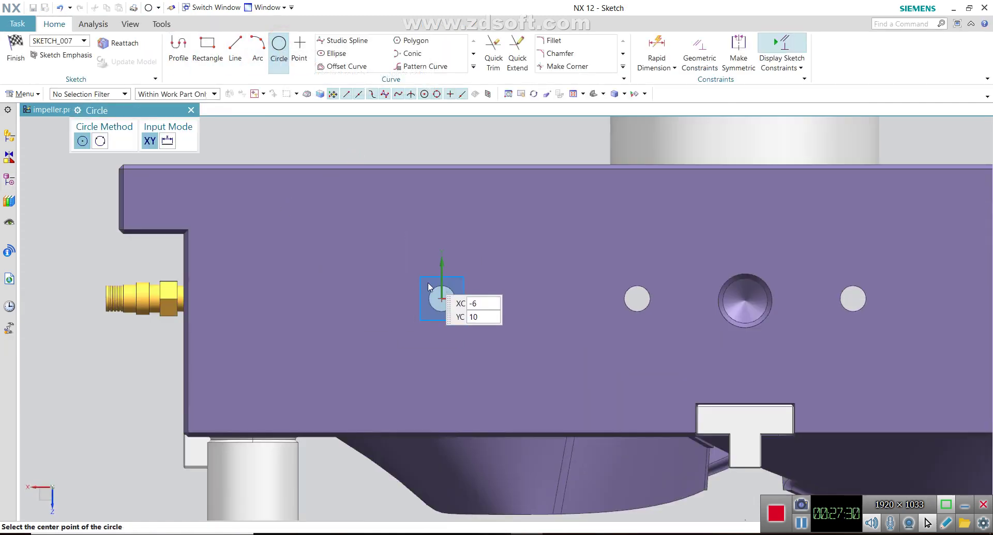
pyautogui.scroll(2, 440, 292)
pyautogui.click(450, 308)
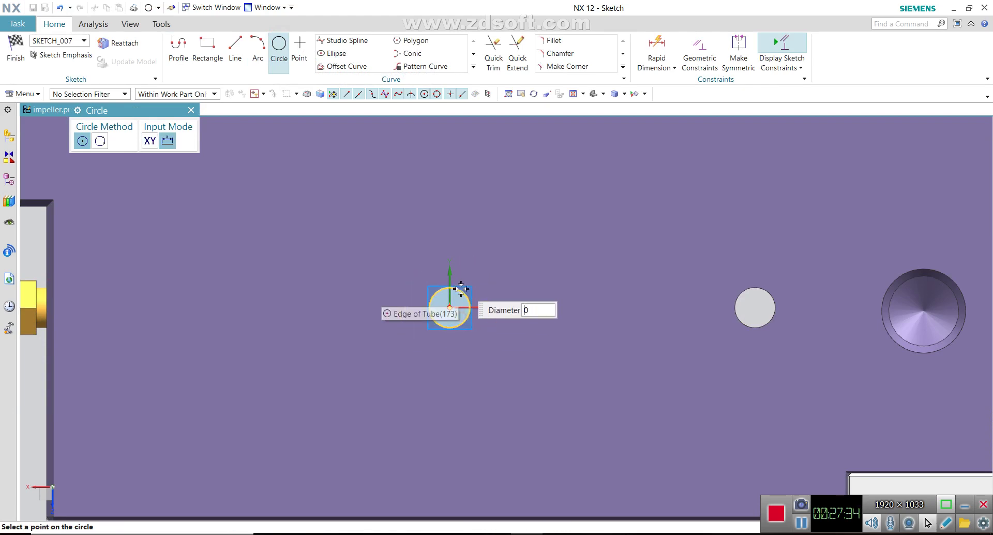
pyautogui.write('12')
pyautogui.press('Return')
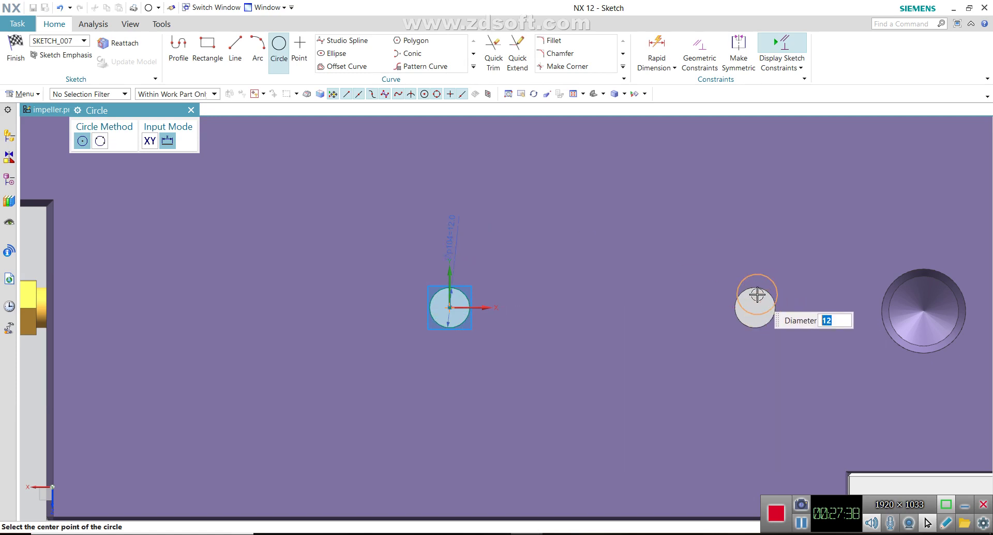
# Step: Place 12 mm circles on the remaining side holes and finish the sketch
pyautogui.click(754, 306)
pyautogui.scroll(-2, 570, 315)
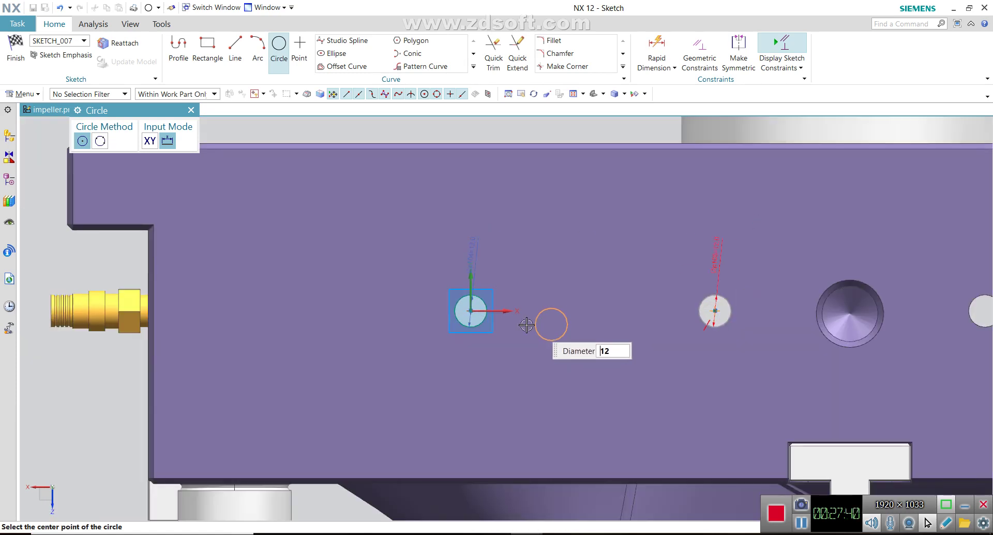
pyautogui.scroll(-2, 526, 326)
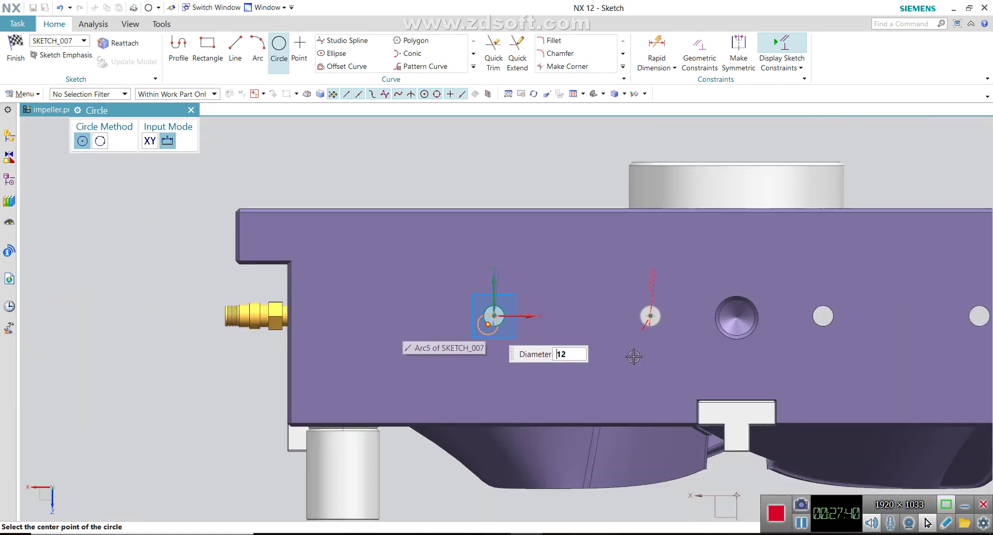
pyautogui.click(824, 315)
pyautogui.click(509, 305)
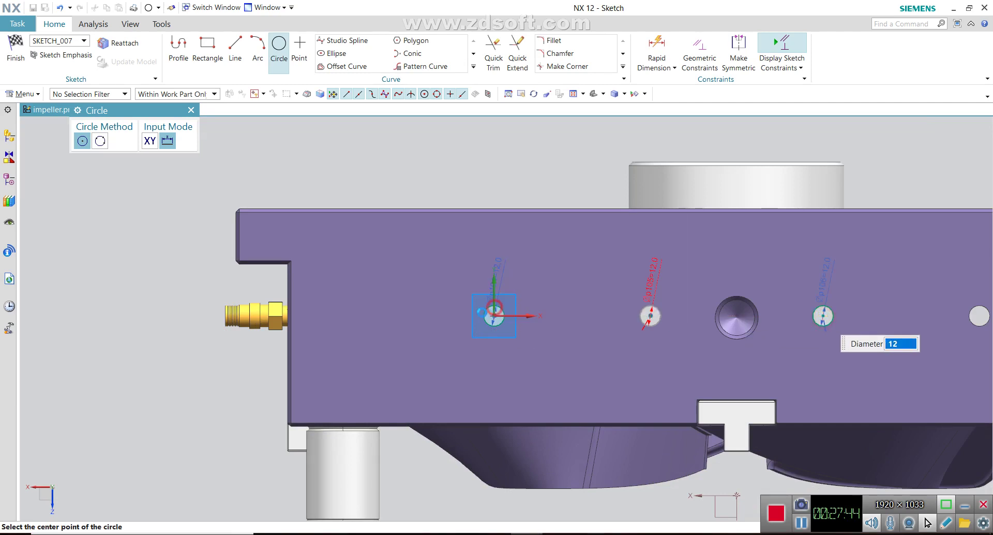
pyautogui.scroll(-2, 399, 319)
pyautogui.scroll(1, 745, 316)
pyautogui.scroll(1, 714, 313)
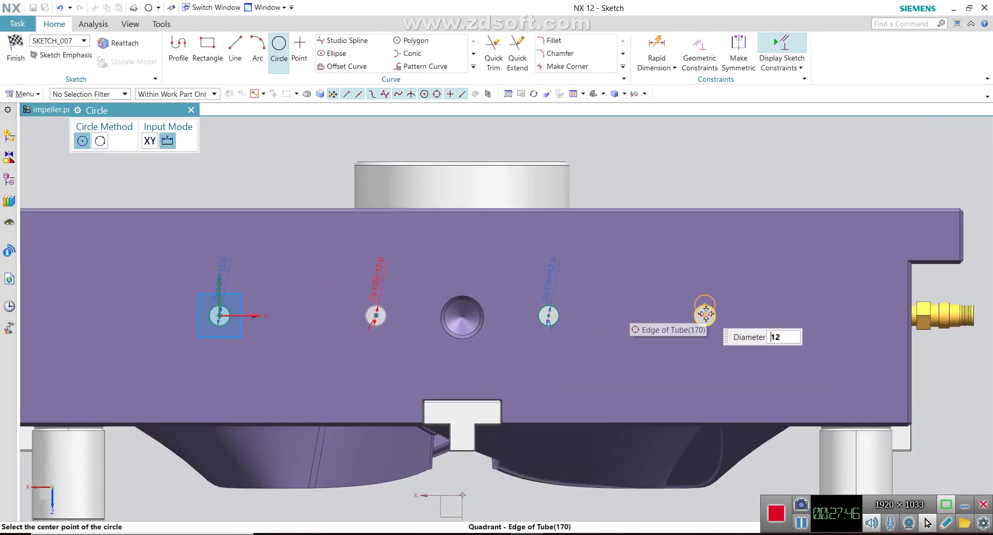
pyautogui.scroll(-2, 624, 311)
pyautogui.scroll(-1, 676, 315)
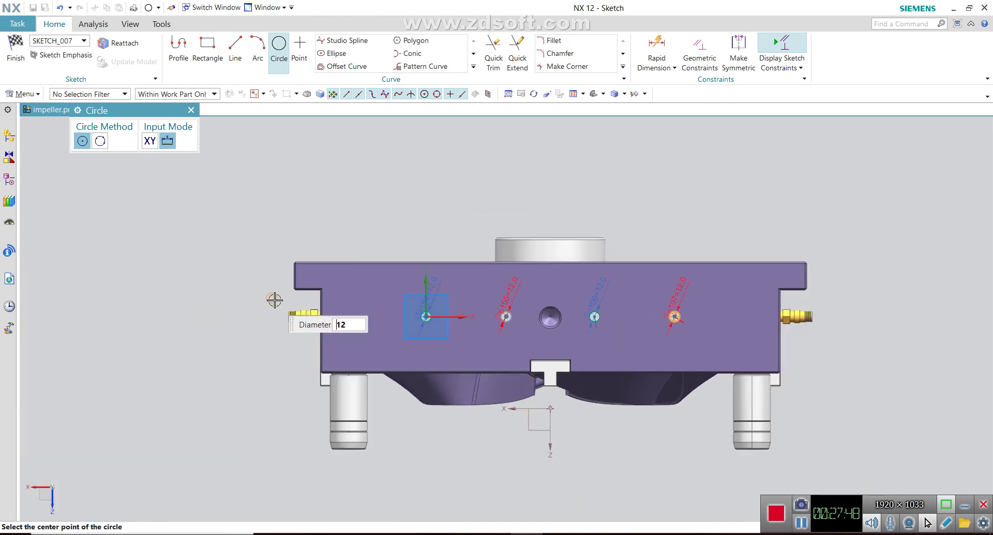
pyautogui.scroll(2, 461, 311)
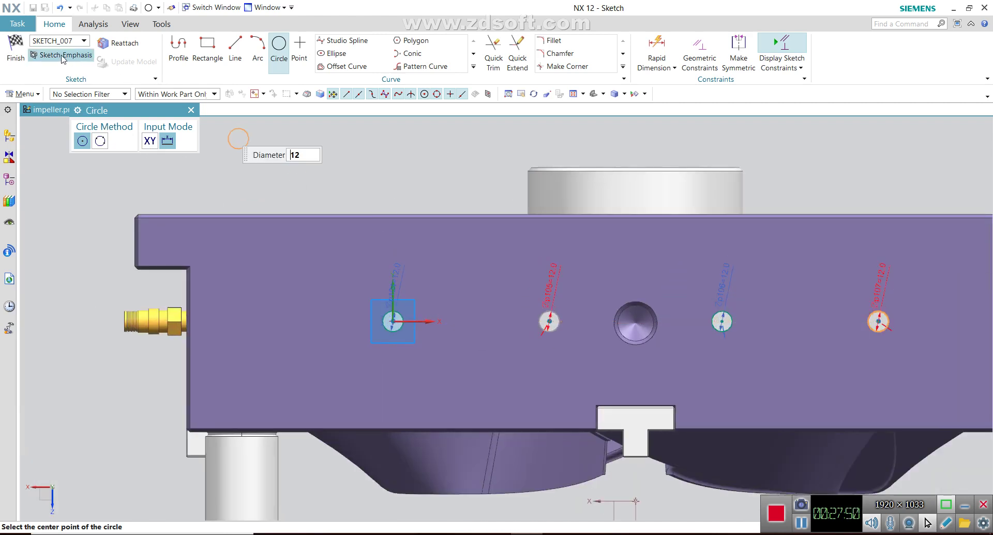
pyautogui.click(21, 51)
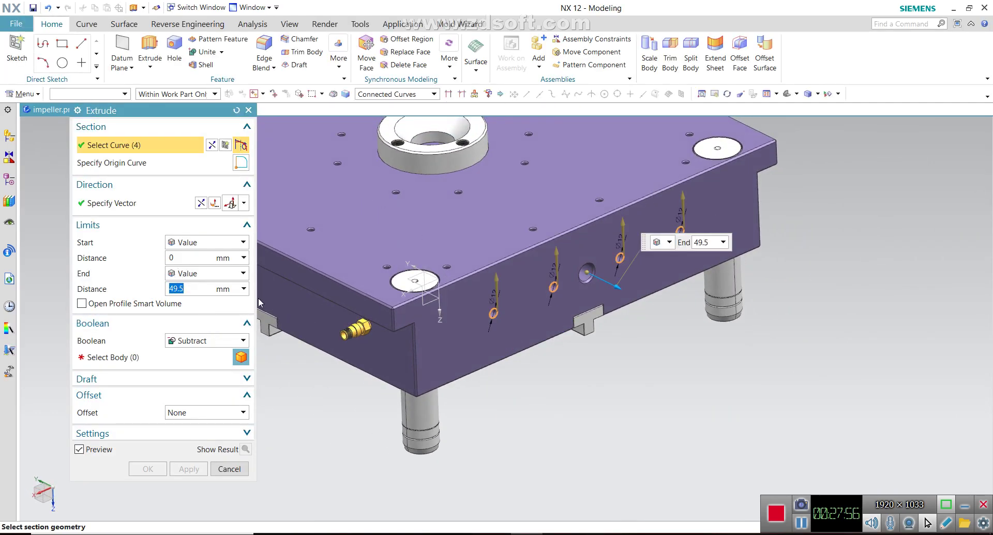
# Step: Extrude the four 12 mm circles 15 mm with Boolean set to None
pyautogui.click(202, 340)
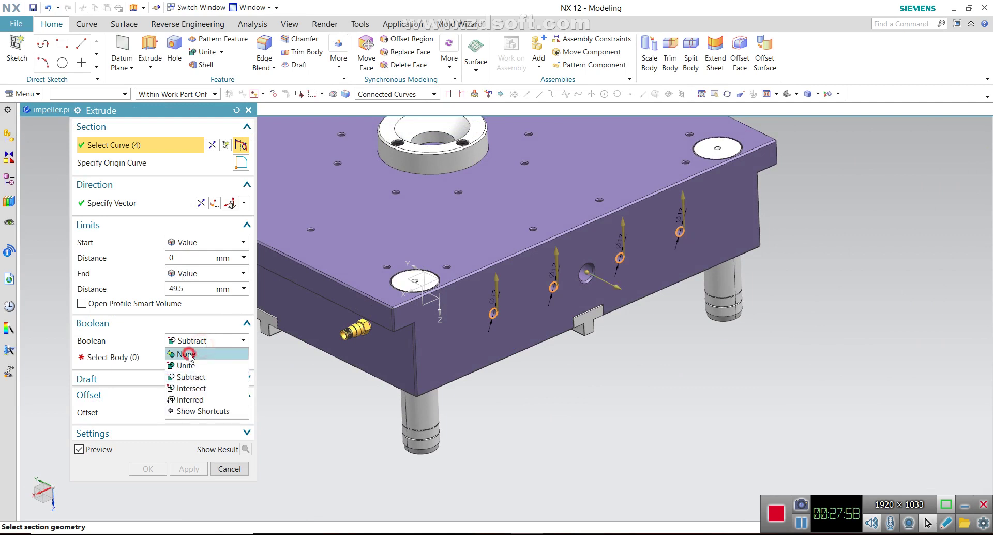
pyautogui.click(191, 352)
pyautogui.click(195, 289)
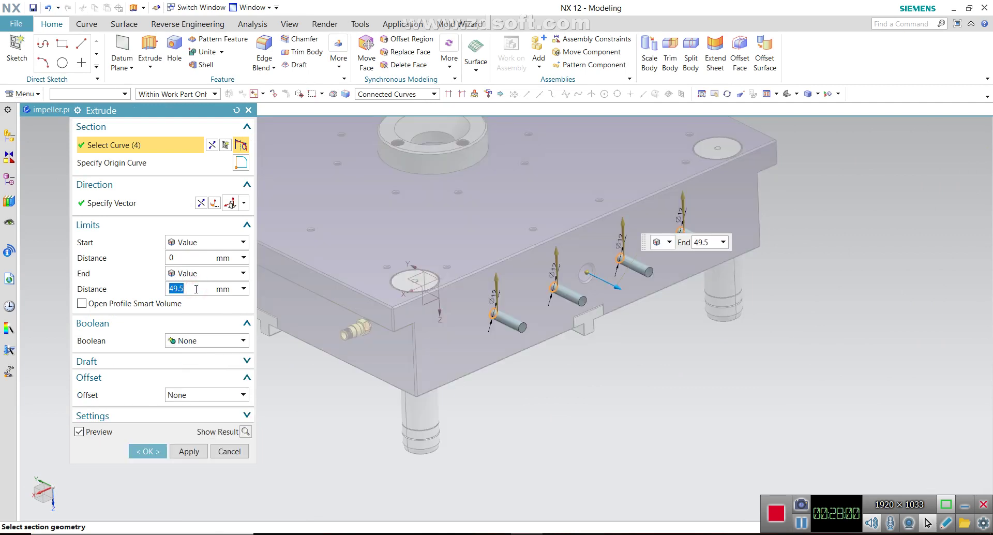
pyautogui.write('15')
pyautogui.press('Return')
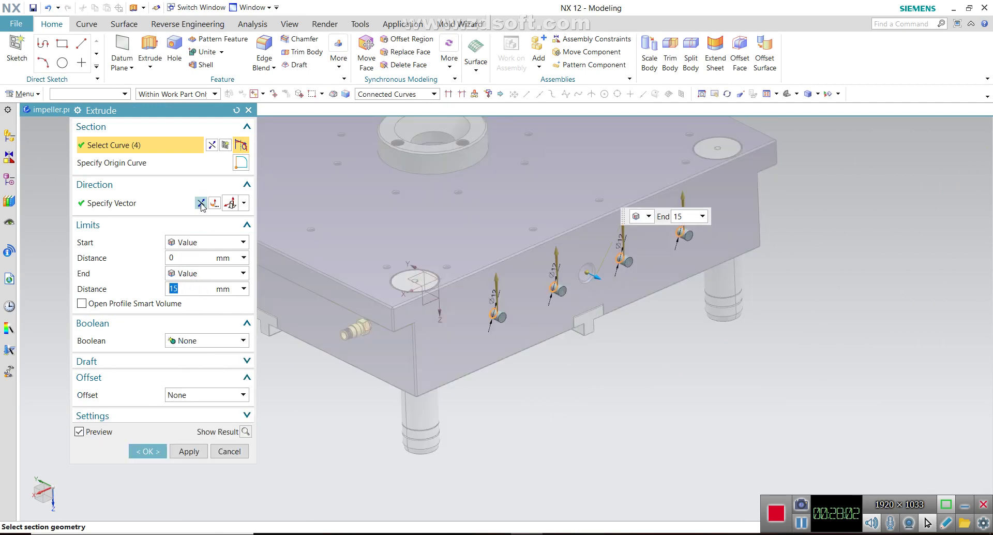
pyautogui.scroll(5, 510, 295)
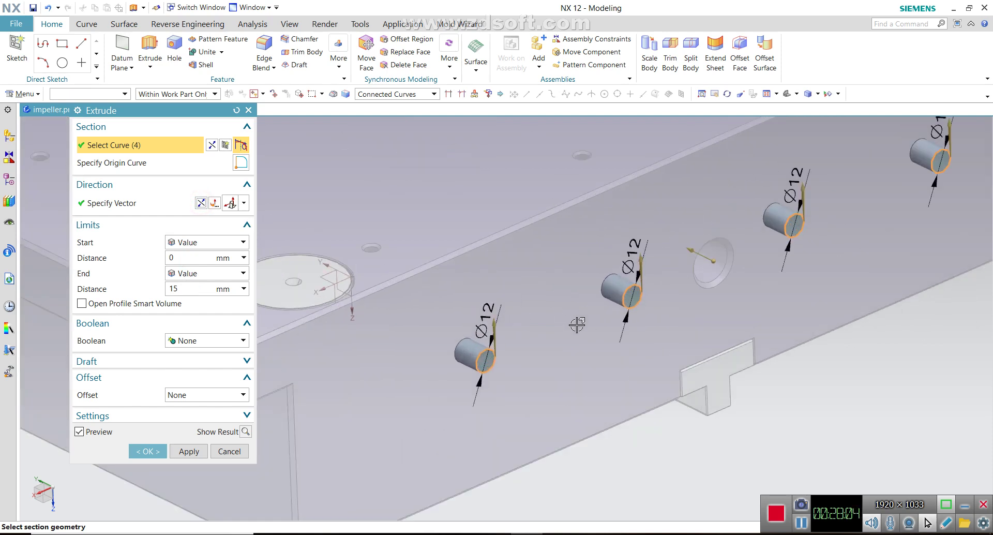
pyautogui.scroll(-2, 577, 325)
pyautogui.scroll(-2, 444, 284)
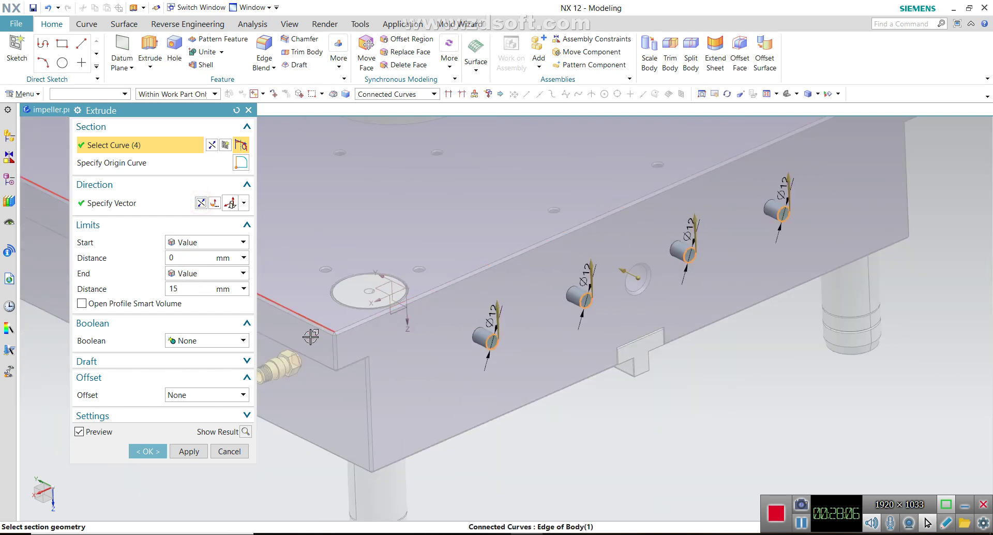
pyautogui.click(155, 451)
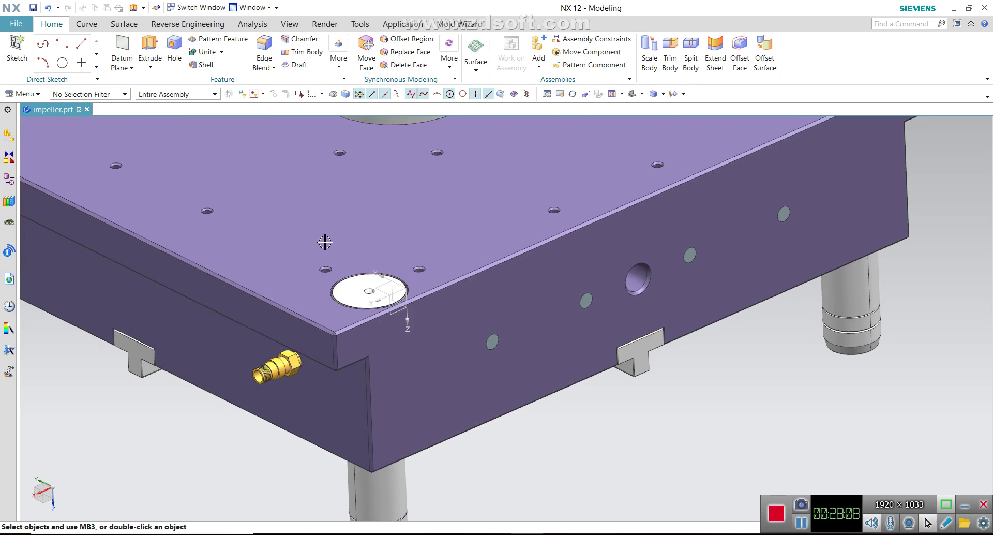
# Step: Start an extrusion of the side-hole edges with a 10 mm length
pyautogui.click(149, 49)
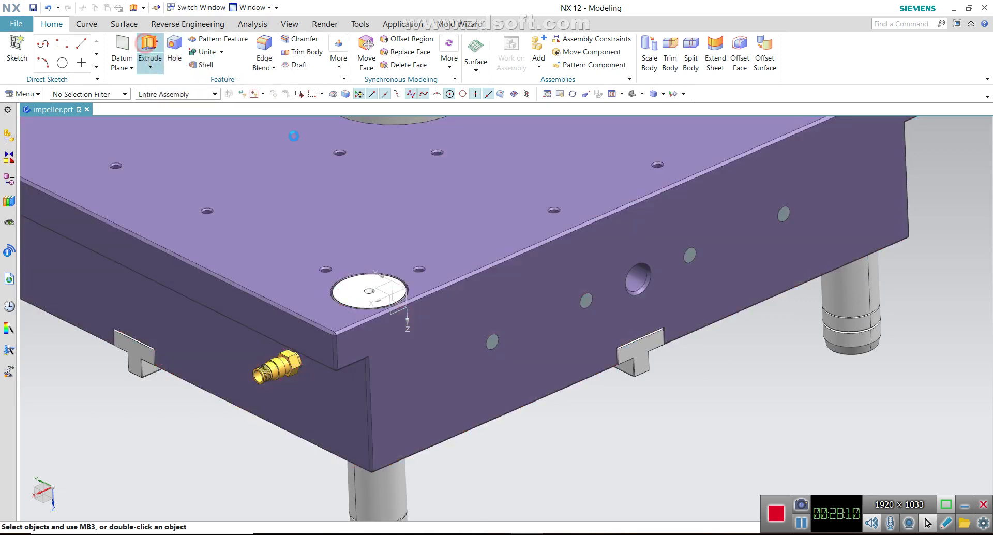
pyautogui.scroll(3, 488, 352)
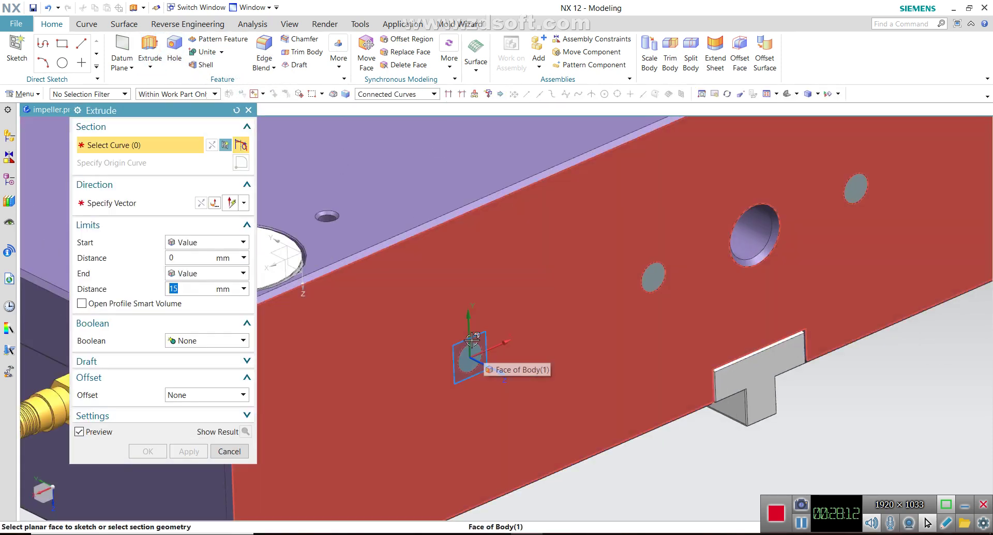
pyautogui.scroll(2, 472, 340)
pyautogui.scroll(2, 473, 342)
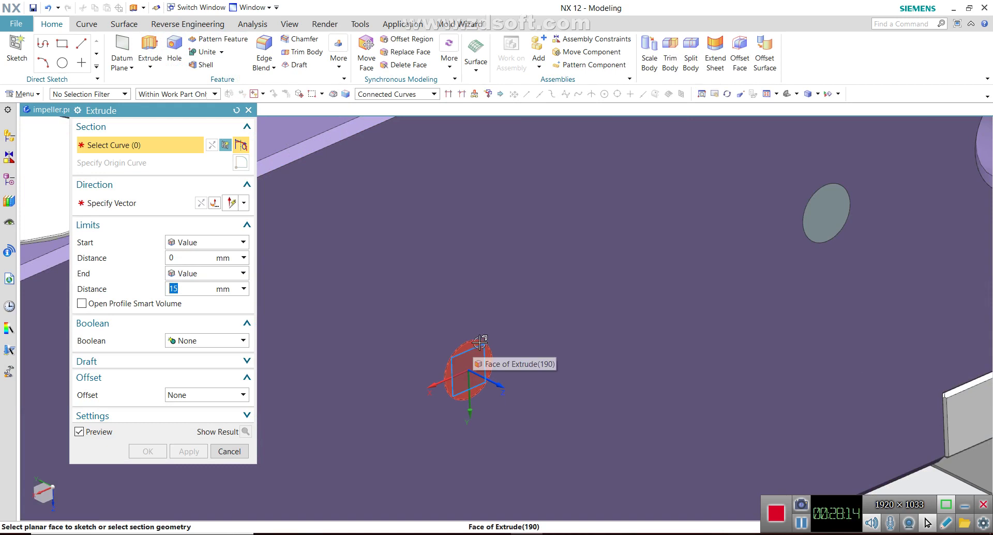
pyautogui.click(477, 343)
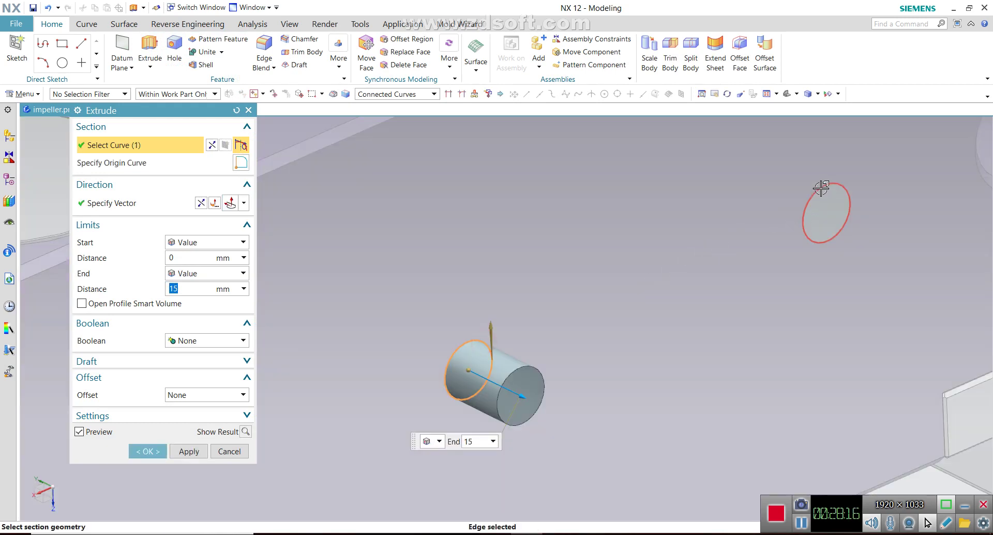
pyautogui.scroll(-3, 465, 321)
pyautogui.scroll(-2, 401, 343)
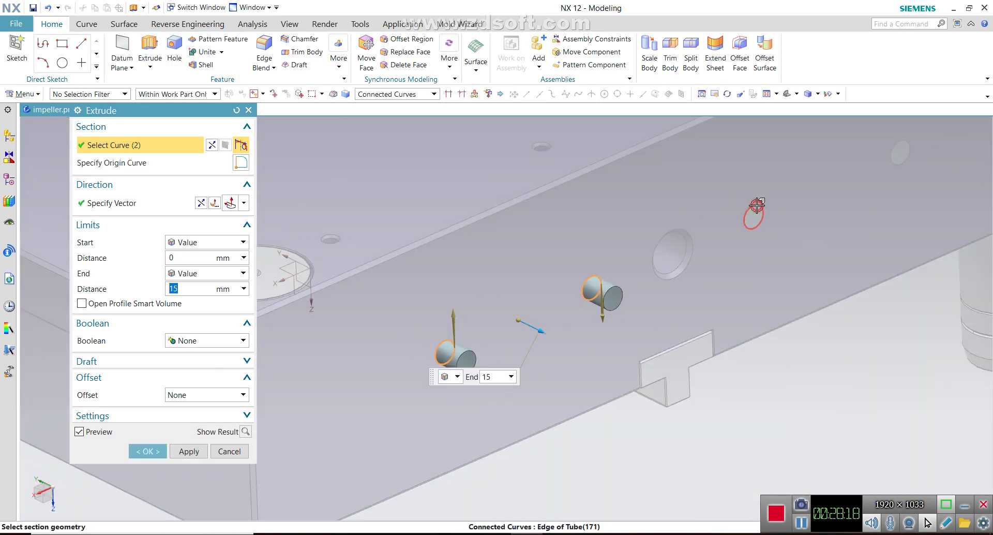
pyautogui.click(757, 206)
pyautogui.scroll(-2, 757, 207)
pyautogui.click(868, 161)
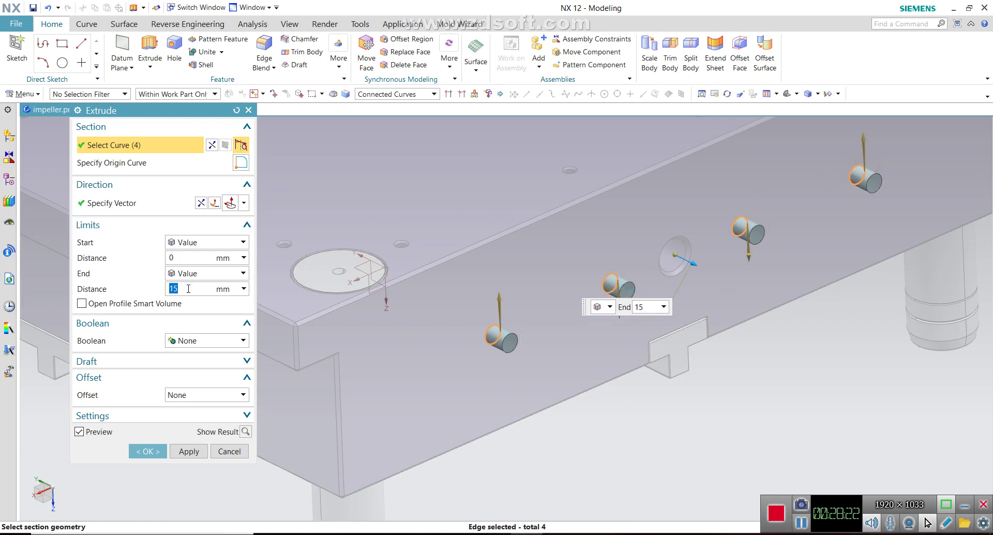
pyautogui.write('10')
pyautogui.press('Return')
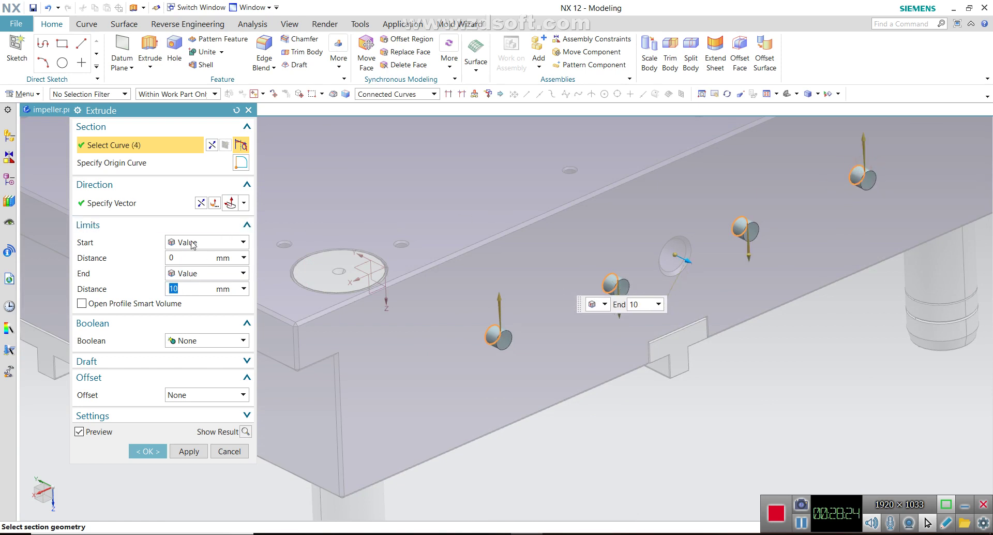
# Step: Reverse the extrusion and add a 3 mm single-sided offset to create the rings
pyautogui.click(201, 204)
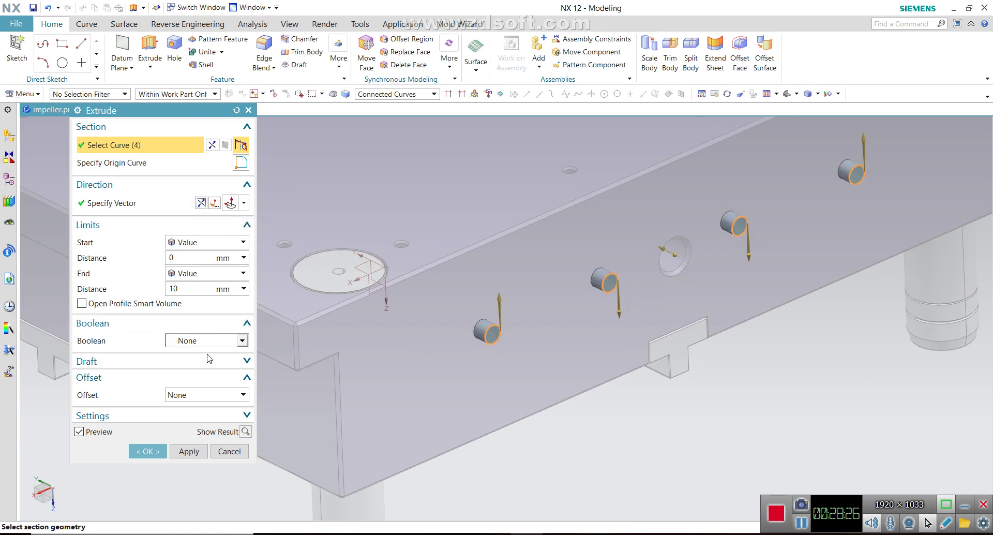
pyautogui.click(202, 395)
pyautogui.click(197, 415)
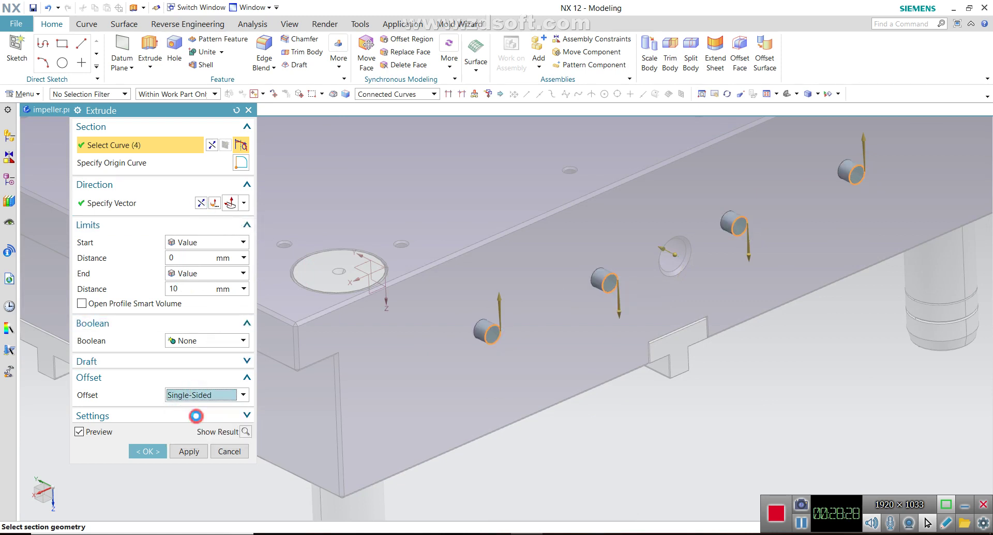
pyautogui.click(192, 413)
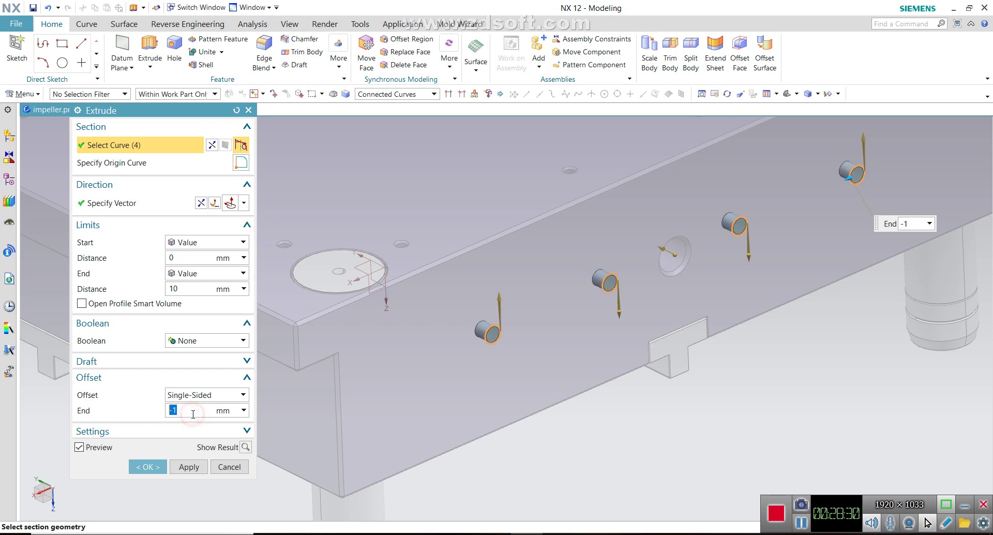
pyautogui.write('2')
pyautogui.press('Return')
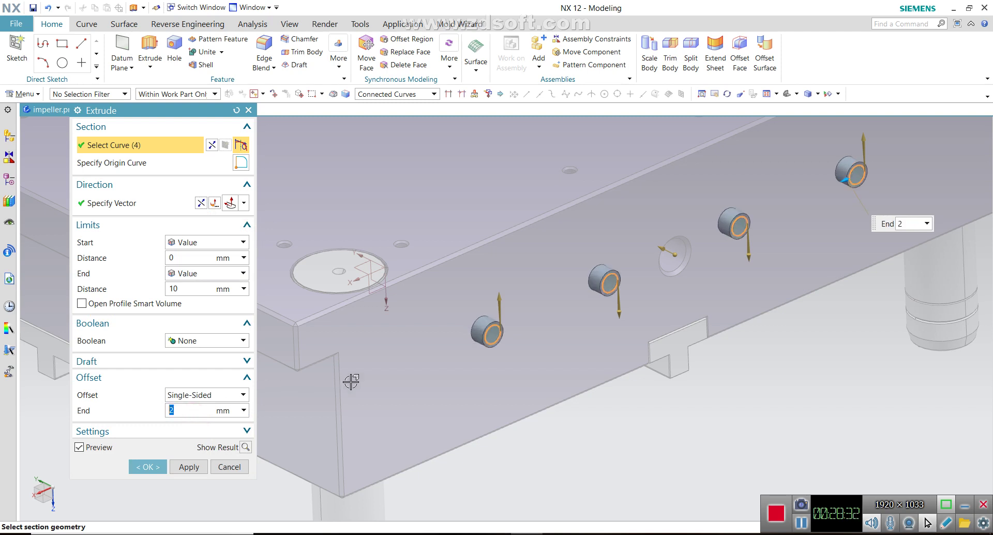
pyautogui.scroll(-2, 333, 382)
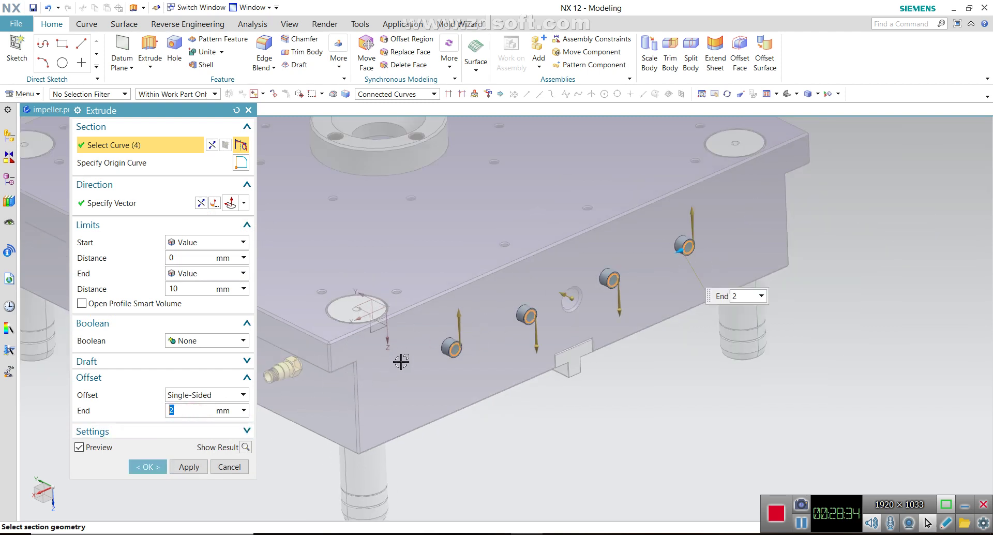
pyautogui.scroll(-1, 401, 361)
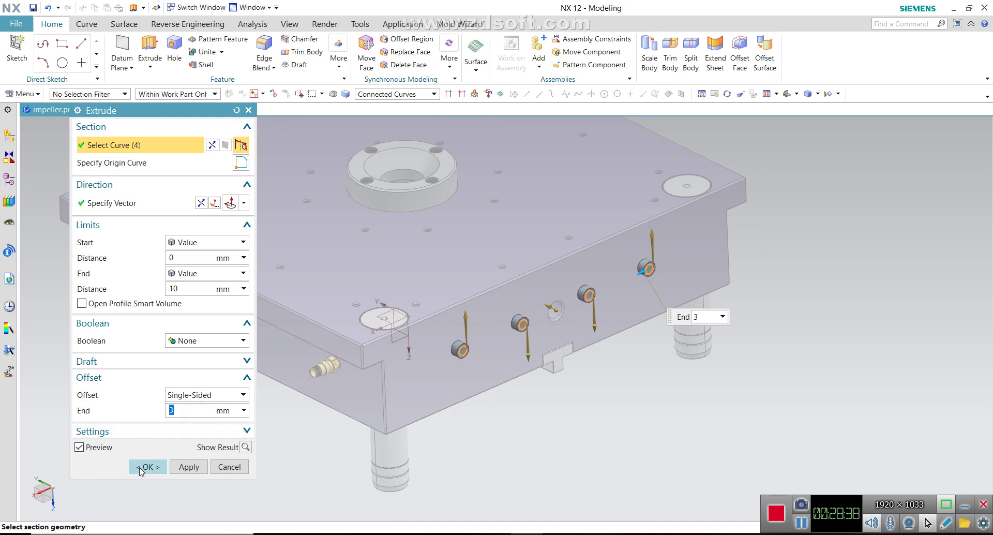
pyautogui.click(140, 468)
pyautogui.scroll(5, 468, 359)
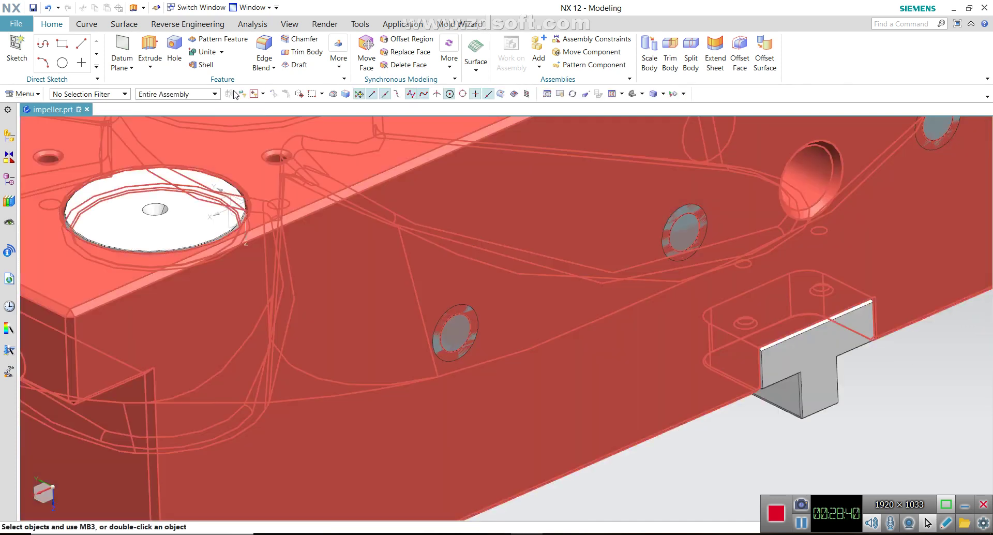
# Step: Attempt a Unite using the side-hole cylinder bodies
pyautogui.click(207, 52)
pyautogui.scroll(3, 499, 339)
pyautogui.click(449, 301)
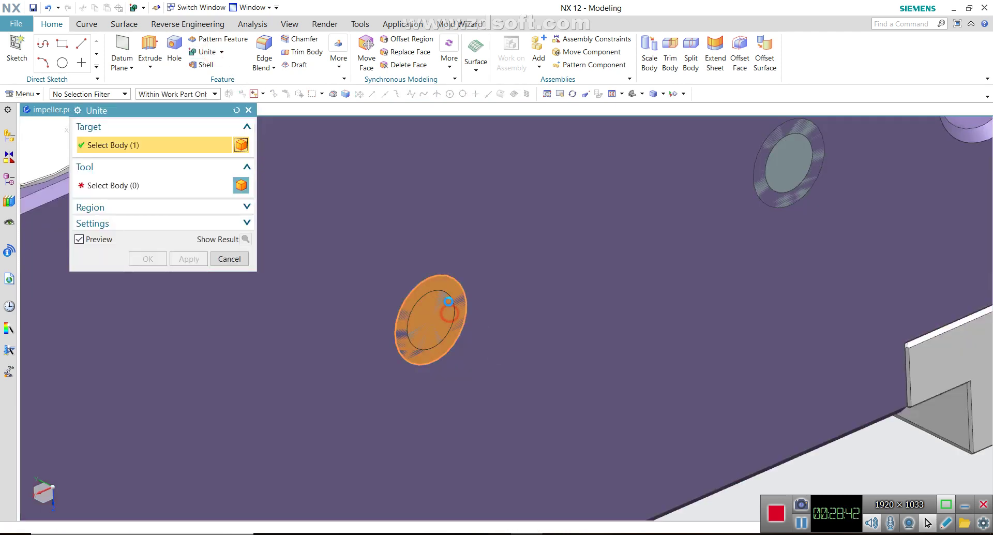
pyautogui.click(449, 301)
pyautogui.middleClick(461, 300)
pyautogui.scroll(-3, 464, 297)
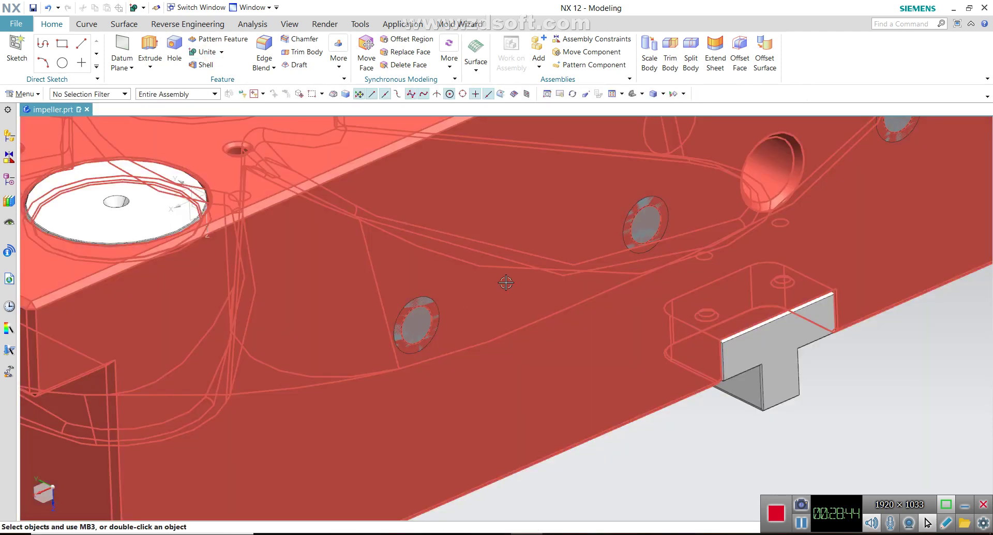
# Step: Select the extruded ring sets and a target for Unite, then cancel the union
pyautogui.click(662, 207)
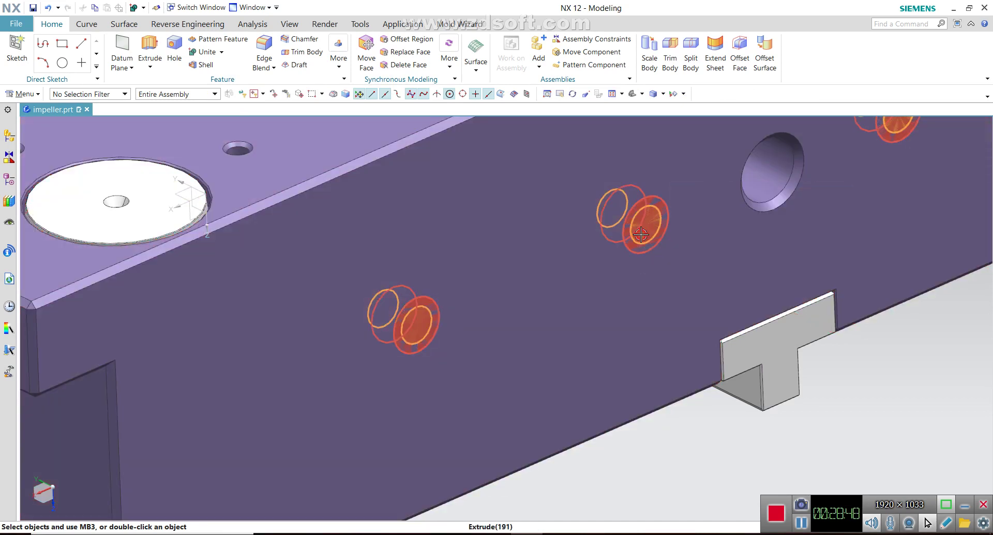
pyautogui.click(641, 234)
pyautogui.scroll(-3, 641, 235)
pyautogui.scroll(4, 533, 254)
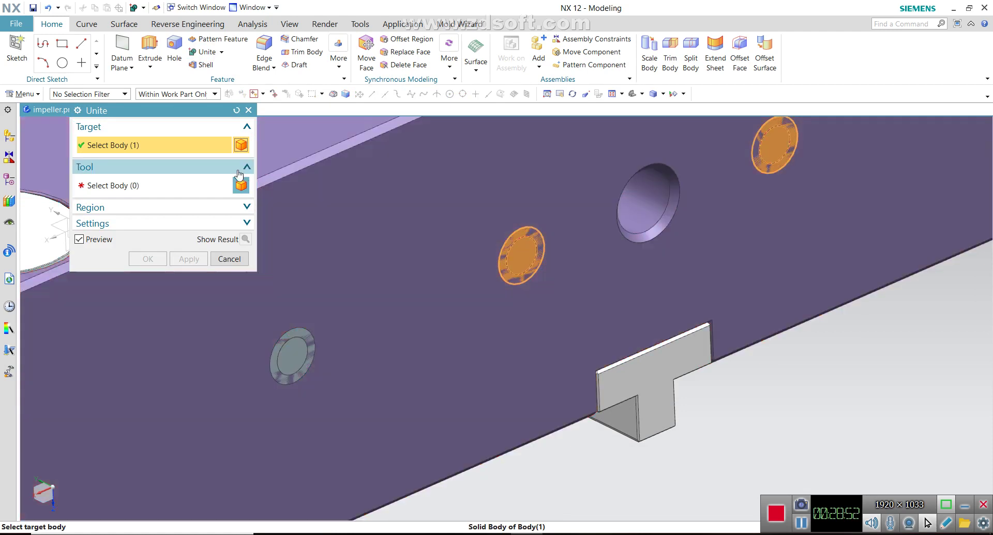
pyautogui.click(524, 263)
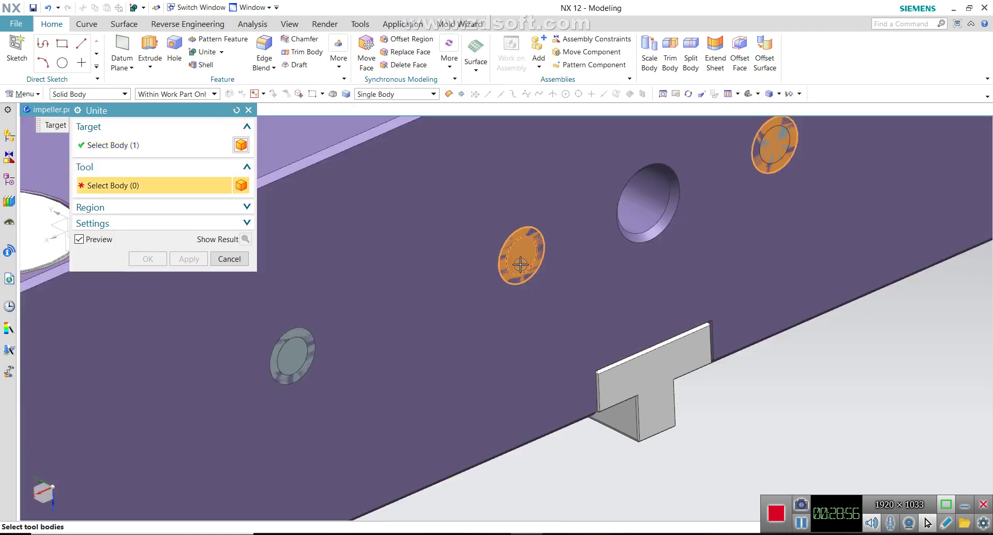
pyautogui.click(236, 110)
pyautogui.scroll(-2, 378, 332)
pyautogui.click(249, 110)
# Step: Set up Subtract with the mold plate as target and a side ring as tool
pyautogui.click(221, 52)
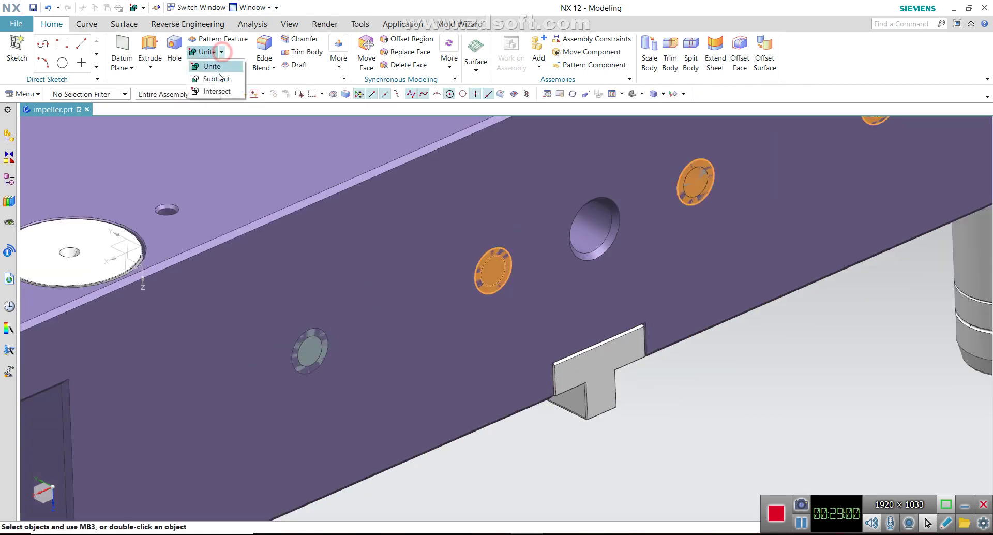
pyautogui.click(220, 74)
pyautogui.click(299, 266)
pyautogui.click(314, 355)
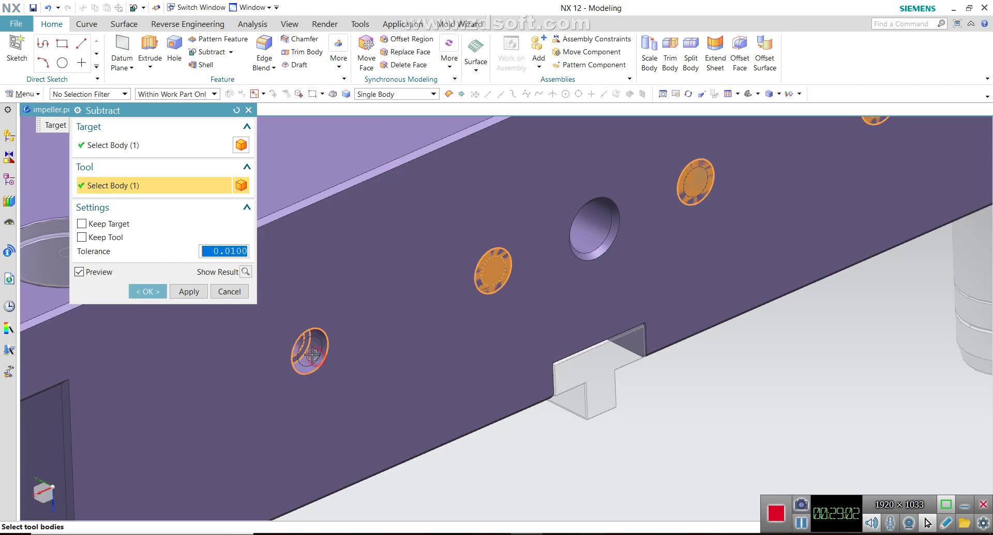
# Step: Subtract the selected side rings from the mold plate, keeping the tool bodies
pyautogui.click(82, 237)
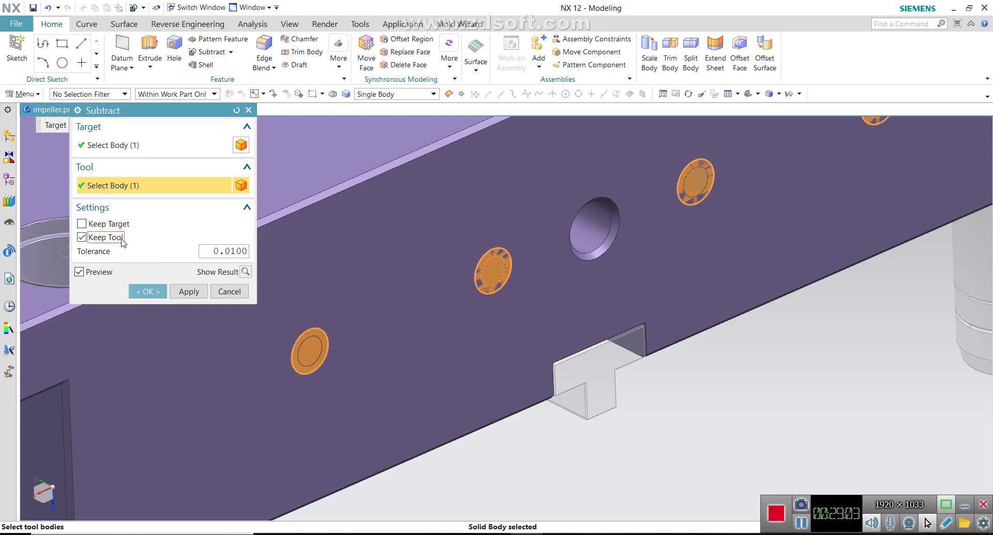
pyautogui.click(493, 268)
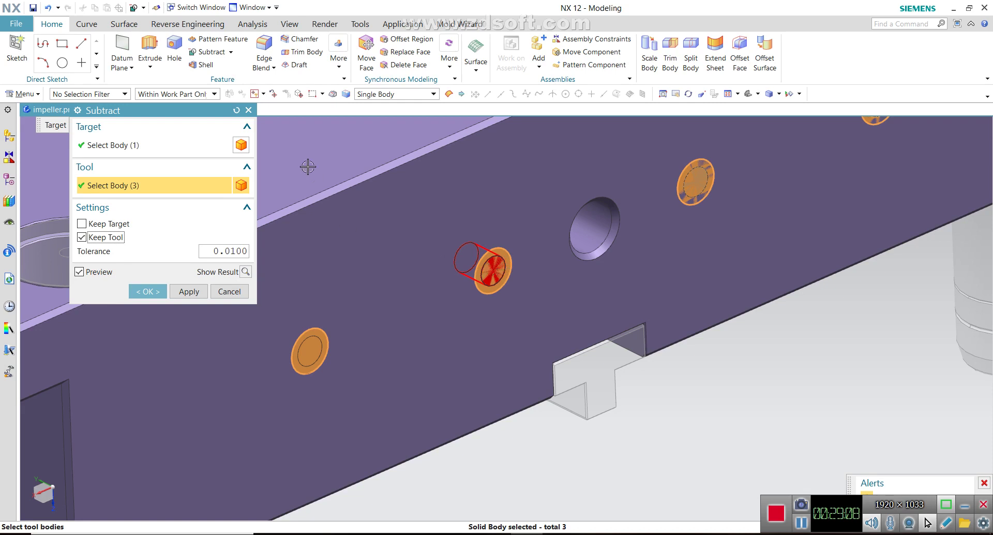
pyautogui.click(237, 111)
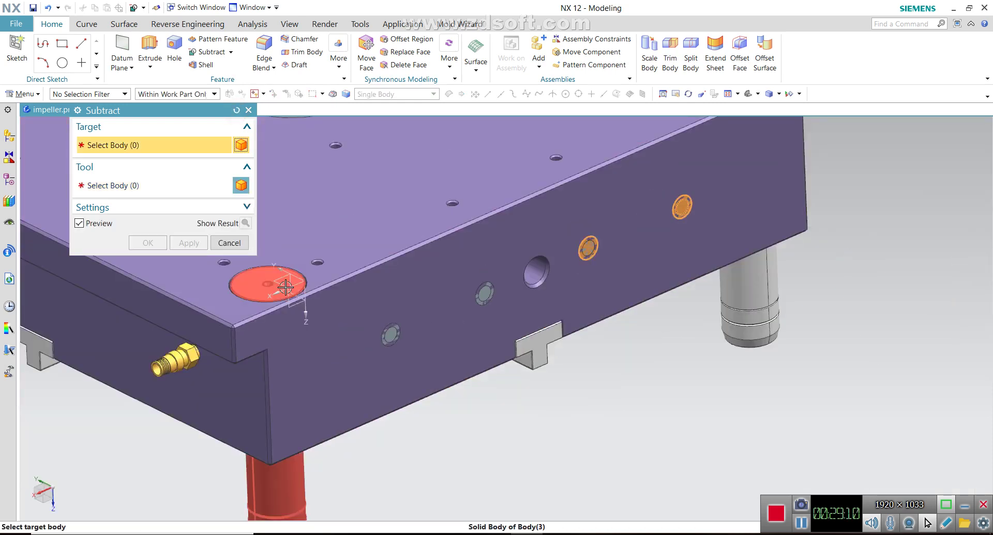
pyautogui.click(476, 263)
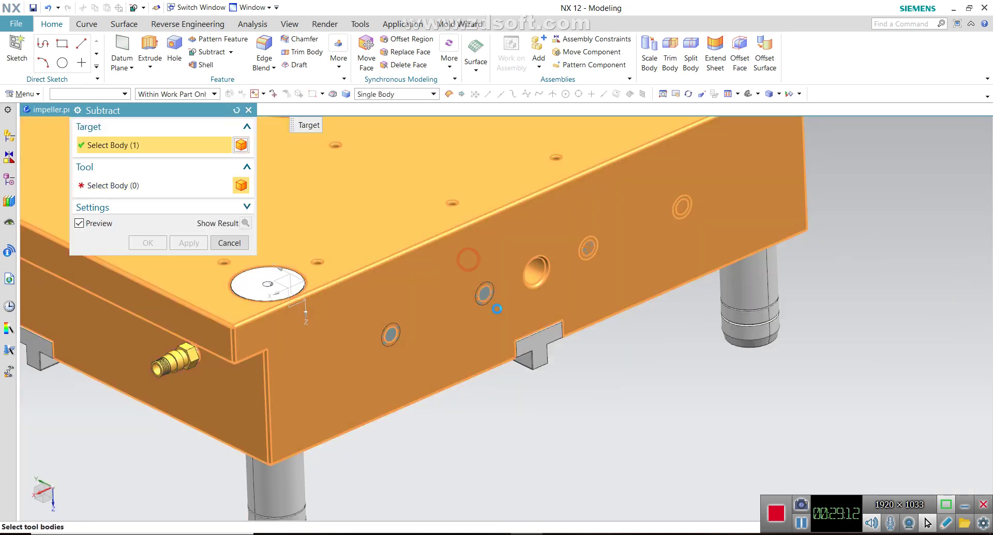
pyautogui.scroll(2, 480, 285)
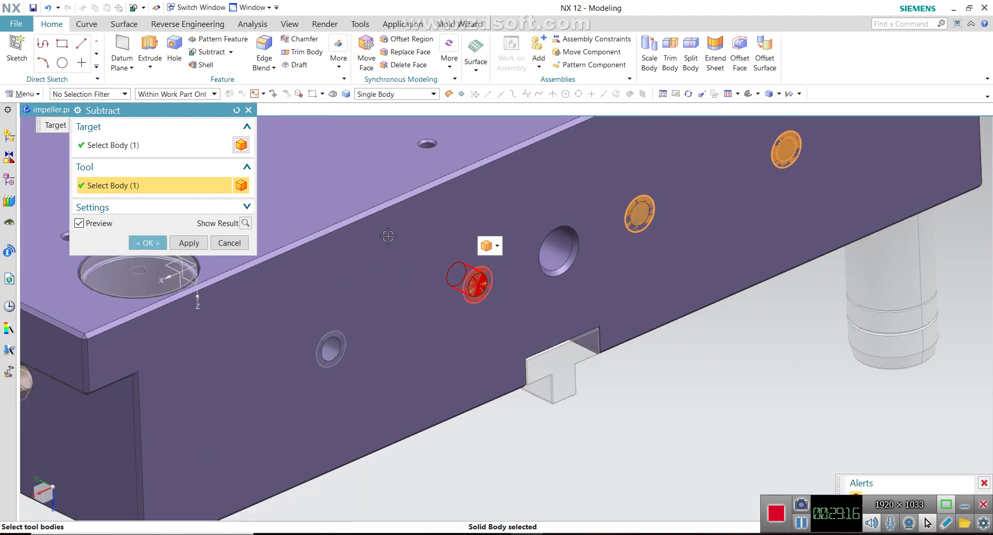
pyautogui.middleClick(446, 256)
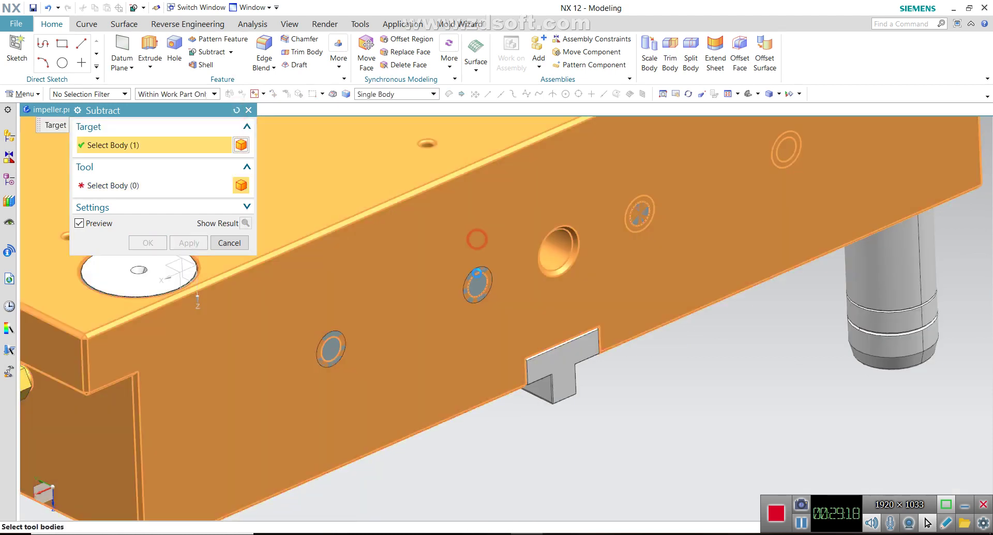
# Step: Subtract the next ring body from the plate with Keep Tool enabled
pyautogui.scroll(3, 476, 273)
pyautogui.click(476, 273)
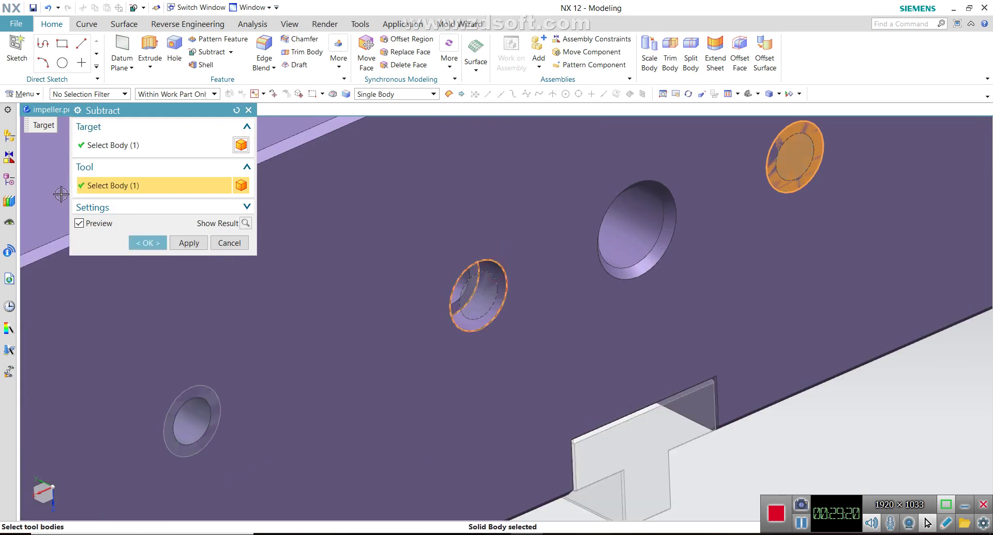
pyautogui.click(109, 211)
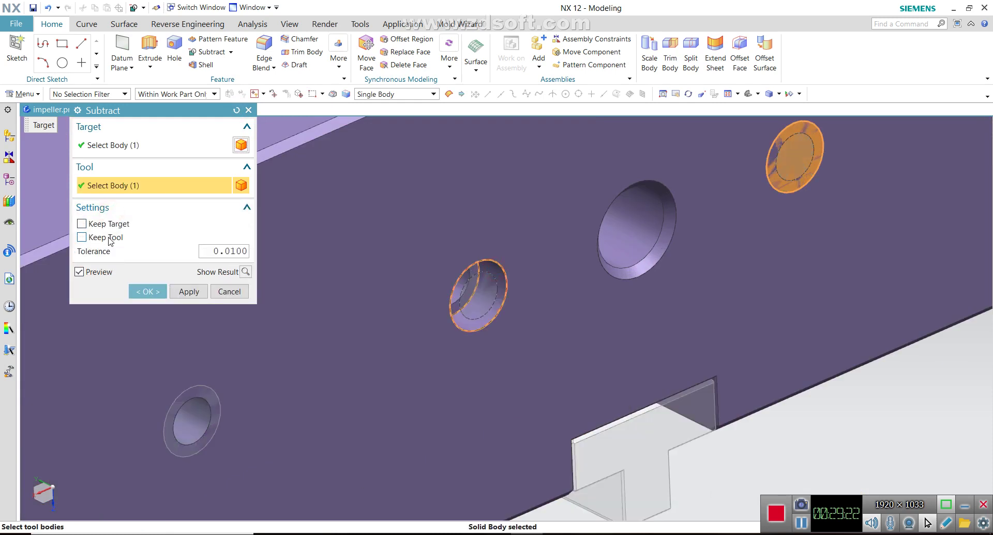
pyautogui.click(109, 238)
pyautogui.click(188, 292)
pyautogui.scroll(-3, 559, 326)
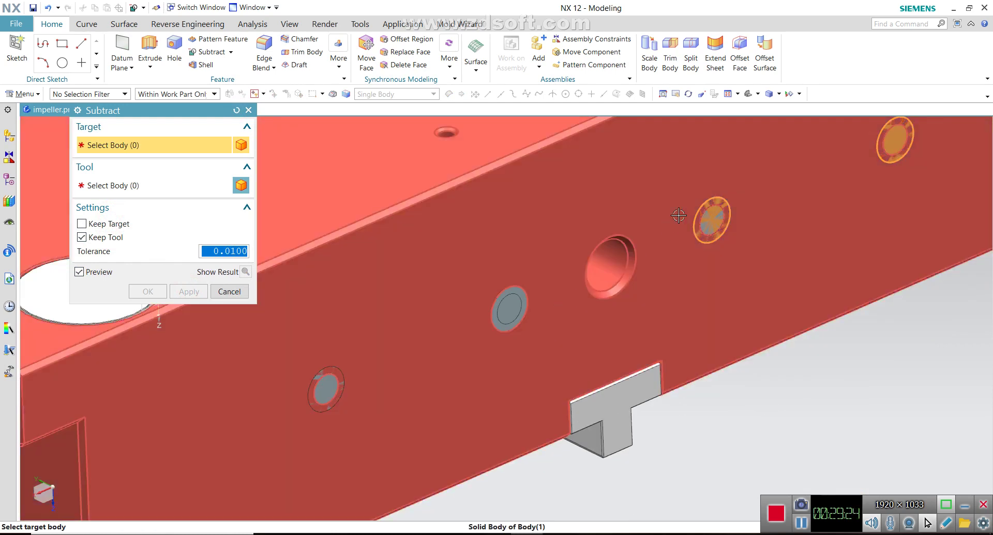
pyautogui.click(679, 215)
pyautogui.scroll(3, 678, 215)
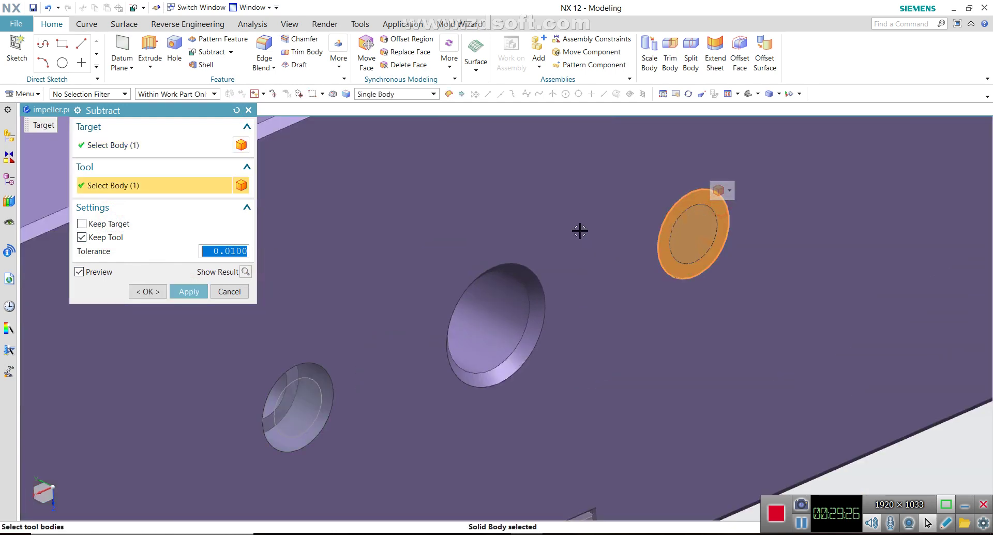
pyautogui.click(190, 292)
# Step: Subtract the last ring bodies from the plate and close the Subtract dialog
pyautogui.scroll(-3, 490, 267)
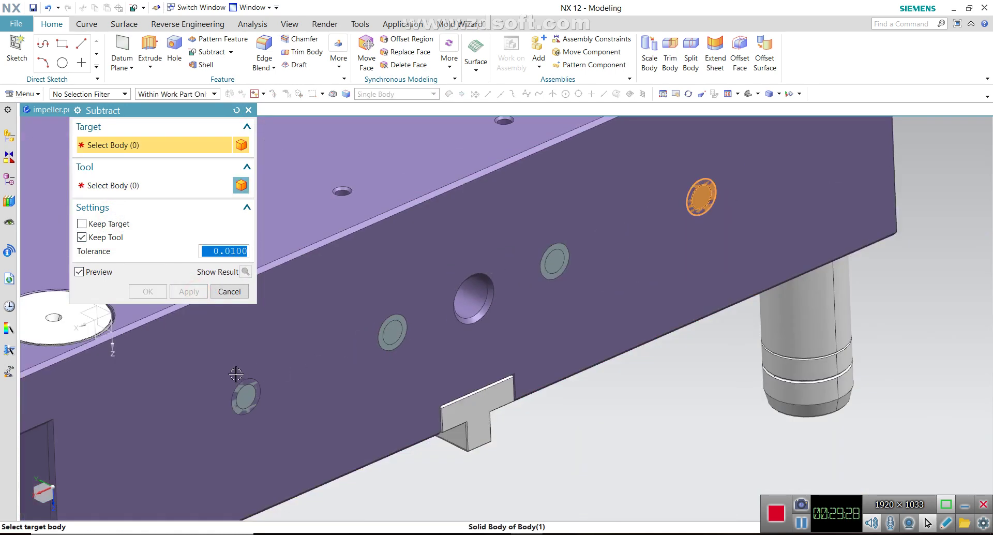
pyautogui.scroll(3, 250, 381)
pyautogui.click(250, 382)
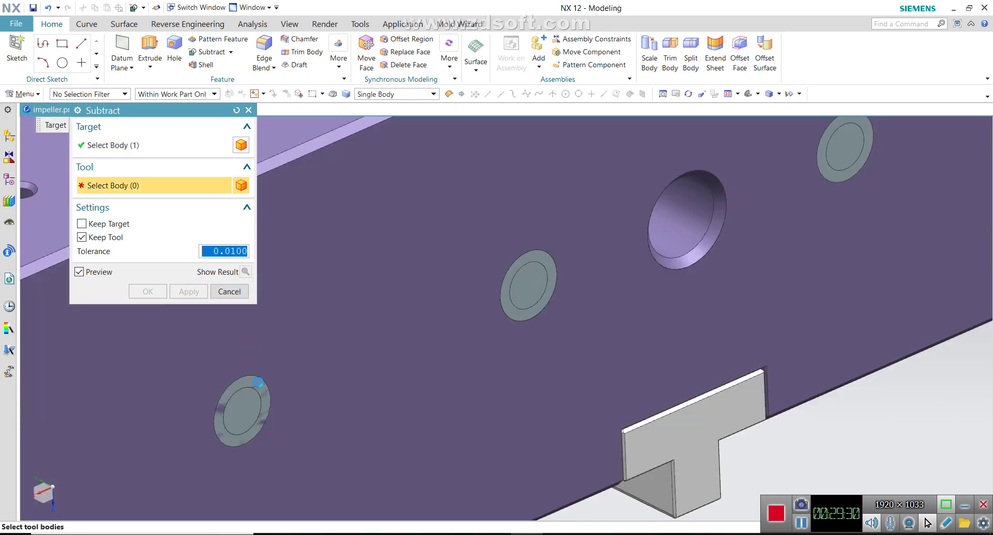
pyautogui.click(243, 407)
pyautogui.scroll(-5, 218, 398)
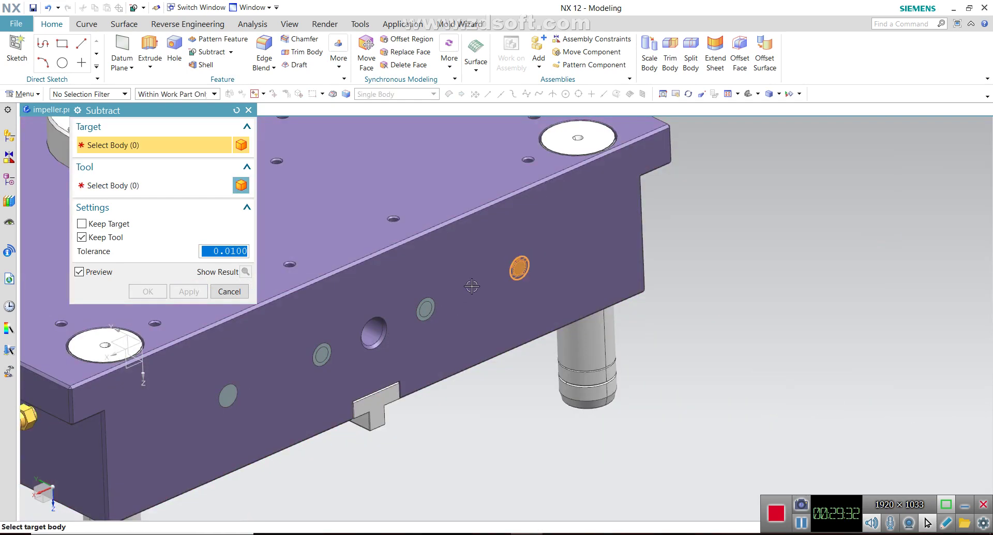
pyautogui.scroll(2, 471, 286)
pyautogui.click(530, 238)
pyautogui.click(526, 264)
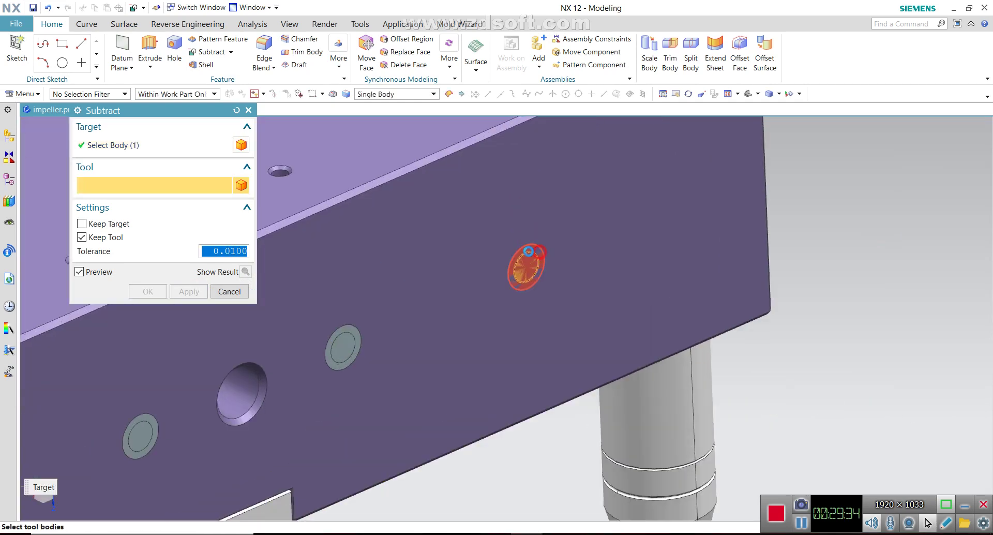
pyautogui.click(189, 291)
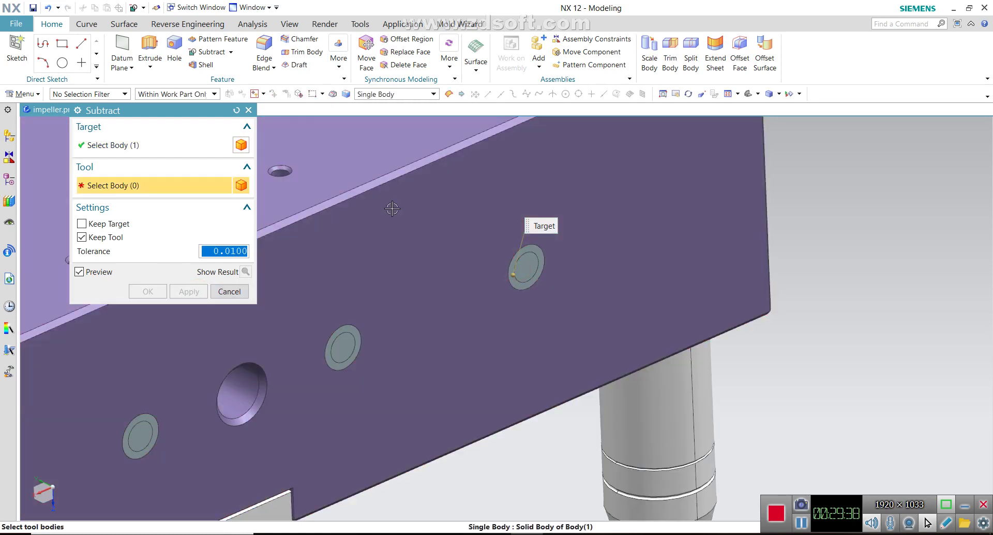
pyautogui.click(237, 109)
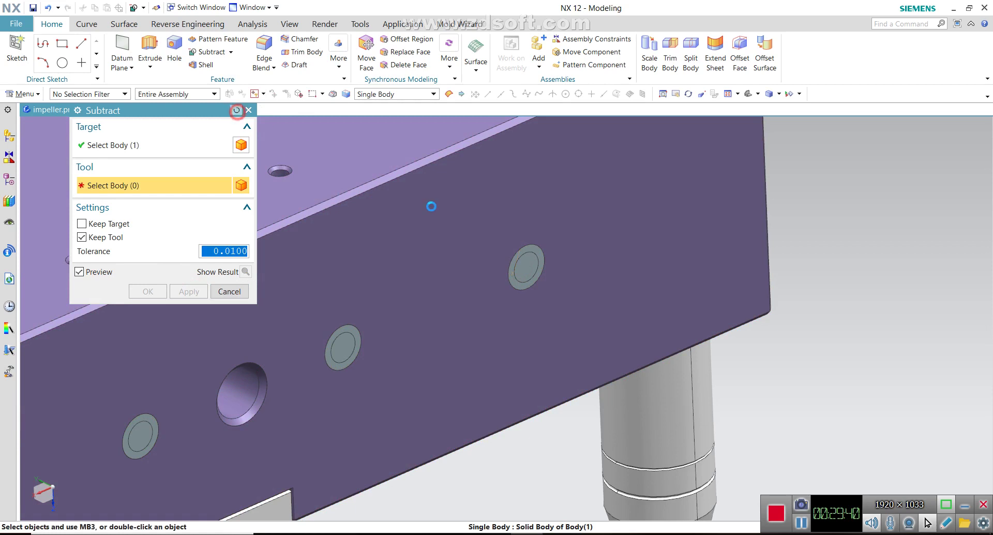
pyautogui.click(226, 244)
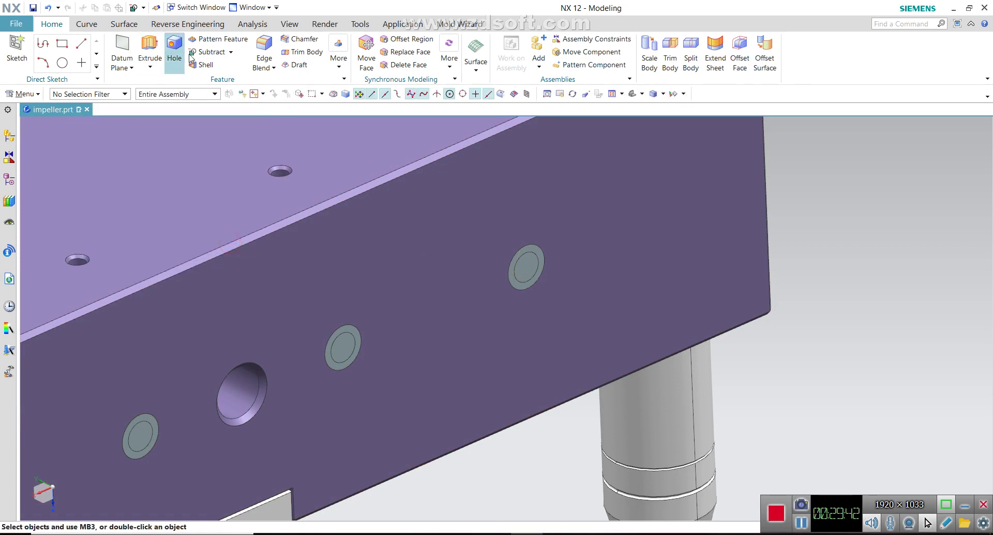
pyautogui.click(232, 52)
# Step: Unite the first side boss with the mold plate
pyautogui.click(211, 66)
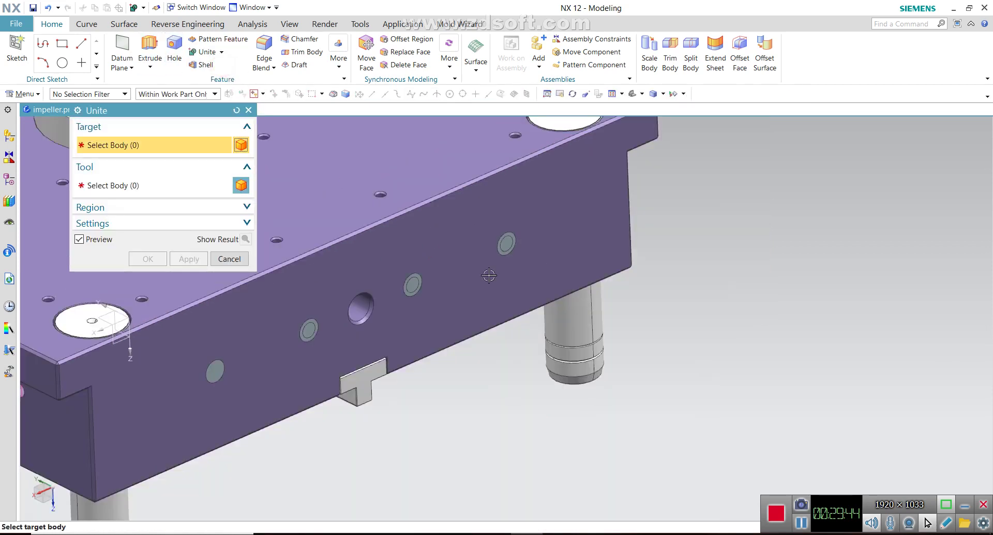
pyautogui.click(340, 308)
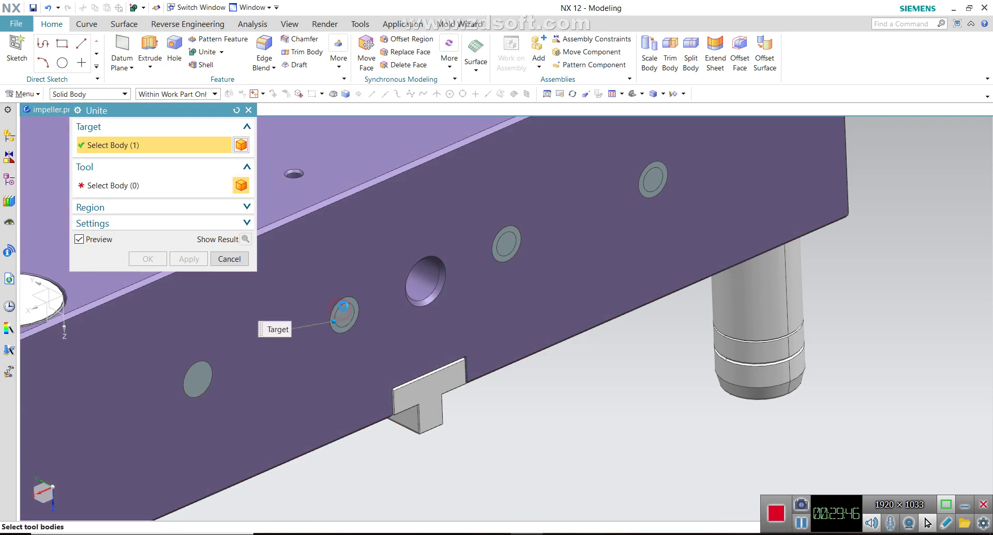
pyautogui.click(341, 310)
pyautogui.middleClick(383, 304)
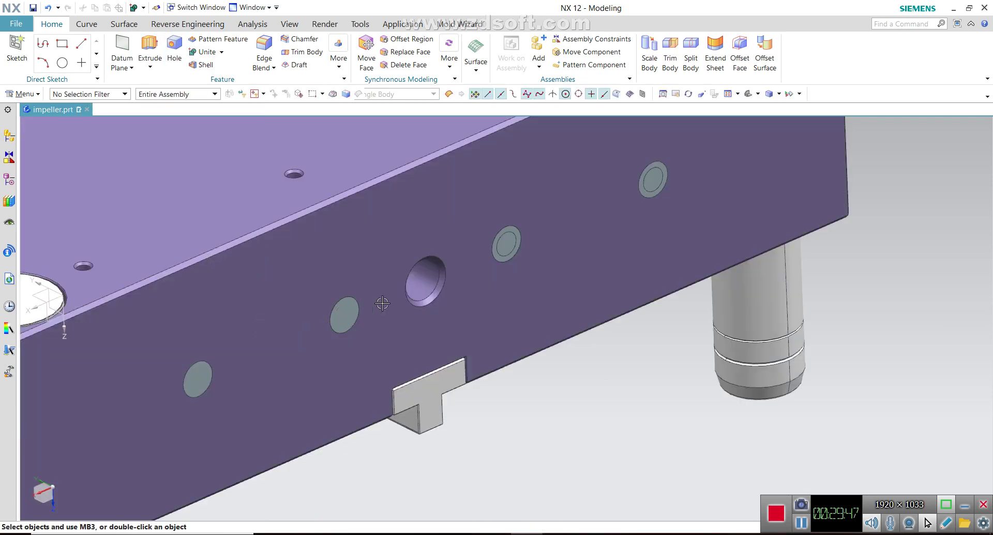
pyautogui.click(492, 252)
pyautogui.click(491, 255)
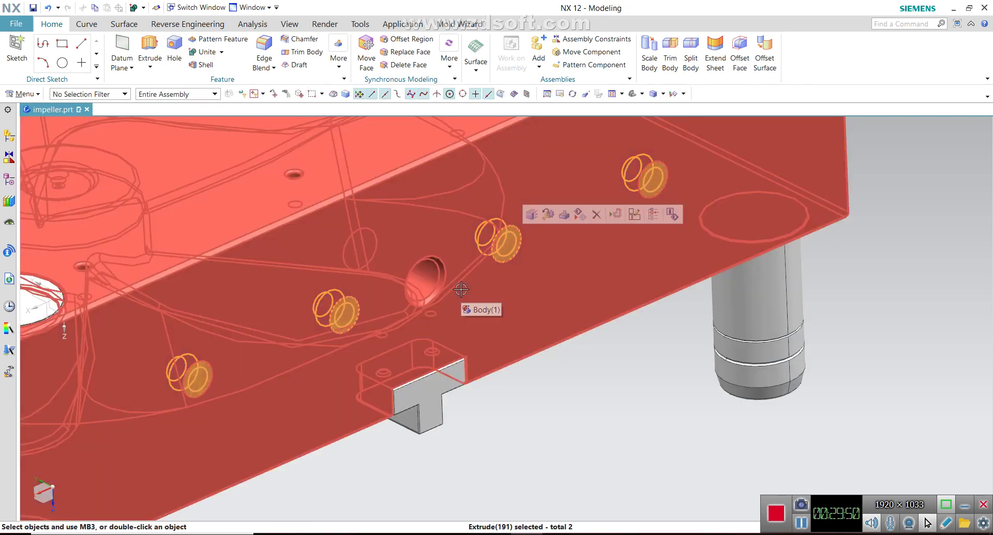
# Step: Unite another boss body with the plate as the tool body
pyautogui.click(207, 52)
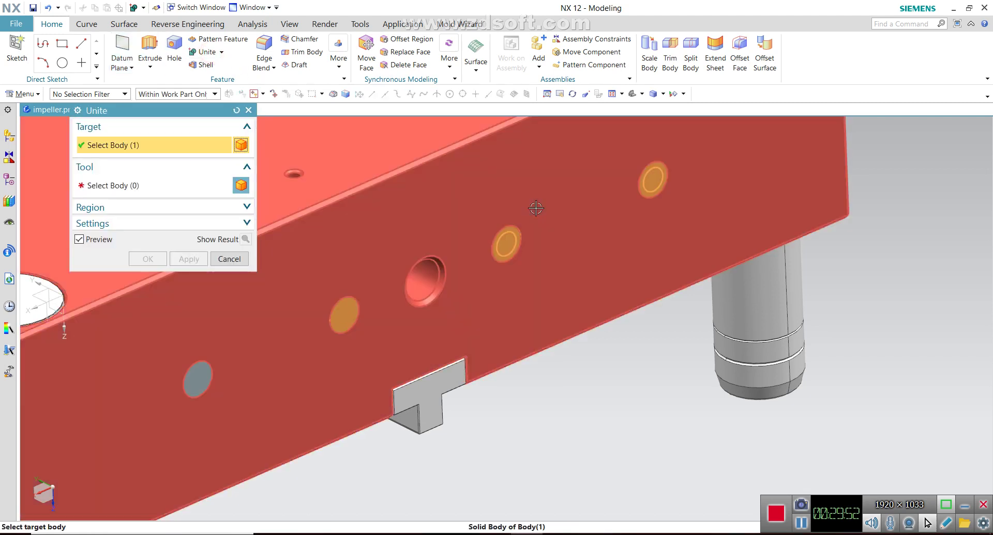
pyautogui.click(476, 235)
pyautogui.middleClick(475, 235)
pyautogui.click(207, 52)
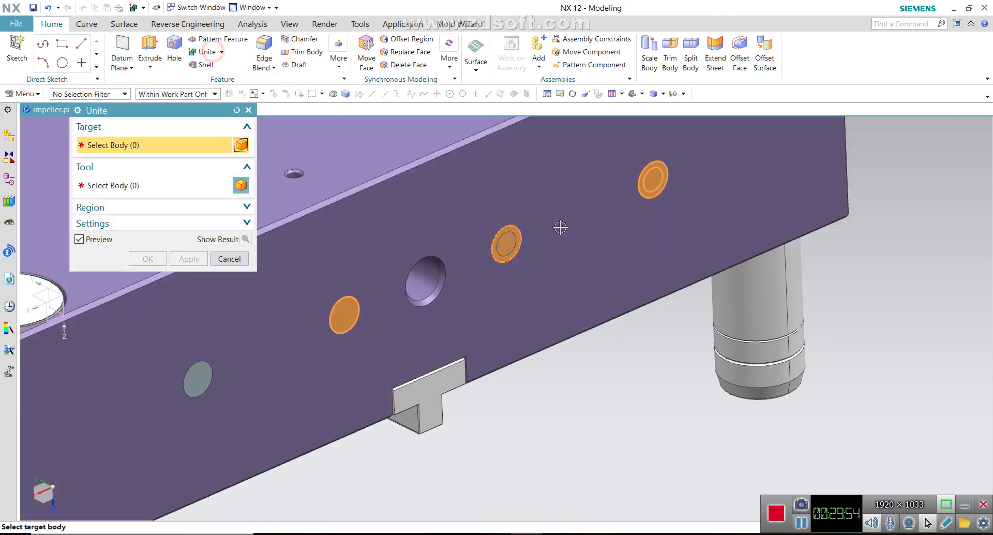
pyautogui.scroll(-2, 450, 241)
pyautogui.scroll(-2, 449, 242)
pyautogui.click(449, 241)
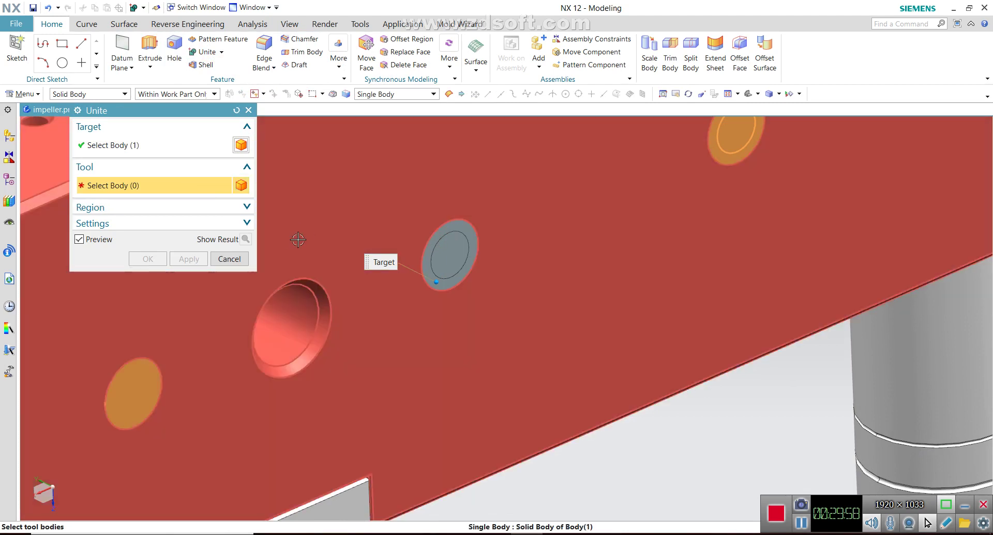
pyautogui.click(166, 184)
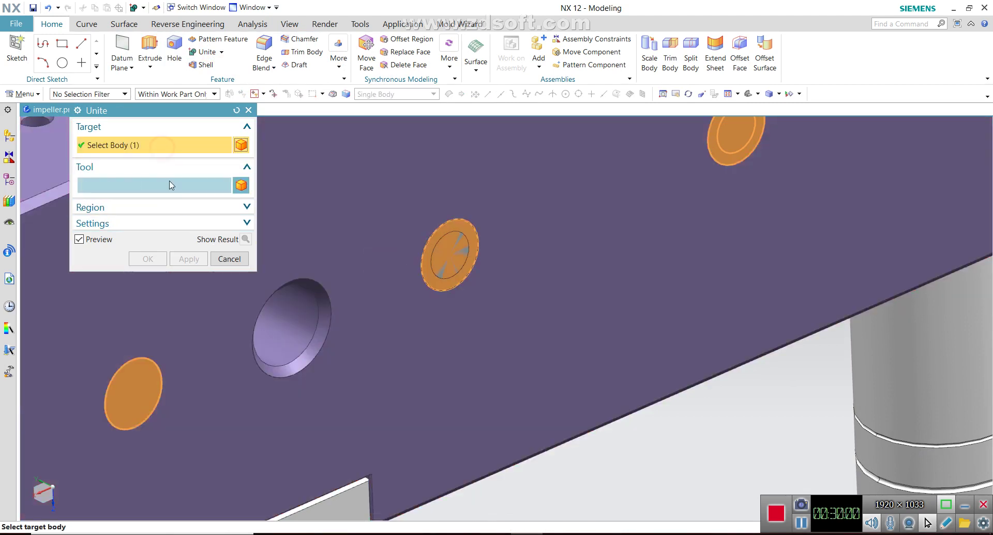
pyautogui.click(449, 250)
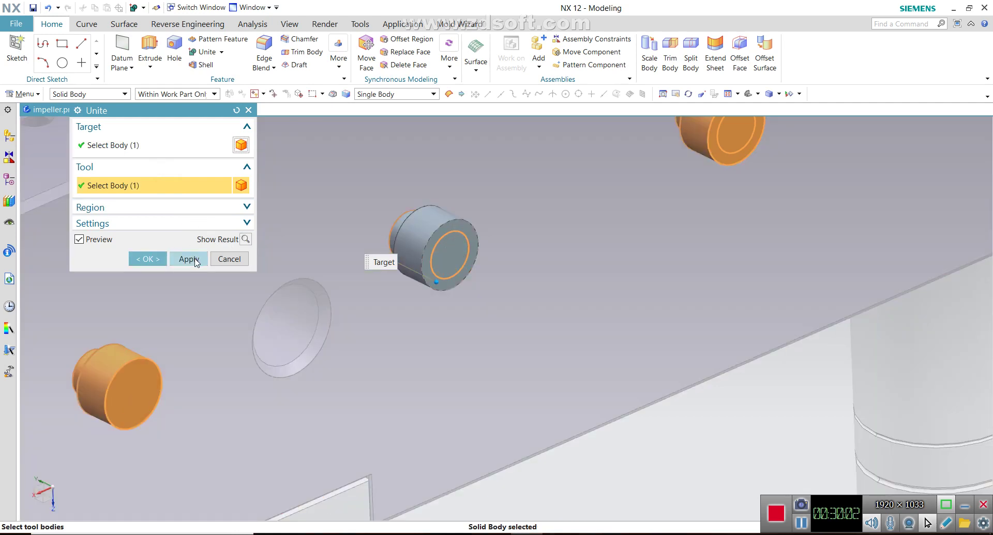
pyautogui.click(190, 259)
# Step: Unite the last boss with the plate and close the Unite dialog
pyautogui.scroll(3, 538, 233)
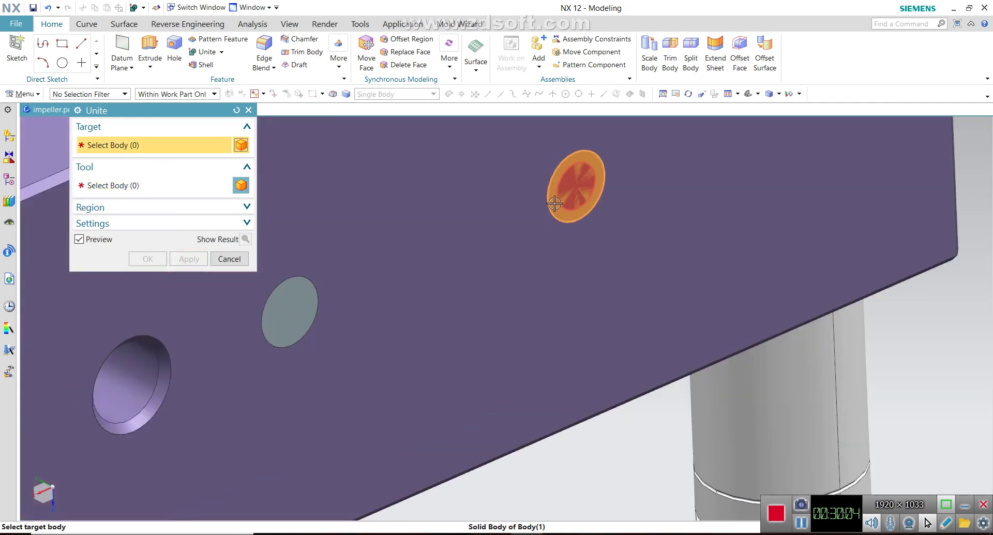
pyautogui.click(574, 190)
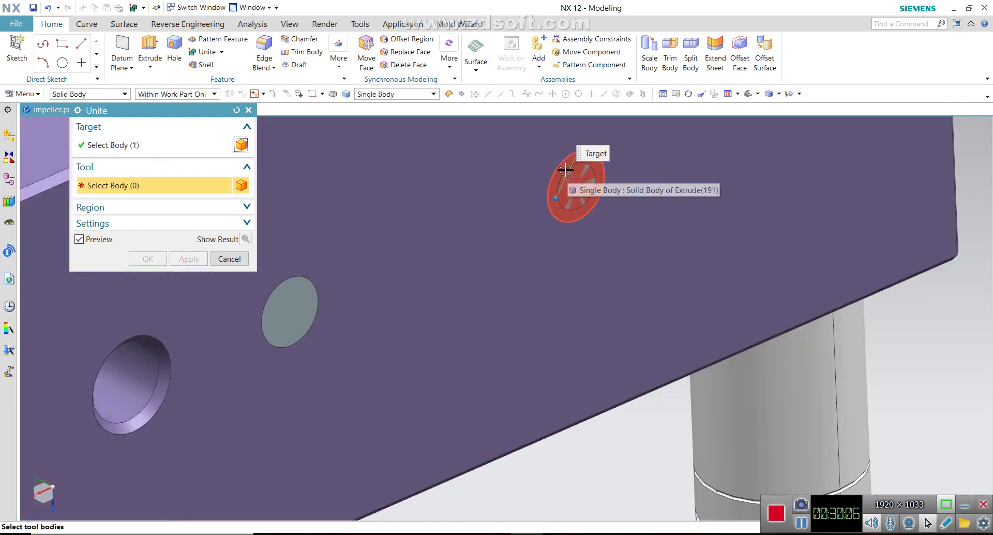
pyautogui.click(569, 182)
pyautogui.click(202, 259)
pyautogui.scroll(-4, 290, 274)
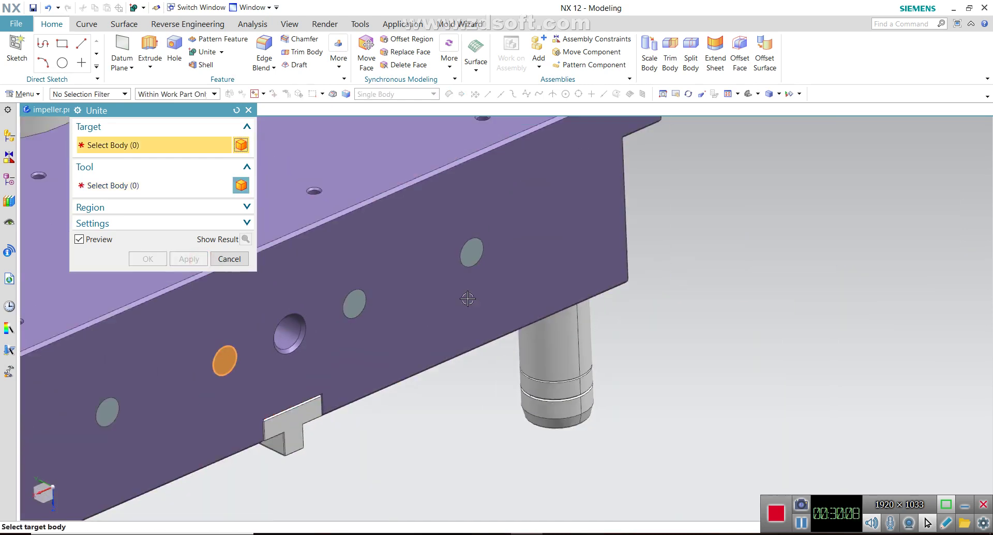
pyautogui.click(230, 259)
pyautogui.scroll(-4, 347, 329)
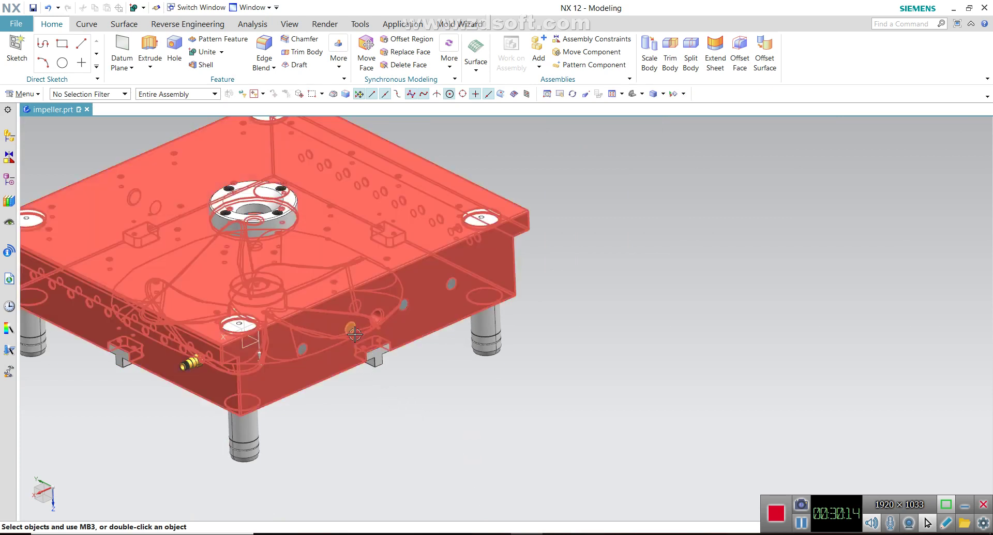
# Step: Fit and re-orient the plate, then select side hole feature Extrude (191) and delete it
pyautogui.scroll(3, 393, 398)
pyautogui.hotkey('ctrl', 'f')
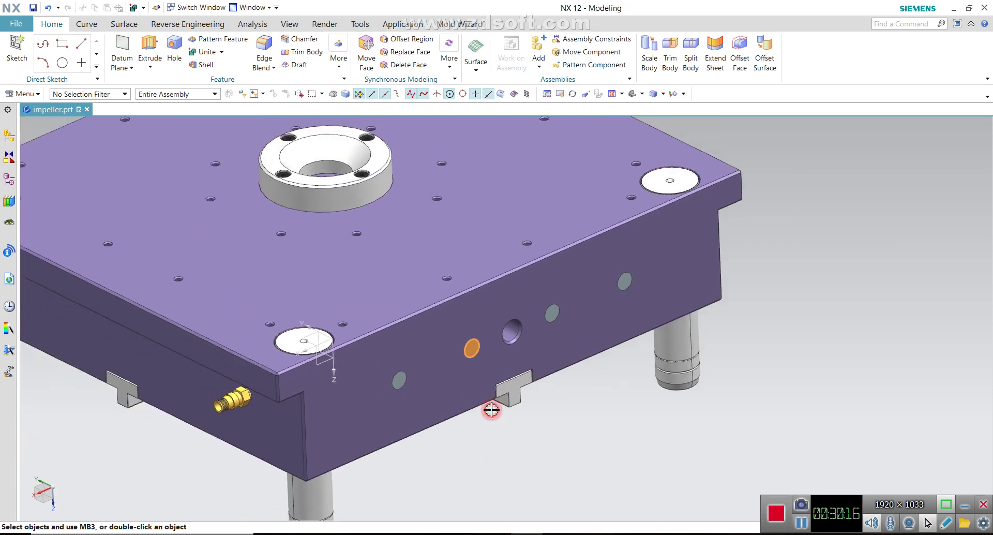
pyautogui.press('F8')
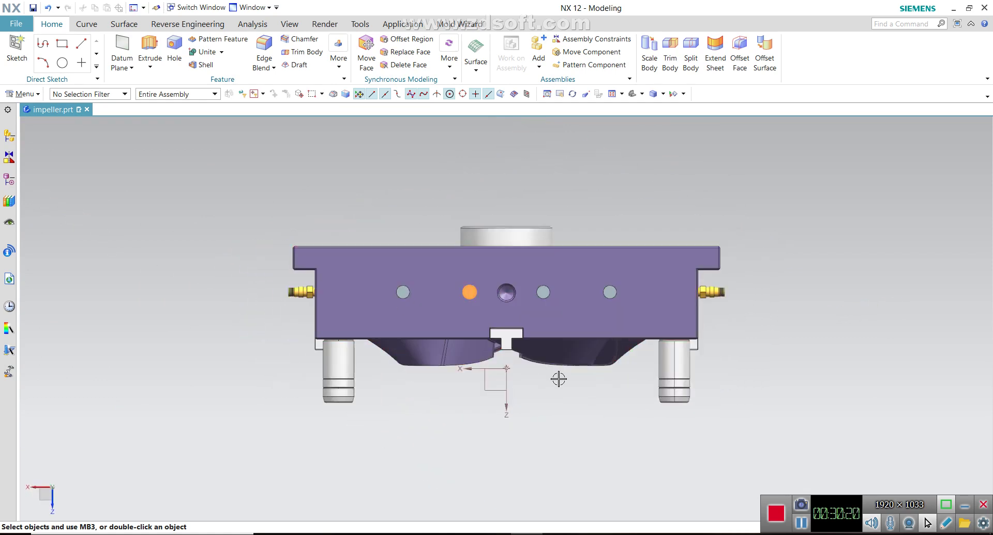
pyautogui.moveTo(559, 380); pyautogui.dragTo(559, 419, button='middle')
pyautogui.scroll(3, 558, 423)
pyautogui.click(558, 423)
pyautogui.press('Delete')
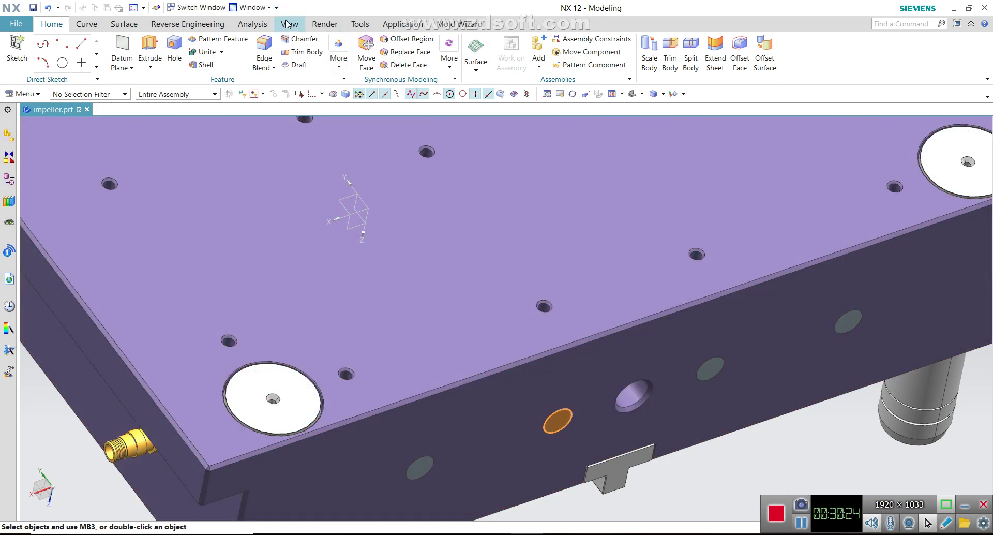
# Step: Inspect the cooling channels with View > Clip Section, then show the Part Navigator feature list
pyautogui.click(287, 24)
pyautogui.click(245, 51)
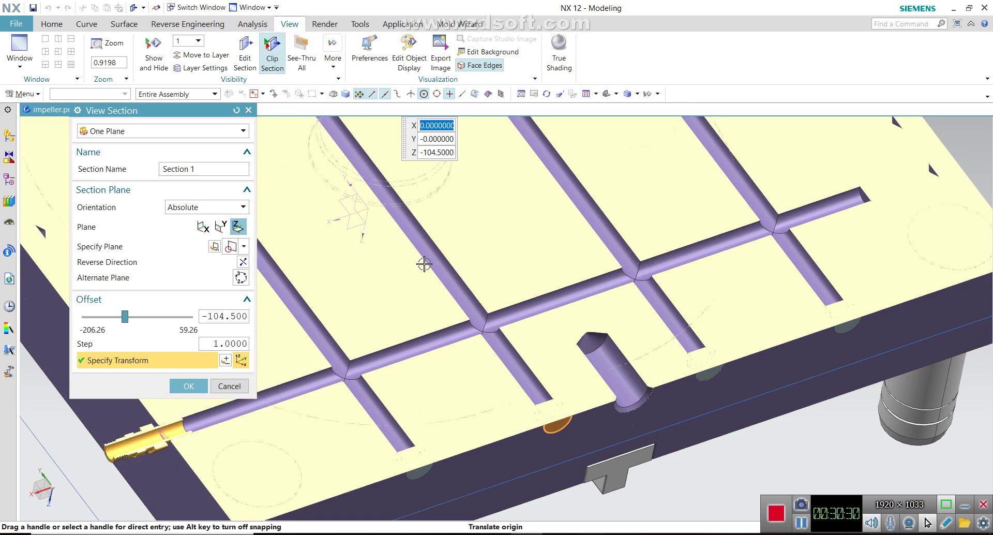
pyautogui.click(234, 387)
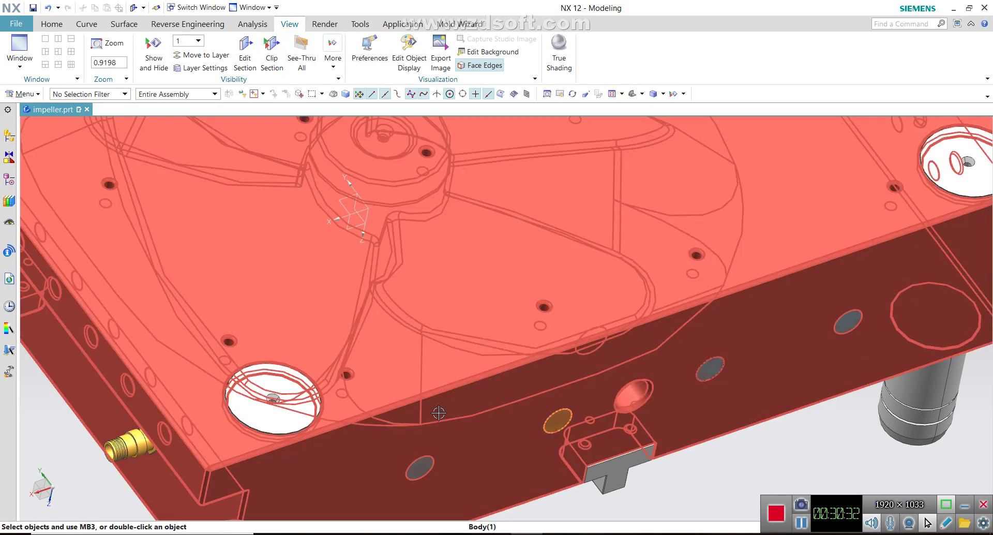
pyautogui.click(9, 179)
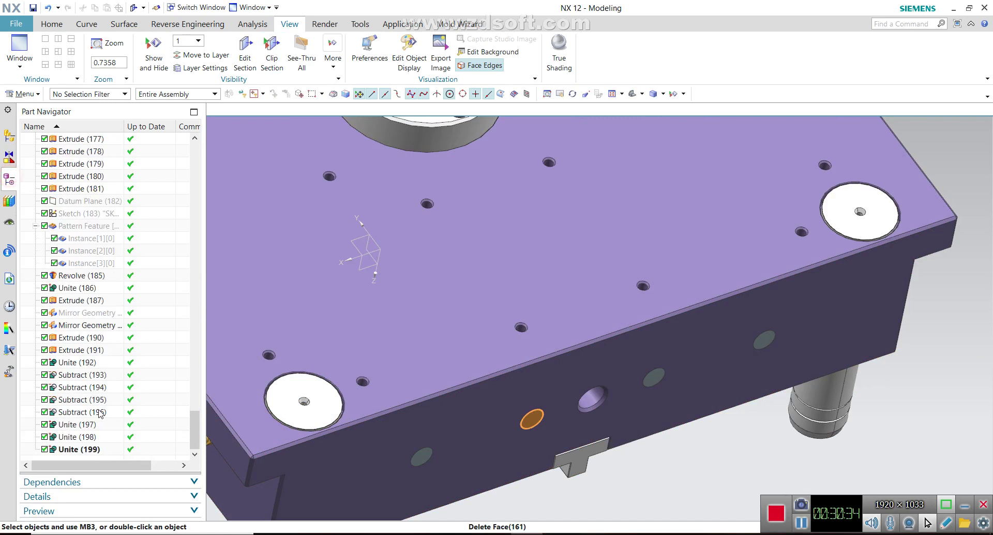
# Step: Edit Extrude (190) so its end distance is 20 mm
pyautogui.click(85, 340)
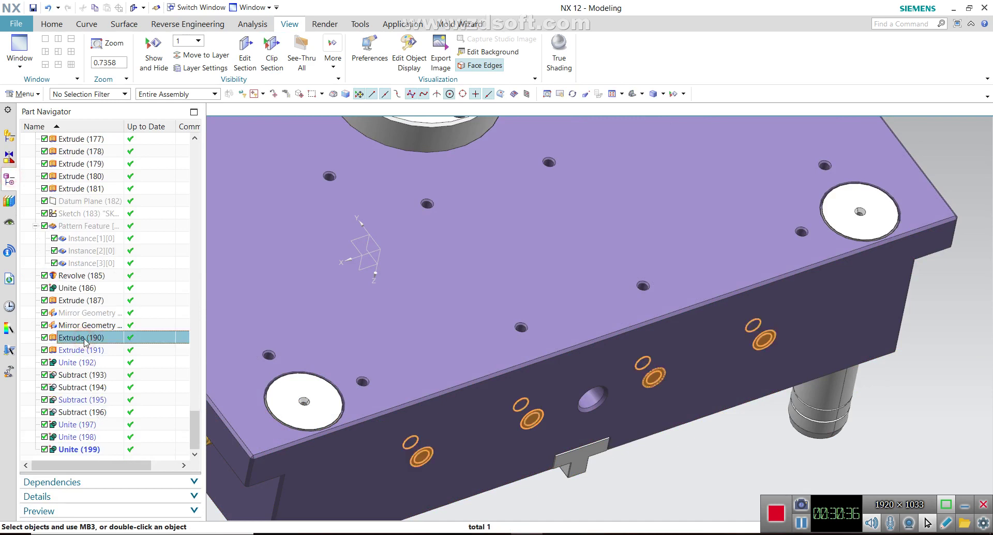
pyautogui.doubleClick(83, 338)
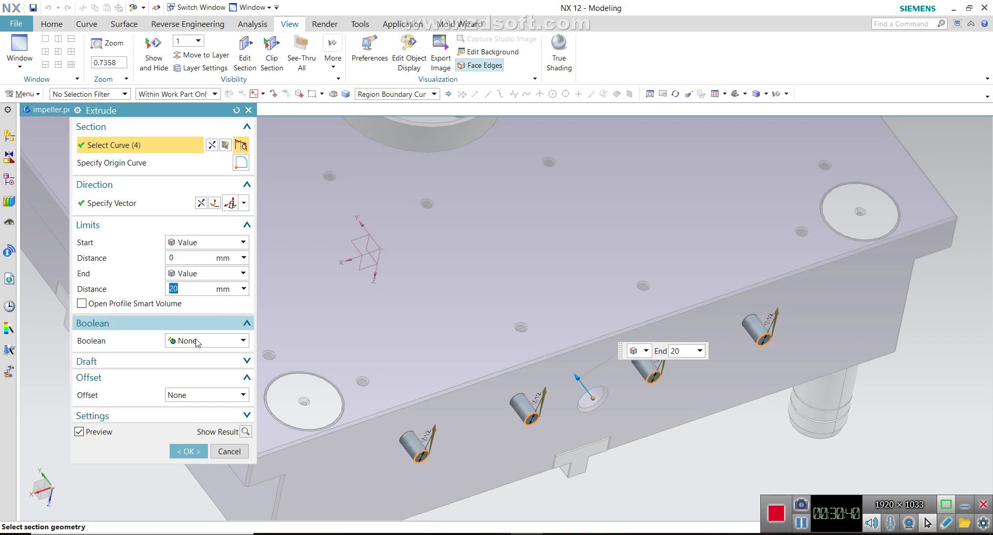
pyautogui.click(189, 451)
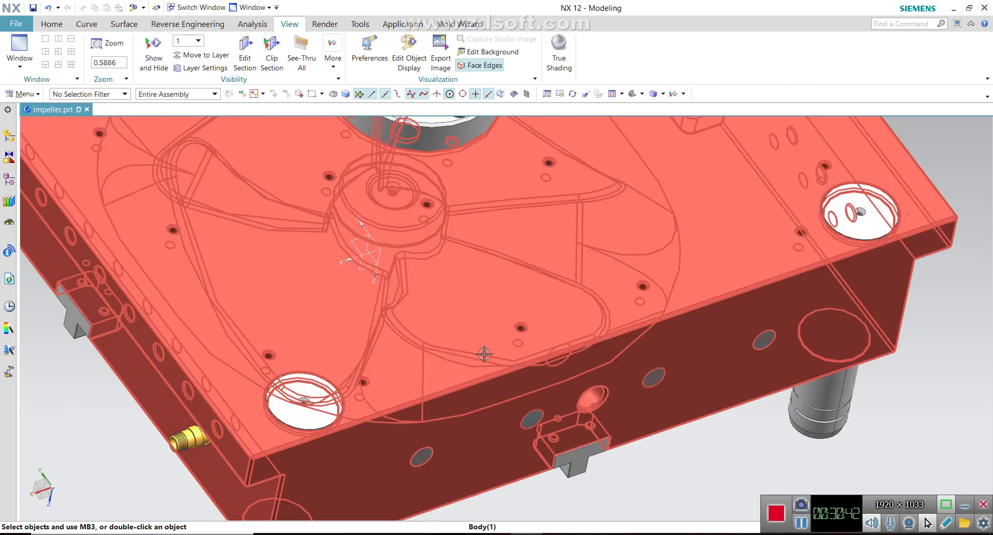
# Step: Section the plate to recheck the cooling channels from the front, then remove the section
pyautogui.scroll(1, 482, 358)
pyautogui.click(272, 52)
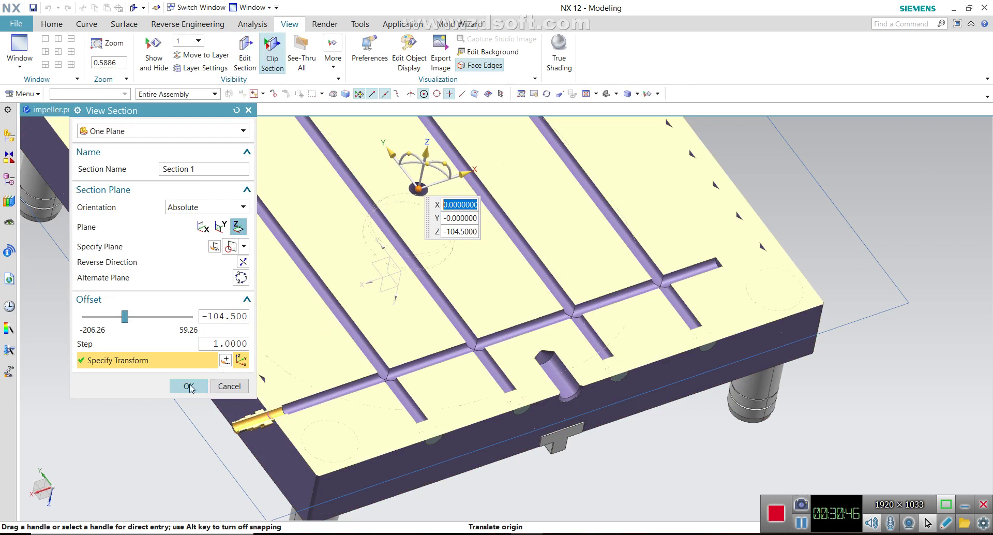
pyautogui.click(190, 388)
pyautogui.scroll(4, 640, 324)
pyautogui.scroll(1, 640, 324)
pyautogui.moveTo(326, 230)
pyautogui.mouseDown(button='middle')
pyautogui.moveTo(380, 274)
pyautogui.moveTo(816, 271)
pyautogui.mouseUp(button='middle')
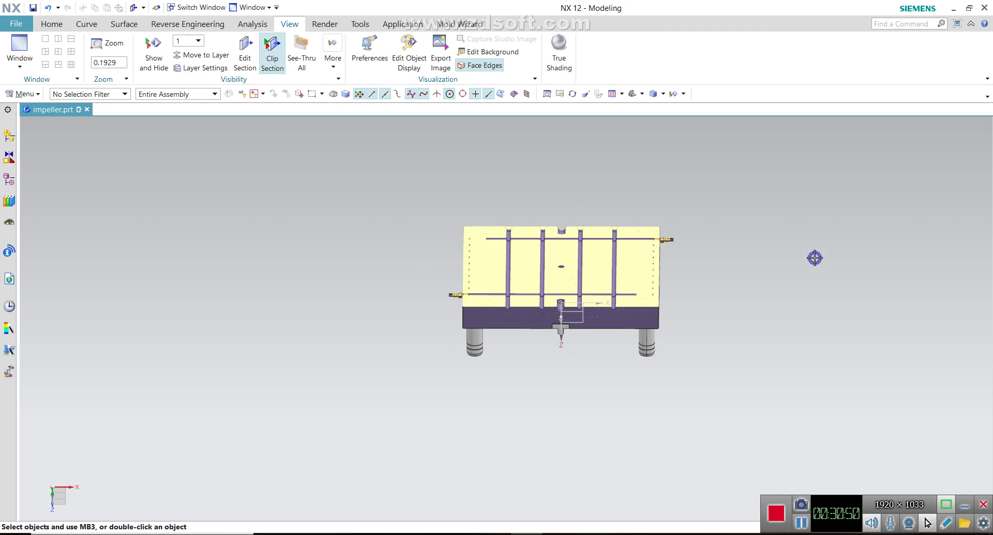
pyautogui.click(281, 72)
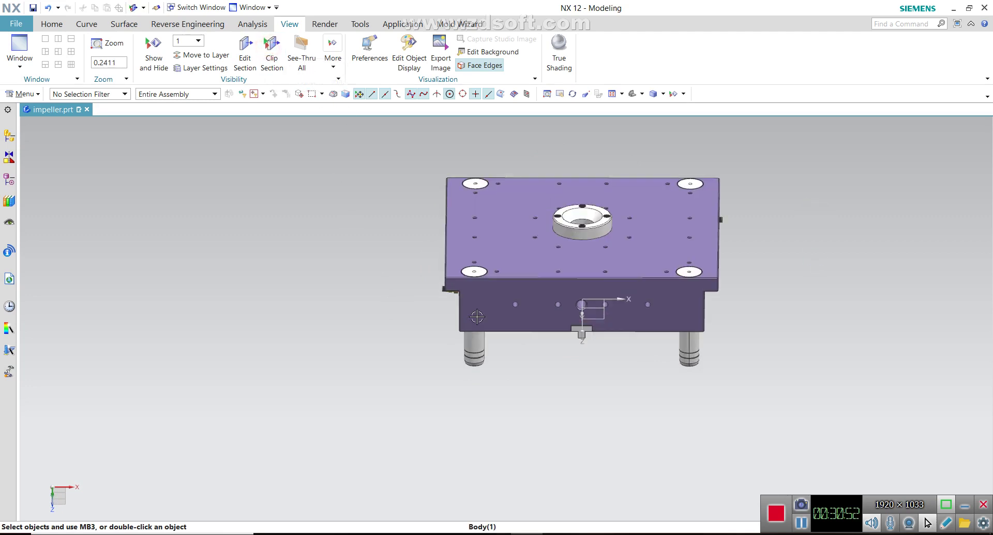
# Step: Start an Extrude sketch on the plate's front side face
pyautogui.click(52, 24)
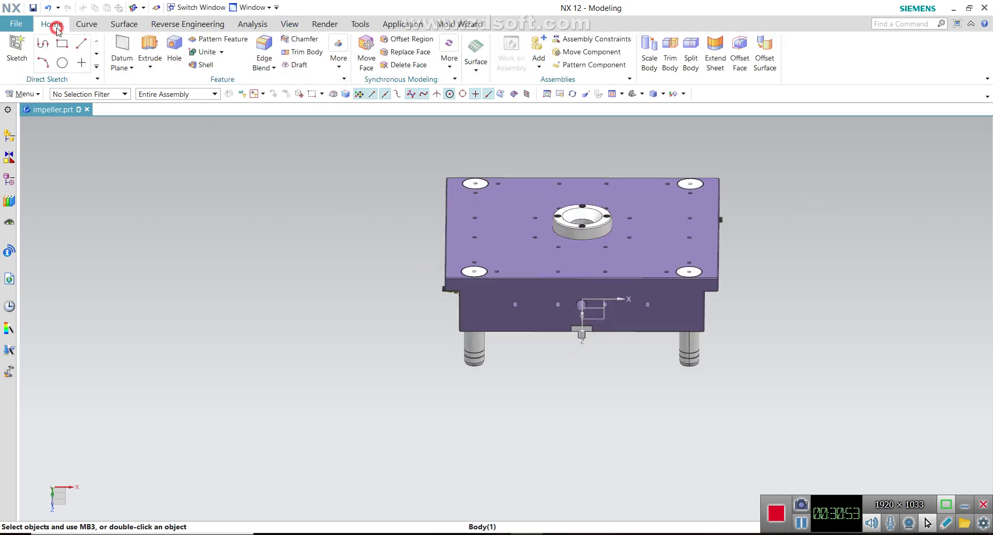
pyautogui.click(150, 49)
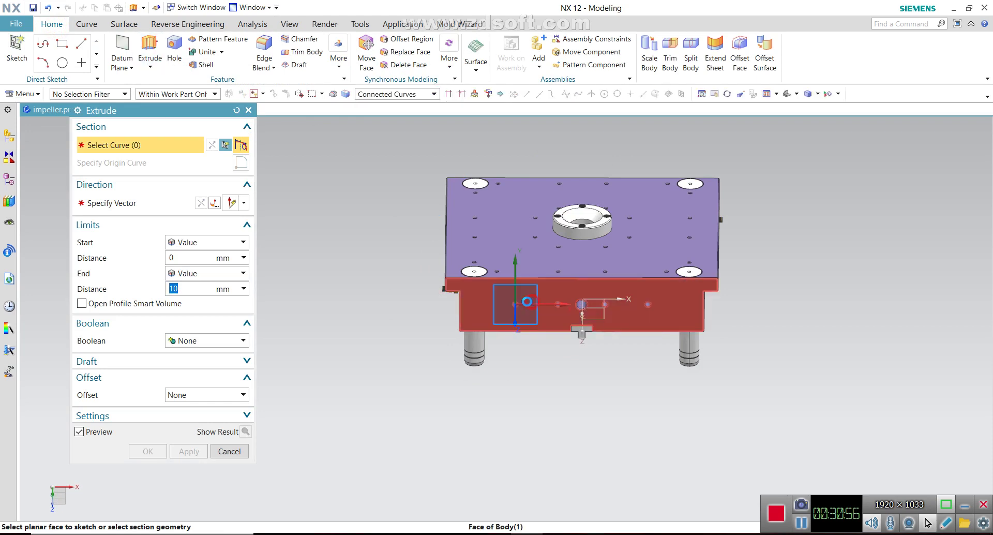
pyautogui.click(518, 306)
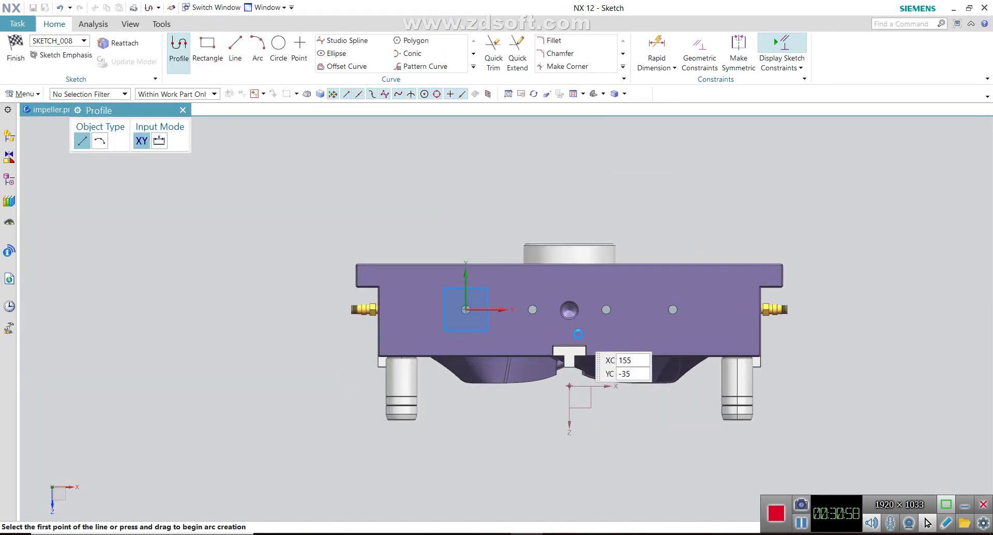
# Step: Draw 12 mm diameter circles centred on the four side holes and finish the sketch
pyautogui.click(279, 47)
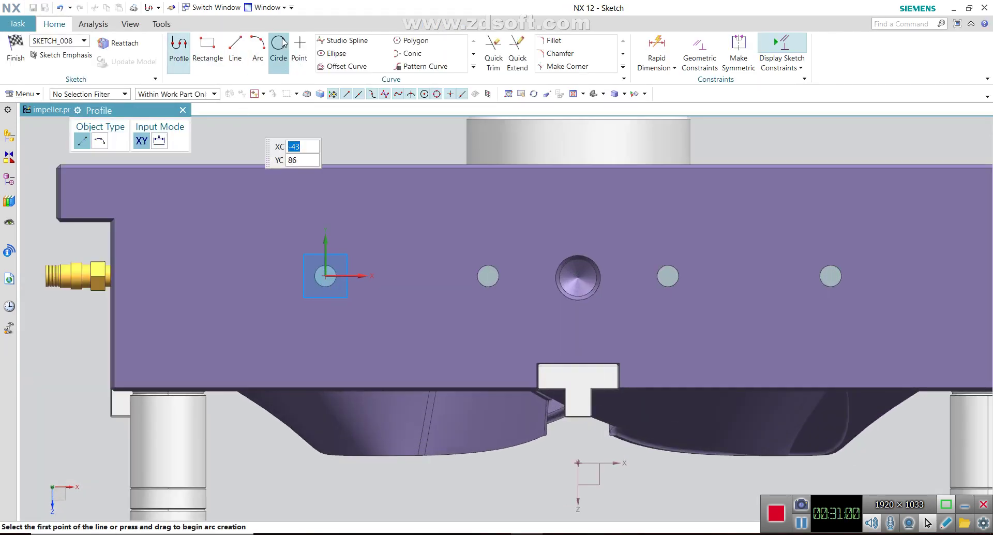
pyautogui.click(323, 272)
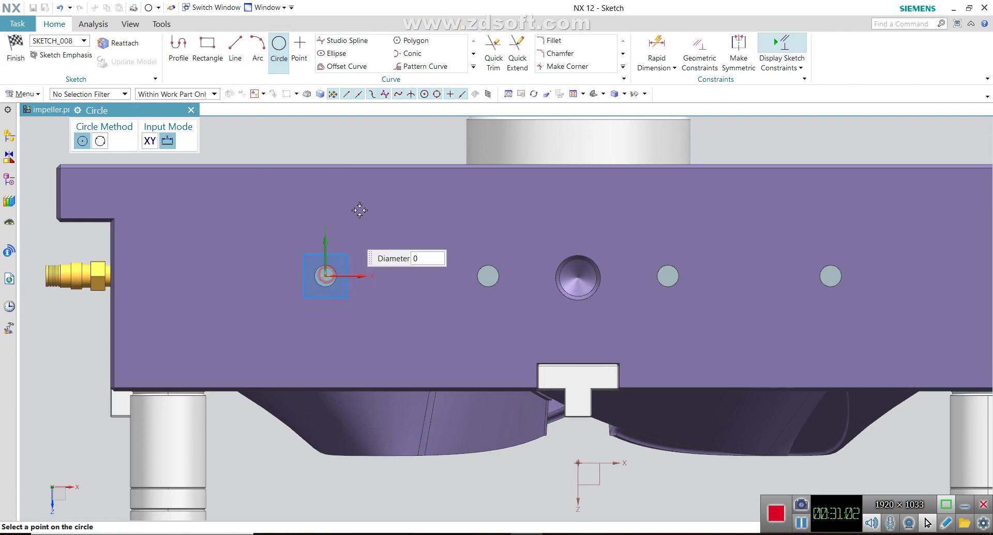
pyautogui.write('2')
pyautogui.press('Return')
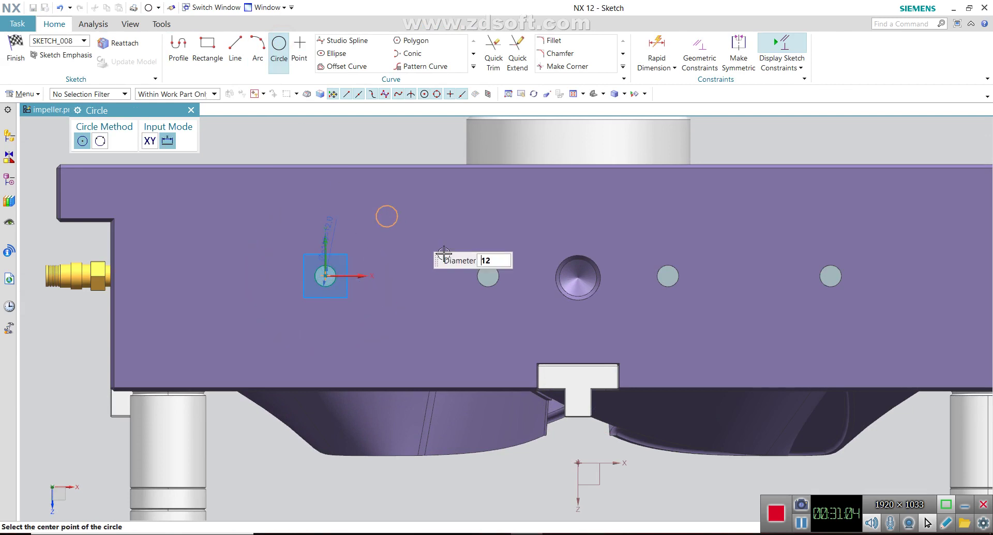
pyautogui.click(488, 275)
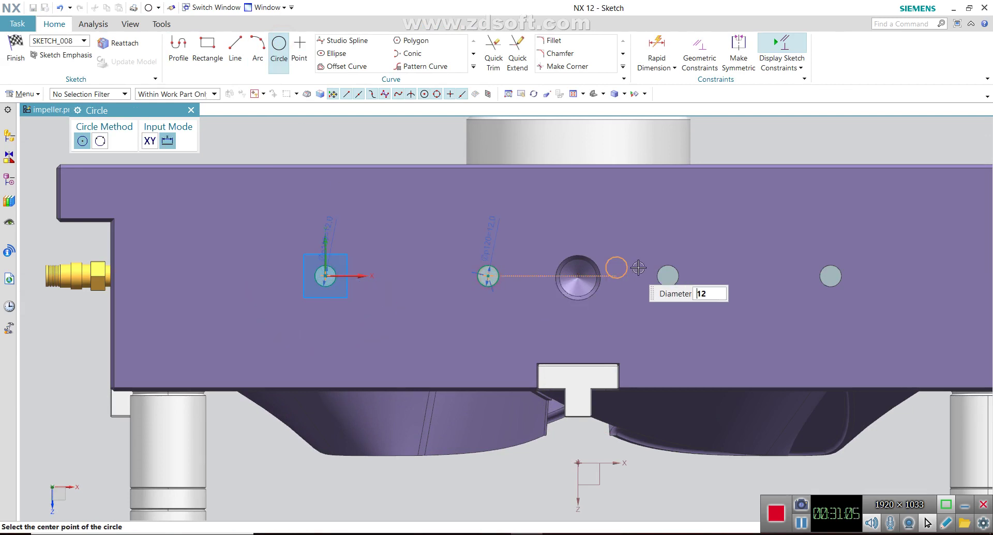
pyautogui.click(668, 275)
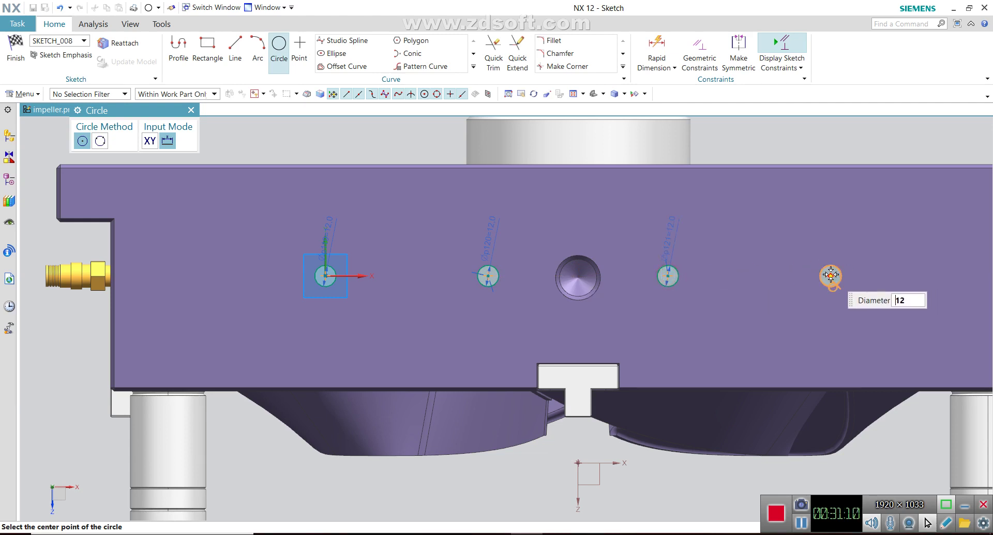
pyautogui.click(830, 276)
pyautogui.click(15, 52)
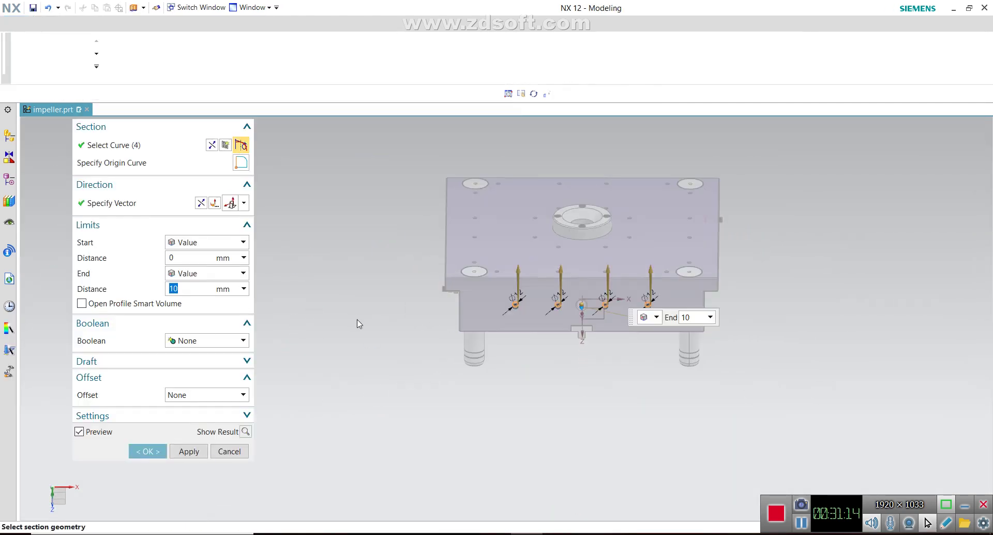
# Step: Extrude the four circles 20 mm into the plate with reversed direction
pyautogui.moveTo(371, 339); pyautogui.dragTo(388, 331, button='middle')
pyautogui.scroll(3, 388, 331)
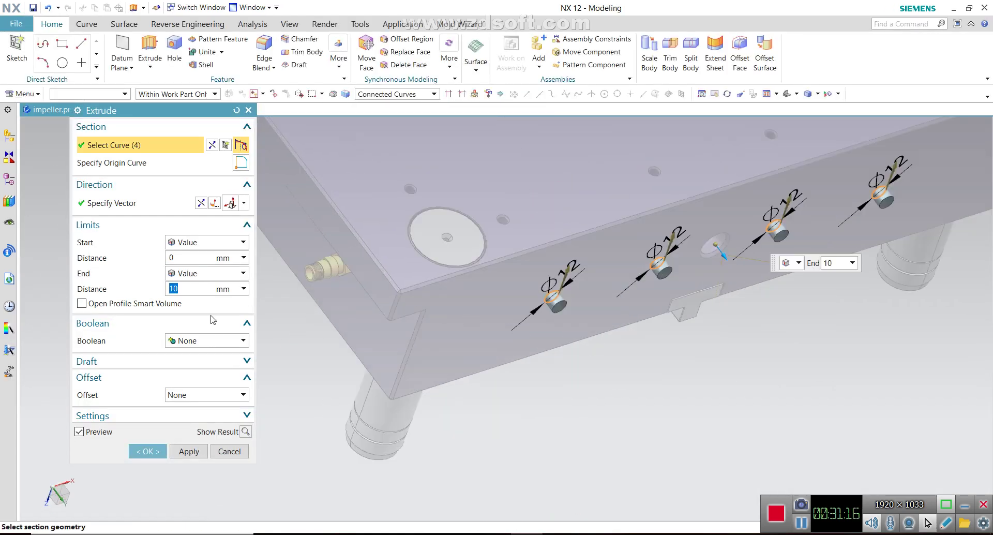
pyautogui.click(201, 203)
pyautogui.click(193, 287)
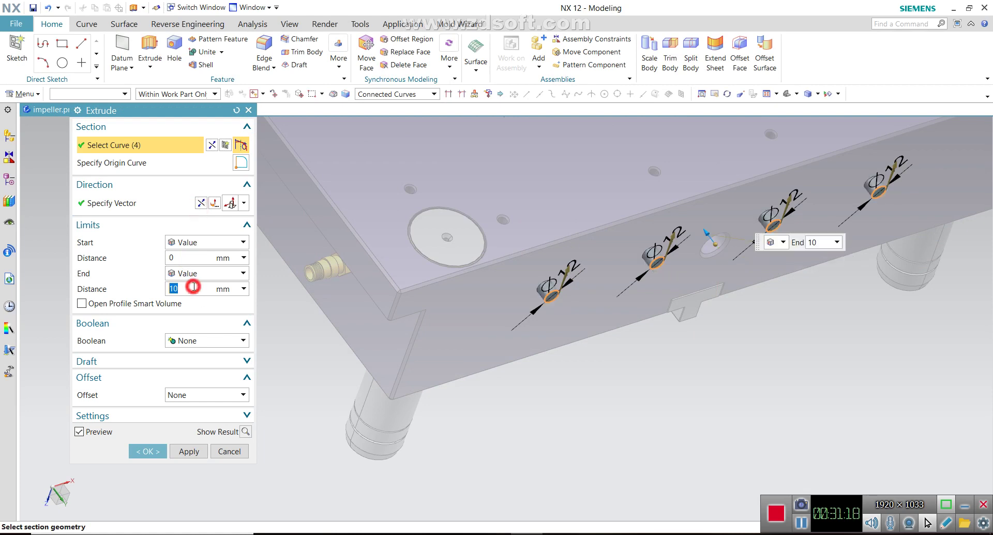
pyautogui.write('20')
pyautogui.press('Return')
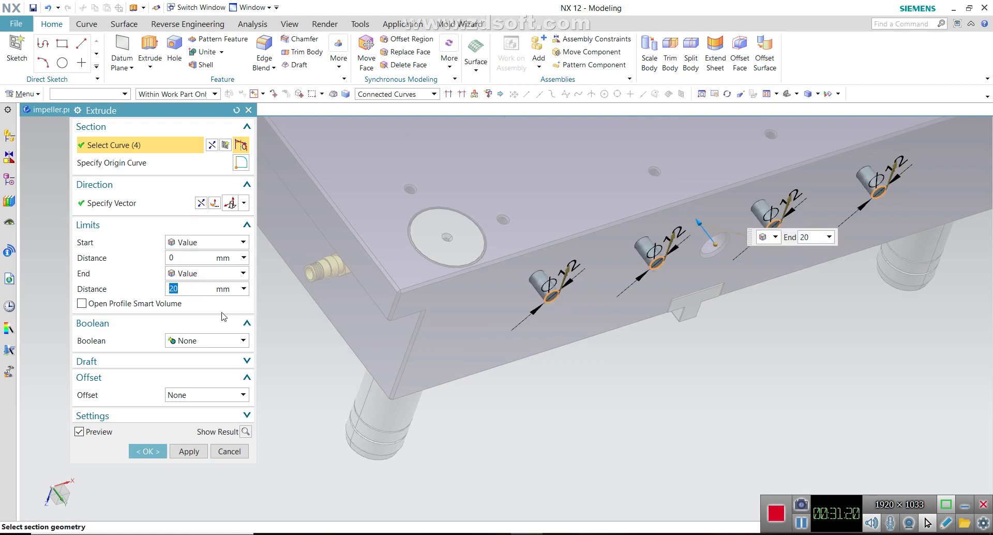
pyautogui.click(201, 446)
# Step: Extrude the four hole edges 10 mm, reversed, as rings with a 3 mm single-sided offset
pyautogui.scroll(1, 557, 288)
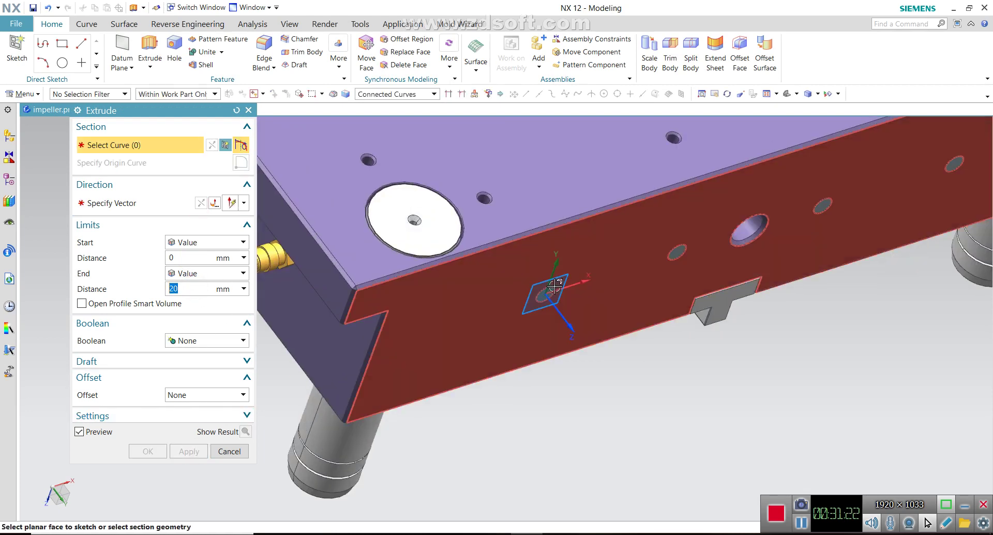
pyautogui.scroll(2, 557, 291)
pyautogui.click(533, 293)
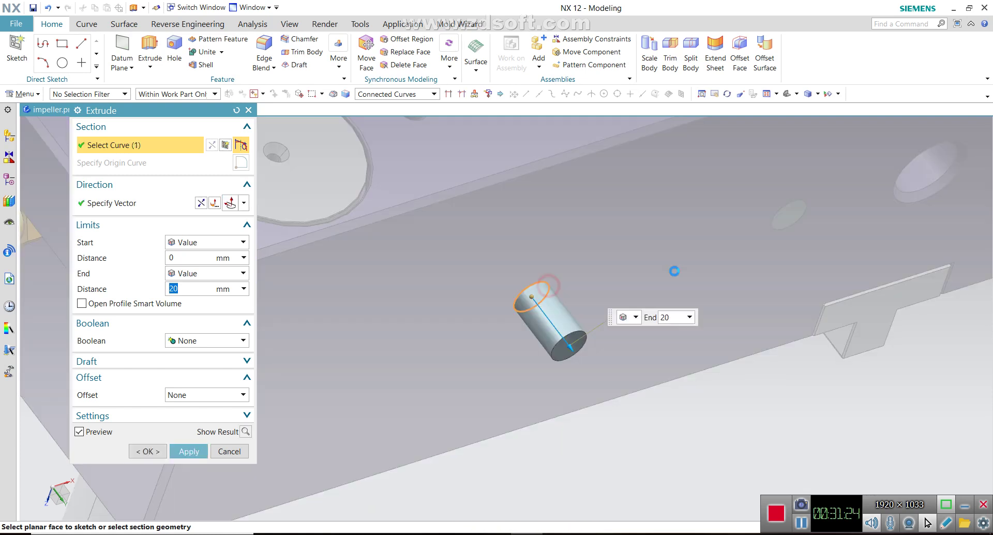
pyautogui.click(805, 205)
pyautogui.scroll(-4, 538, 298)
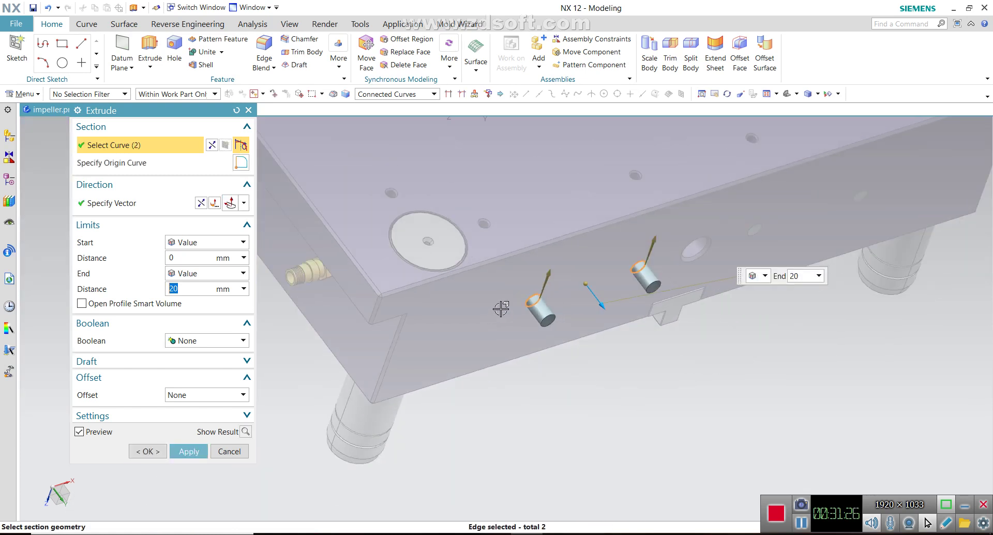
pyautogui.click(761, 227)
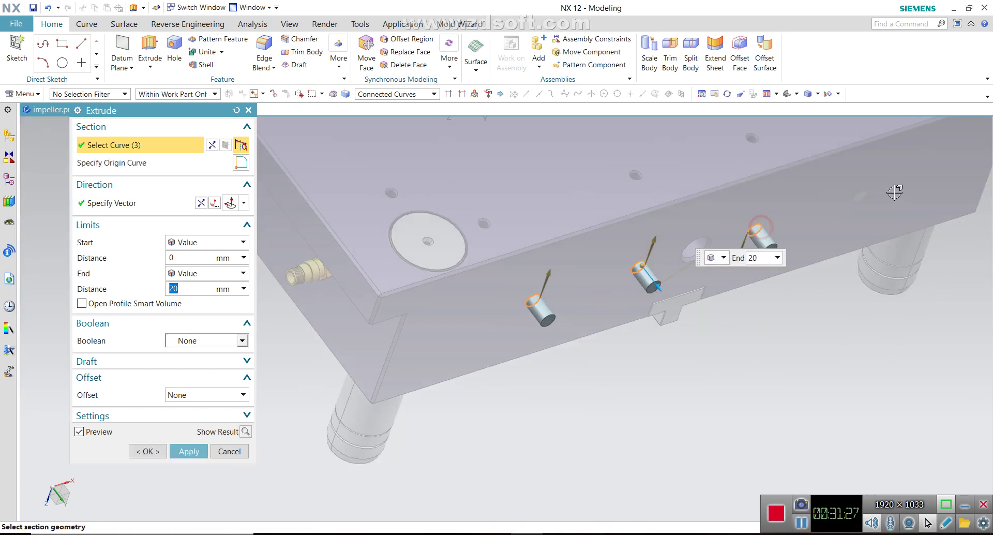
pyautogui.click(865, 193)
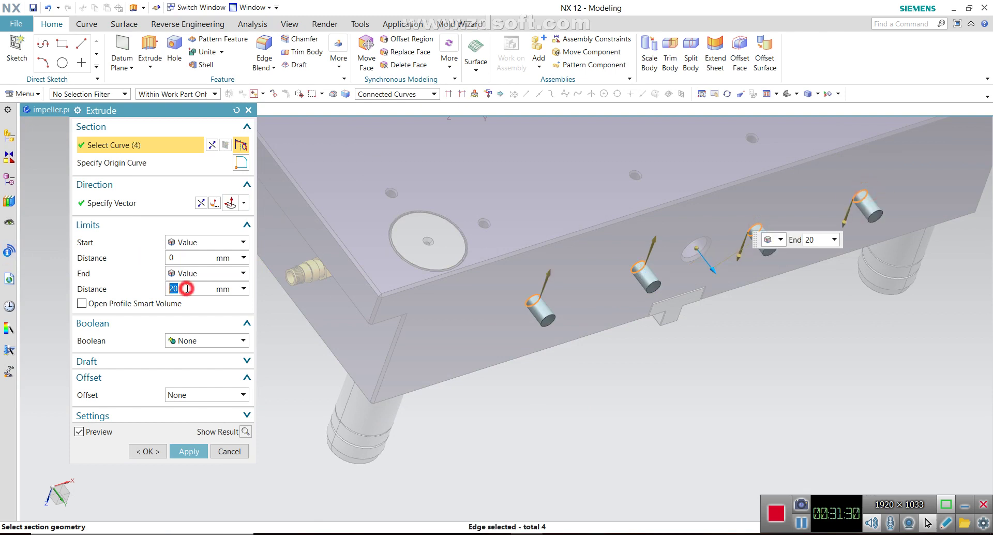
pyautogui.write('10')
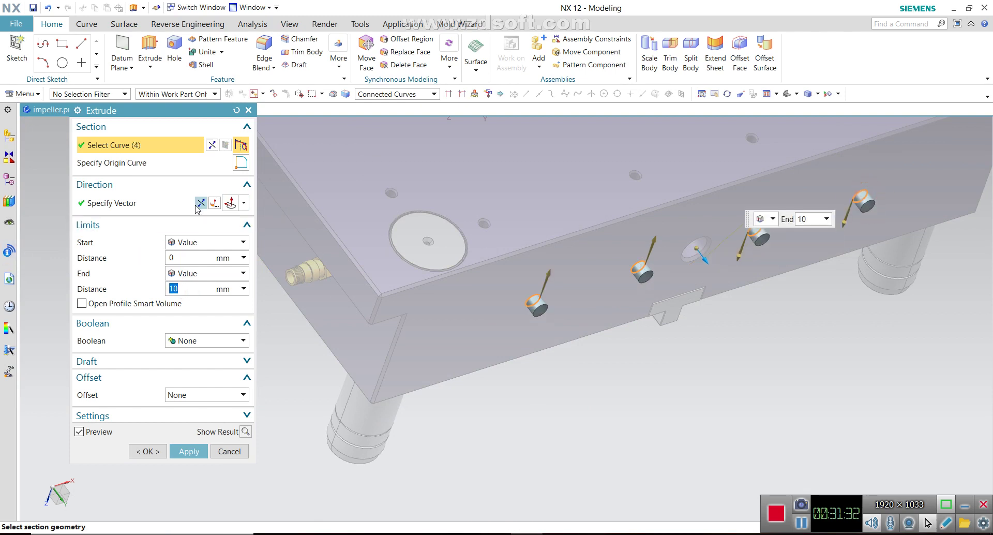
pyautogui.click(201, 203)
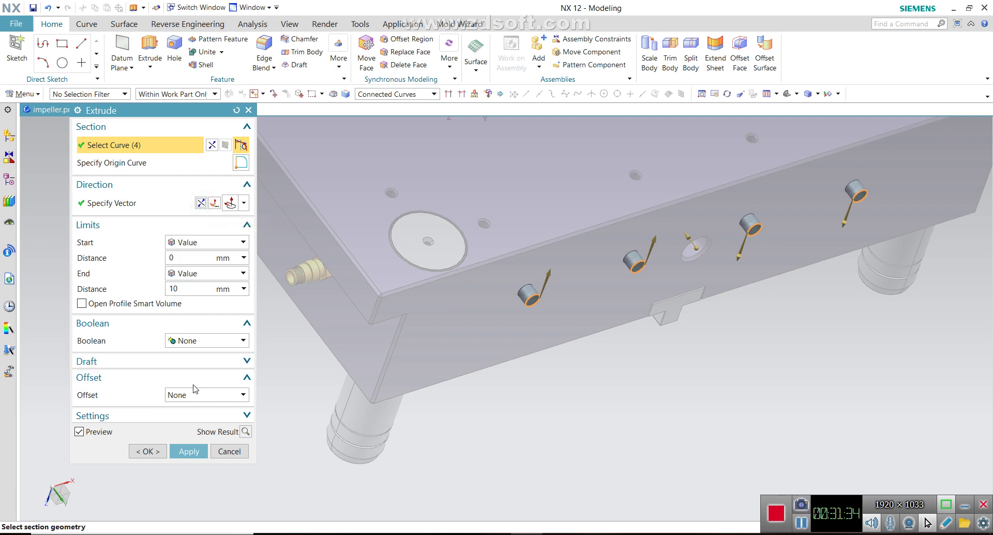
pyautogui.click(198, 396)
pyautogui.click(188, 414)
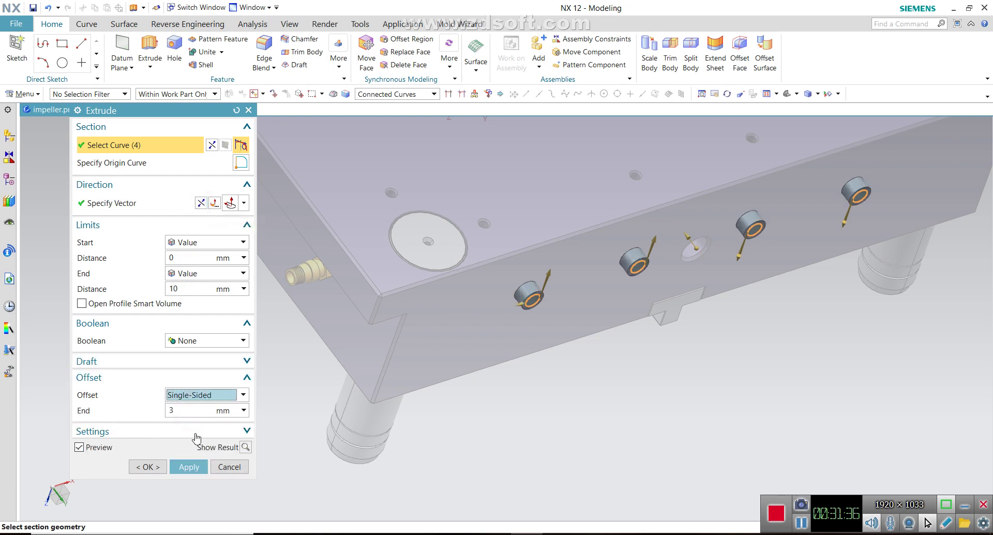
pyautogui.click(150, 468)
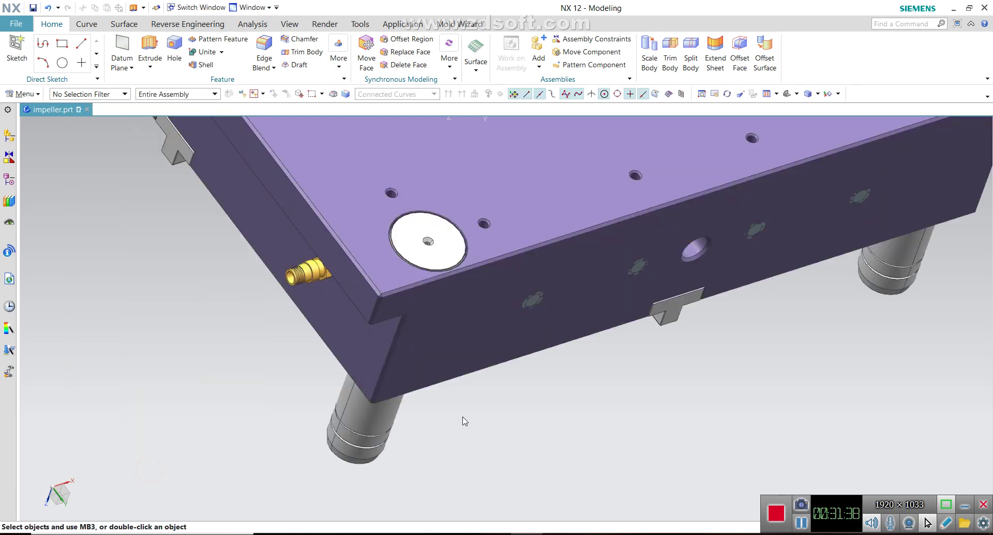
# Step: Subtract the first hole body from the plate with Keep Tool enabled
pyautogui.click(222, 52)
pyautogui.click(218, 79)
pyautogui.scroll(3, 516, 300)
pyautogui.click(533, 292)
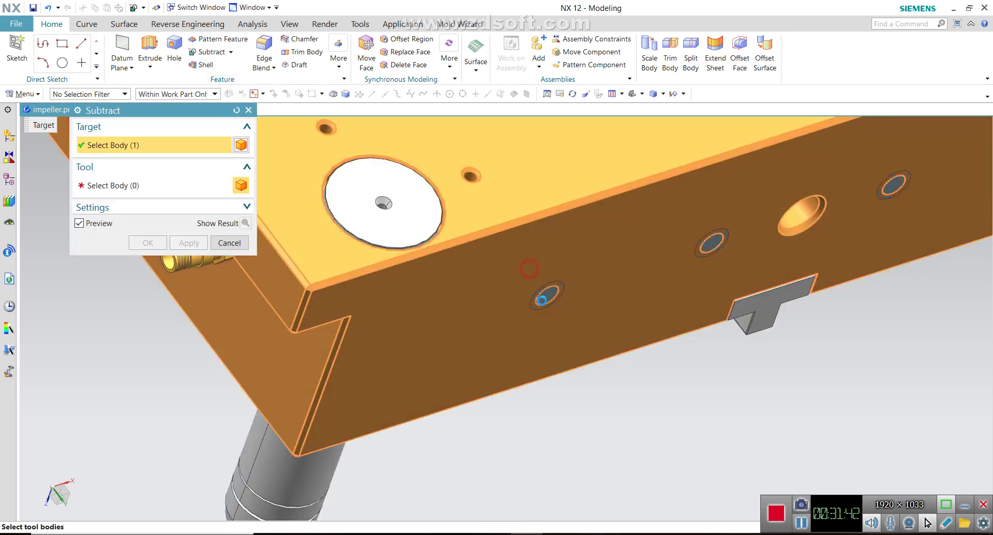
pyautogui.scroll(3, 549, 294)
pyautogui.click(560, 291)
pyautogui.click(559, 291)
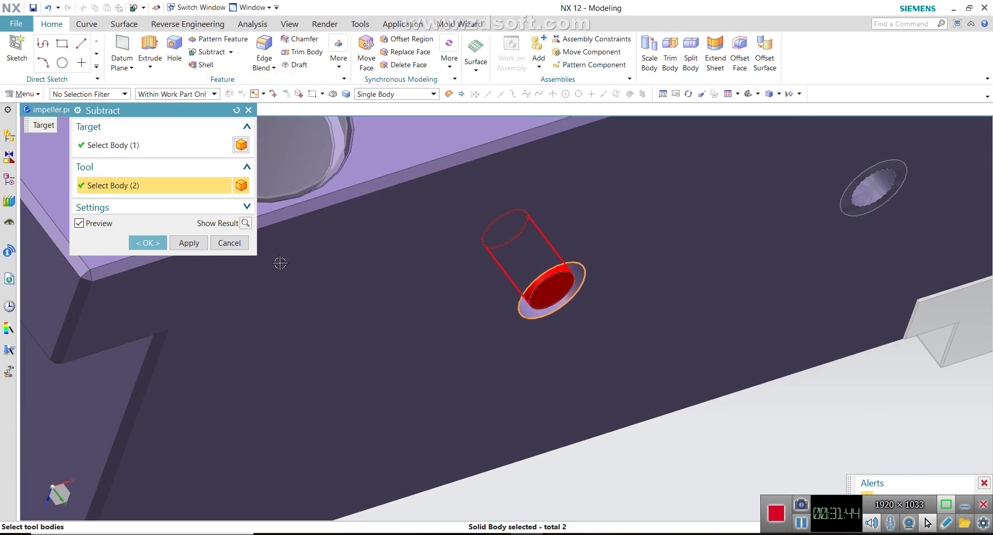
pyautogui.keyDown('shift'); pyautogui.click(544, 293); pyautogui.keyUp('shift')
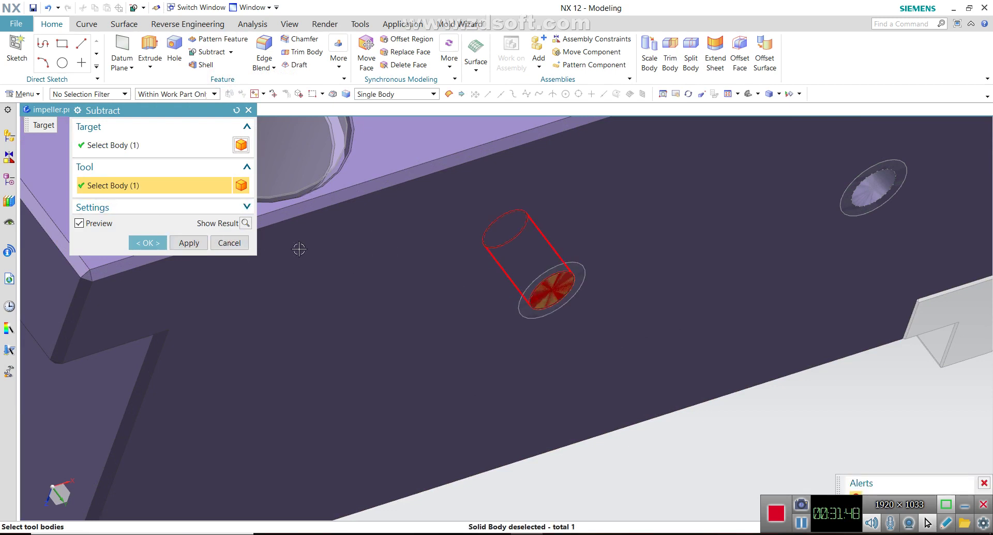
pyautogui.click(561, 294)
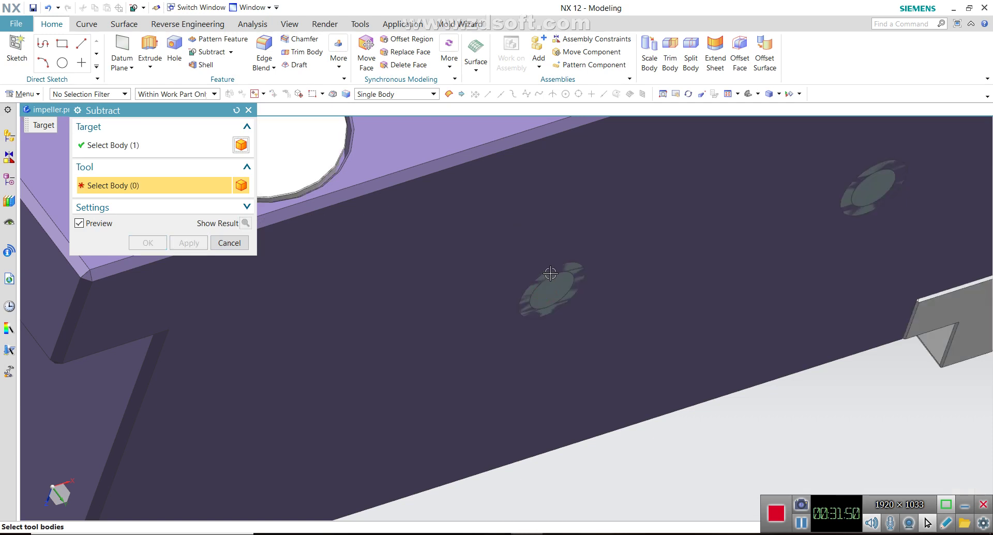
pyautogui.click(134, 209)
pyautogui.click(118, 238)
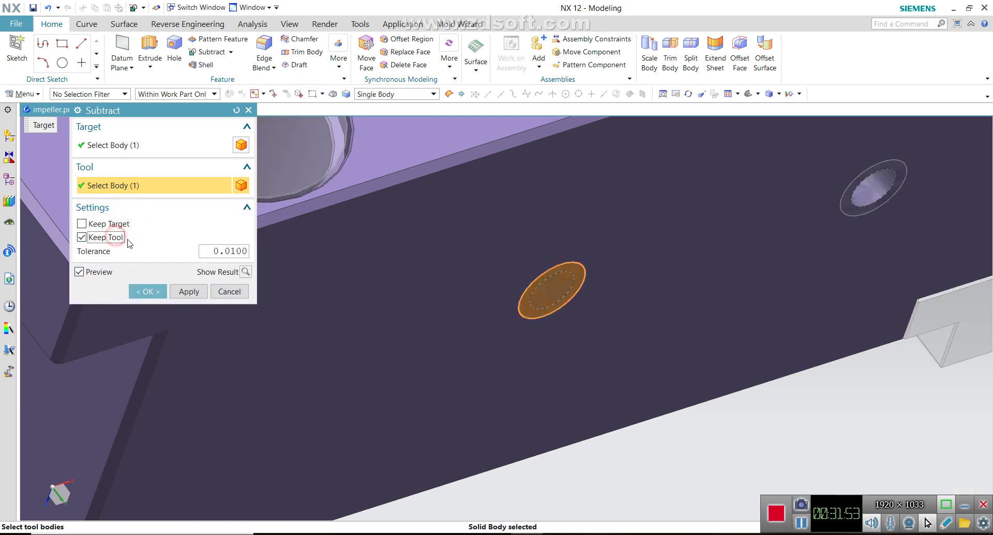
pyautogui.click(192, 291)
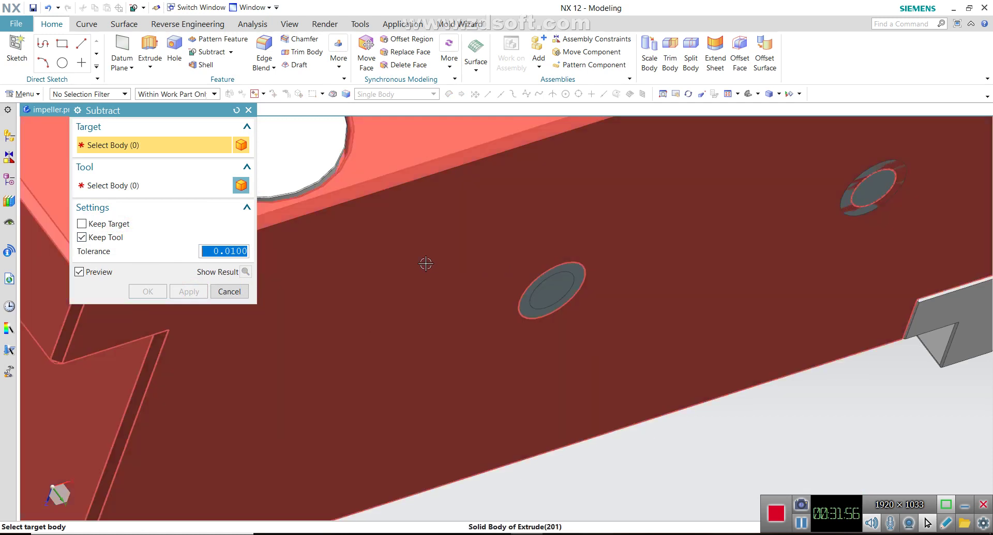
# Step: Subtract the second and third hole bodies from the plate, keeping the tools
pyautogui.scroll(3, 393, 297)
pyautogui.scroll(2, 394, 297)
pyautogui.click(665, 230)
pyautogui.scroll(-5, 637, 236)
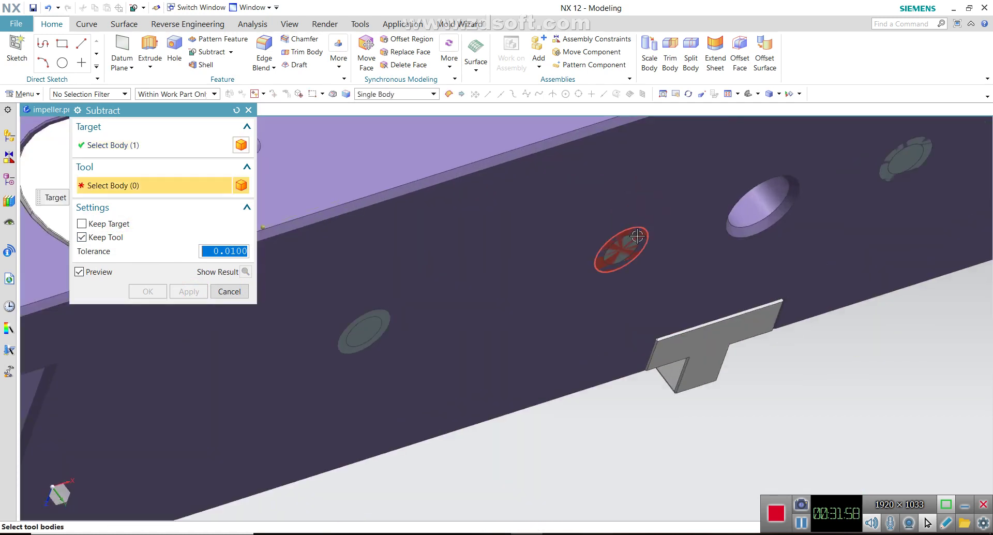
pyautogui.click(637, 236)
pyautogui.click(193, 291)
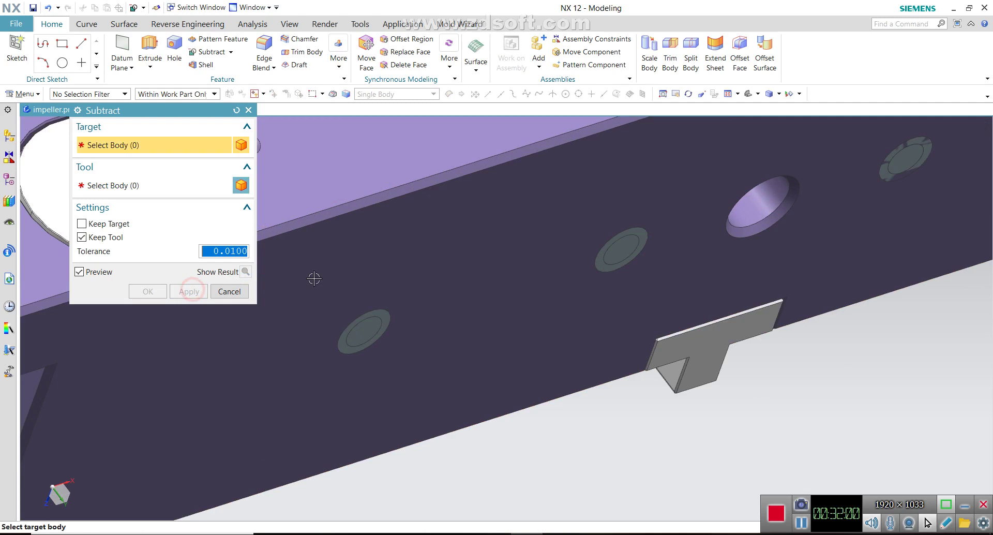
pyautogui.scroll(2, 708, 216)
pyautogui.click(711, 170)
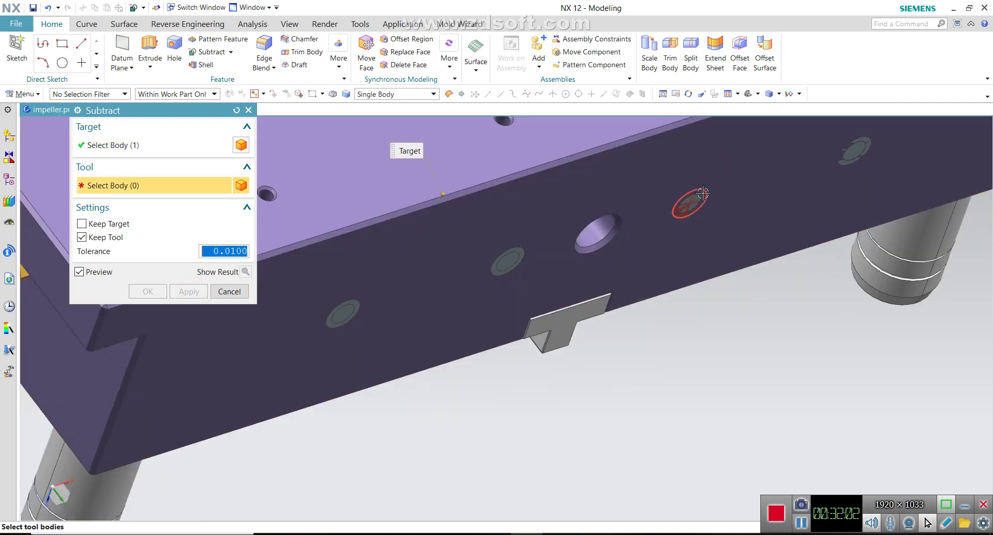
pyautogui.click(699, 194)
pyautogui.middleClick(406, 280)
# Step: Subtract the fourth hole body from the plate and close the Subtract dialog
pyautogui.scroll(2, 406, 280)
pyautogui.scroll(-3, 720, 180)
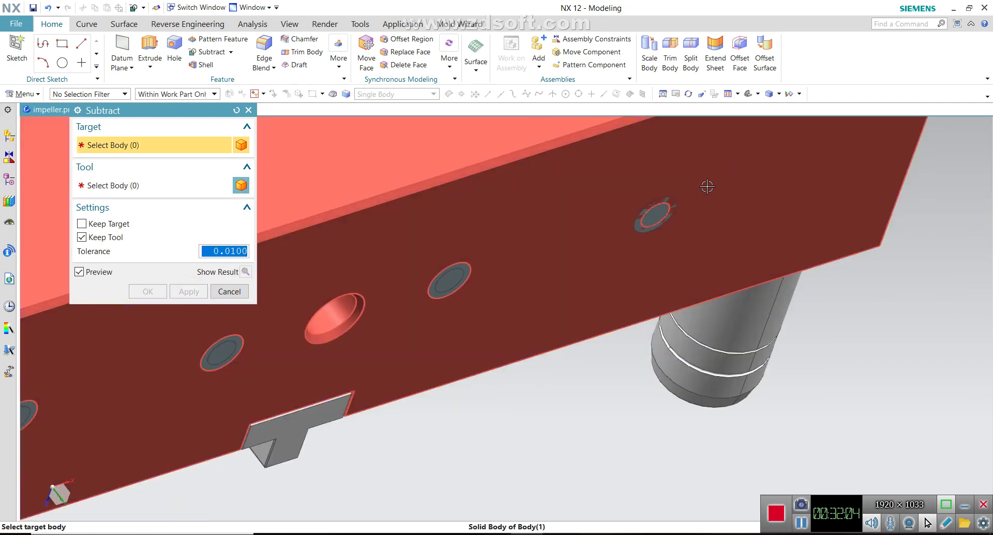
pyautogui.click(649, 181)
pyautogui.click(654, 214)
pyautogui.click(190, 292)
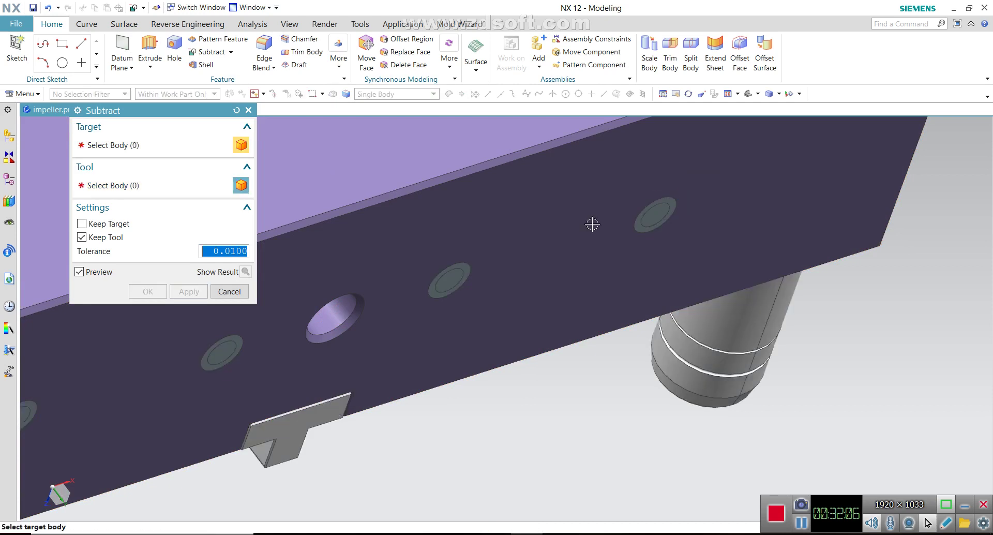
pyautogui.click(229, 291)
pyautogui.scroll(2, 635, 277)
pyautogui.scroll(2, 635, 277)
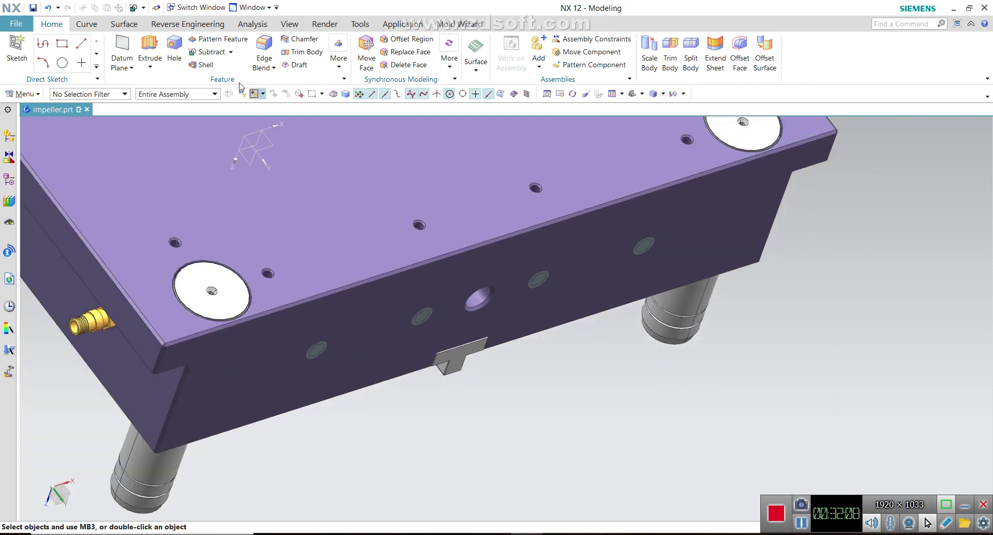
# Step: Unite two side bosses into the mold plate, one at a time
pyautogui.click(232, 52)
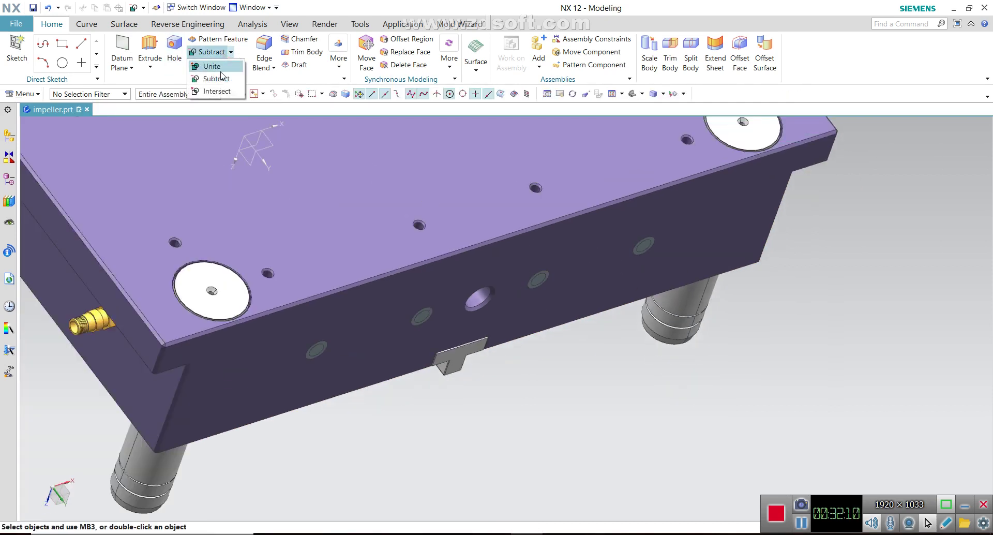
pyautogui.click(204, 64)
pyautogui.scroll(-3, 318, 357)
pyautogui.click(310, 357)
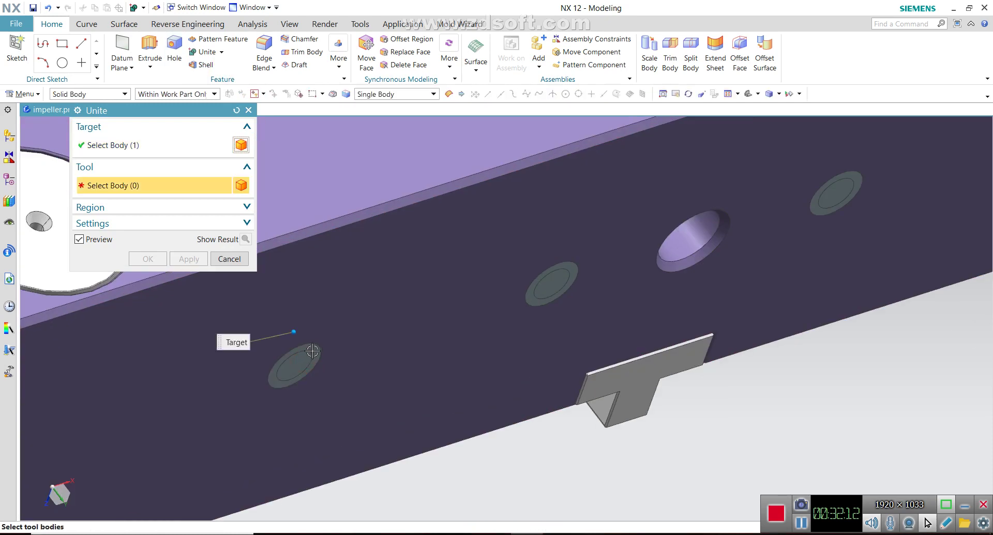
pyautogui.click(303, 358)
pyautogui.middleClick(300, 359)
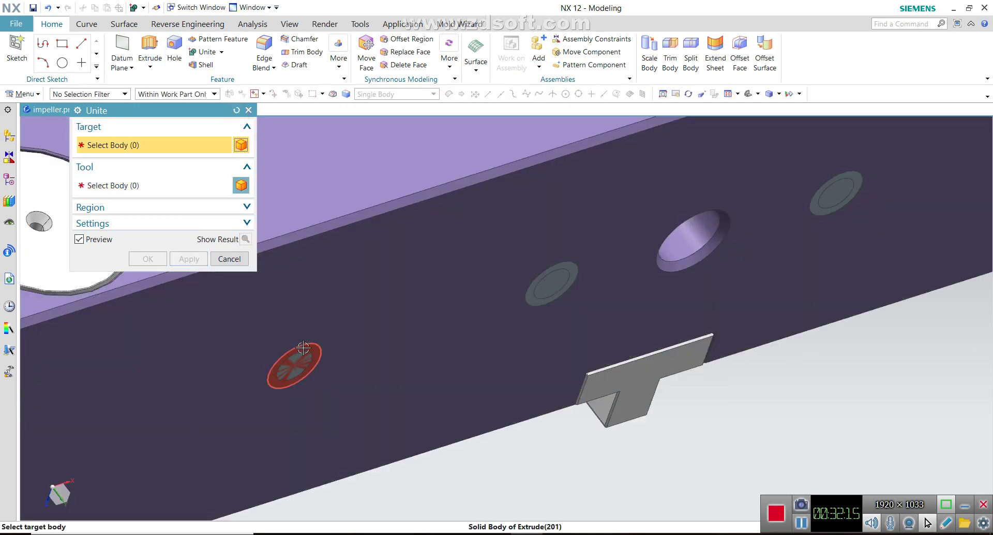
pyautogui.click(295, 359)
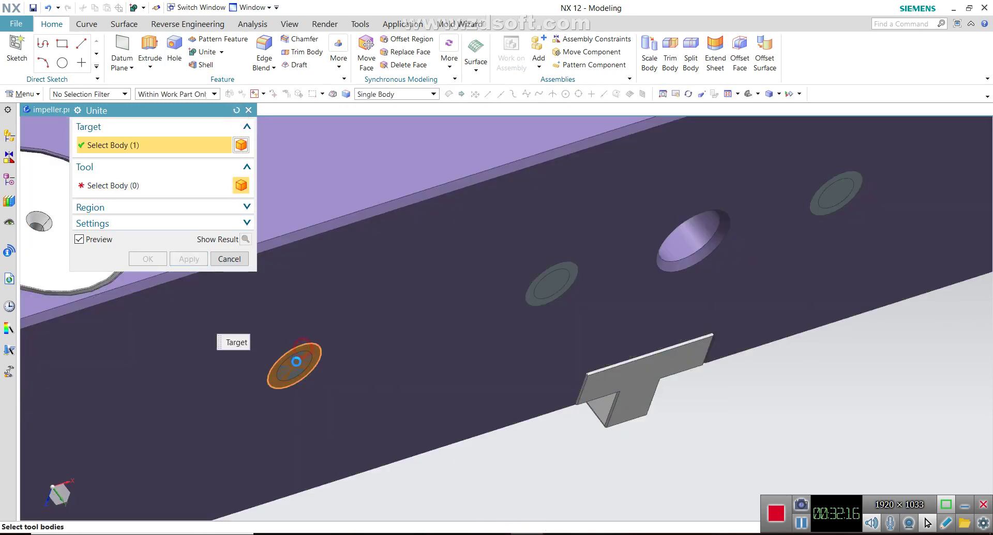
pyautogui.click(296, 363)
pyautogui.middleClick(296, 364)
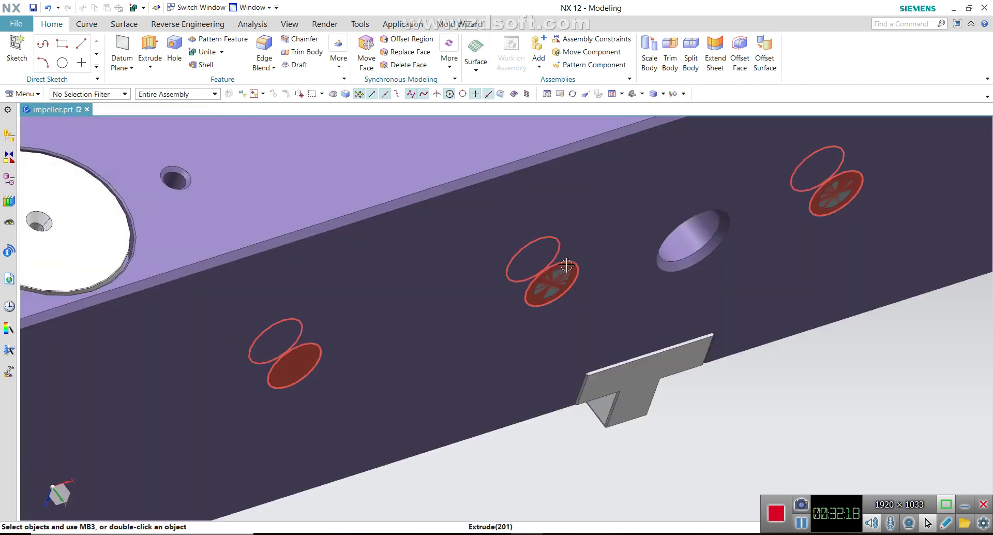
# Step: Unite another boss into the plate, then abandon a mistaken further merge
pyautogui.press('F4')
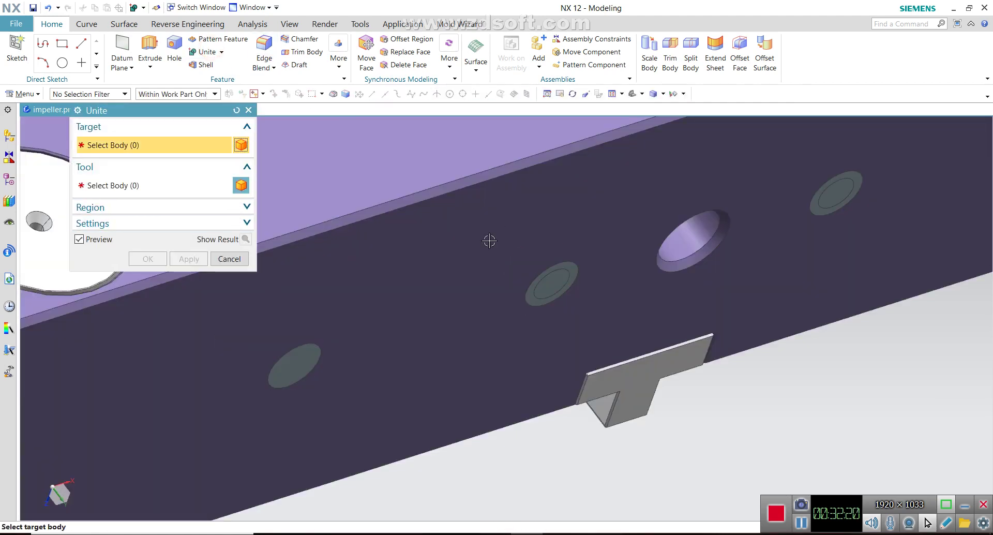
pyautogui.click(572, 268)
pyautogui.click(571, 270)
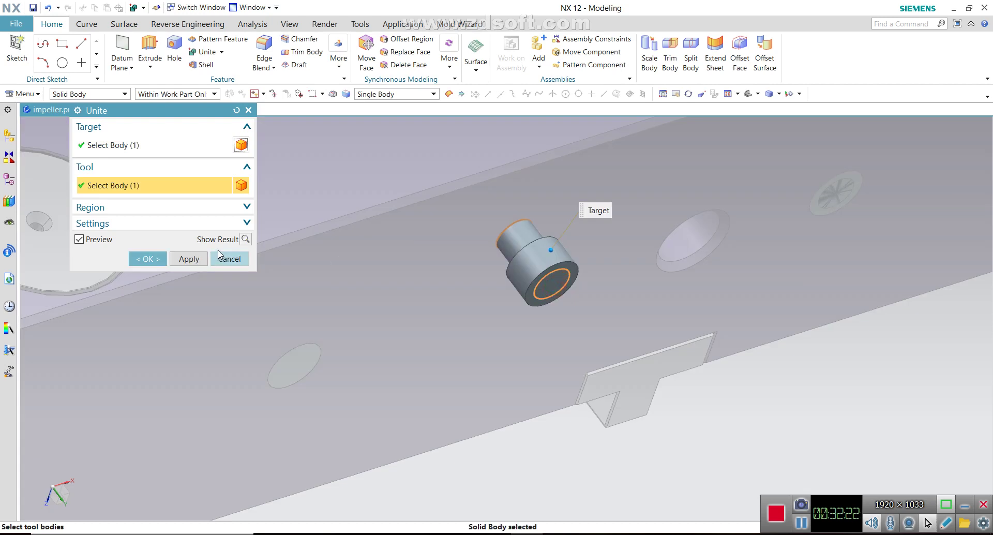
pyautogui.click(204, 259)
pyautogui.scroll(5, 749, 244)
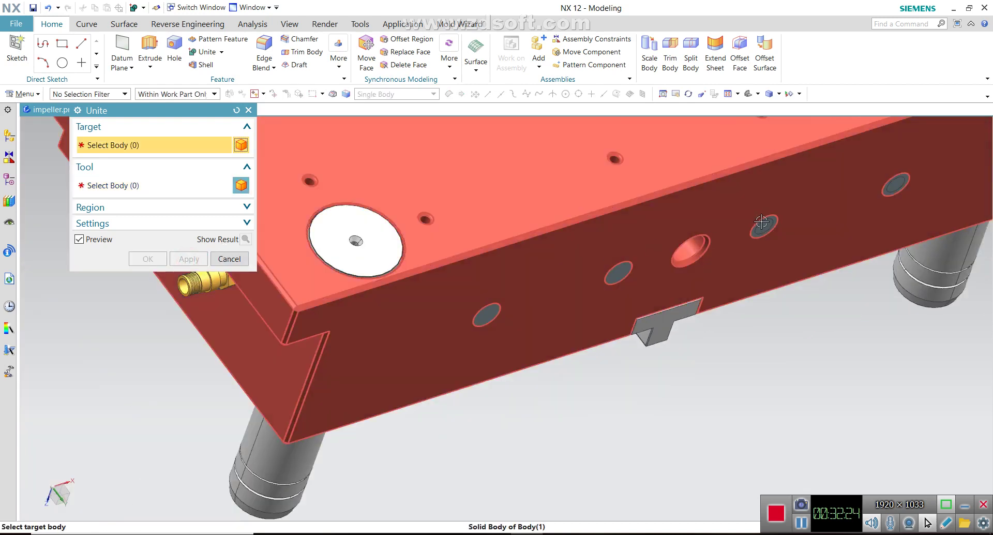
pyautogui.scroll(-8, 792, 214)
pyautogui.click(792, 214)
pyautogui.keyDown('shift'); pyautogui.click(808, 181); pyautogui.keyUp('shift')
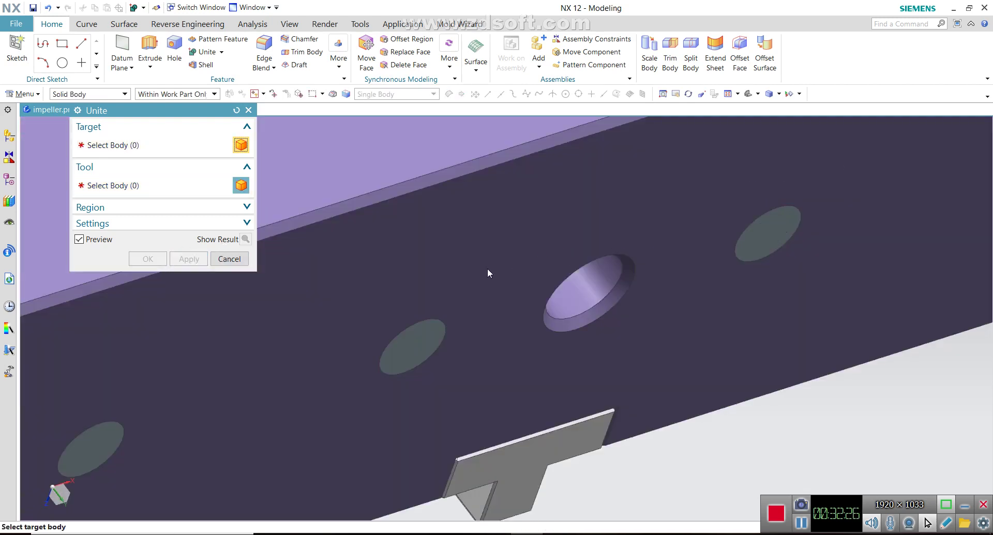
pyautogui.scroll(4, 567, 251)
pyautogui.scroll(-3, 567, 252)
pyautogui.scroll(-3, 657, 213)
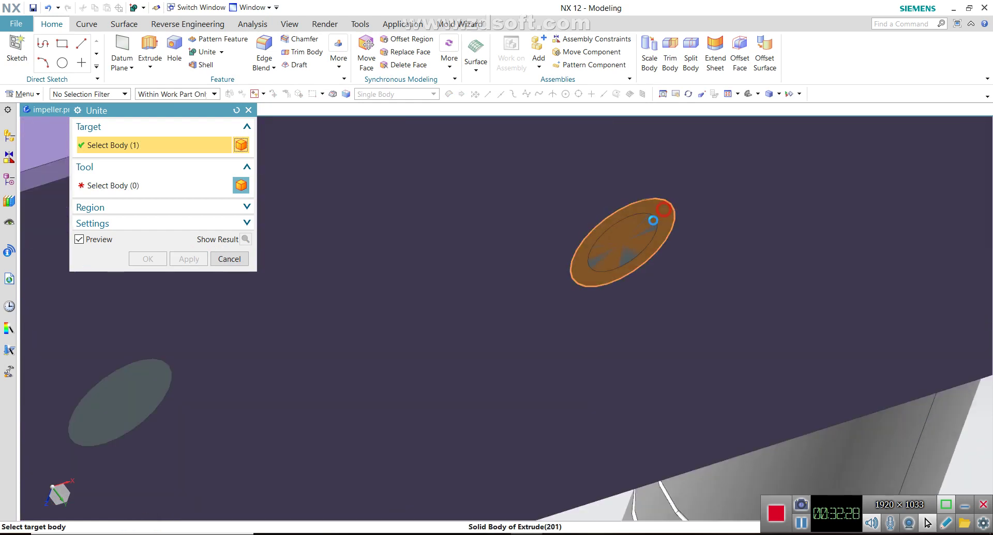
pyautogui.click(631, 240)
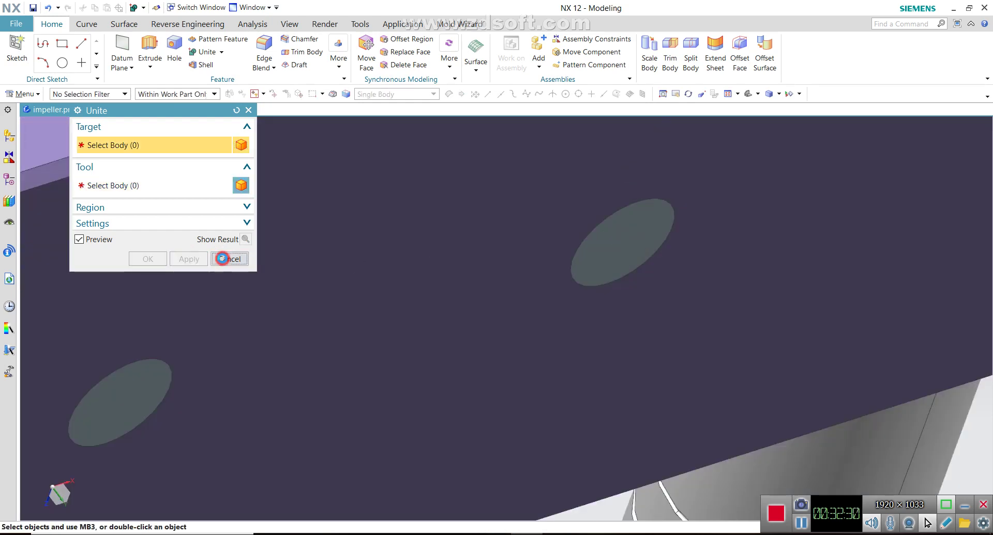
pyautogui.click(229, 259)
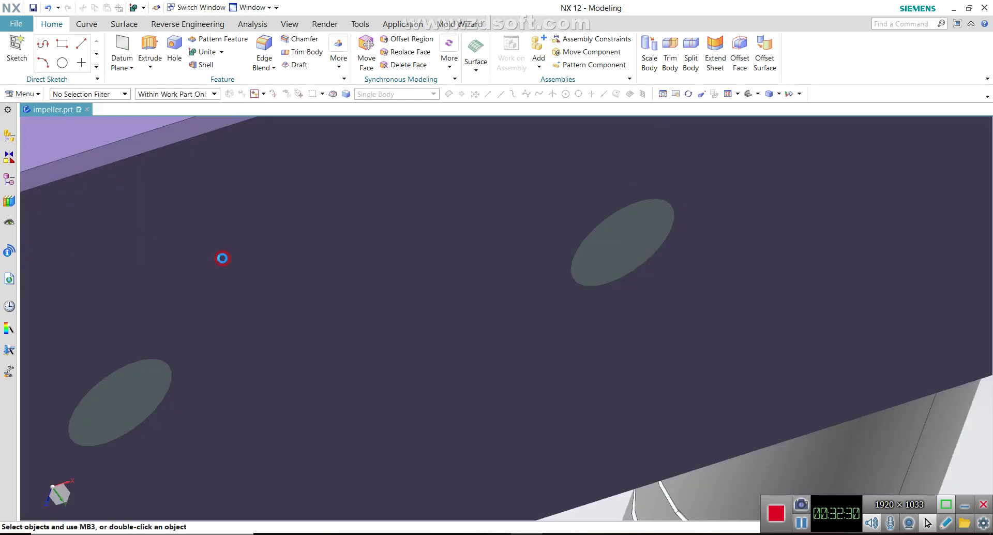
pyautogui.scroll(5, 456, 277)
pyautogui.scroll(2, 456, 277)
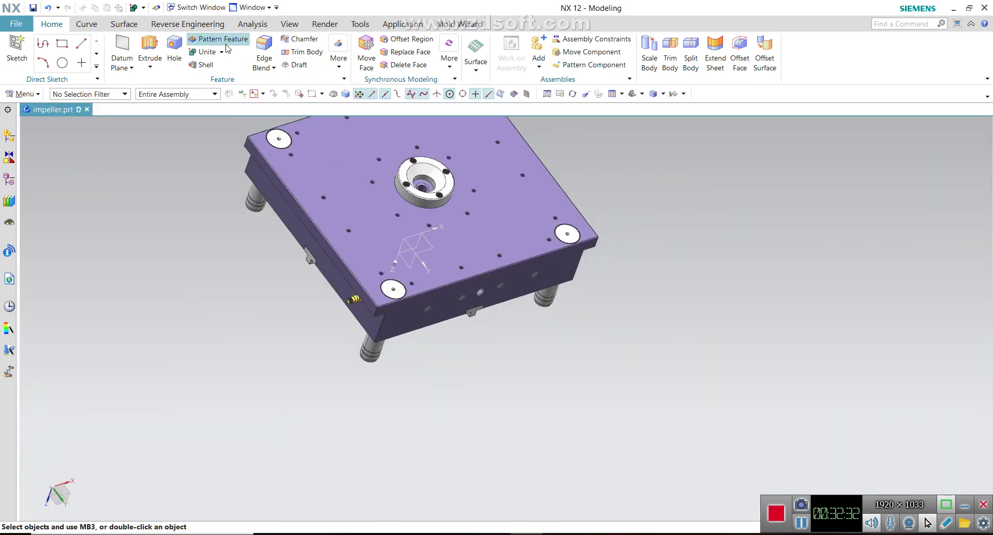
# Step: Show the plate in View Section to expose the cooling channels, then close the reference photo
pyautogui.click(289, 25)
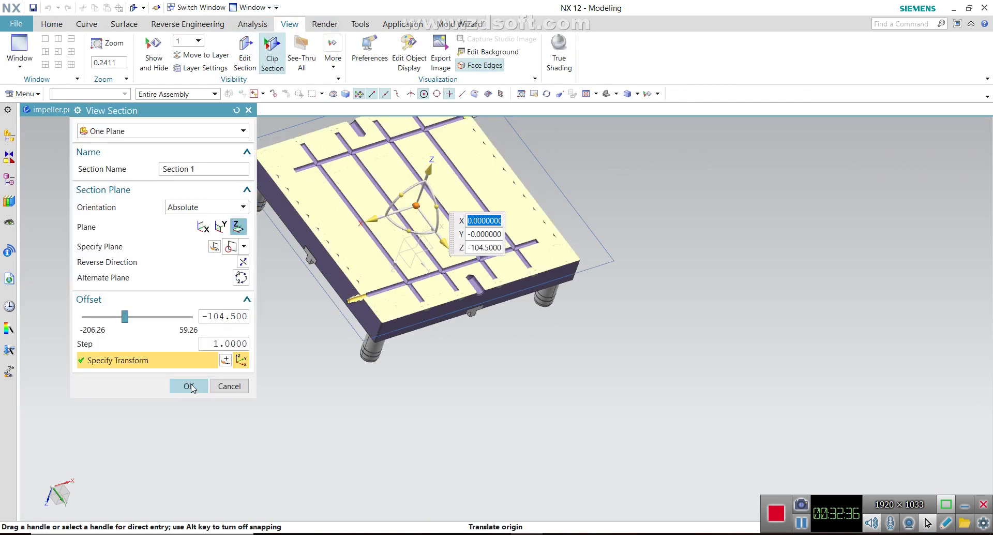
pyautogui.click(189, 386)
pyautogui.scroll(2, 581, 281)
pyautogui.moveTo(581, 282); pyautogui.dragTo(568, 240, button='middle')
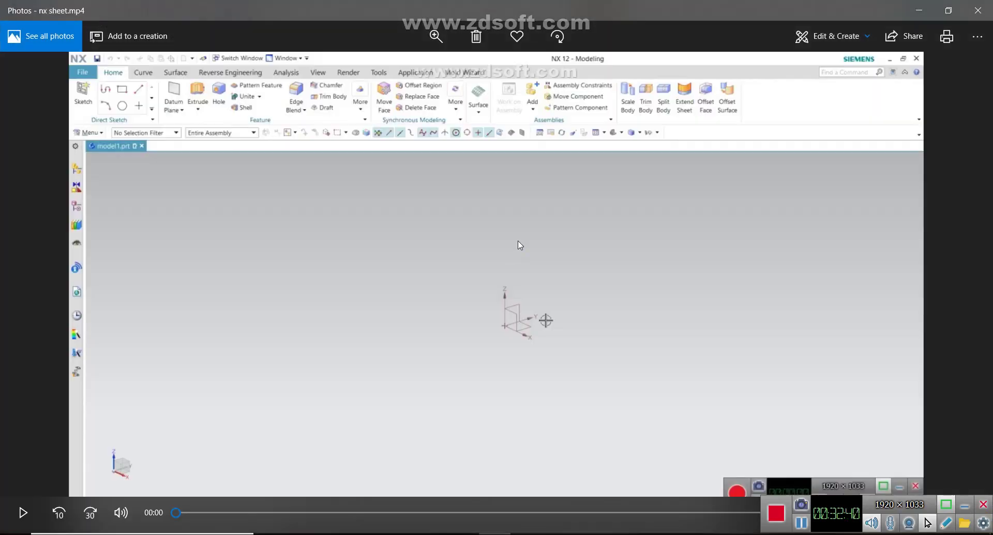
pyautogui.scroll(-1, 507, 264)
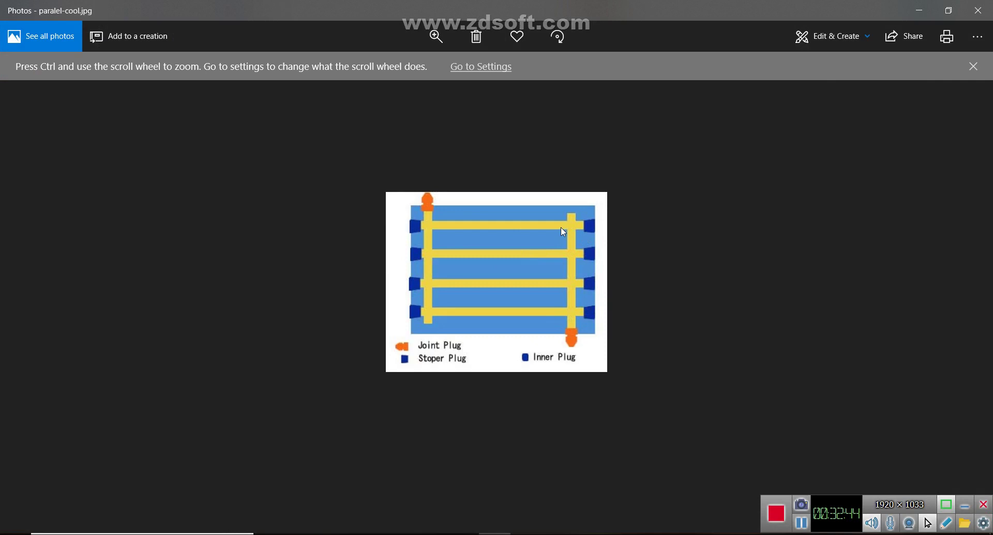
pyautogui.click(920, 10)
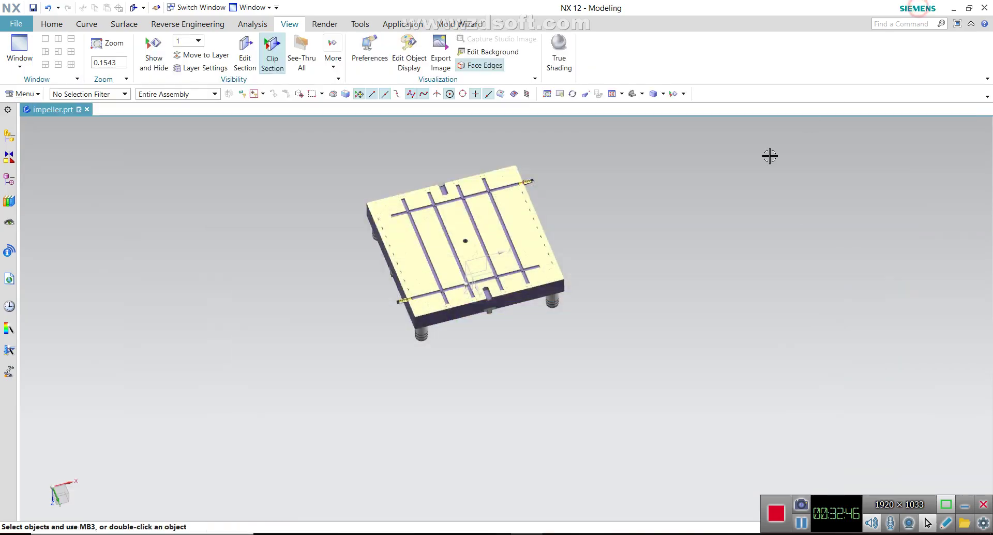
# Step: Select the seven small side bosses for Edit Object Display (Ctrl+J)
pyautogui.scroll(2, 502, 176)
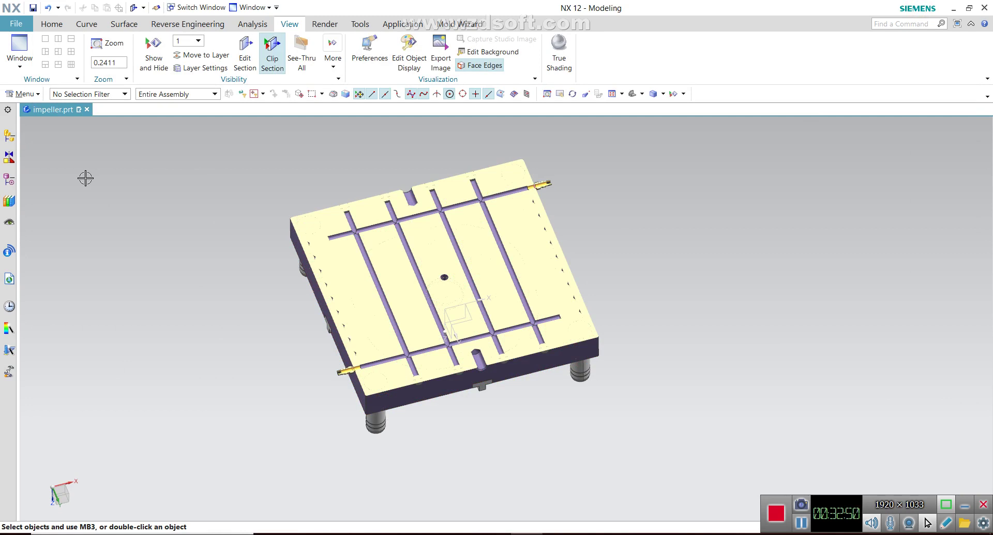
pyautogui.hotkey('ctrl', 'j')
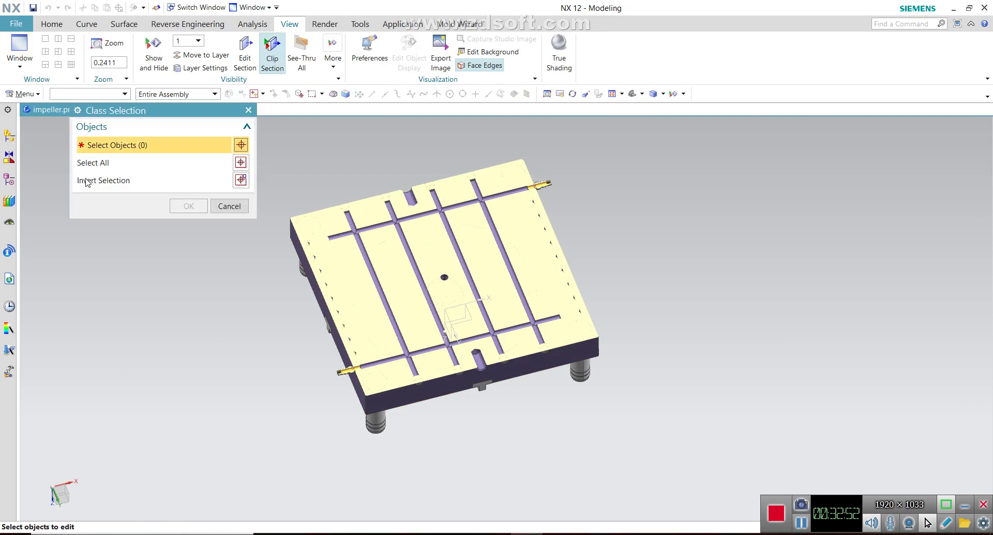
pyautogui.scroll(3, 326, 214)
pyautogui.scroll(-1, 337, 204)
pyautogui.scroll(-1, 350, 202)
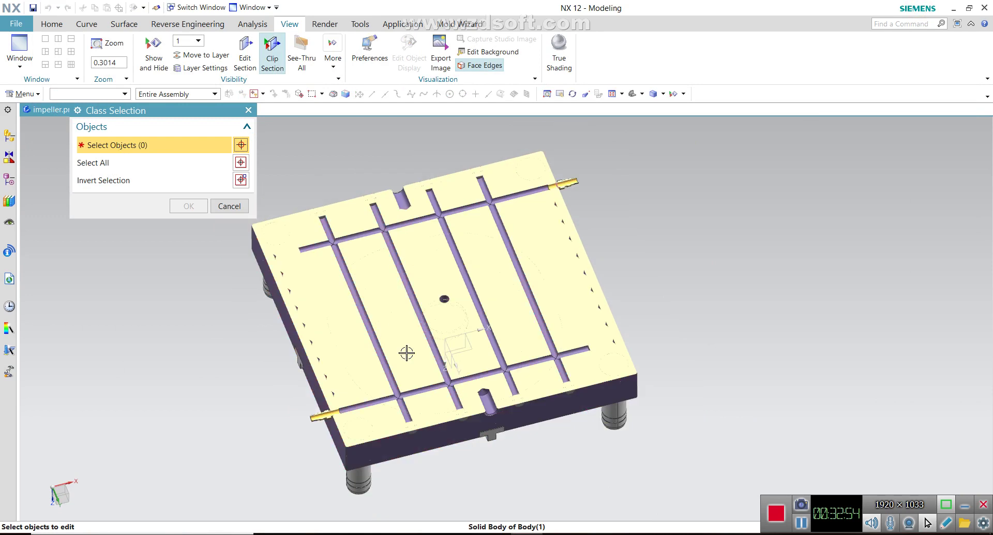
pyautogui.scroll(-1, 455, 445)
pyautogui.scroll(4, 417, 401)
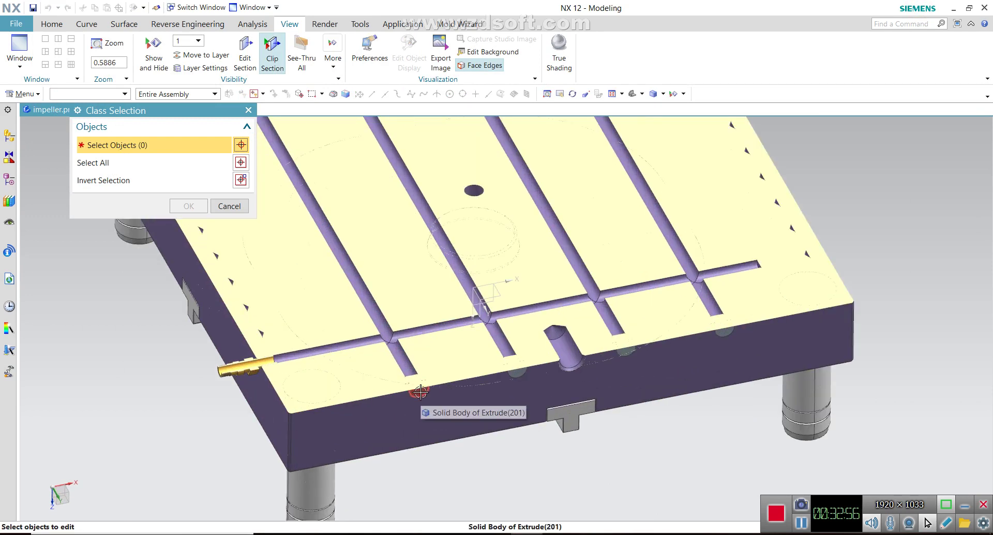
pyautogui.click(421, 392)
pyautogui.click(518, 368)
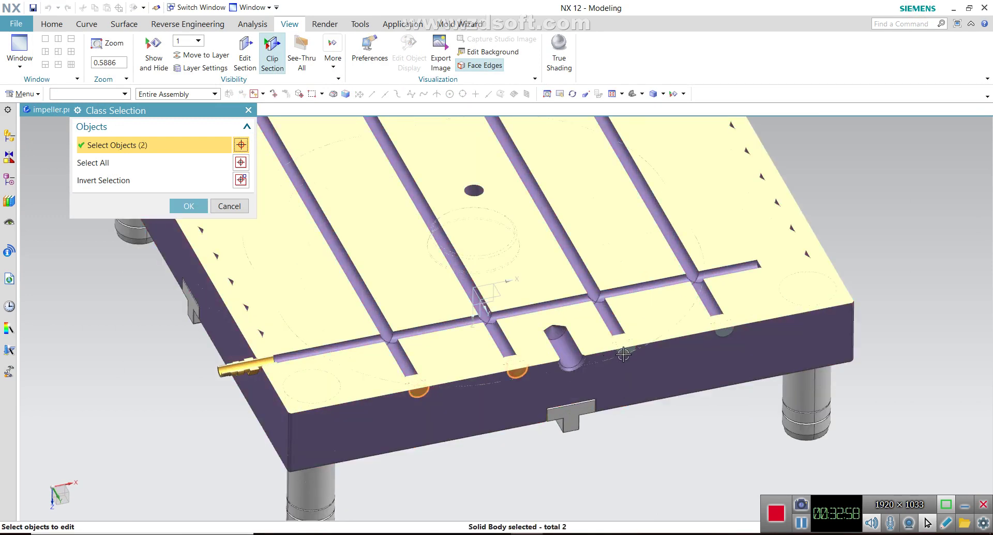
pyautogui.click(705, 368)
pyautogui.scroll(-3, 577, 424)
pyautogui.scroll(-1, 368, 273)
pyautogui.moveTo(368, 273); pyautogui.dragTo(406, 360, button='middle')
pyautogui.scroll(4, 473, 327)
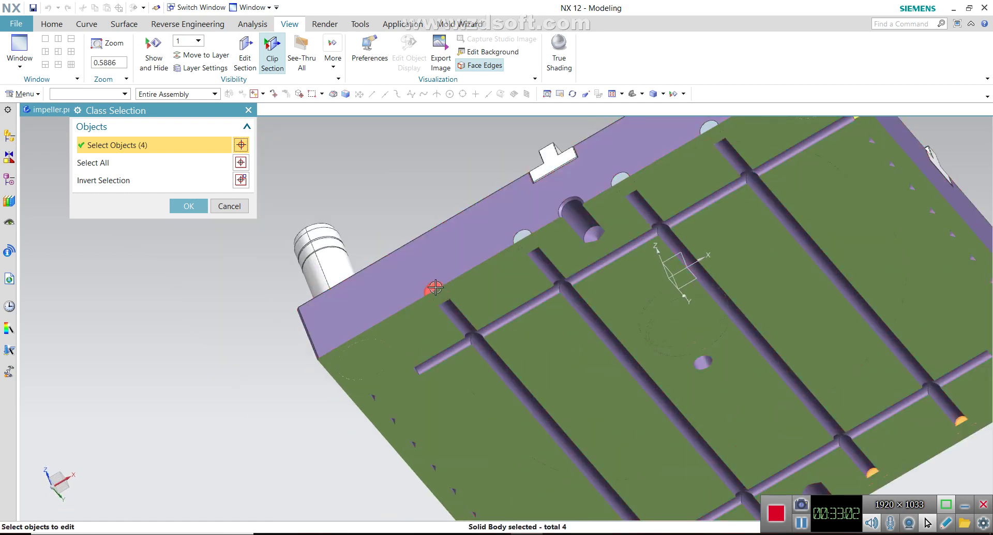
pyautogui.click(524, 236)
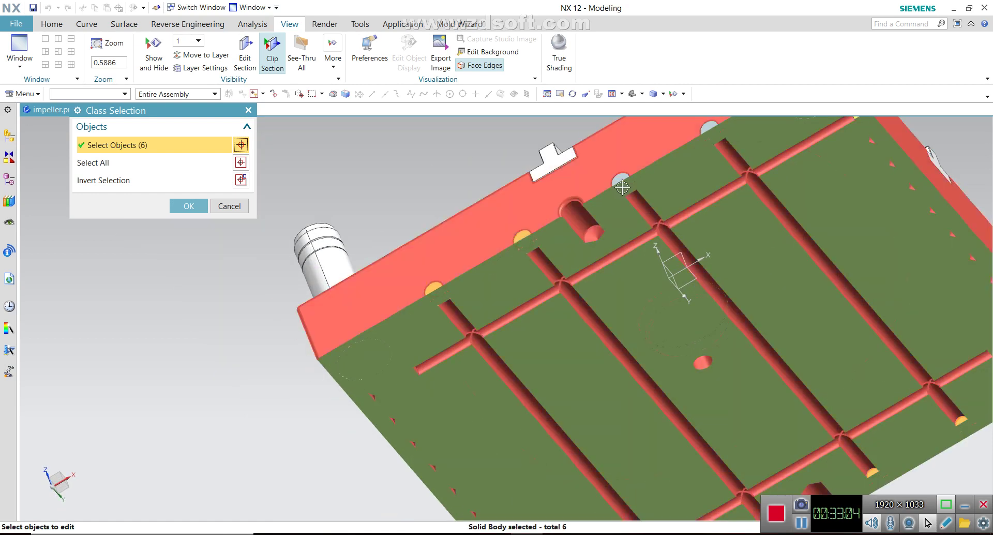
pyautogui.scroll(-2, 652, 196)
pyautogui.scroll(-1, 653, 196)
pyautogui.scroll(1, 653, 195)
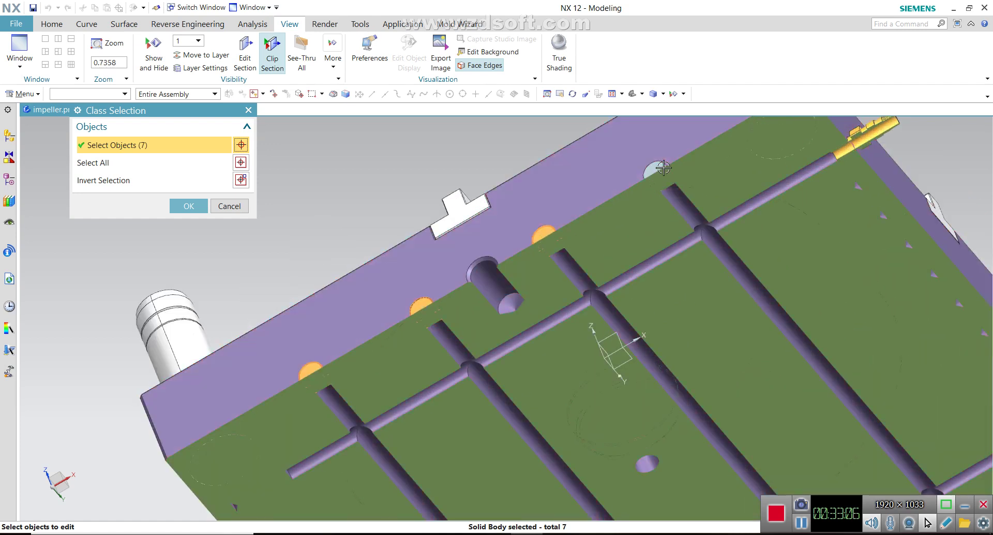
pyautogui.click(196, 211)
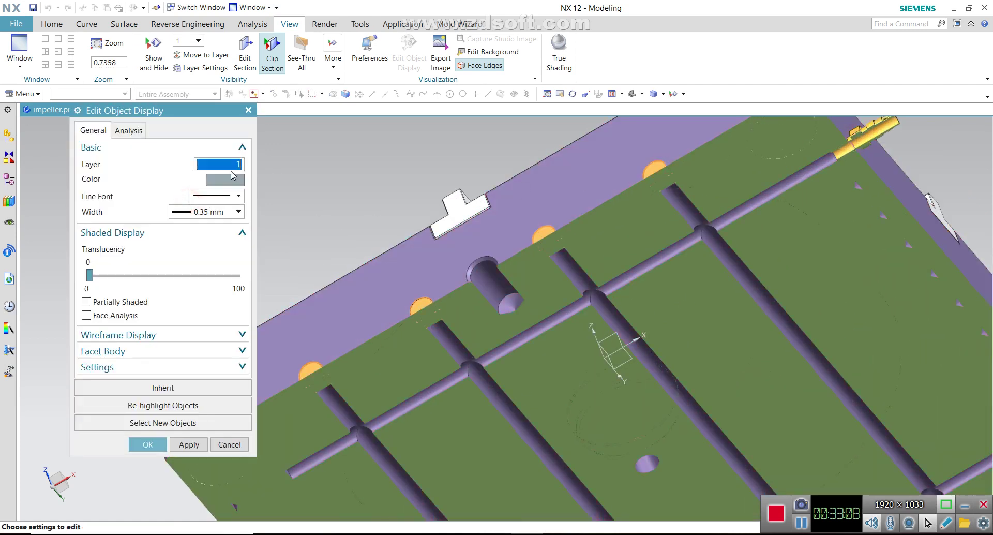
# Step: Give the side bosses a light cyan colour on layer 26
pyautogui.click(227, 179)
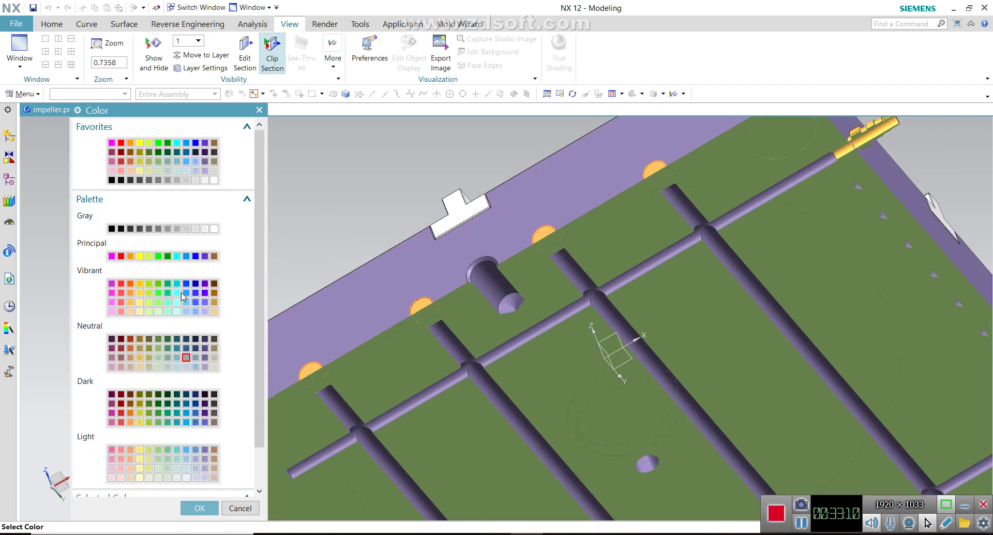
pyautogui.click(209, 508)
pyautogui.click(233, 163)
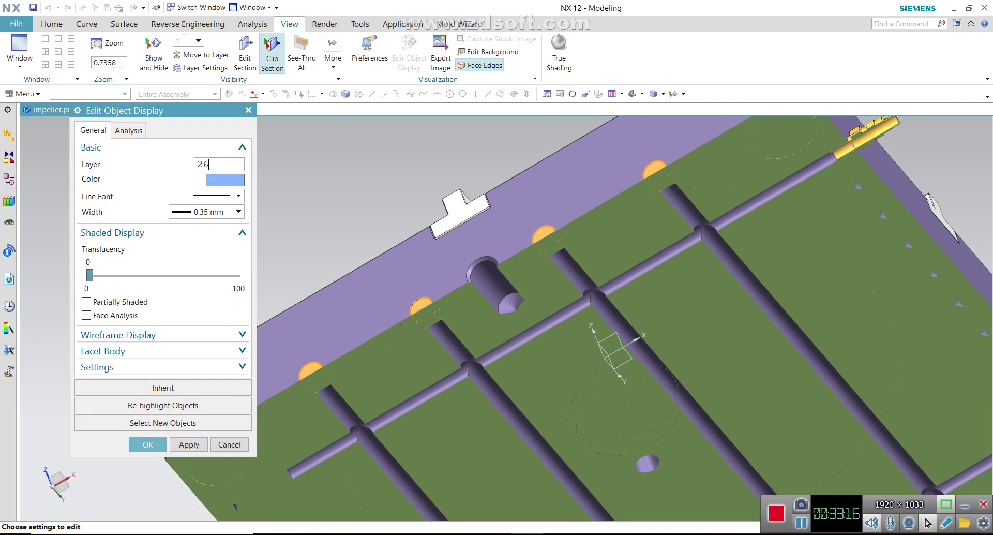
pyautogui.click(223, 181)
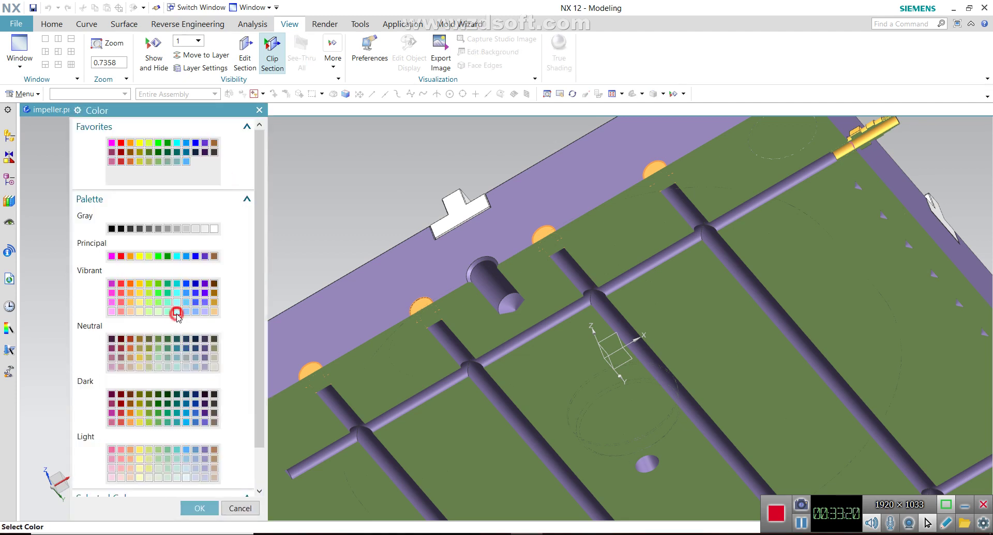
pyautogui.click(200, 509)
pyautogui.click(164, 444)
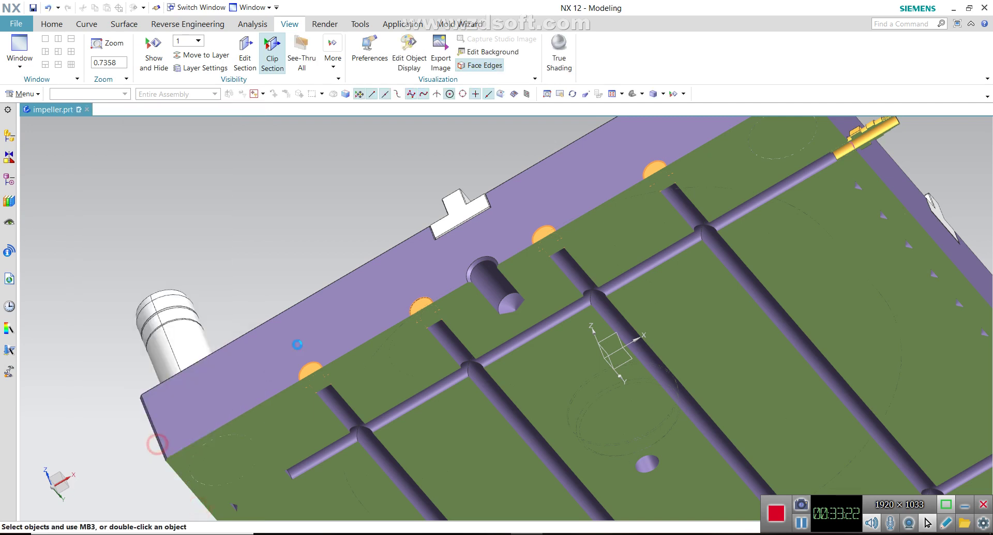
pyautogui.scroll(-5, 273, 290)
pyautogui.moveTo(272, 290)
pyautogui.mouseDown(button='middle')
pyautogui.moveTo(266, 194)
pyautogui.moveTo(288, 191)
pyautogui.mouseUp(button='middle')
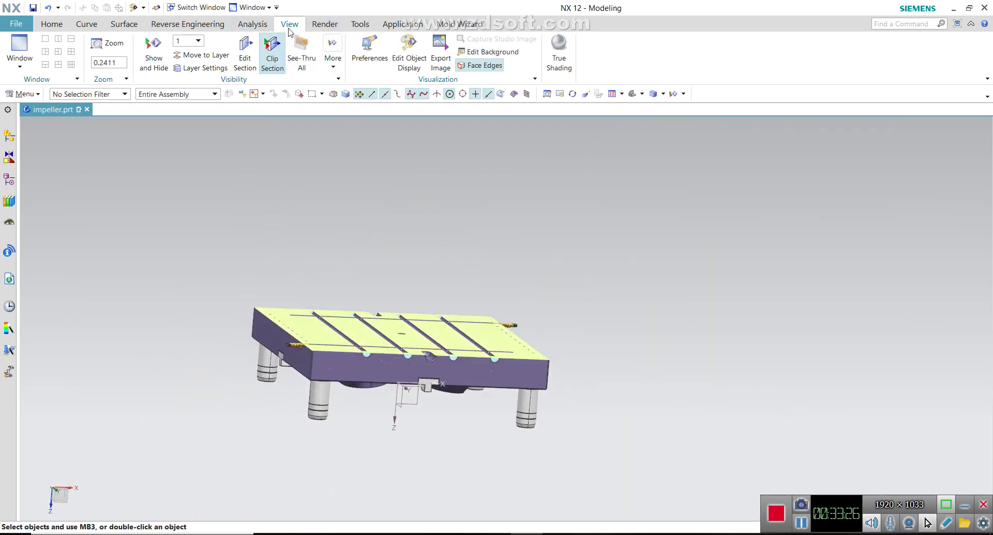
# Step: Remove the section cut so the whole plate is shown from an elevated view
pyautogui.click(253, 24)
pyautogui.click(290, 23)
pyautogui.click(272, 56)
pyautogui.moveTo(352, 252)
pyautogui.mouseDown(button='middle')
pyautogui.moveTo(321, 248)
pyautogui.moveTo(288, 403)
pyautogui.mouseUp(button='middle')
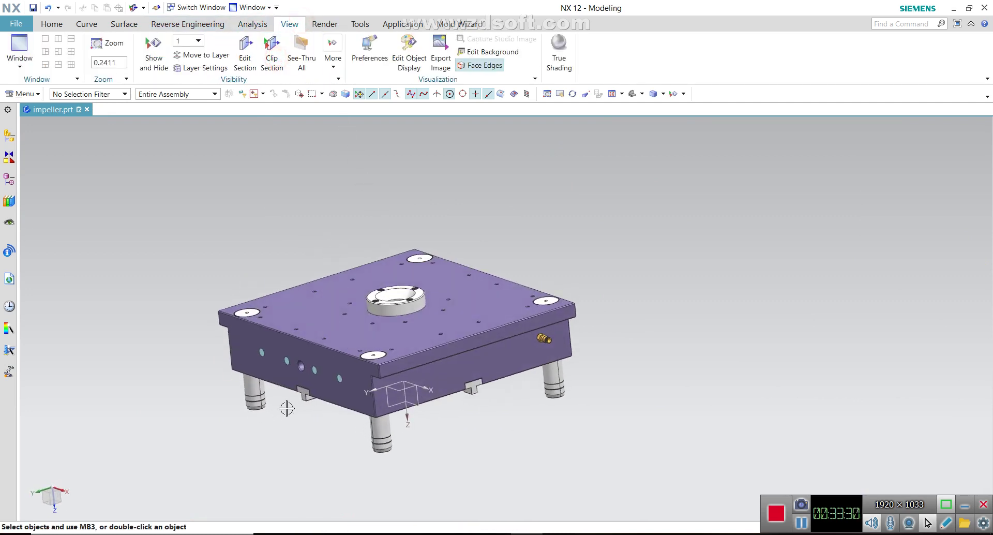
pyautogui.scroll(2, 310, 394)
# Step: Change the Extrude (201) offset end from 3 mm to 5 mm
pyautogui.click(9, 179)
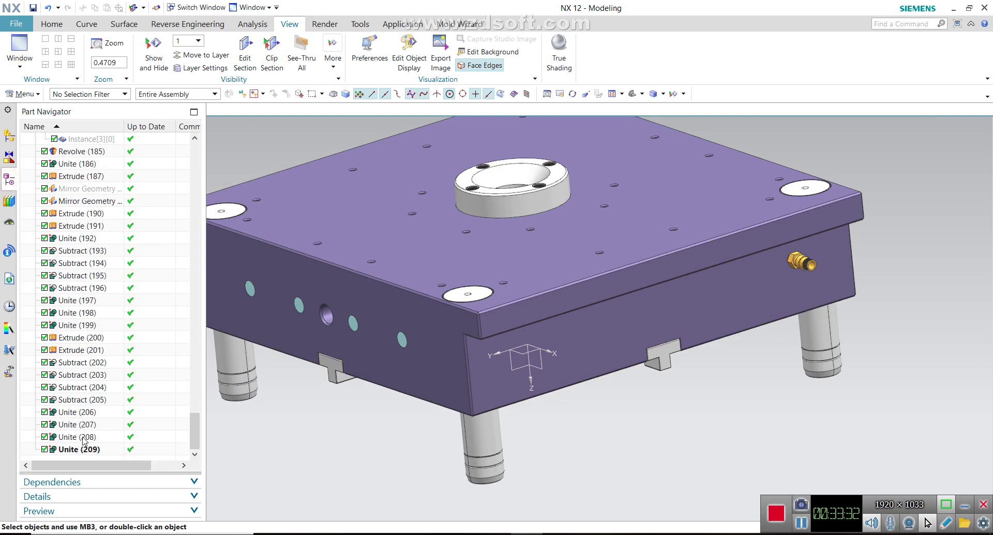
pyautogui.click(81, 350)
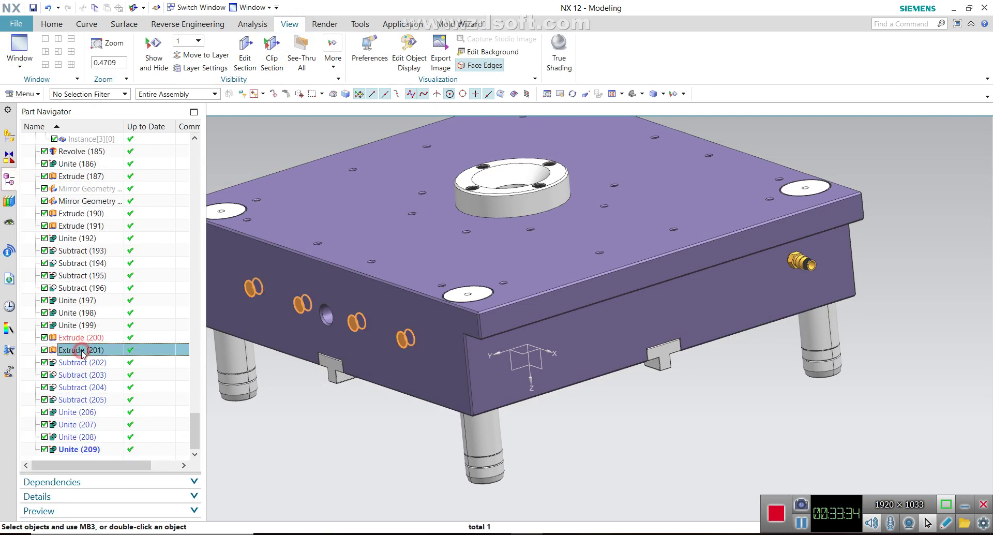
pyautogui.doubleClick(81, 351)
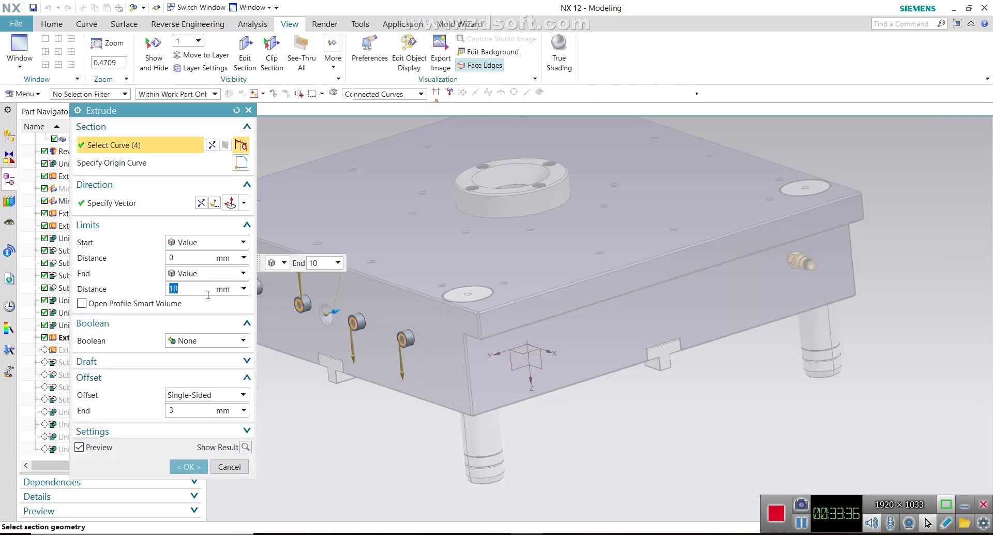
pyautogui.click(193, 412)
pyautogui.write('5')
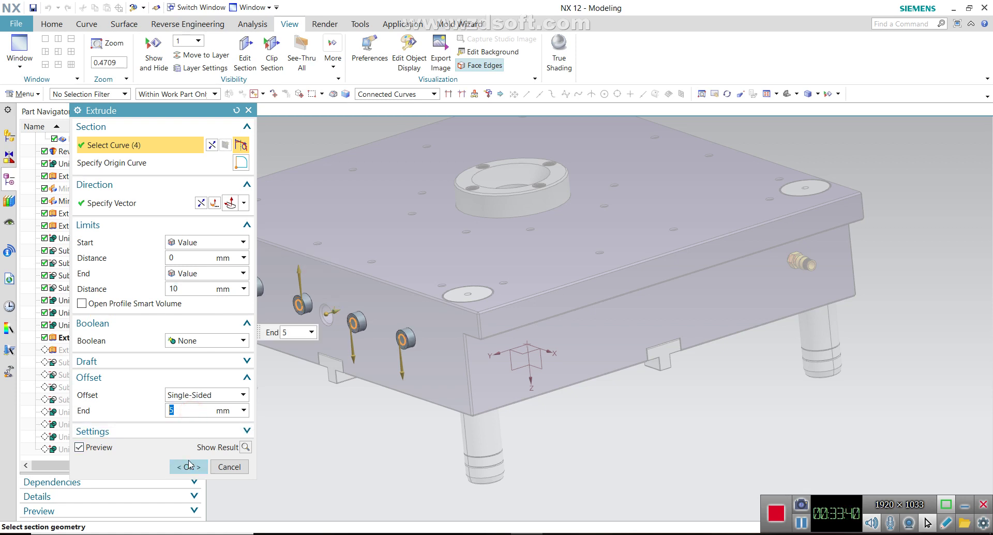
pyautogui.click(190, 465)
pyautogui.moveTo(336, 310)
pyautogui.mouseDown(button='middle')
pyautogui.moveTo(395, 399)
pyautogui.moveTo(422, 398)
pyautogui.mouseUp(button='middle')
# Step: Change the Extrude (191) offset end to 5 mm and inspect the plate
pyautogui.click(10, 178)
pyautogui.scroll(1, 66, 255)
pyautogui.doubleClick(78, 264)
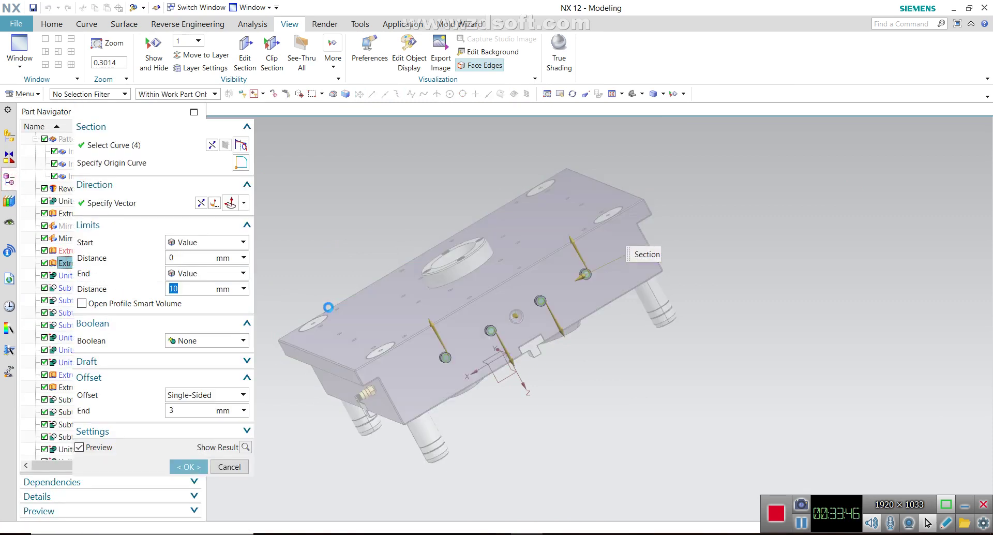
pyautogui.click(191, 410)
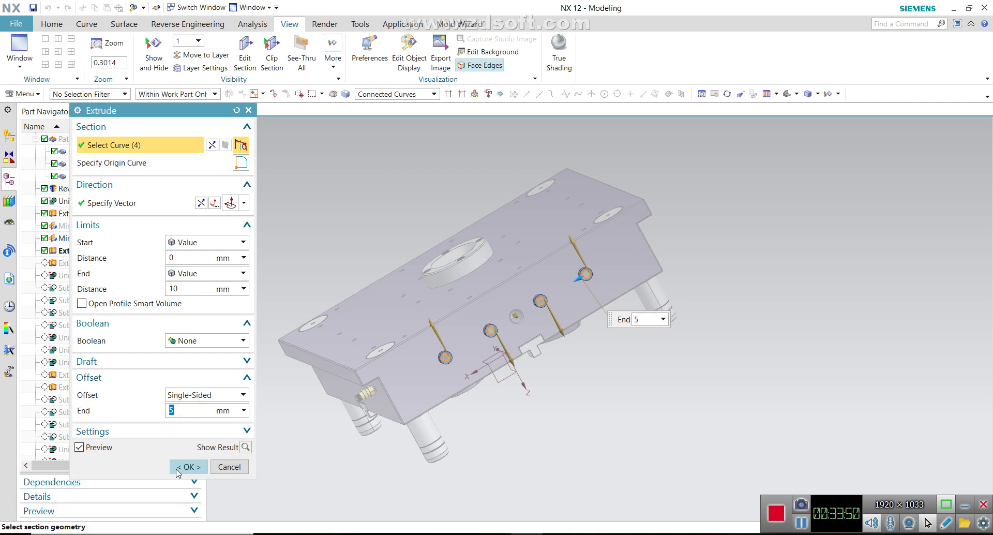
pyautogui.click(188, 466)
pyautogui.moveTo(468, 349)
pyautogui.mouseDown(button='middle')
pyautogui.moveTo(517, 311)
pyautogui.moveTo(650, 278)
pyautogui.mouseUp(button='middle')
pyautogui.scroll(3, 517, 310)
pyautogui.scroll(-3, 650, 278)
pyautogui.moveTo(581, 284); pyautogui.dragTo(579, 315, button='middle')
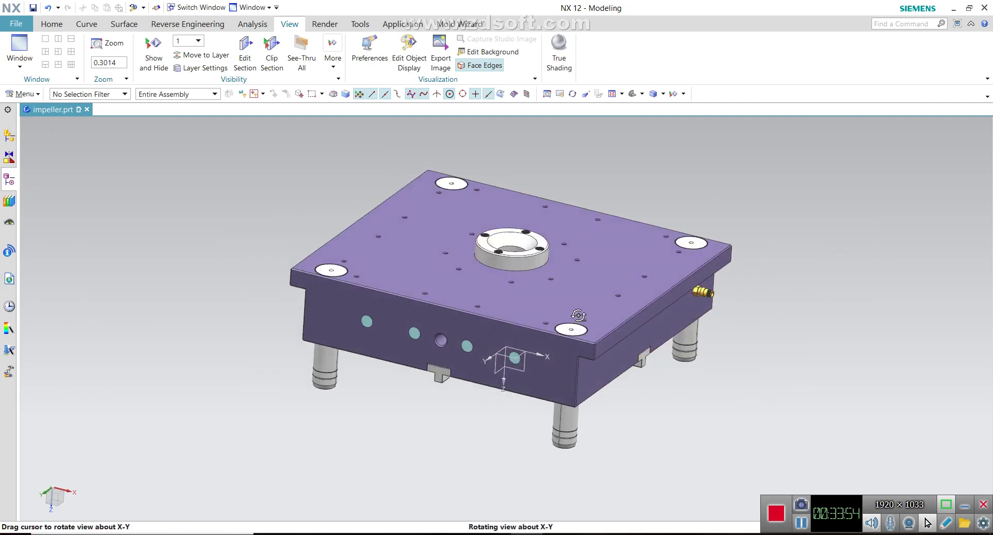
# Step: Turn on Clip Section and orbit the cut plate to view its cooling channels
pyautogui.click(271, 54)
pyautogui.moveTo(304, 183); pyautogui.dragTo(300, 204, button='middle')
pyautogui.scroll(3, 355, 336)
pyautogui.scroll(-3, 361, 321)
pyautogui.moveTo(362, 322); pyautogui.dragTo(364, 279, button='middle')
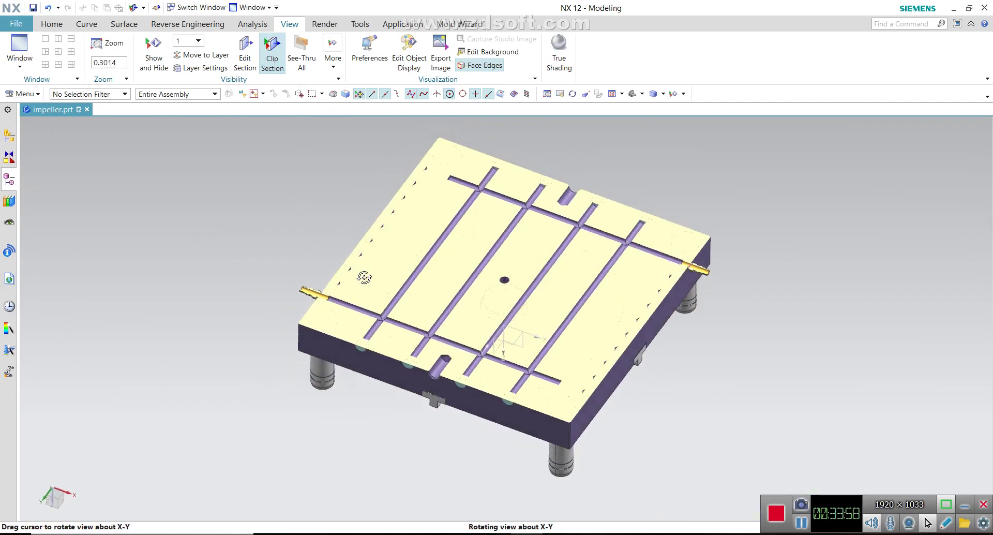
pyautogui.moveTo(310, 230)
pyautogui.mouseDown(button='middle')
pyautogui.moveTo(318, 204)
pyautogui.moveTo(306, 228)
pyautogui.moveTo(317, 214)
pyautogui.mouseUp(button='middle')
pyautogui.scroll(2, 285, 195)
pyautogui.scroll(1, 267, 193)
pyautogui.moveTo(267, 192)
pyautogui.mouseDown(button='middle')
pyautogui.moveTo(256, 180)
pyautogui.moveTo(272, 214)
pyautogui.mouseUp(button='middle')
pyautogui.scroll(-1, 274, 247)
pyautogui.scroll(1, 268, 266)
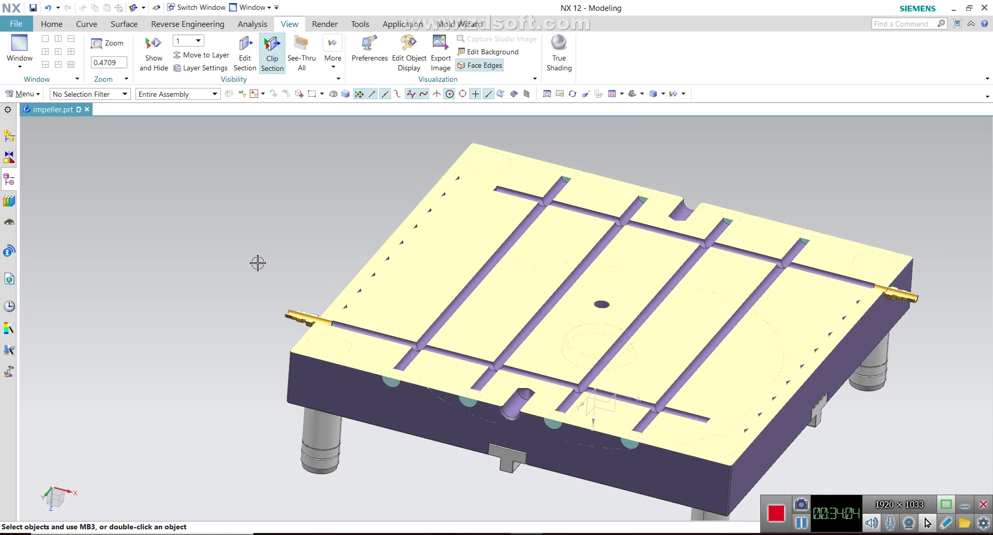
pyautogui.scroll(-1, 268, 266)
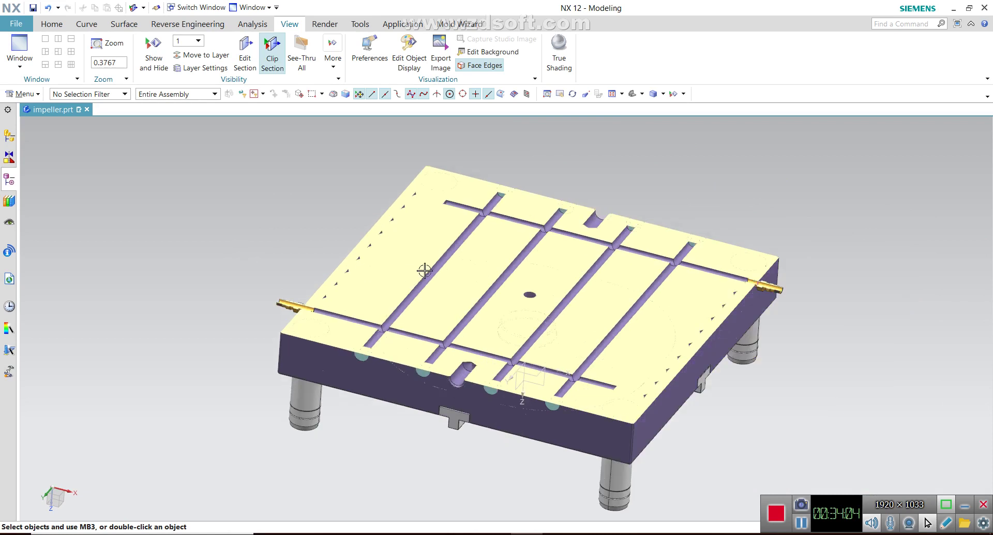
# Step: Try Delete Face on two faces near the left fitting, then dismiss the failed deletion
pyautogui.click(52, 24)
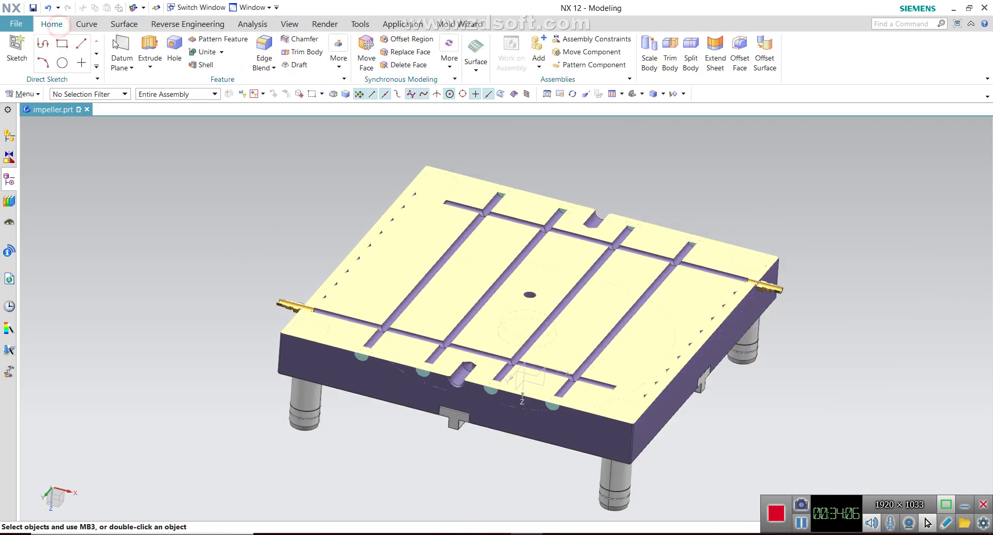
pyautogui.click(403, 64)
pyautogui.scroll(3, 295, 322)
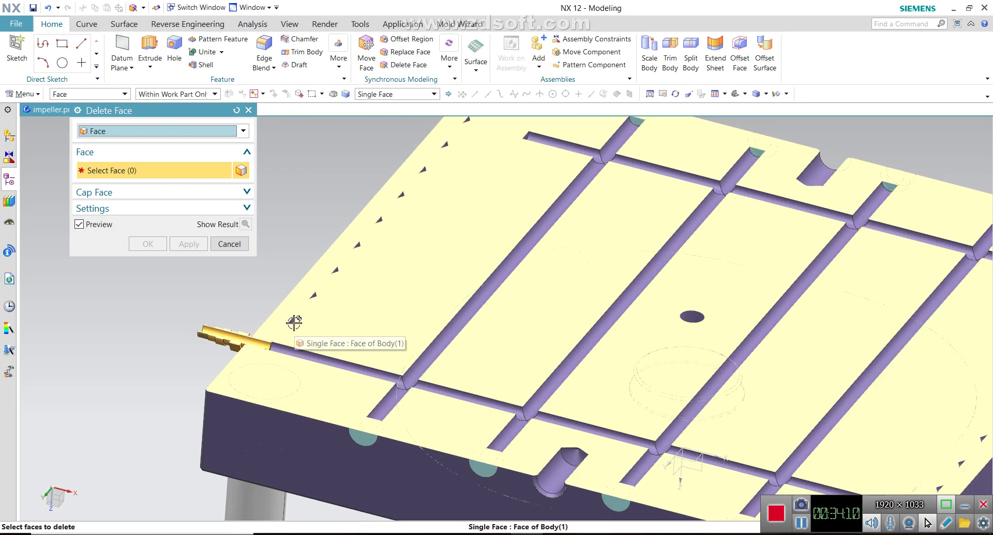
pyautogui.click(291, 323)
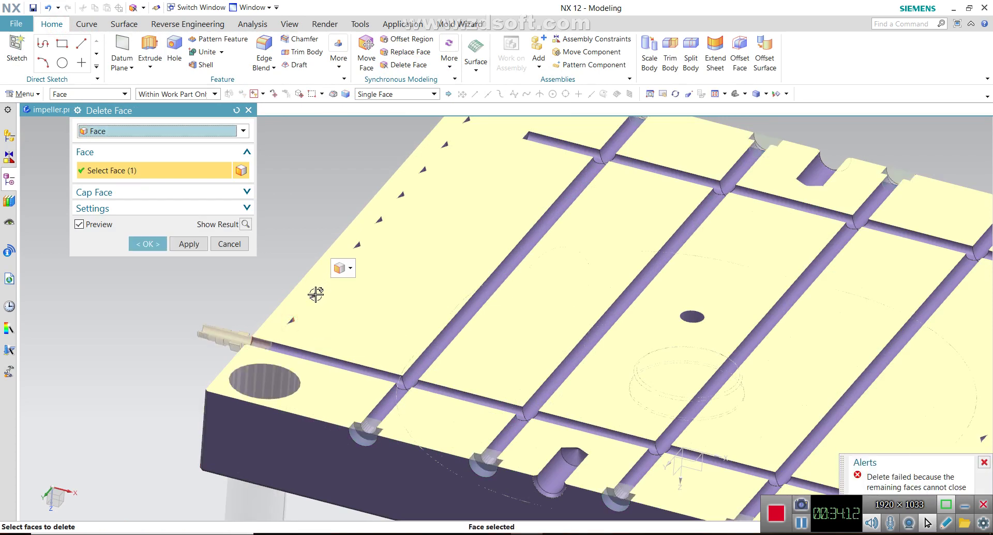
pyautogui.click(314, 295)
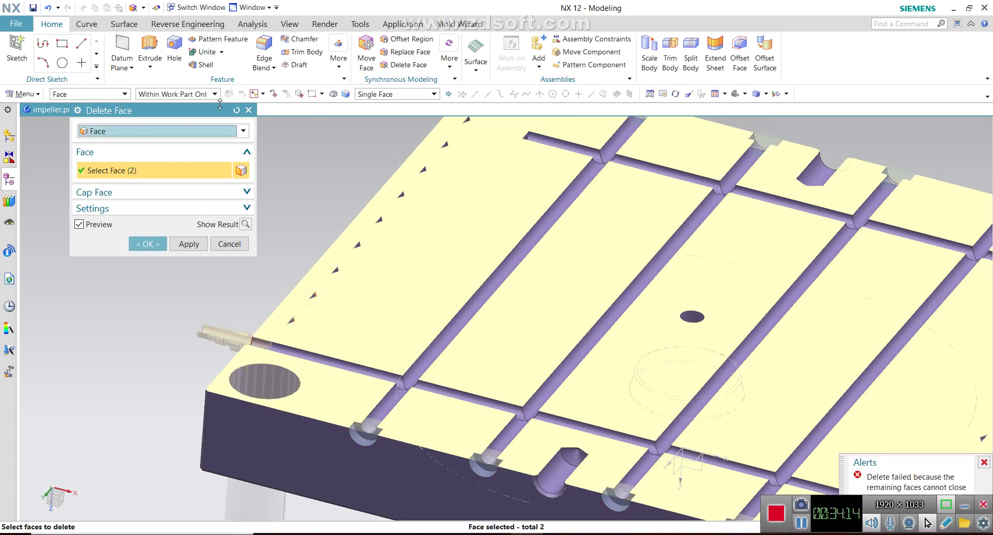
pyautogui.click(250, 113)
pyautogui.scroll(-5, 288, 215)
pyautogui.scroll(-2, 288, 215)
pyautogui.moveTo(288, 215)
pyautogui.mouseDown(button='middle')
pyautogui.moveTo(287, 228)
pyautogui.moveTo(459, 243)
pyautogui.mouseUp(button='middle')
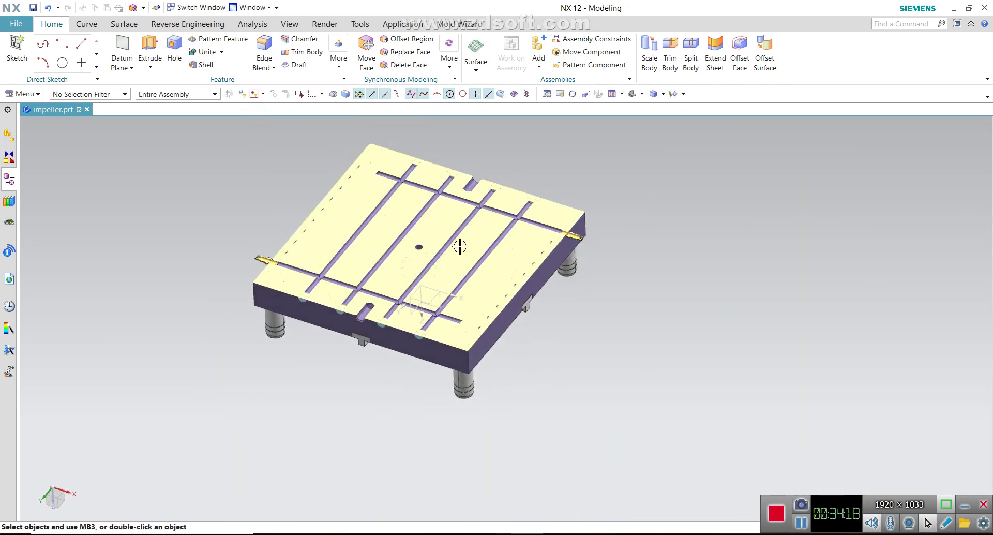
# Step: Save impeller.prt with the completed cooling-channel plate
pyautogui.scroll(2, 207, 211)
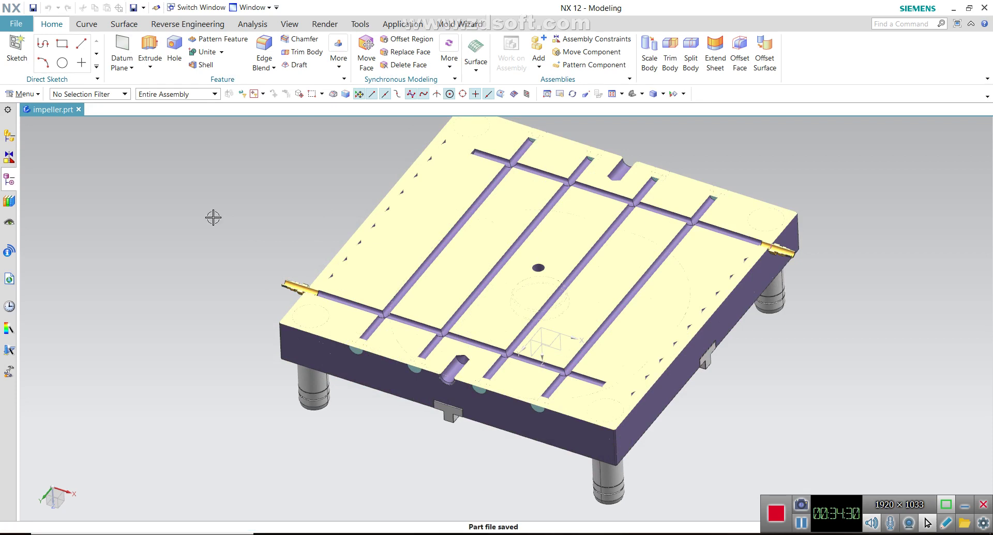
pyautogui.click(294, 22)
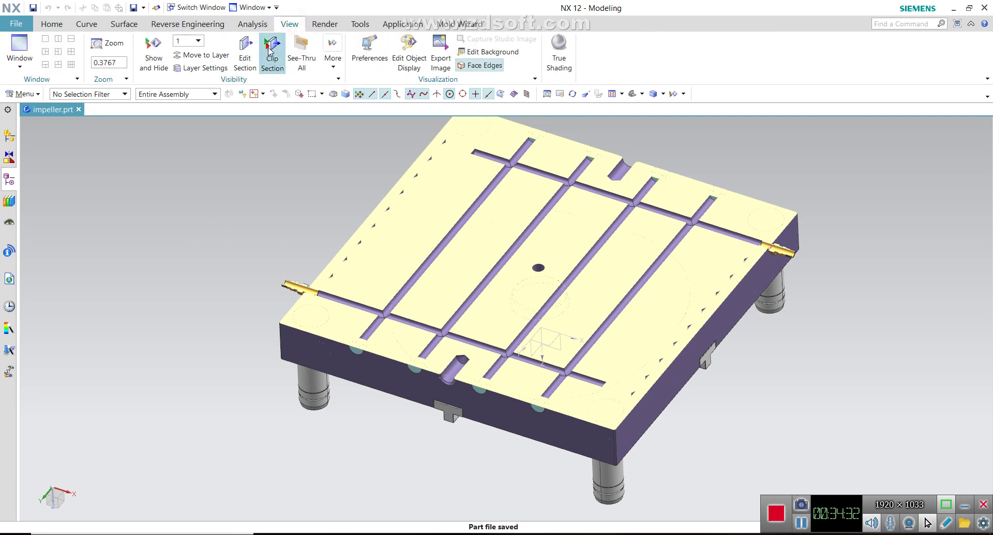
# Step: Box-select and show all hidden mold bodies so the closed assembly appears
pyautogui.hotkey('ctrl', 'shift', 'u')
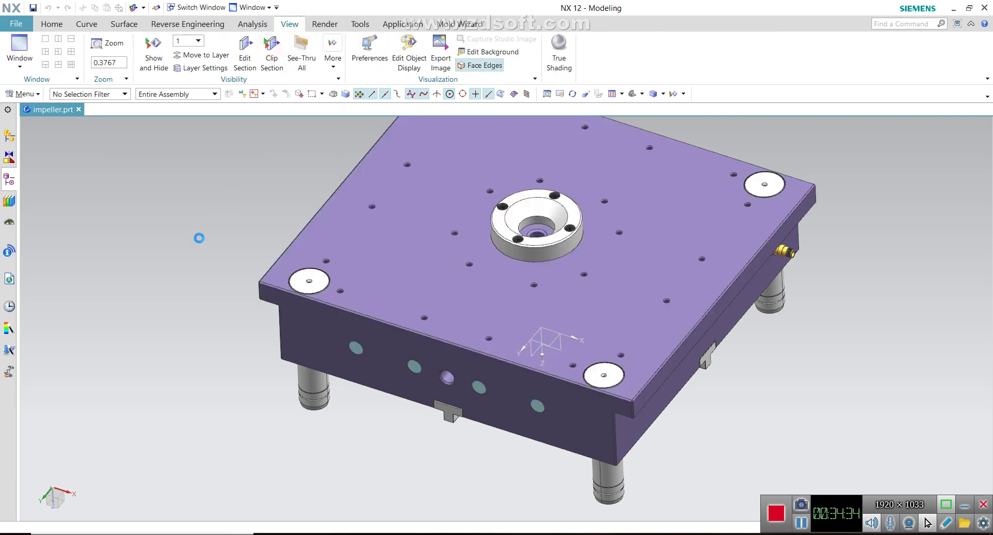
pyautogui.hotkey('ctrl', 'shift', 'k')
pyautogui.scroll(-7, 401, 309)
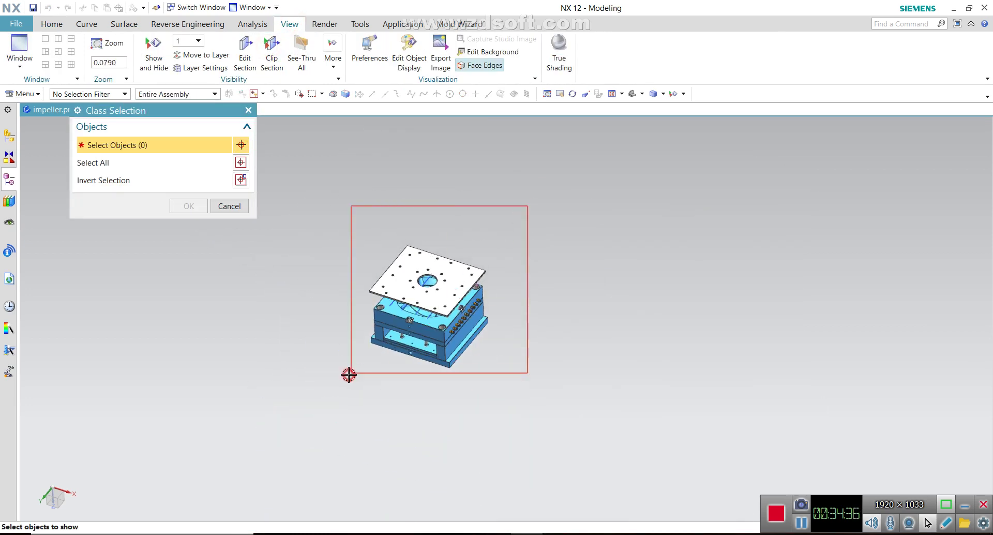
pyautogui.moveTo(349, 374); pyautogui.dragTo(321, 406)
pyautogui.click(192, 207)
# Step: Orbit and zoom around the closed mold's fittings, then start a section view
pyautogui.moveTo(343, 221)
pyautogui.mouseDown(button='middle')
pyautogui.moveTo(437, 247)
pyautogui.moveTo(457, 235)
pyautogui.moveTo(390, 275)
pyautogui.moveTo(349, 276)
pyautogui.moveTo(542, 286)
pyautogui.mouseUp(button='middle')
pyautogui.scroll(5, 457, 235)
pyautogui.scroll(2, 542, 286)
pyautogui.scroll(4, 494, 281)
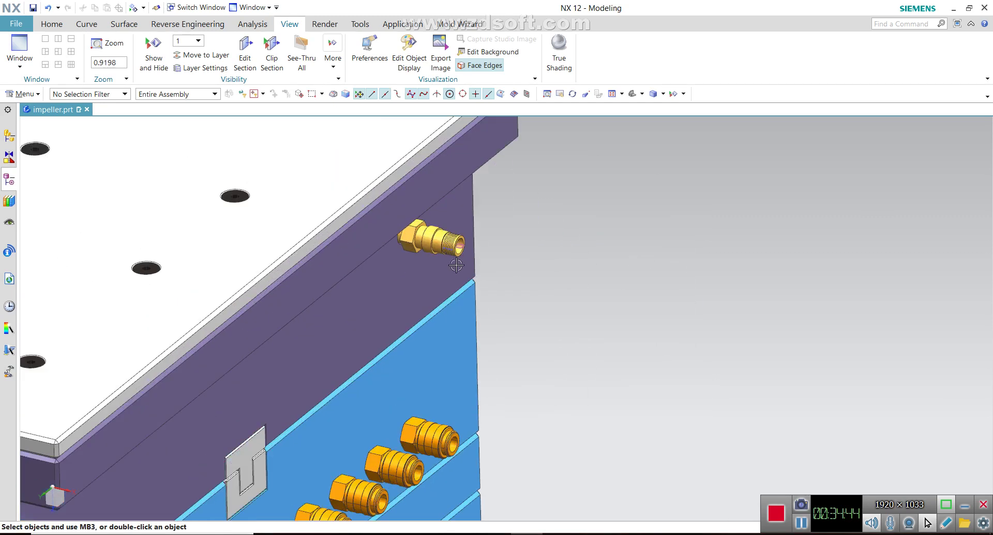
pyautogui.scroll(3, 494, 281)
pyautogui.scroll(3, 442, 230)
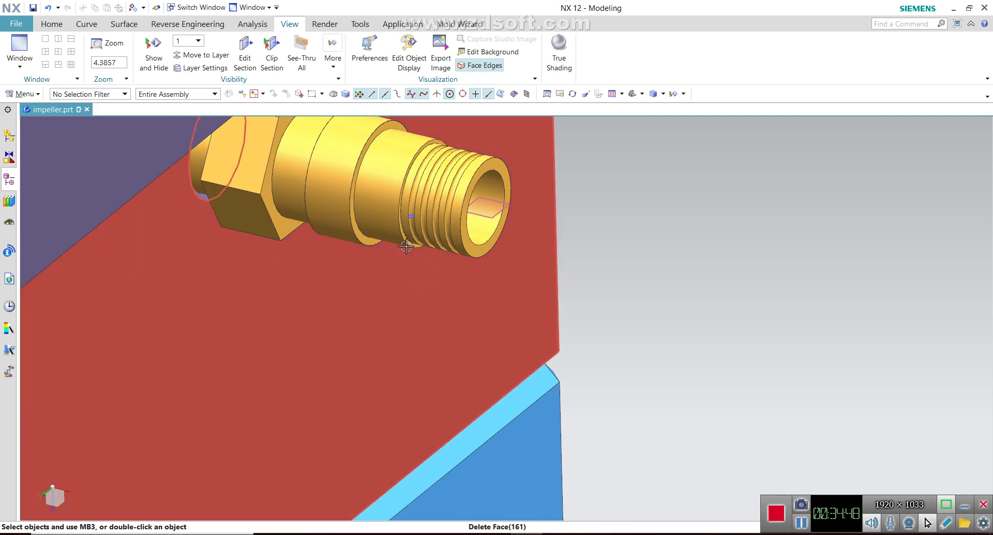
pyautogui.scroll(-3, 595, 243)
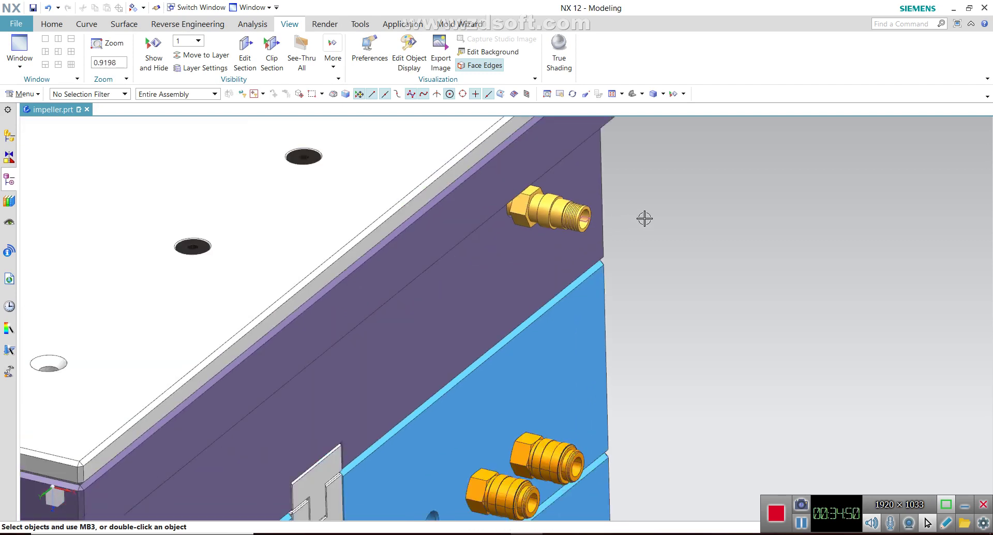
pyautogui.scroll(-3, 645, 218)
pyautogui.scroll(3, 621, 217)
pyautogui.scroll(2, 607, 220)
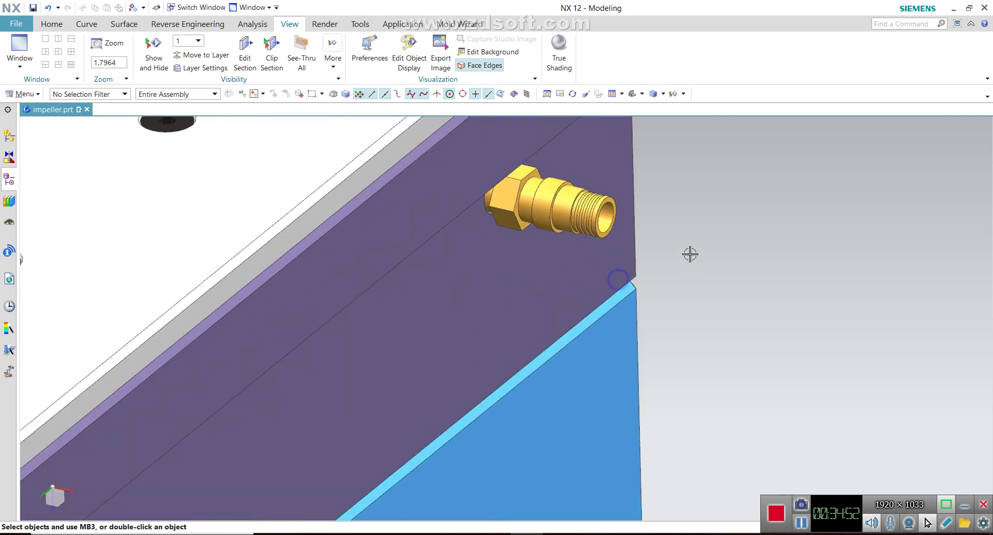
pyautogui.scroll(-5, 683, 253)
pyautogui.moveTo(671, 235)
pyautogui.mouseDown(button='middle')
pyautogui.moveTo(716, 277)
pyautogui.moveTo(778, 297)
pyautogui.moveTo(751, 299)
pyautogui.mouseUp(button='middle')
pyautogui.scroll(-1, 559, 166)
pyautogui.scroll(6, 466, 320)
pyautogui.scroll(-6, 459, 342)
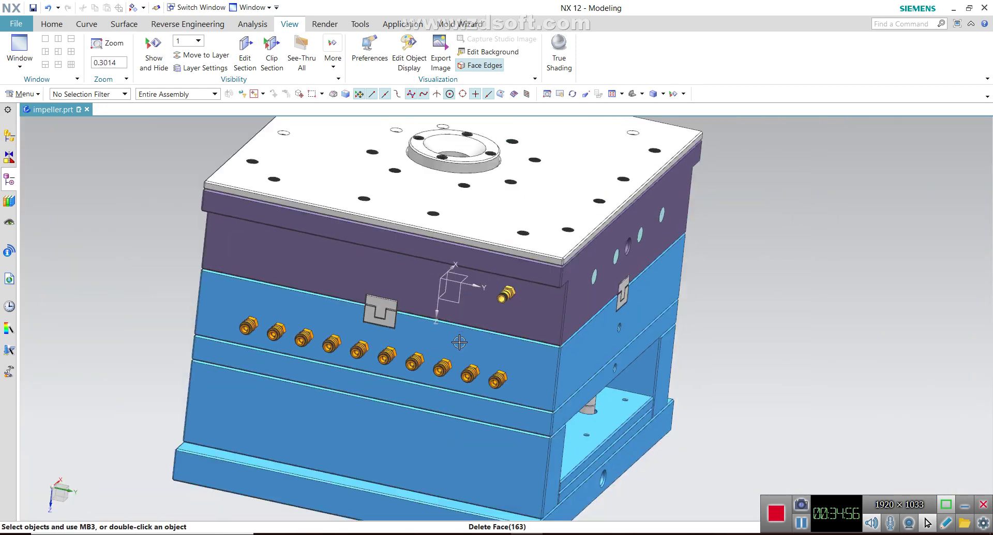
pyautogui.scroll(-1, 459, 342)
pyautogui.moveTo(459, 342); pyautogui.dragTo(288, 112, button='middle')
pyautogui.click(241, 52)
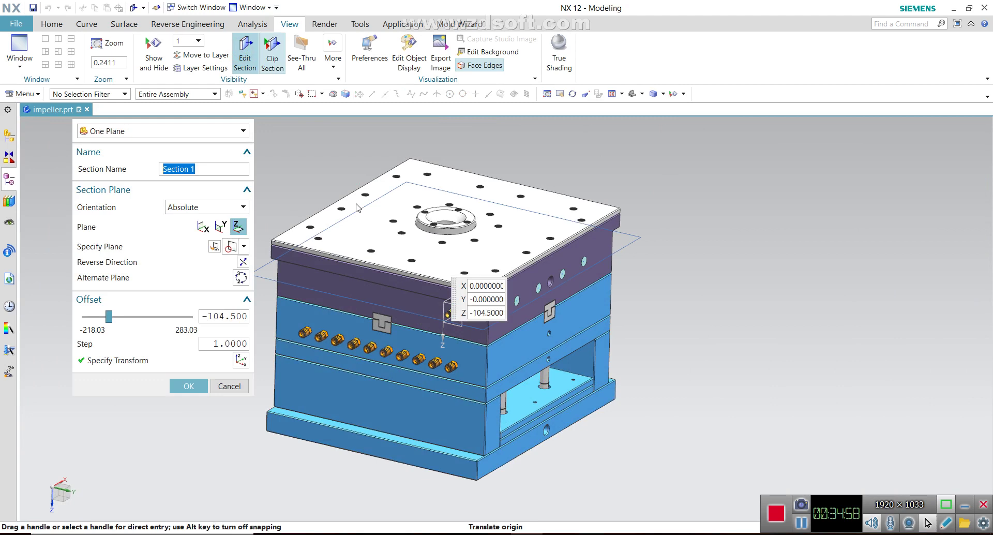
# Step: Section the mold on the Y plane, view it see-through, then remove the section
pyautogui.click(219, 227)
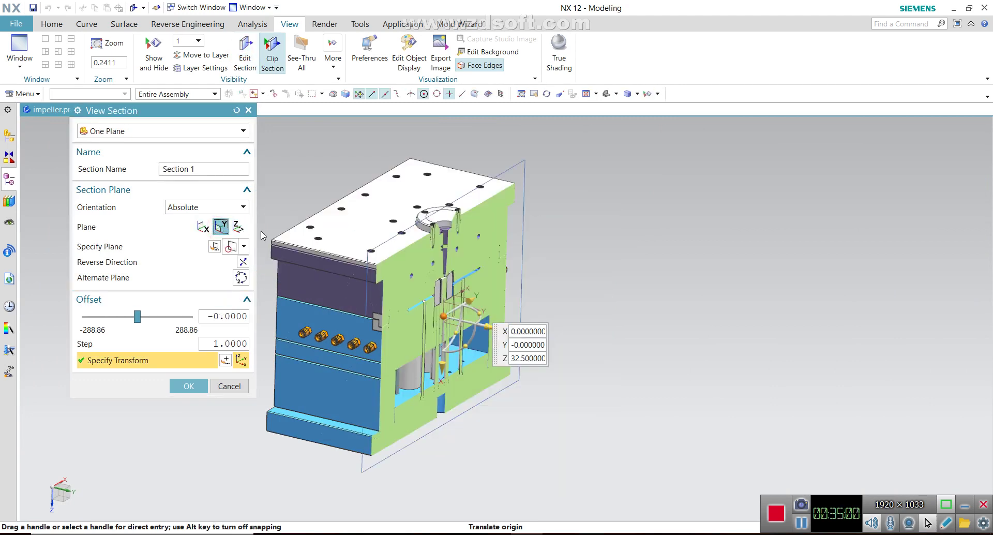
pyautogui.moveTo(558, 230); pyautogui.dragTo(556, 230, button='middle')
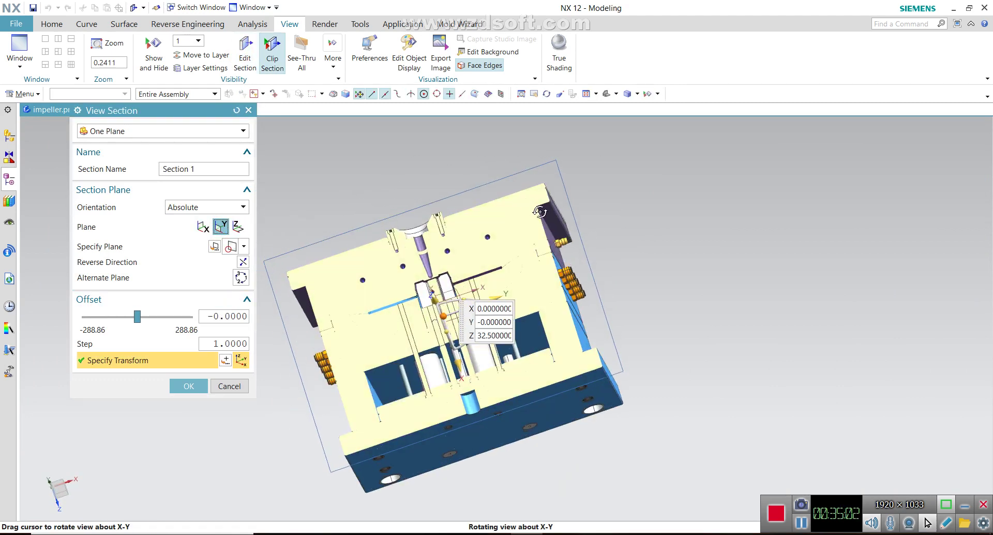
pyautogui.scroll(2, 559, 227)
pyautogui.scroll(2, 569, 217)
pyautogui.scroll(2, 577, 208)
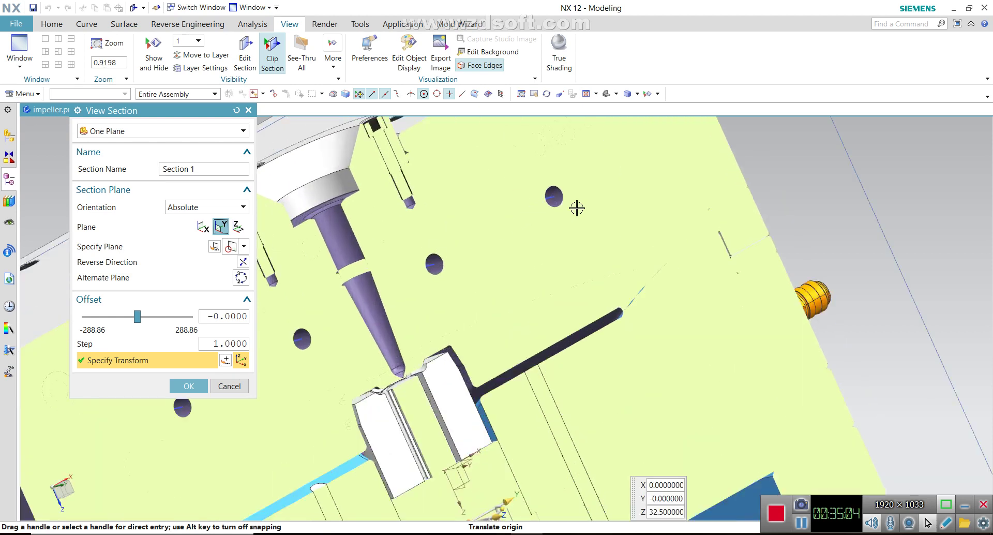
pyautogui.moveTo(552, 224); pyautogui.dragTo(555, 236)
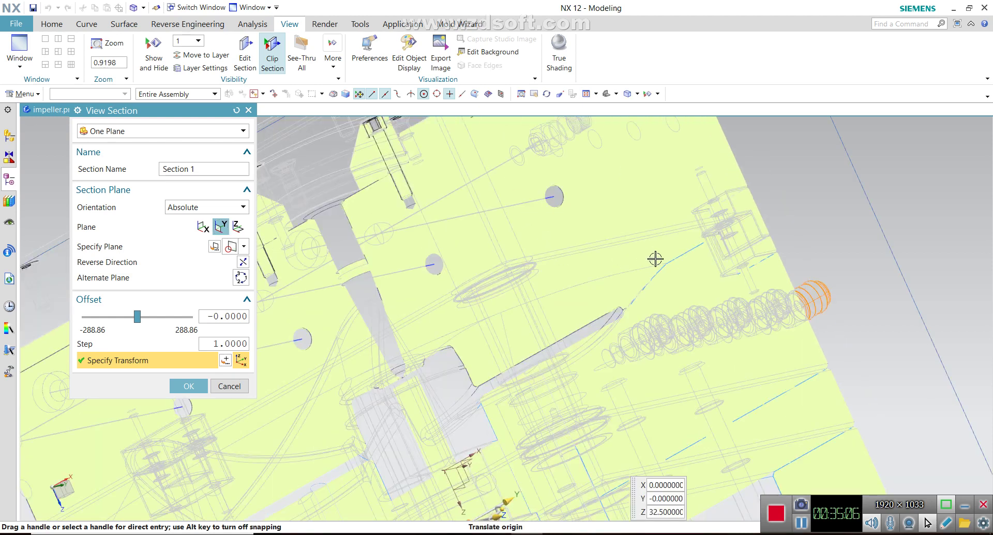
pyautogui.click(248, 110)
pyautogui.scroll(-3, 585, 291)
pyautogui.moveTo(585, 291)
pyautogui.mouseDown(button='middle')
pyautogui.moveTo(844, 262)
pyautogui.moveTo(431, 156)
pyautogui.mouseUp(button='middle')
pyautogui.scroll(-3, 825, 257)
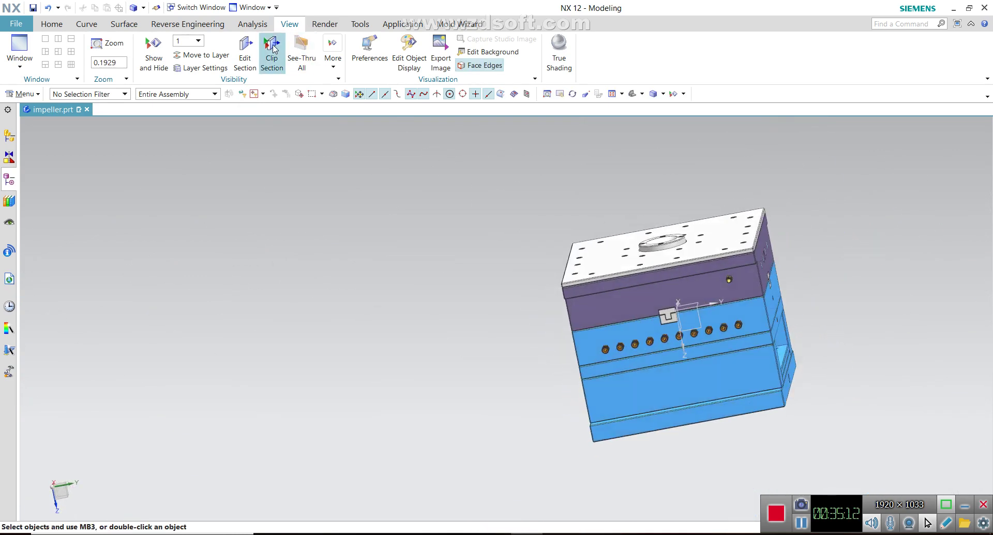
pyautogui.click(245, 49)
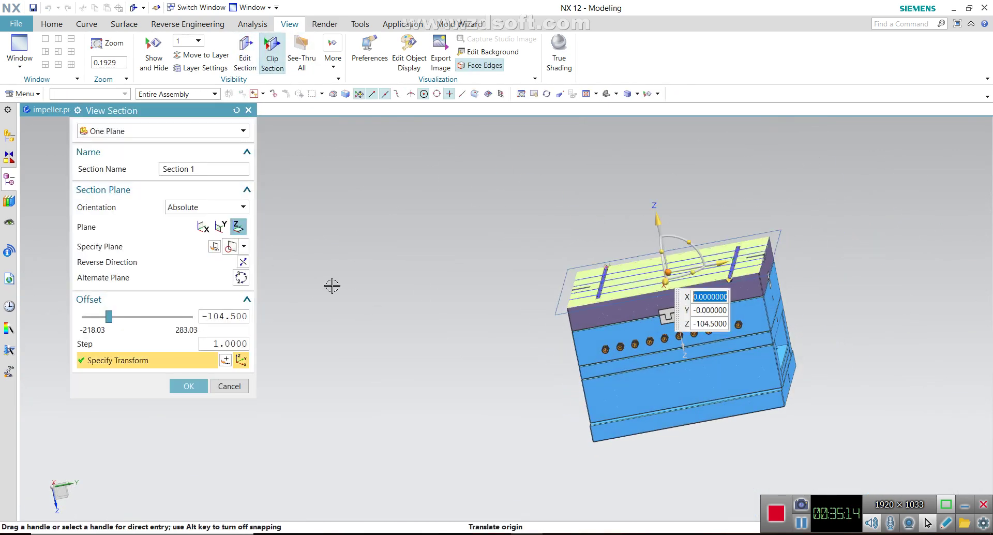
pyautogui.moveTo(425, 308); pyautogui.dragTo(346, 268, button='middle')
pyautogui.click(221, 226)
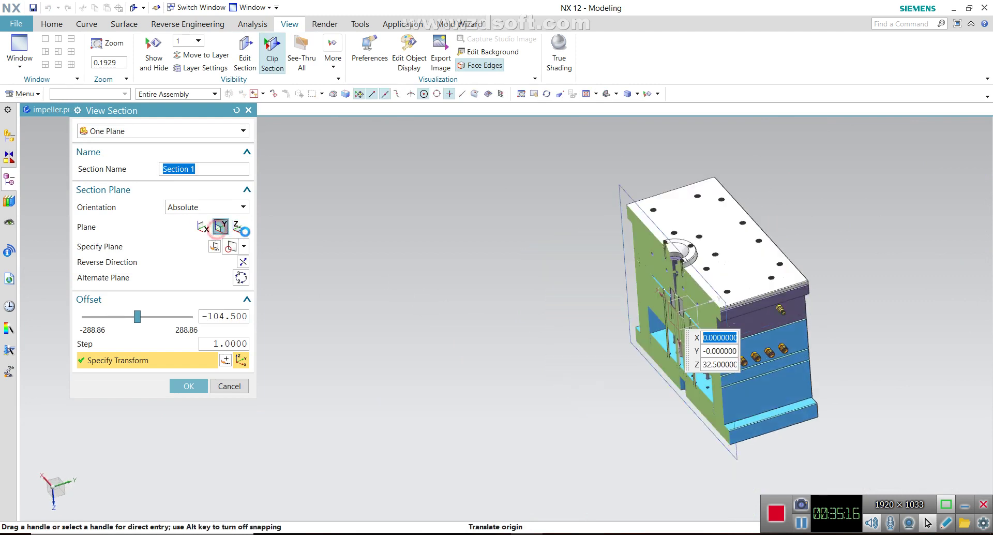
pyautogui.click(238, 226)
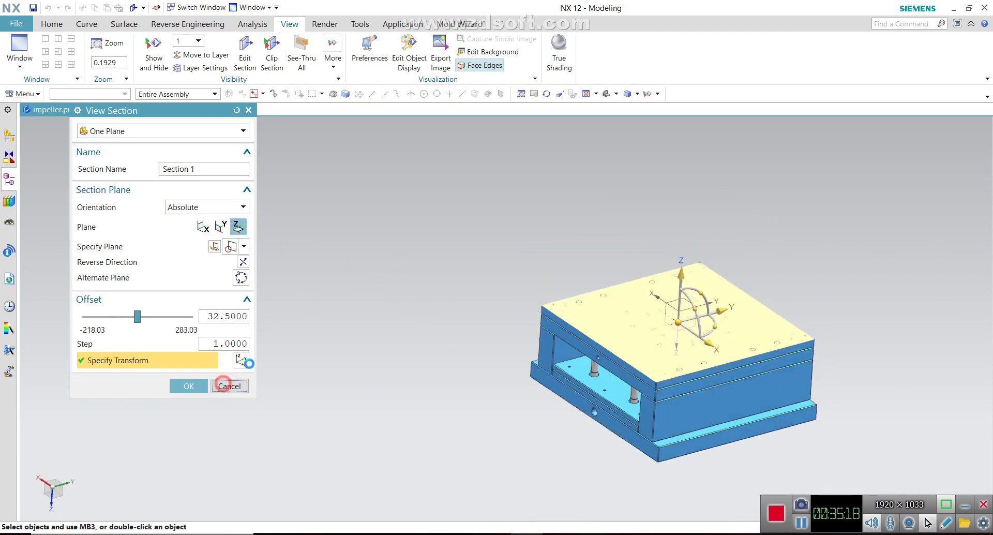
pyautogui.click(223, 386)
pyautogui.scroll(2, 277, 298)
pyautogui.scroll(-2, 277, 298)
pyautogui.scroll(2, 464, 279)
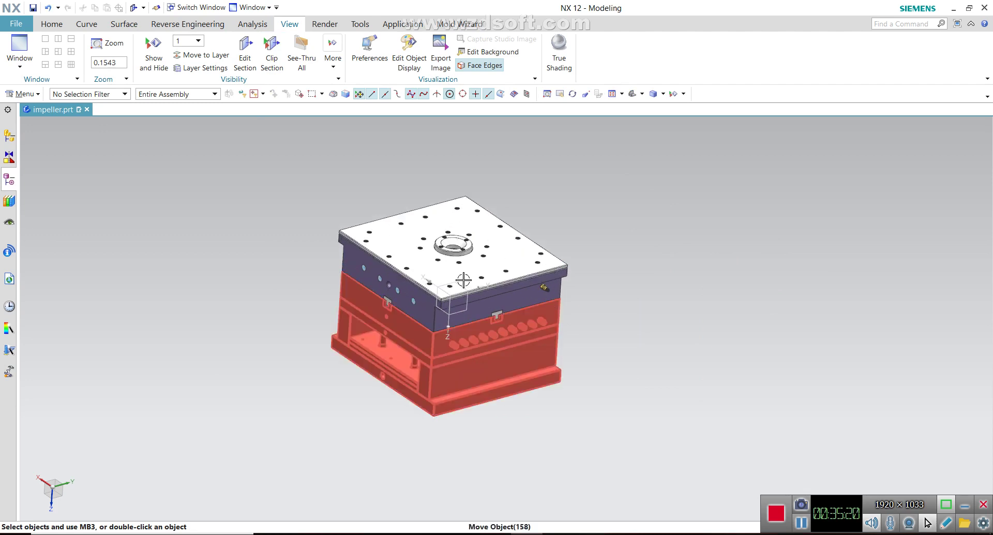
pyautogui.scroll(2, 390, 314)
pyautogui.scroll(2, 390, 314)
pyautogui.scroll(-3, 390, 314)
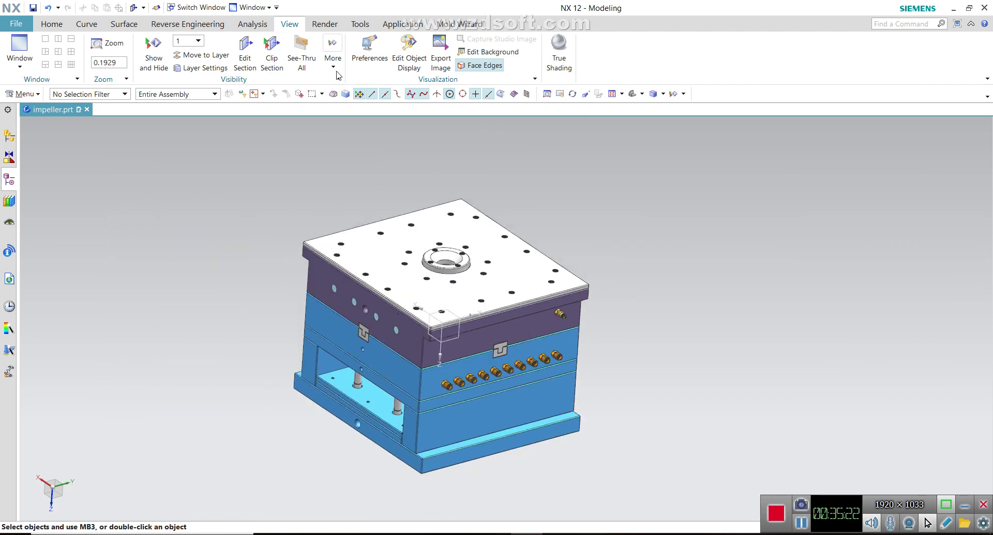
pyautogui.click(246, 52)
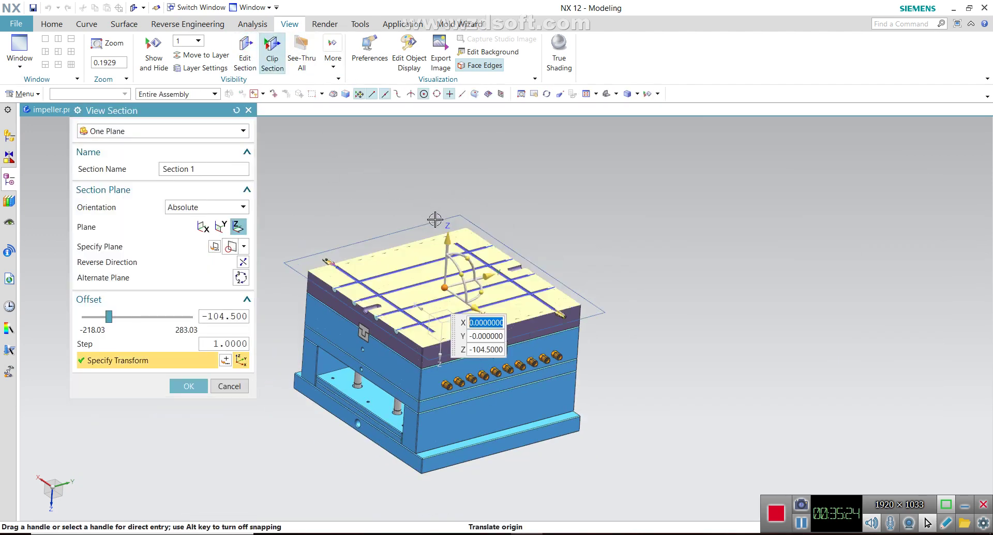
pyautogui.moveTo(449, 237); pyautogui.dragTo(450, 313)
pyautogui.click(191, 386)
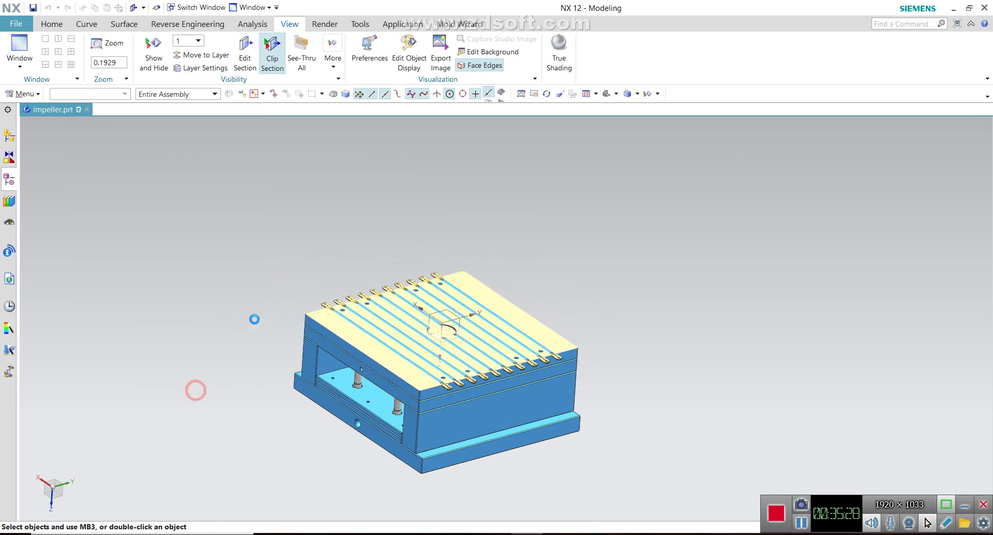
pyautogui.moveTo(255, 319); pyautogui.dragTo(238, 303, button='middle')
pyautogui.scroll(3, 429, 340)
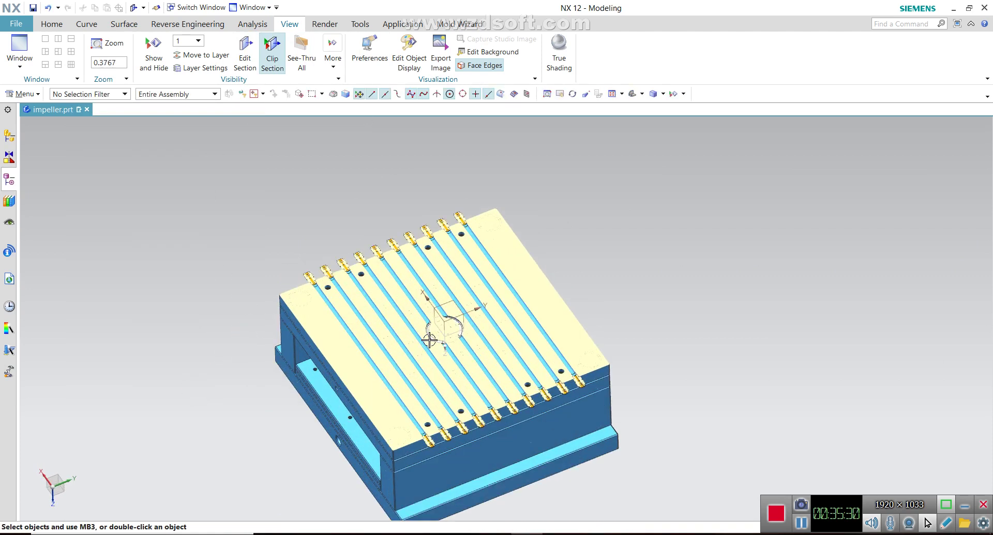
pyautogui.scroll(2, 429, 339)
pyautogui.hotkey('ctrl', 'a')
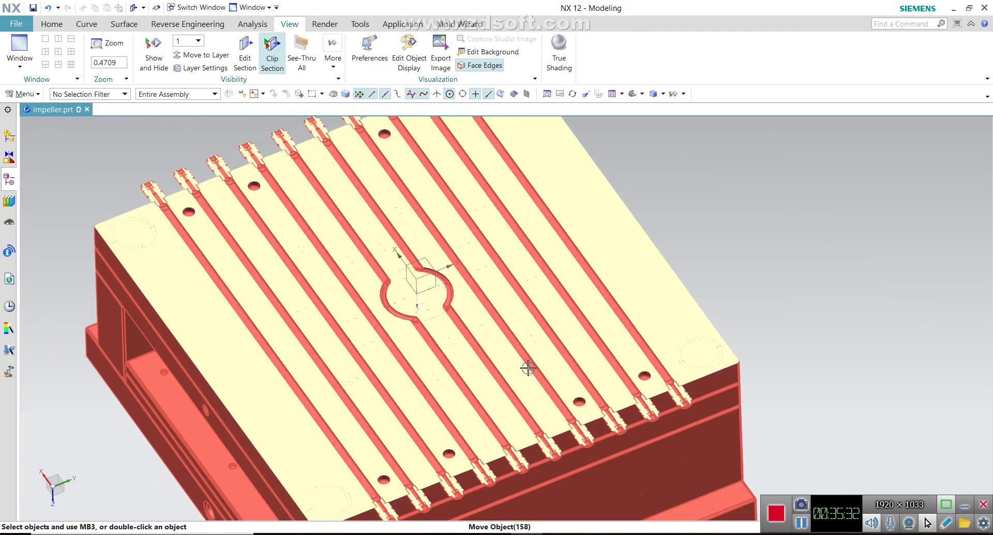
pyautogui.press('Escape')
pyautogui.scroll(-2, 322, 119)
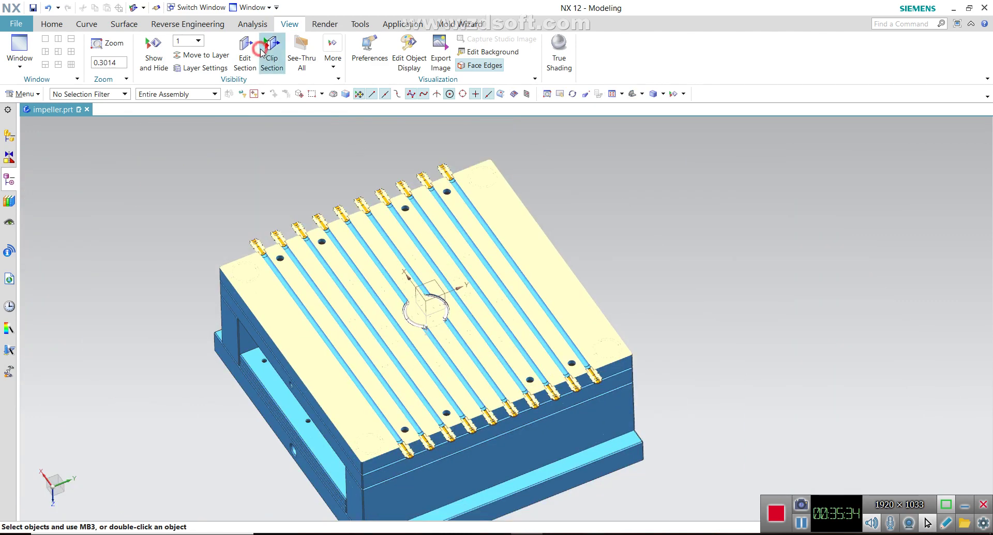
pyautogui.click(271, 54)
pyautogui.scroll(-3, 213, 328)
pyautogui.moveTo(463, 266); pyautogui.dragTo(470, 262, button='middle')
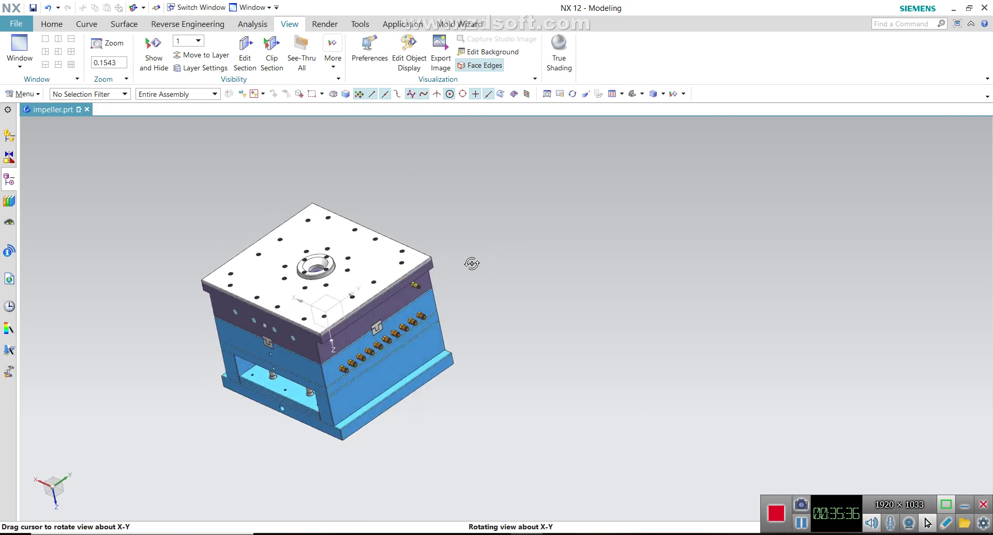
pyautogui.click(245, 52)
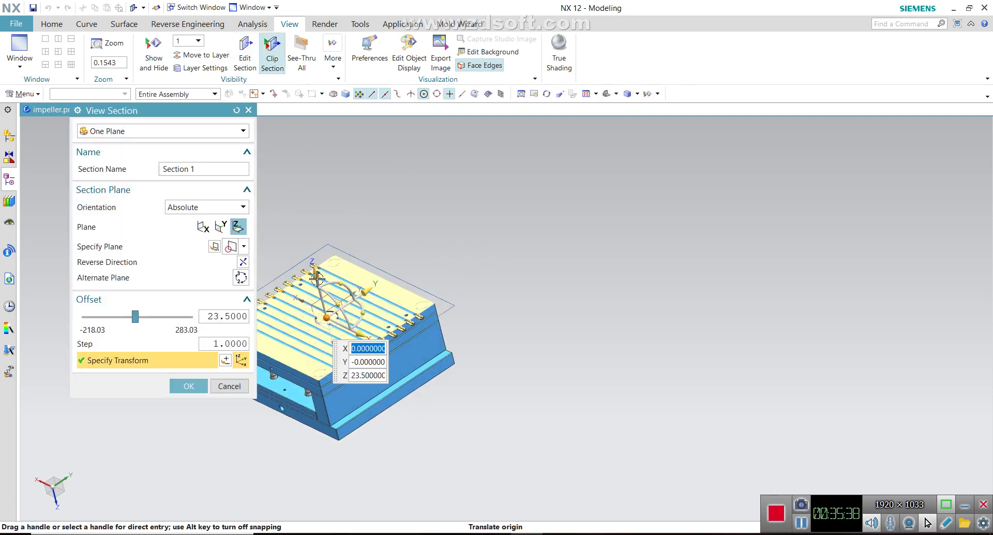
pyautogui.moveTo(301, 228); pyautogui.dragTo(314, 255)
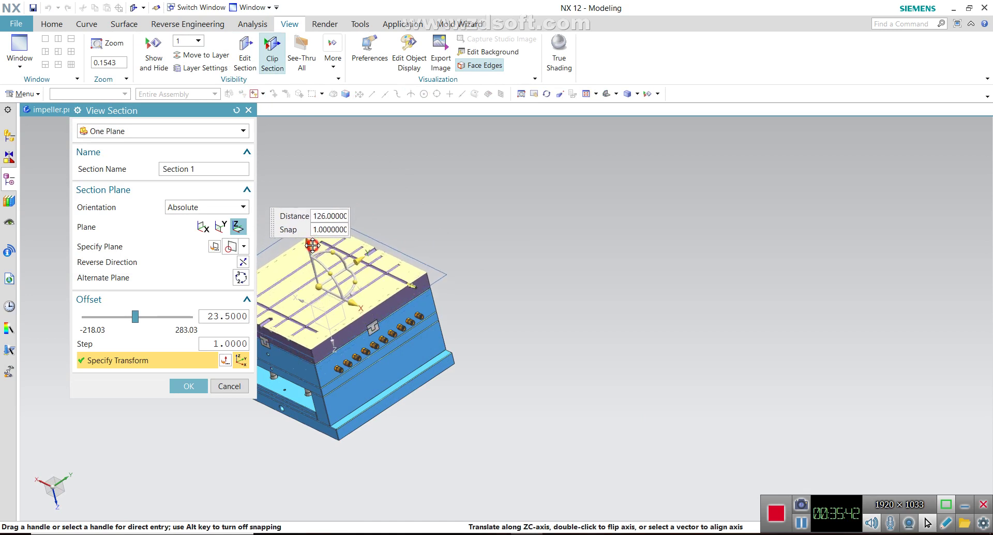
pyautogui.moveTo(314, 255); pyautogui.dragTo(309, 243)
pyautogui.moveTo(641, 301); pyautogui.dragTo(651, 320, button='middle')
pyautogui.click(189, 386)
pyautogui.moveTo(191, 388)
pyautogui.mouseDown(button='middle')
pyautogui.moveTo(351, 343)
pyautogui.moveTo(318, 359)
pyautogui.mouseUp(button='middle')
pyautogui.scroll(2, 351, 343)
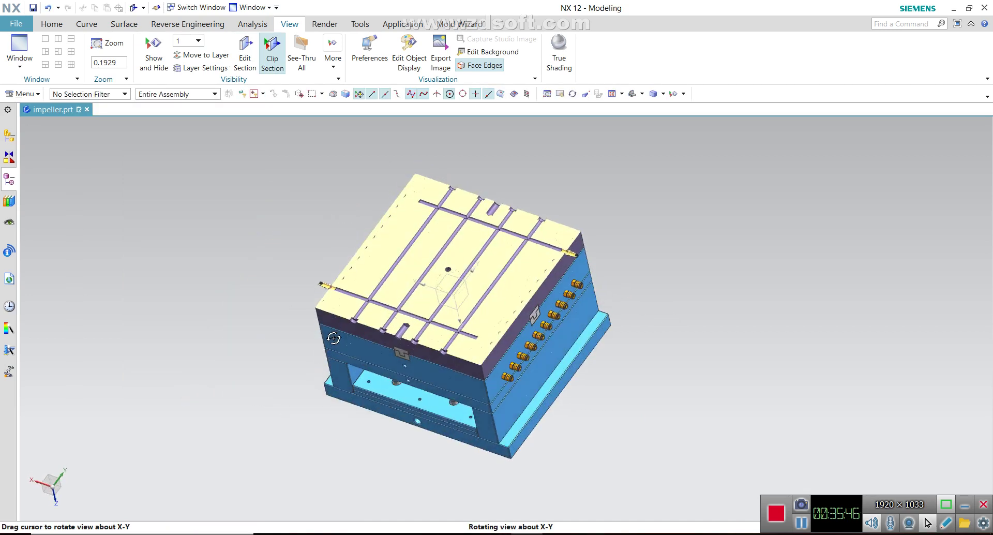
pyautogui.click(272, 52)
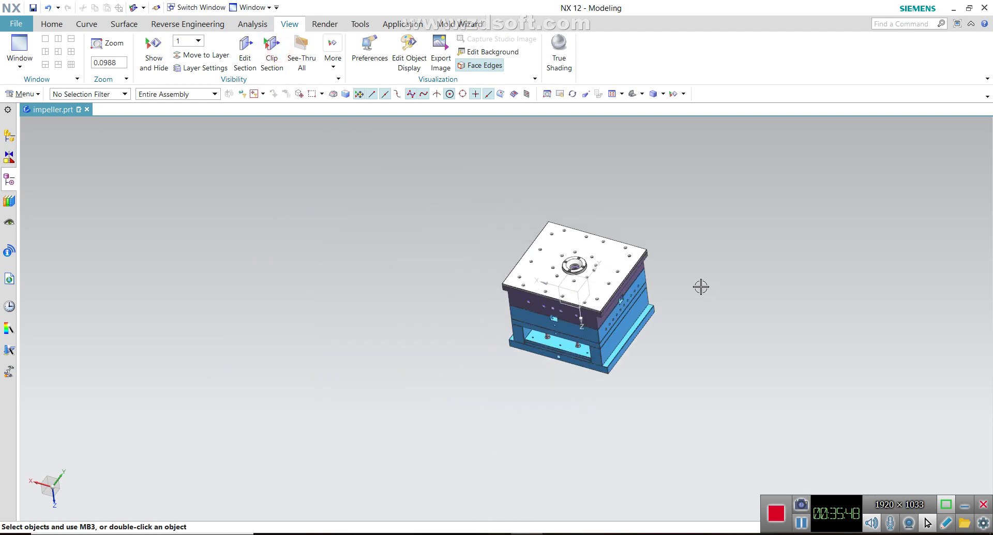
pyautogui.moveTo(701, 286); pyautogui.dragTo(705, 271, button='middle')
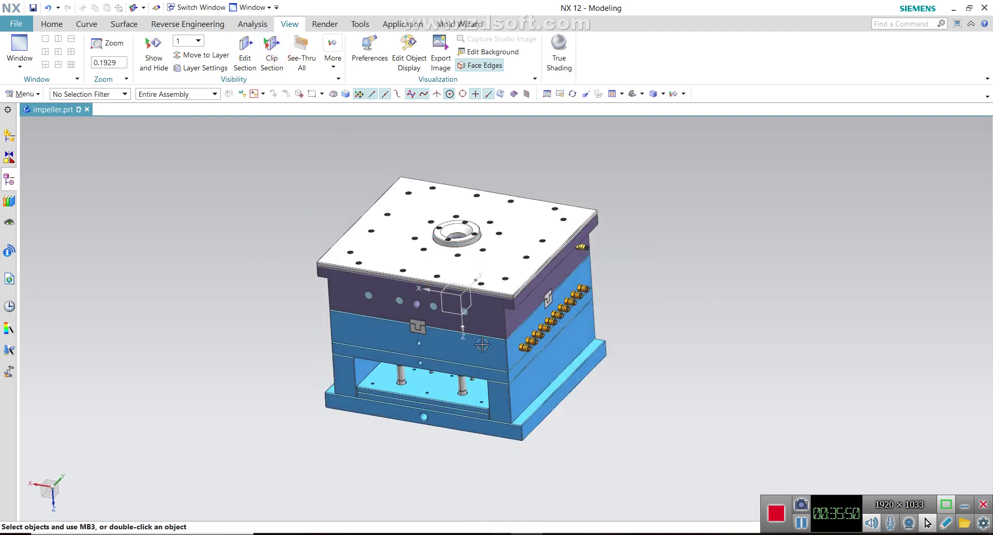
# Step: Move the two diagonal SKETCH_001 lines to layer 100
pyautogui.scroll(1, 485, 337)
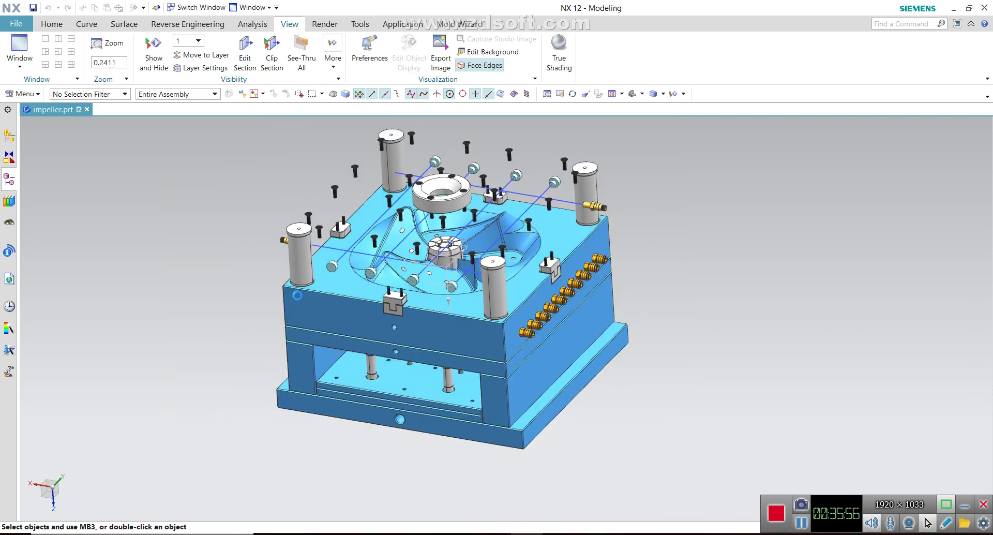
pyautogui.hotkey('ctrl', 'j')
pyautogui.scroll(1, 341, 230)
pyautogui.scroll(1, 349, 257)
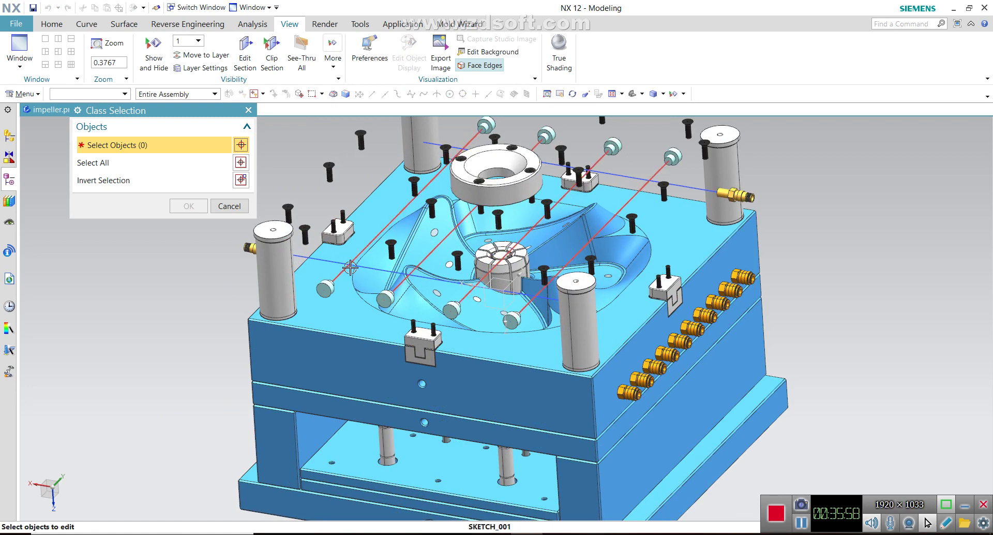
pyautogui.click(350, 267)
pyautogui.click(346, 265)
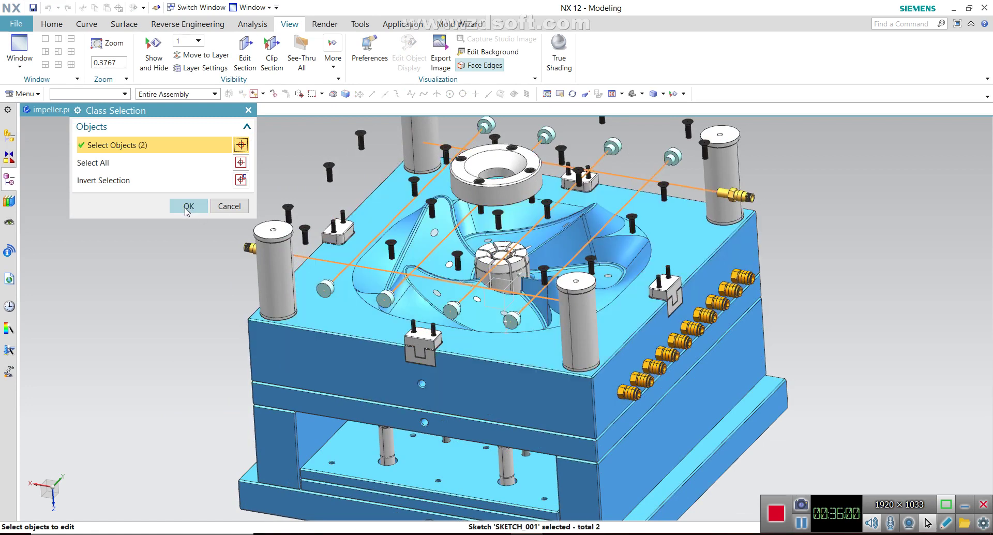
pyautogui.click(187, 207)
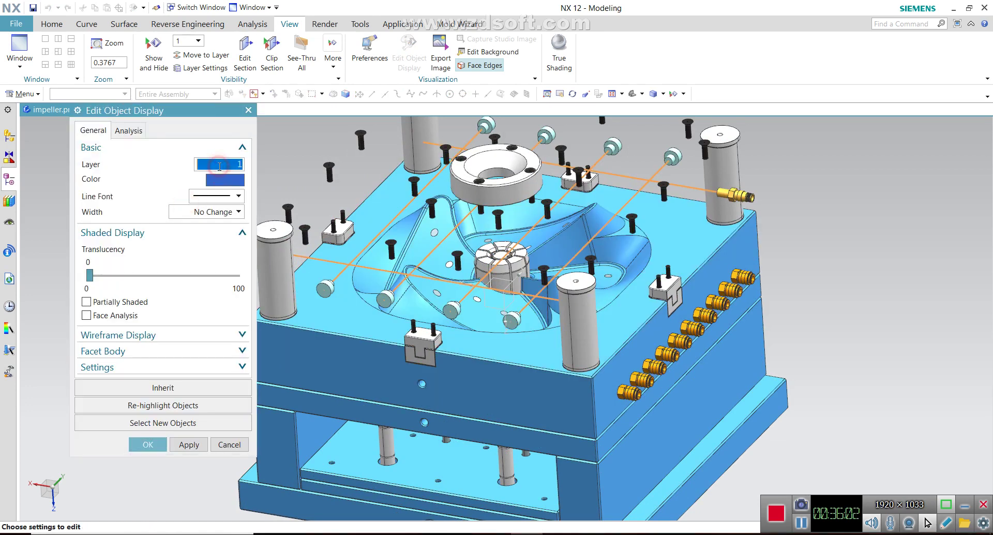
pyautogui.press('Return')
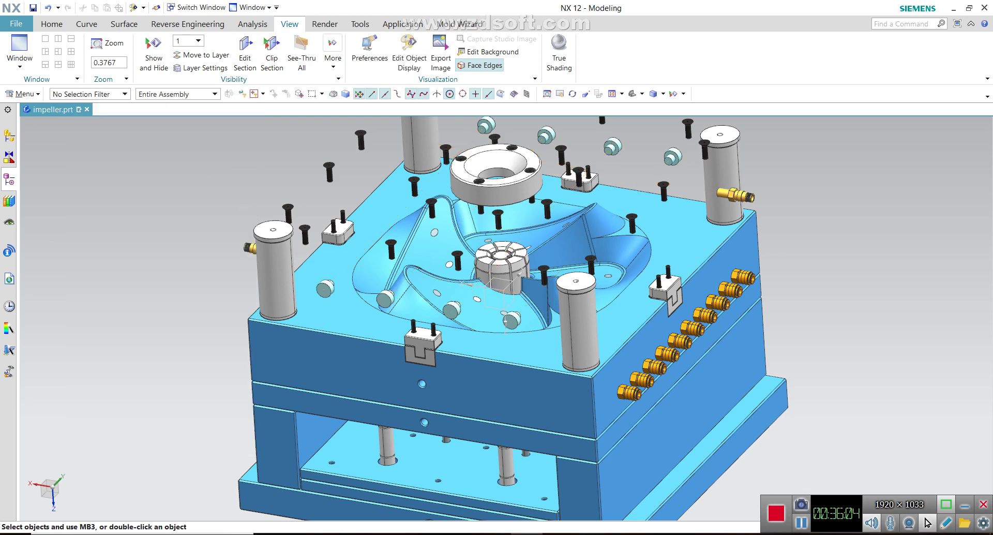
# Step: Hide the selected mold base plates, then undo the hide
pyautogui.scroll(-2, 230, 189)
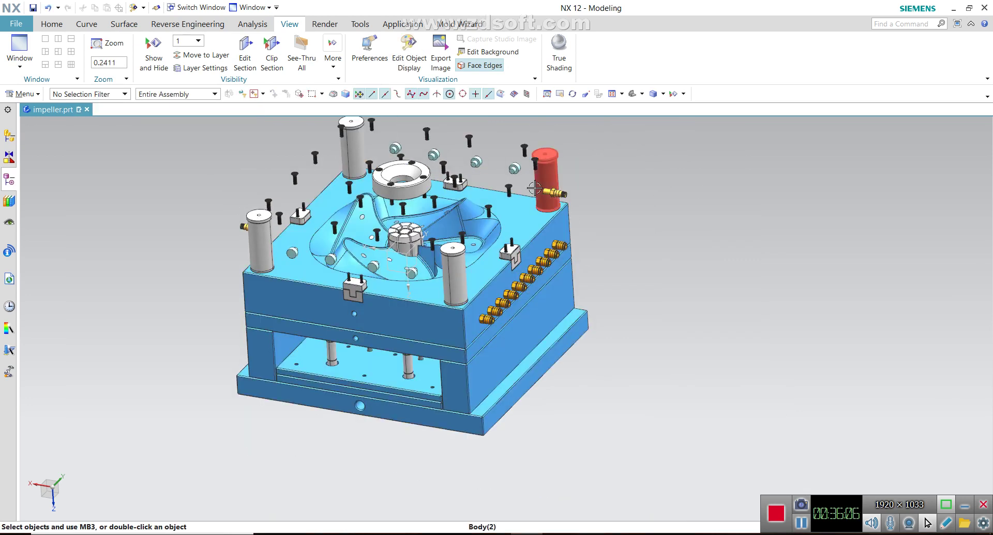
pyautogui.click(312, 333)
pyautogui.hotkey('ctrl', 'b')
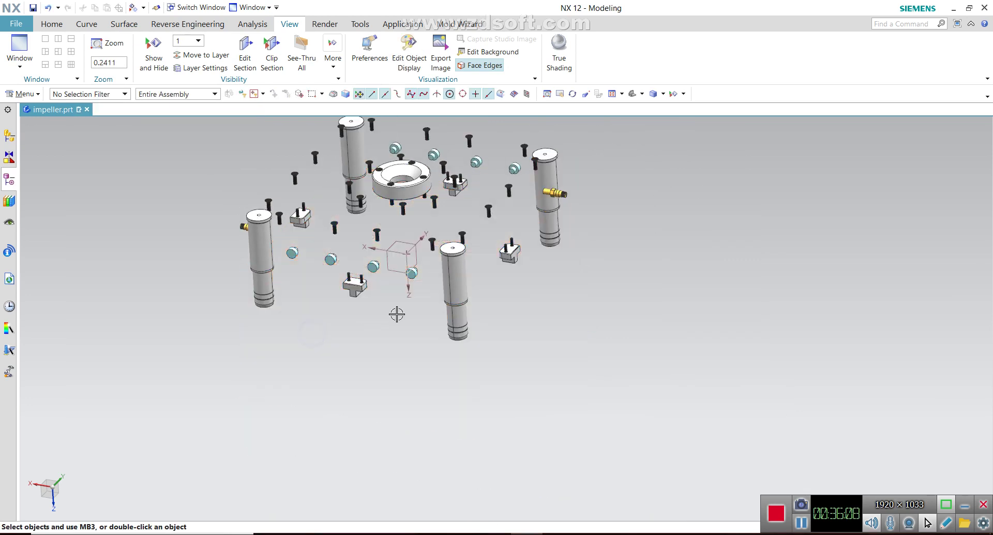
pyautogui.hotkey('ctrl', 'z')
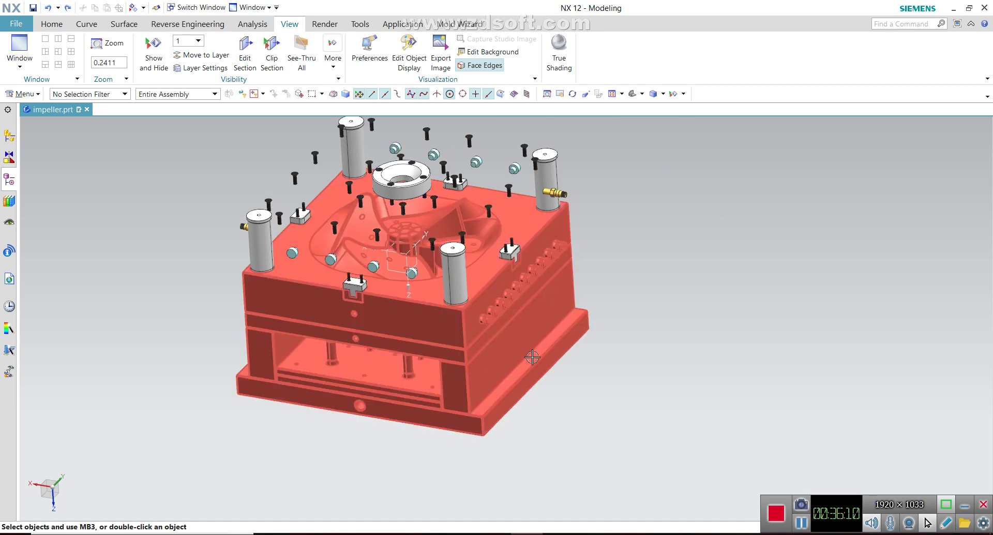
pyautogui.scroll(-2, 593, 375)
# Step: Show the hidden plate again and orbit the full mold assembly
pyautogui.hotkey('ctrl', 'shift', 'k')
pyautogui.moveTo(627, 154)
pyautogui.mouseDown()
pyautogui.moveTo(408, 346)
pyautogui.moveTo(324, 381)
pyautogui.moveTo(315, 396)
pyautogui.mouseUp()
pyautogui.click(197, 211)
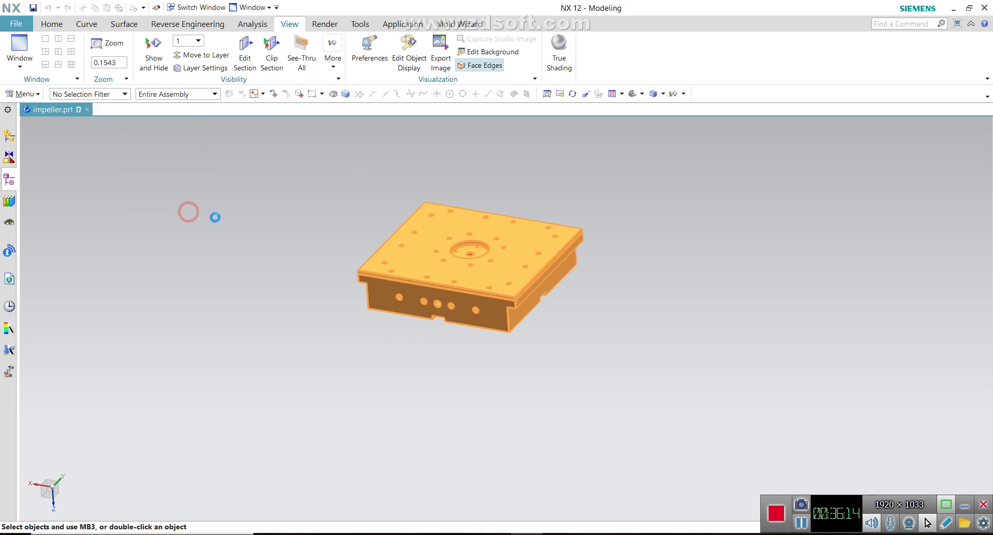
pyautogui.scroll(2, 431, 355)
pyautogui.moveTo(424, 352)
pyautogui.mouseDown(button='middle')
pyautogui.moveTo(431, 355)
pyautogui.moveTo(438, 317)
pyautogui.mouseUp(button='middle')
pyautogui.scroll(-3, 432, 356)
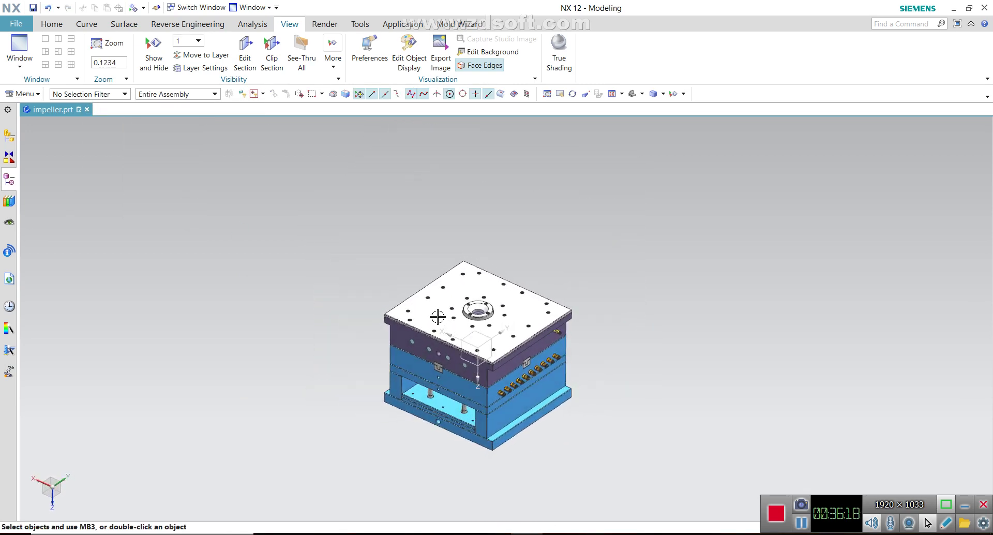
pyautogui.scroll(3, 438, 316)
pyautogui.scroll(-2, 491, 393)
pyautogui.scroll(2, 506, 427)
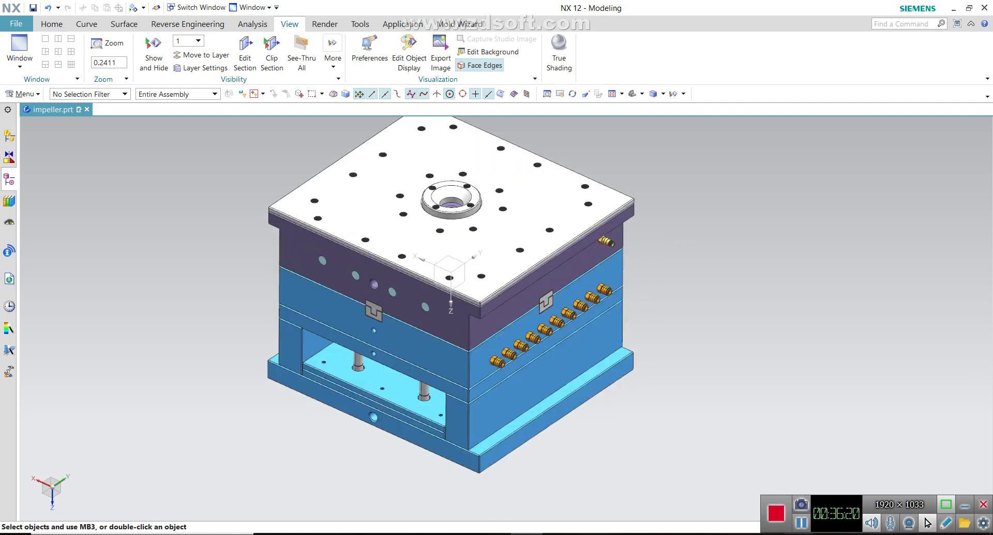